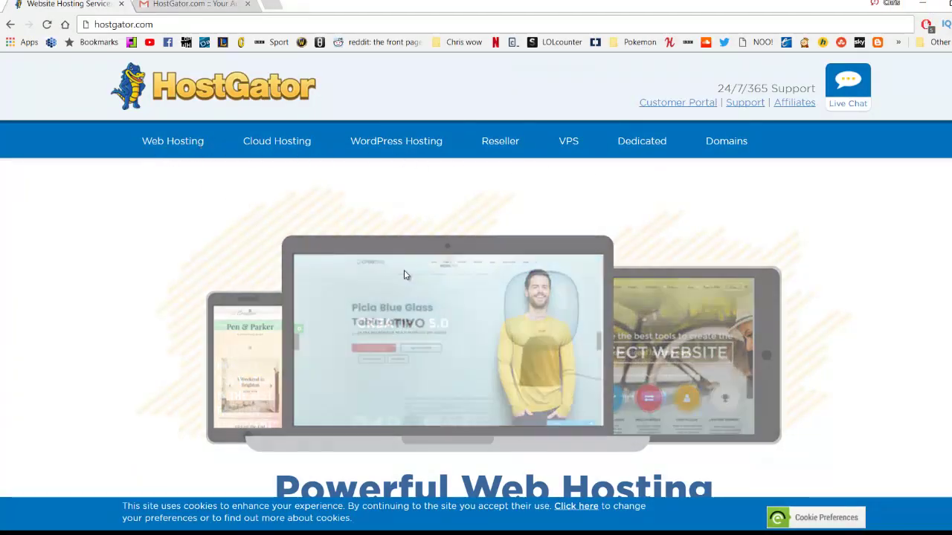
Open HostGator's Web Hosting page and bring the Basic, Essentials and Pro plan cards into view.
left_click(181, 147)
scroll(189, 144, "down", 1)
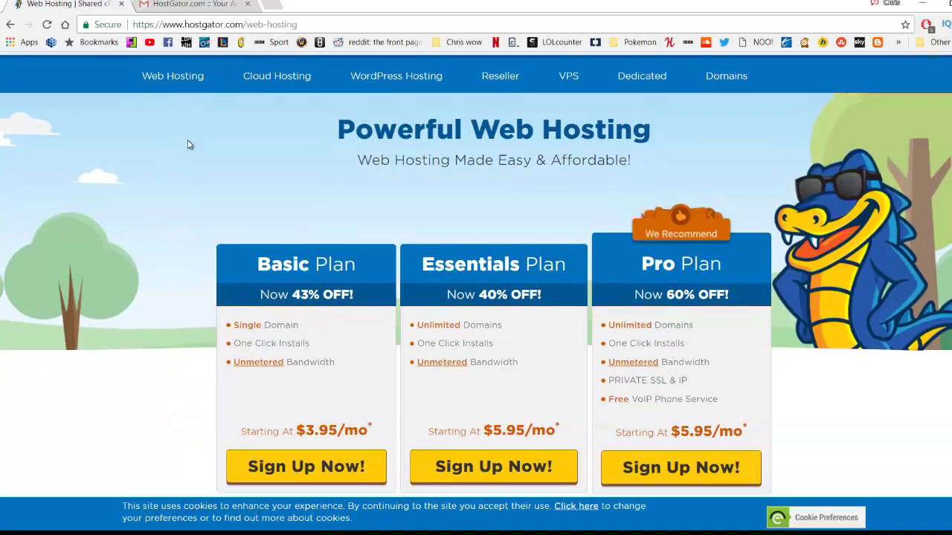
scroll(189, 144, "down", 1)
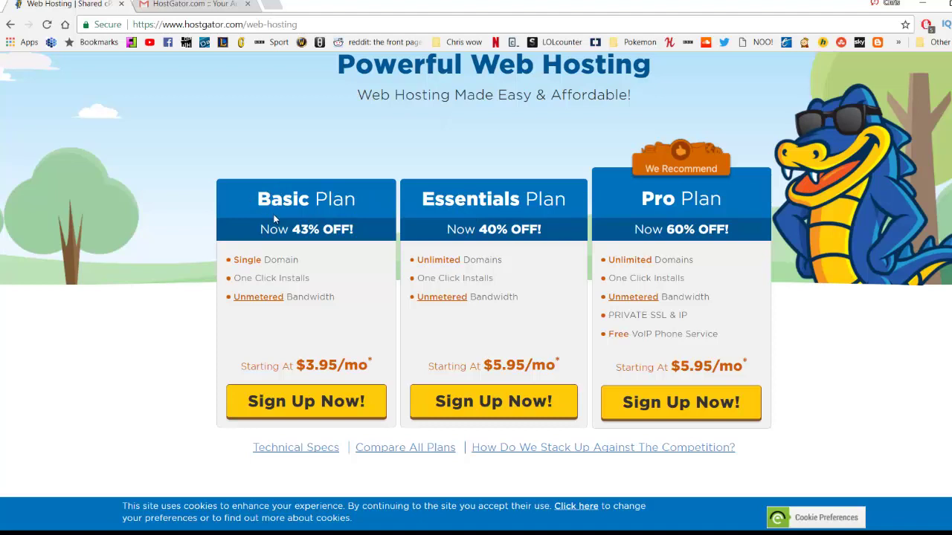
Start the Basic plan sign-up and register the new domain learnwpwithchris.com.
left_click(304, 403)
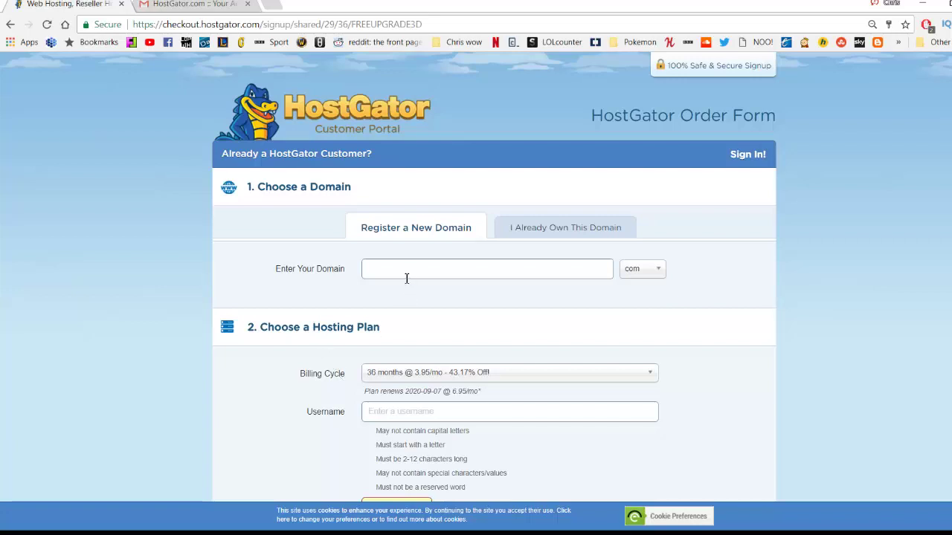
left_click(522, 233)
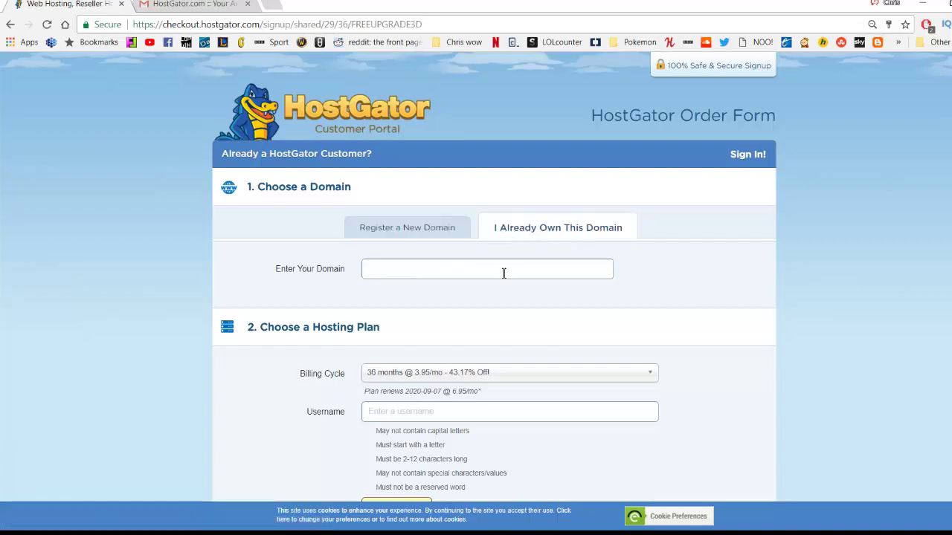
left_click(397, 236)
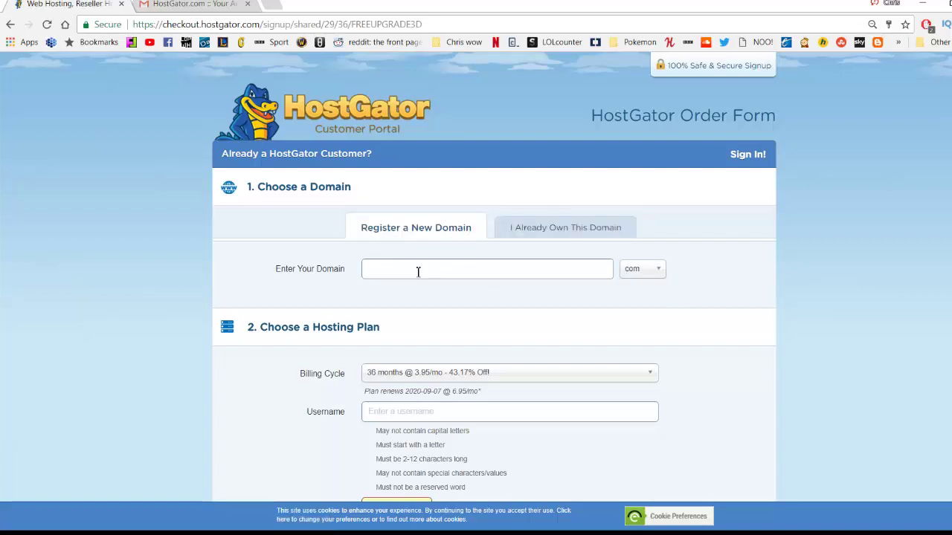
left_click(418, 272)
type("learnwpwithchris")
left_click(643, 269)
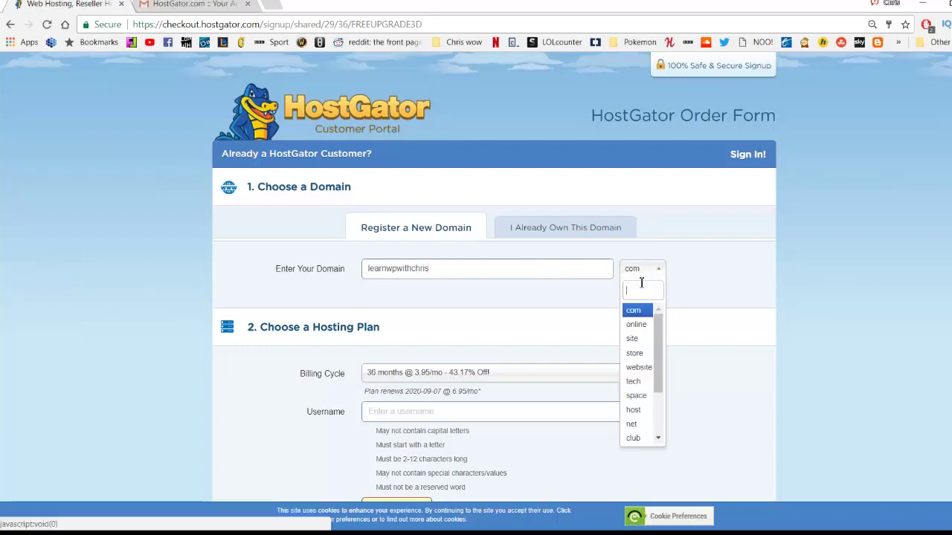
scroll(637, 342, "down", 2)
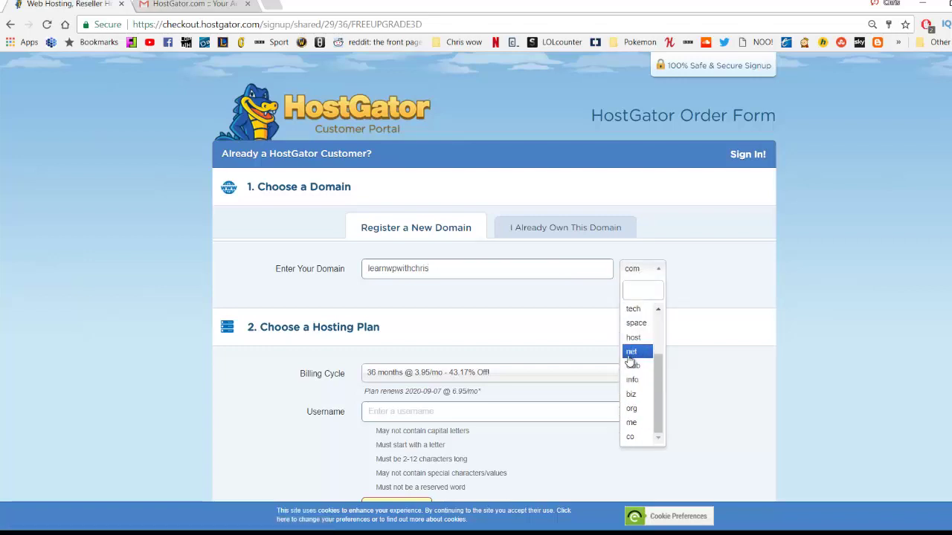
scroll(630, 350, "up", 3)
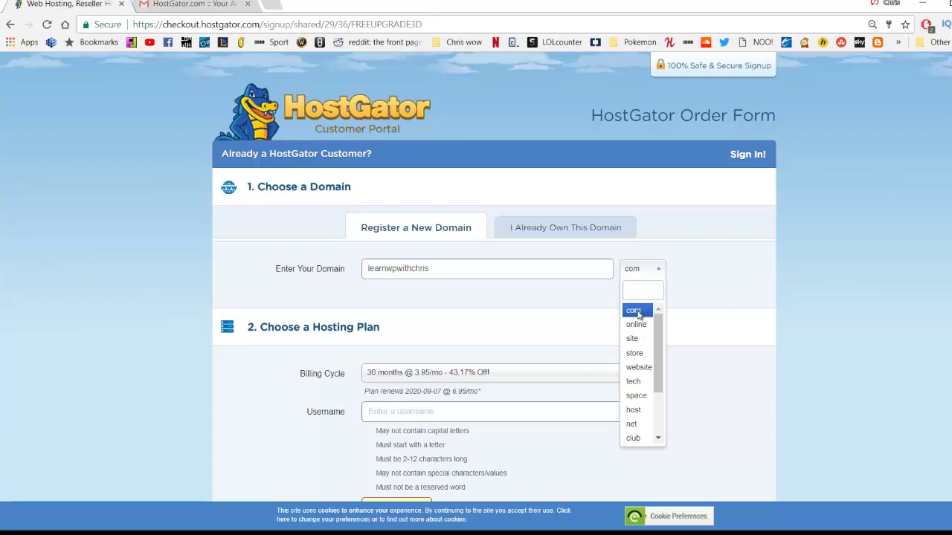
left_click(633, 311)
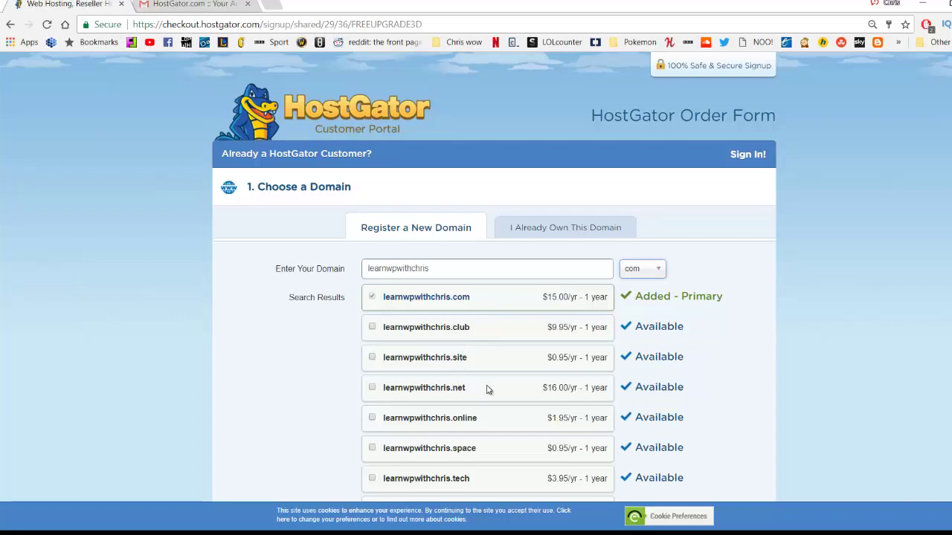
Untick Domain Privacy Protection and review the 36-month billing at $3.95/mo.
scroll(487, 389, "down", 5)
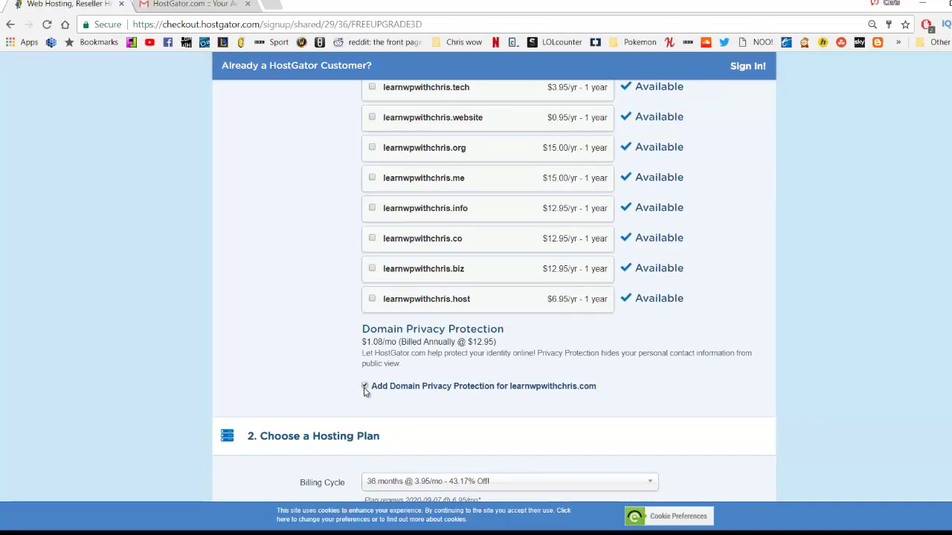
left_click(365, 387)
scroll(288, 367, "down", 1)
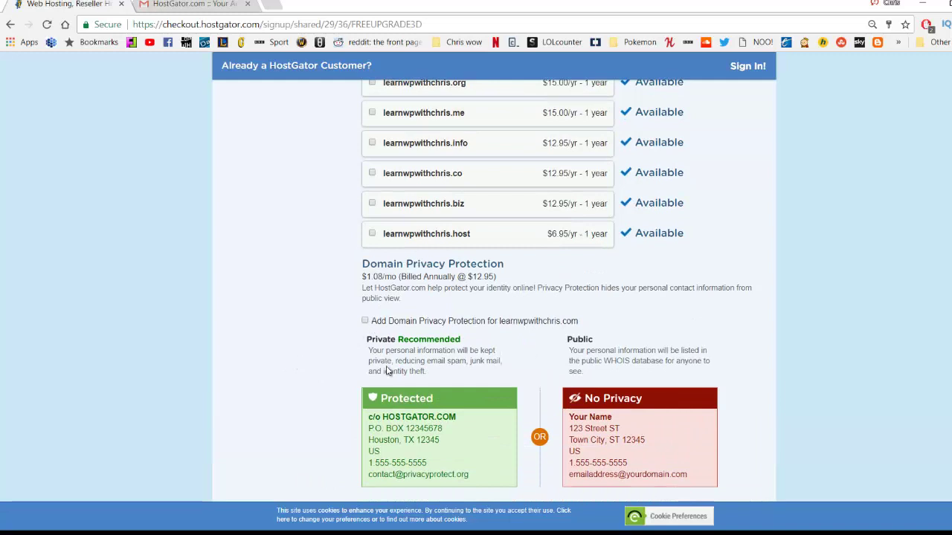
scroll(421, 369, "down", 1)
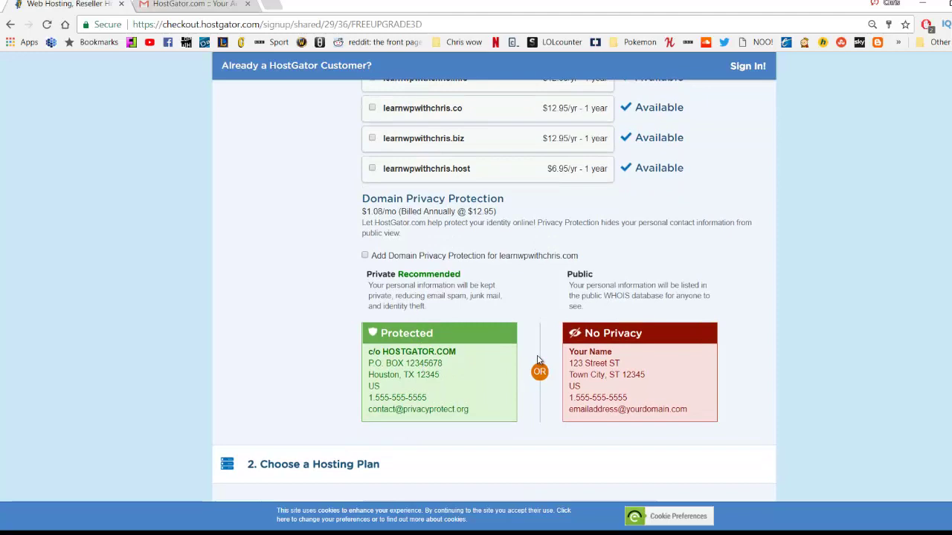
scroll(538, 360, "down", 5)
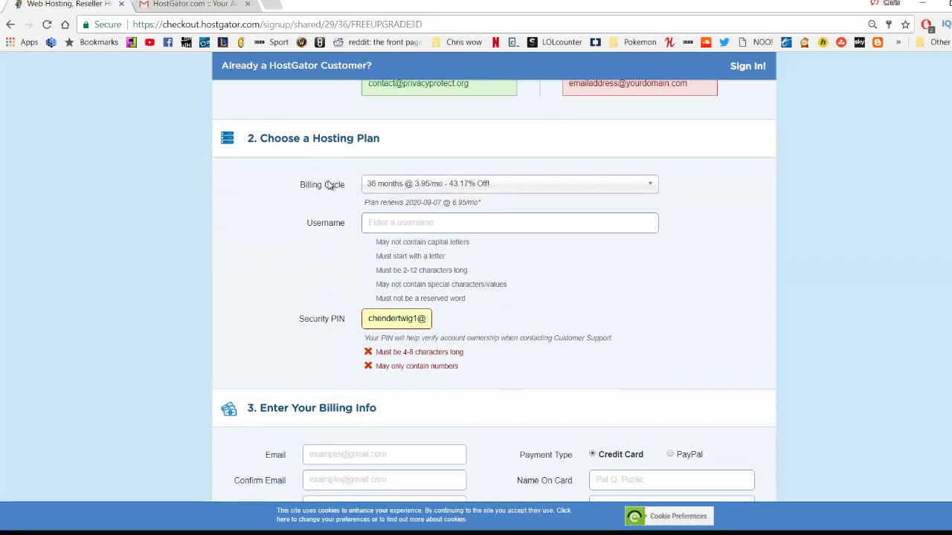
Set the billing cycle to 6 months.
left_click(414, 188)
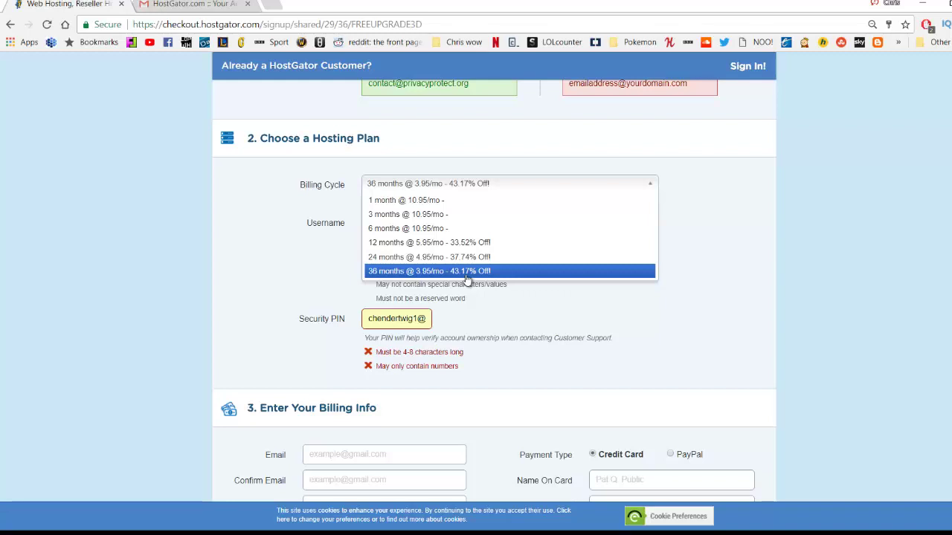
left_click(422, 202)
left_click(427, 186)
left_click(411, 230)
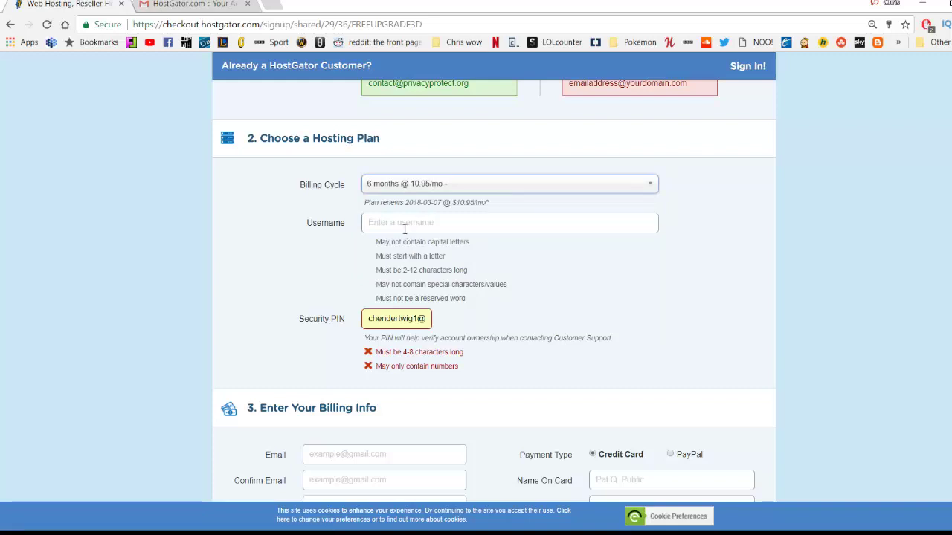
Enter an account username and delete the wrongly autofilled Security PIN.
left_click(400, 222)
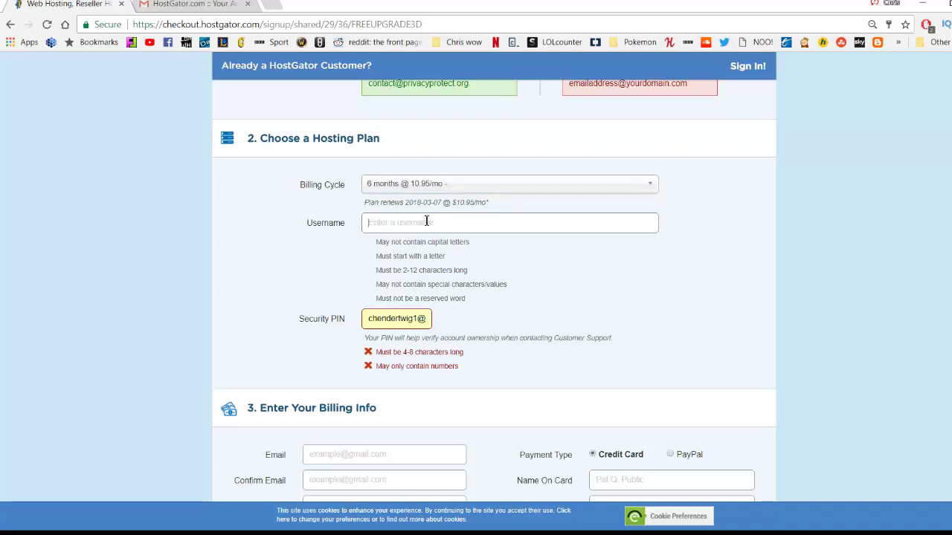
left_click_drag(380, 245, 436, 268)
left_click(405, 229)
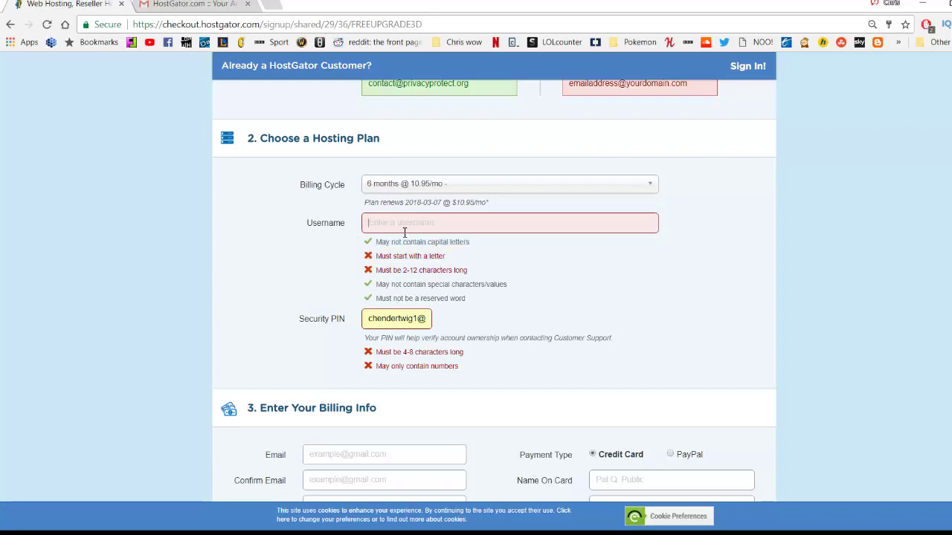
type("chendertwig")
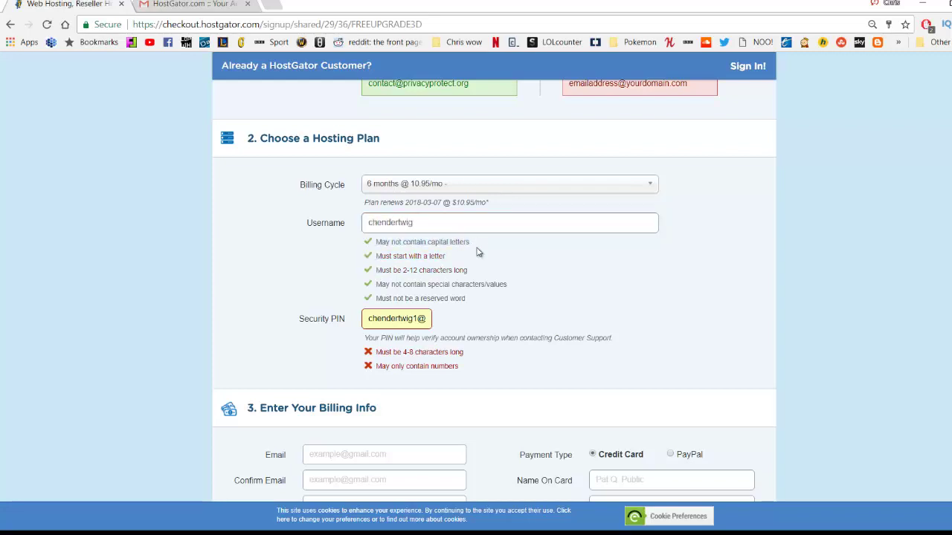
scroll(463, 289, "down", 1)
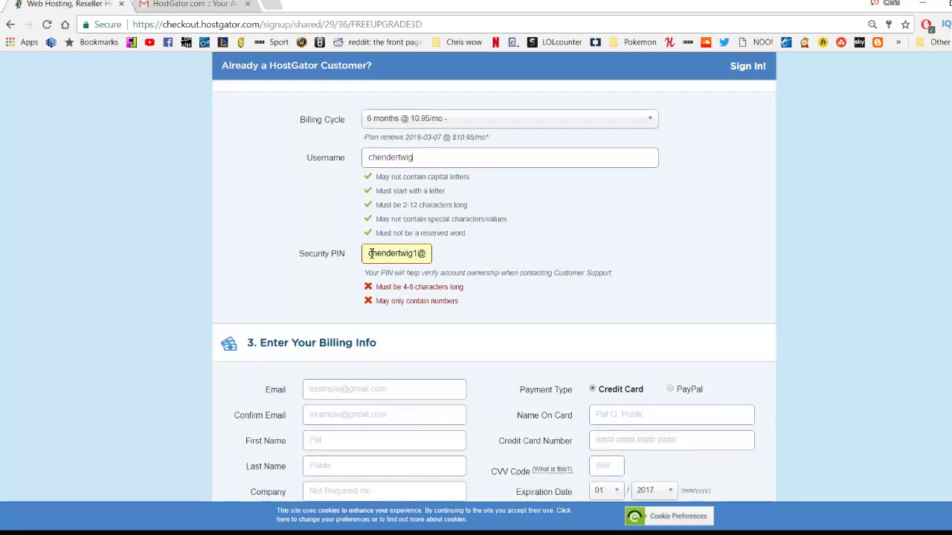
left_click_drag(370, 253, 565, 263)
key("BackSpace")
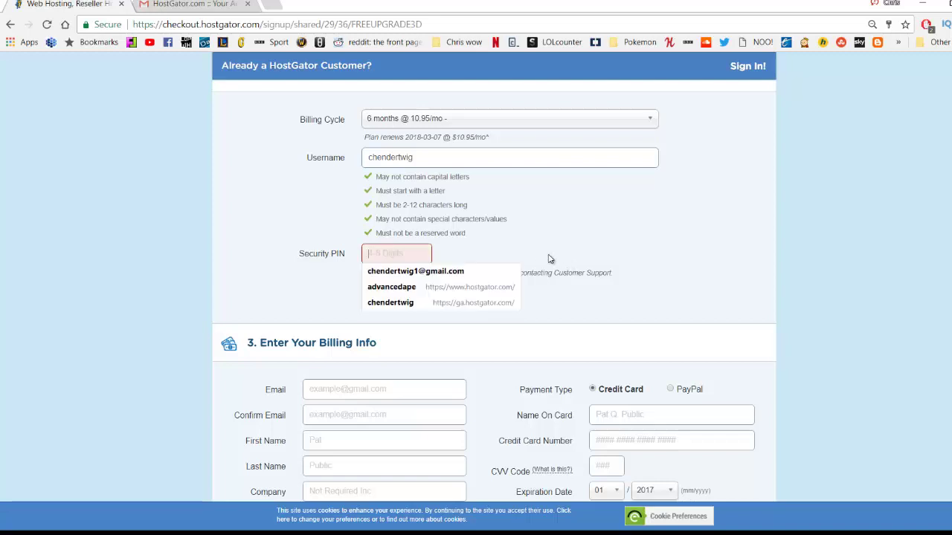
scroll(564, 254, "down", 3)
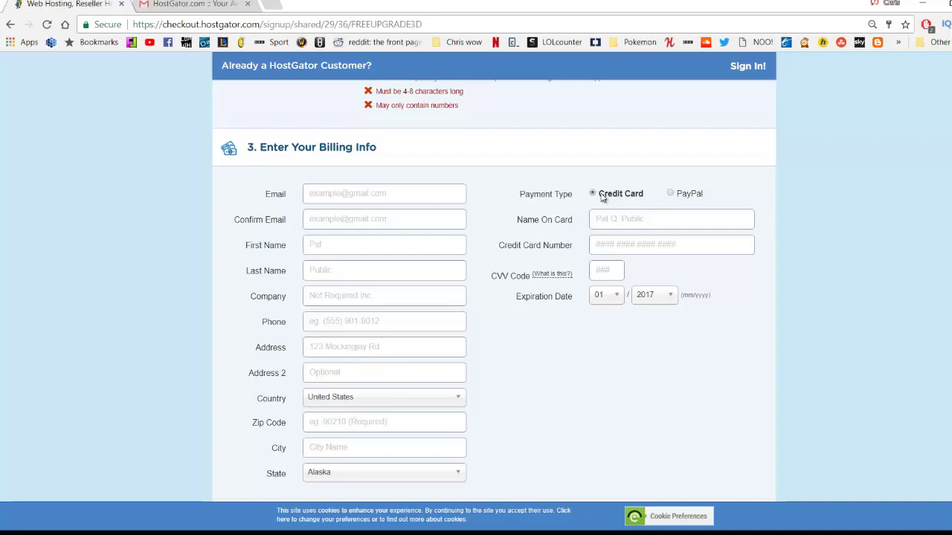
Untick the SiteLock and CodeGuard Backup add-ons, leaving an $80.70 subtotal.
scroll(563, 216, "down", 5)
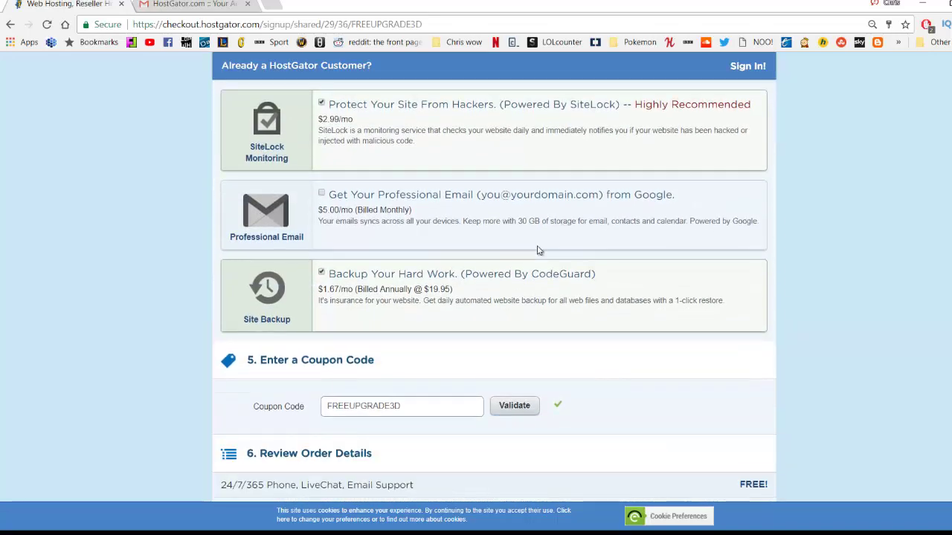
scroll(450, 248, "up", 1)
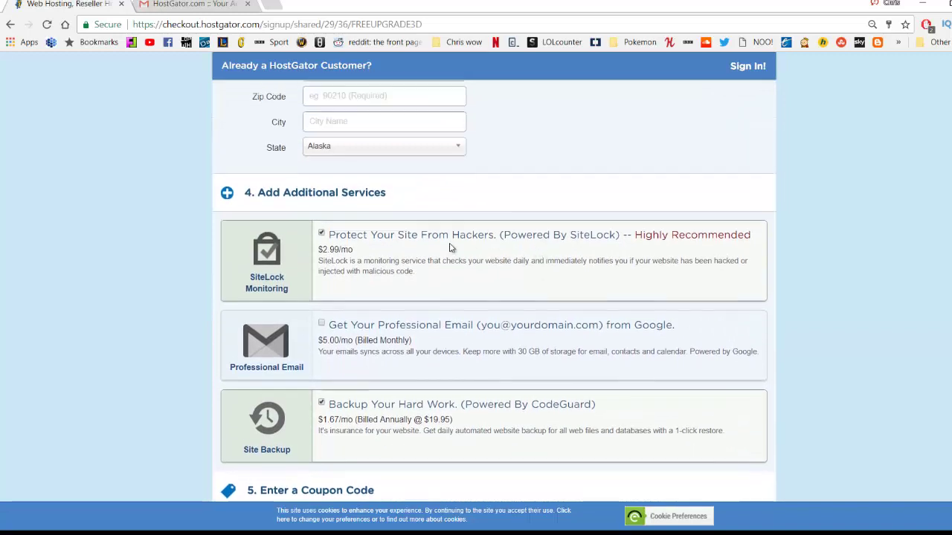
left_click(321, 234)
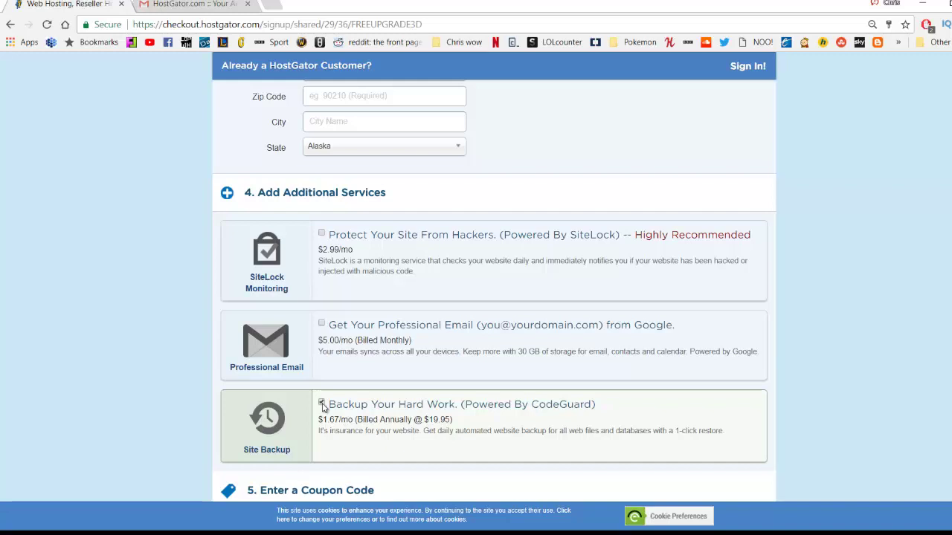
left_click(322, 404)
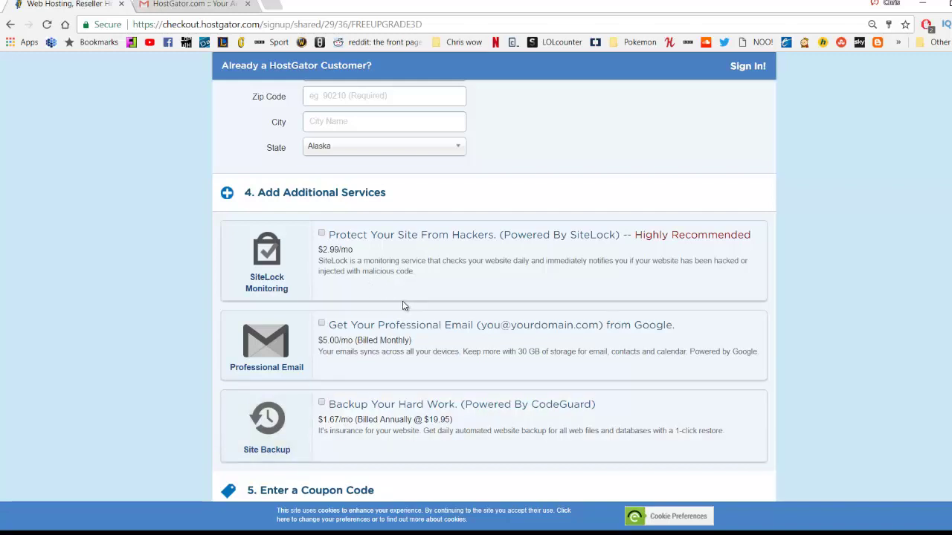
scroll(401, 306, "down", 4)
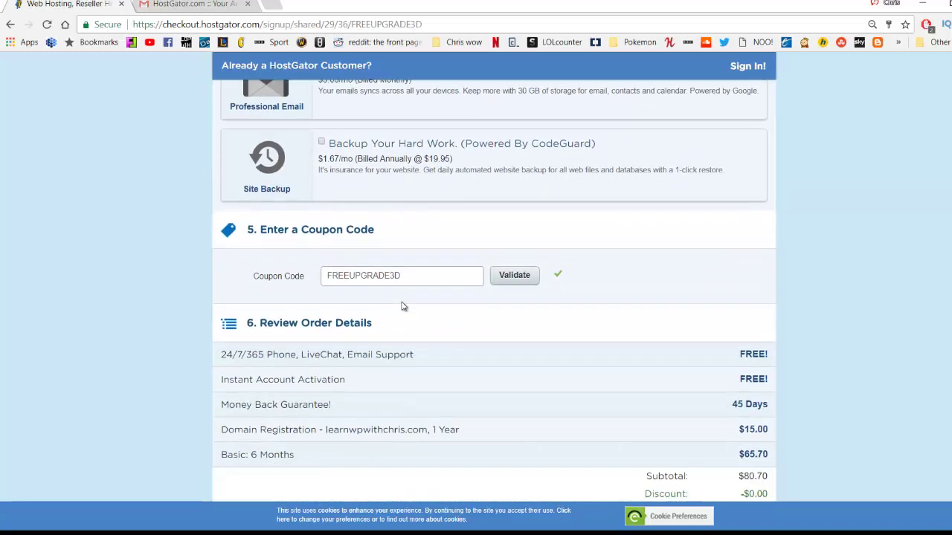
scroll(401, 305, "down", 1)
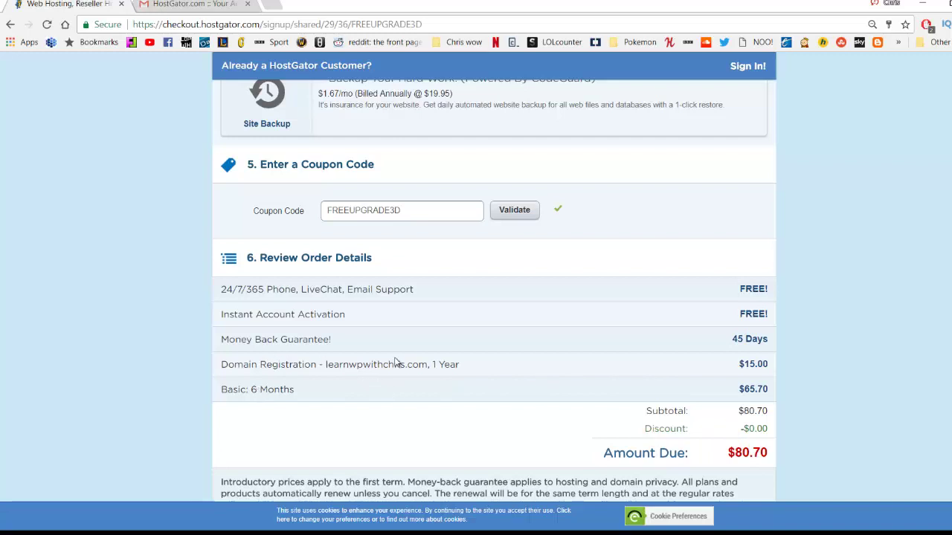
Replace the coupon with LEARNCHRISPENNY and validate it for an $11.99 discount, $68.71 due.
left_click_drag(421, 215, 321, 223)
type("LEARNCHRISPENNY")
left_click(506, 216)
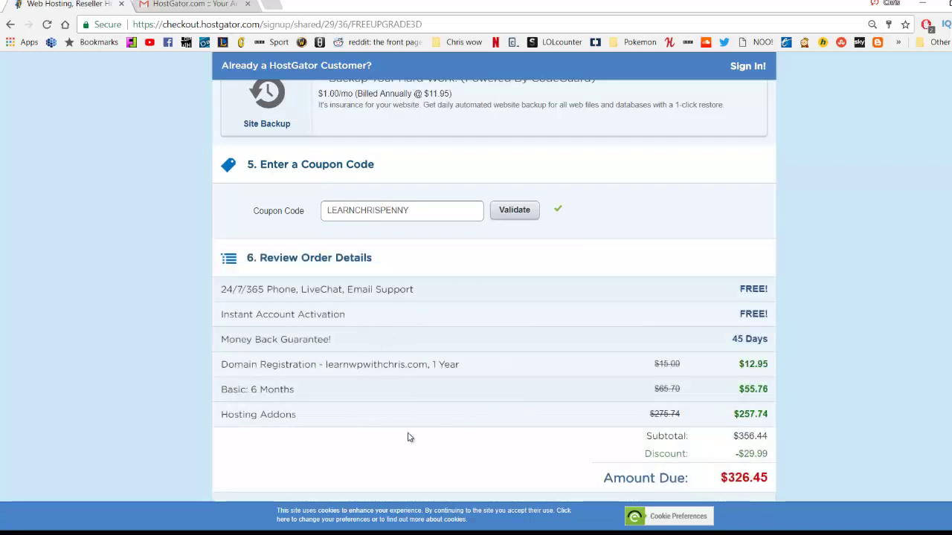
scroll(491, 449, "up", 2)
scroll(482, 451, "up", 3)
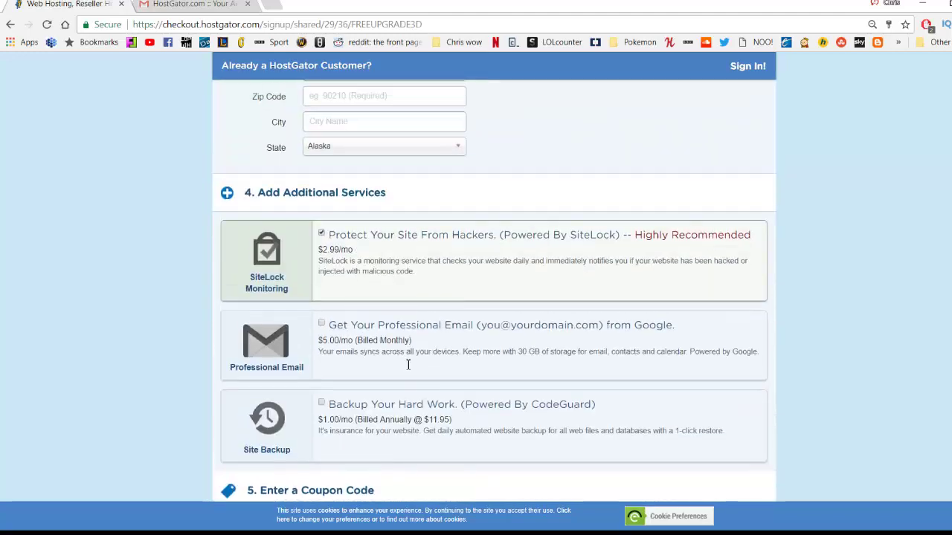
scroll(440, 351, "up", 4)
scroll(440, 351, "up", 20)
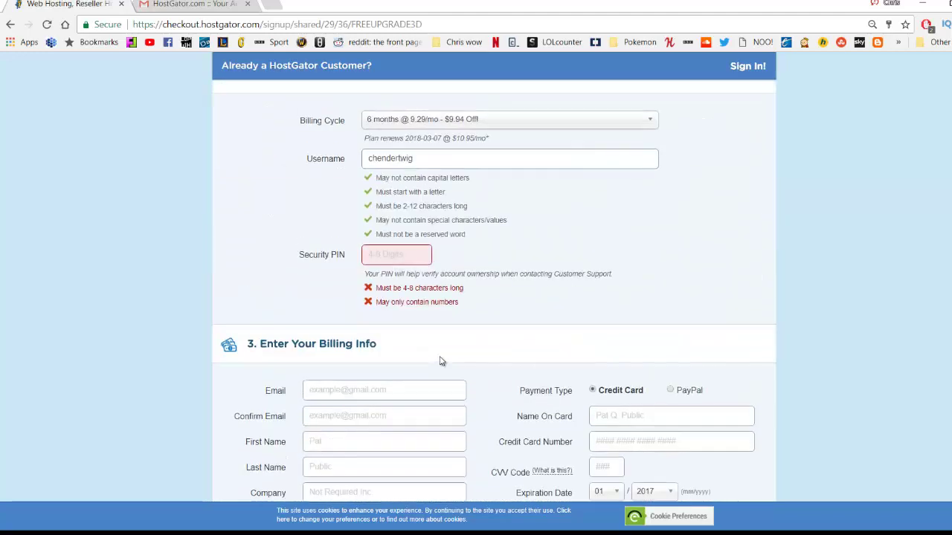
scroll(429, 362, "down", 20)
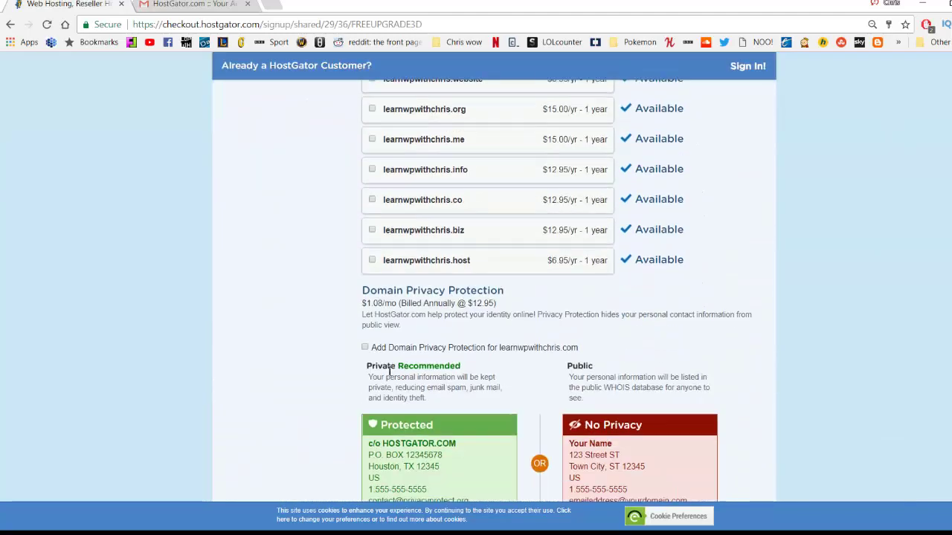
scroll(375, 372, "down", 5)
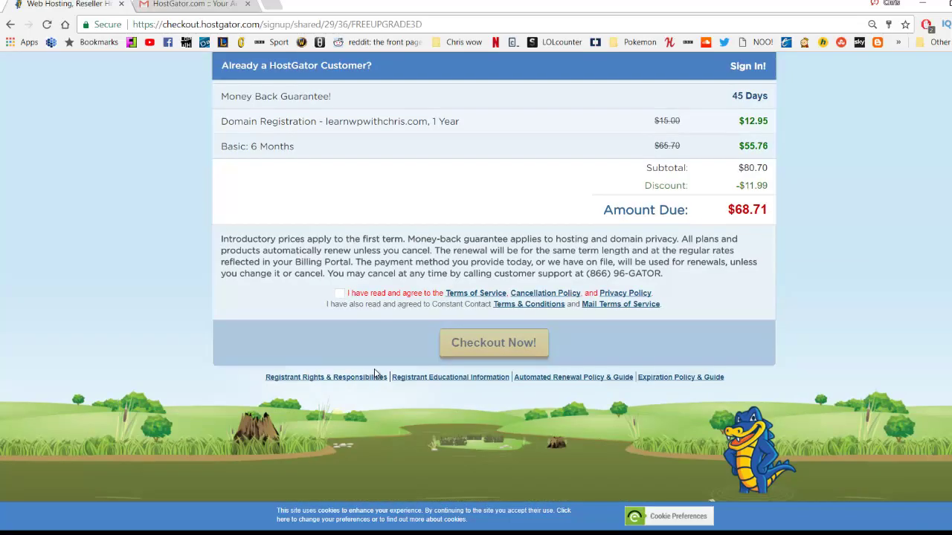
scroll(375, 372, "up", 2)
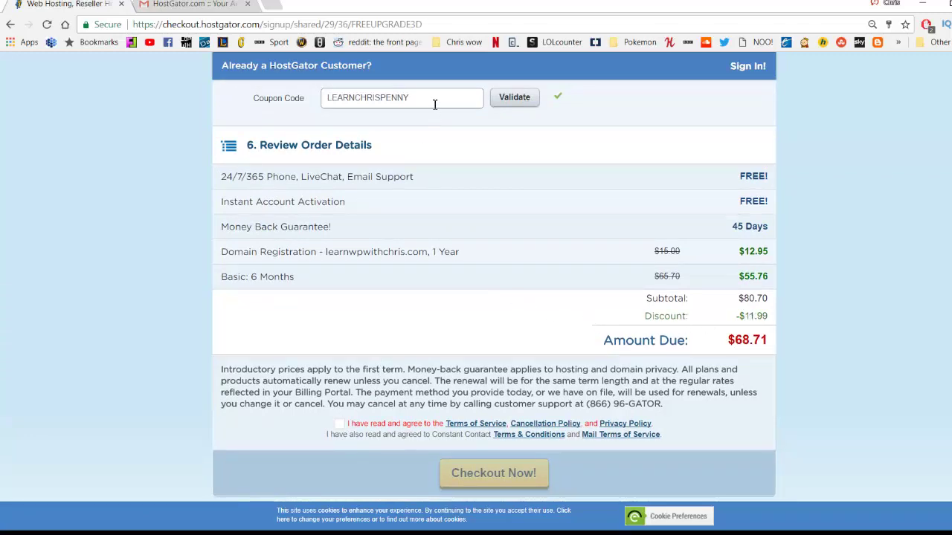
left_click_drag(435, 104, 380, 90)
Append 1525 to the coupon code, validate it, and check the 6-month plan price.
type("15")
type("25")
left_click(525, 105)
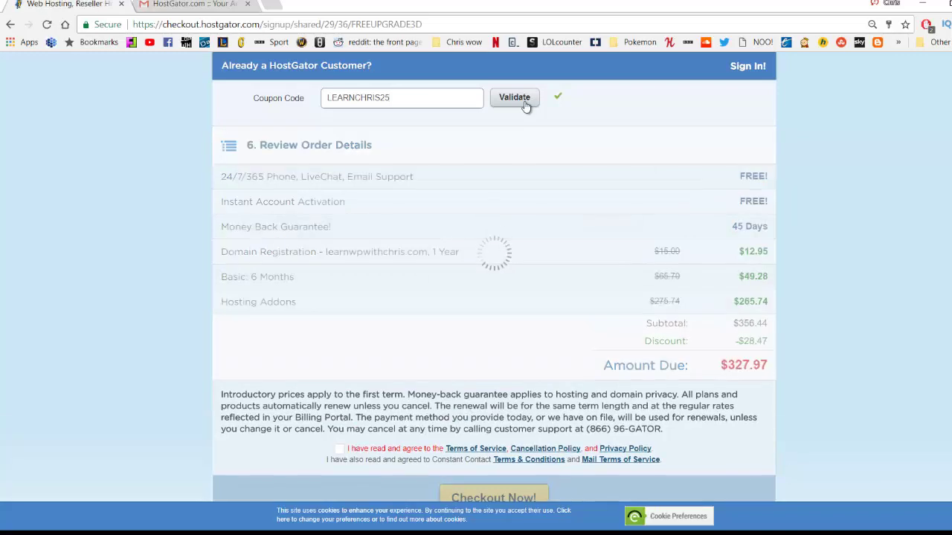
scroll(417, 260, "up", 10)
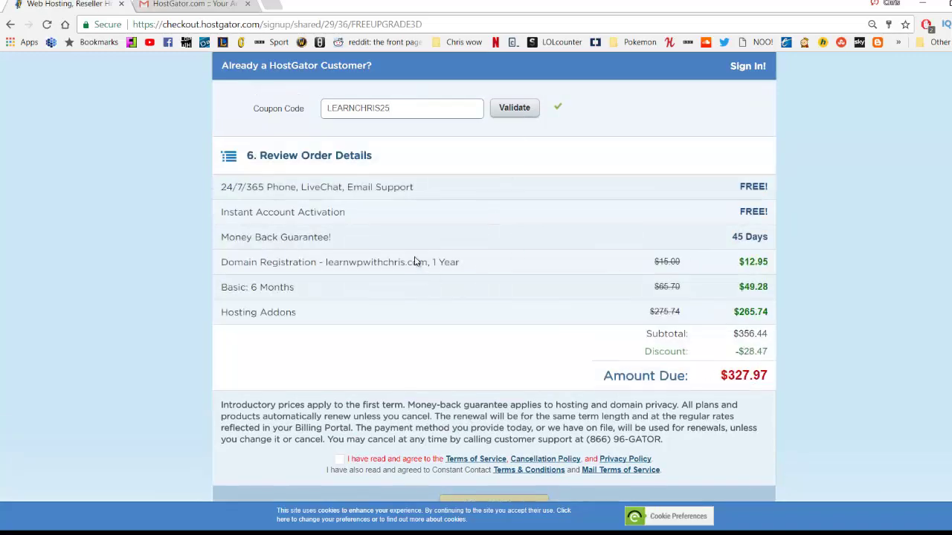
scroll(497, 242, "up", 12)
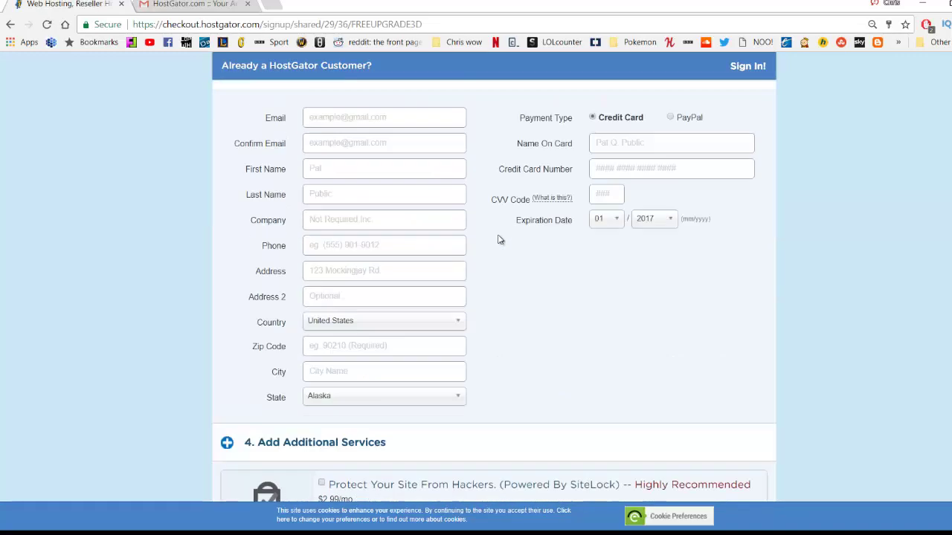
scroll(502, 247, "down", 12)
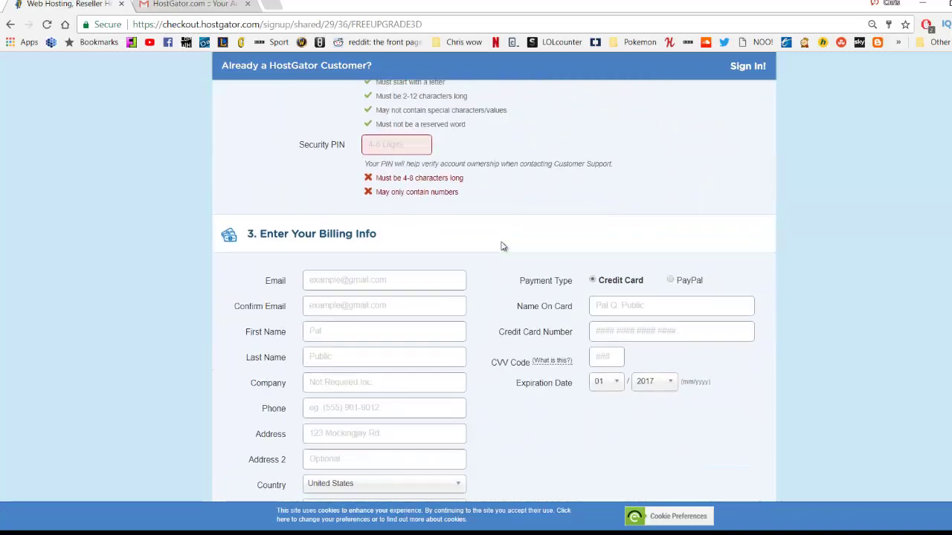
scroll(502, 246, "up", 1)
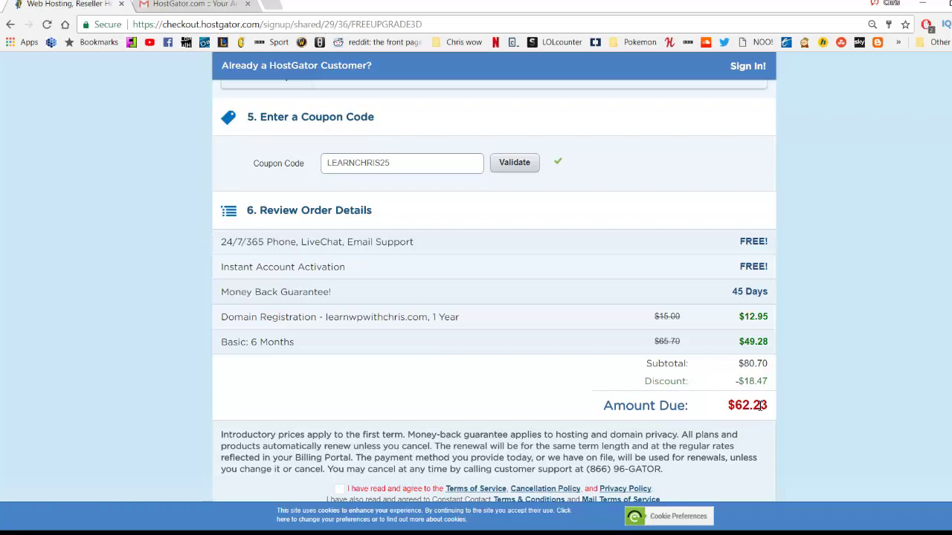
left_click_drag(652, 342, 686, 349)
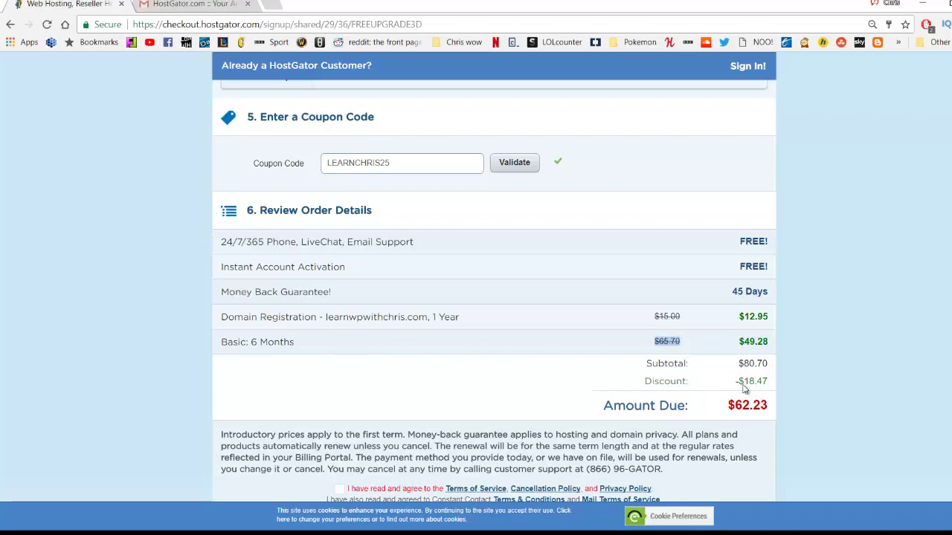
Retype a different coupon code and validate it, lowering the domain price to $4.99.
left_click(430, 164)
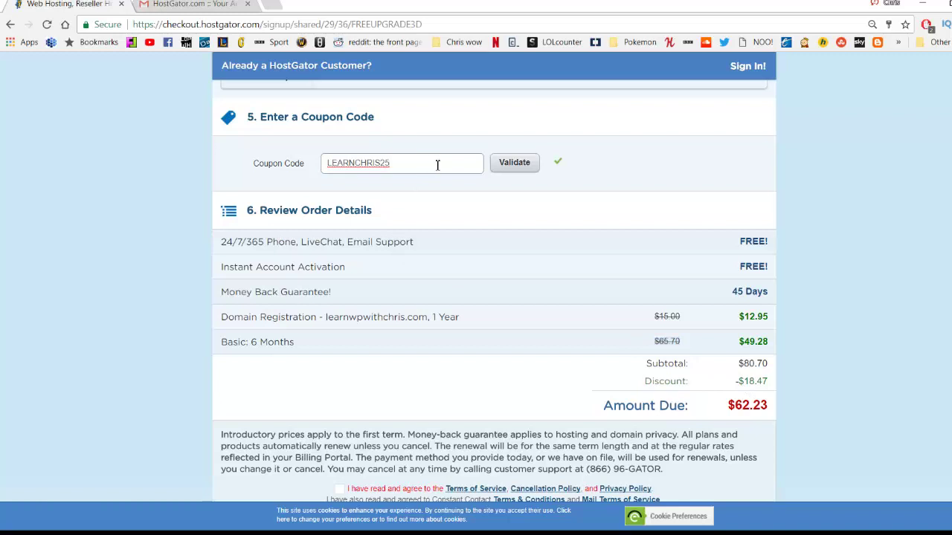
key("BackSpace")
key("BackSpace")
key("BackSpace")
key("BackSpace")
key("BackSpace")
key("BackSpace")
key("BackSpace")
key("BackSpace")
key("BackSpace")
key("BackSpace")
key("BackSpace")
key("BackSpace")
type("CHRI")
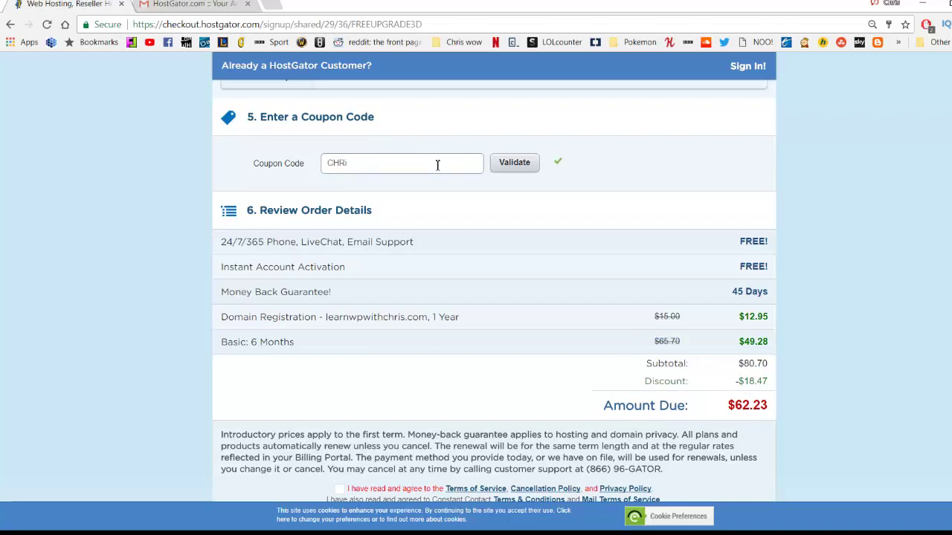
key("BackSpace")
left_click(511, 168)
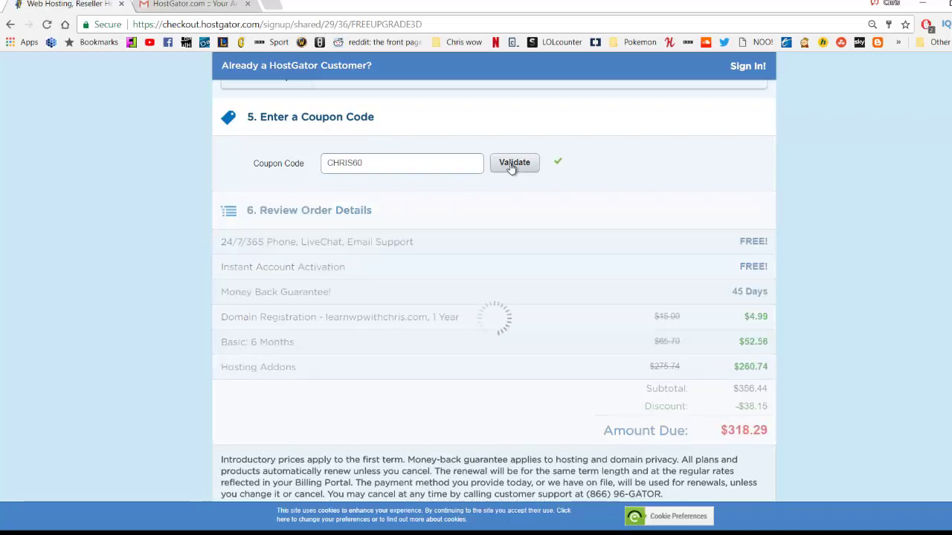
scroll(361, 206, "up", 6)
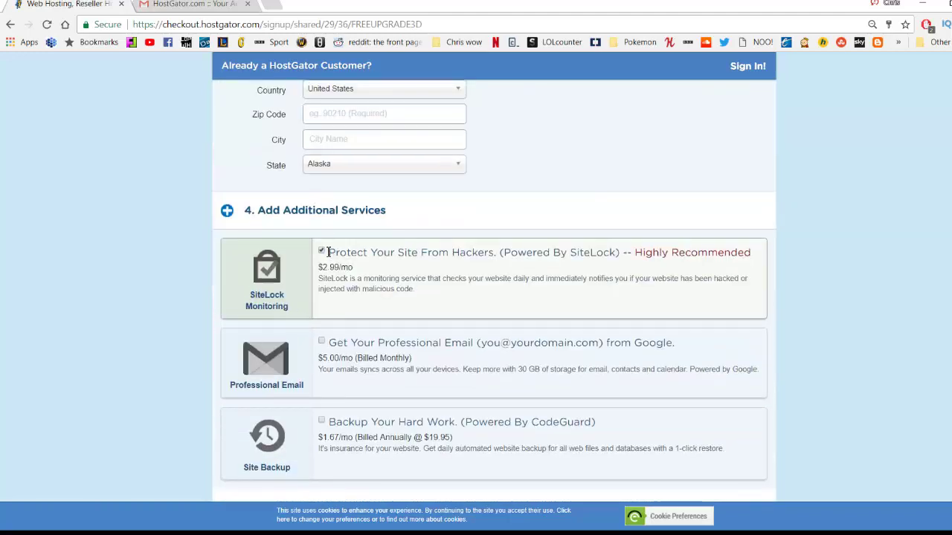
scroll(478, 267, "down", 6)
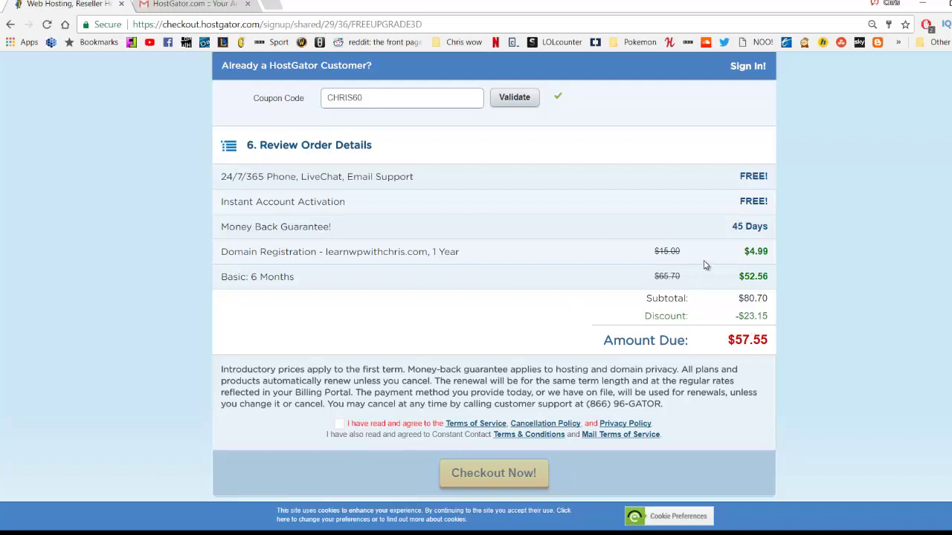
left_click_drag(744, 253, 773, 260)
Agree to the terms of service with $57.55 due, then view the HostGator account-info email.
scroll(410, 274, "up", 2)
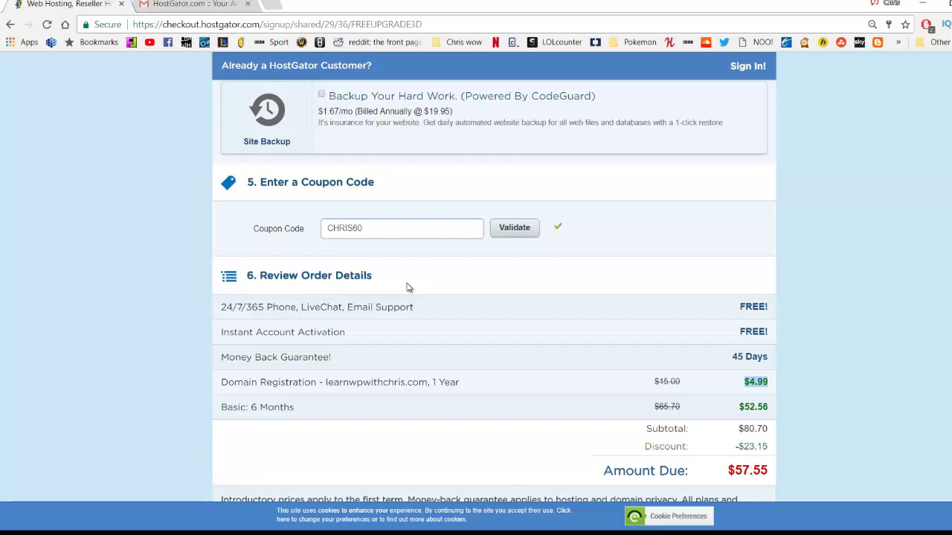
scroll(408, 288, "up", 6)
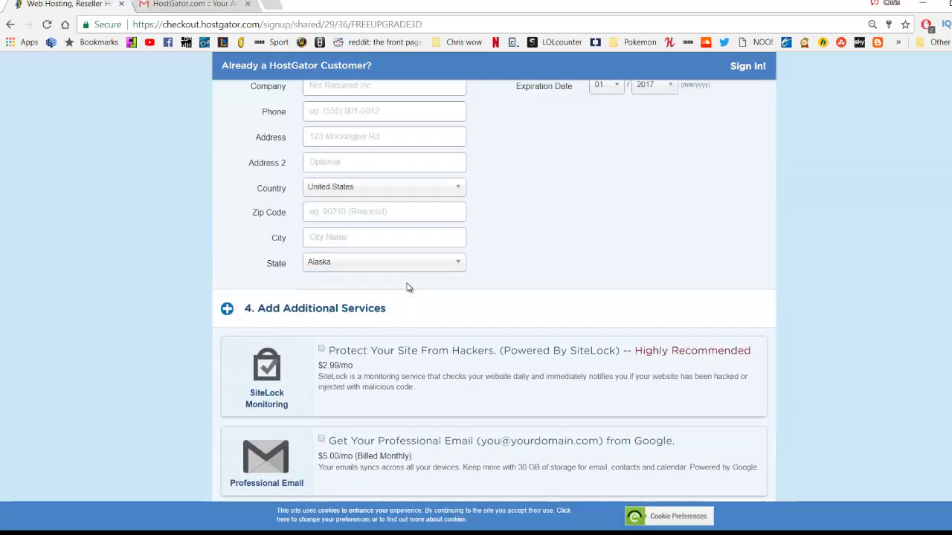
scroll(412, 194, "up", 6)
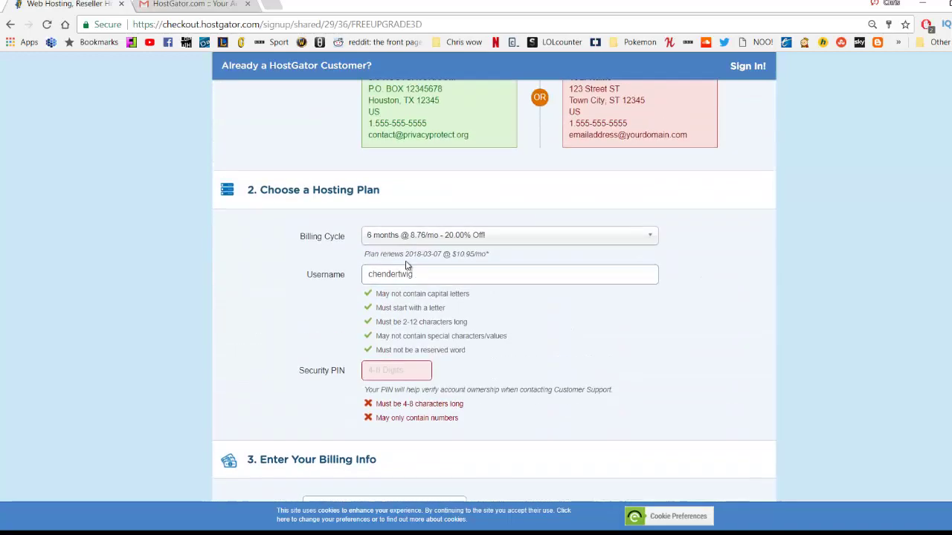
scroll(350, 261, "down", 9)
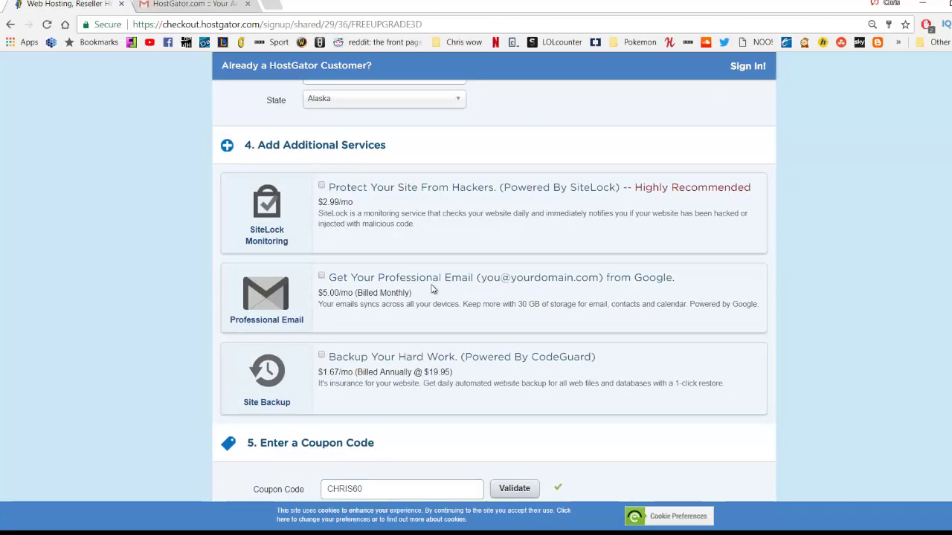
scroll(445, 298, "up", 6)
scroll(445, 298, "up", 5)
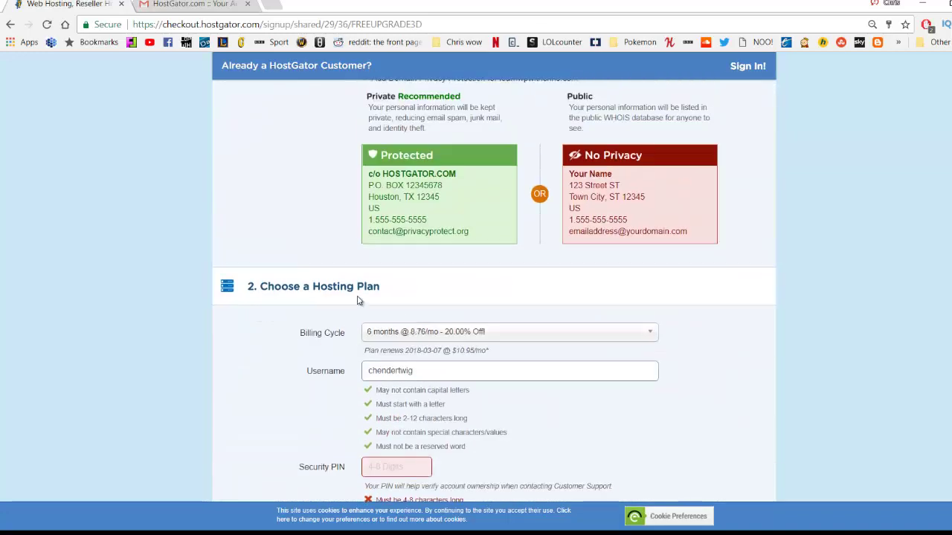
scroll(488, 354, "up", 10)
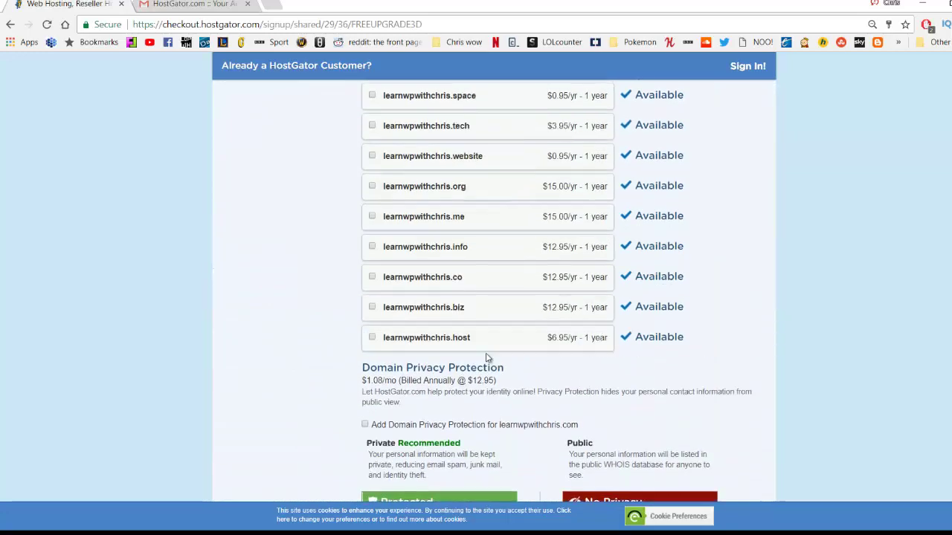
scroll(445, 303, "down", 20)
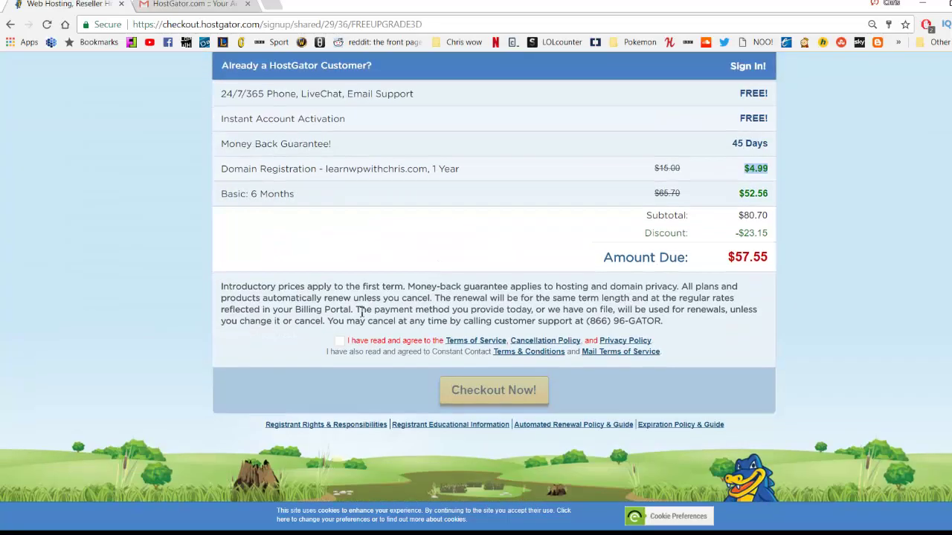
left_click(339, 341)
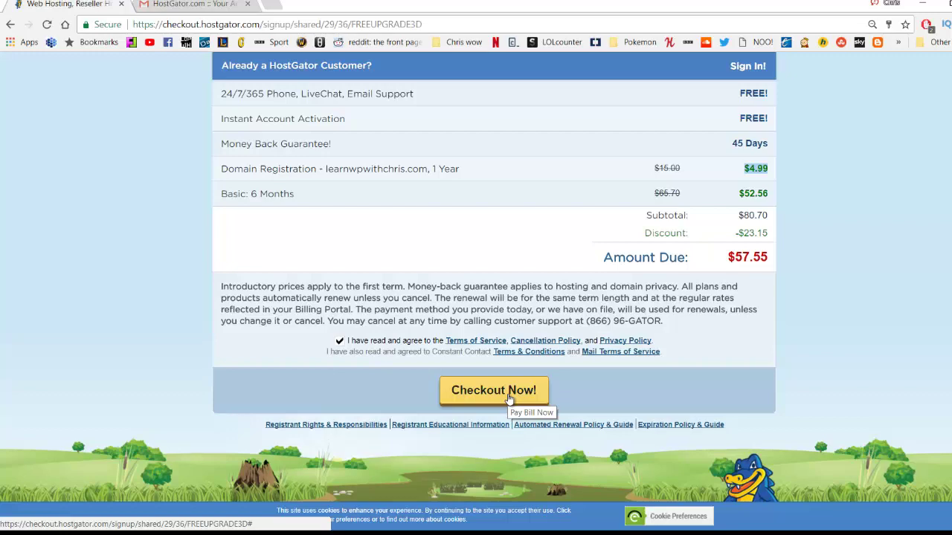
left_click(192, 6)
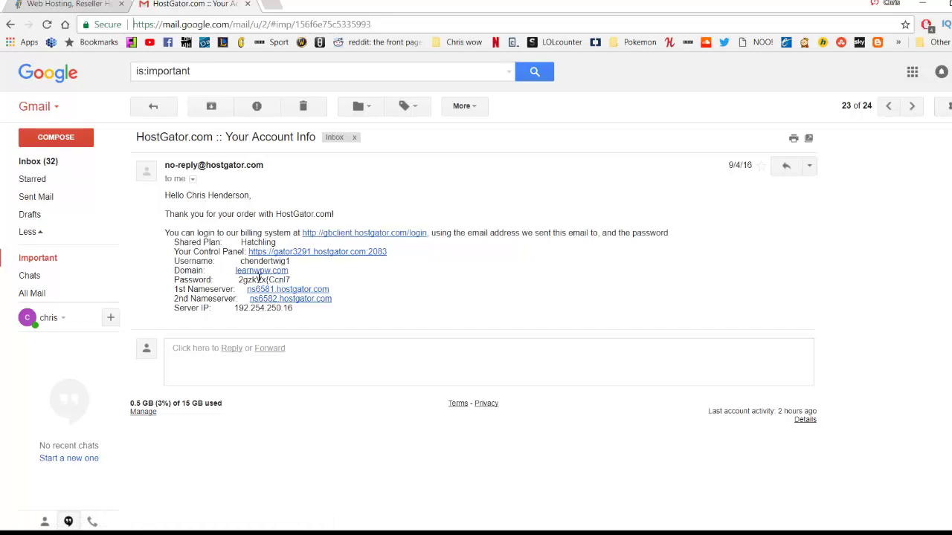
Copy the account password from the email and open the control panel login in a new tab.
left_click_drag(291, 280, 238, 281)
right_click(251, 282)
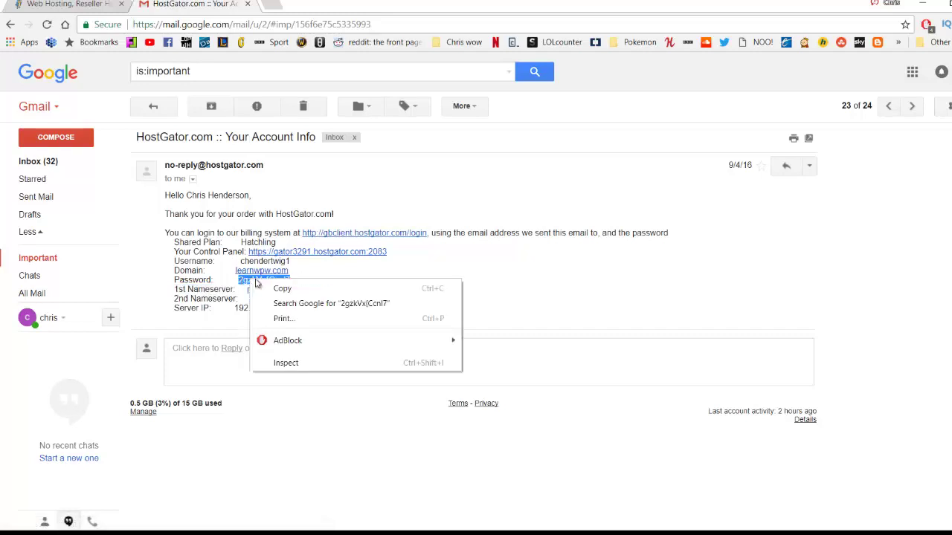
left_click(276, 290)
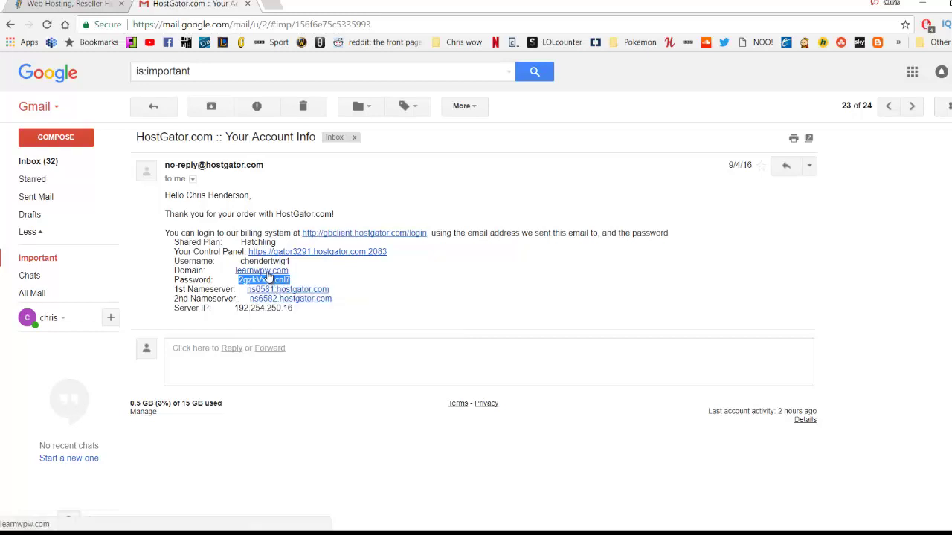
left_click(290, 252)
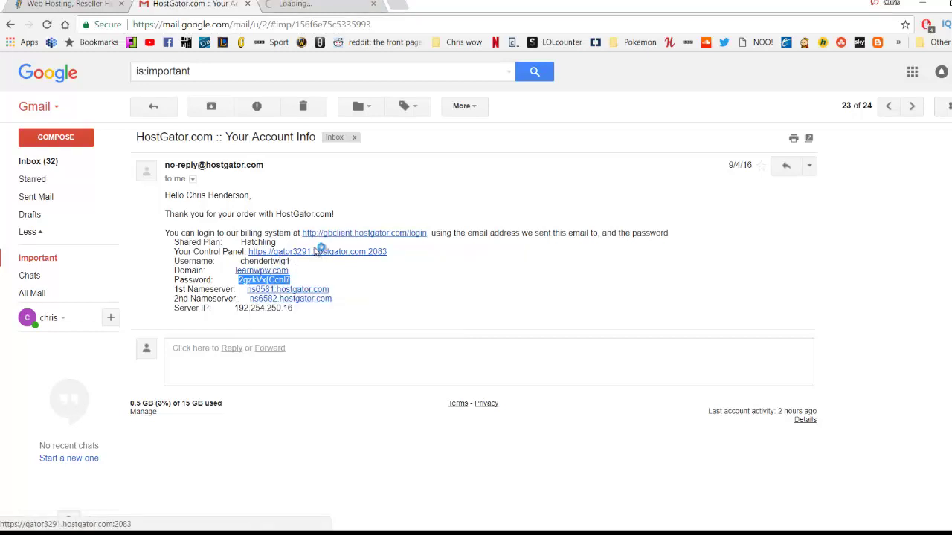
left_click(322, 5)
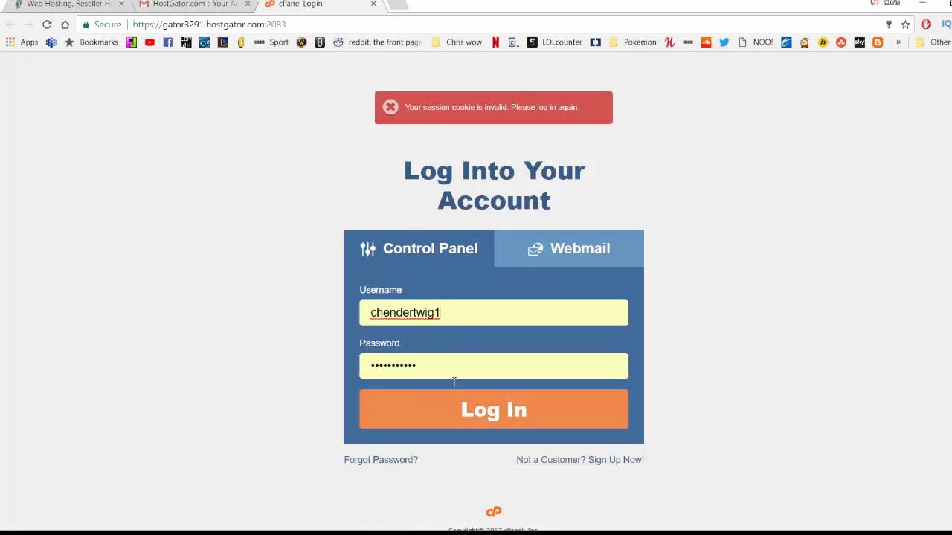
Log in to cPanel with the autofilled credentials and go to the WordPress installer.
left_click(453, 394)
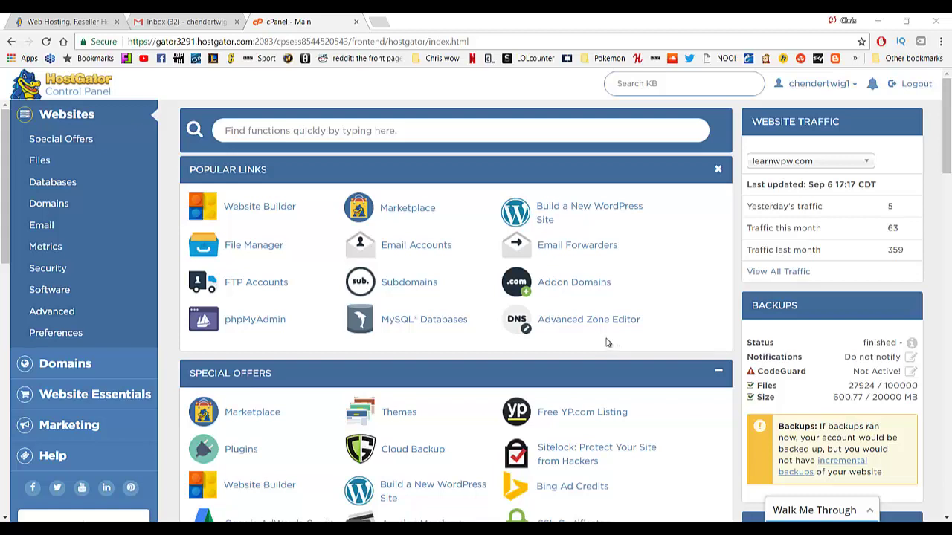
left_click(587, 212)
Choose learn.learnwpw.com as the WordPress install domain.
left_click(405, 355)
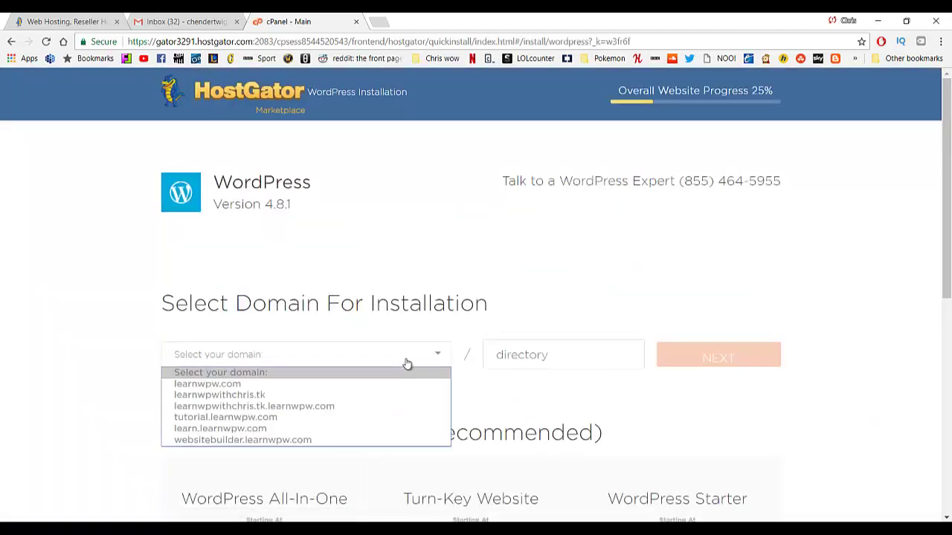
left_click(371, 430)
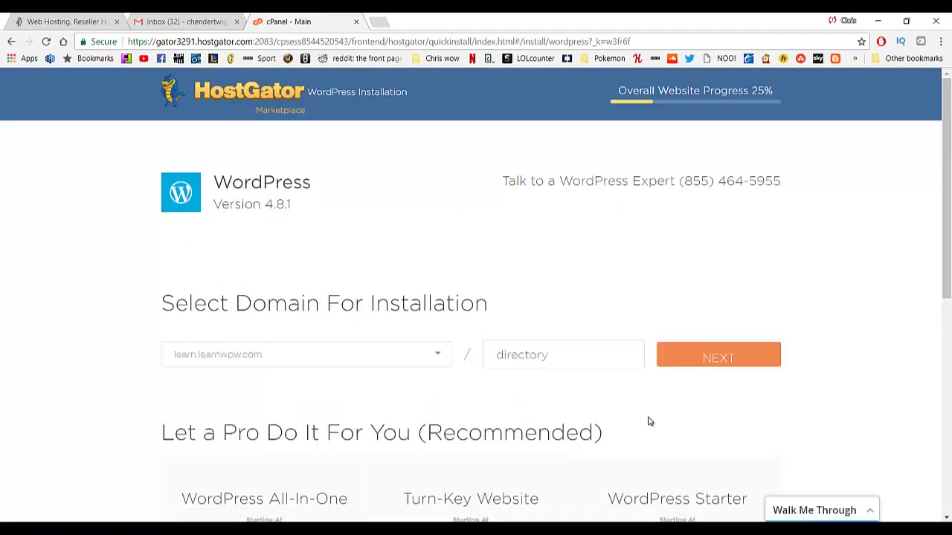
left_click(713, 363)
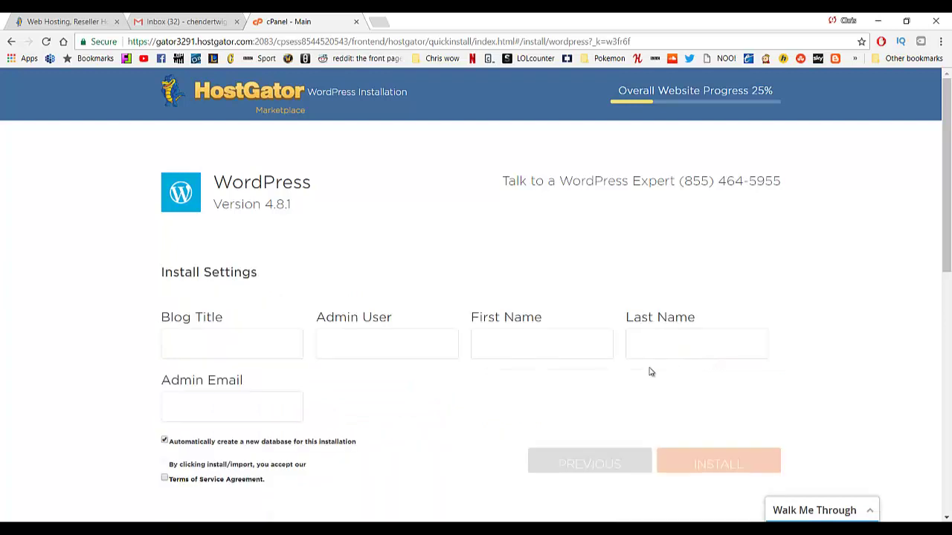
Fill in the site title, admin name and admin e-mail, accept the terms, and install.
type("Tutorial")
type("Chris")
key("Tab")
type("Chris")
type("henderson")
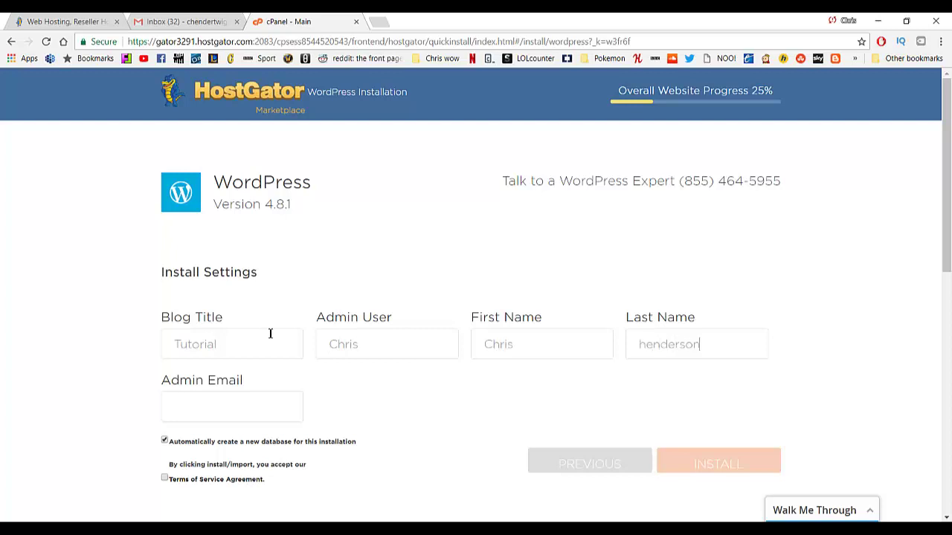
key("Tab")
type("chen")
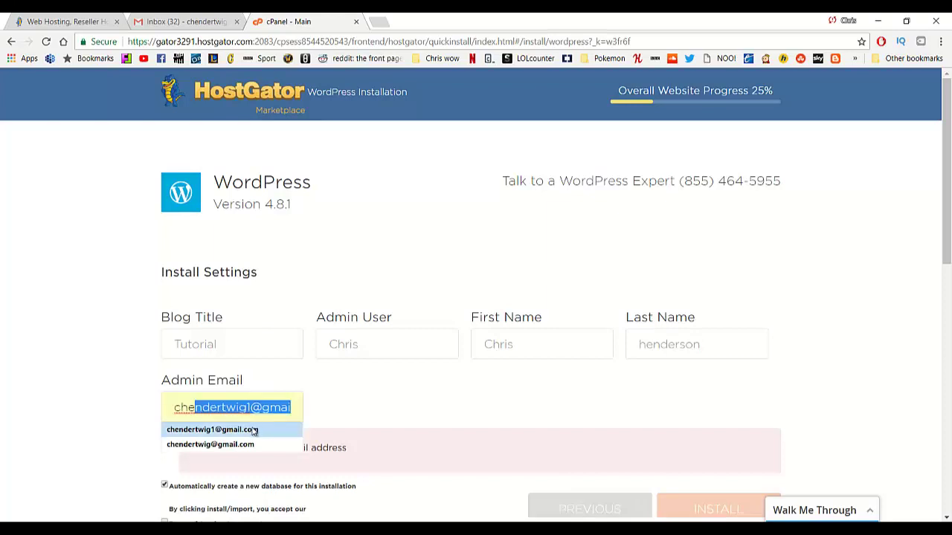
left_click(259, 429)
scroll(261, 426, "down", 1)
left_click(164, 417)
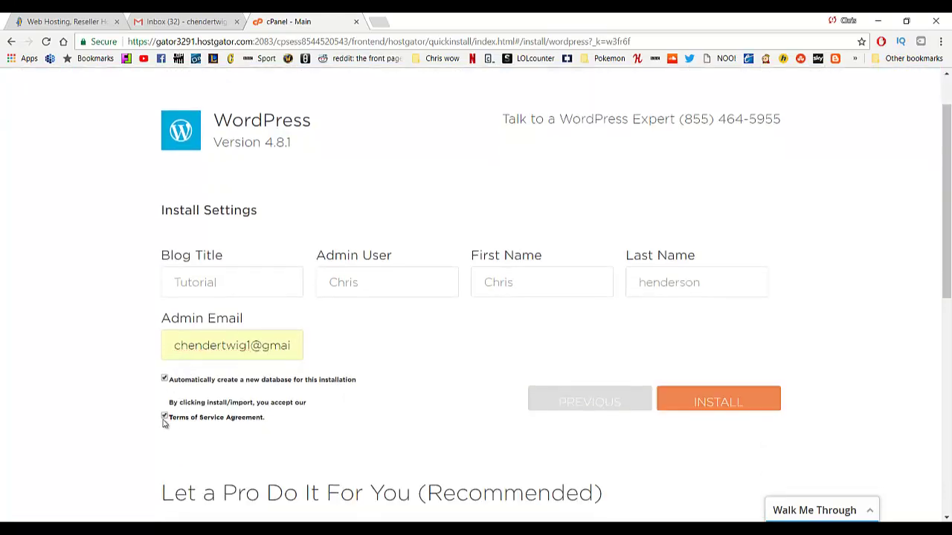
left_click(714, 408)
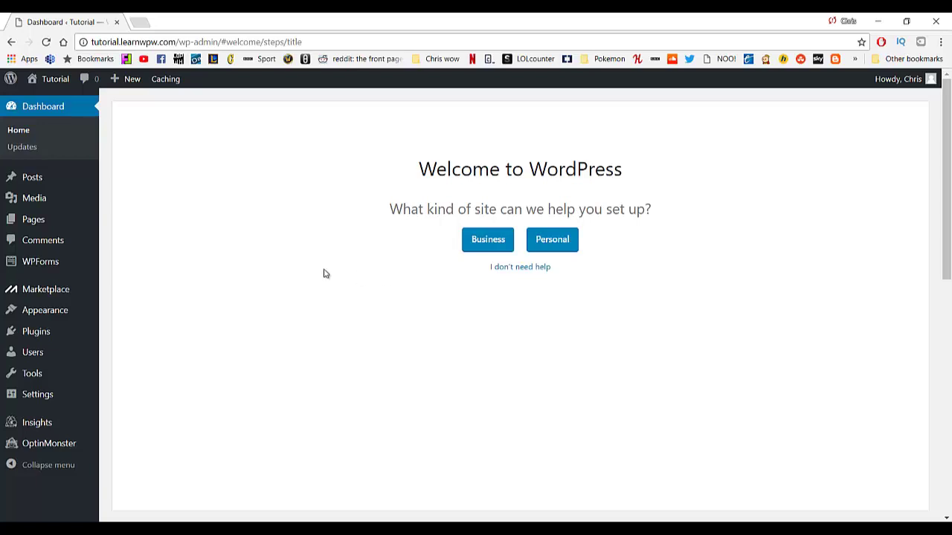
Visit the live Tutorial site's front page from the admin bar.
mouse_move(54, 230)
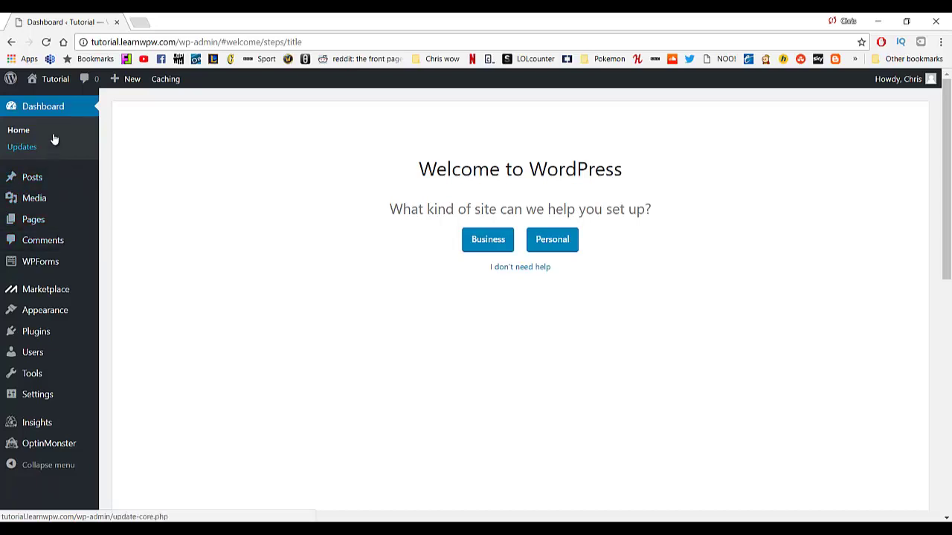
left_click(48, 100)
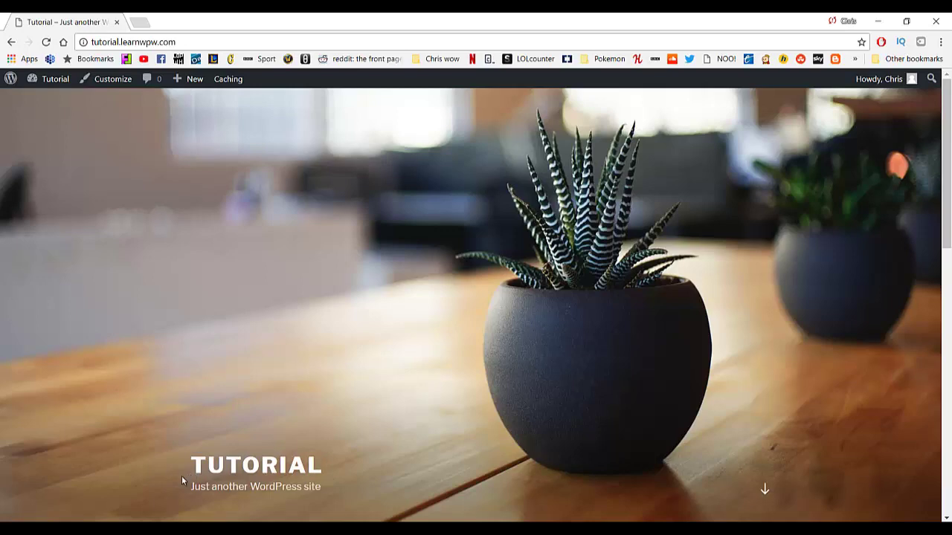
Scroll through the new site's front page to look it over.
scroll(241, 414, "down", 2)
scroll(237, 373, "down", 5)
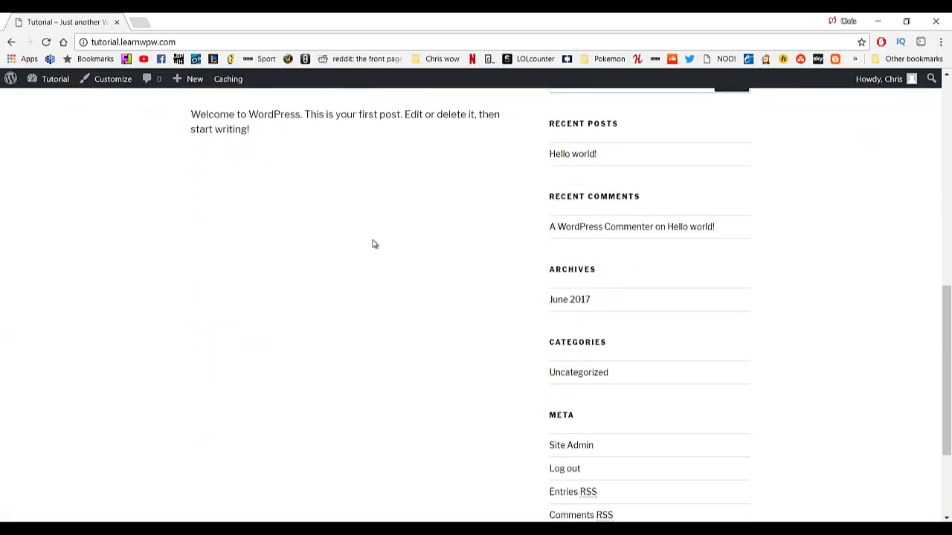
scroll(374, 244, "up", 2)
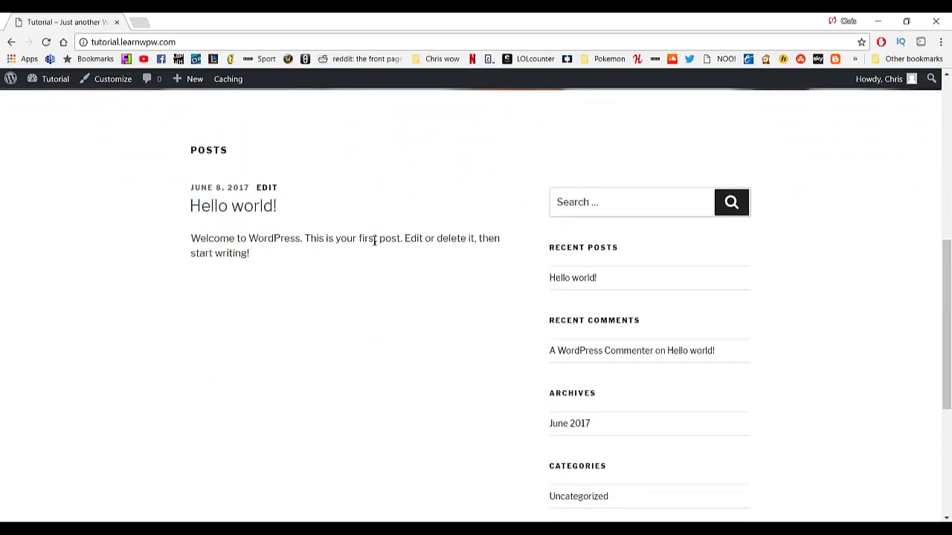
scroll(374, 241, "up", 6)
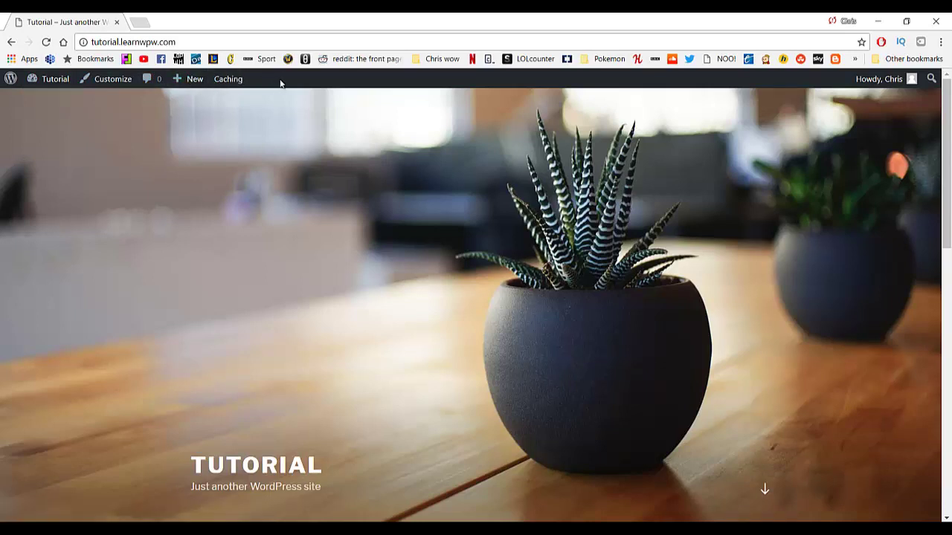
Return to the admin dashboard via Tutorial > Dashboard and open the Users list.
mouse_move(860, 81)
mouse_move(53, 88)
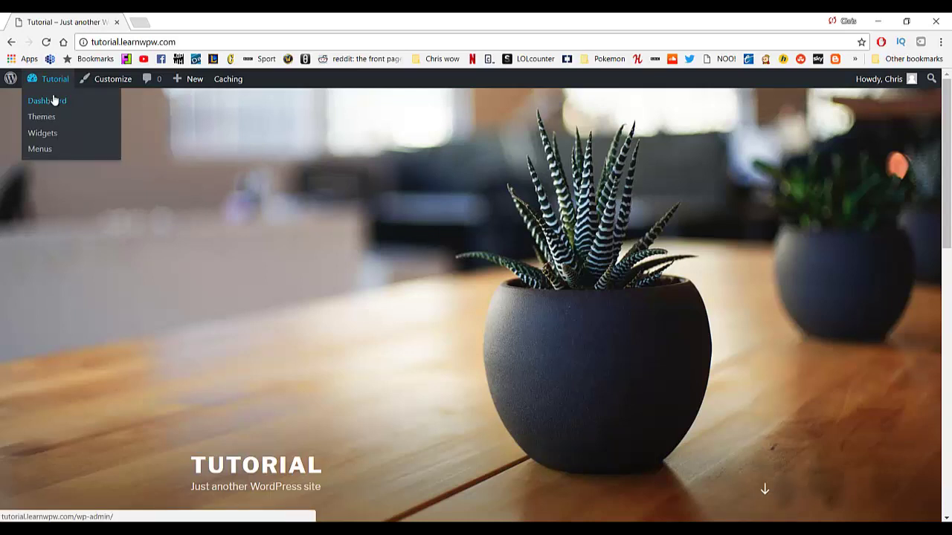
left_click(51, 106)
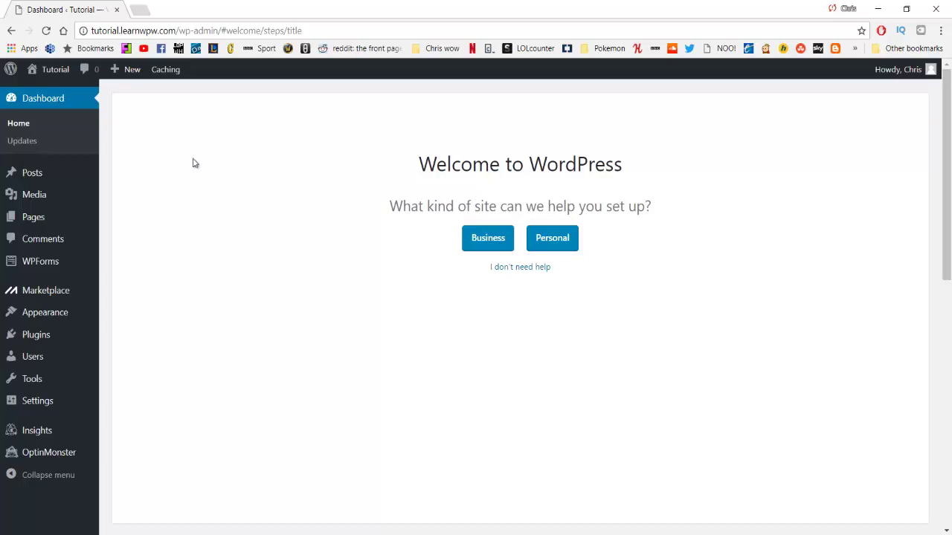
left_click(51, 357)
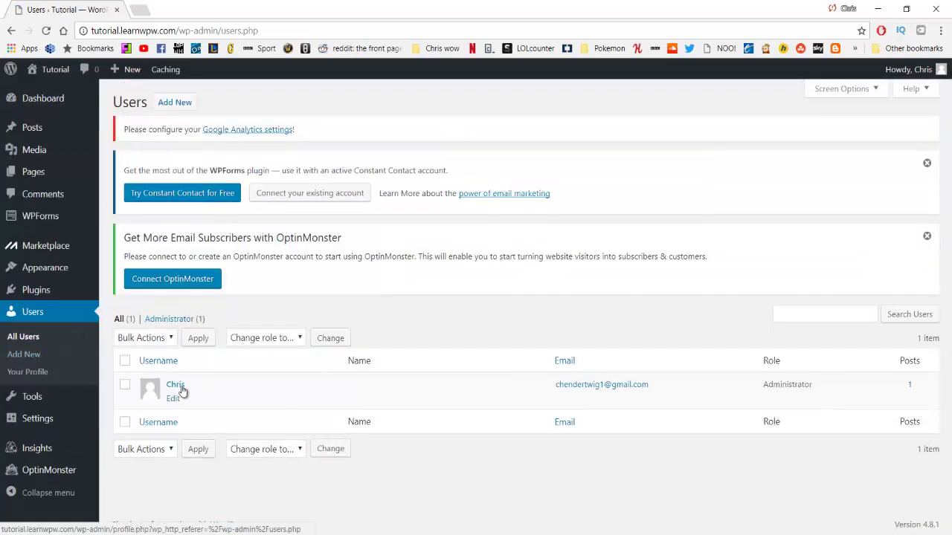
Set a new strong password on the admin profile, update it, and return to the dashboard.
left_click(181, 387)
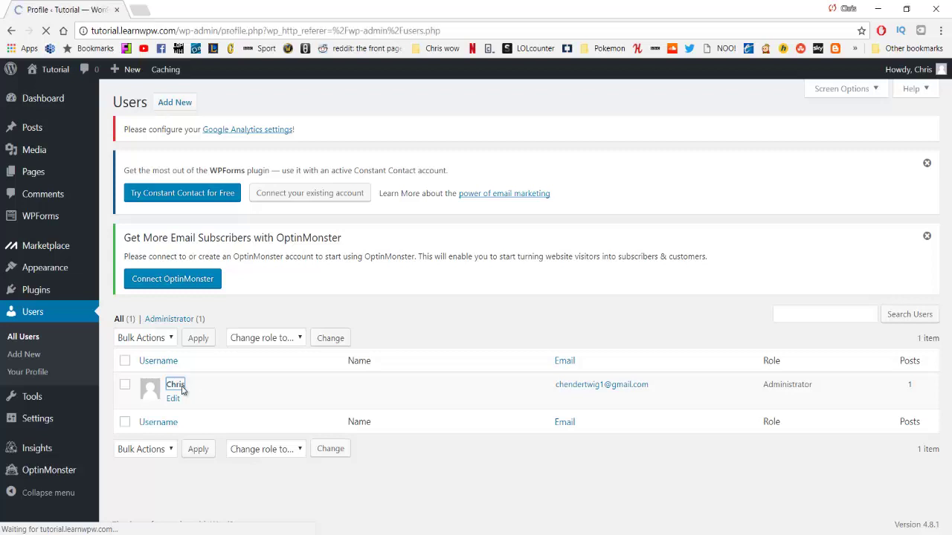
scroll(212, 356, "down", 9)
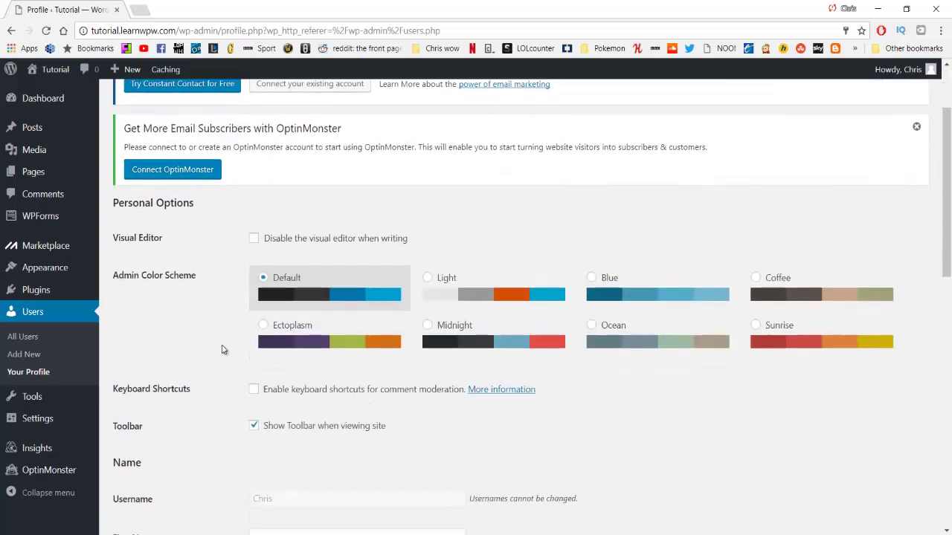
scroll(221, 355, "down", 4)
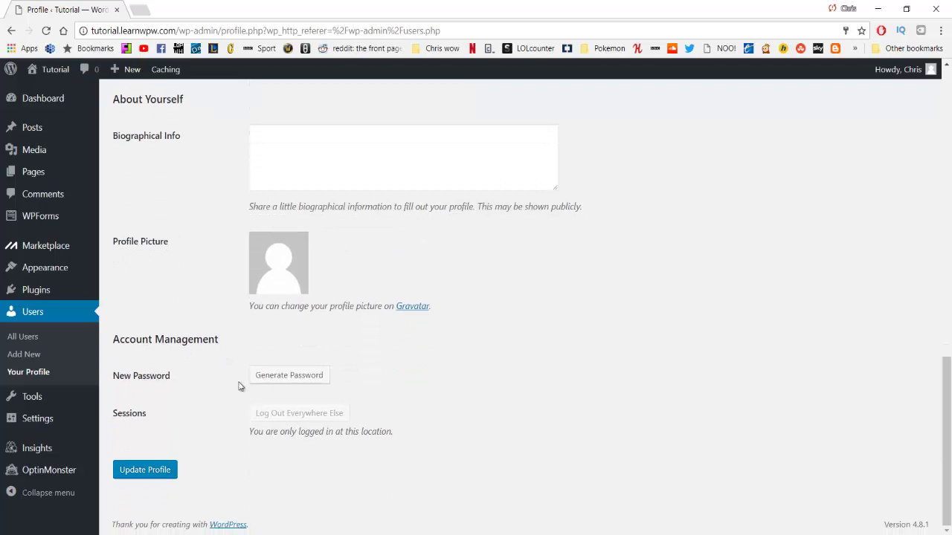
left_click(289, 375)
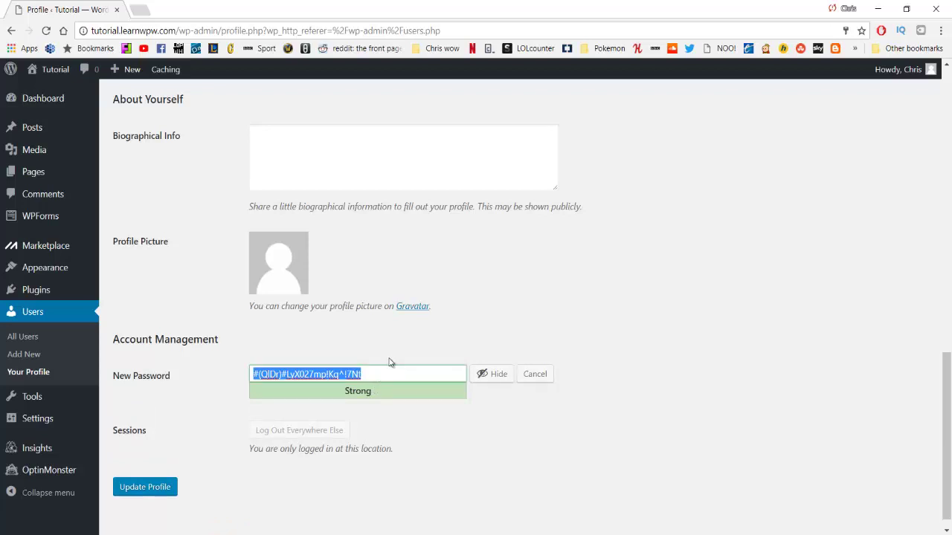
left_click(487, 374)
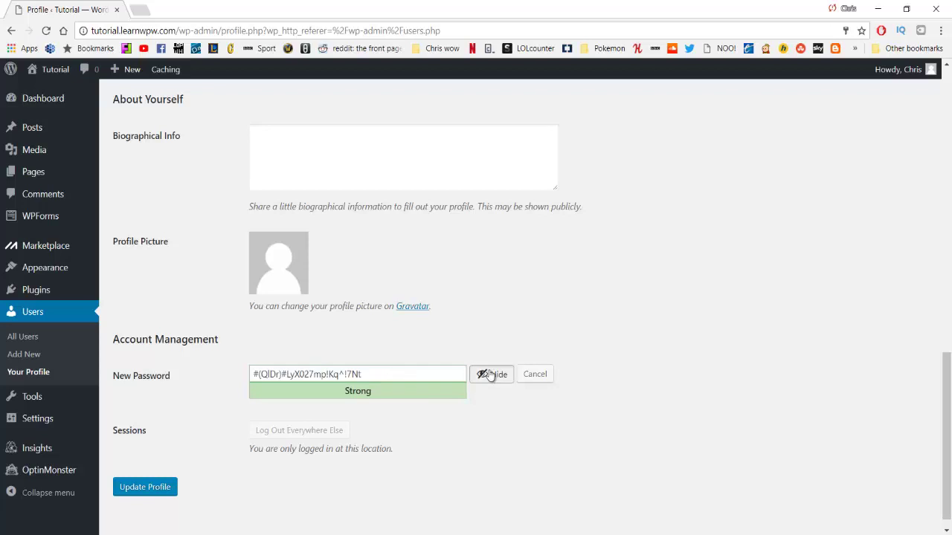
type("••••••••••")
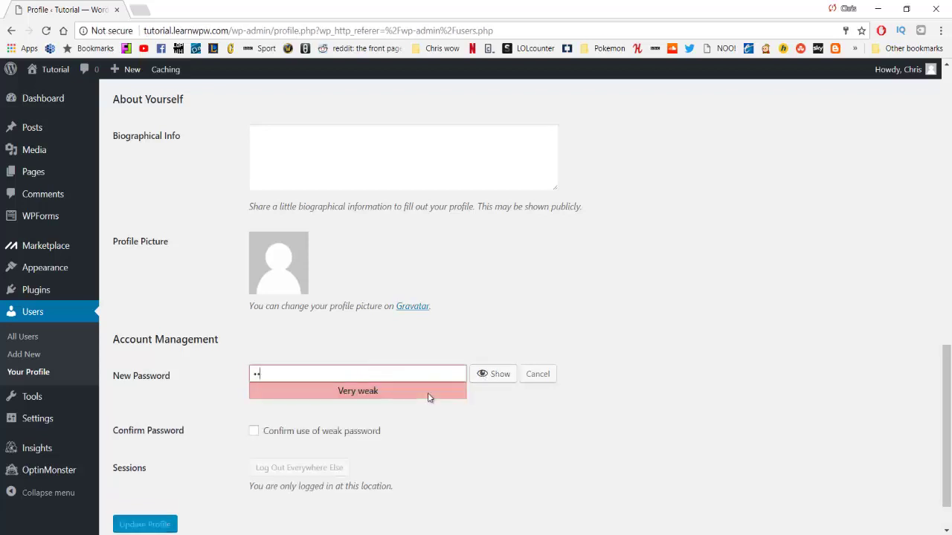
type("•")
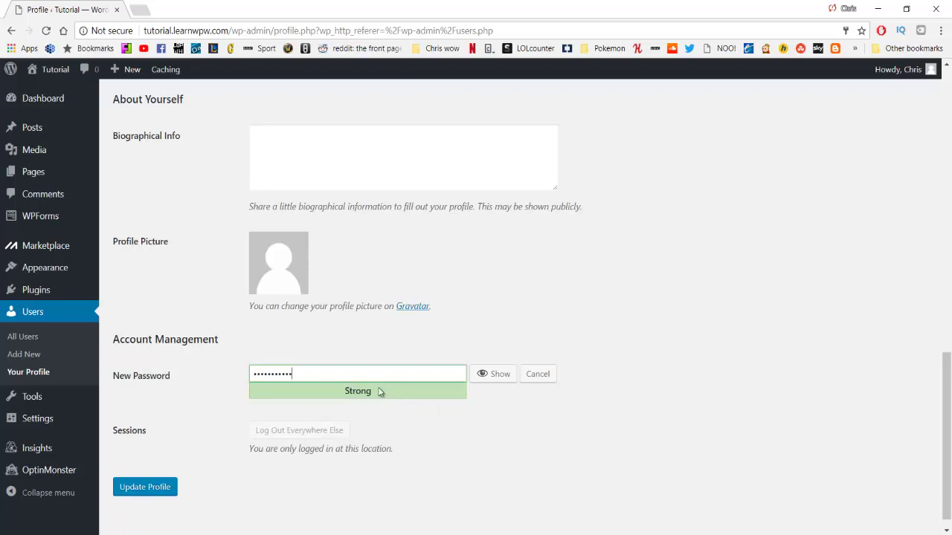
left_click(168, 490)
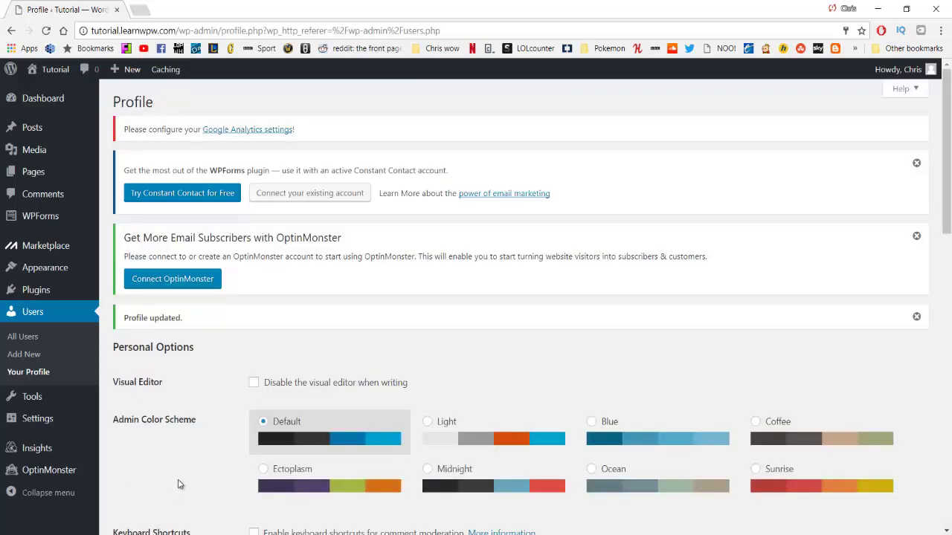
left_click(45, 102)
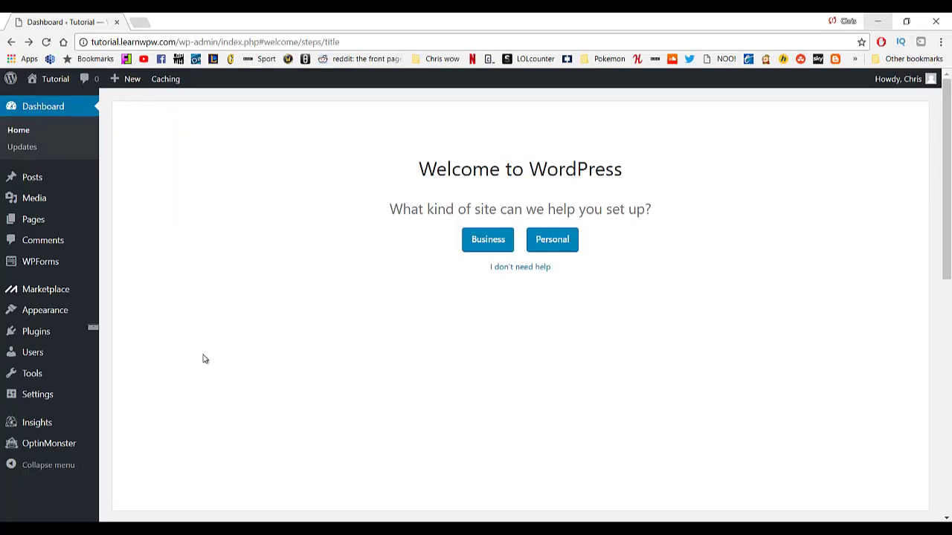
Open Settings > Permalinks and review the structure options.
mouse_move(46, 400)
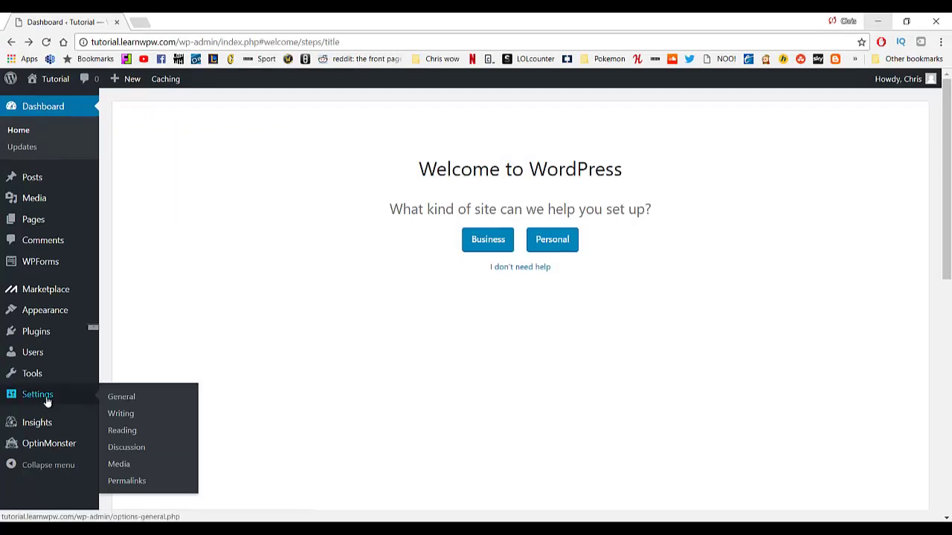
left_click(126, 481)
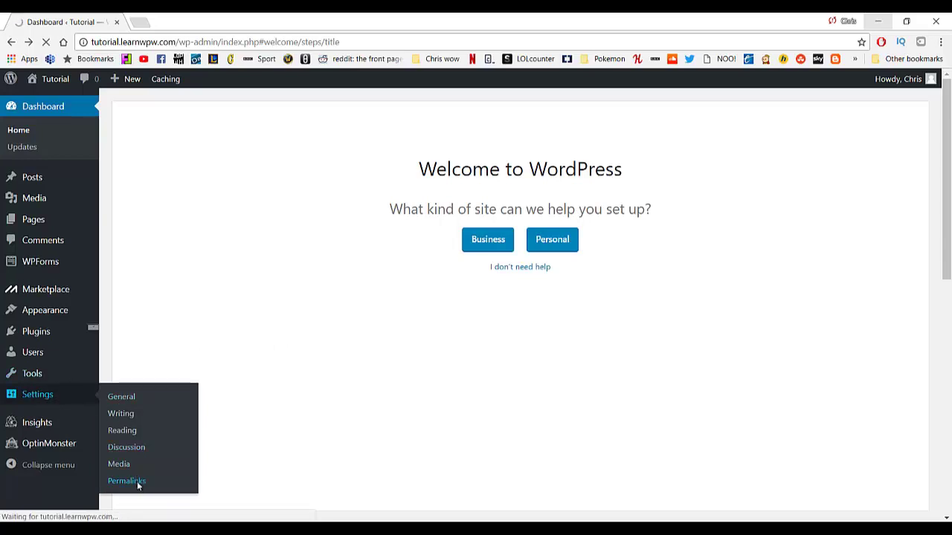
scroll(221, 340, "down", 2)
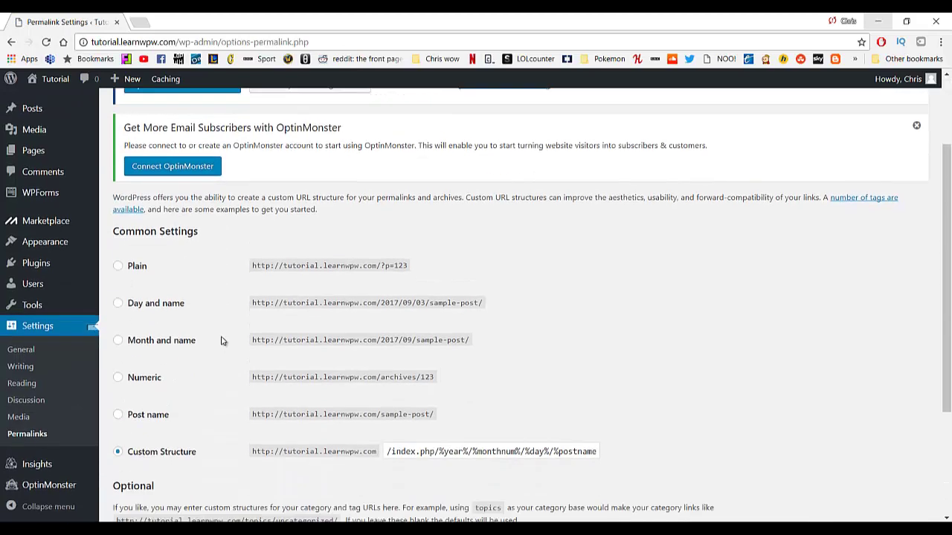
scroll(216, 335, "down", 1)
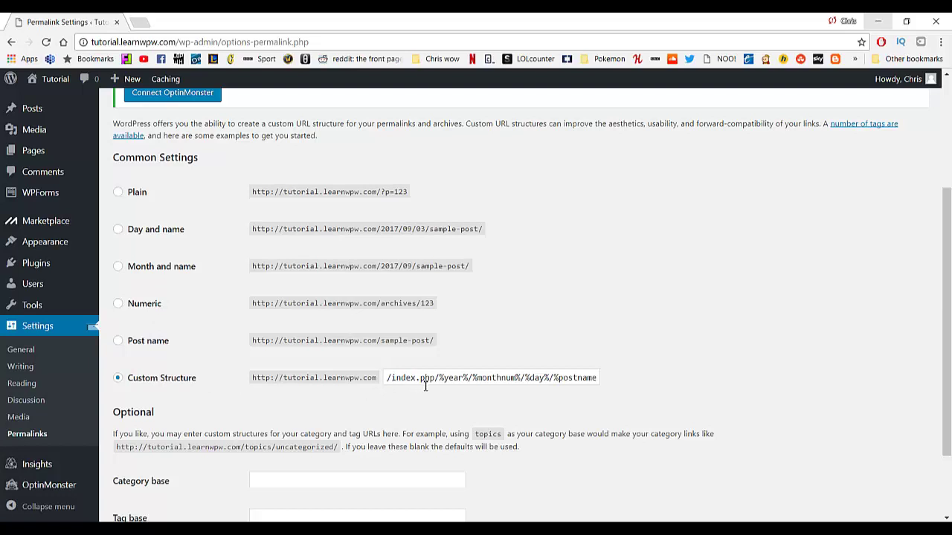
Inspect the current URL of the Hello world! post on the live site.
middle_click(54, 80)
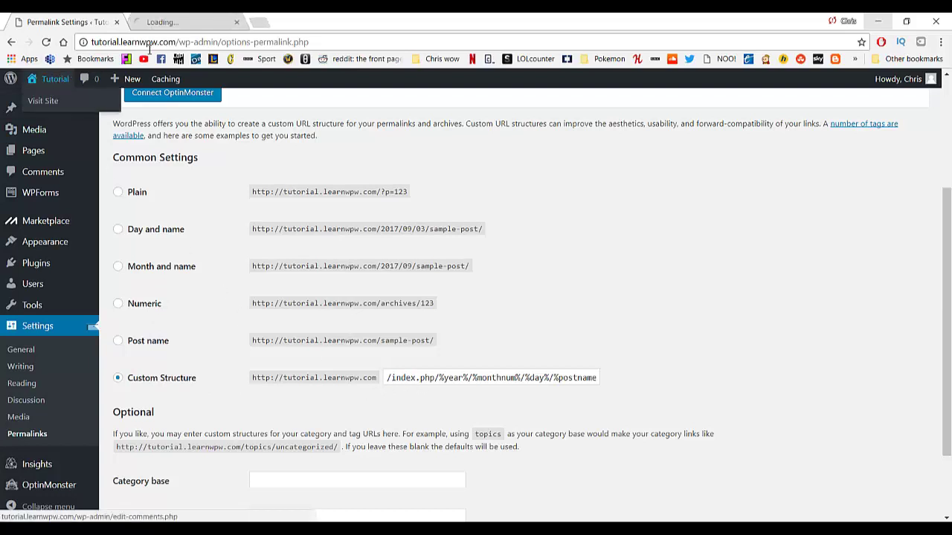
left_click(187, 25)
scroll(467, 165, "down", 10)
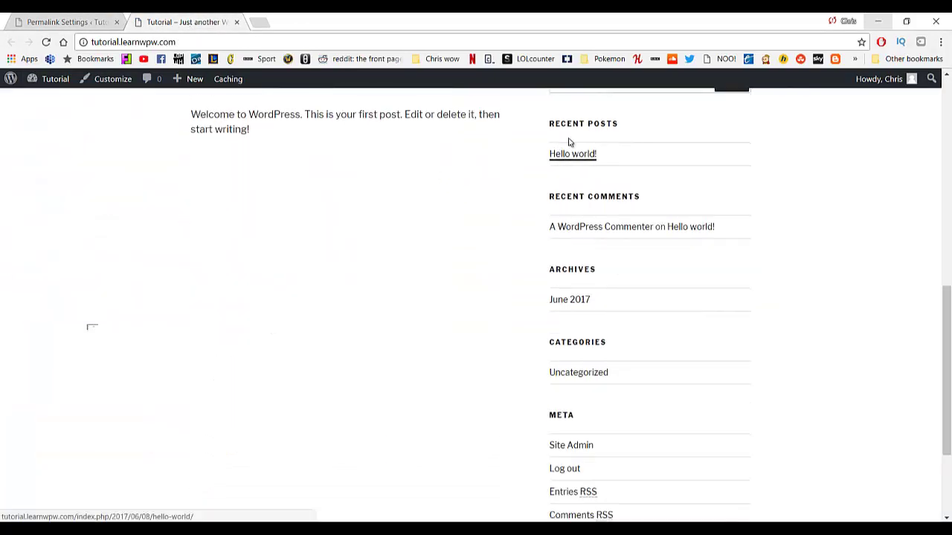
left_click(570, 156)
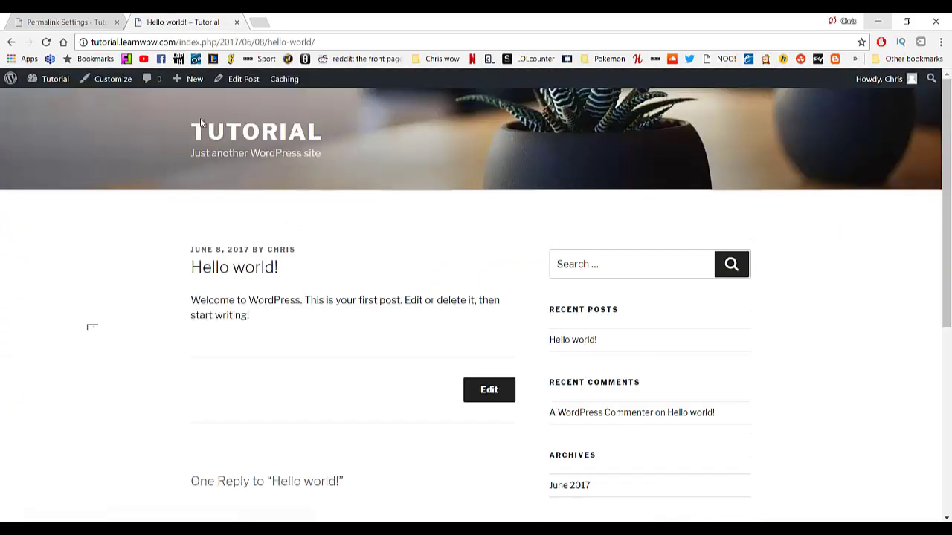
left_click_drag(181, 42, 334, 44)
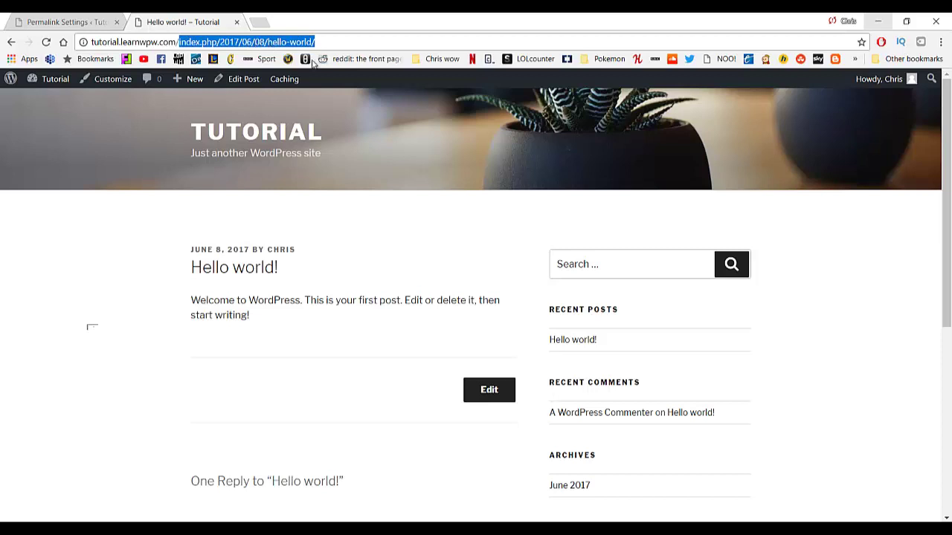
left_click(85, 21)
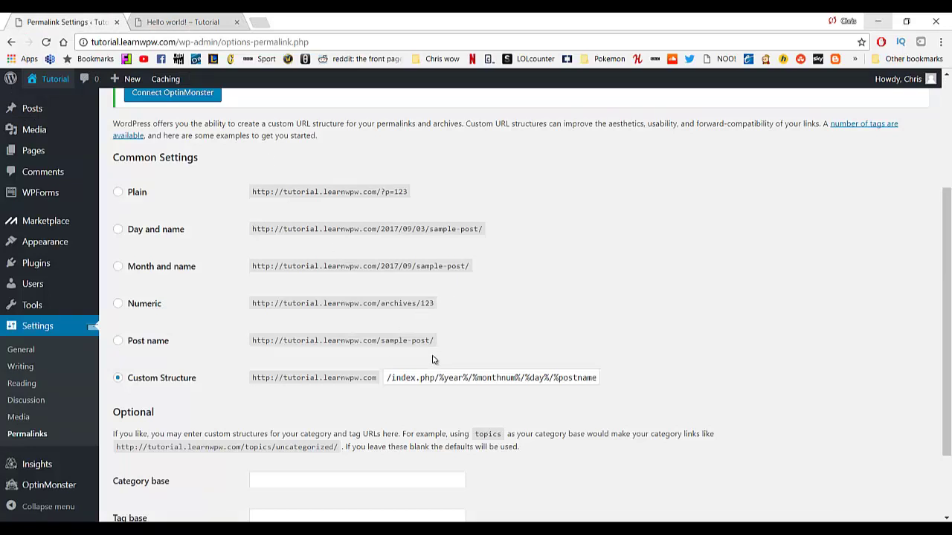
Select the Post name permalink structure, save it, and return to the dashboard.
left_click(131, 347)
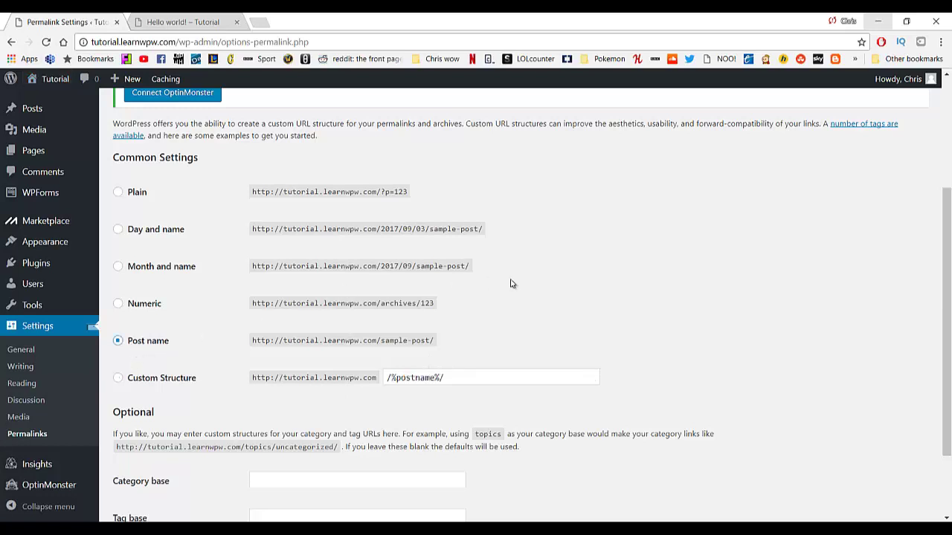
scroll(513, 284, "down", 3)
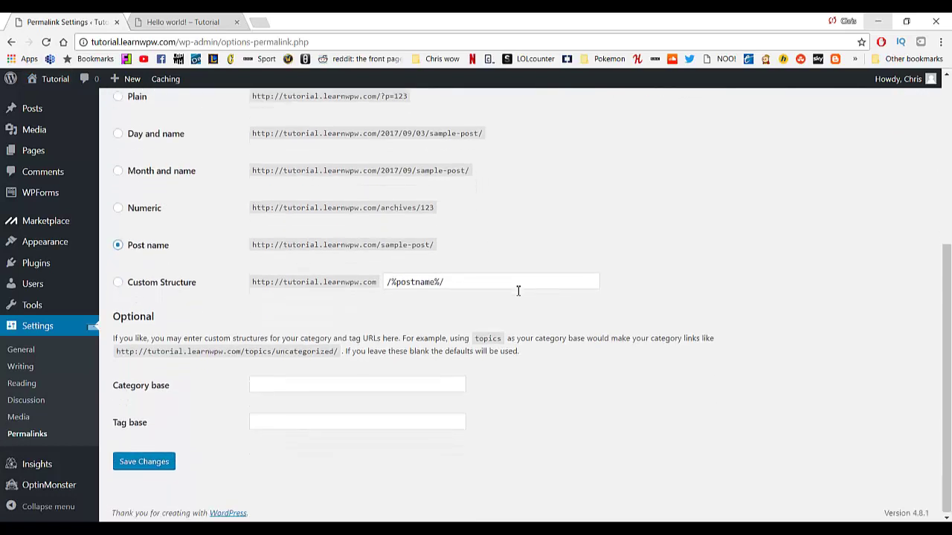
left_click(148, 466)
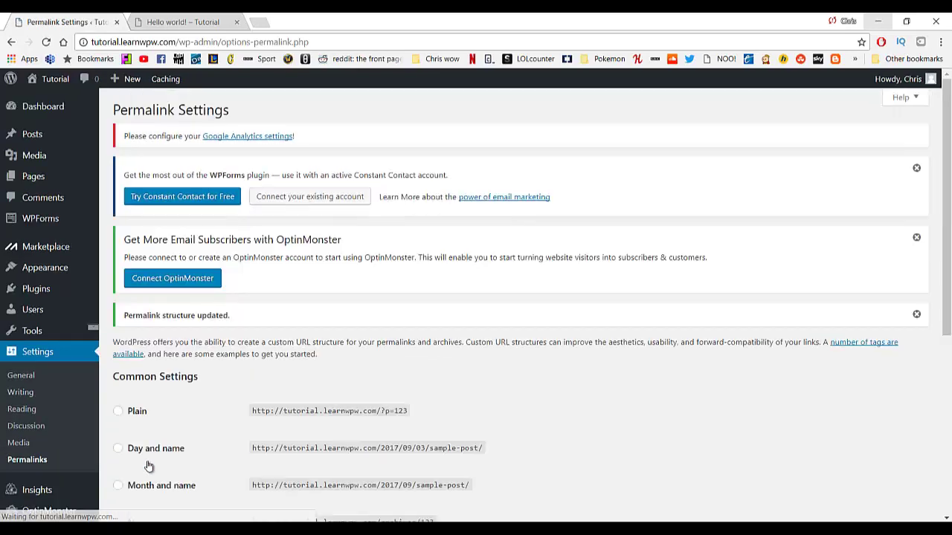
left_click(42, 107)
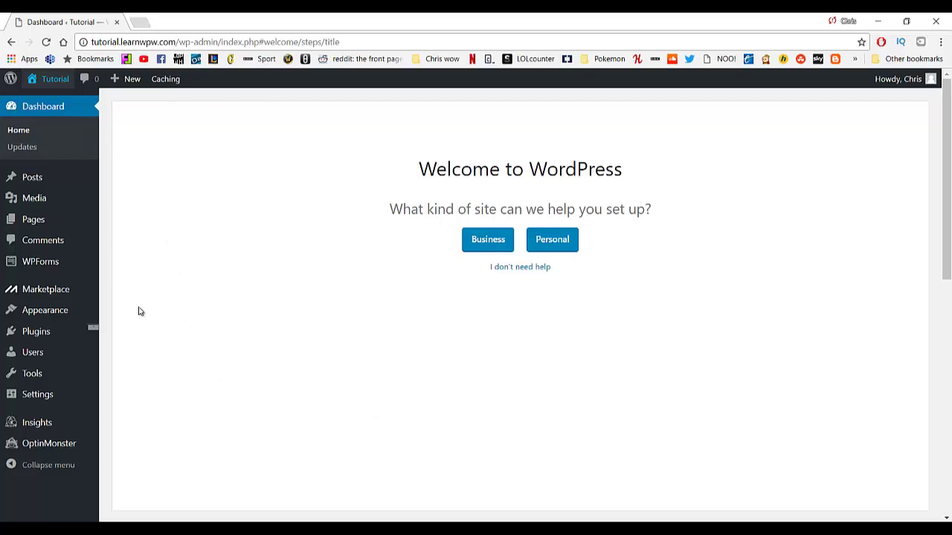
Browse the seven installed plugins, including Akismet Anti-Spam, Hello Dolly, Jetpack and WPForms Lite.
mouse_move(28, 335)
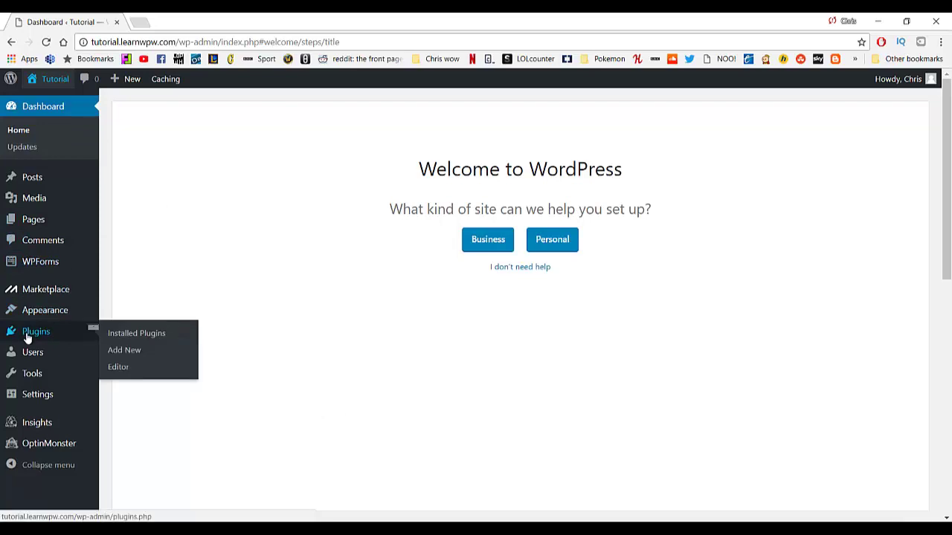
left_click(58, 336)
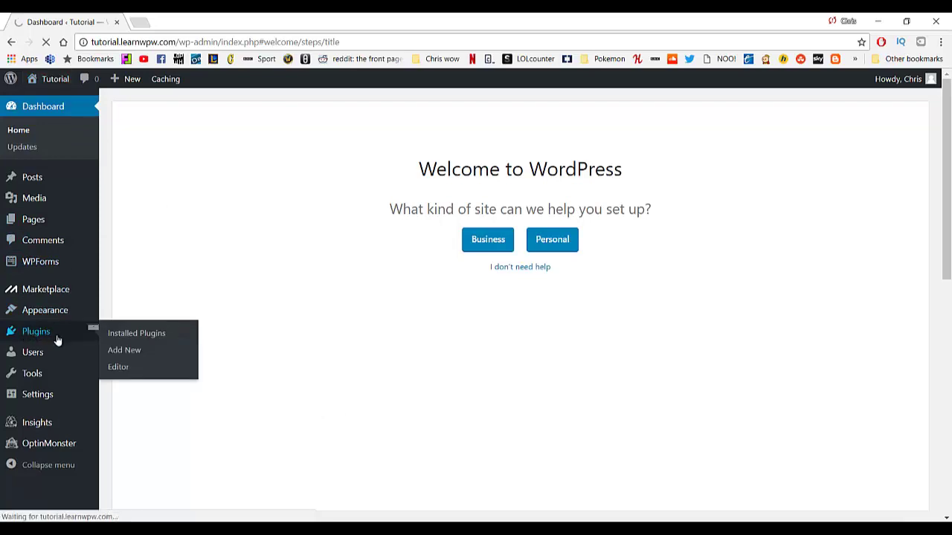
scroll(295, 319, "down", 3)
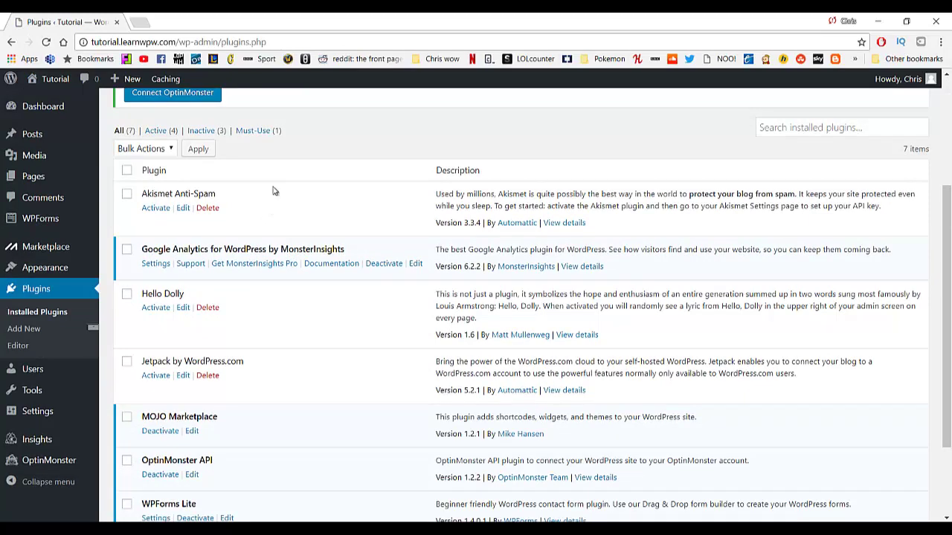
scroll(344, 337, "down", 1)
scroll(344, 336, "down", 2)
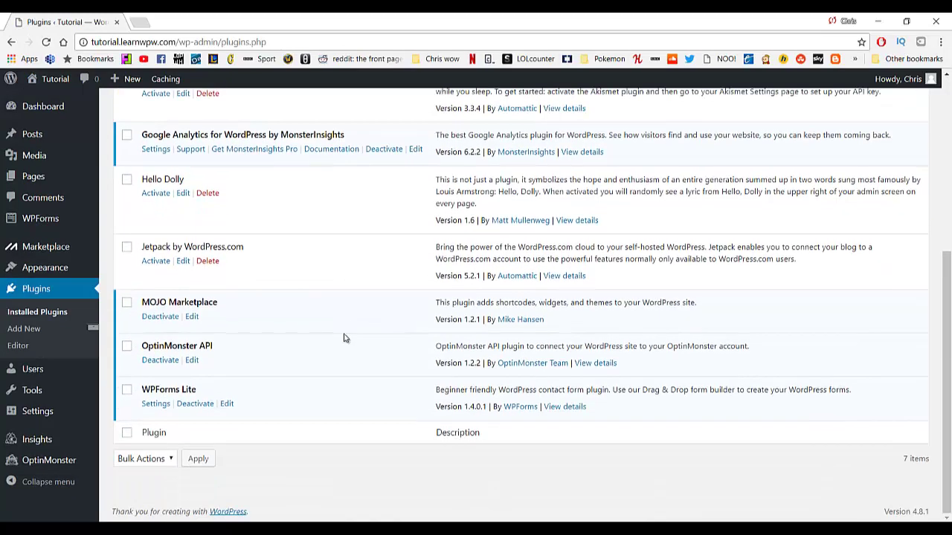
scroll(342, 337, "up", 5)
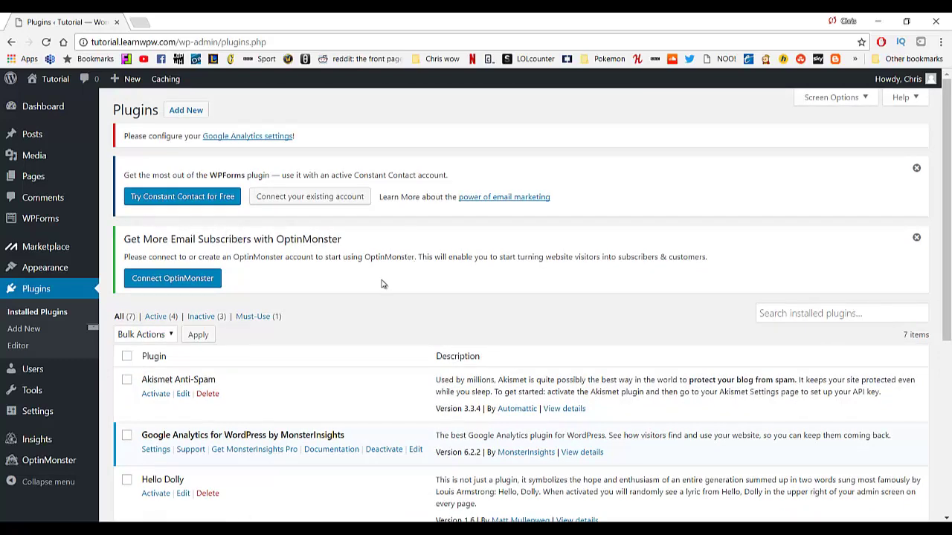
scroll(383, 284, "down", 2)
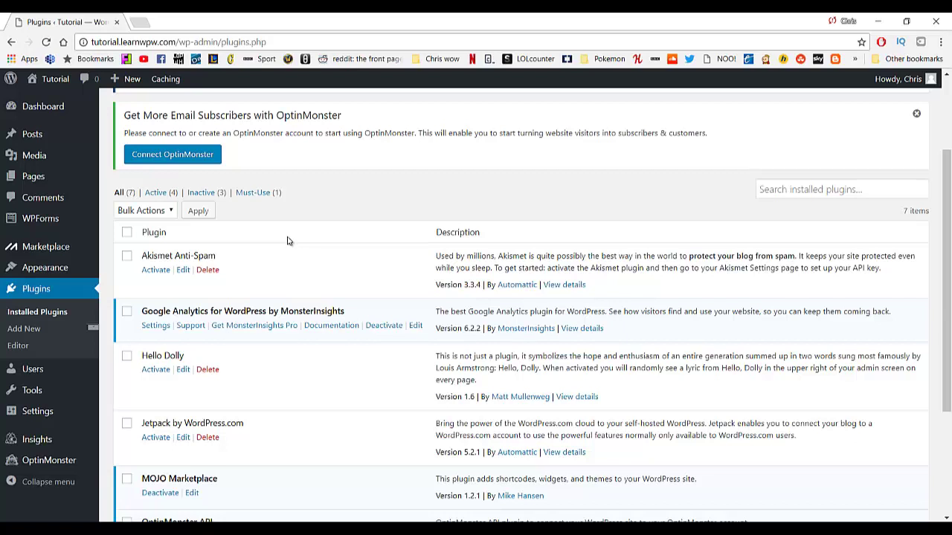
scroll(288, 240, "down", 2)
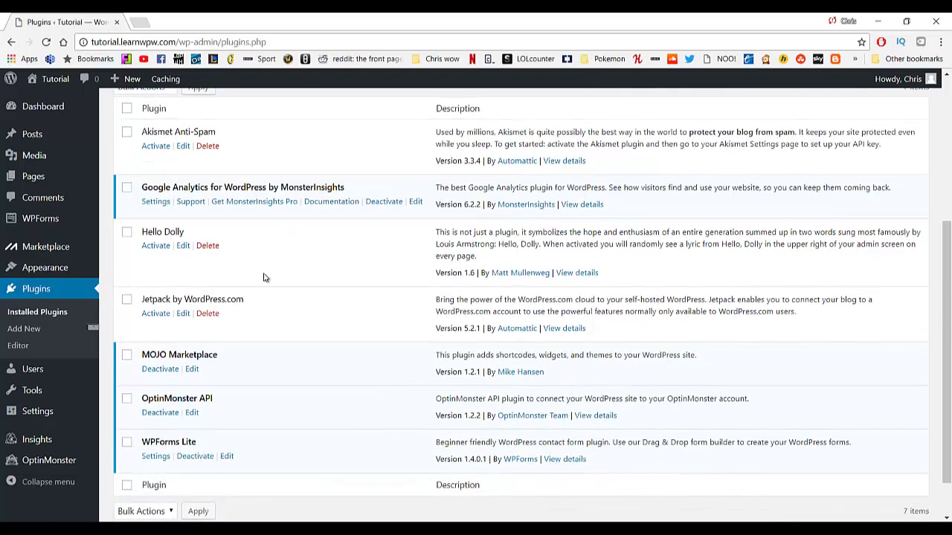
scroll(263, 279, "up", 1)
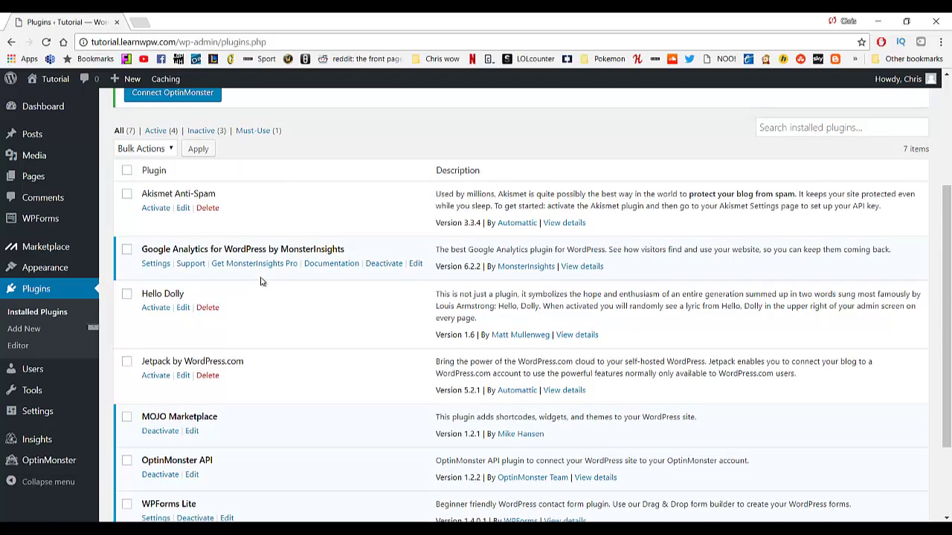
scroll(265, 283, "down", 1)
scroll(265, 283, "up", 1)
Deactivate all installed plugins with the Deactivate bulk action.
left_click(127, 172)
scroll(131, 313, "down", 2)
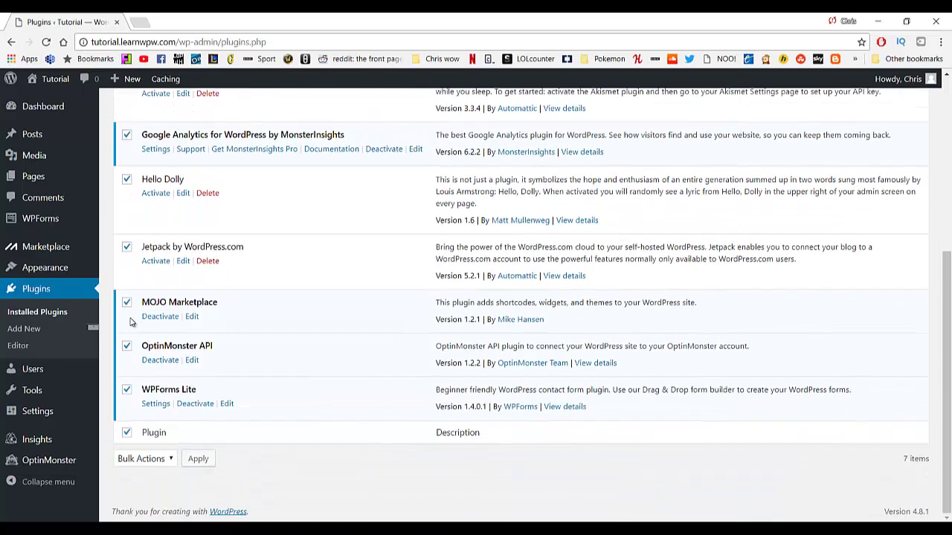
scroll(130, 321, "up", 3)
left_click(168, 221)
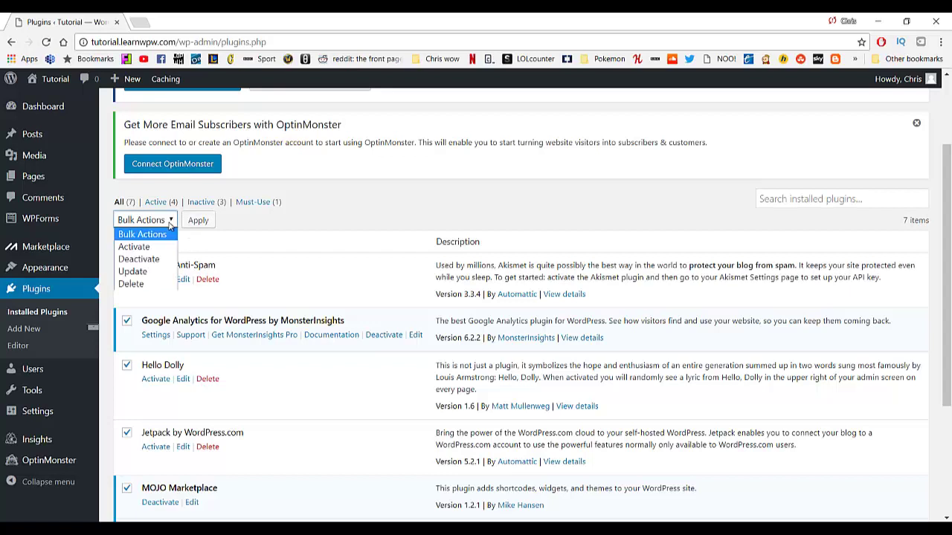
left_click(151, 259)
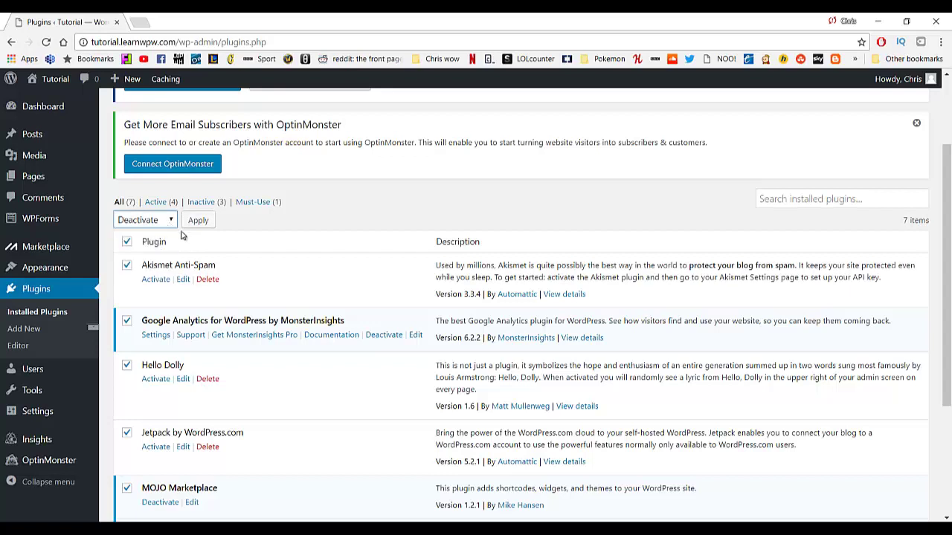
left_click(198, 221)
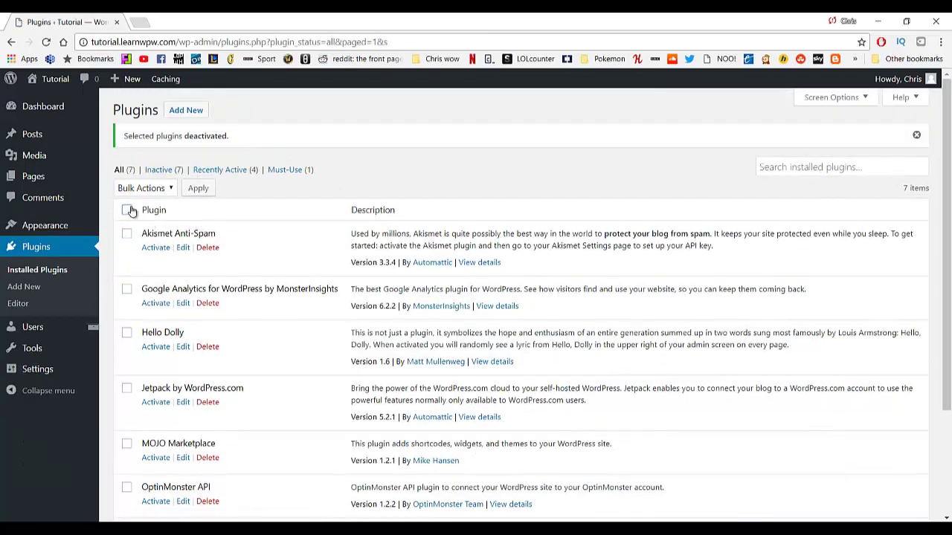
Delete all the deactivated plugins with the Delete bulk action and confirm.
left_click(128, 210)
left_click(146, 190)
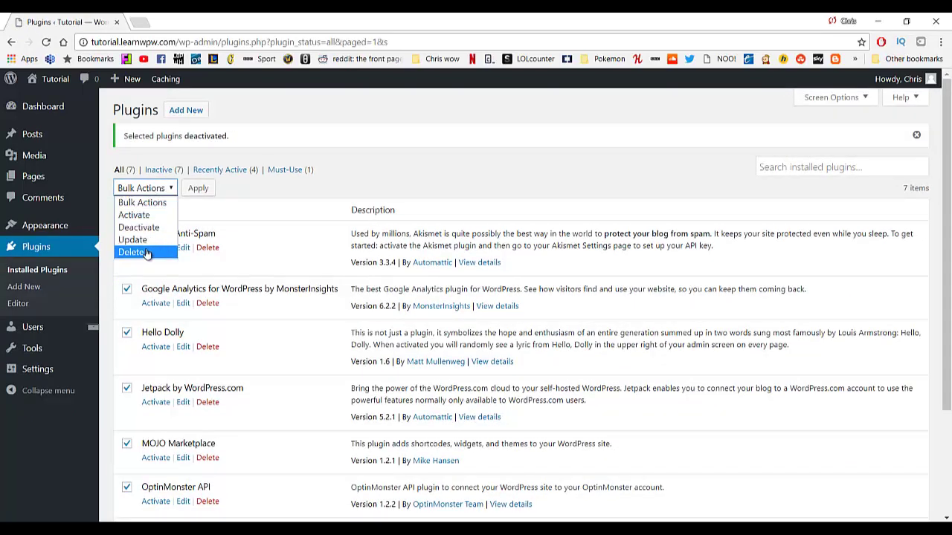
left_click(147, 253)
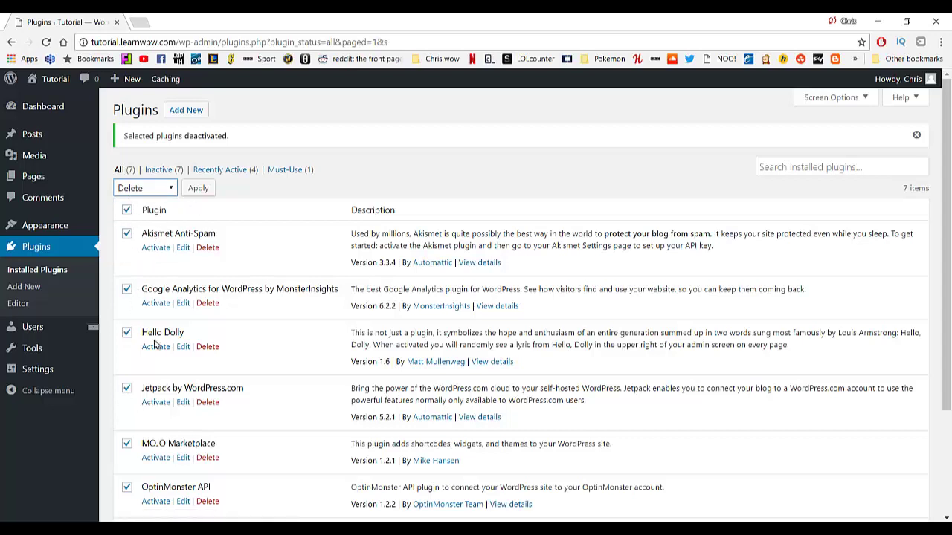
left_click(198, 188)
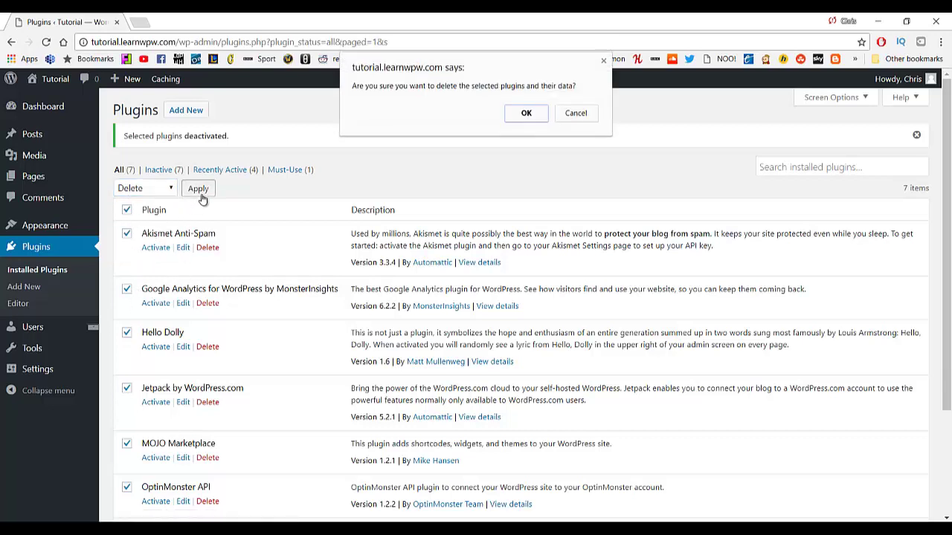
left_click(526, 115)
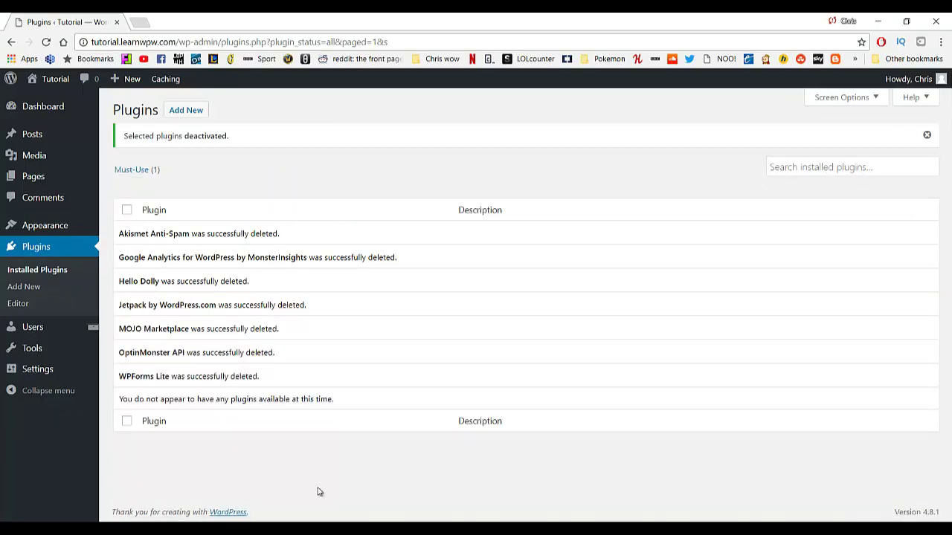
Browse featured plugins on Add Plugins, such as BuddyPress, Theme Check, bbPress and WP Super Cache.
left_click(193, 119)
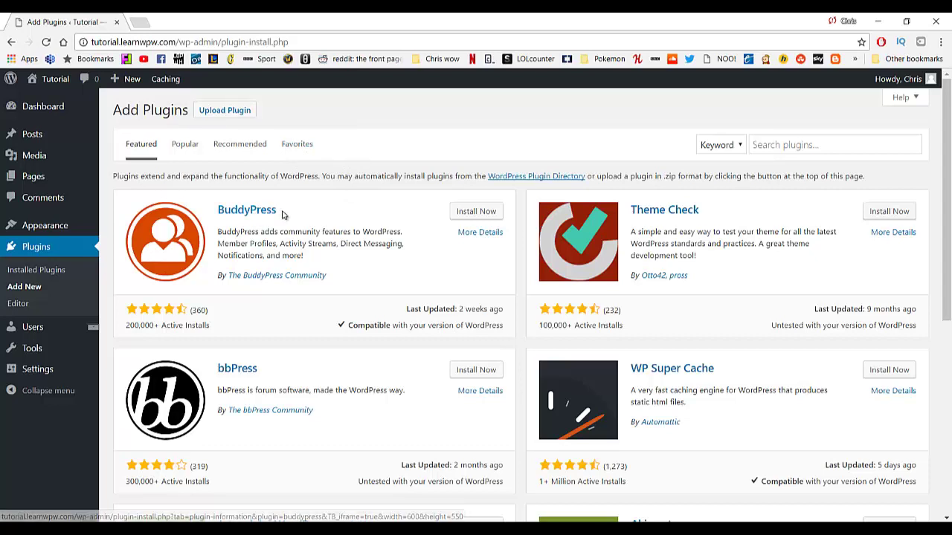
scroll(338, 269, "down", 1)
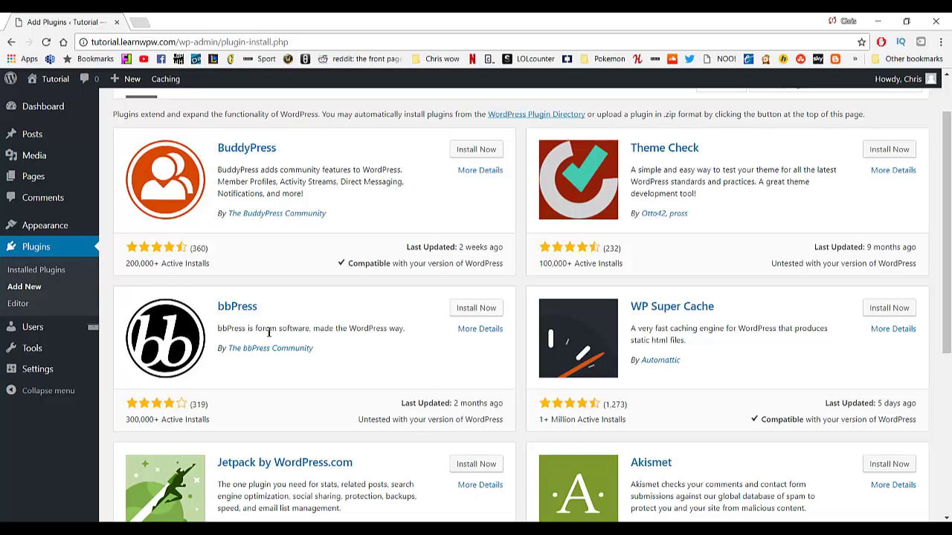
scroll(268, 332, "down", 4)
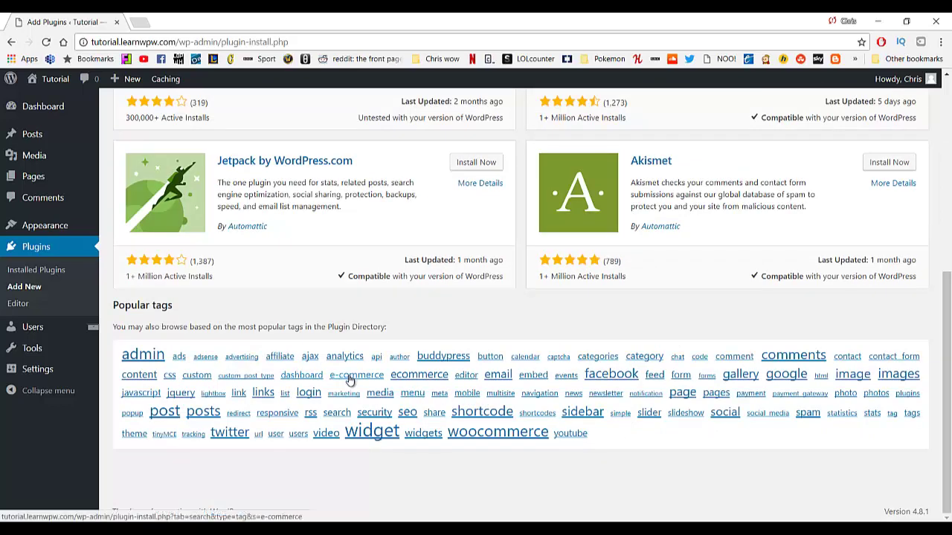
scroll(345, 383, "up", 5)
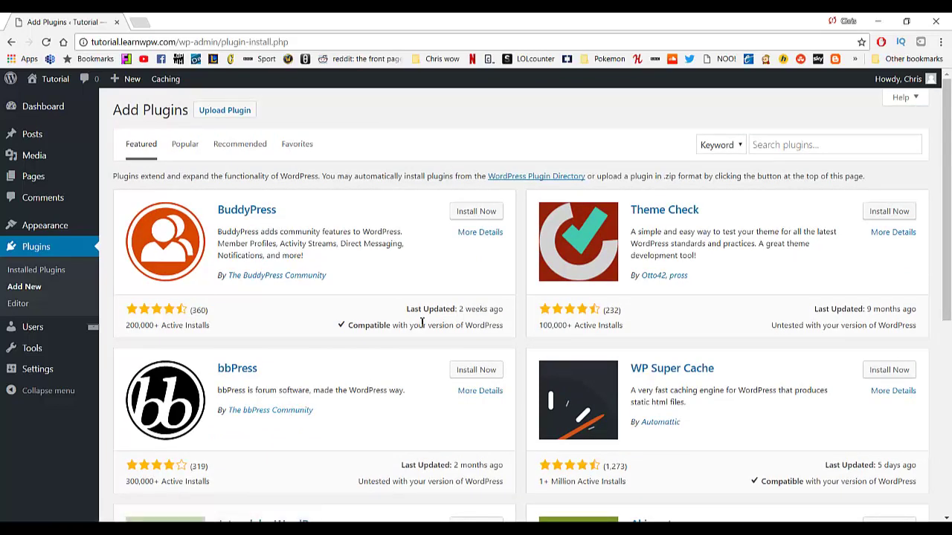
scroll(422, 322, "down", 1)
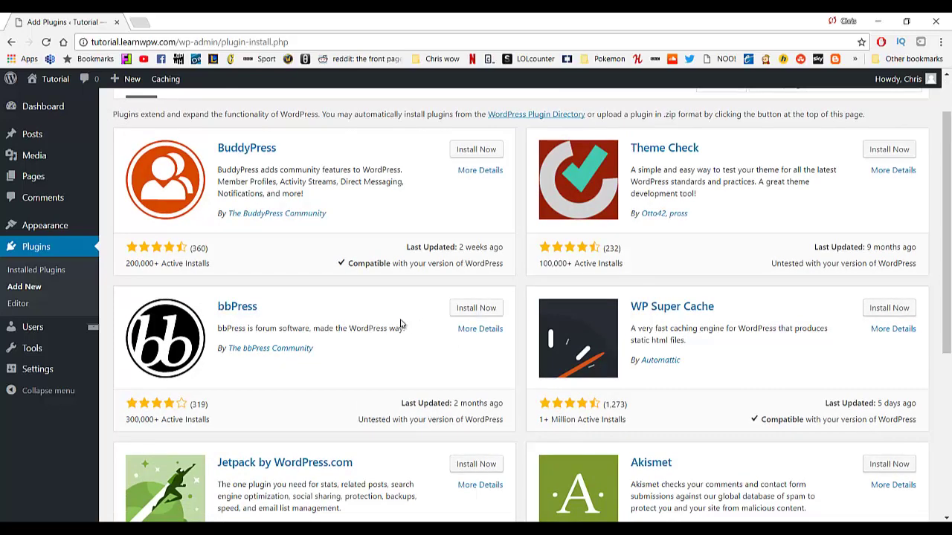
scroll(400, 324, "up", 1)
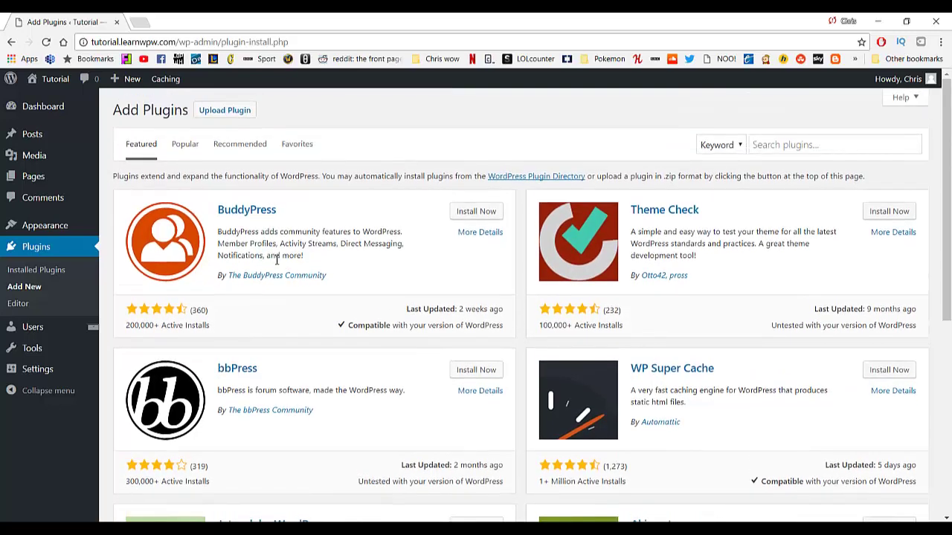
Read the BuddyPress plugin details and its installation steps.
left_click(487, 236)
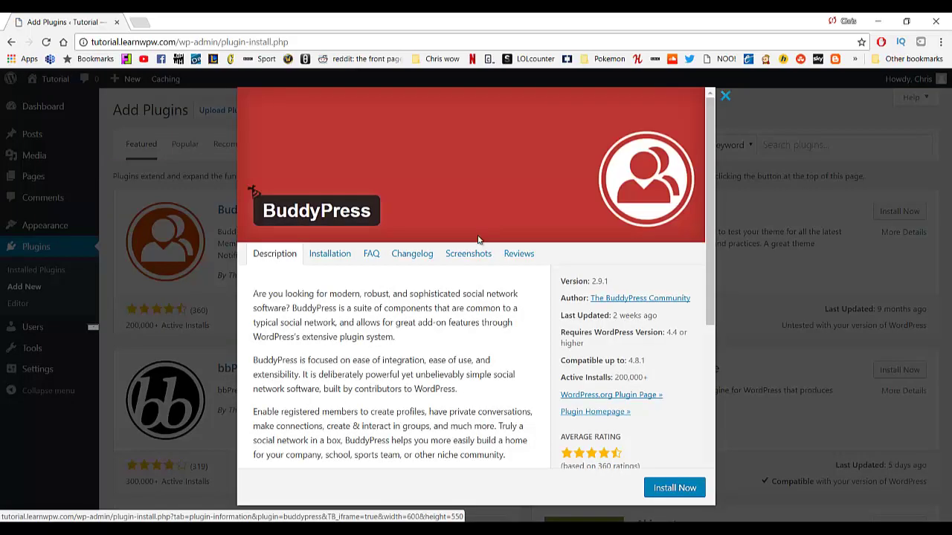
scroll(372, 309, "down", 1)
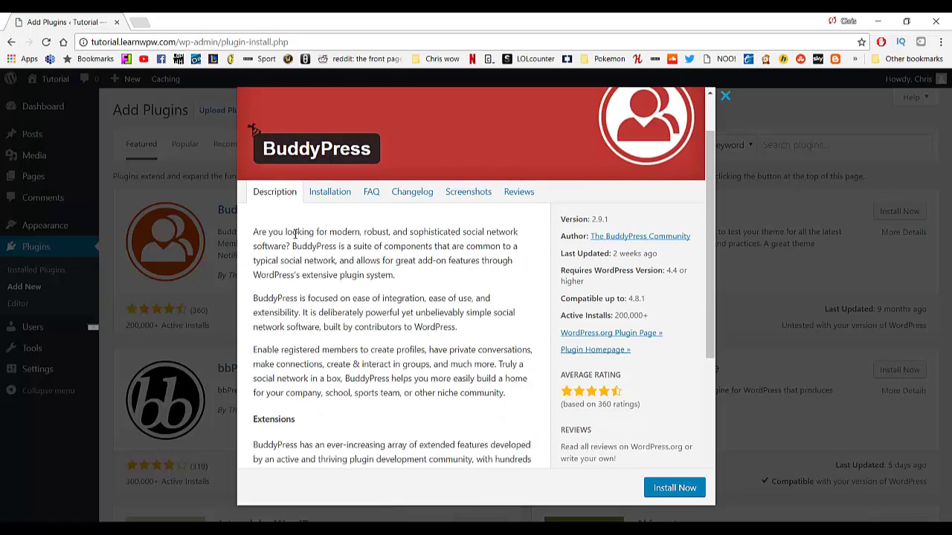
scroll(295, 233, "down", 4)
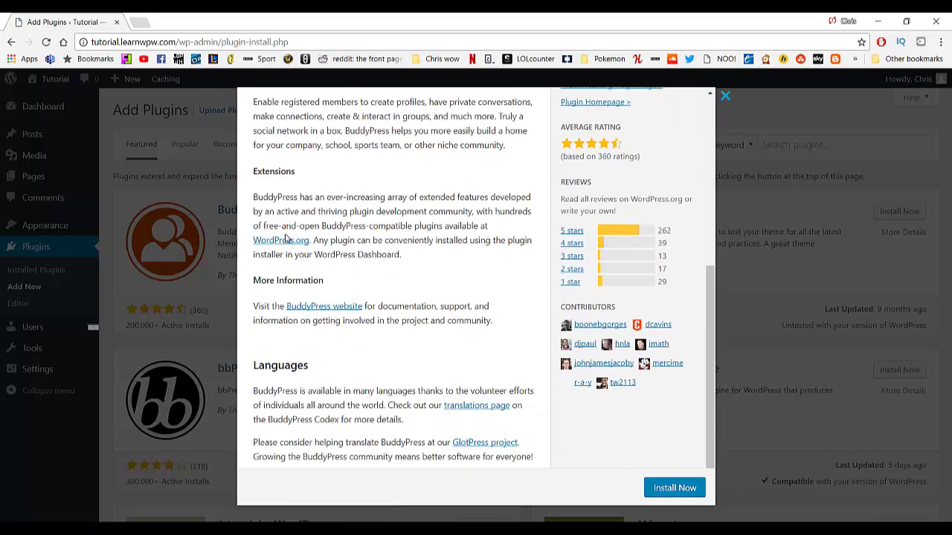
scroll(342, 289, "up", 5)
left_click(331, 255)
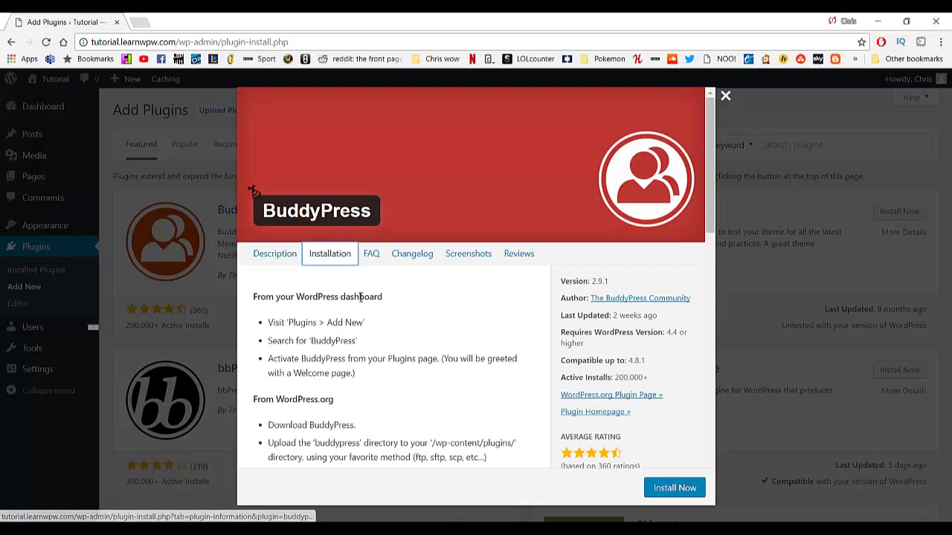
scroll(361, 329, "down", 2)
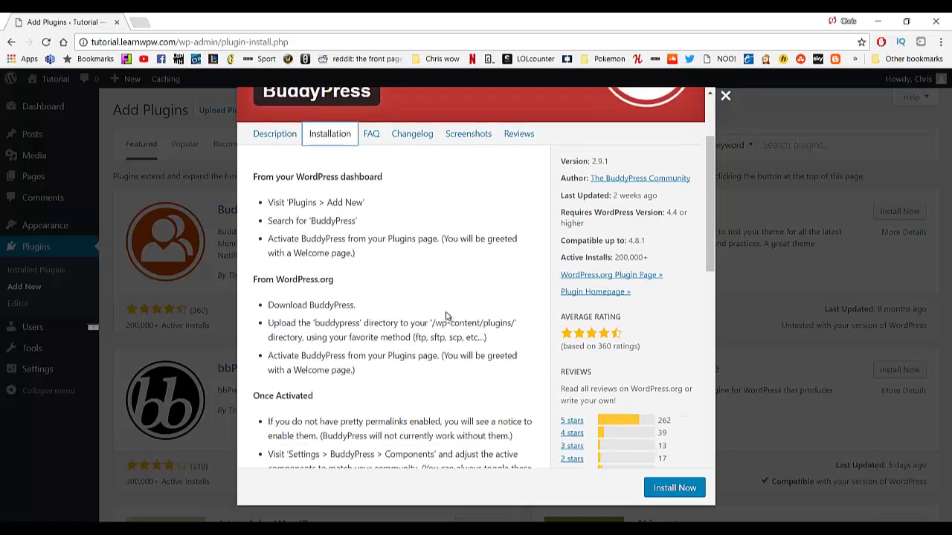
scroll(402, 318, "up", 2)
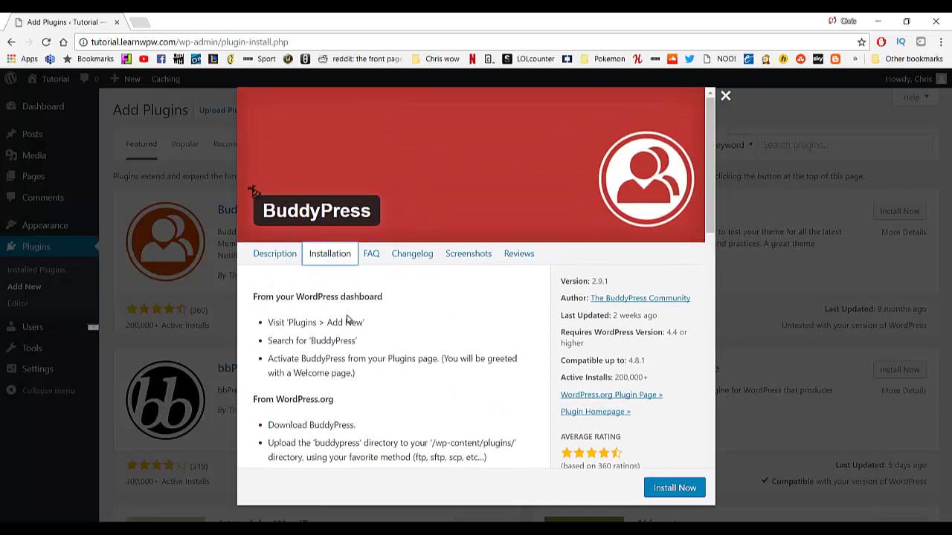
Visit the BuddyPress homepage in a new tab, then close it and the details panel.
left_click(578, 415)
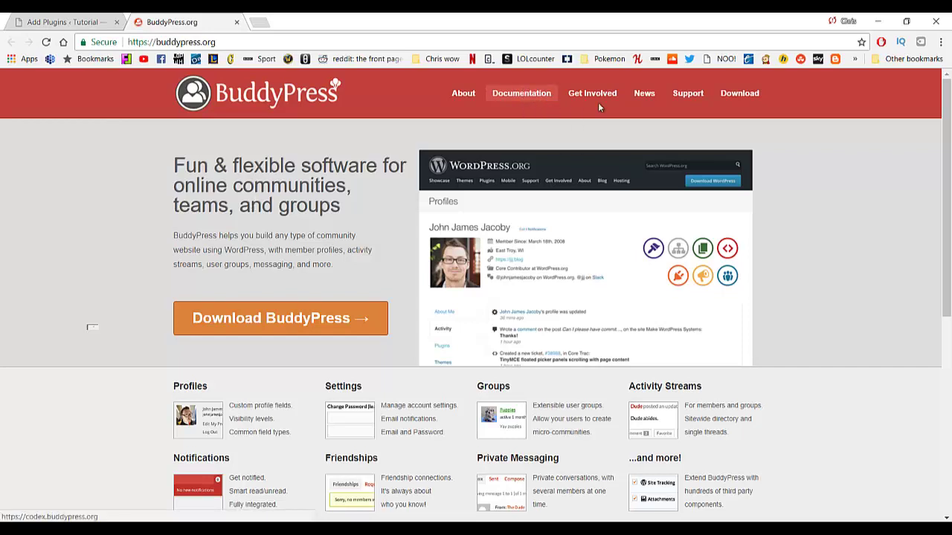
middle_click(192, 27)
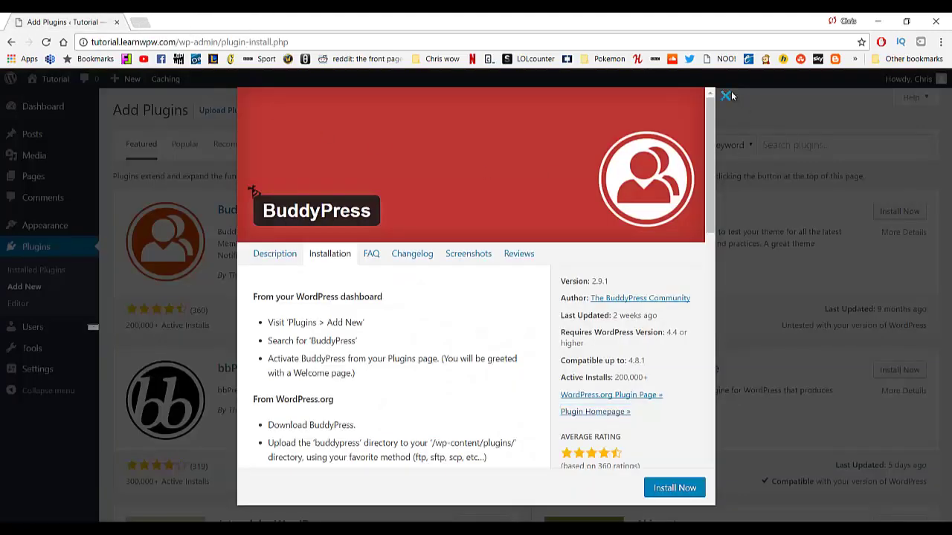
left_click(727, 96)
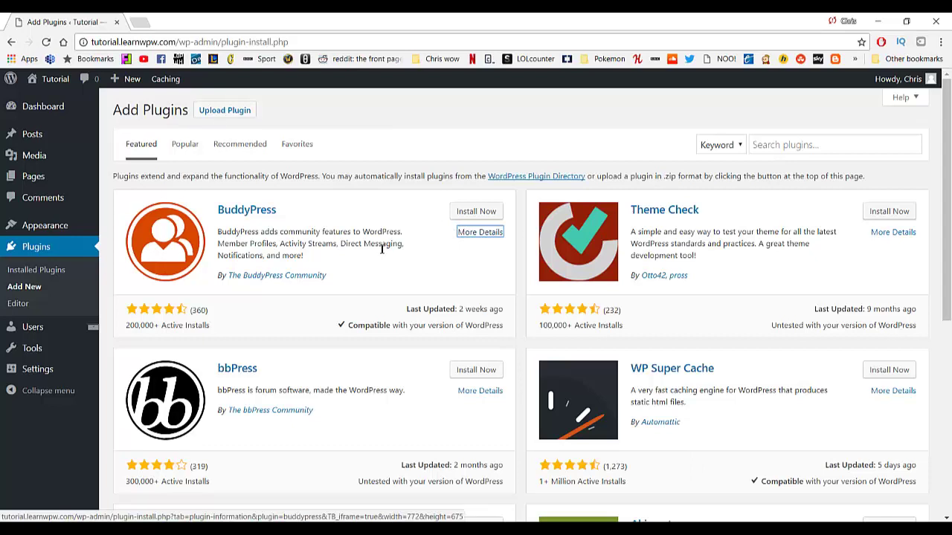
scroll(381, 249, "down", 2)
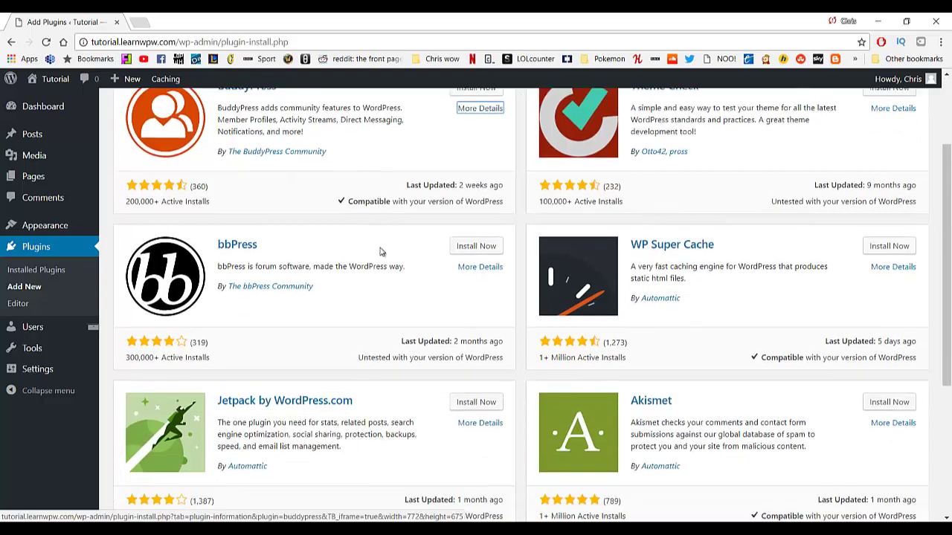
scroll(348, 255, "up", 2)
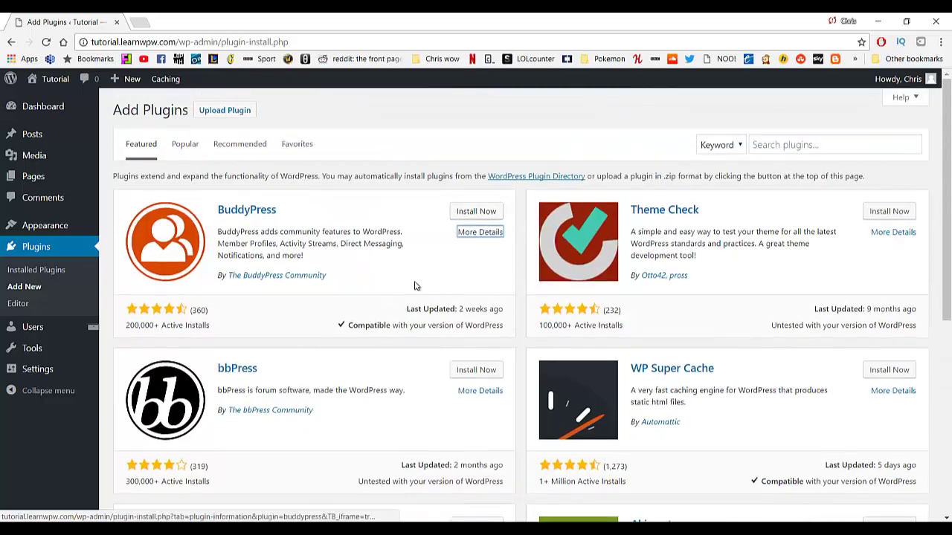
mouse_move(60, 109)
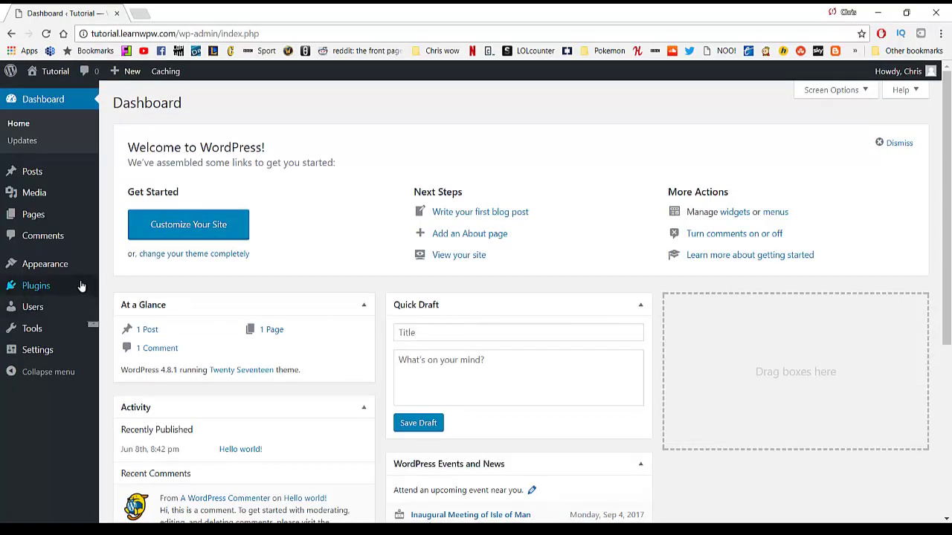
Go to Appearance > Themes to see Twenty Seventeen, Twenty Fifteen and Twenty Sixteen.
mouse_move(77, 269)
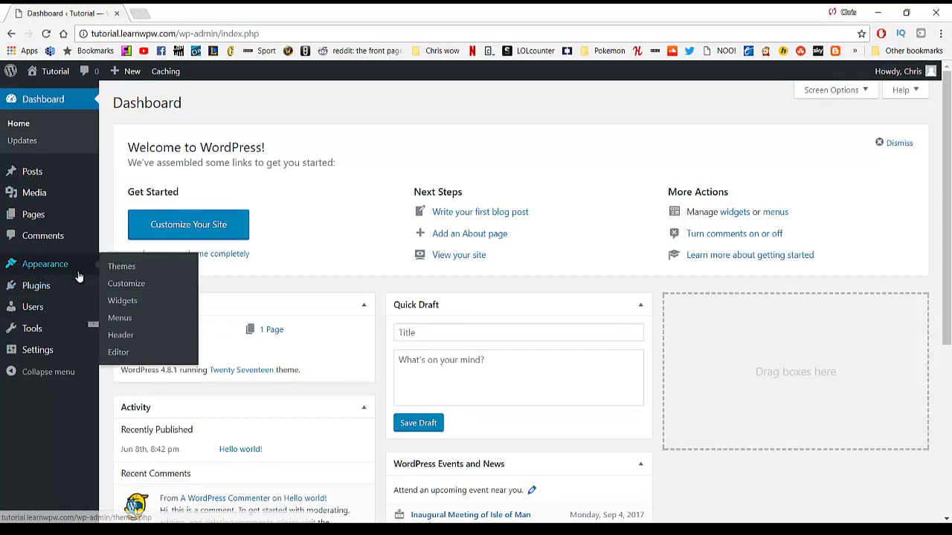
left_click(120, 268)
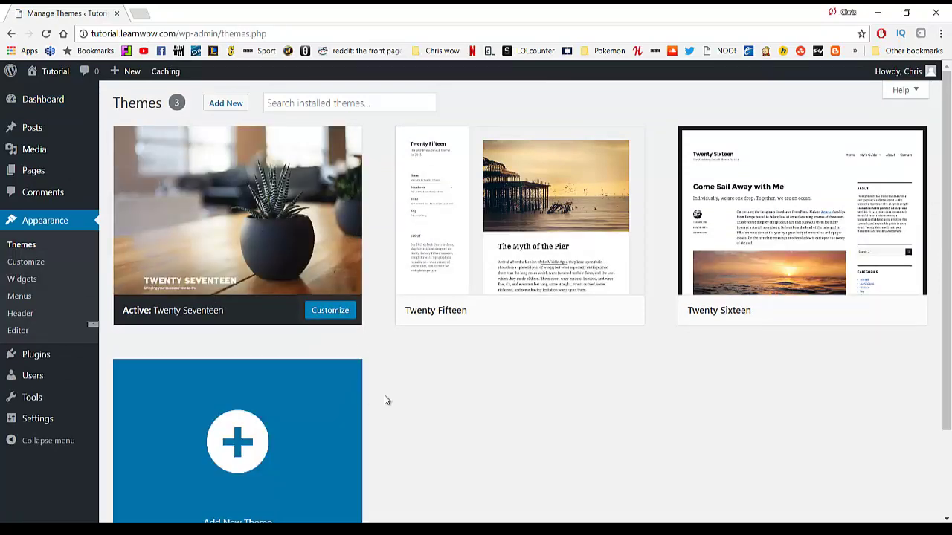
middle_click(57, 84)
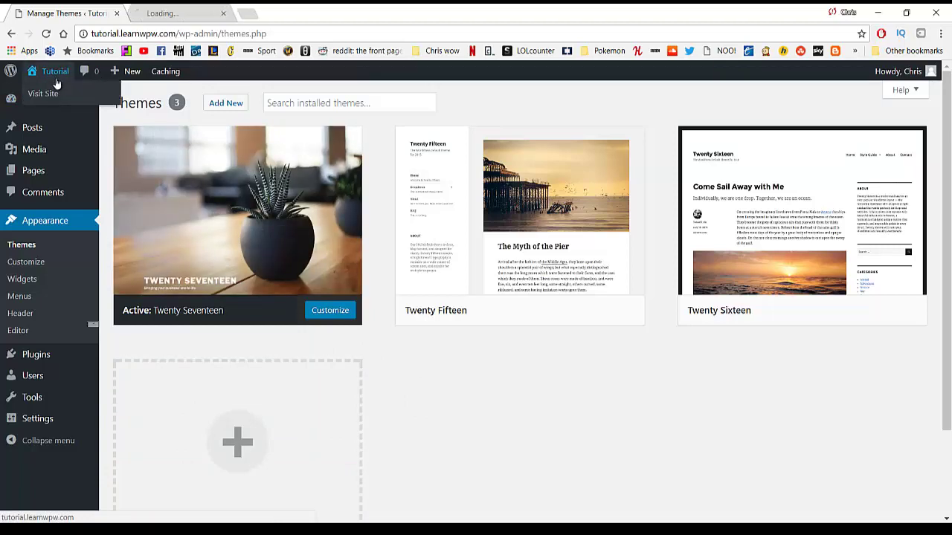
left_click(183, 9)
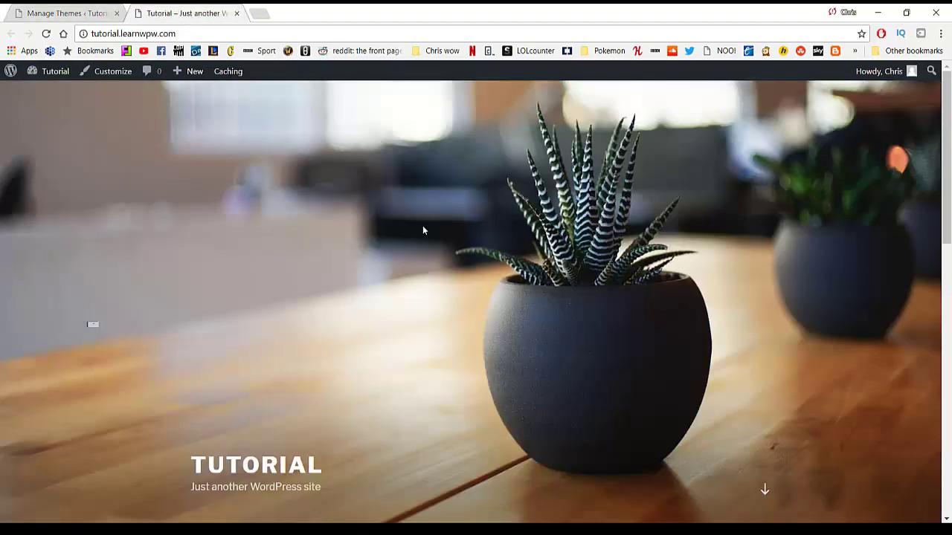
scroll(424, 227, "down", 6)
scroll(424, 226, "up", 3)
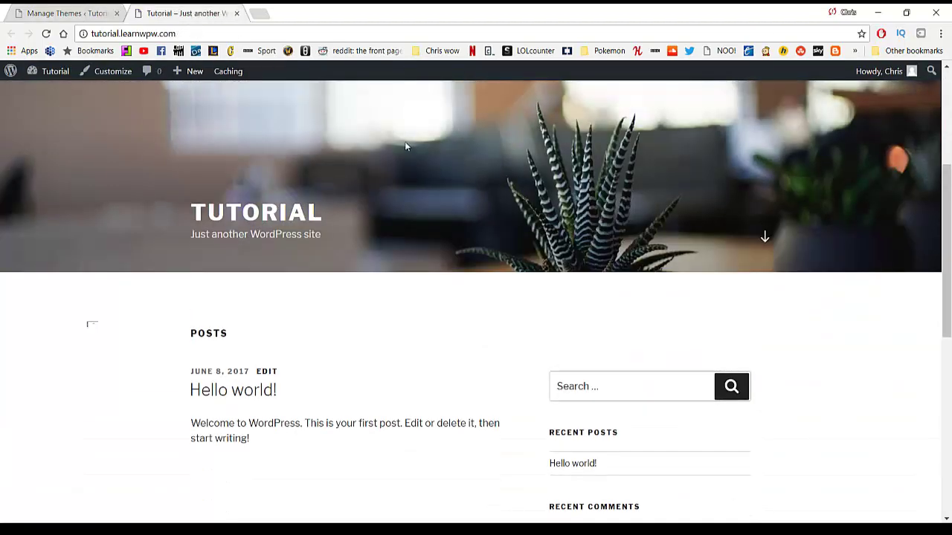
scroll(405, 147, "up", 3)
scroll(406, 184, "down", 3)
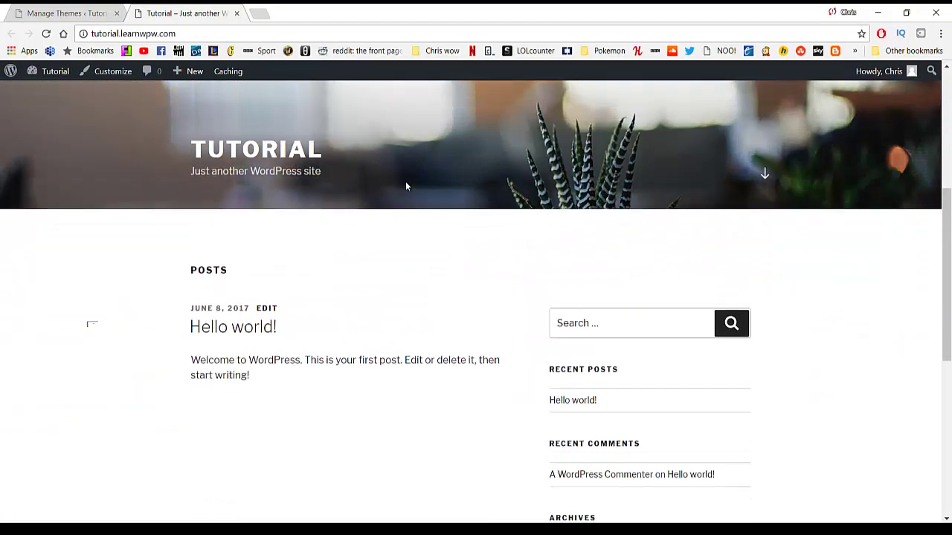
scroll(406, 186, "down", 2)
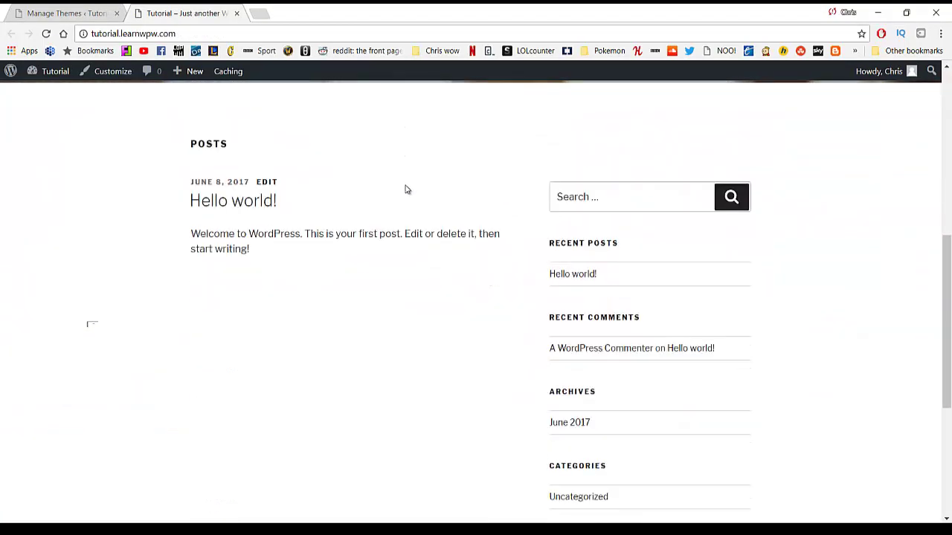
scroll(402, 198, "up", 8)
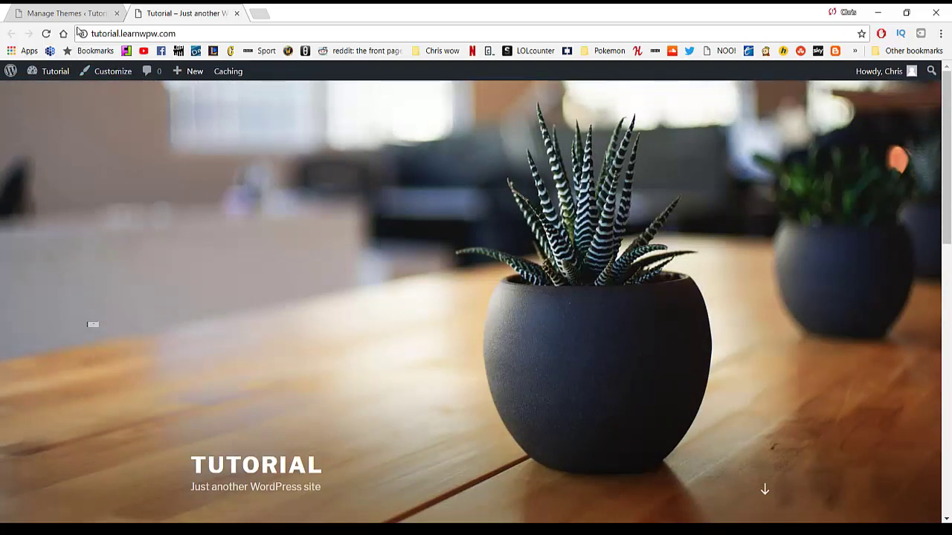
key("ctrl+w")
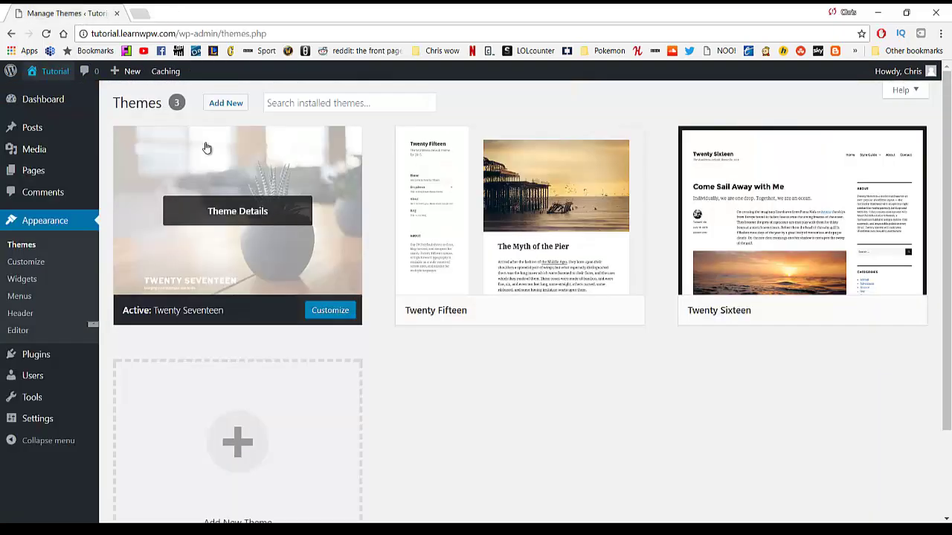
Open Add Themes and browse the Popular themes.
left_click(227, 110)
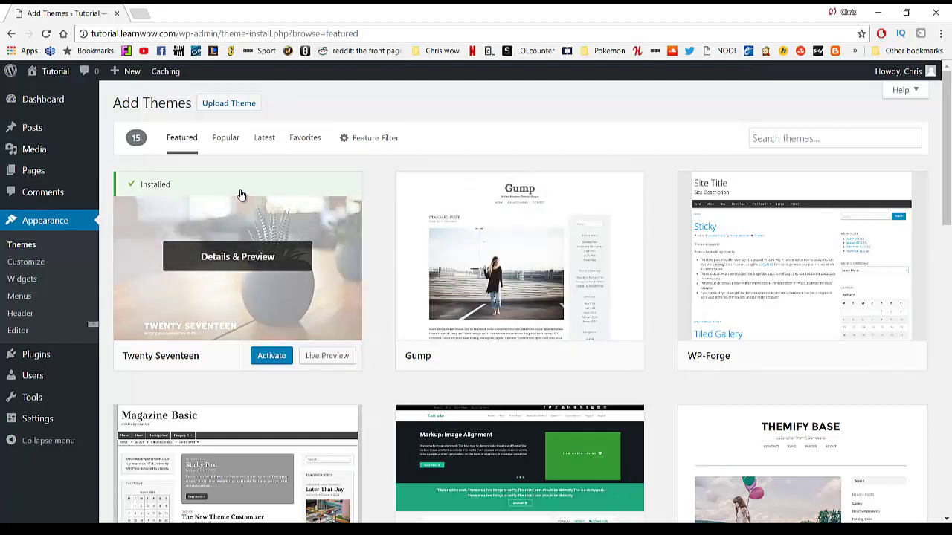
left_click(236, 143)
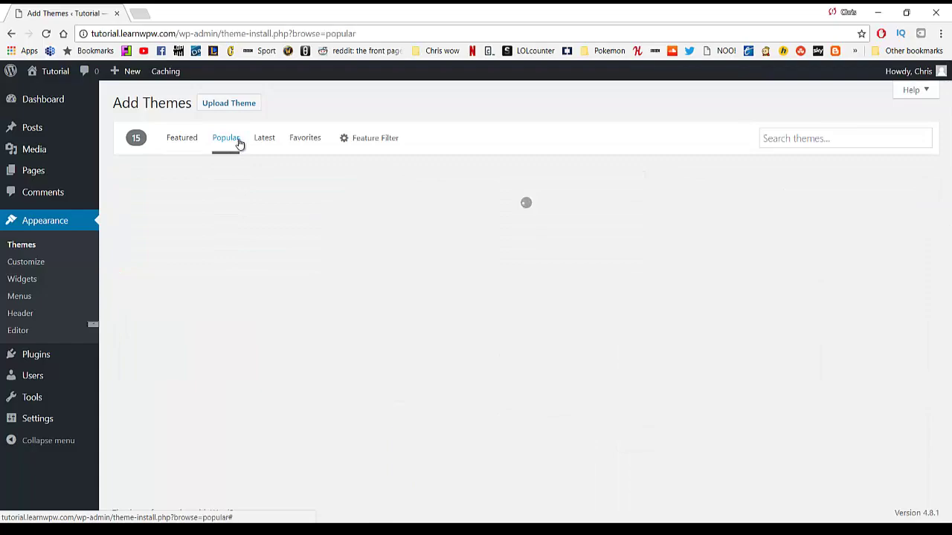
scroll(372, 230, "down", 1)
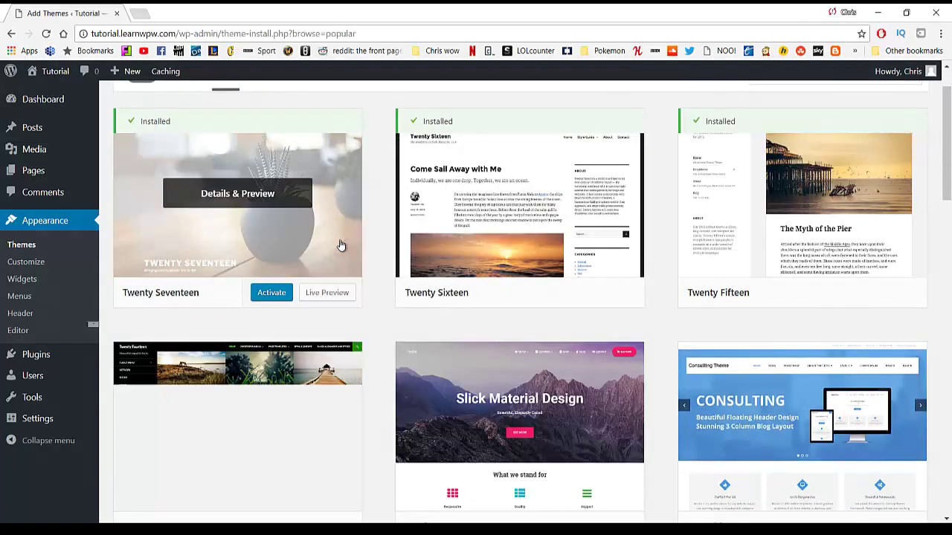
scroll(275, 251, "down", 3)
scroll(274, 253, "down", 5)
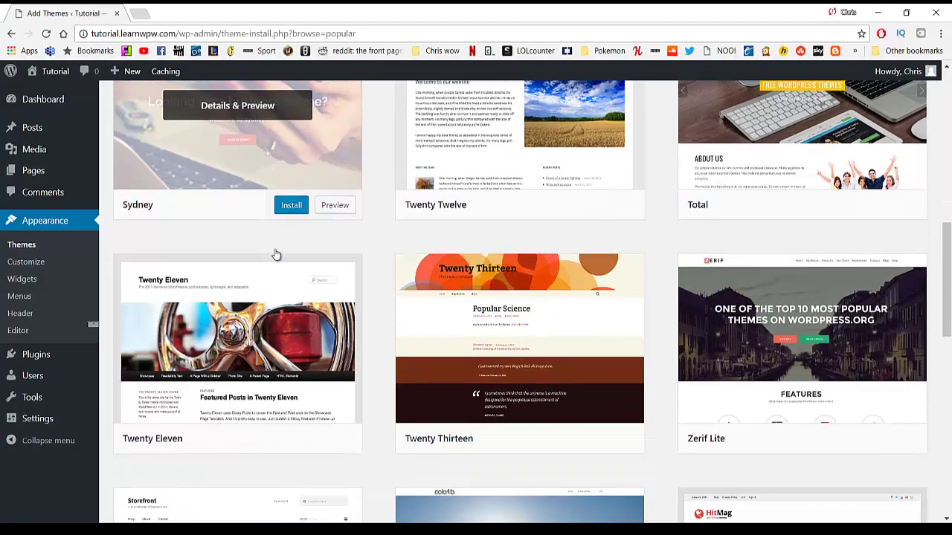
scroll(570, 266, "down", 4)
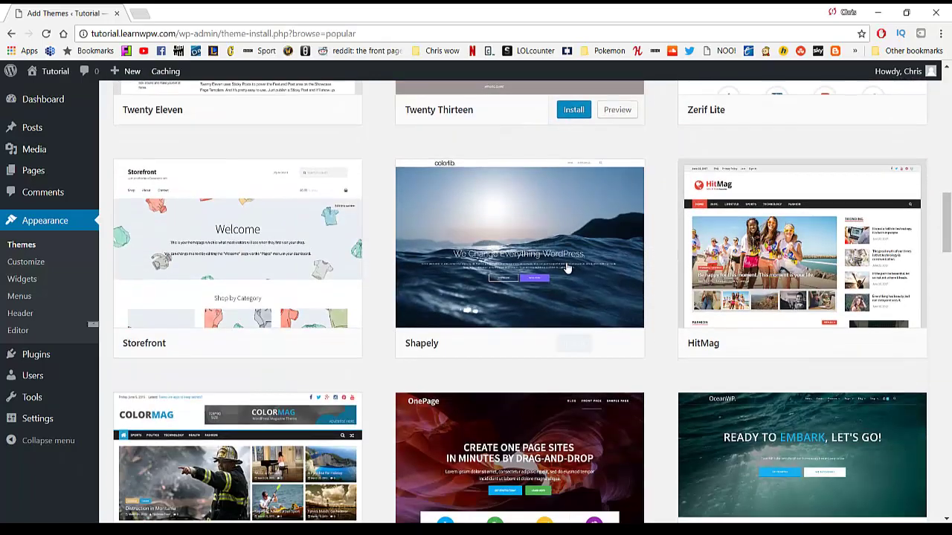
scroll(469, 253, "down", 5)
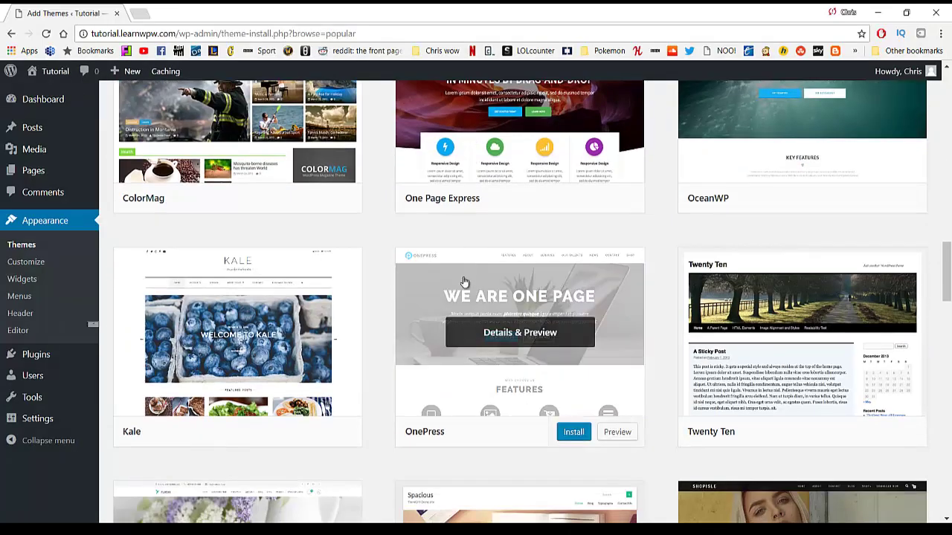
Preview the OnePress and Shapely themes, closing each preview afterwards.
left_click(618, 432)
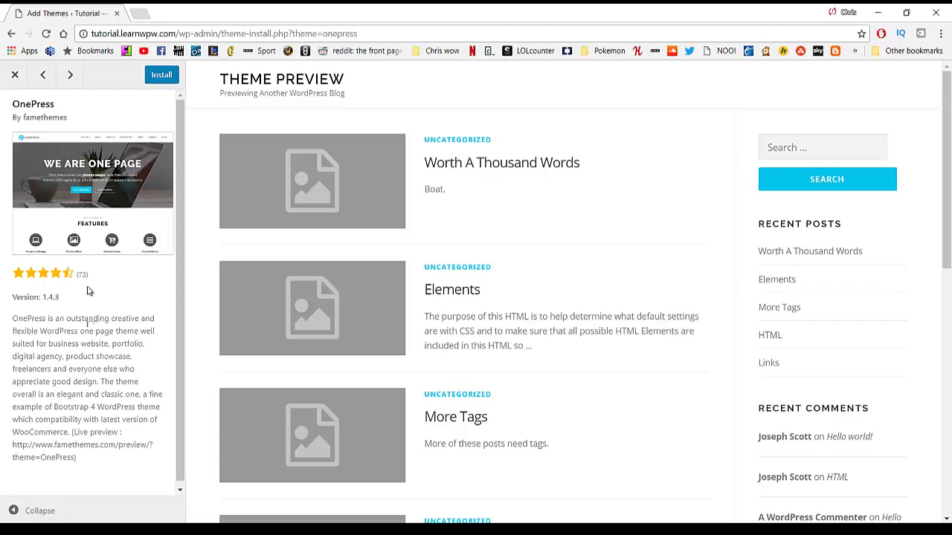
left_click(15, 77)
scroll(442, 263, "down", 7)
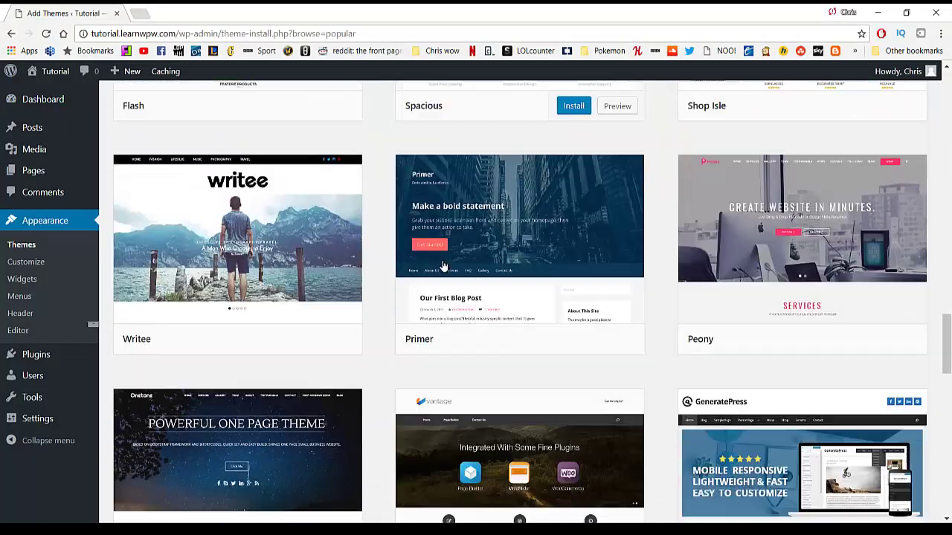
scroll(441, 264, "down", 15)
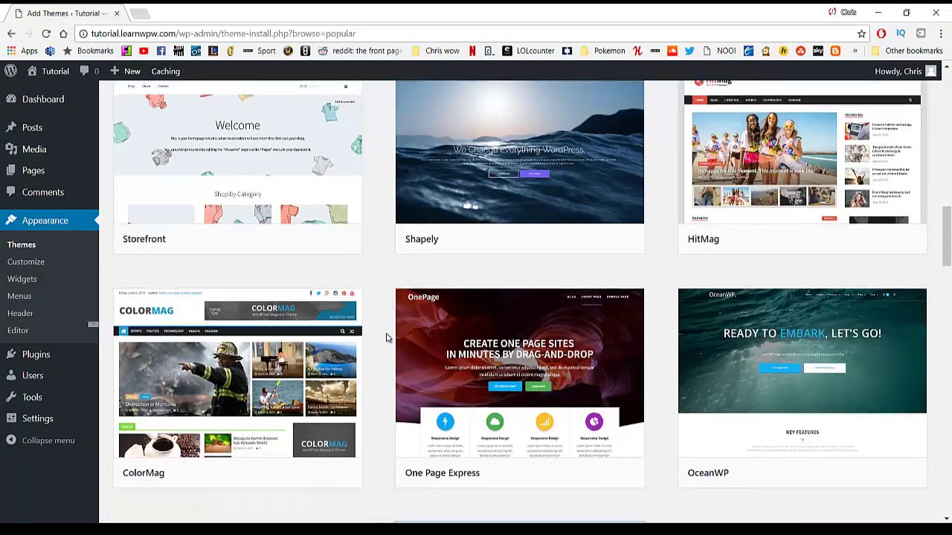
scroll(402, 328, "up", 3)
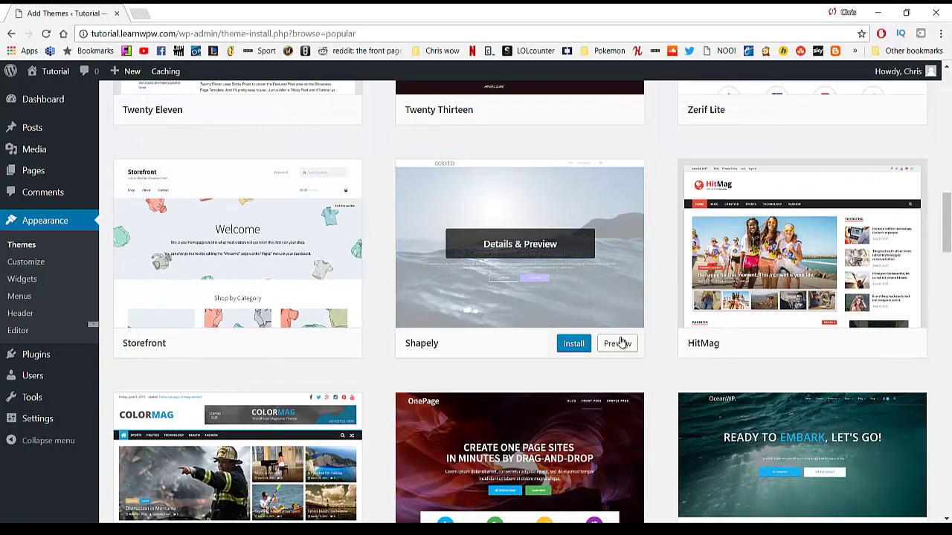
left_click(620, 343)
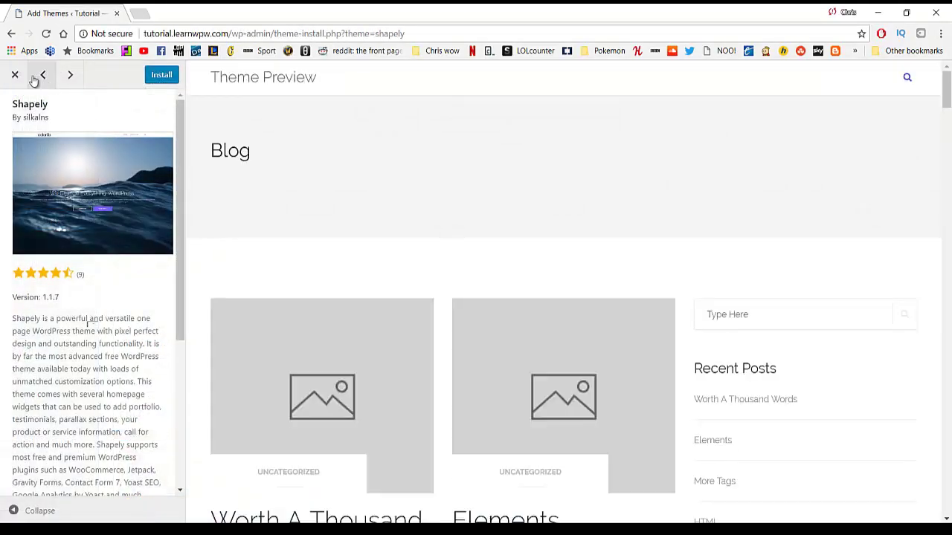
left_click(15, 74)
scroll(520, 259, "up", 8)
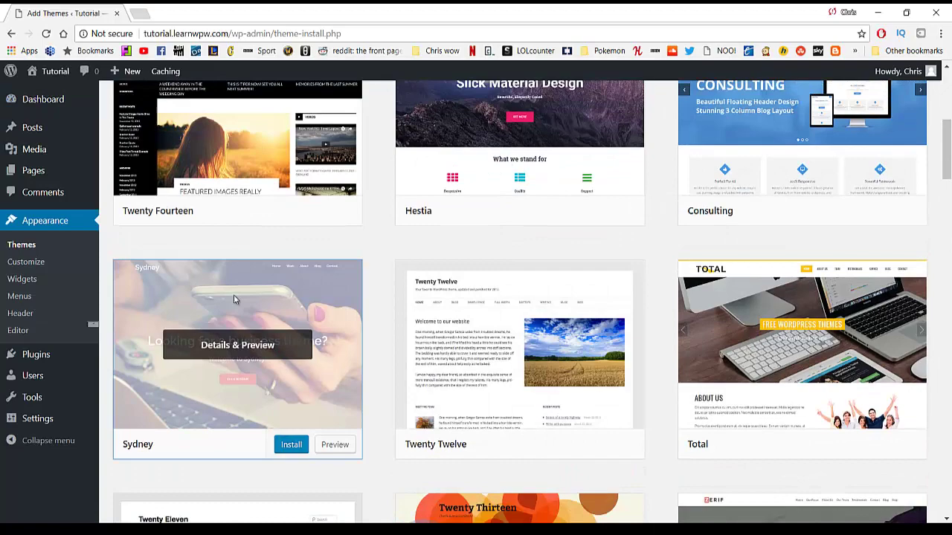
Preview the Sydney theme, then install and activate it.
left_click(233, 296)
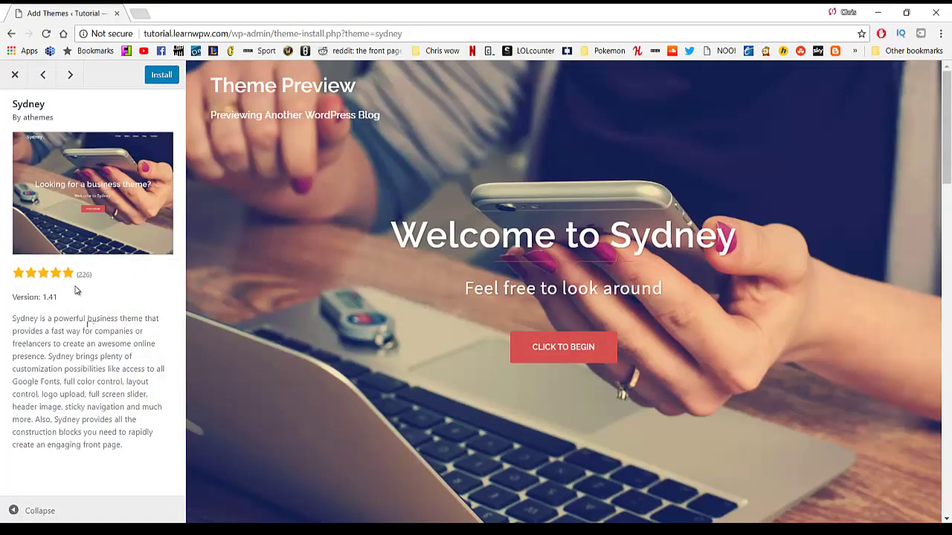
scroll(405, 186, "down", 3)
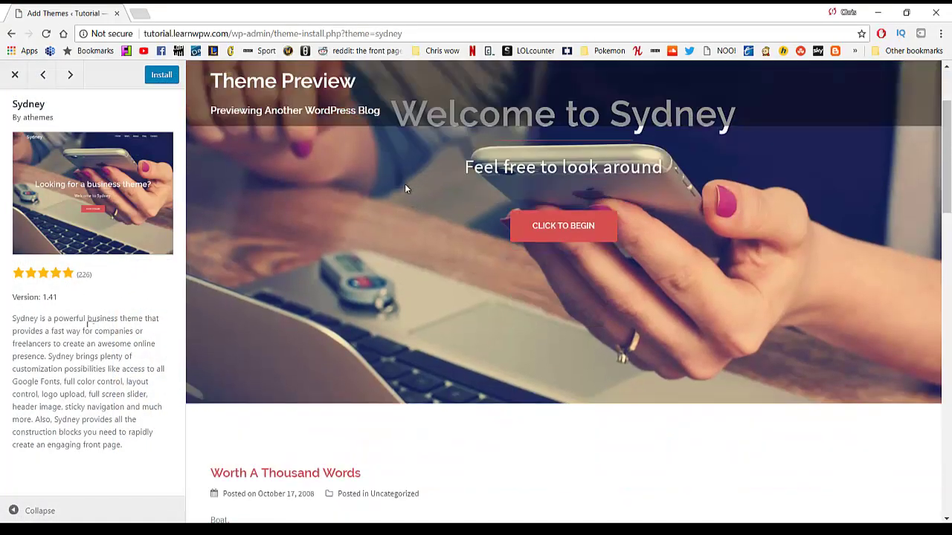
scroll(404, 200, "up", 3)
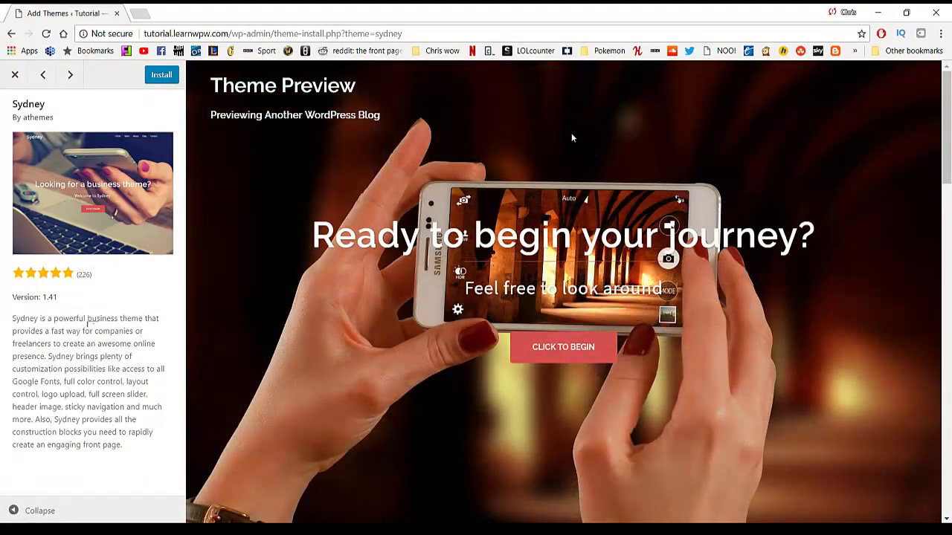
scroll(510, 203, "down", 10)
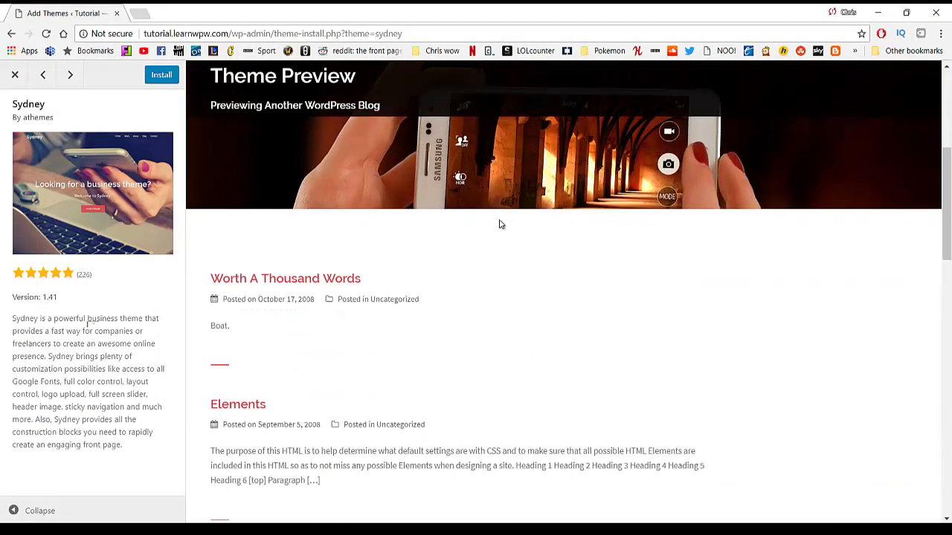
scroll(451, 237, "up", 10)
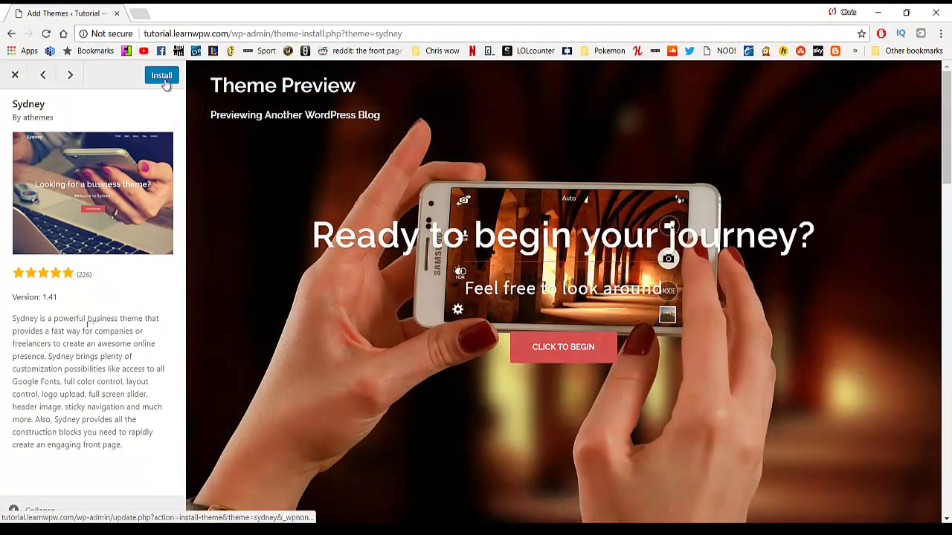
left_click(165, 79)
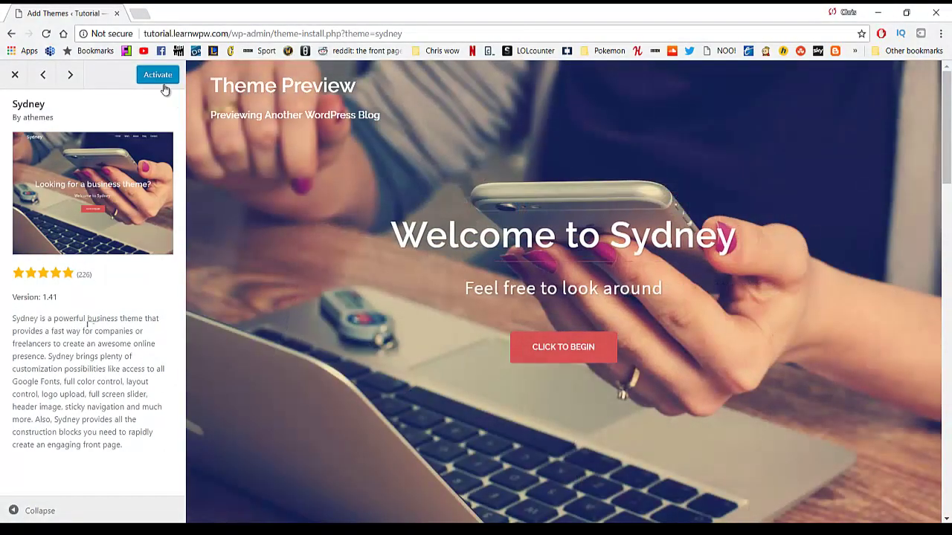
left_click(164, 83)
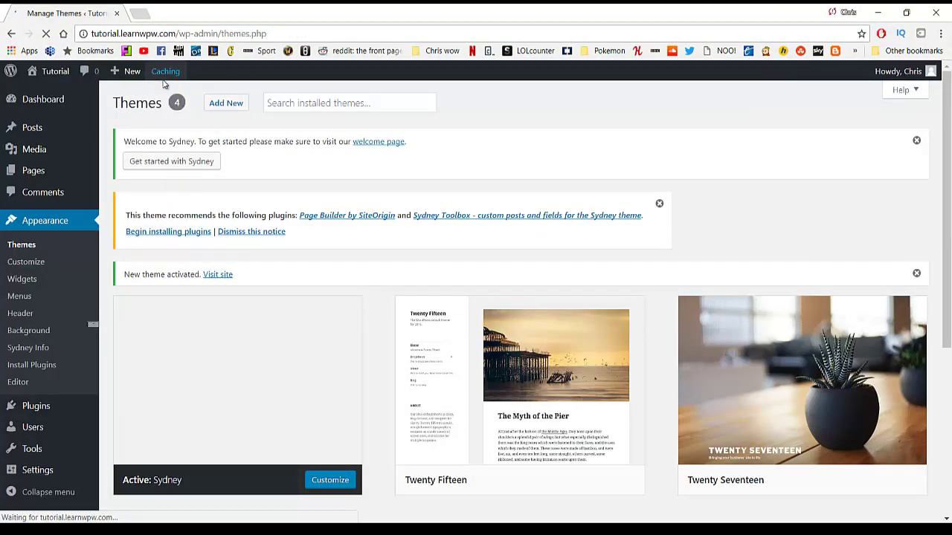
Open the live Tutorial site in a new tab and scroll through its Sydney-styled front page.
mouse_move(166, 90)
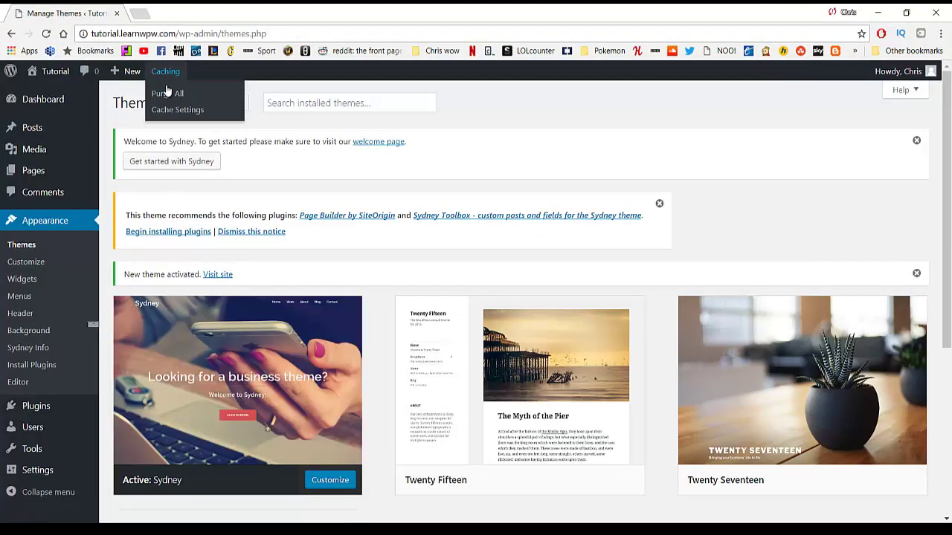
middle_click(50, 77)
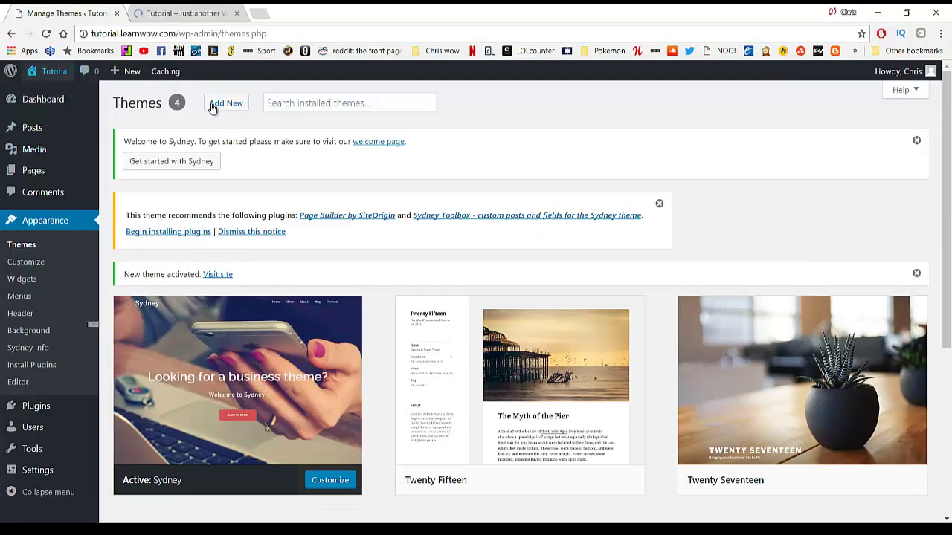
left_click(187, 15)
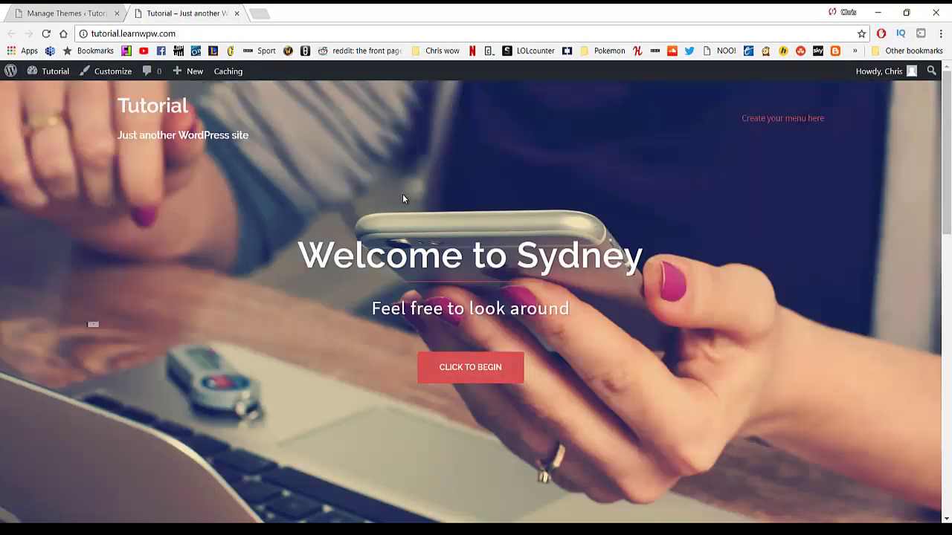
scroll(404, 199, "down", 10)
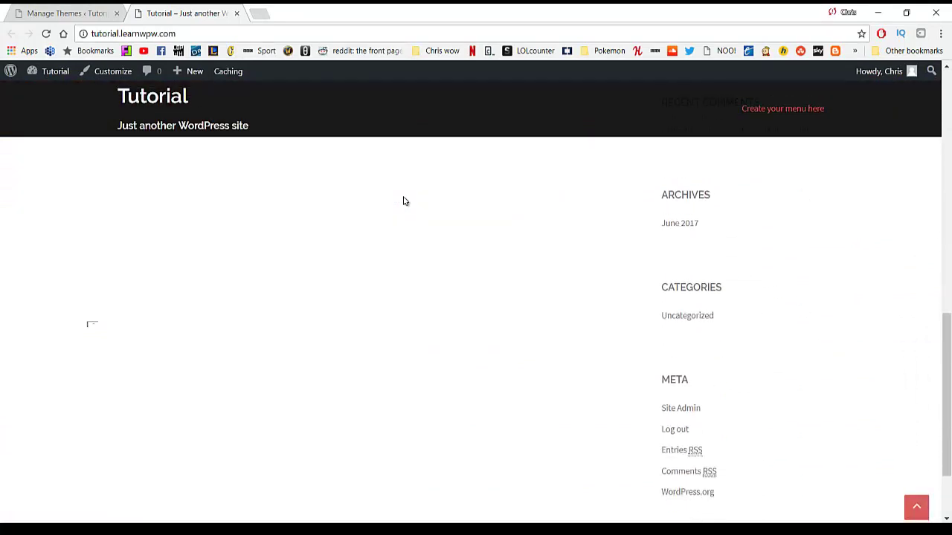
scroll(404, 201, "down", 2)
scroll(747, 264, "up", 2)
scroll(414, 215, "up", 10)
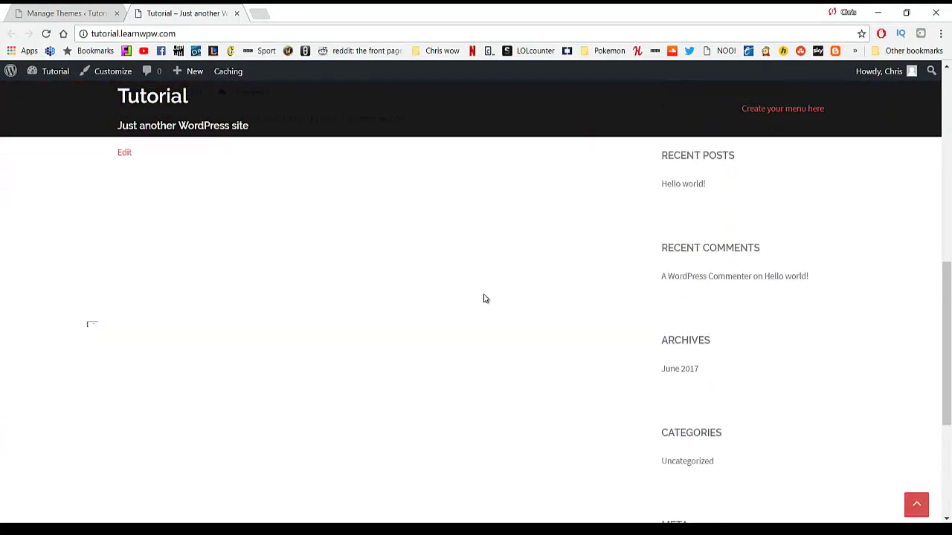
scroll(459, 305, "up", 2)
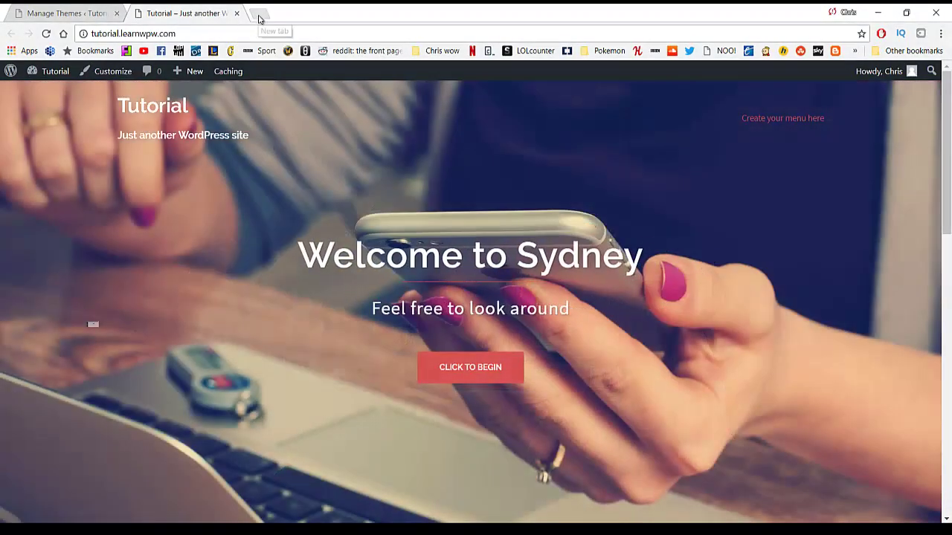
left_click(264, 15)
type("sydney d")
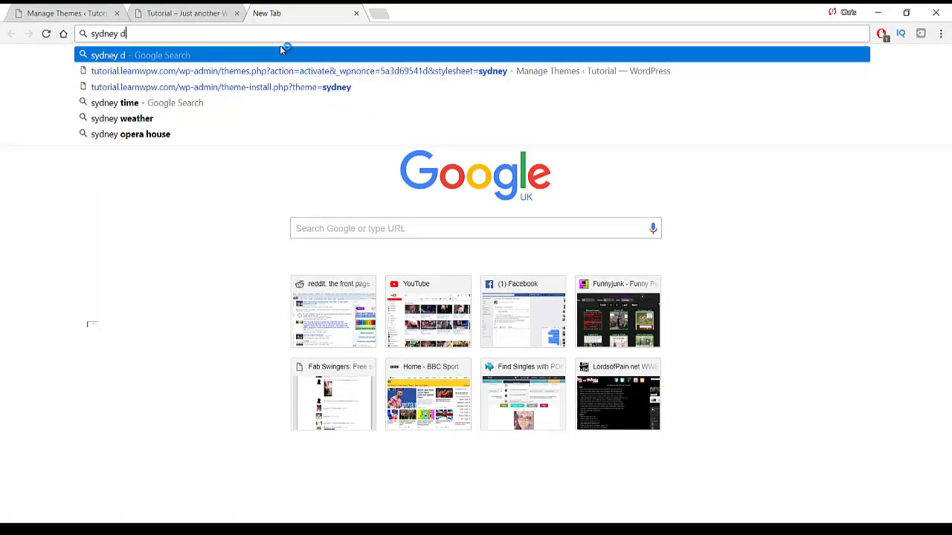
key("BackSpace")
type("word")
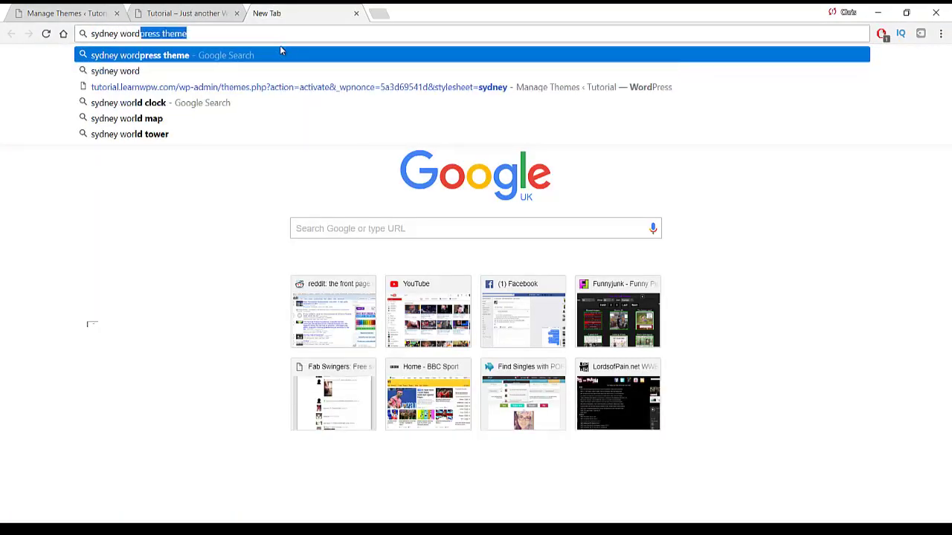
type("press theme docum")
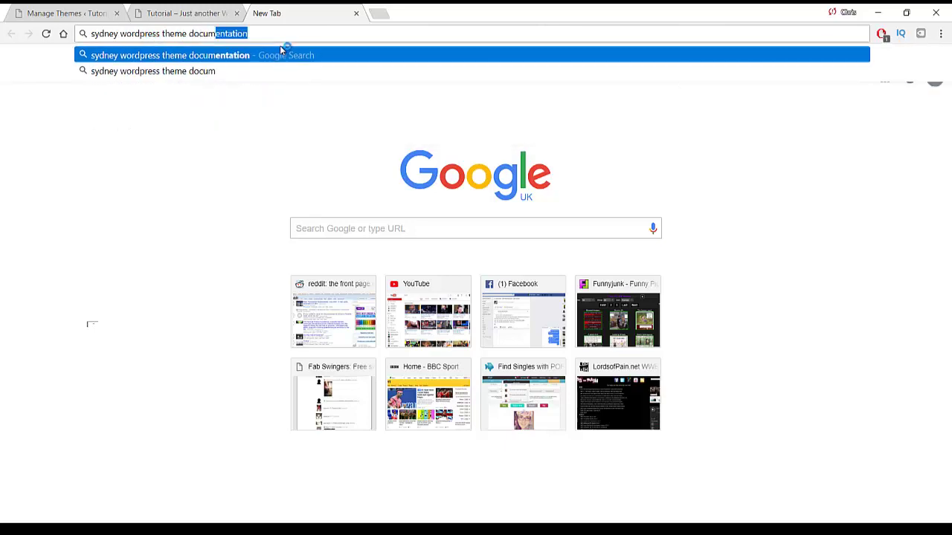
key("Return")
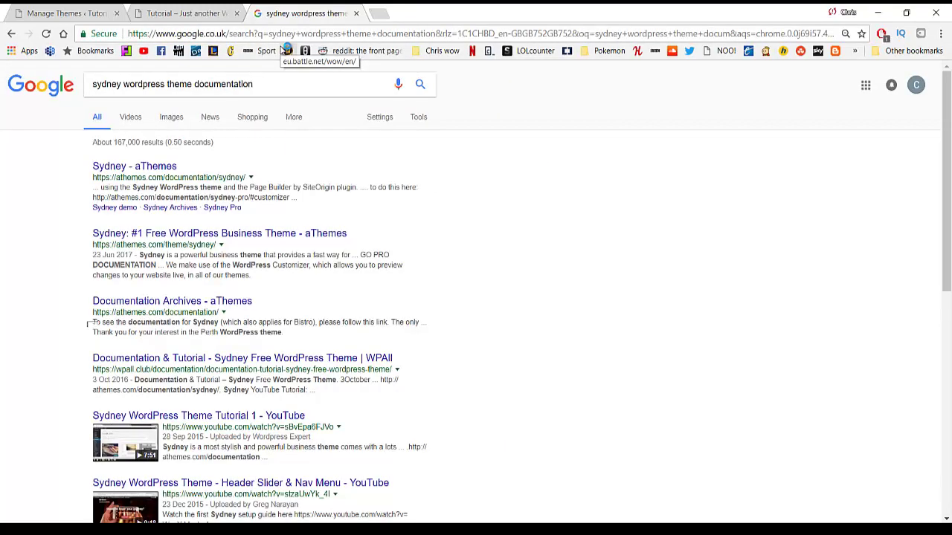
left_click(159, 169)
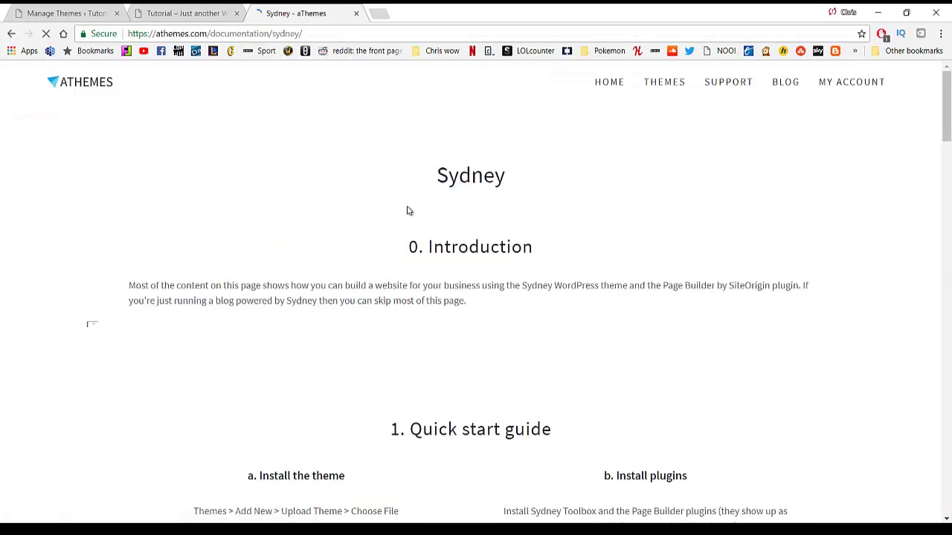
scroll(467, 237, "down", 3)
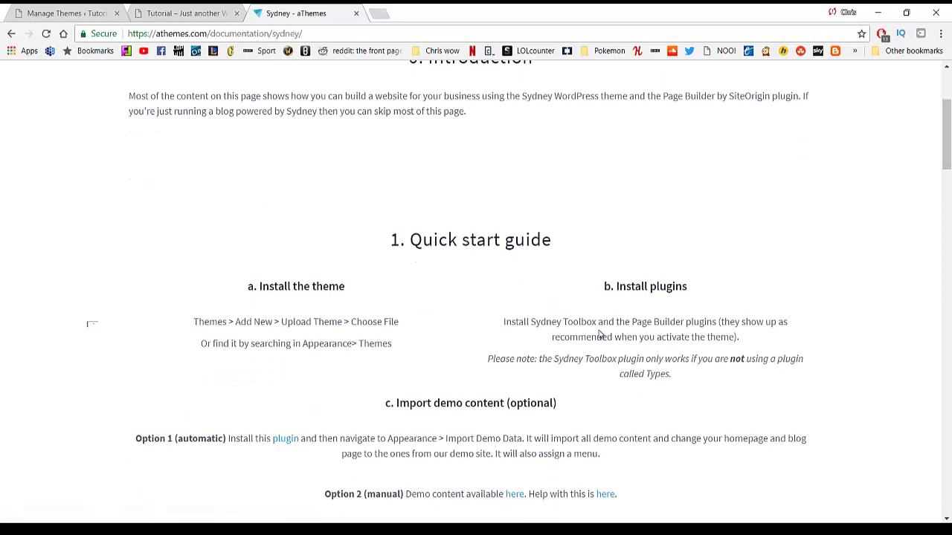
scroll(597, 339, "down", 6)
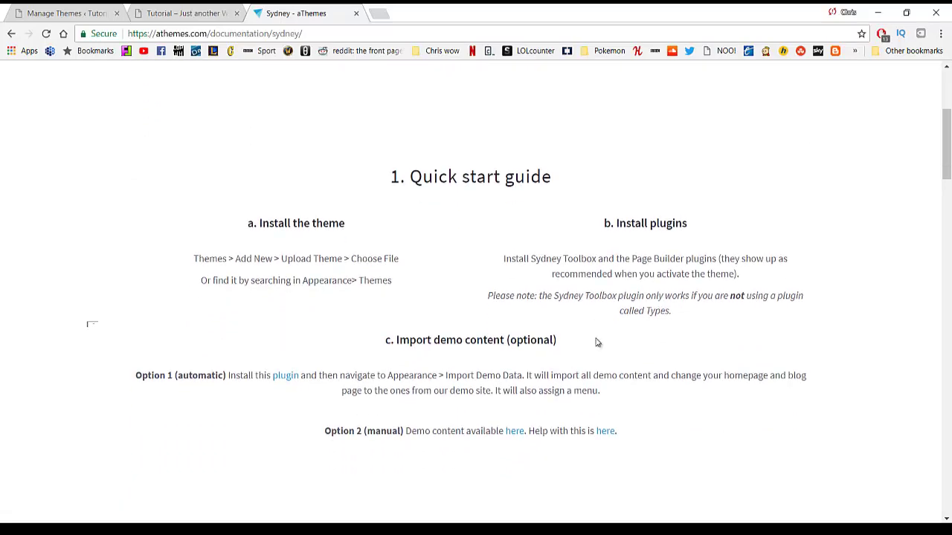
scroll(426, 297, "down", 2)
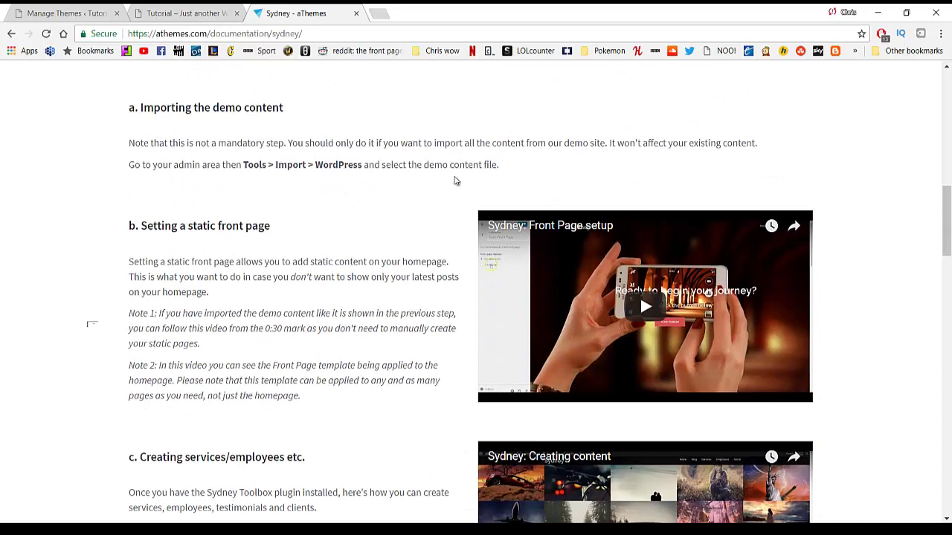
scroll(95, 161, "down", 1)
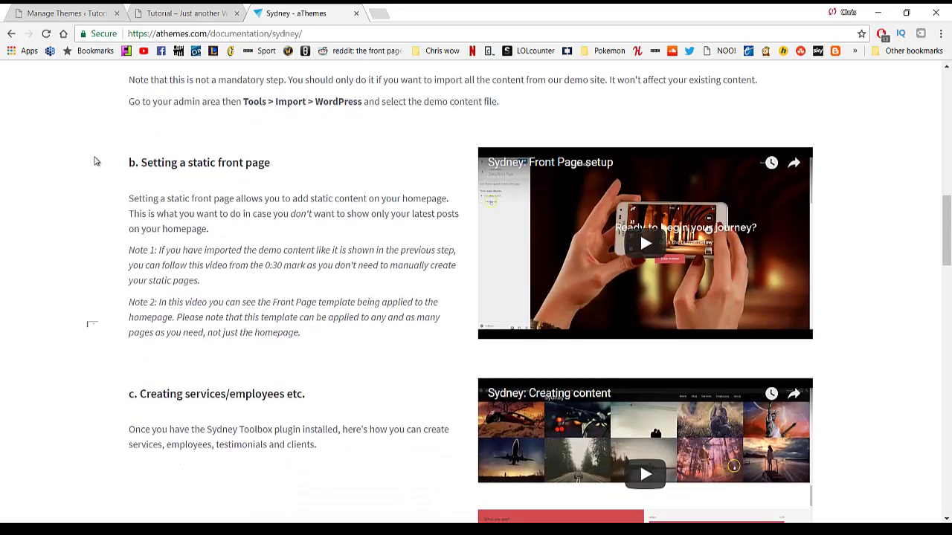
scroll(251, 210, "down", 3)
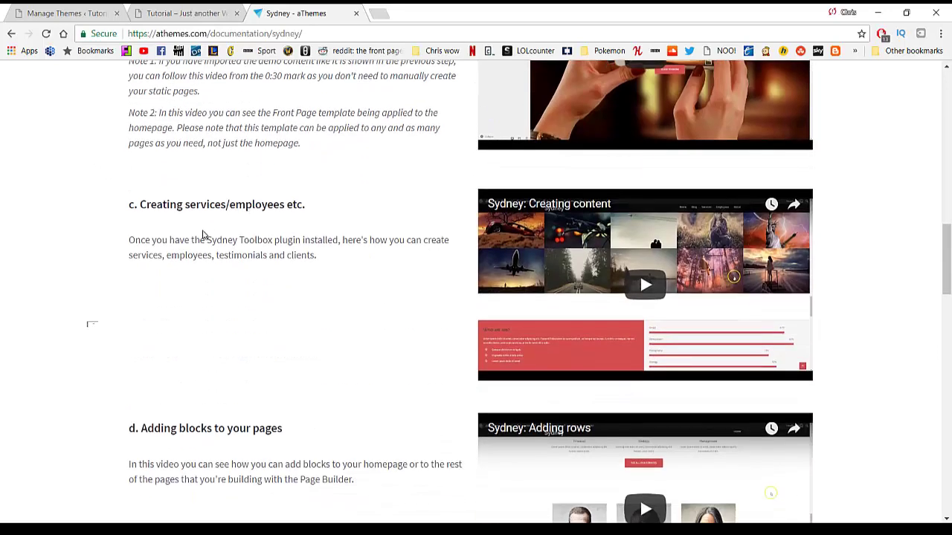
scroll(291, 218, "down", 7)
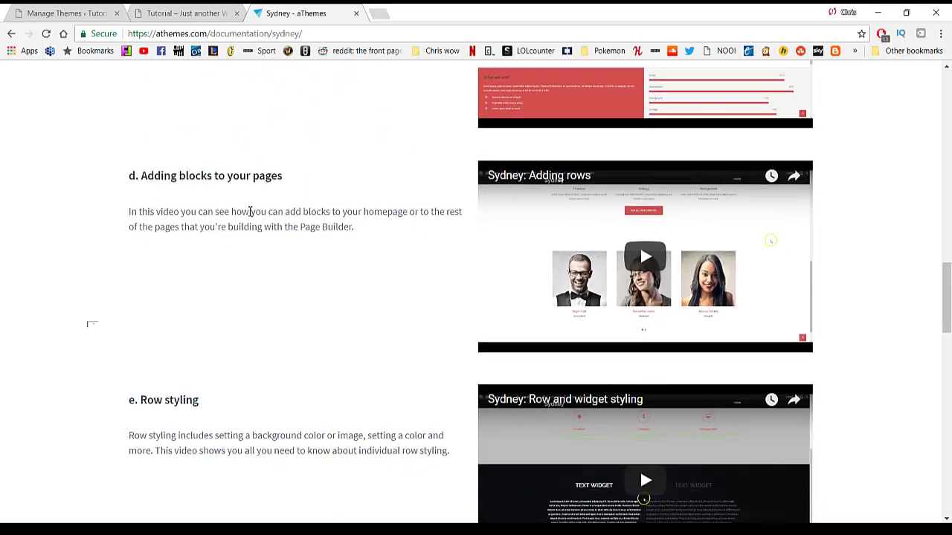
scroll(297, 248, "up", 15)
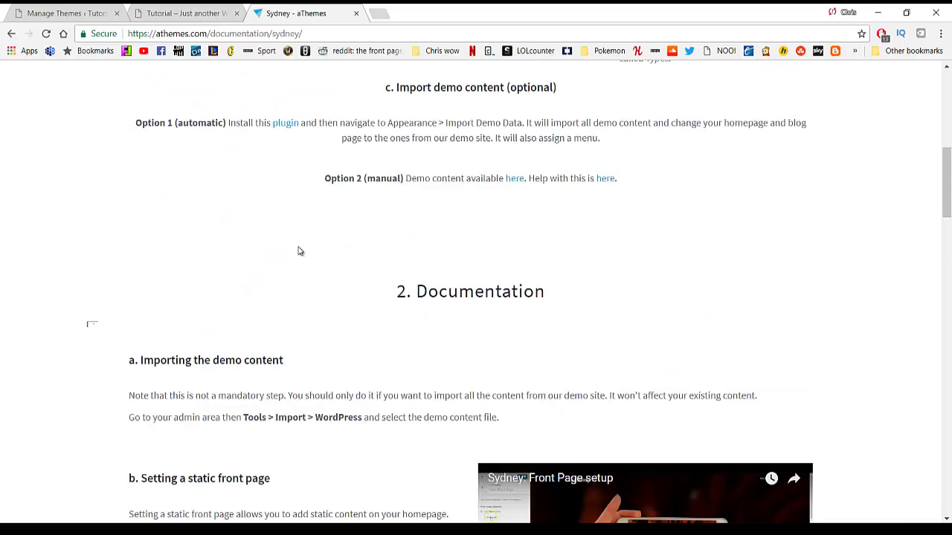
scroll(301, 250, "up", 4)
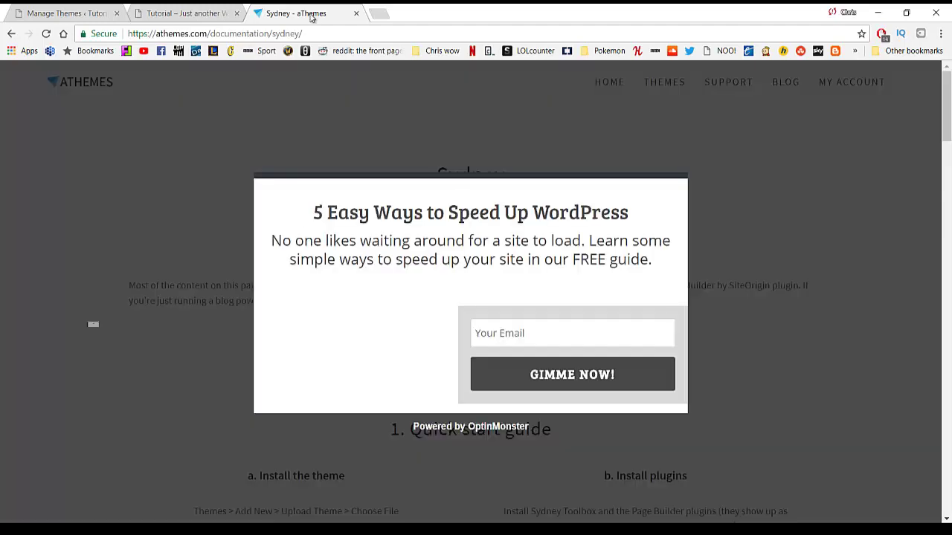
middle_click(308, 15)
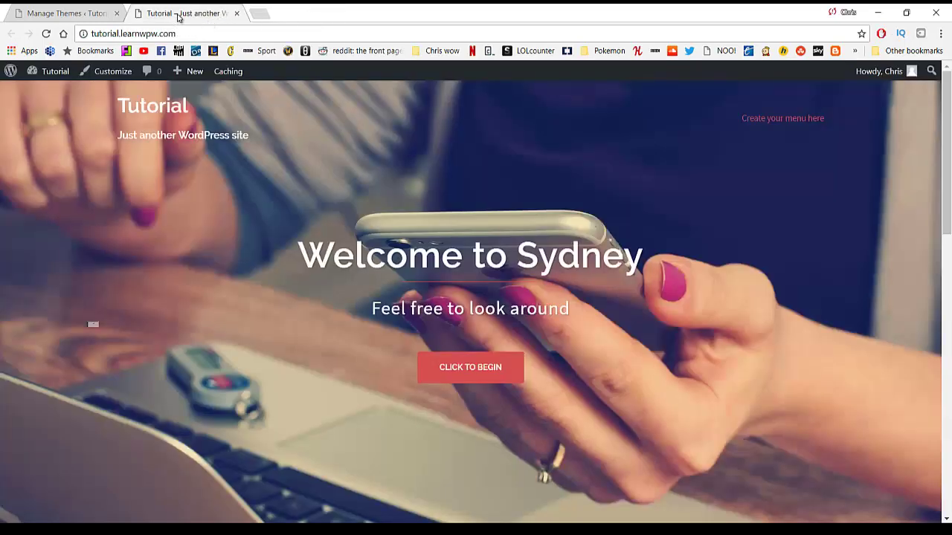
Close the live site tab and click into the Search installed themes box.
middle_click(179, 16)
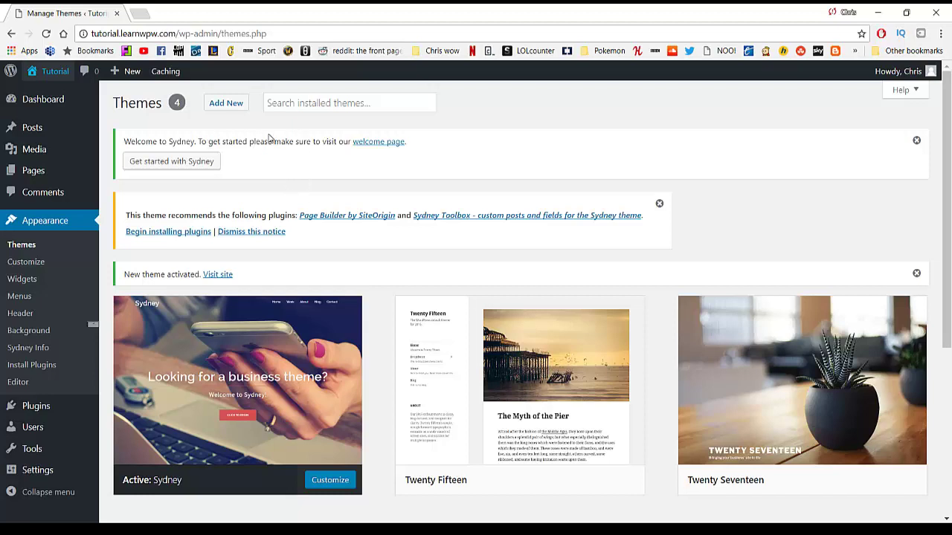
left_click(288, 107)
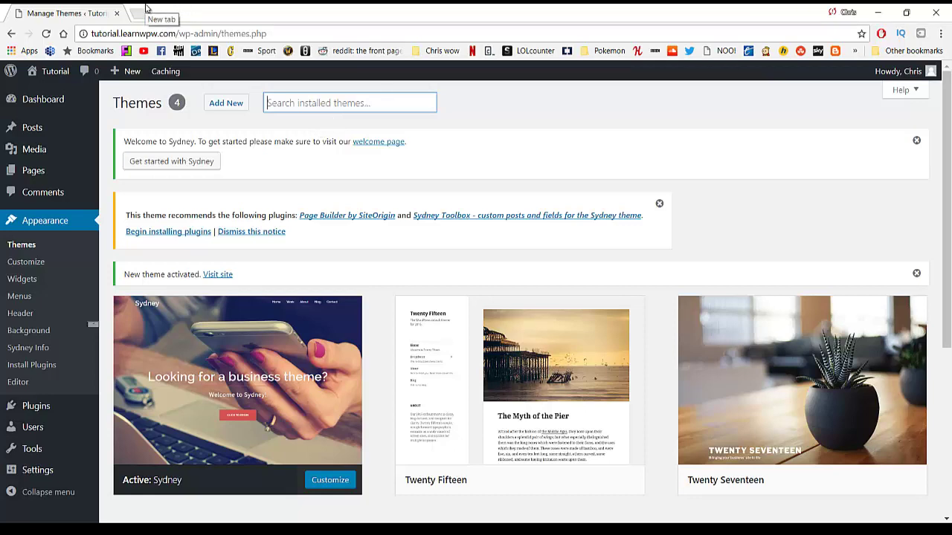
Search Google for 'tesseract theme', open tesseracttheme.com, and bring up the free theme download form.
left_click(147, 7)
type("terres")
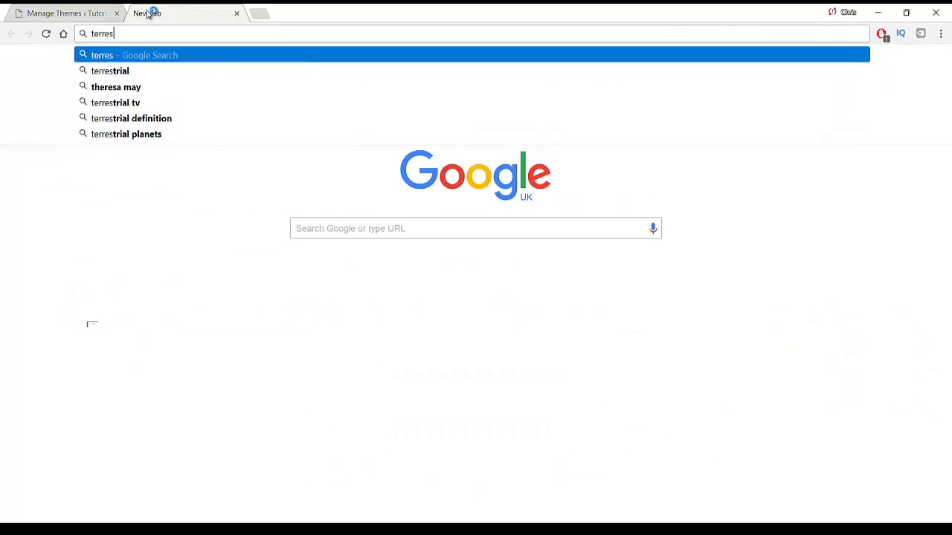
type("act theme")
key("Return")
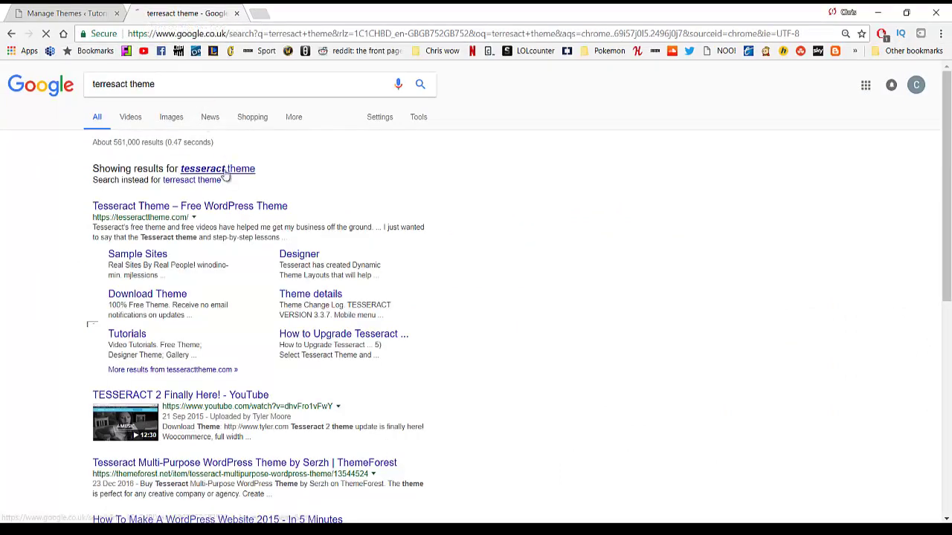
left_click(223, 171)
left_click(199, 169)
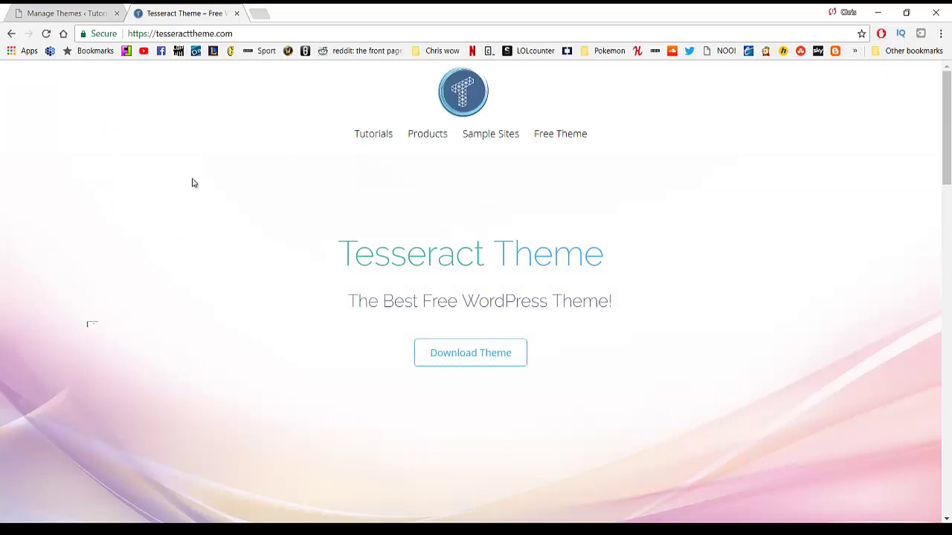
mouse_move(946, 126)
left_mouse_down()
mouse_move(946, 289)
mouse_move(946, 127)
left_mouse_up()
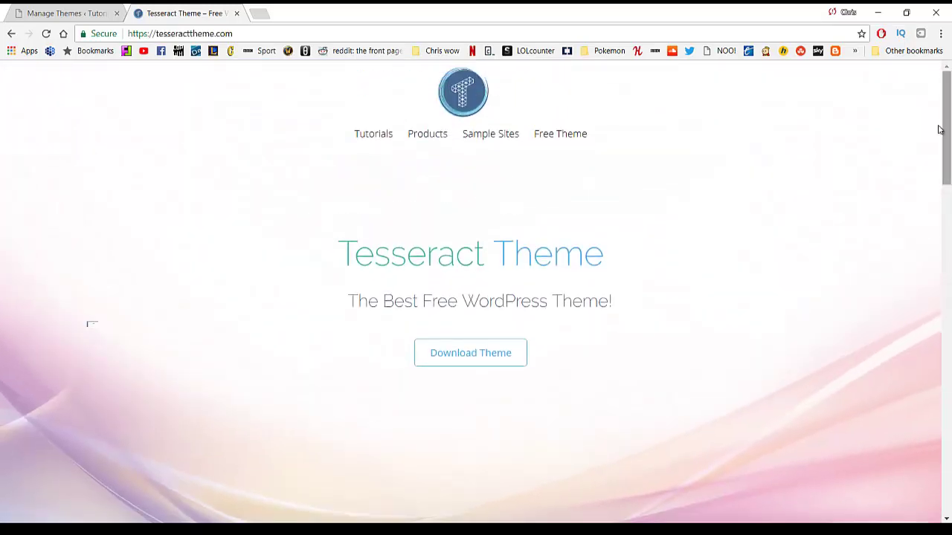
left_click(487, 355)
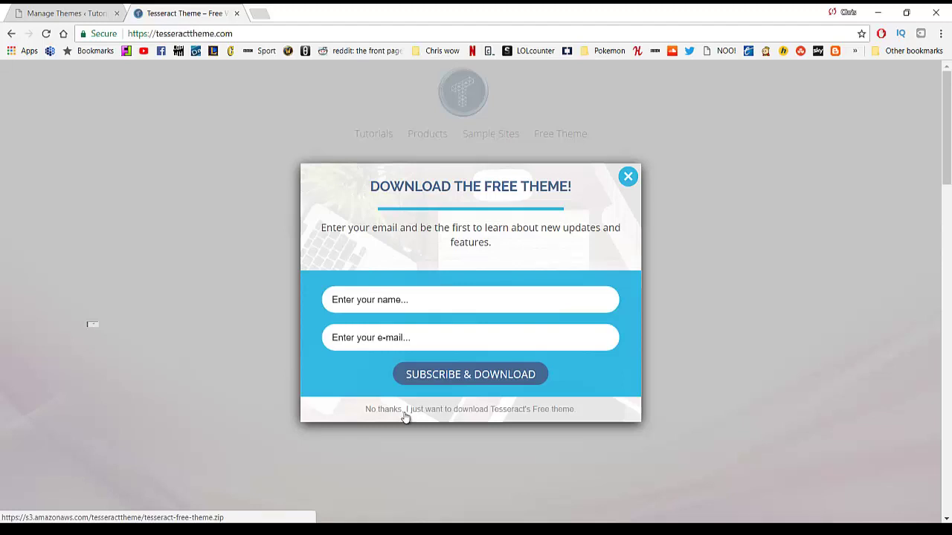
Download tesseract-free-theme.zip without subscribing and close the Tesseract site tab.
left_click(405, 412)
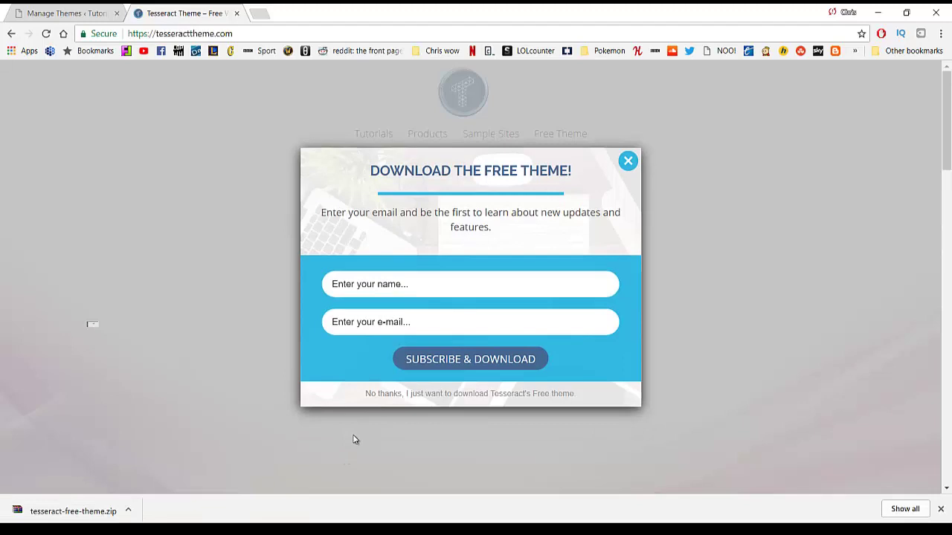
middle_click(173, 9)
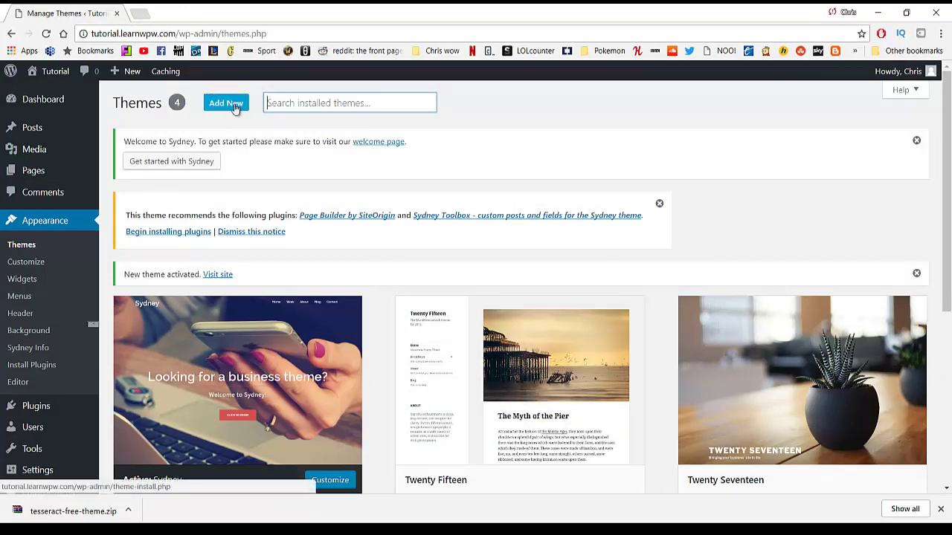
Upload tesseract-free-theme.zip as a new theme, install it, and activate Tesseract.
left_click(234, 105)
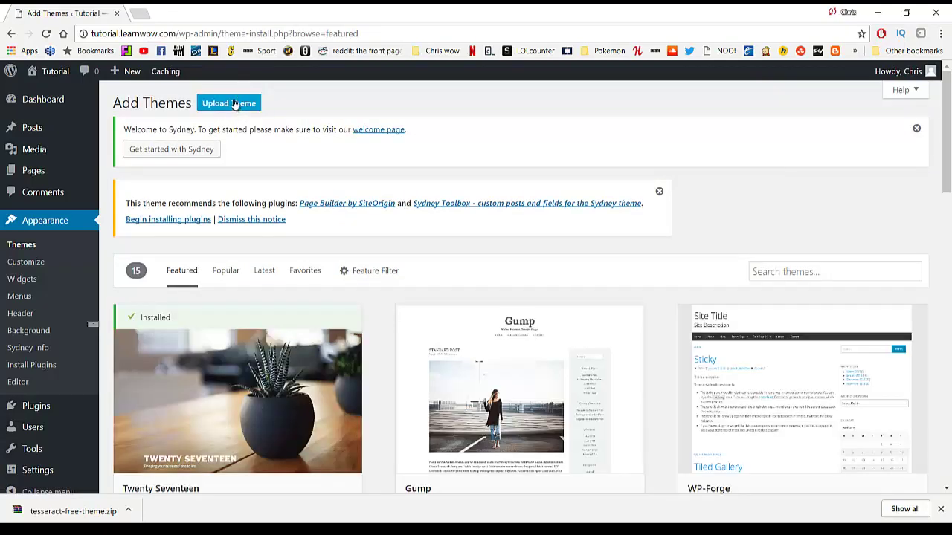
left_click(235, 105)
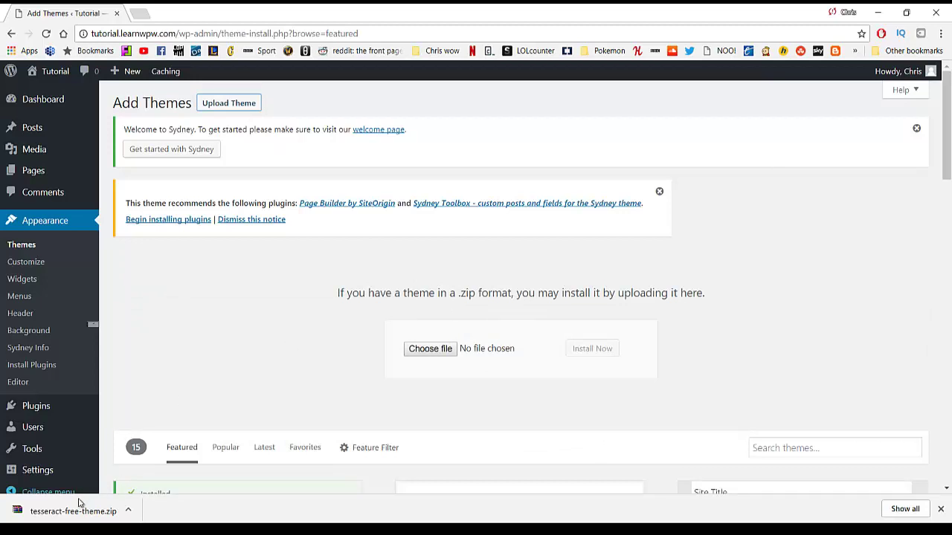
left_click(434, 356)
left_click(430, 349)
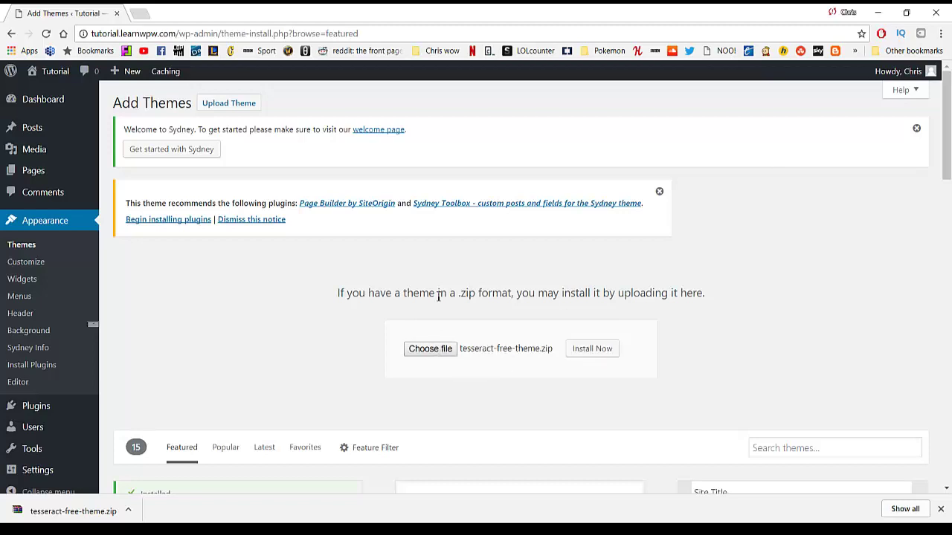
left_click(604, 353)
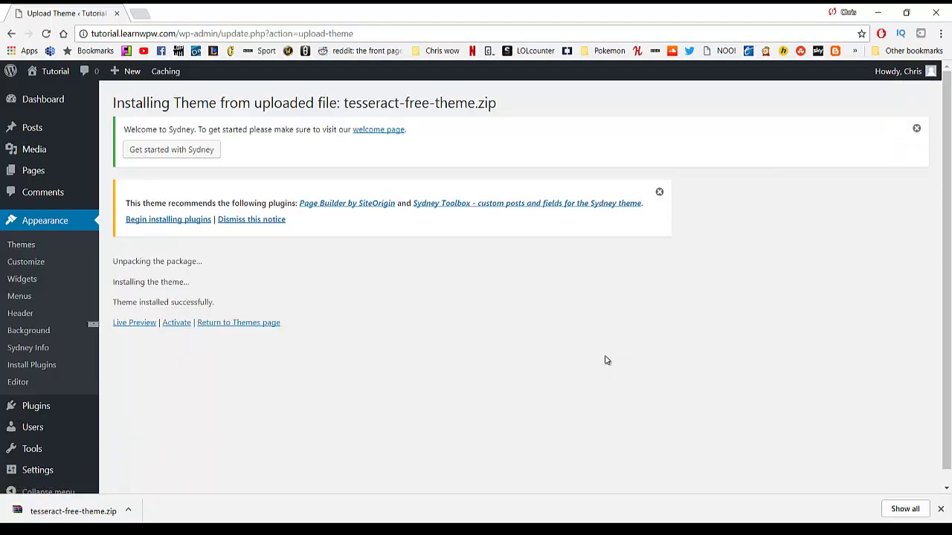
left_click(185, 328)
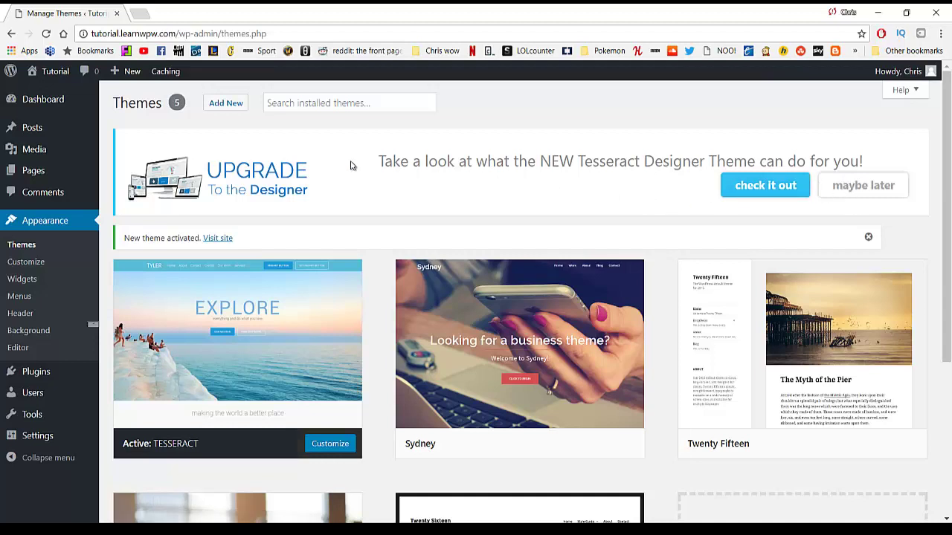
middle_click(58, 74)
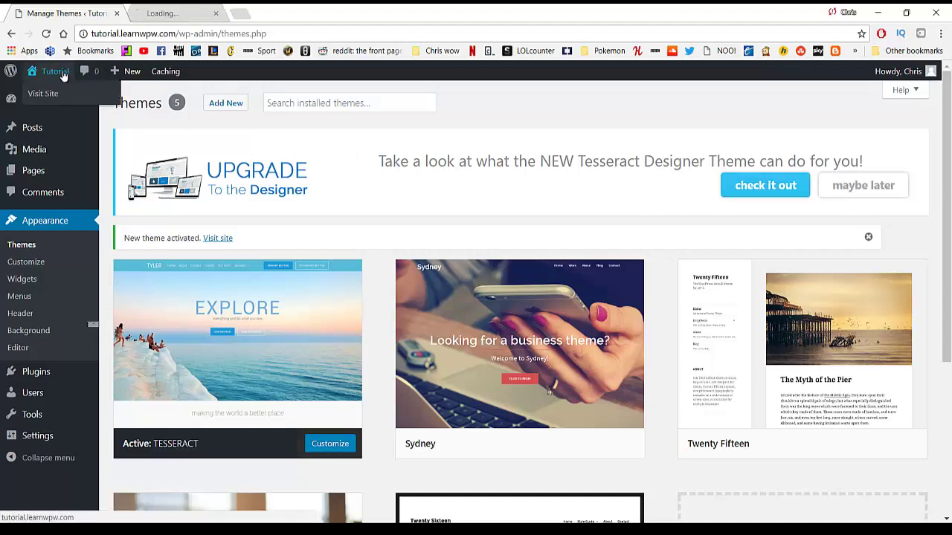
left_click(198, 17)
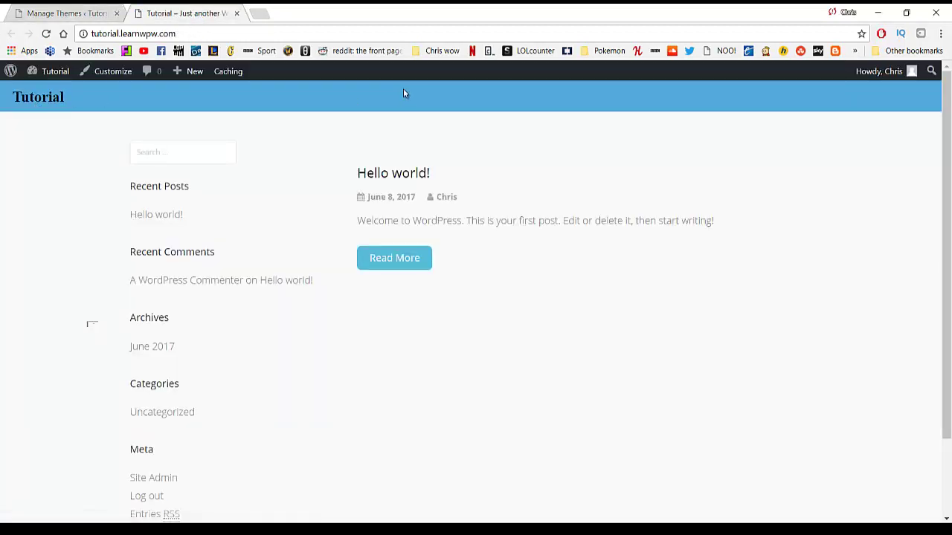
scroll(942, 187, "down", 3)
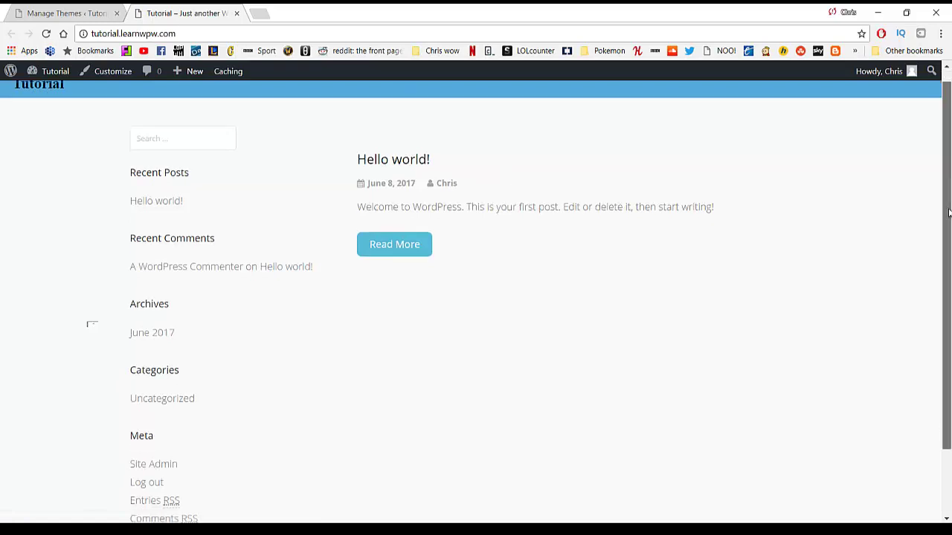
scroll(945, 171, "up", 3)
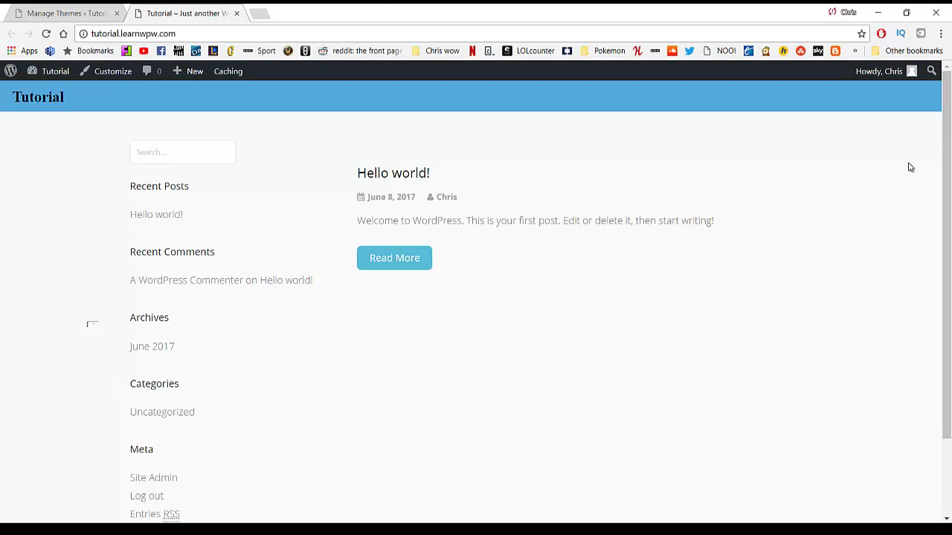
middle_click(180, 7)
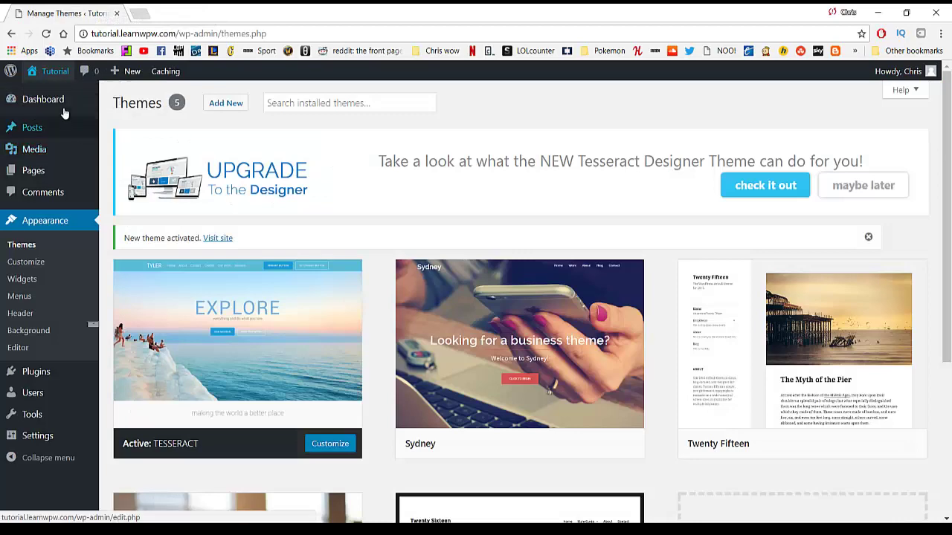
Go to the WordPress Dashboard with its Tesseract tutorials notice, then open a blank browser tab.
left_click(27, 99)
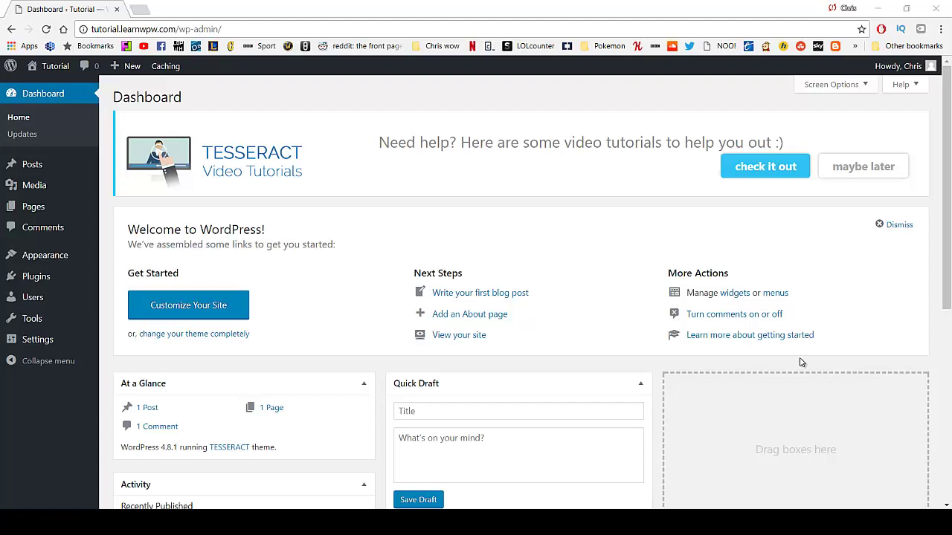
left_click(140, 9)
type("www.")
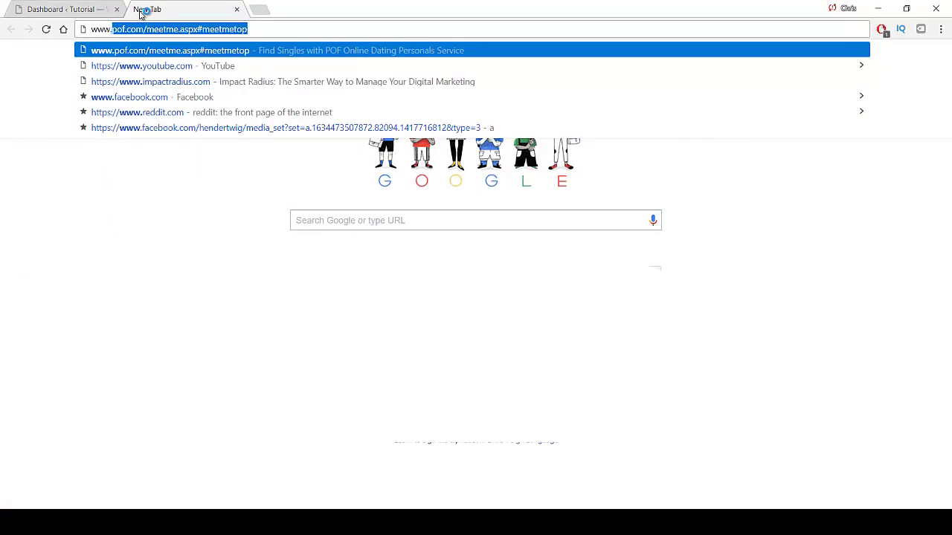
type("logomakr.")
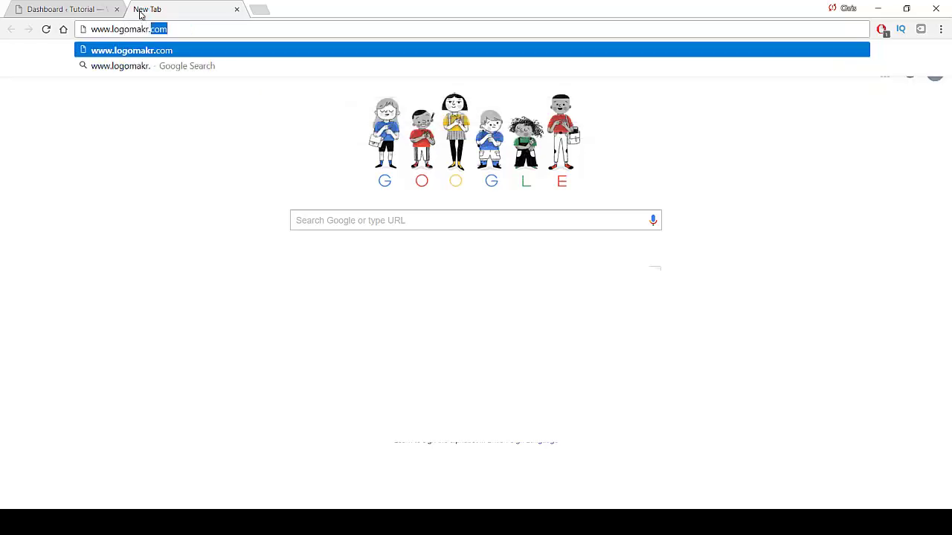
type("com")
key("Return")
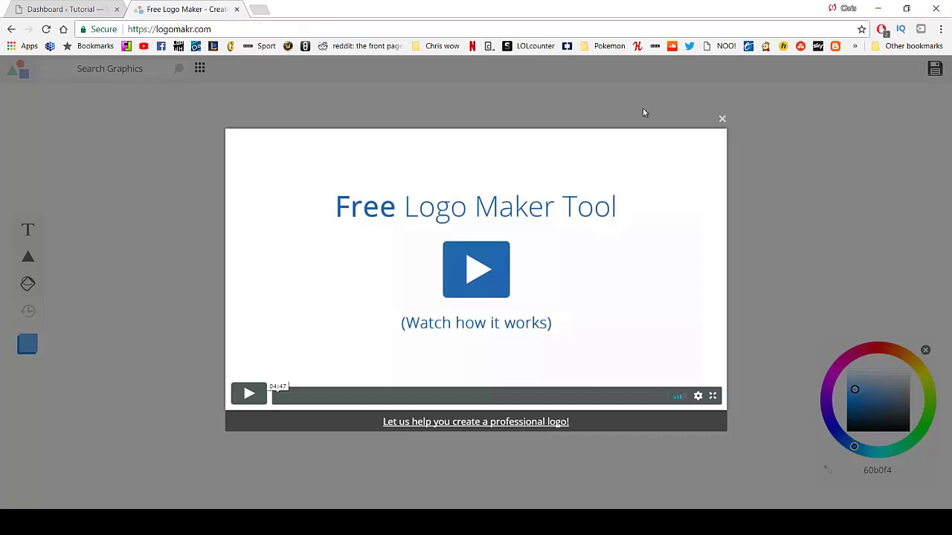
left_click(722, 119)
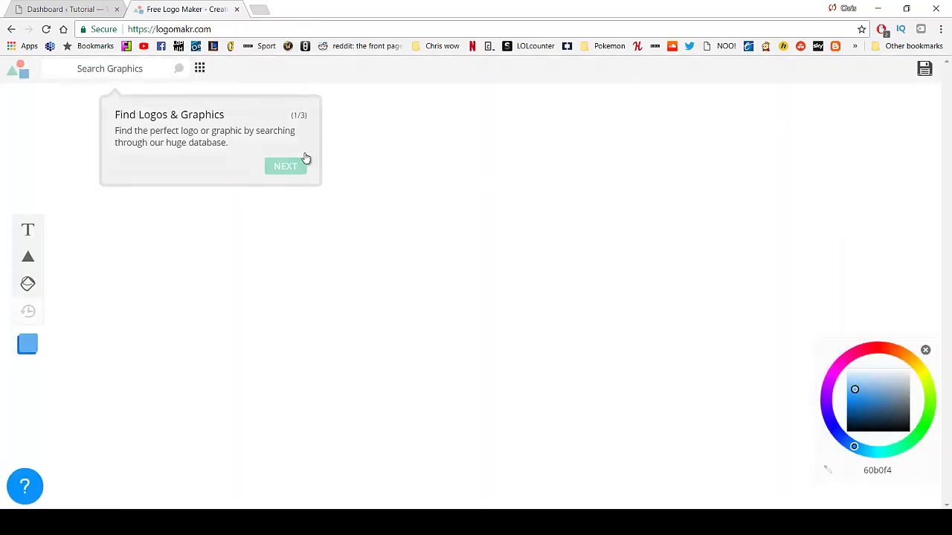
left_click(300, 165)
left_click(247, 287)
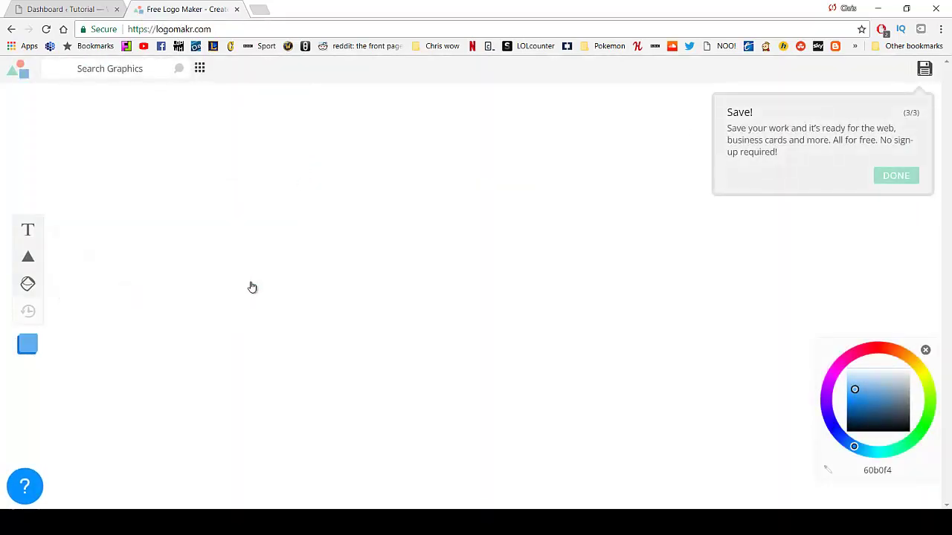
left_click(892, 176)
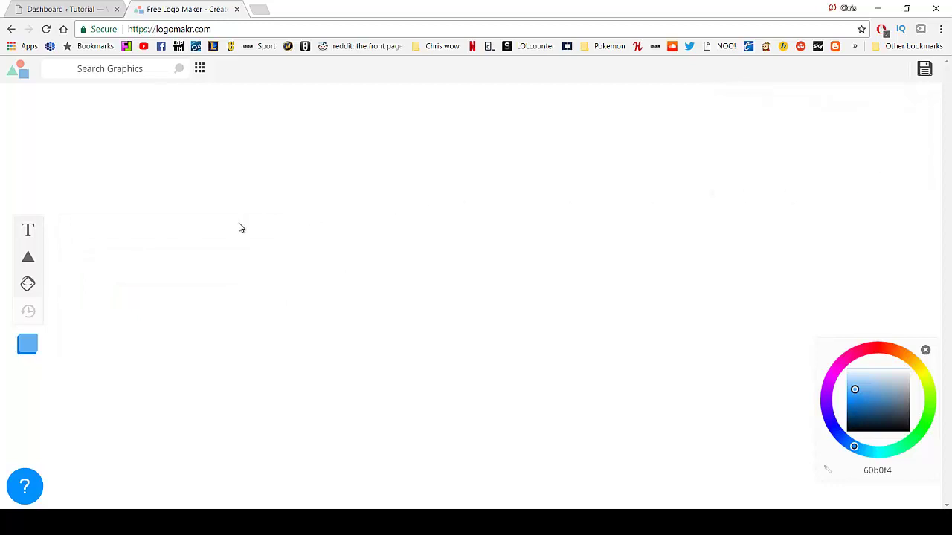
Search graphics for 'abstract' and place the light-blue planet icon at the canvas's upper left.
left_click(120, 67)
type("abstract")
key("Return")
left_click_drag(136, 75, 54, 73)
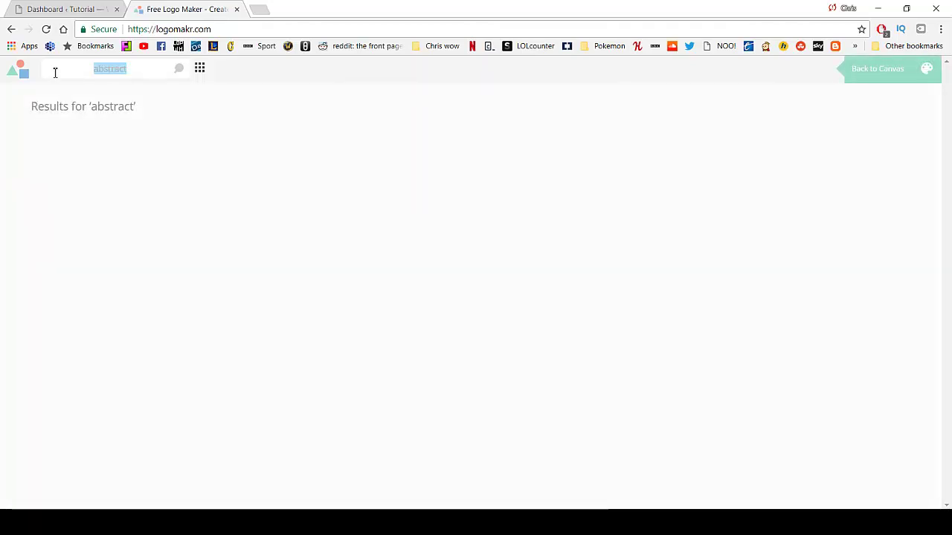
type("abstract")
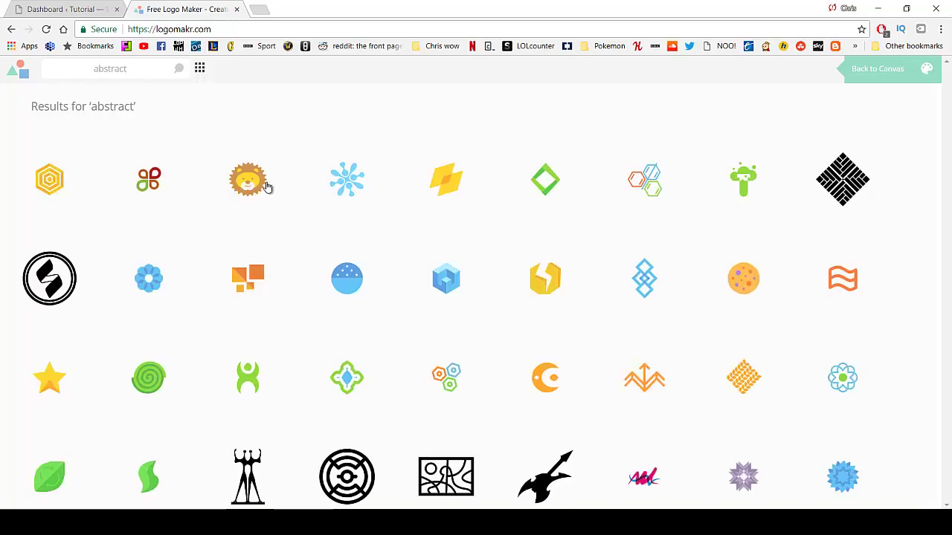
scroll(320, 265, "down", 3)
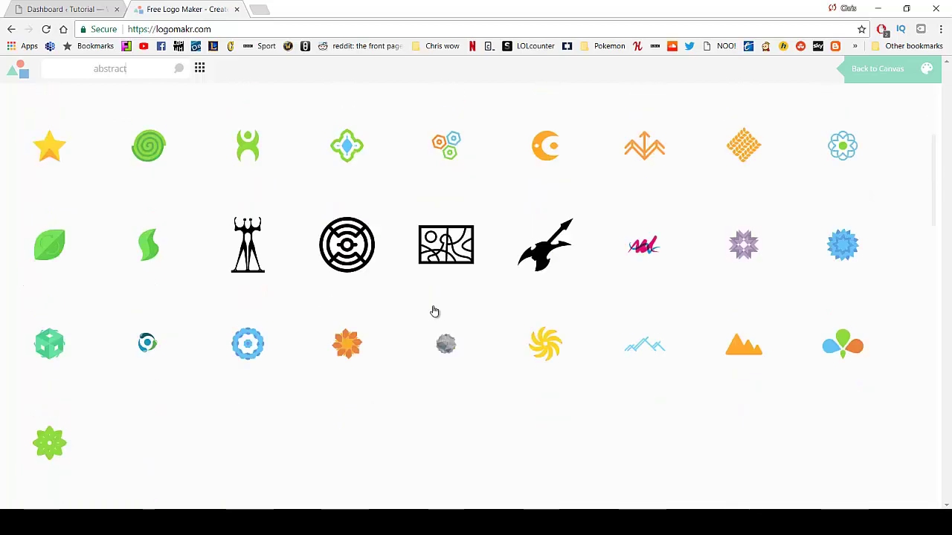
scroll(349, 272, "down", 3)
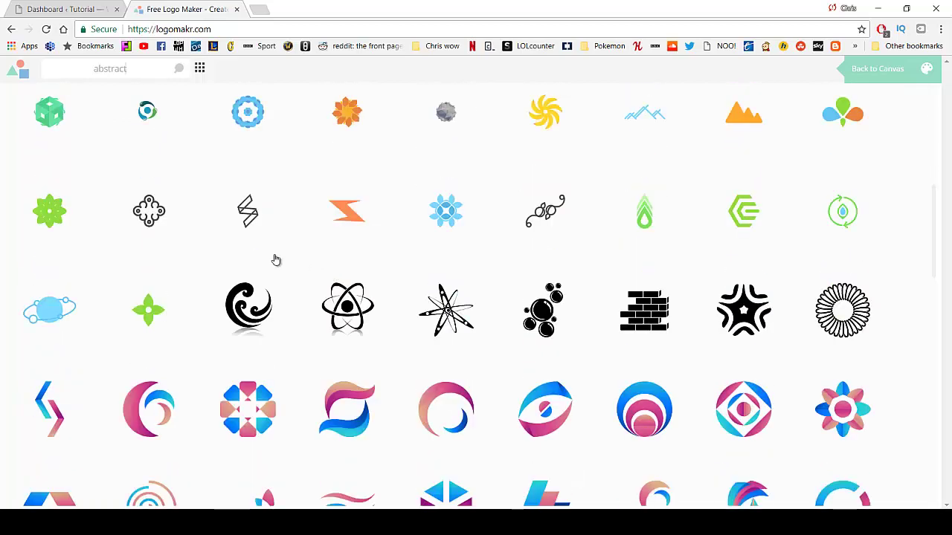
left_click(55, 316)
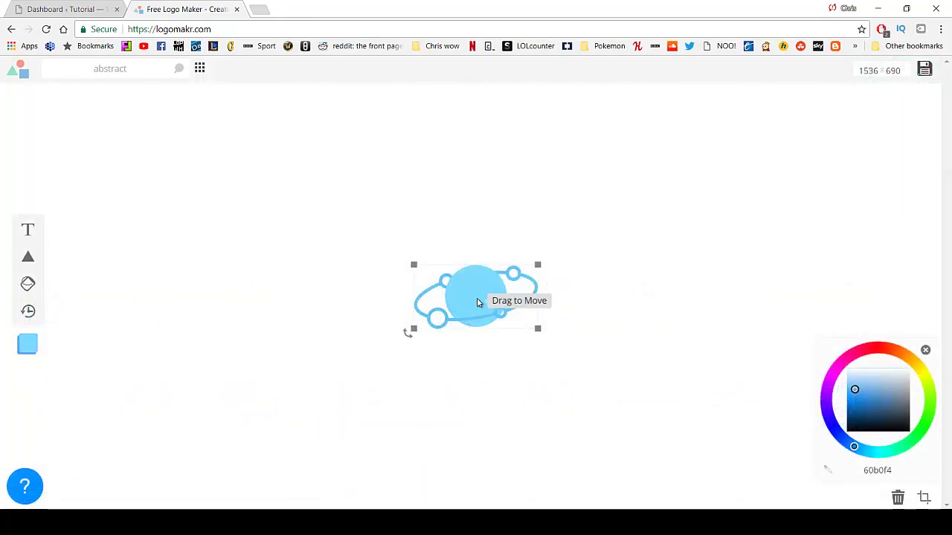
left_click_drag(478, 302, 263, 215)
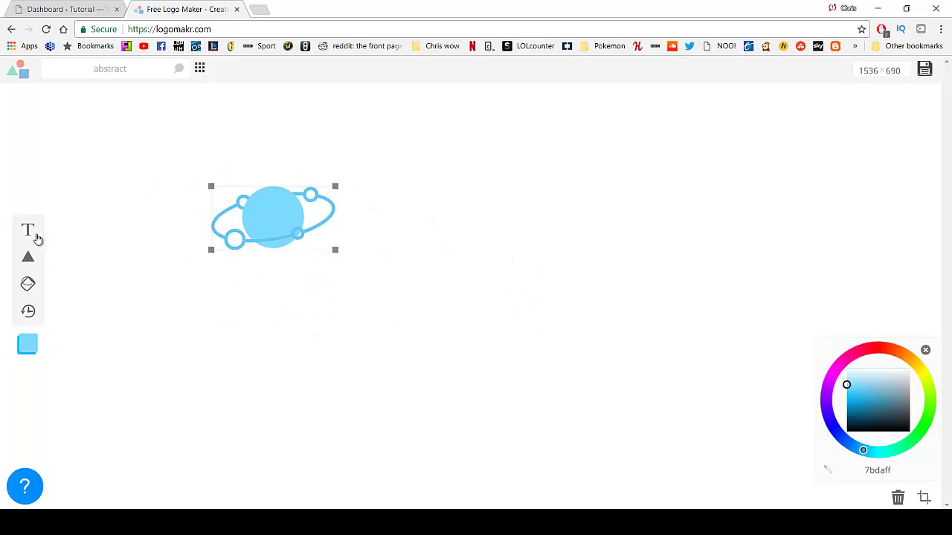
Add a text line reading 'Learn WP with' plus the author's name and move it under the planet.
left_click(30, 233)
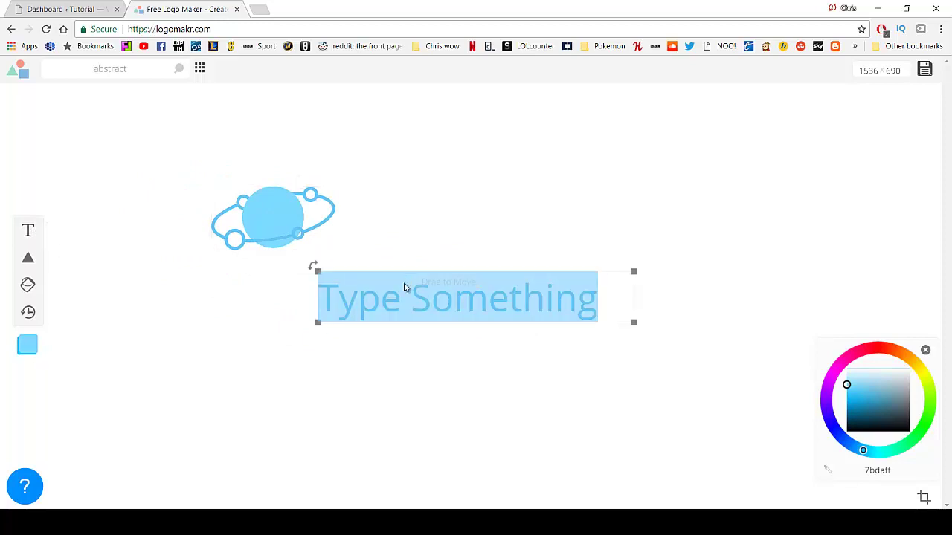
type("Learn Wp Wit")
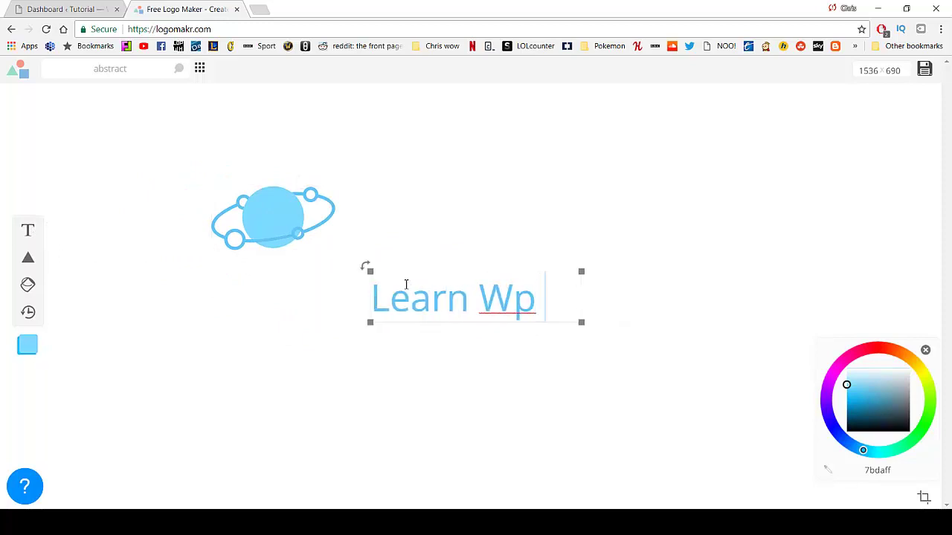
key("BackSpace")
key("BackSpace")
key("BackSpace")
key("BackSpace")
key("BackSpace")
type("P")
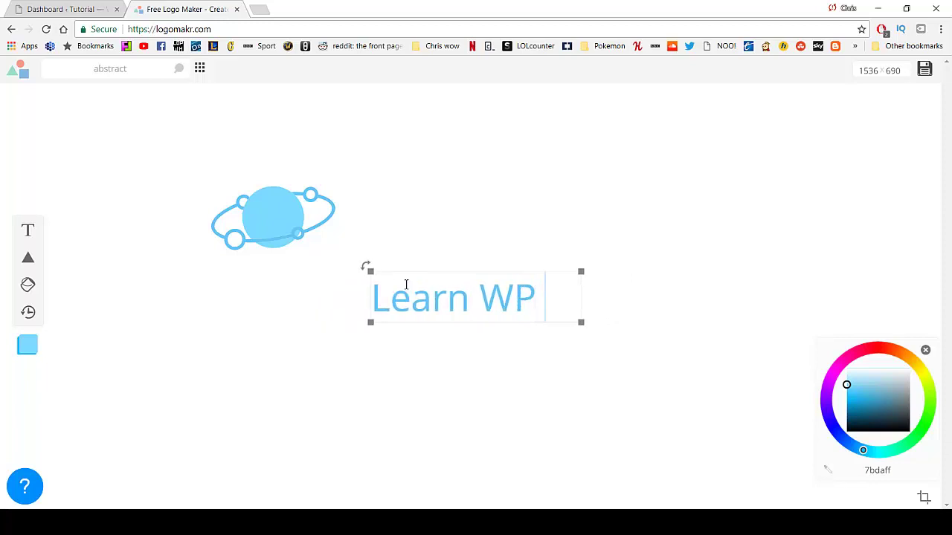
type(" with Chris")
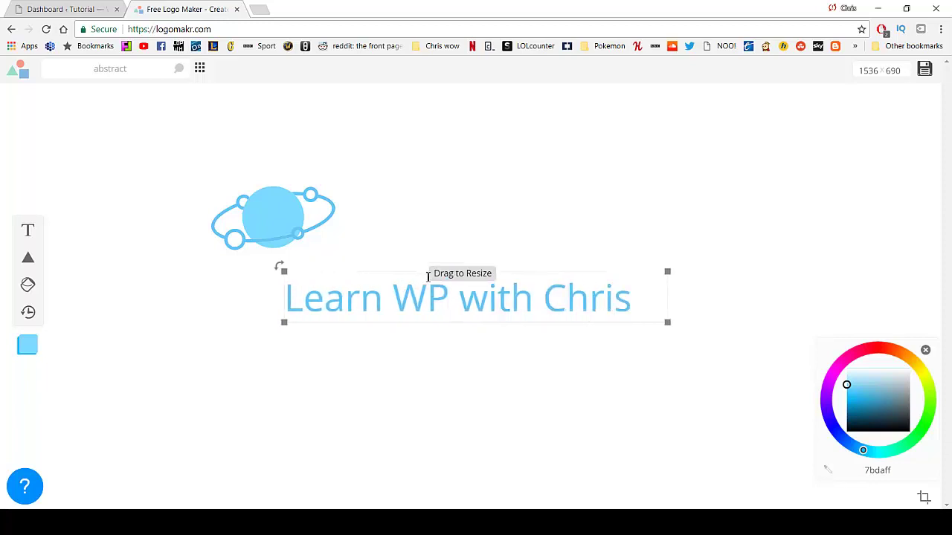
left_click(514, 258)
left_click_drag(515, 287, 341, 266)
Recolour the planet and title dark teal 29657c, then nudge the title slightly upward.
left_click_drag(73, 141, 553, 350)
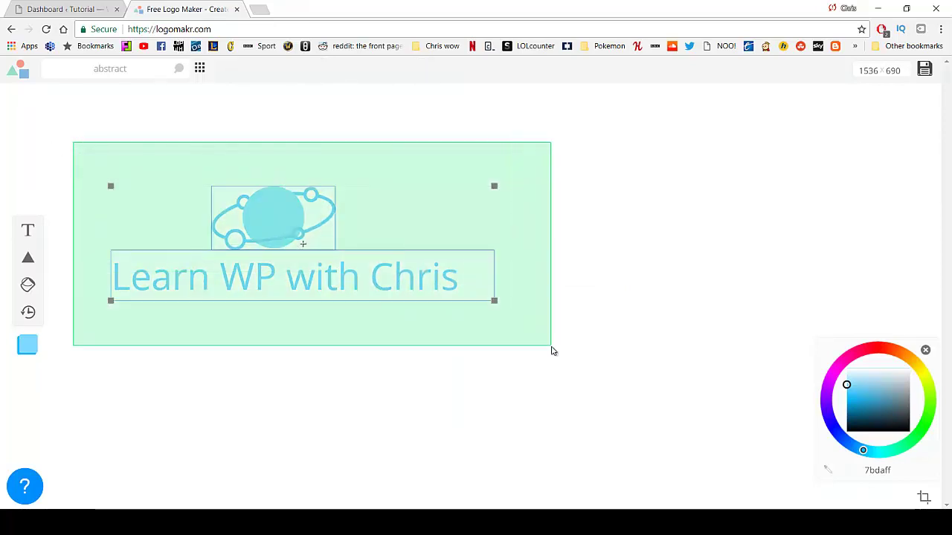
left_click_drag(857, 402, 878, 412)
left_click(469, 281)
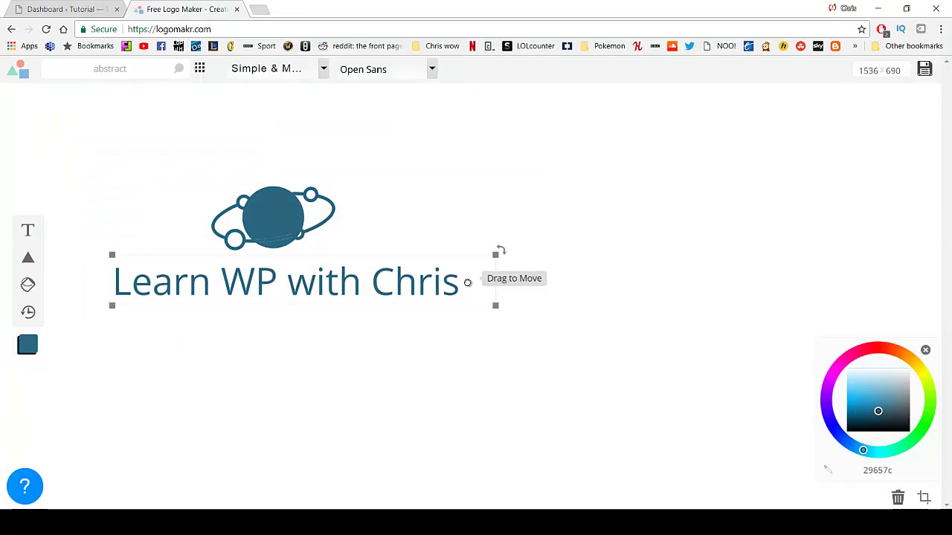
left_click_drag(420, 285, 422, 273)
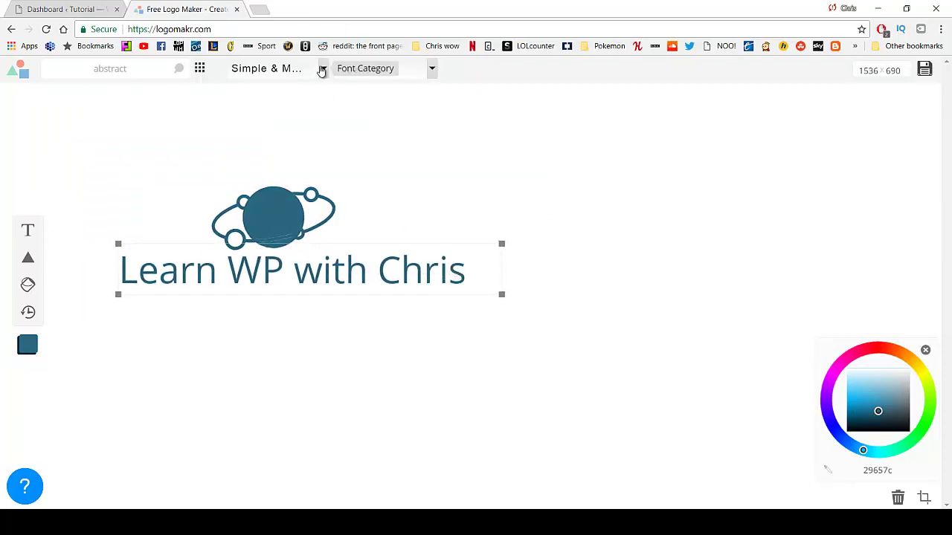
Set the logo text in the Freckle Face font from the Fun & Funky category.
left_click(322, 70)
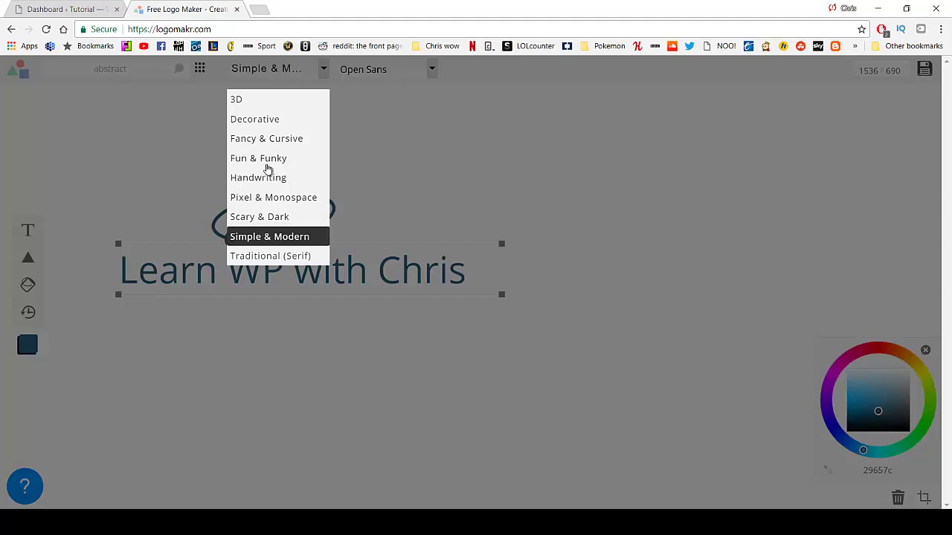
left_click(274, 158)
left_click(425, 69)
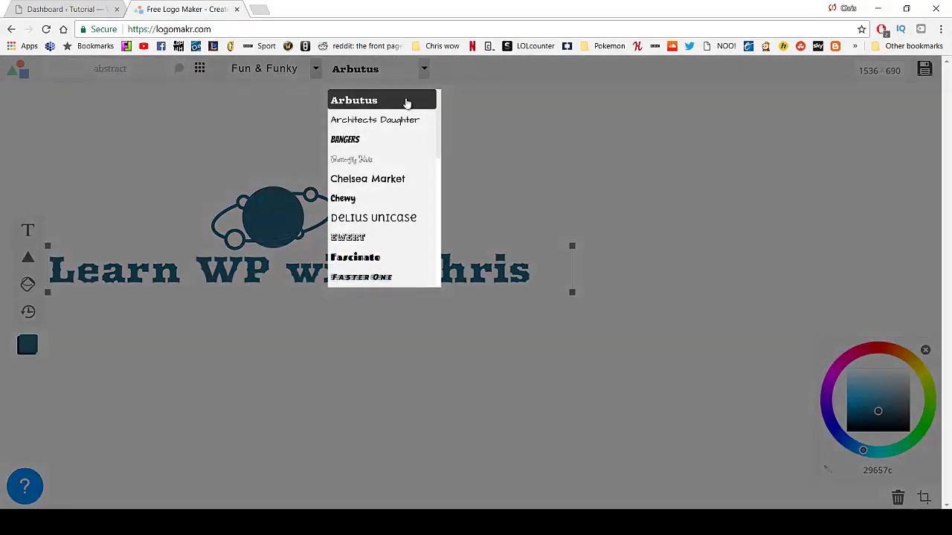
scroll(369, 176, "down", 3)
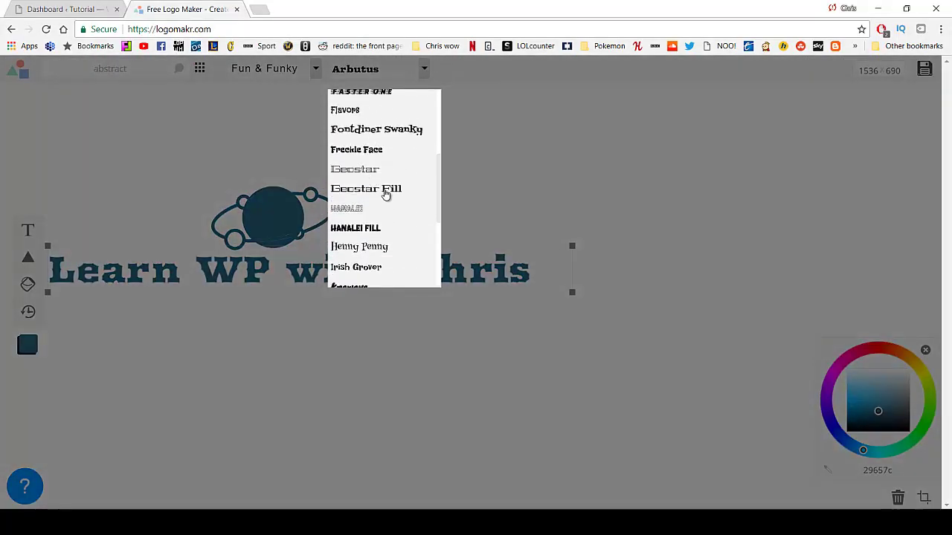
left_click(382, 151)
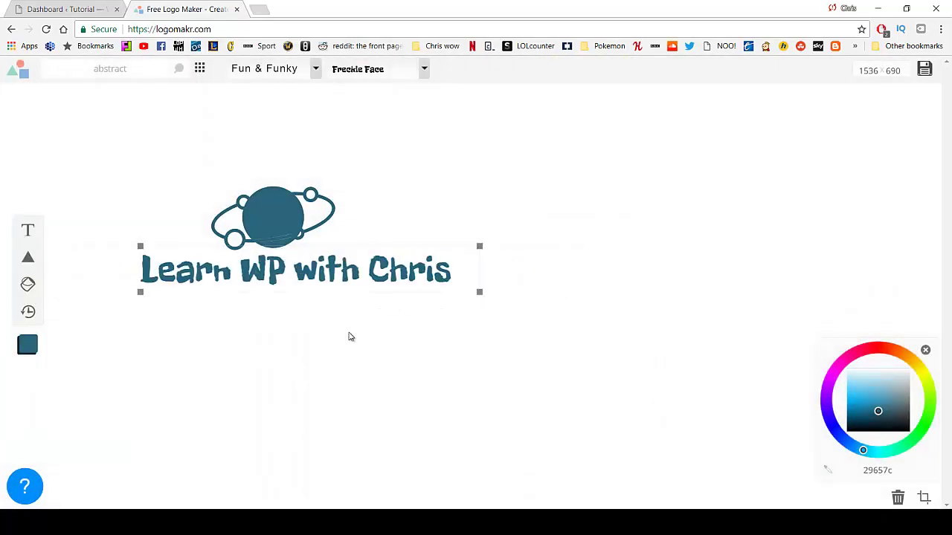
Shift the text slightly left and move the planet right to center above it.
left_click_drag(316, 271, 304, 269)
left_click(412, 213)
left_click_drag(268, 209, 277, 215)
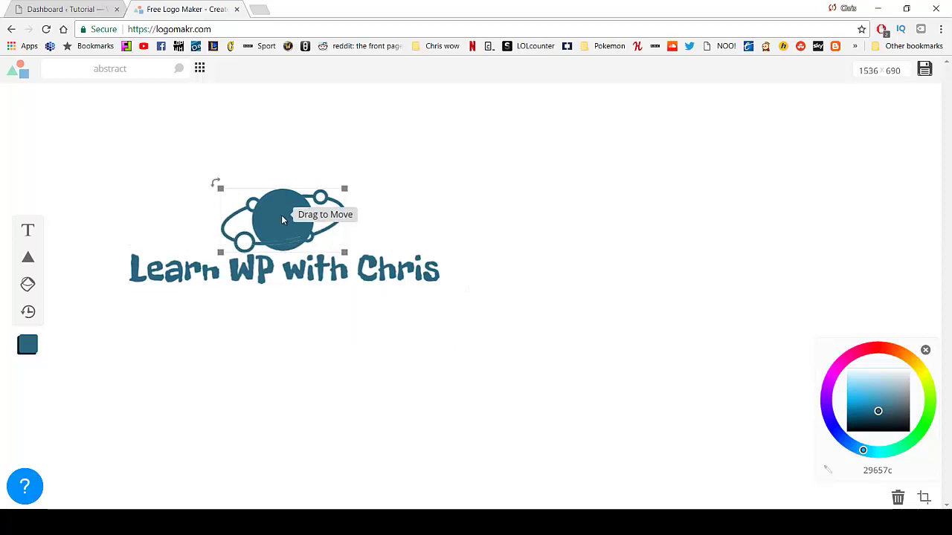
Try the logo in white on a black canvas, then restore the white background.
right_click(539, 264)
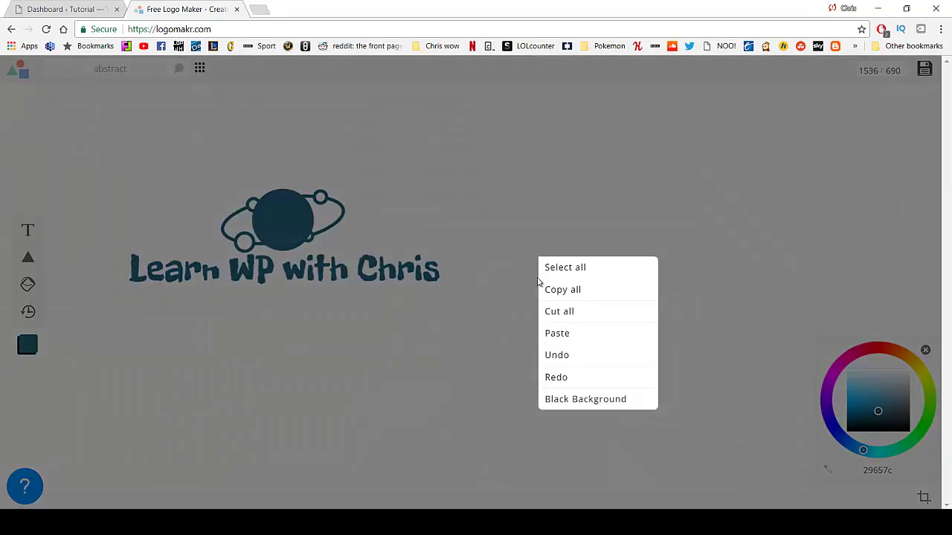
left_click(554, 398)
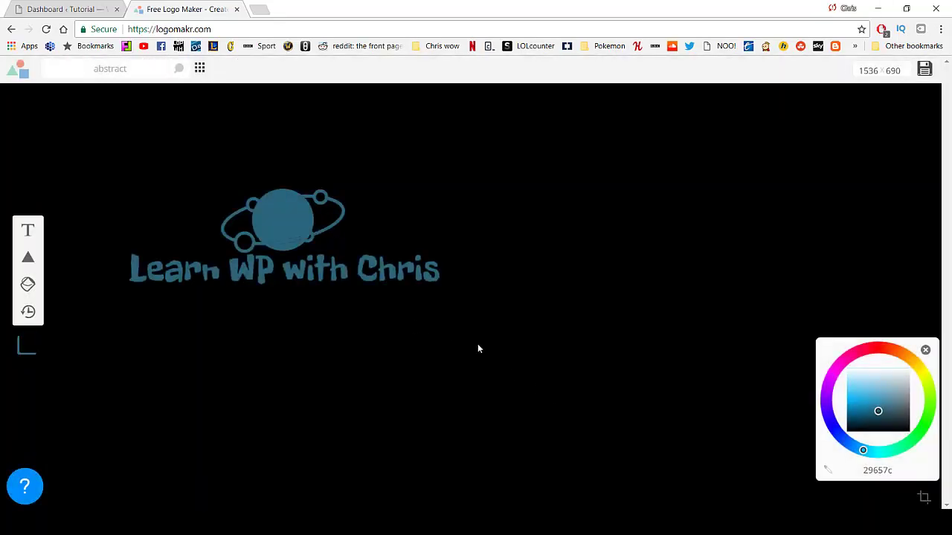
left_click_drag(488, 344, 197, 195)
left_click(865, 367)
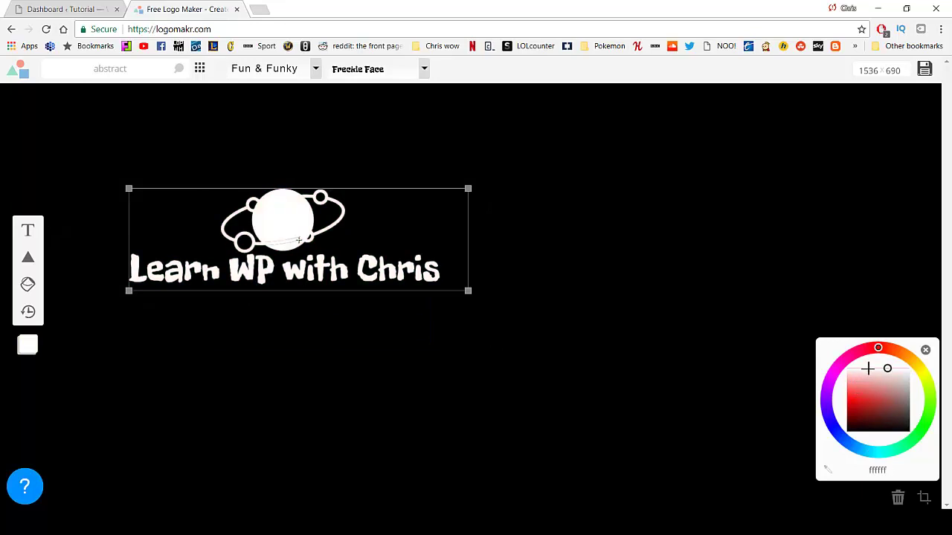
left_click(665, 317)
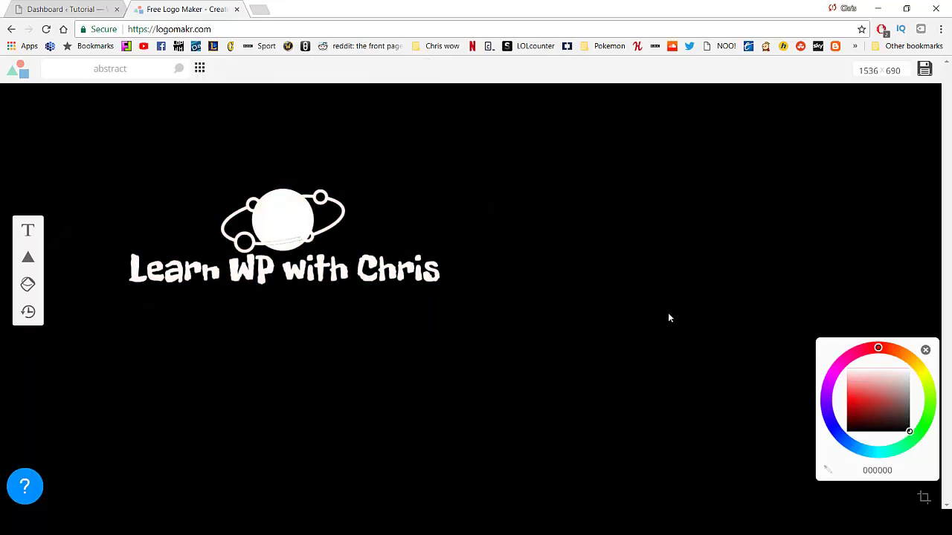
right_click(504, 291)
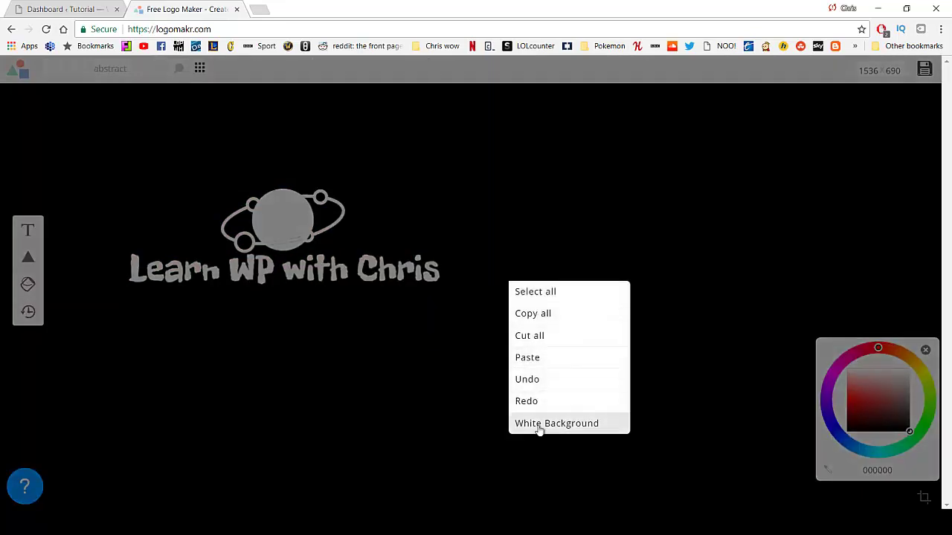
left_click(537, 423)
Recolour the whole logo navy 153568 and bring up the Save Logo download options.
left_click_drag(739, 415, 134, 160)
left_click(839, 433)
left_click_drag(841, 436, 847, 442)
left_click_drag(863, 410, 869, 416)
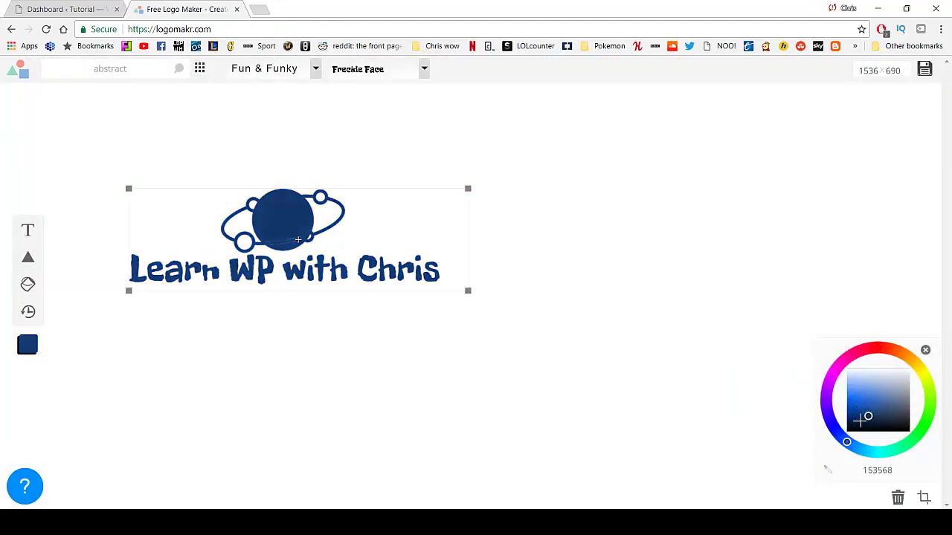
left_click(585, 306)
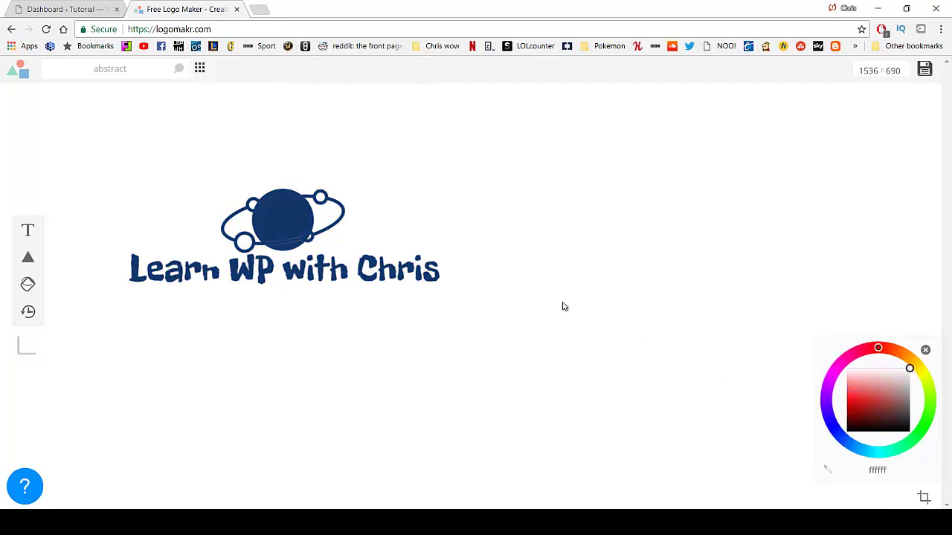
left_click(275, 236)
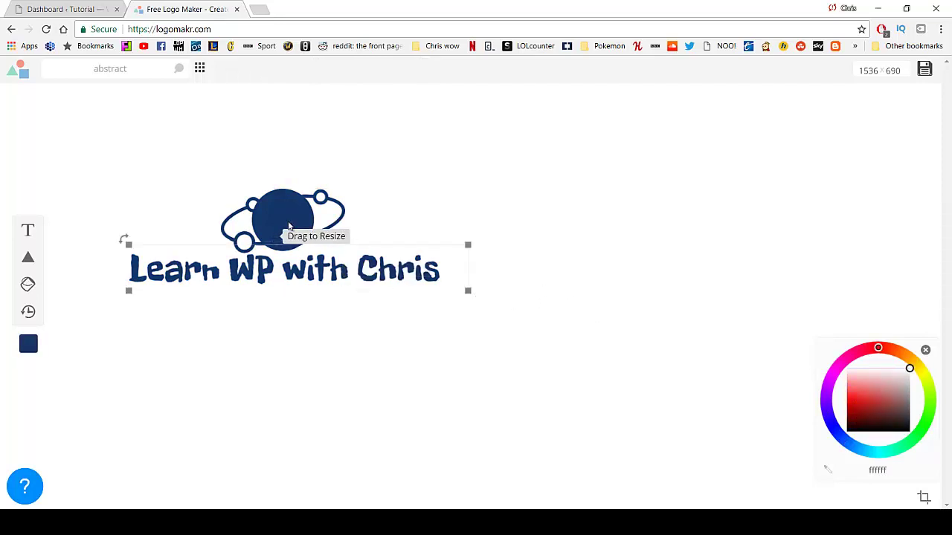
left_click(924, 70)
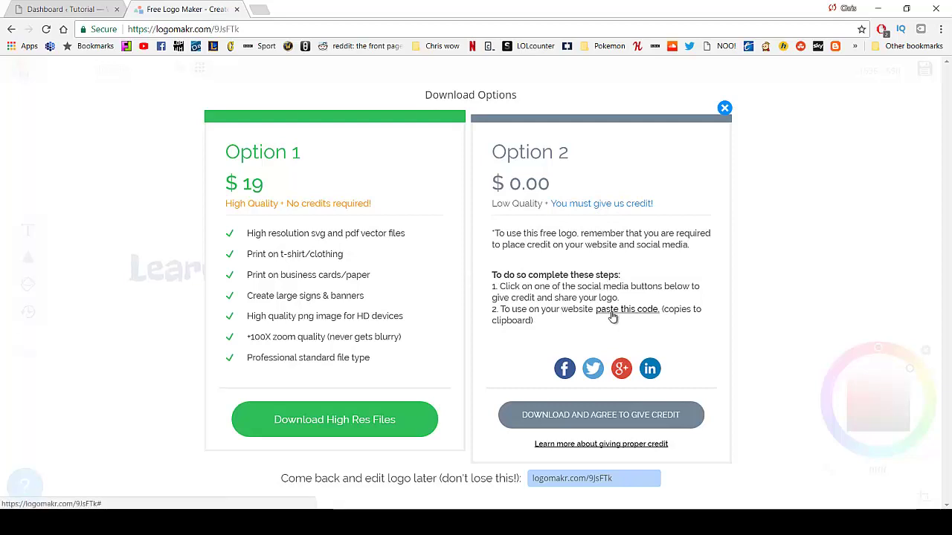
Take the free credited download and save it as Logomakr_9JsFTk.png on the Desktop.
left_click(614, 422)
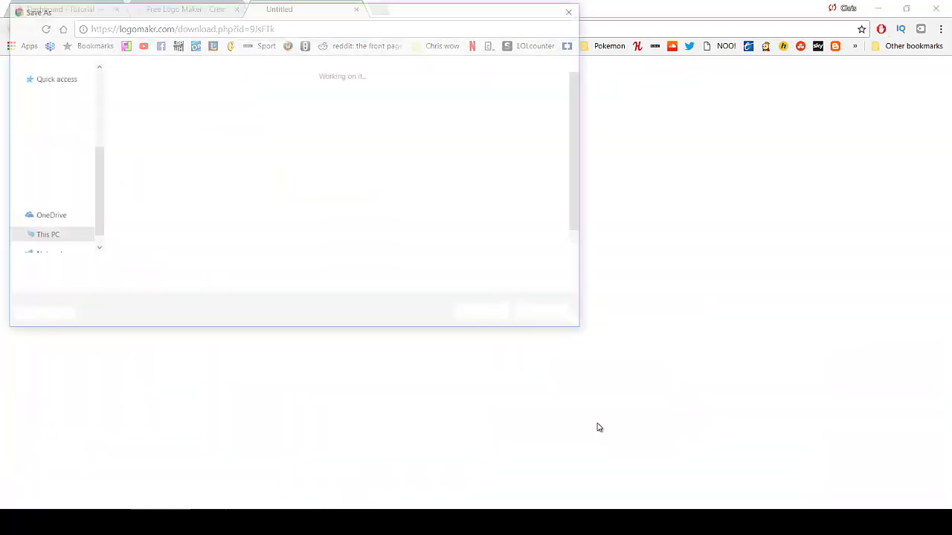
left_click(485, 315)
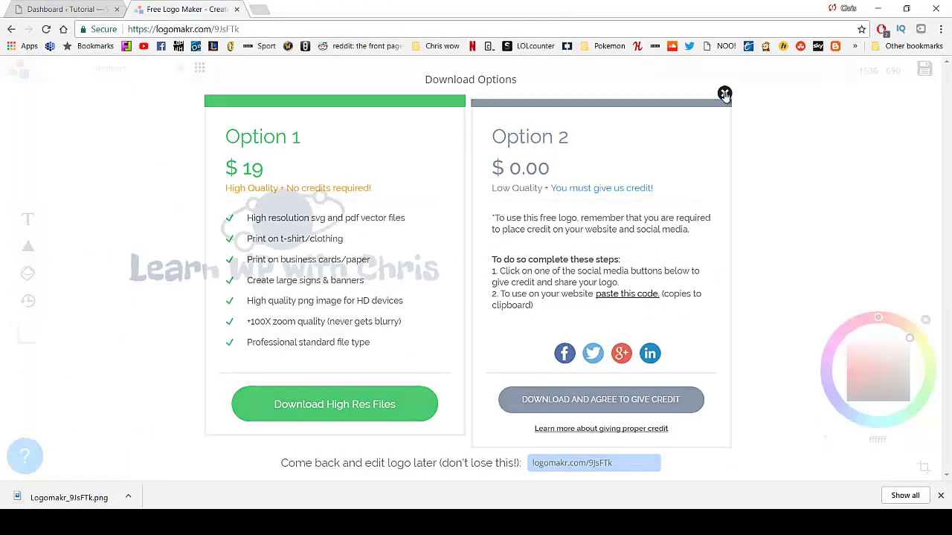
Return to the WordPress Dashboard and launch the Customizer from Appearance > Customize.
left_click(61, 11)
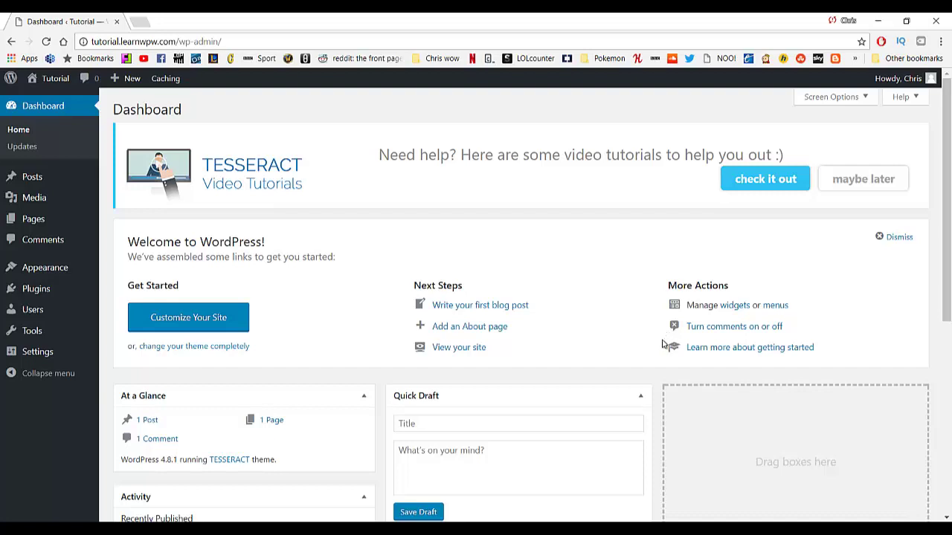
mouse_move(65, 269)
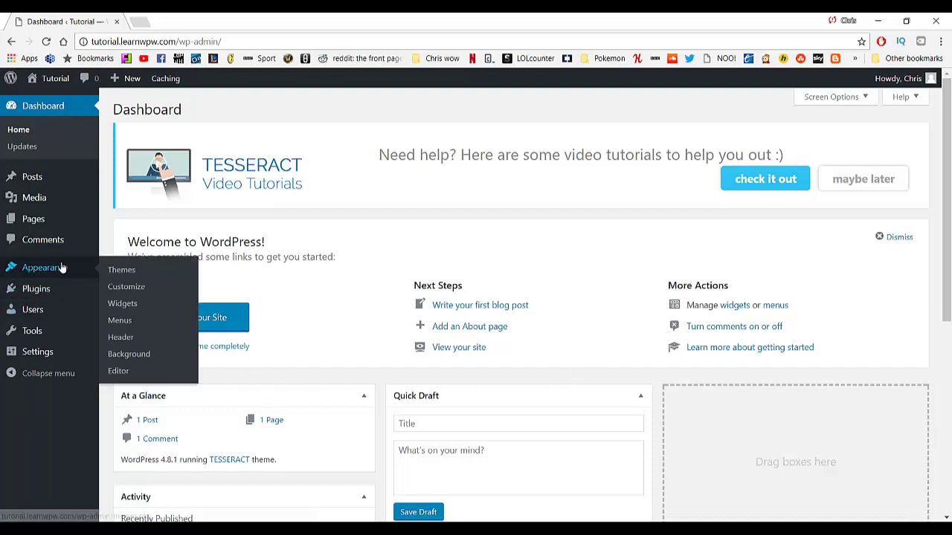
left_click(117, 284)
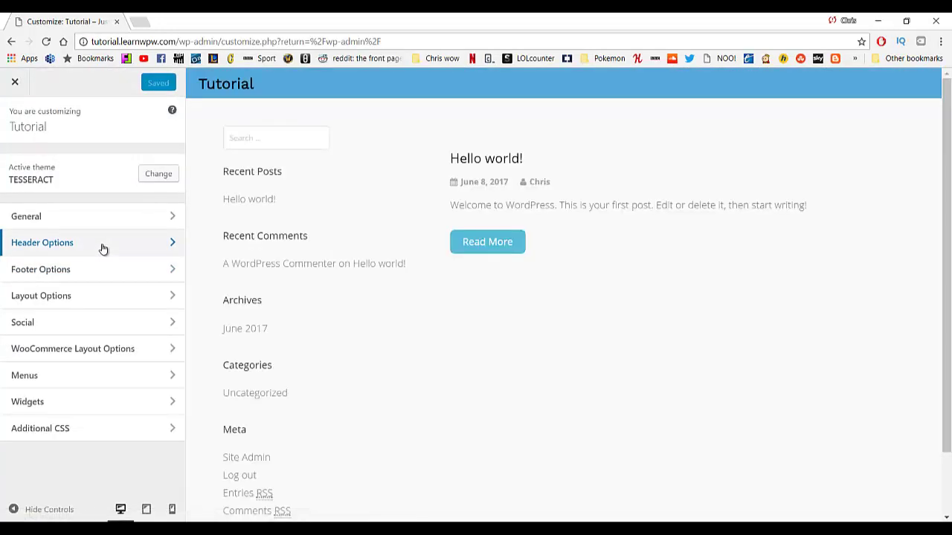
Set the Tesseract header logo type to Image, using logo1 from the media library.
left_click(102, 249)
left_click(170, 217)
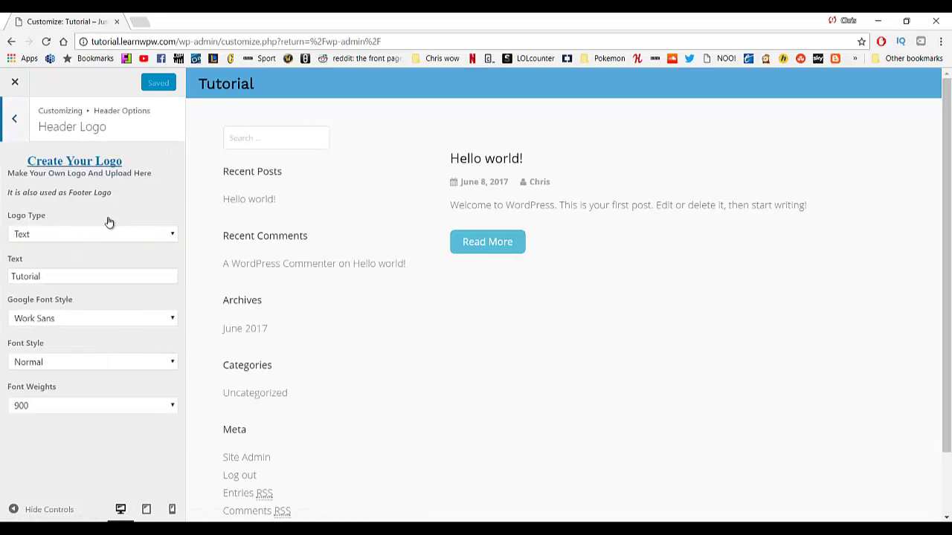
left_click(53, 235)
left_click(29, 249)
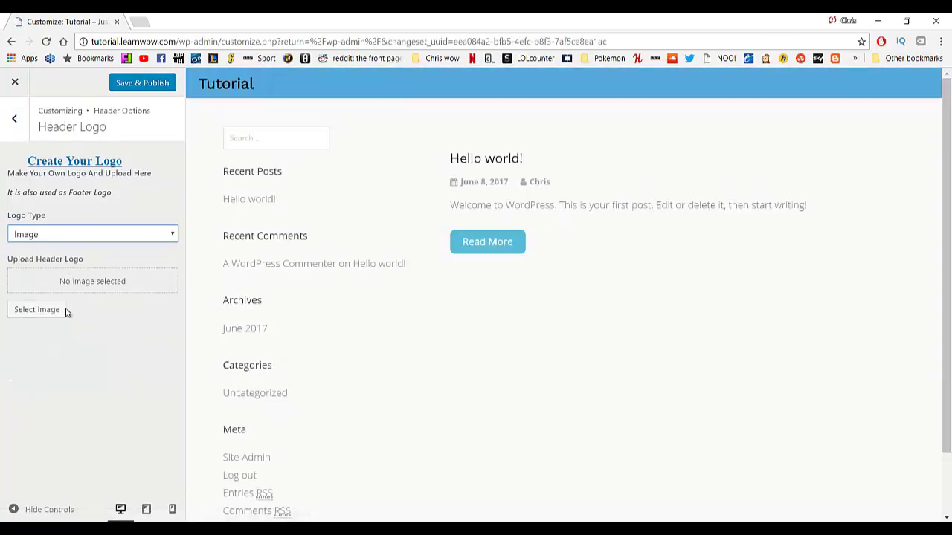
left_click(52, 313)
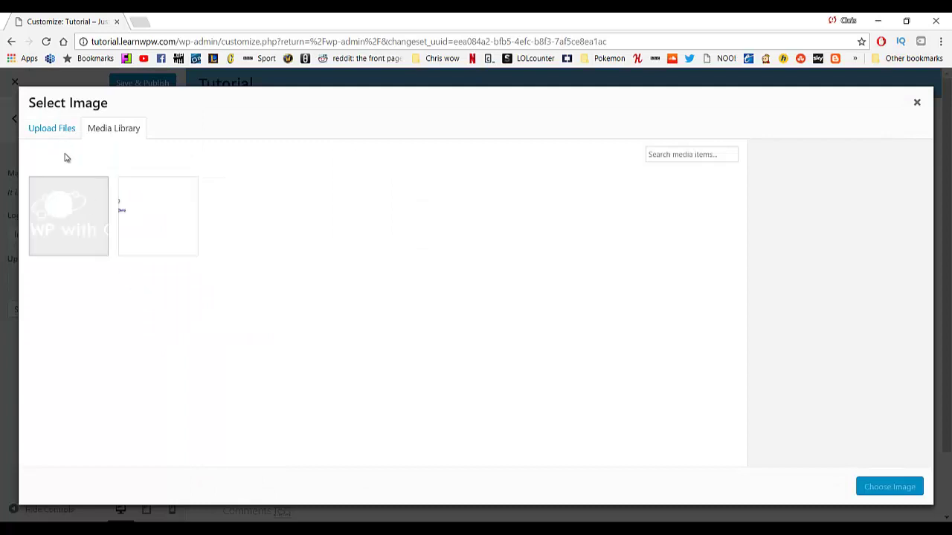
left_click(84, 221)
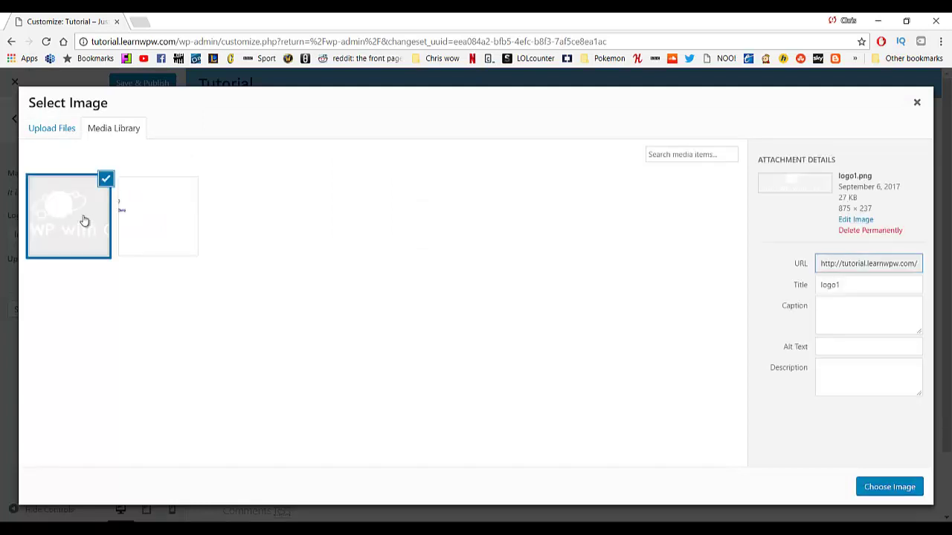
left_click(888, 488)
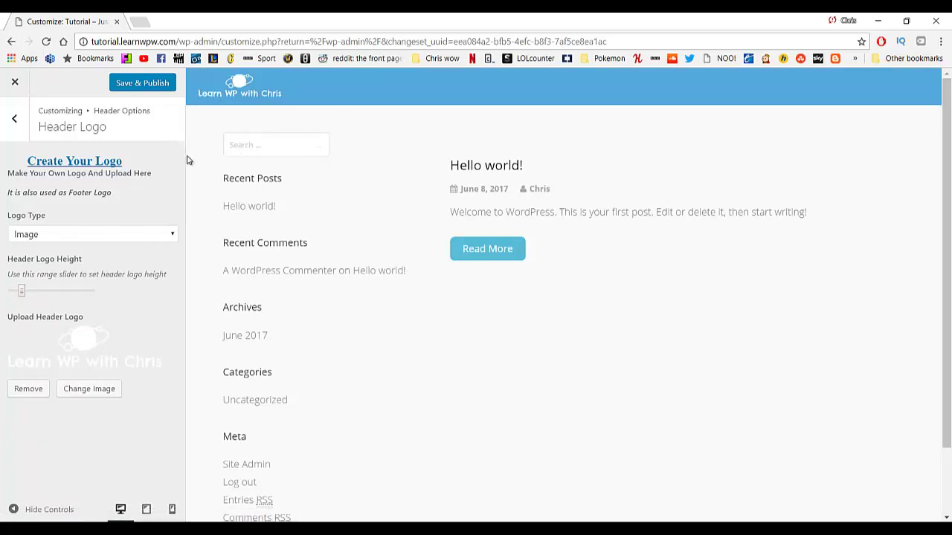
Save & Publish the header logo and close the Customizer back to the Dashboard.
left_click(134, 83)
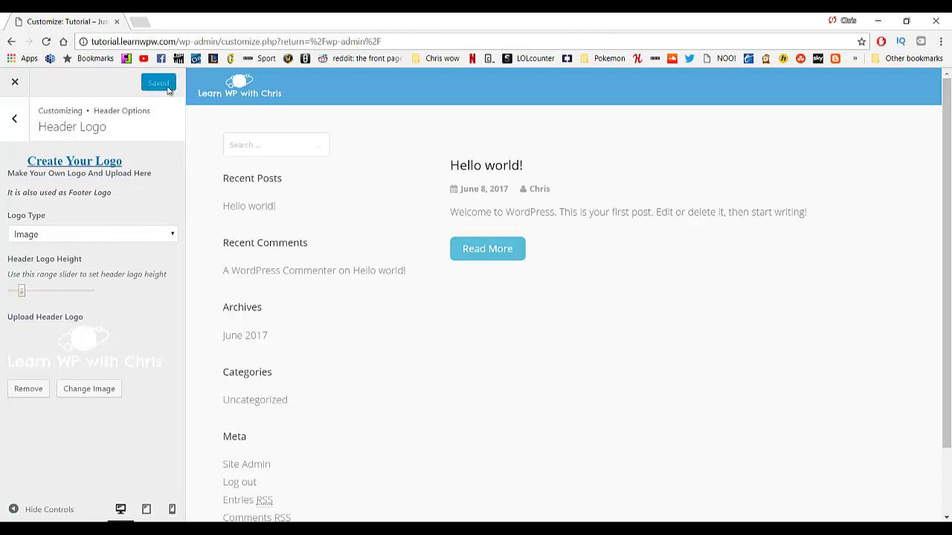
left_click(13, 85)
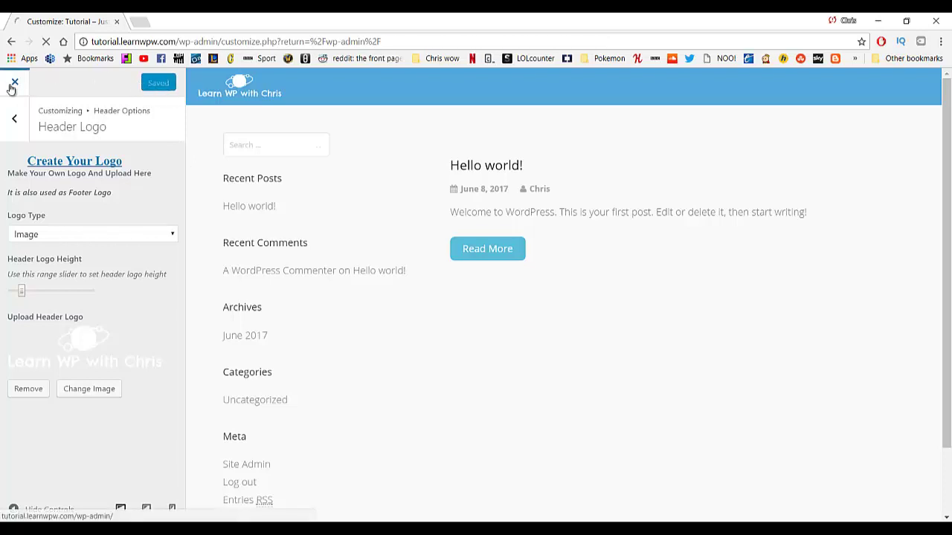
mouse_move(49, 98)
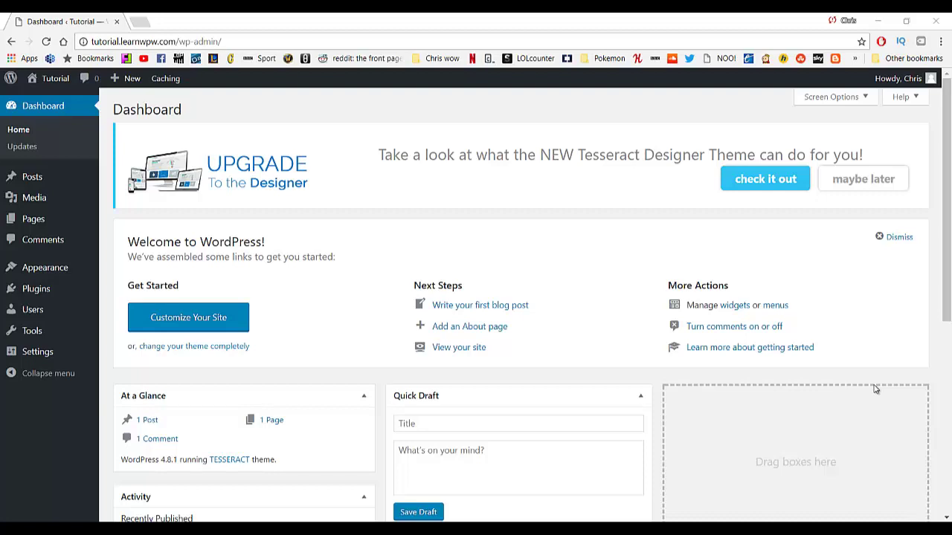
Move the Sample Page to the Trash, then delete it permanently from the Trash view.
mouse_move(47, 223)
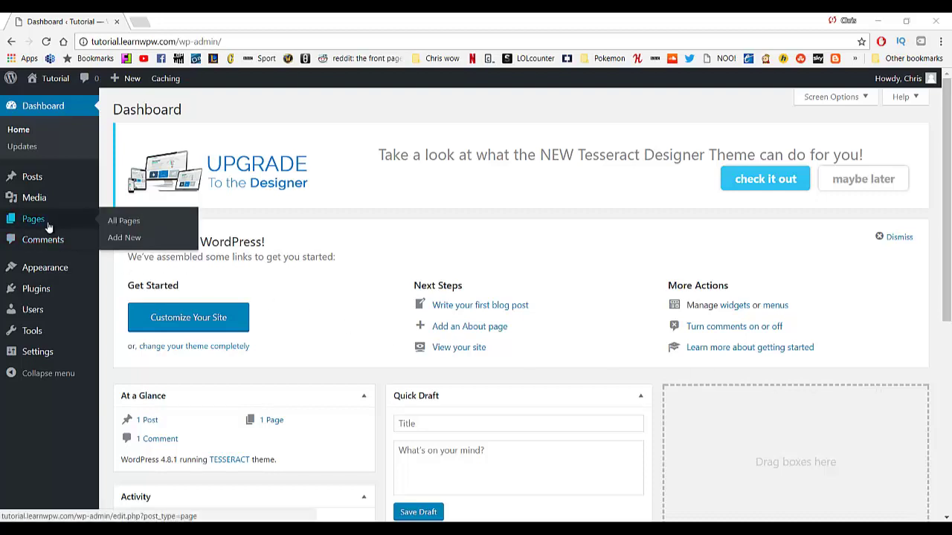
left_click(141, 224)
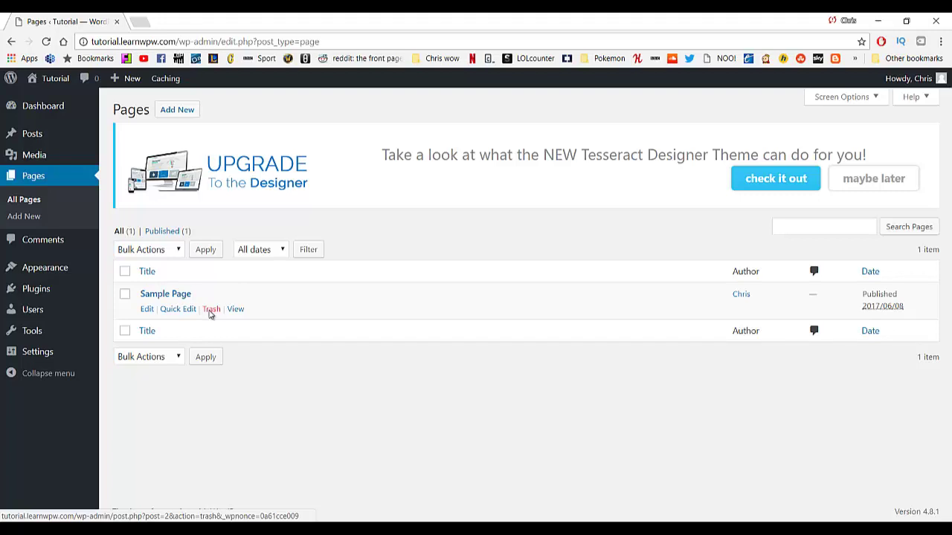
left_click(210, 314)
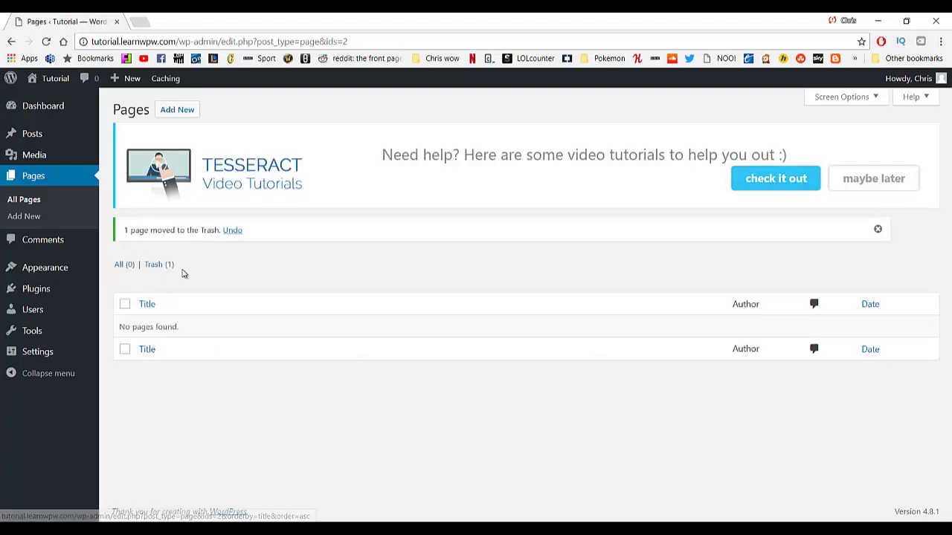
left_click(155, 271)
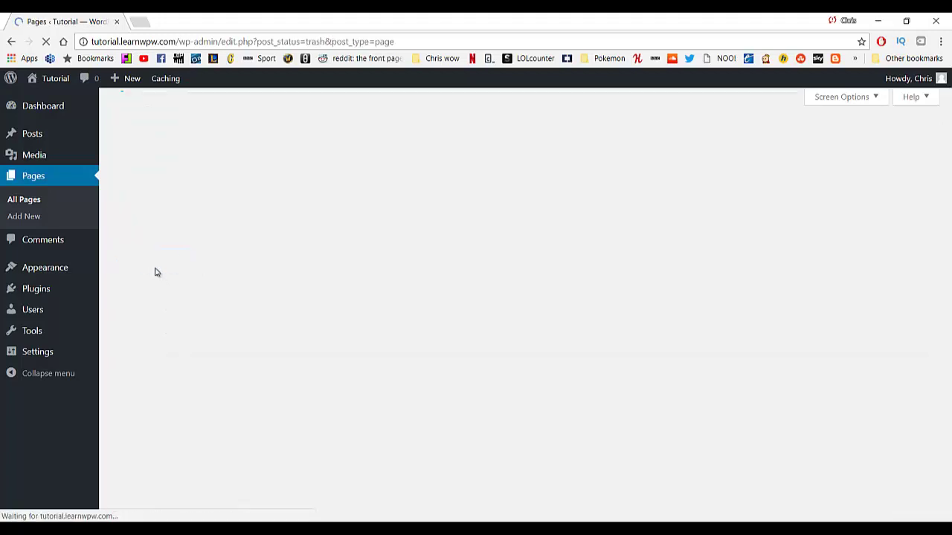
mouse_move(137, 295)
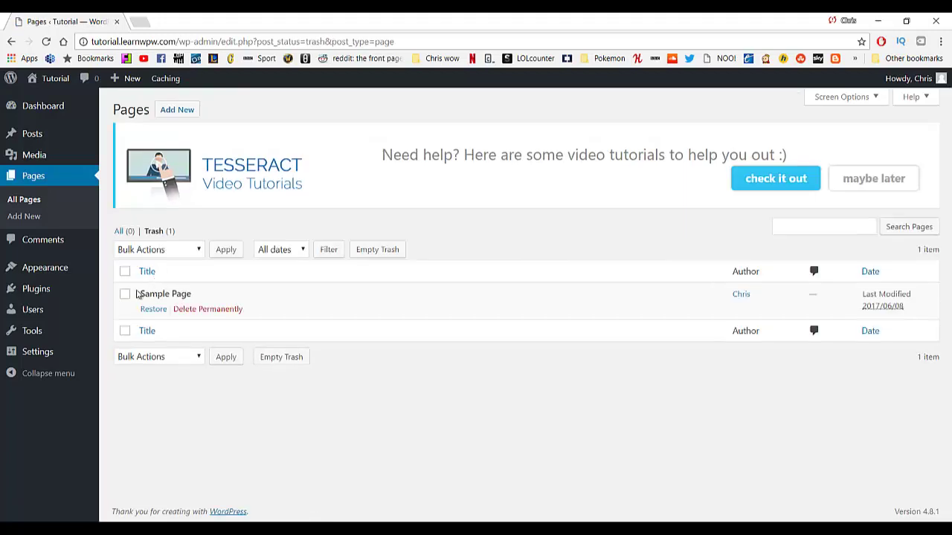
left_click(195, 310)
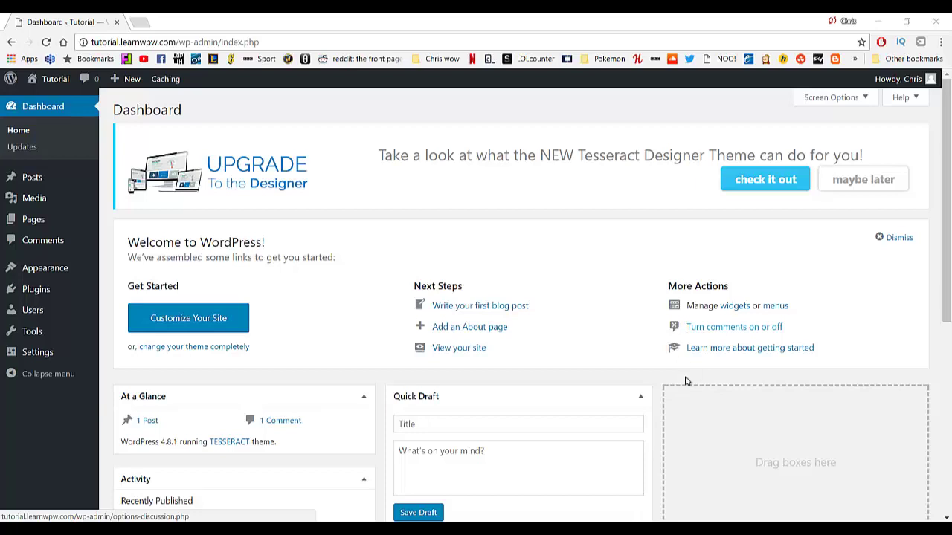
Create a new page titled 'About'.
mouse_move(31, 227)
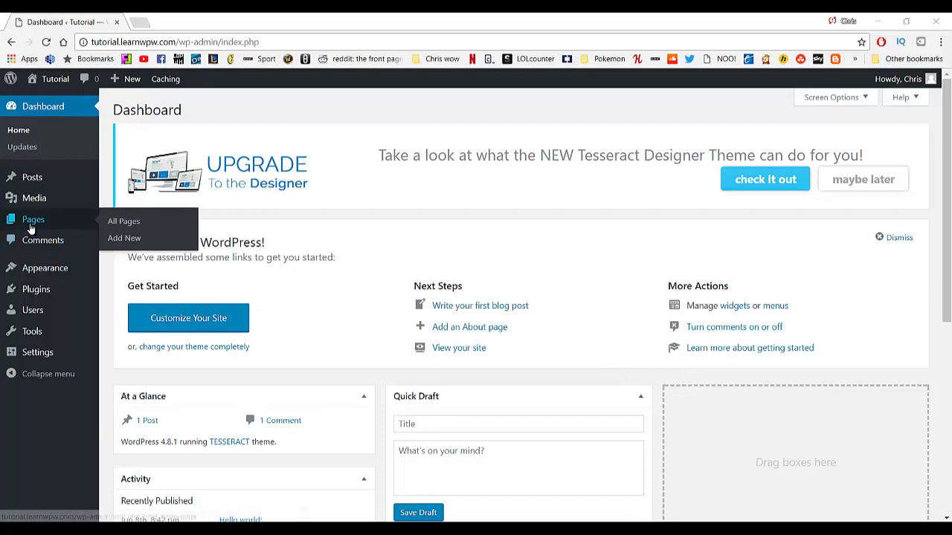
left_click(121, 241)
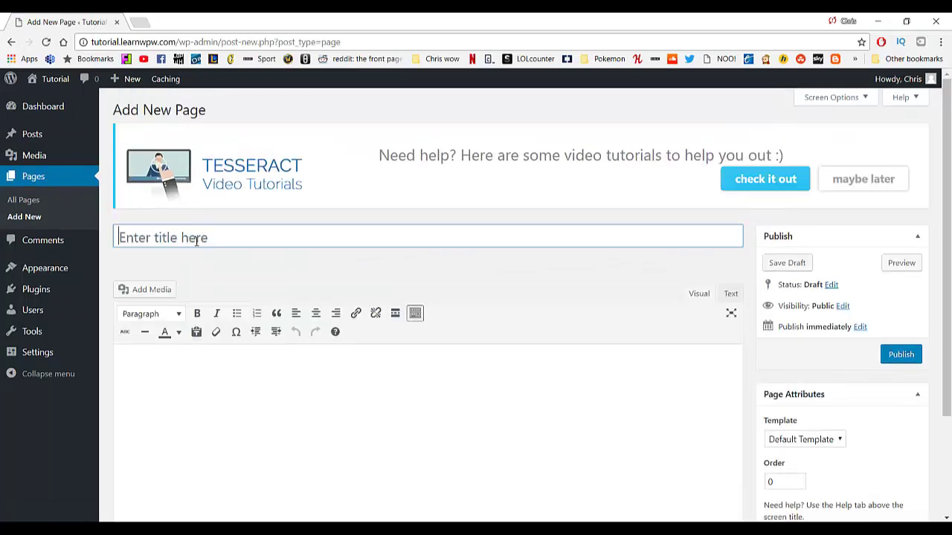
left_click(198, 243)
type("About")
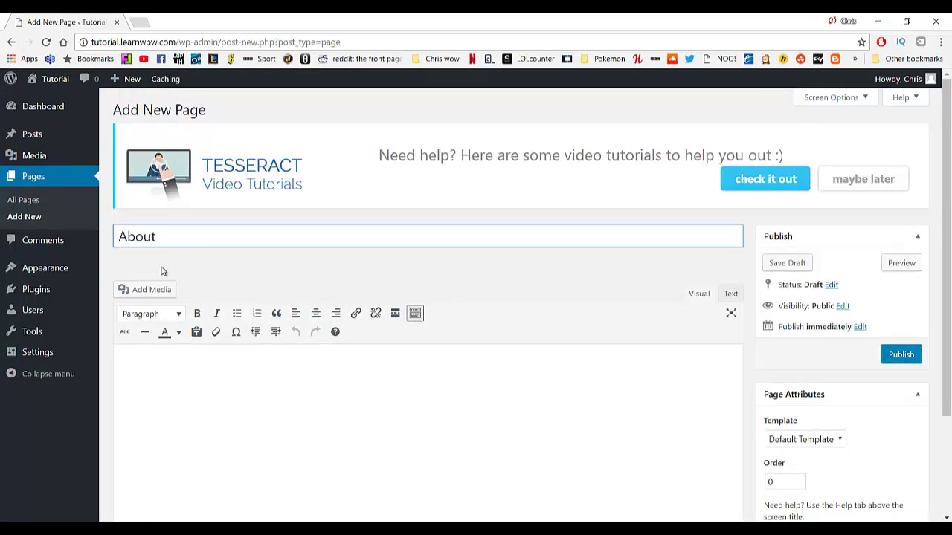
Paste the Lorem Ipsum article into the About page body in the Visual editor.
scroll(334, 280, "down", 2)
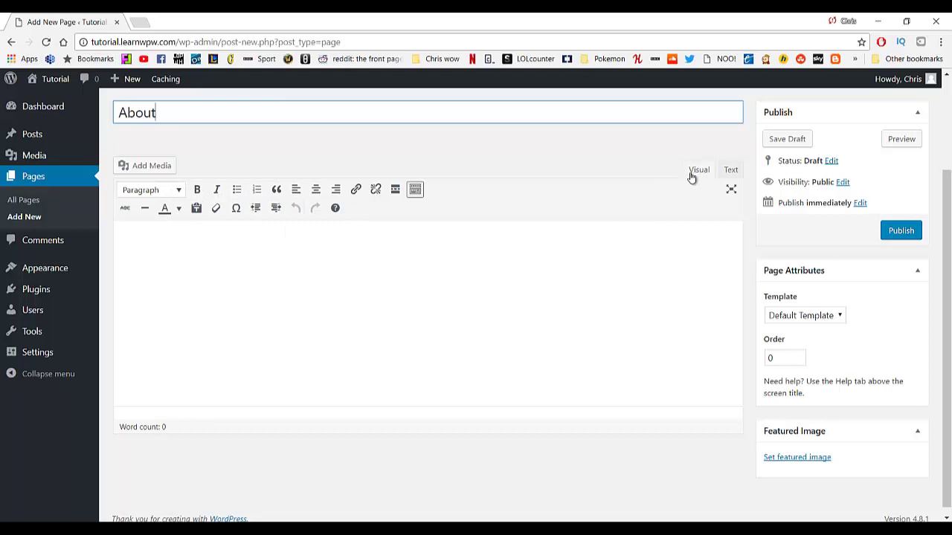
left_click(729, 170)
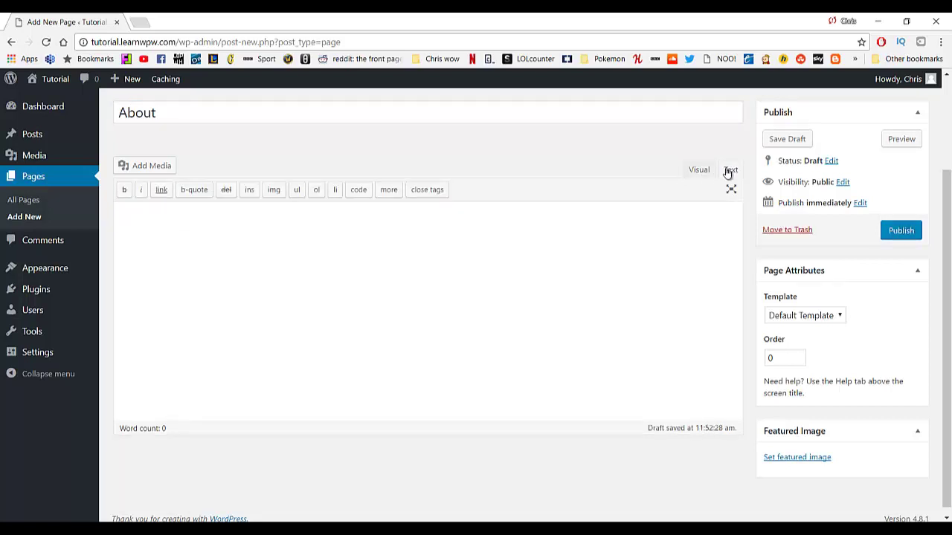
left_click(701, 172)
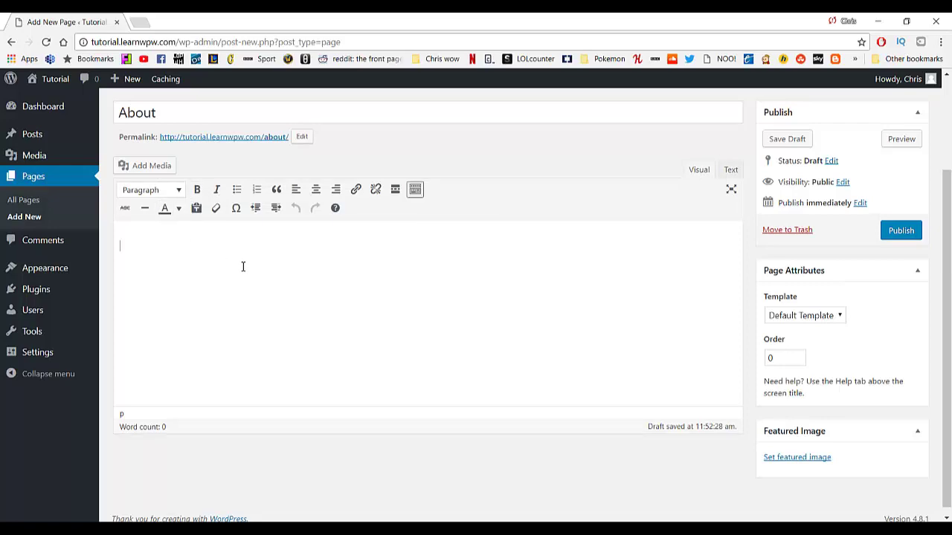
key("ctrl+v")
scroll(334, 285, "up", 10)
scroll(301, 299, "down", 1)
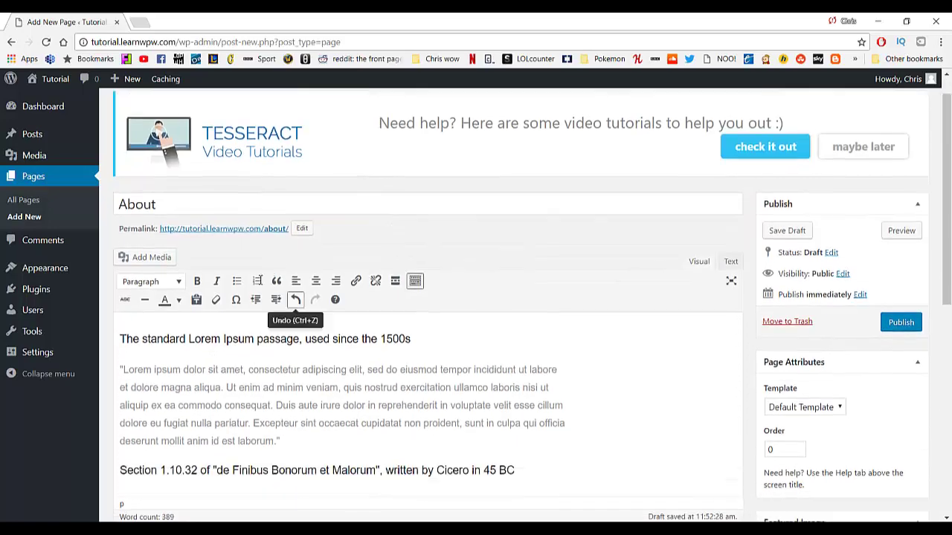
left_click_drag(439, 307, 192, 309)
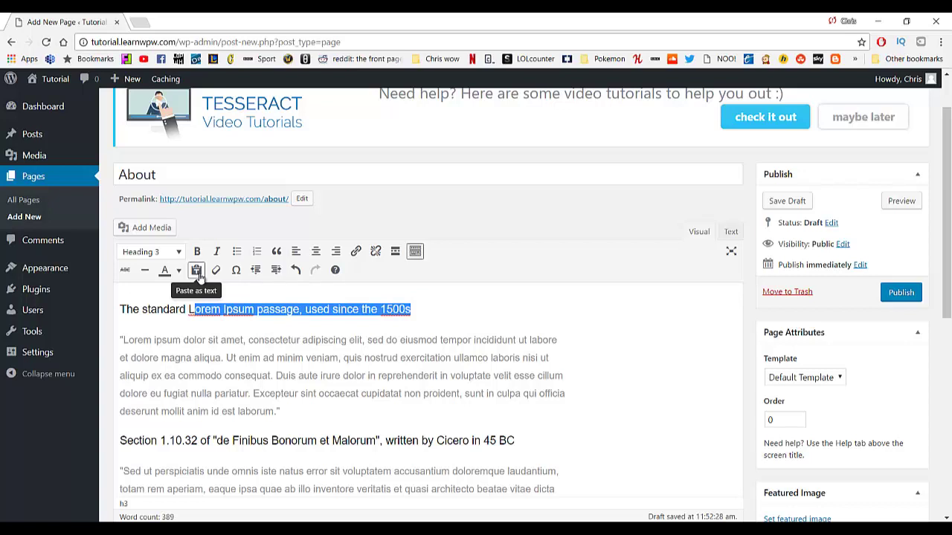
left_click(338, 325)
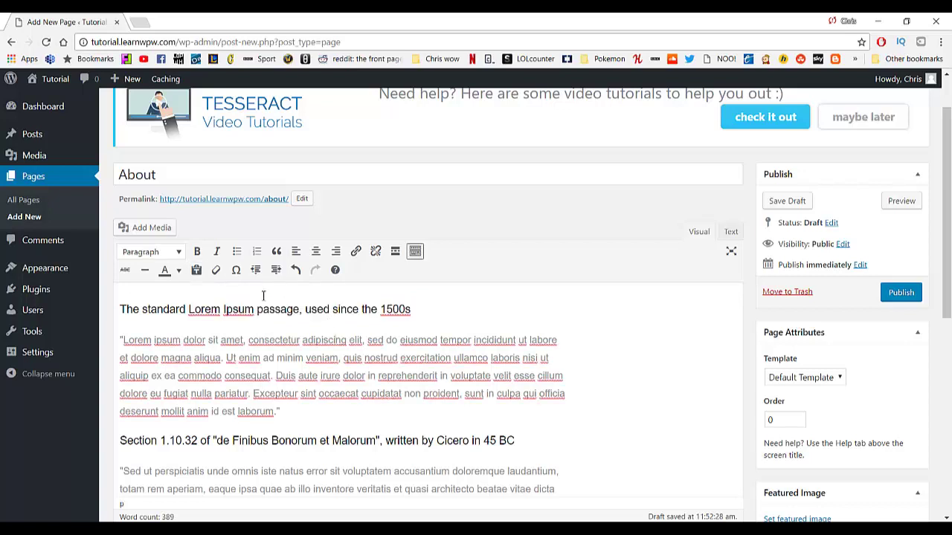
scroll(254, 283, "down", 1)
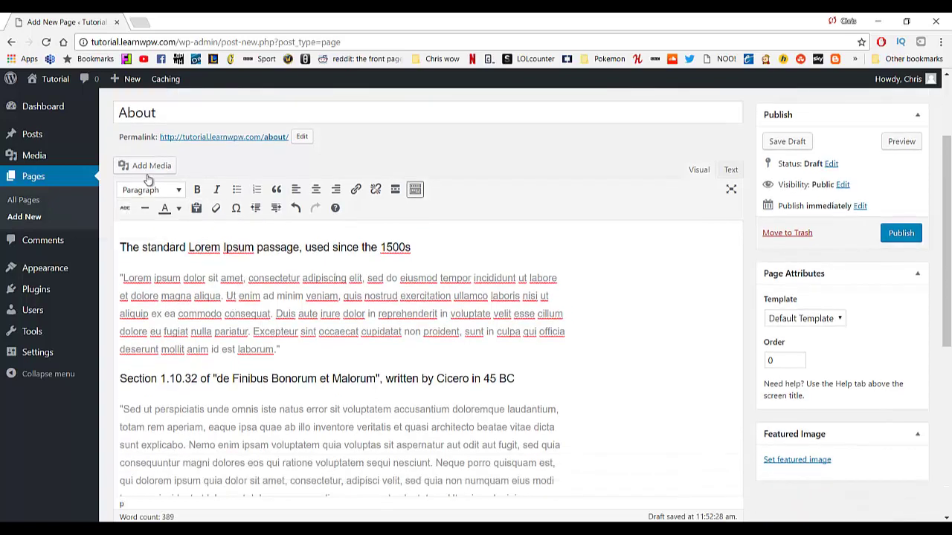
Insert the business.jpg photo and place it in the paragraph after 'totam rem aperiam'.
left_click(346, 351)
key("Return")
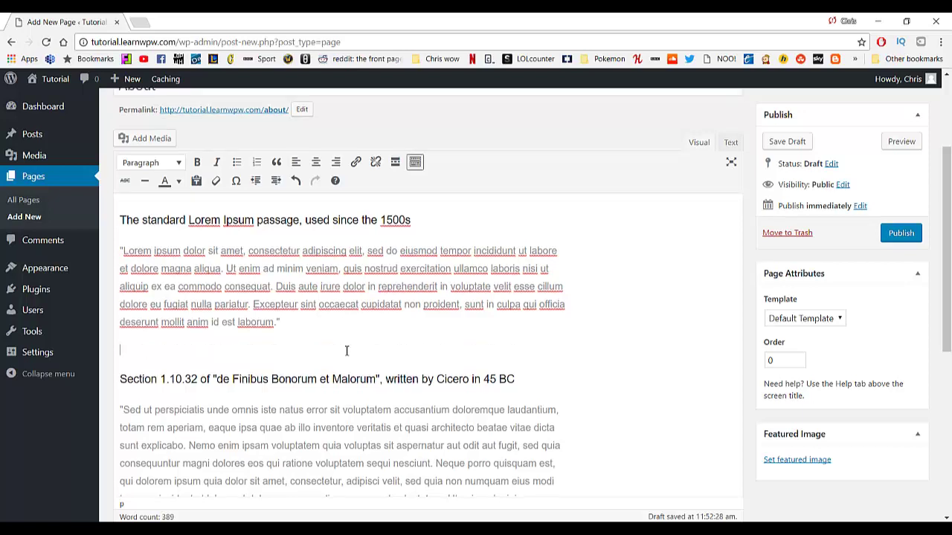
left_click(146, 142)
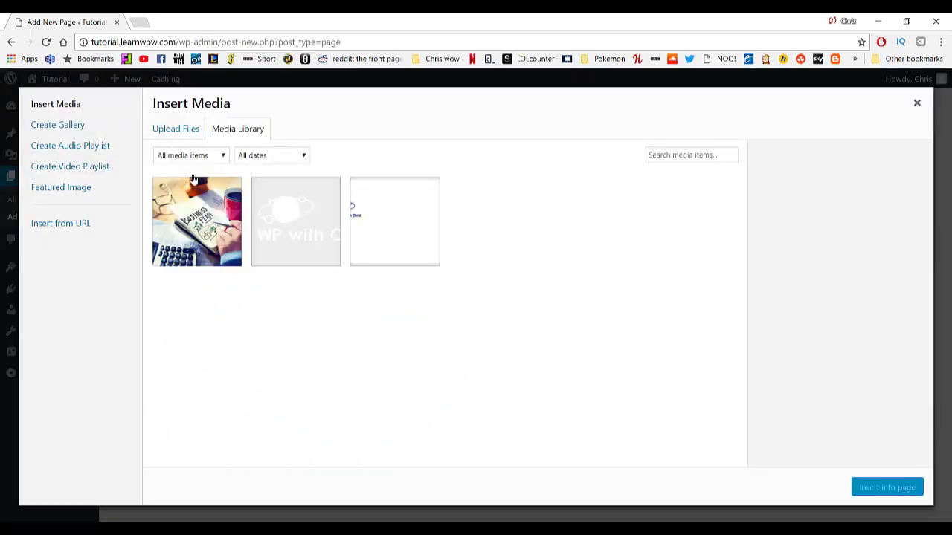
left_click(206, 202)
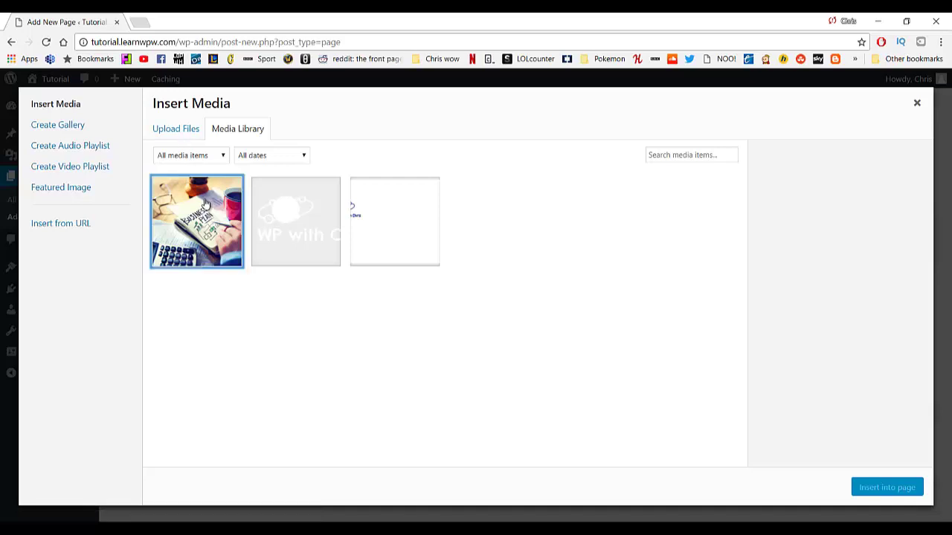
scroll(853, 437, "down", 1)
scroll(853, 436, "down", 1)
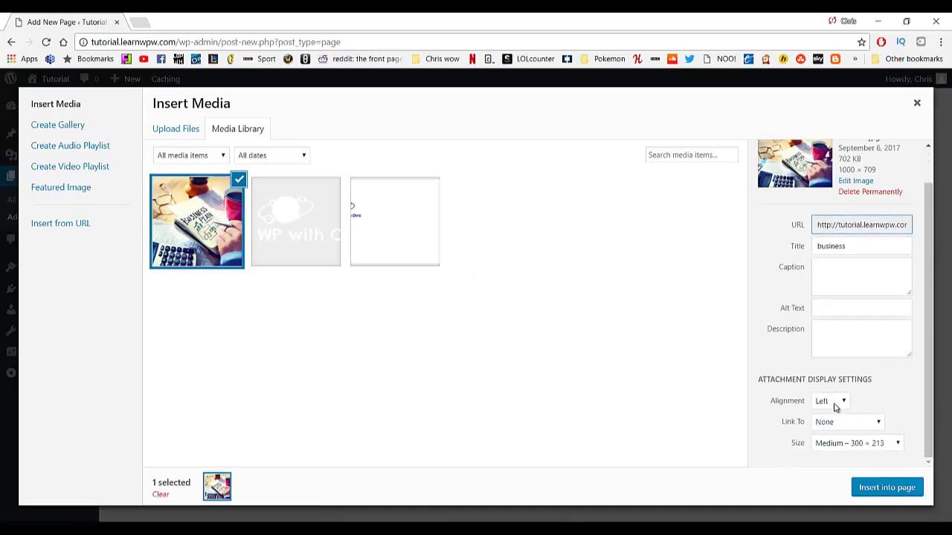
left_click(875, 489)
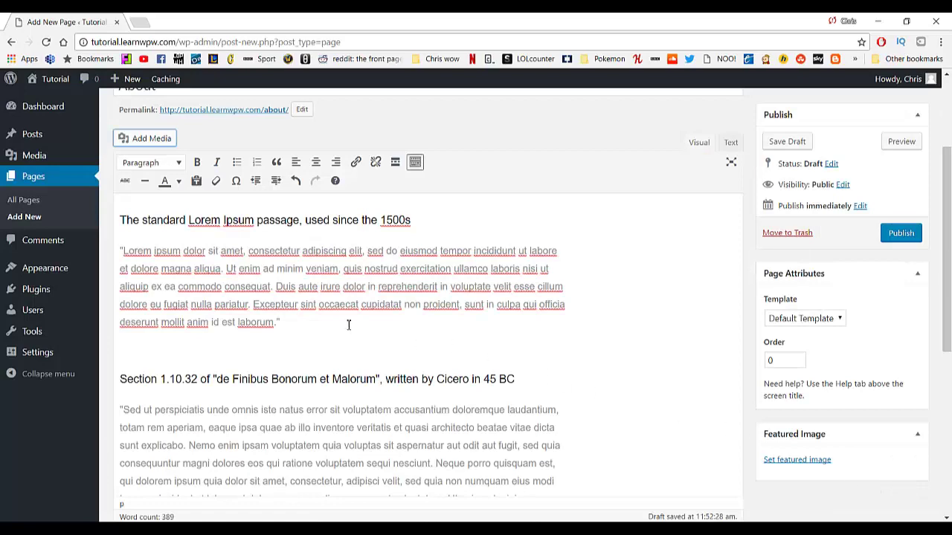
scroll(226, 237, "down", 3)
left_click_drag(225, 237, 203, 356)
scroll(585, 325, "up", 1)
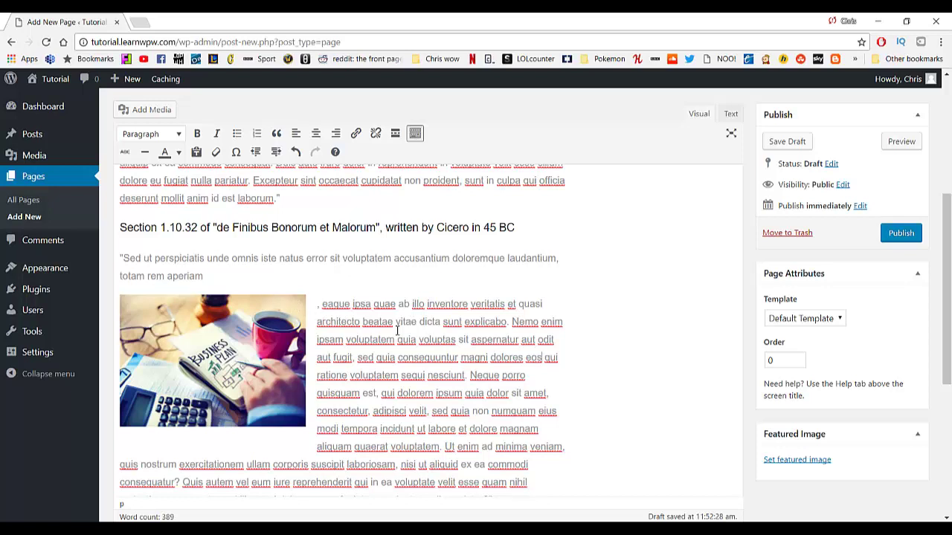
Set the About page template to Full Width Page and publish it.
left_click(800, 320)
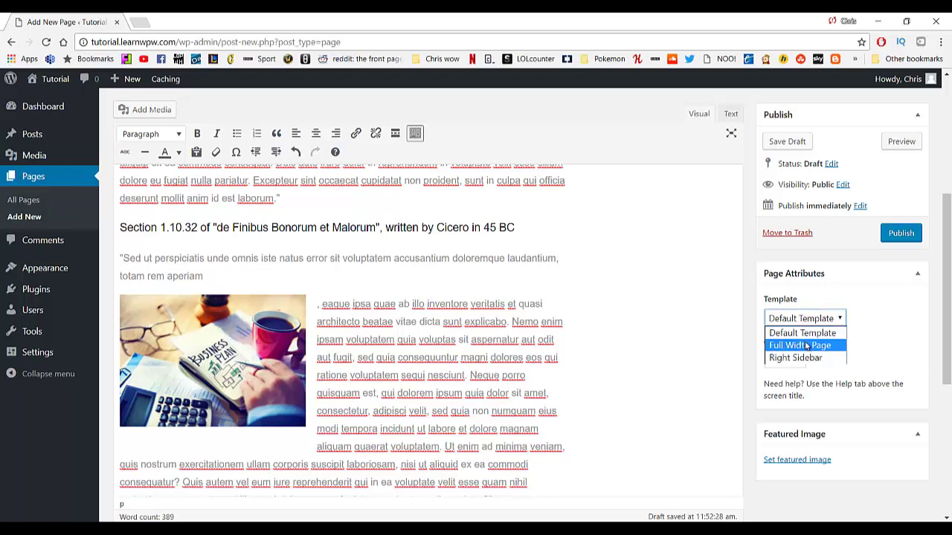
left_click(806, 346)
scroll(559, 304, "up", 3)
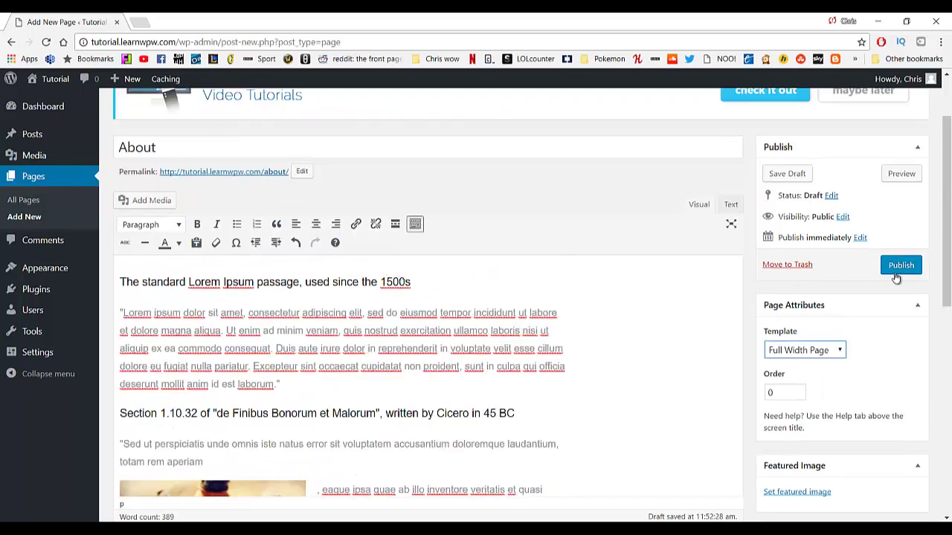
left_click(896, 275)
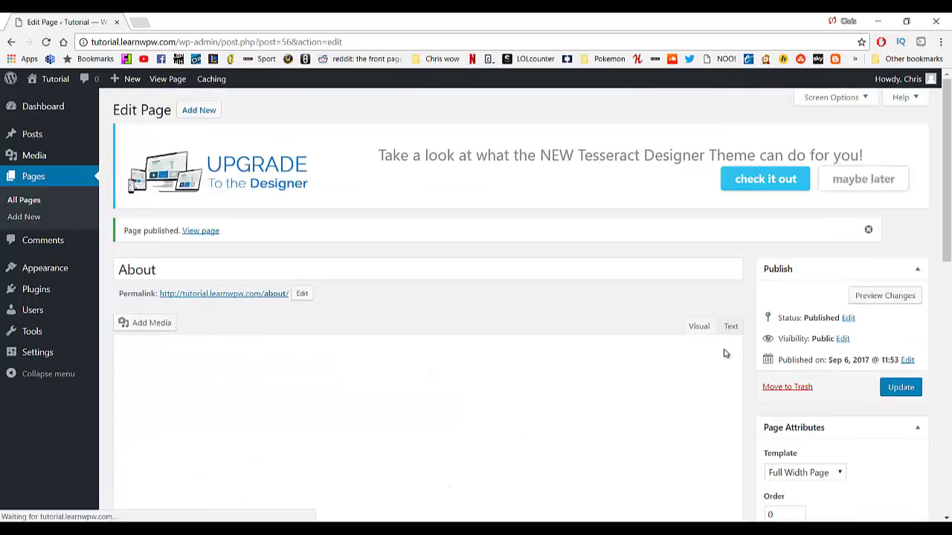
Preview the About page on the live site, then go back to the admin Dashboard.
left_click(880, 299)
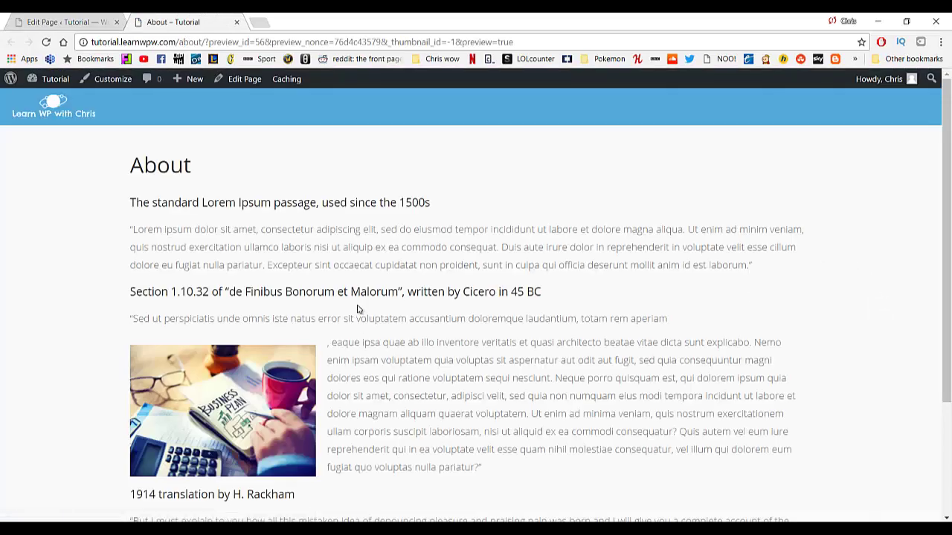
scroll(362, 312, "down", 3)
scroll(362, 316, "up", 3)
mouse_move(62, 84)
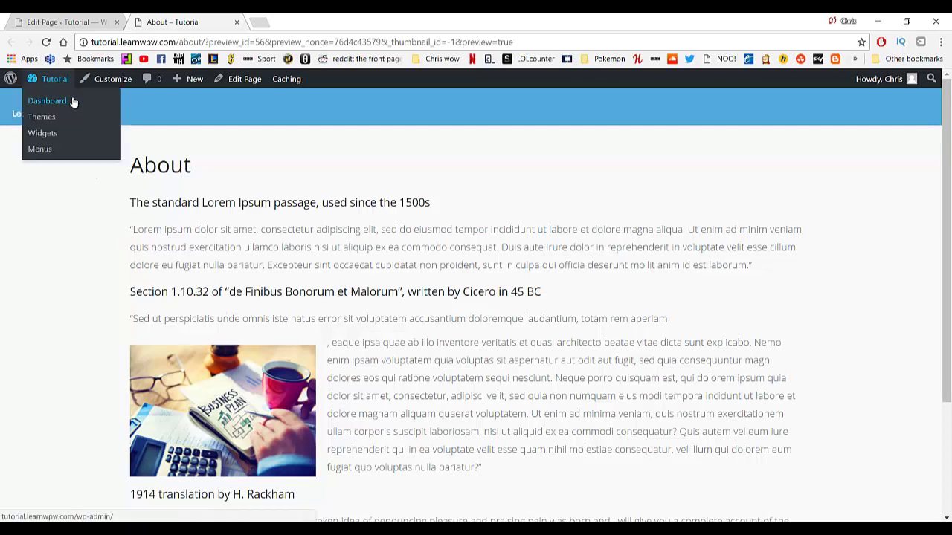
left_click(71, 101)
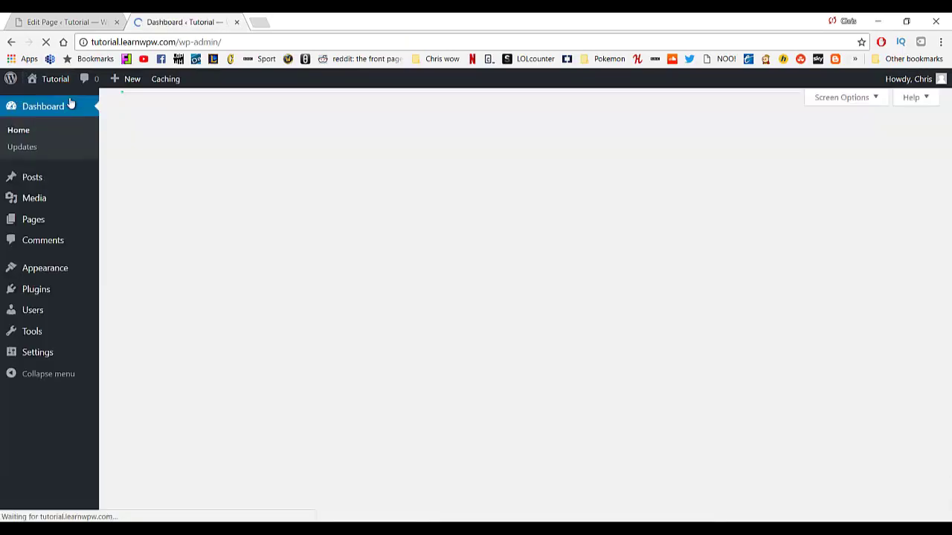
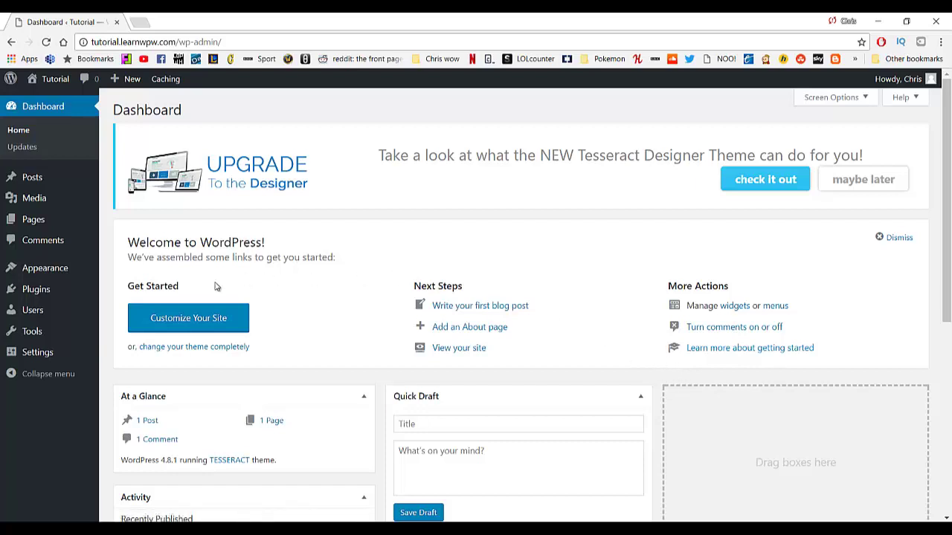
Search Add New Plugins for 'beaver builder', then install and activate WordPress Page Builder – Beaver Builder.
mouse_move(54, 290)
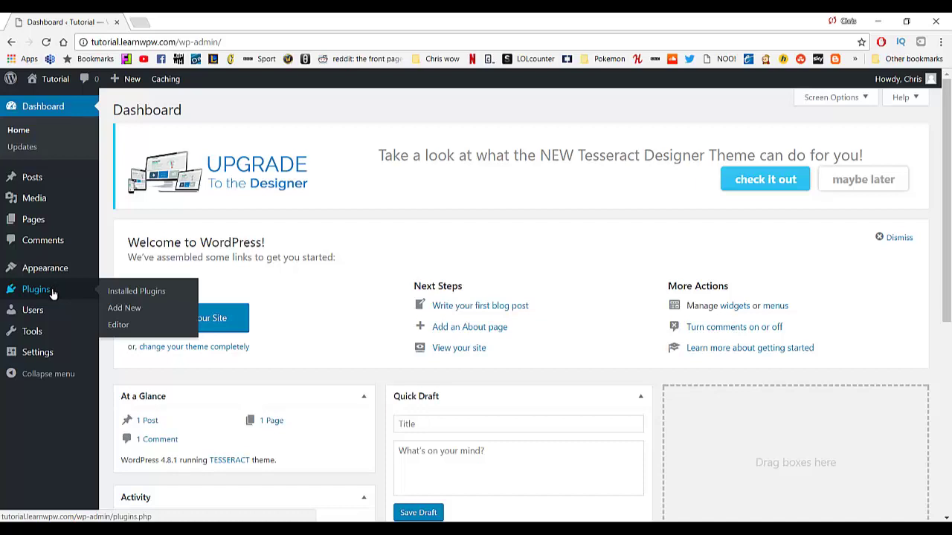
left_click(120, 309)
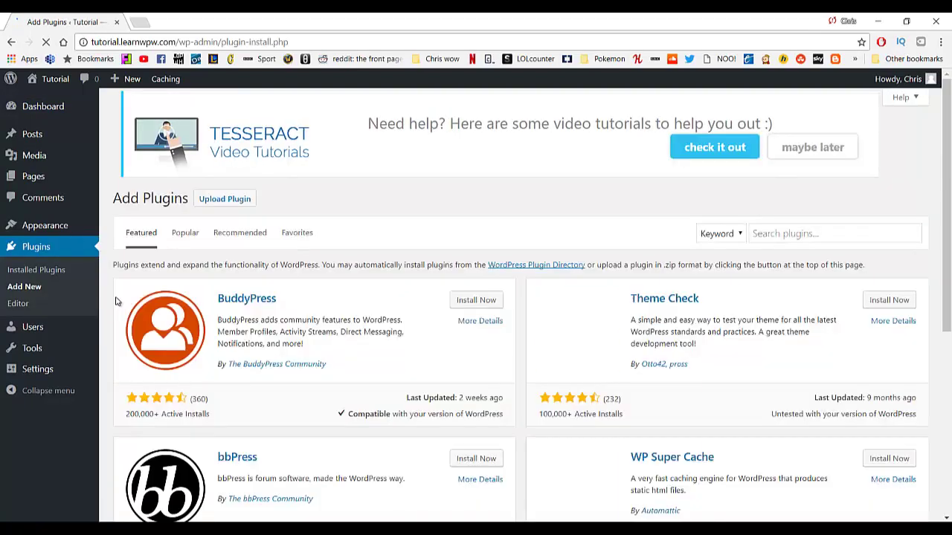
left_click(772, 249)
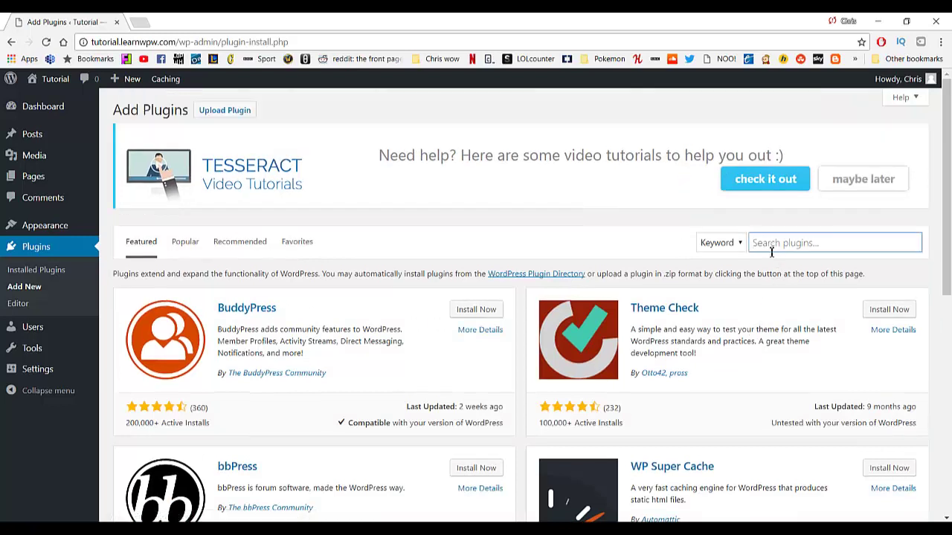
type("beav")
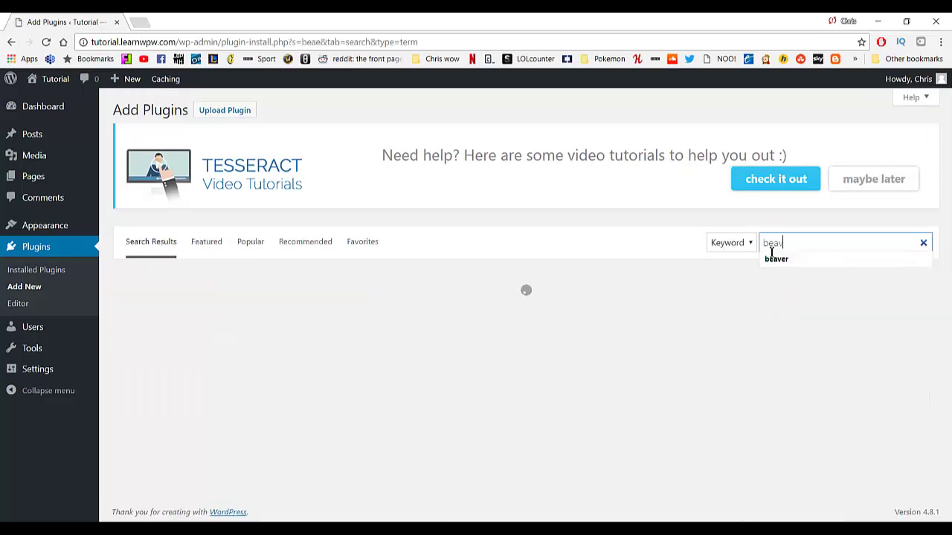
type("er builder")
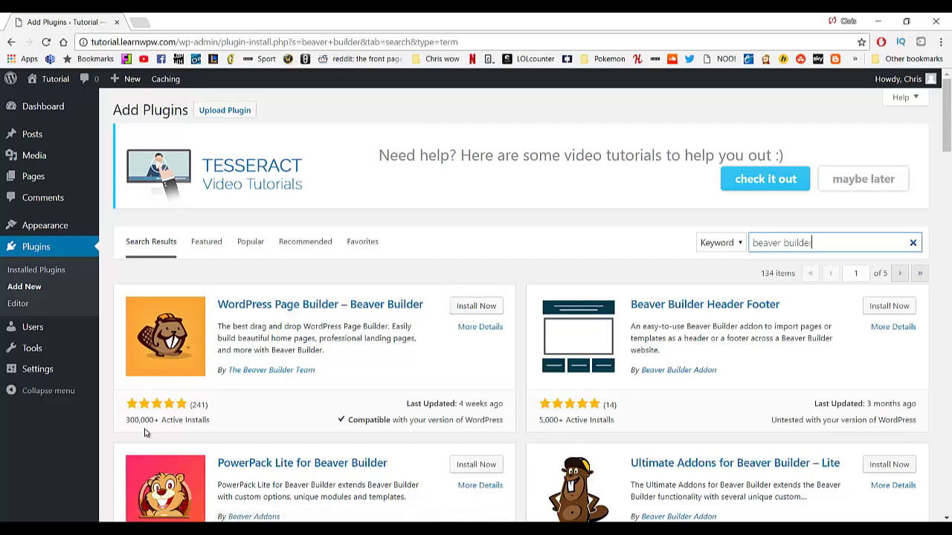
left_click(476, 308)
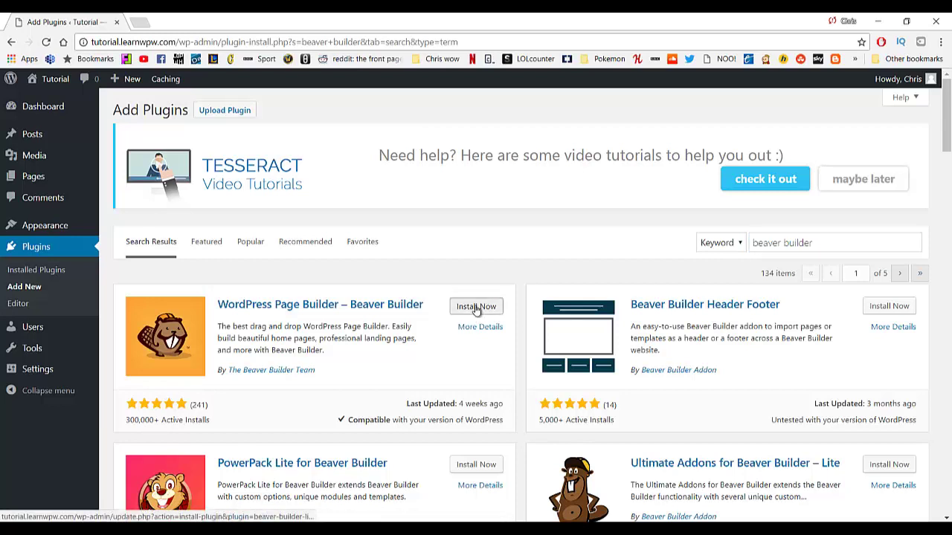
left_click(476, 308)
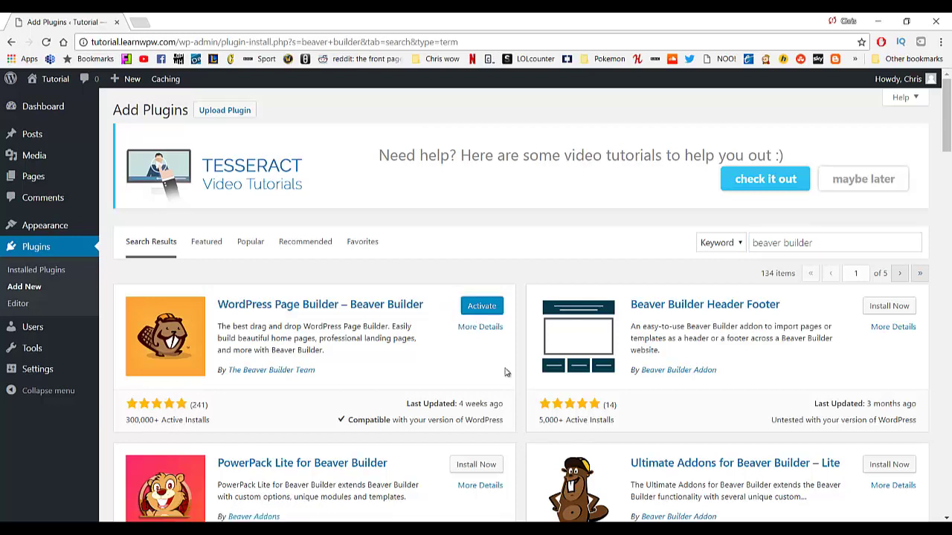
left_click(485, 306)
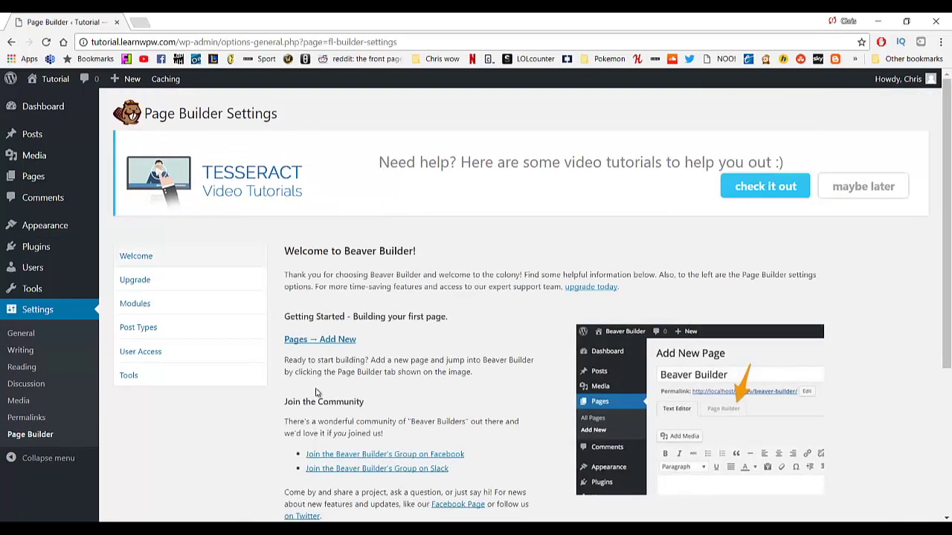
Create a new page titled 'Services'.
scroll(319, 272, "down", 2)
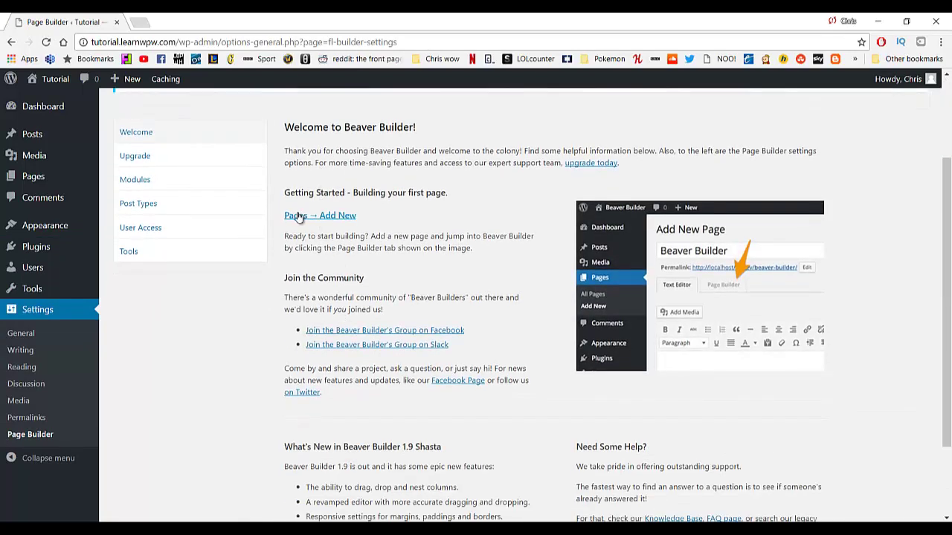
left_click(335, 221)
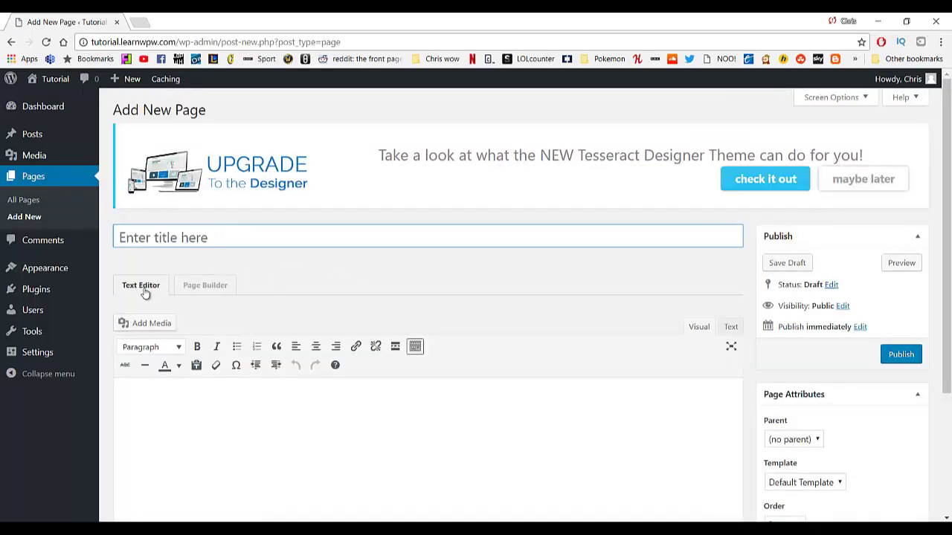
left_click(191, 244)
type("Services")
Give it the Full Width Page template, publish it and preview it in a new tab.
scroll(656, 315, "down", 2)
left_click(806, 359)
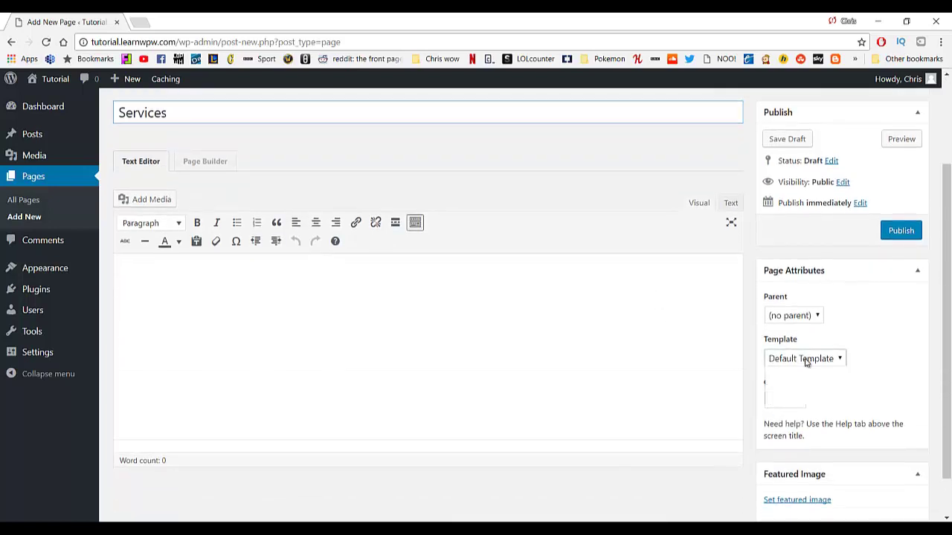
left_click(801, 384)
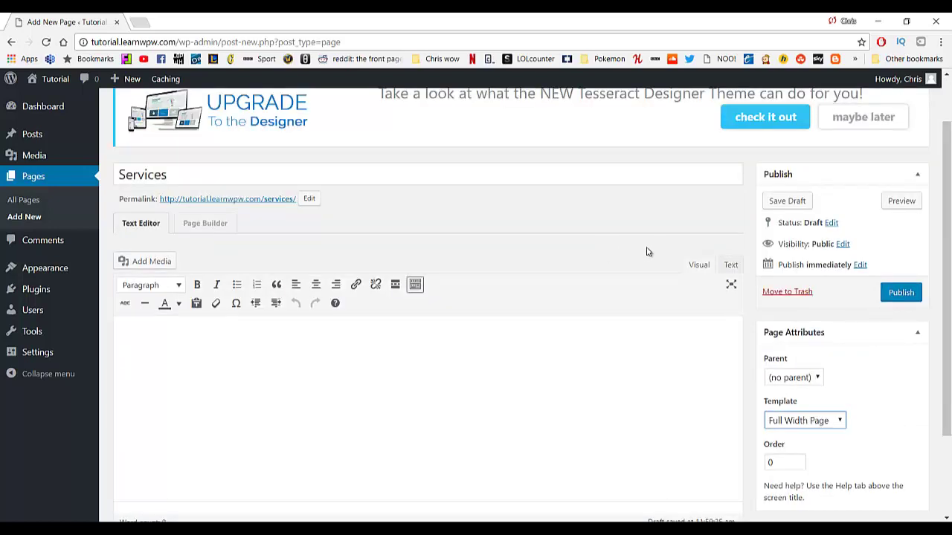
left_click(907, 299)
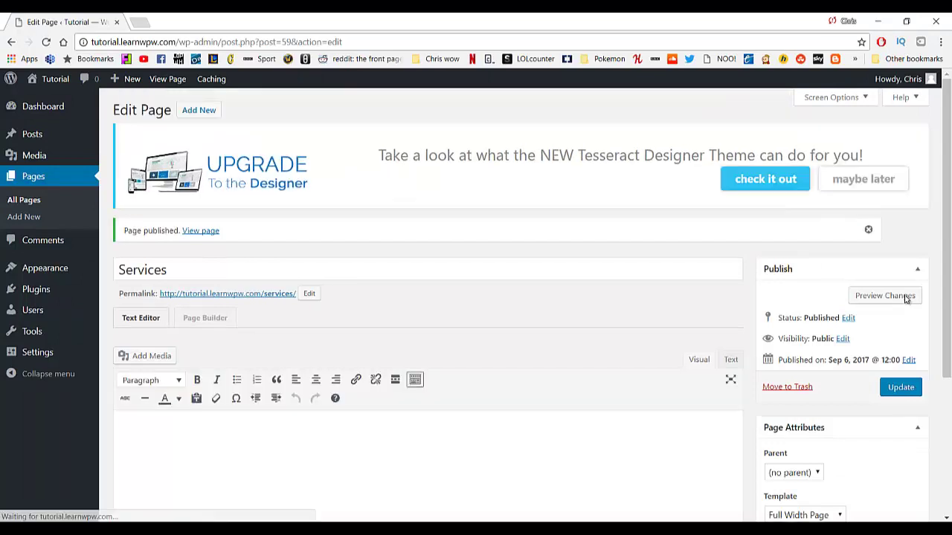
left_click(885, 298)
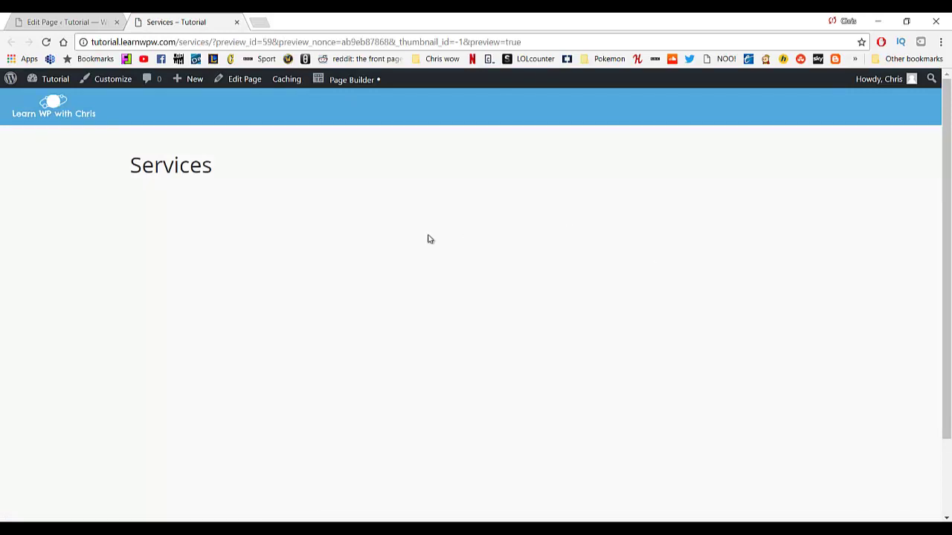
Launch Page Builder on the Services page, skipping the tour and the layout templates.
scroll(275, 186, "down", 1)
scroll(275, 192, "up", 1)
left_click(357, 87)
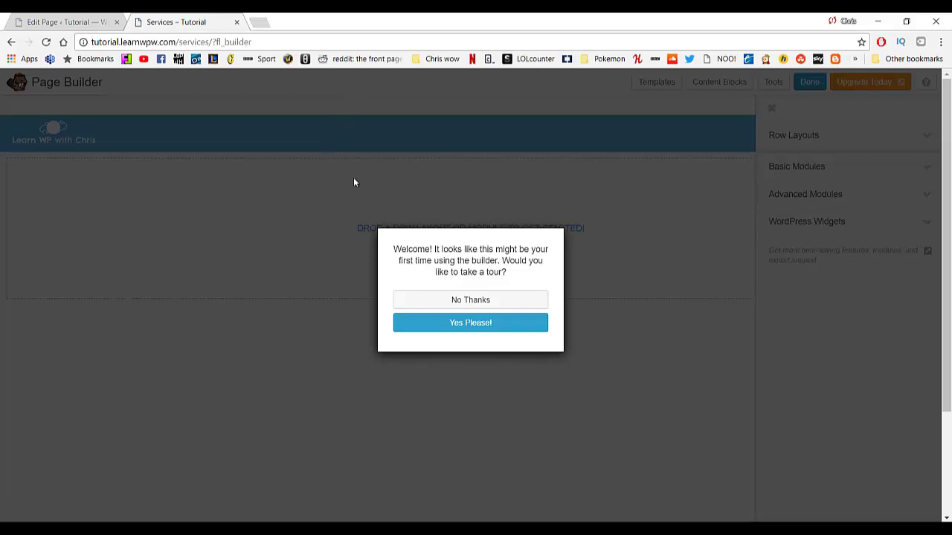
left_click(428, 302)
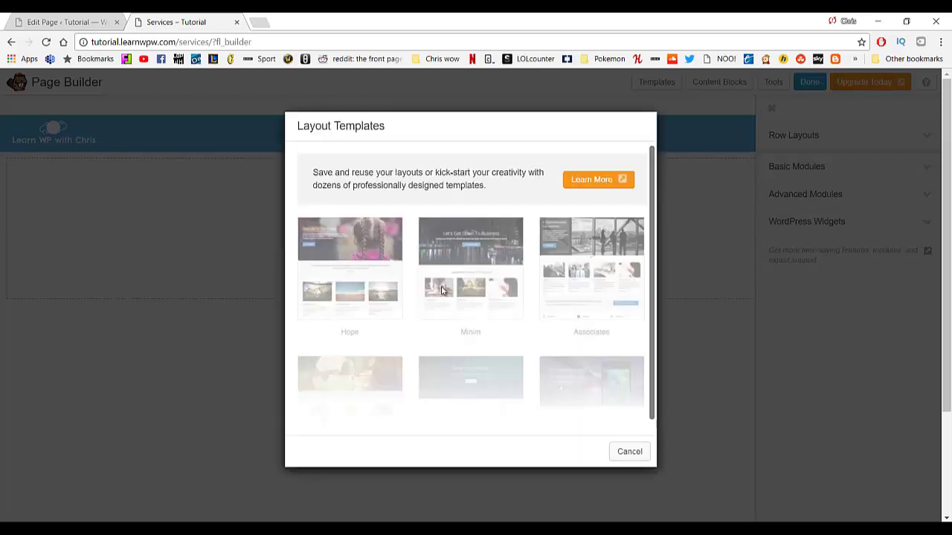
left_click(632, 453)
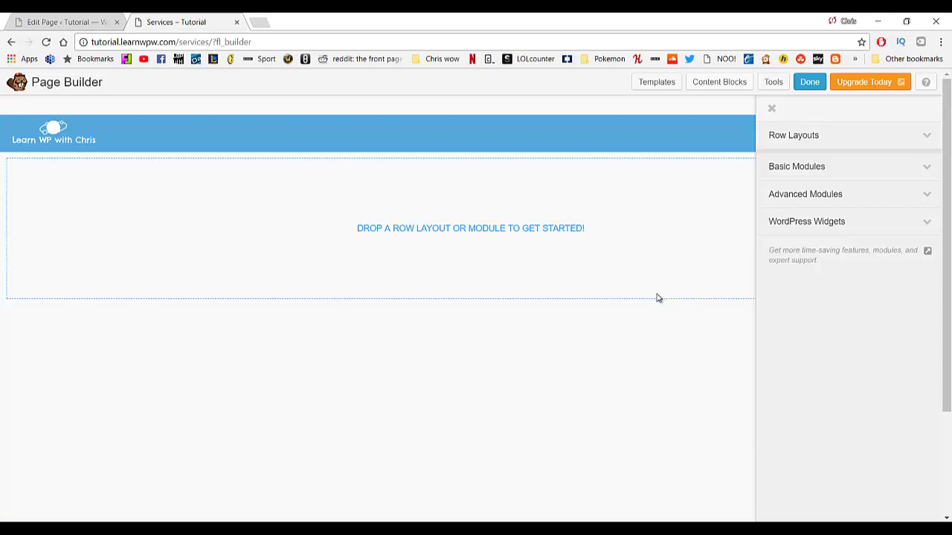
Insert the free Hero Explore content block with its seaside background, EXPLORE heading and two buttons.
left_click(707, 90)
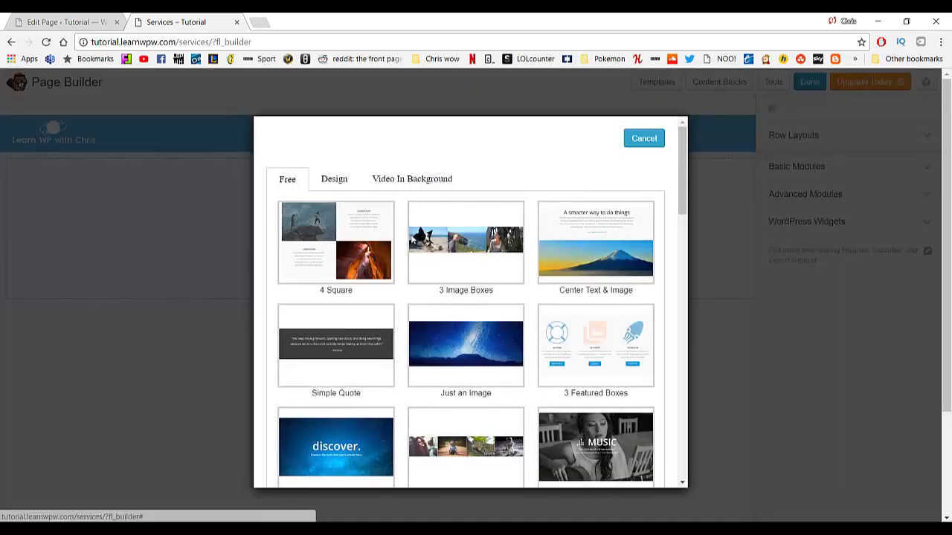
scroll(457, 253, "down", 2)
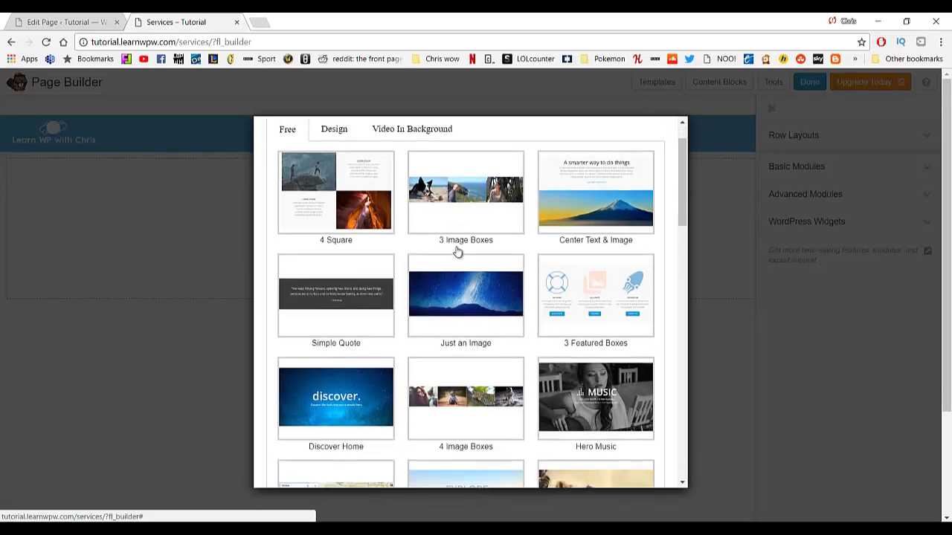
scroll(458, 253, "down", 4)
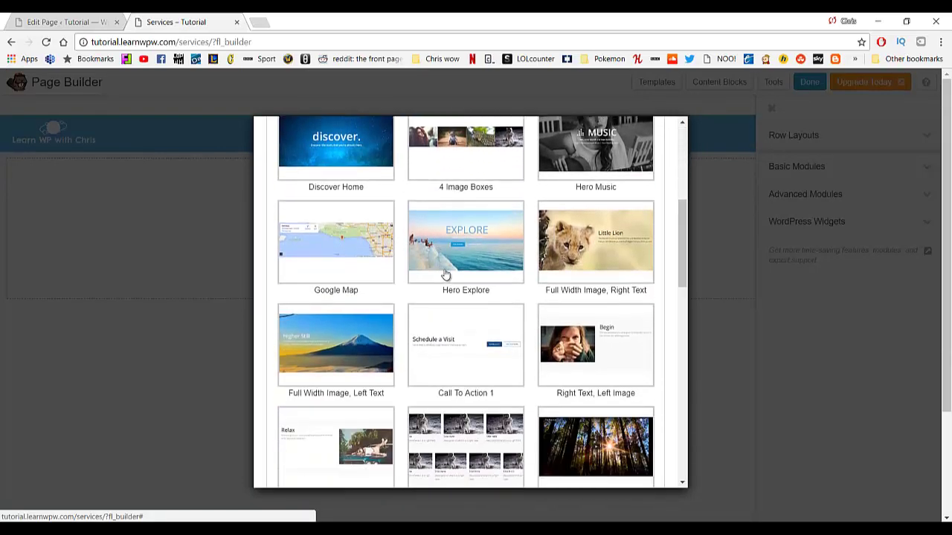
scroll(476, 293, "down", 3)
scroll(476, 293, "up", 5)
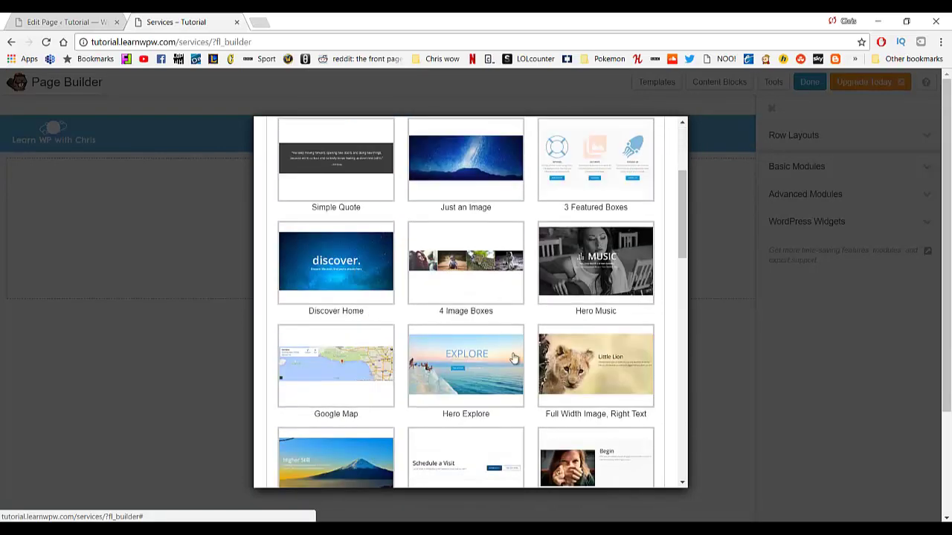
left_click(478, 377)
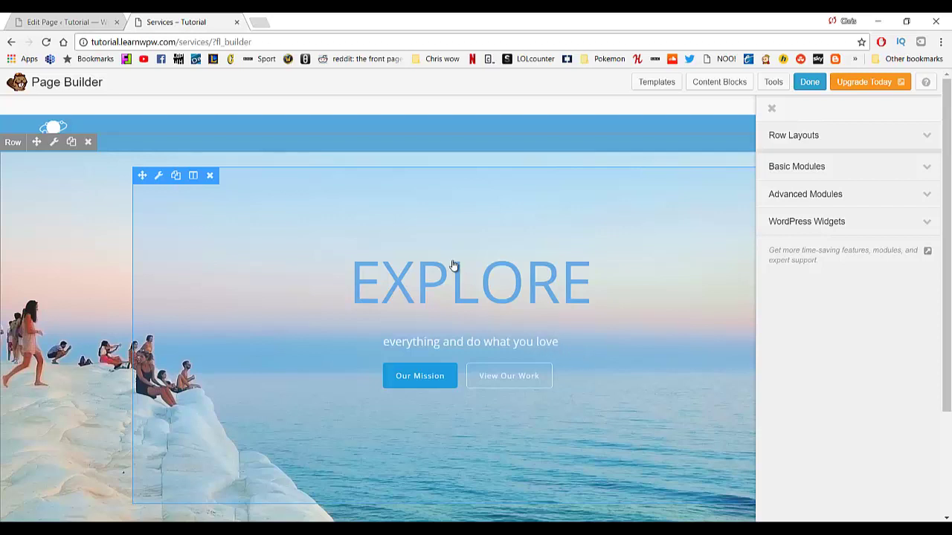
scroll(451, 268, "down", 2)
scroll(293, 318, "up", 2)
scroll(175, 317, "down", 2)
scroll(178, 314, "up", 2)
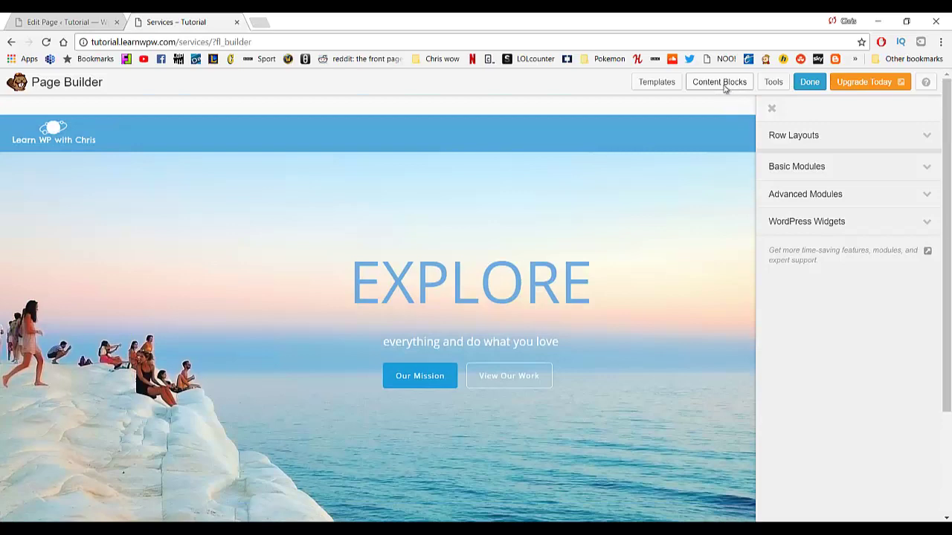
left_click(719, 81)
scroll(456, 223, "down", 3)
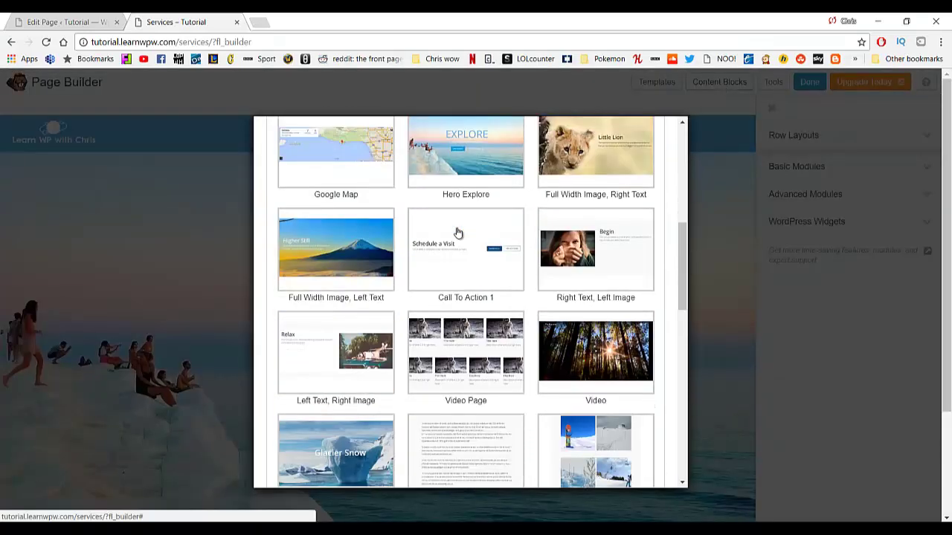
scroll(458, 232, "down", 3)
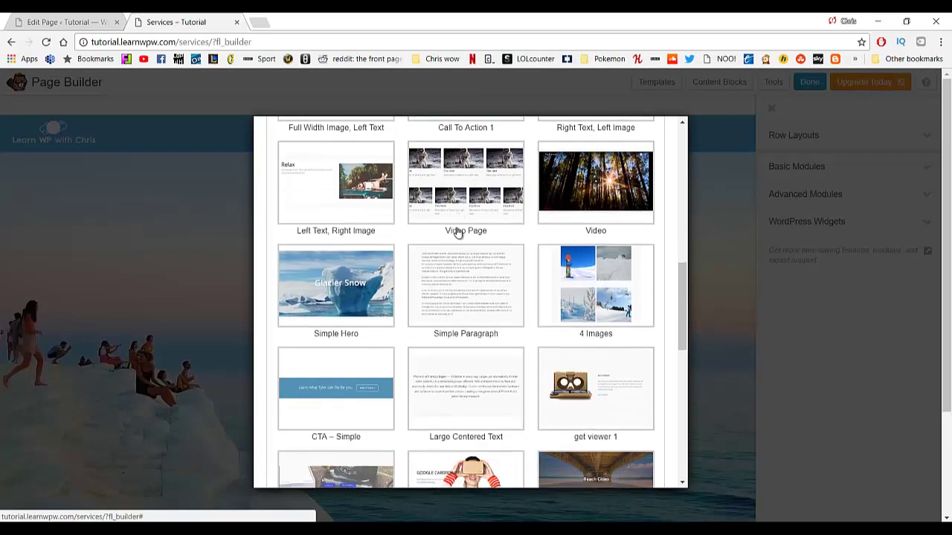
scroll(458, 233, "down", 5)
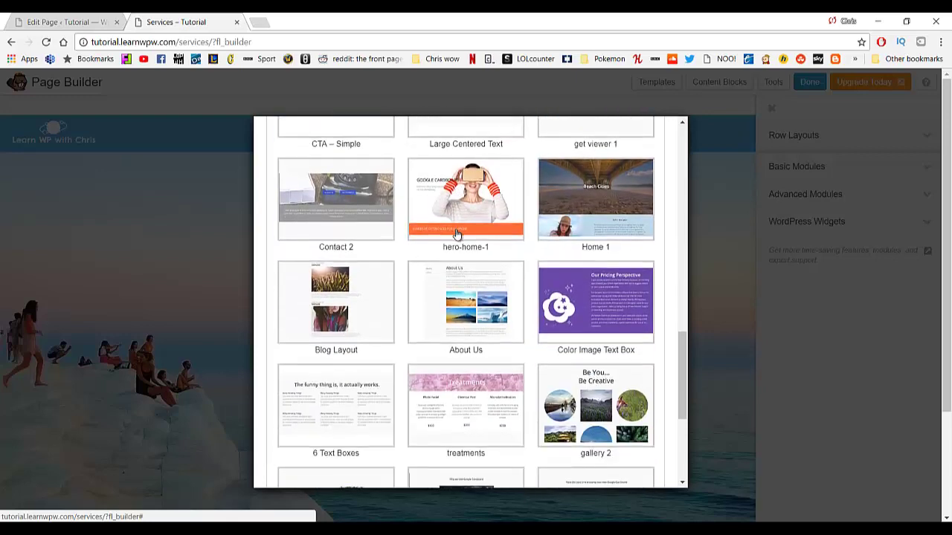
scroll(457, 234, "down", 2)
scroll(458, 234, "down", 1)
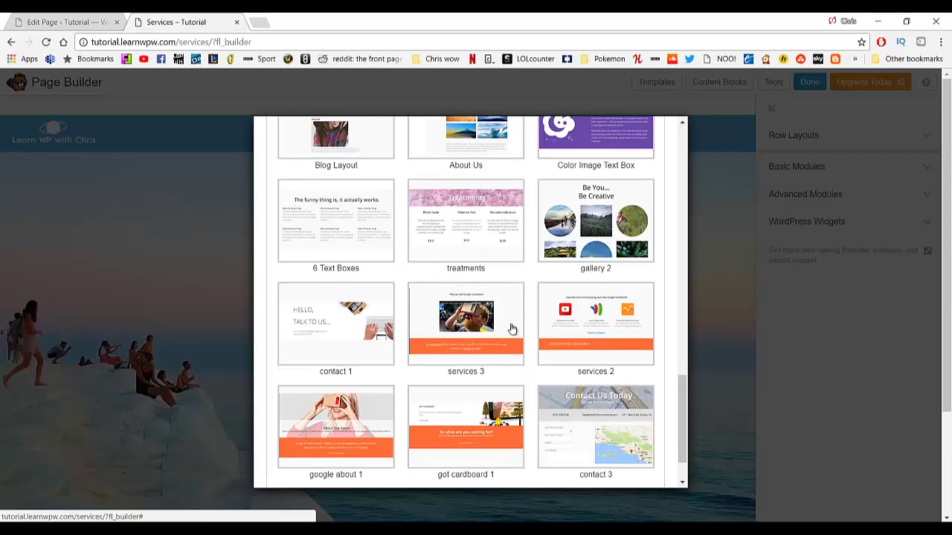
left_click(576, 340)
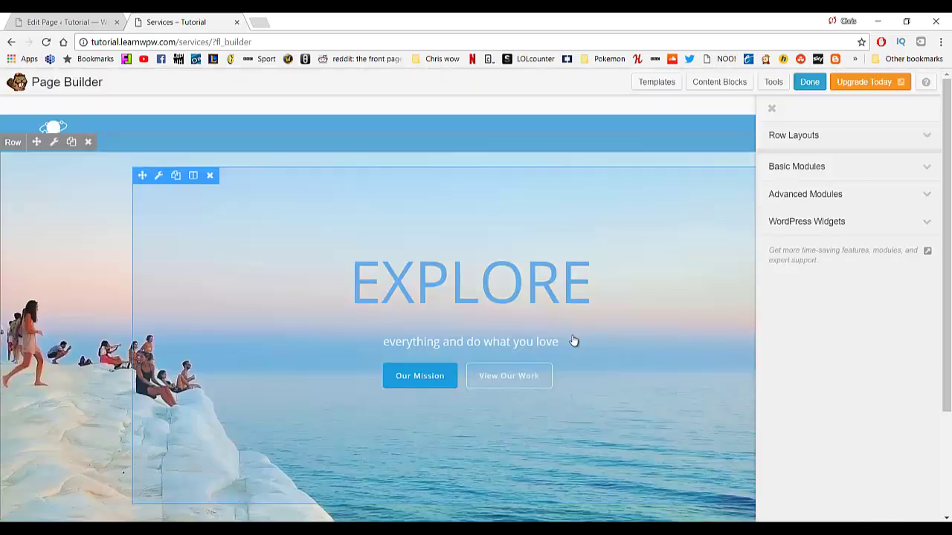
scroll(489, 268, "down", 5)
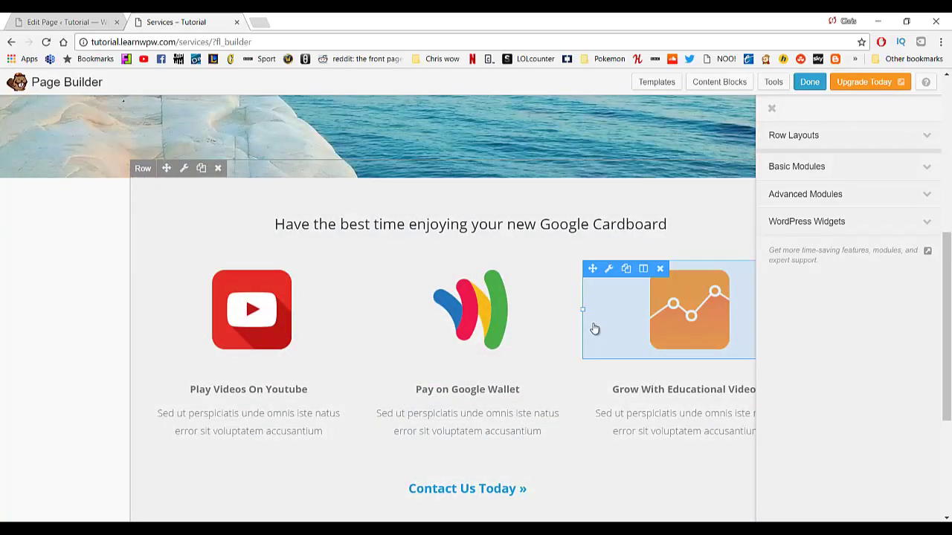
scroll(516, 290, "up", 4)
scroll(516, 289, "down", 4)
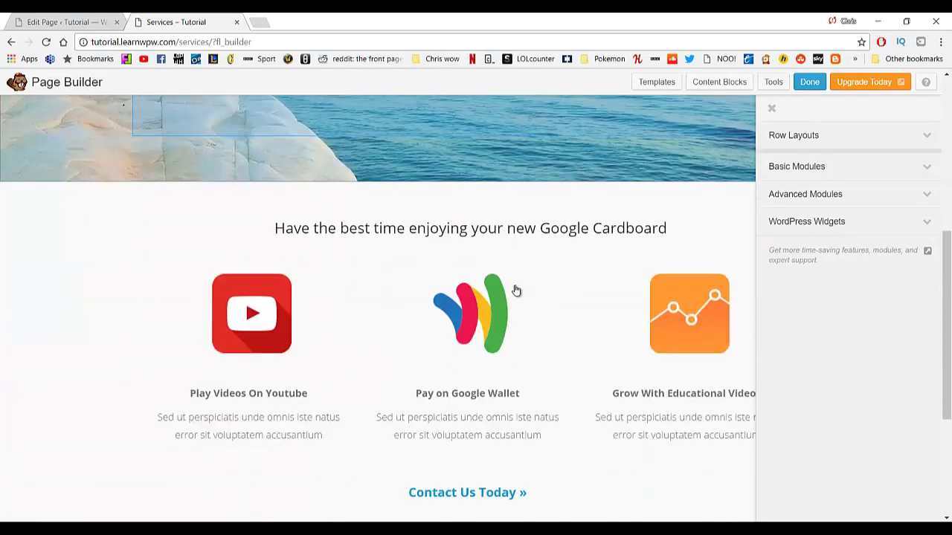
scroll(513, 294, "down", 3)
scroll(510, 303, "up", 5)
scroll(488, 290, "up", 1)
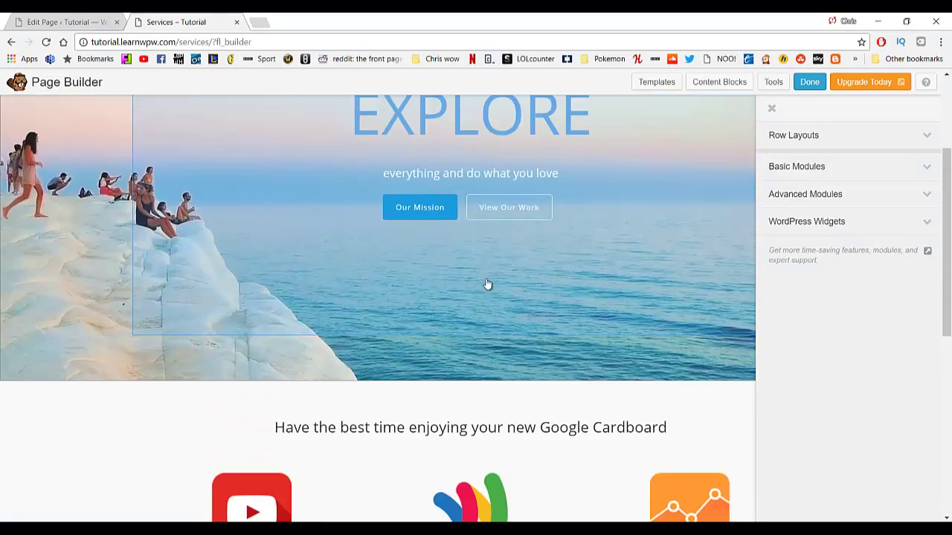
scroll(491, 295, "down", 6)
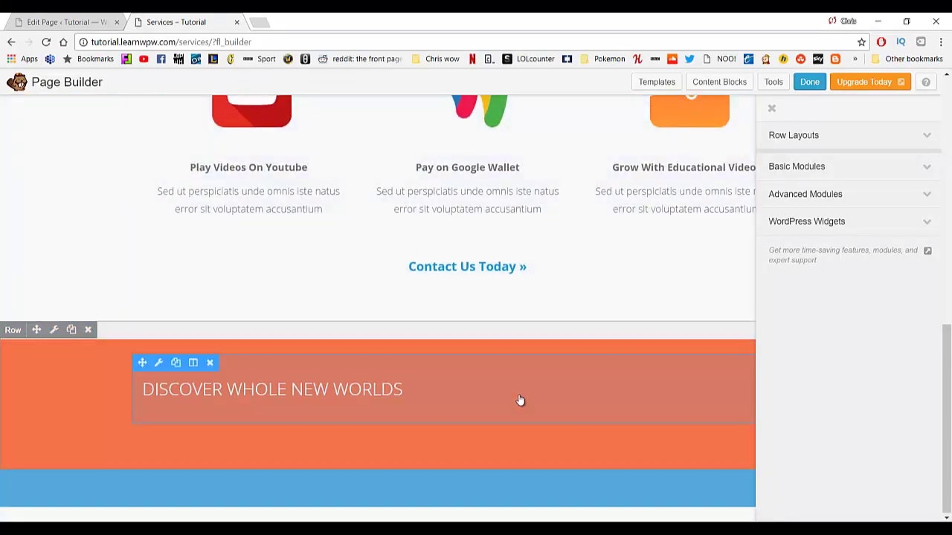
scroll(518, 398, "up", 6)
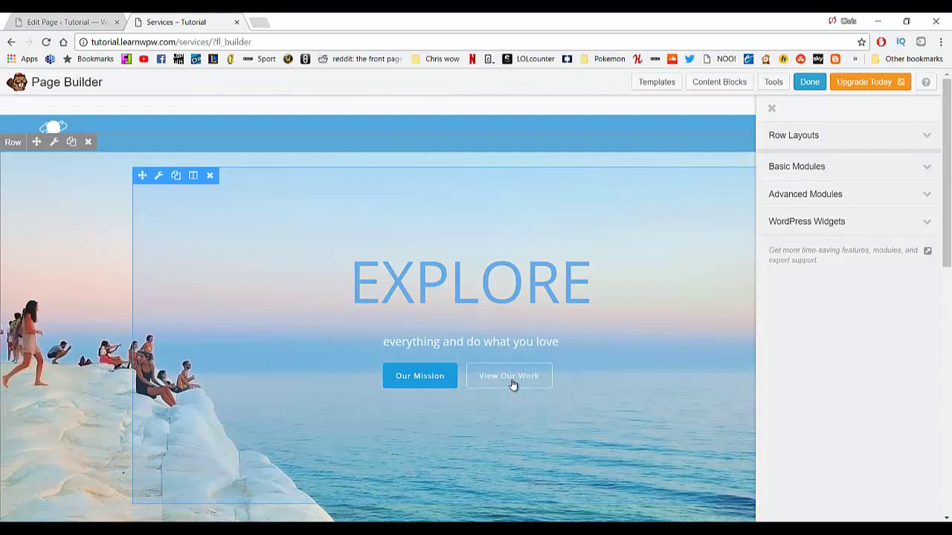
scroll(513, 384, "down", 4)
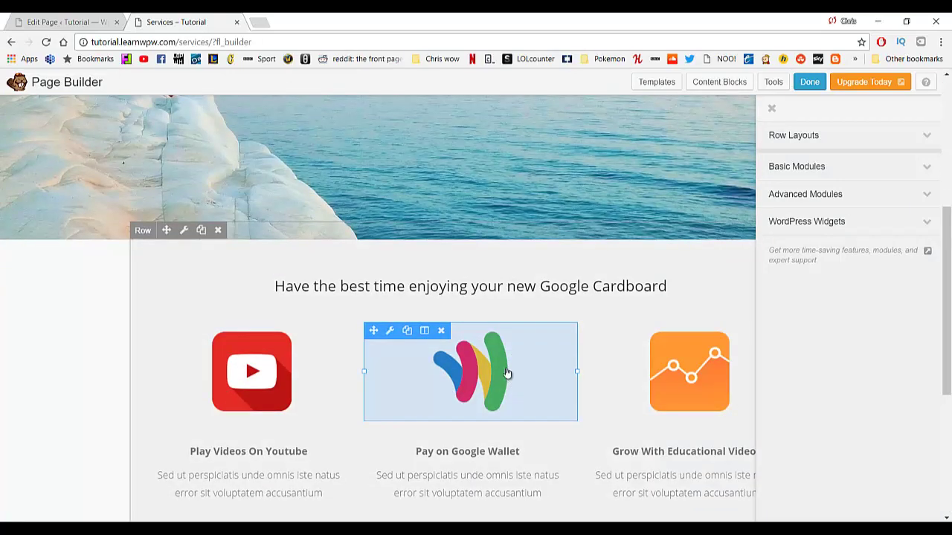
scroll(457, 304, "down", 2)
scroll(461, 310, "down", 2)
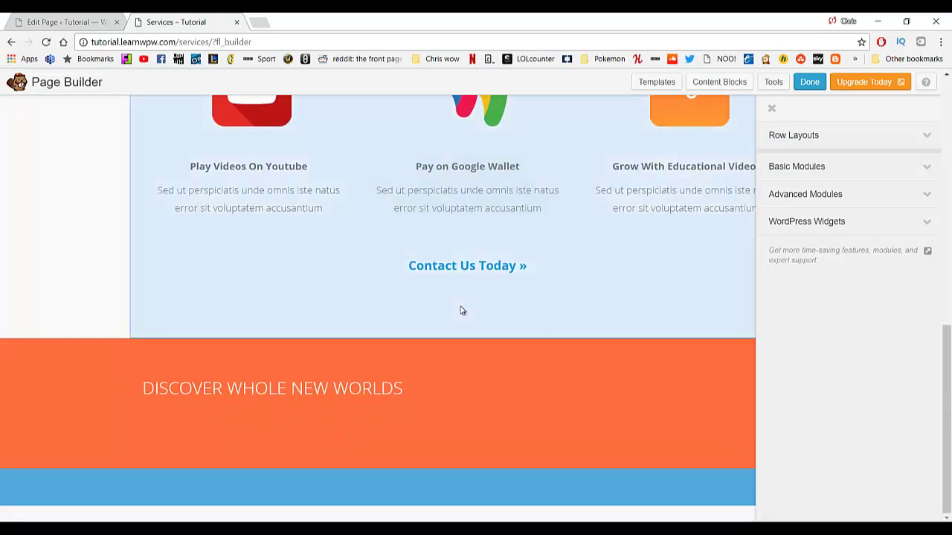
scroll(460, 310, "up", 4)
scroll(469, 316, "up", 4)
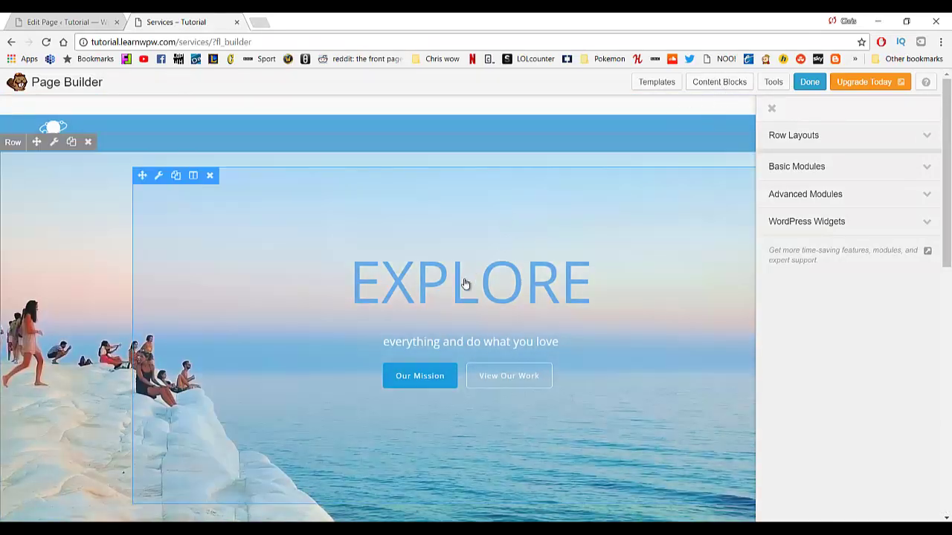
Add the contact 3 template from the Templates list to the Services page.
left_click(658, 82)
scroll(519, 278, "down", 1)
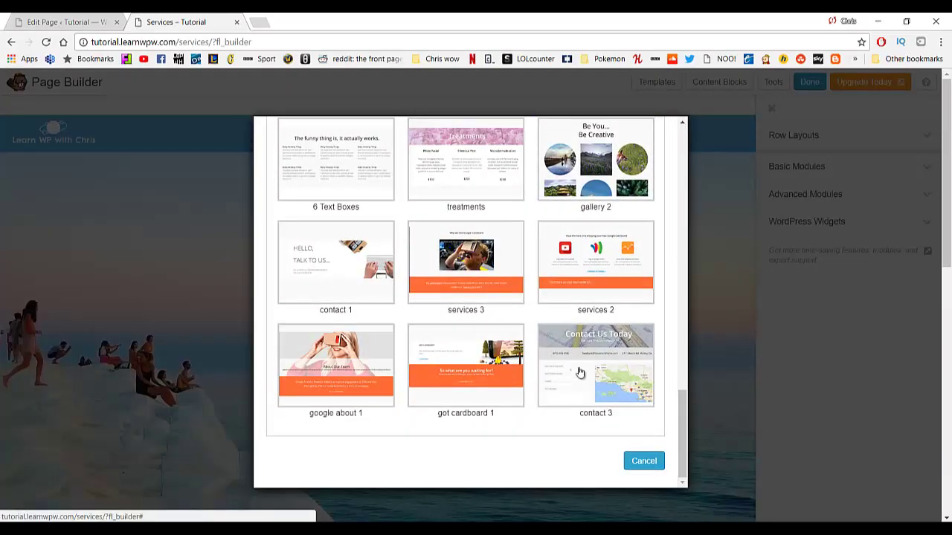
scroll(513, 335, "up", 3)
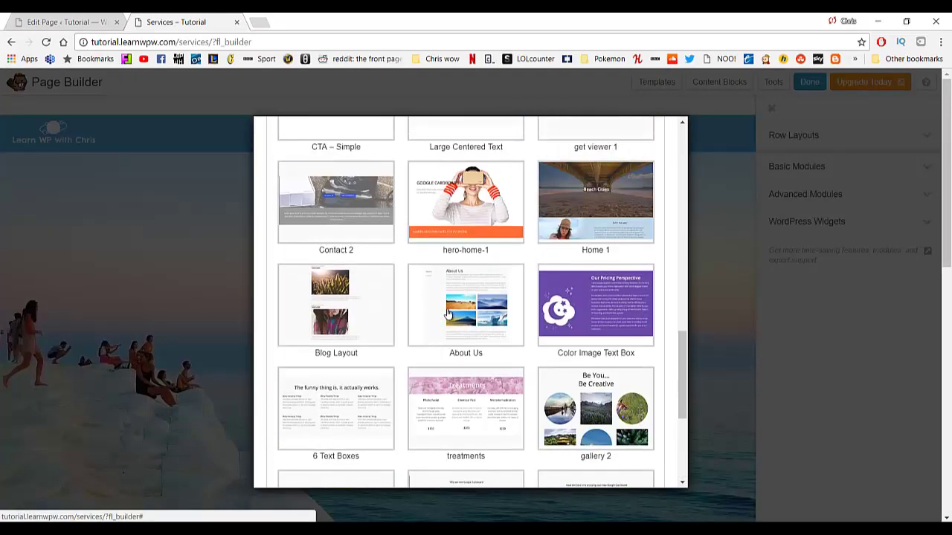
scroll(448, 315, "up", 4)
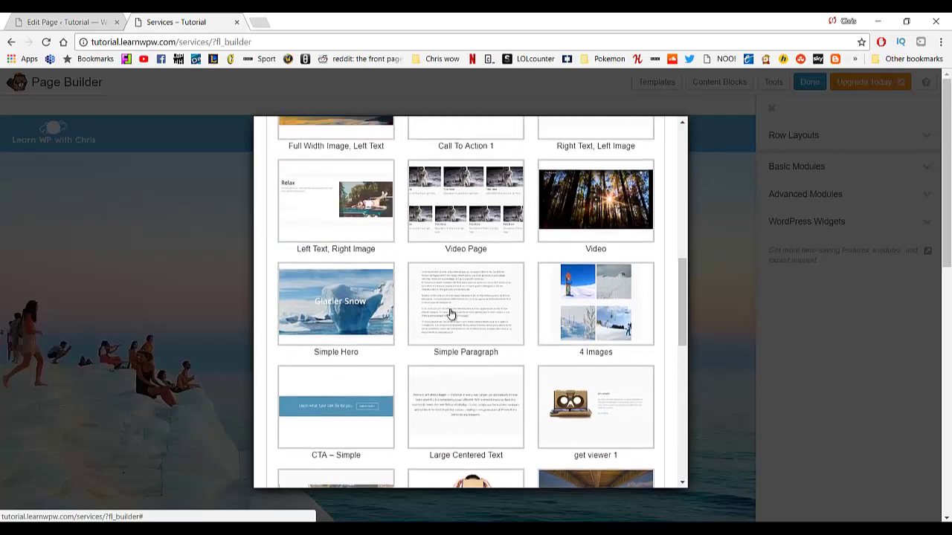
scroll(450, 312, "up", 3)
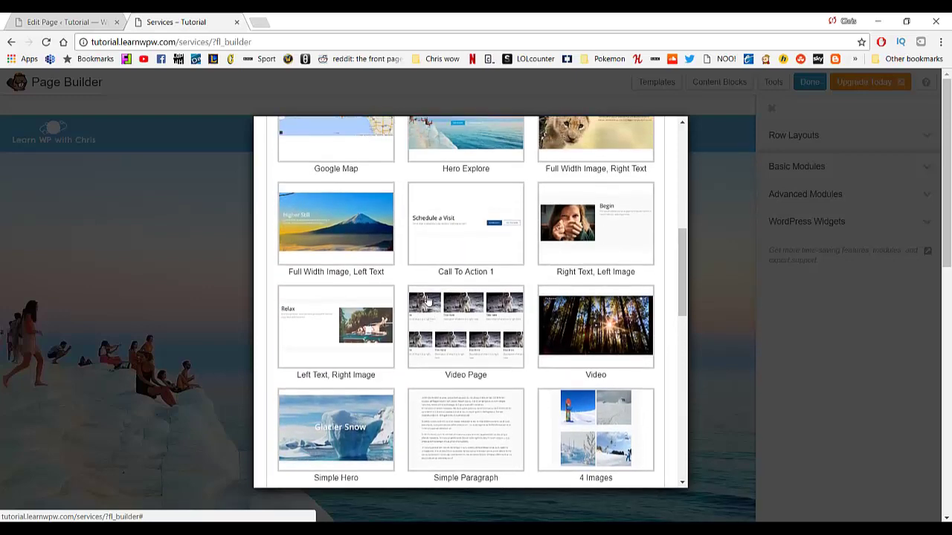
scroll(428, 300, "up", 2)
scroll(439, 304, "up", 4)
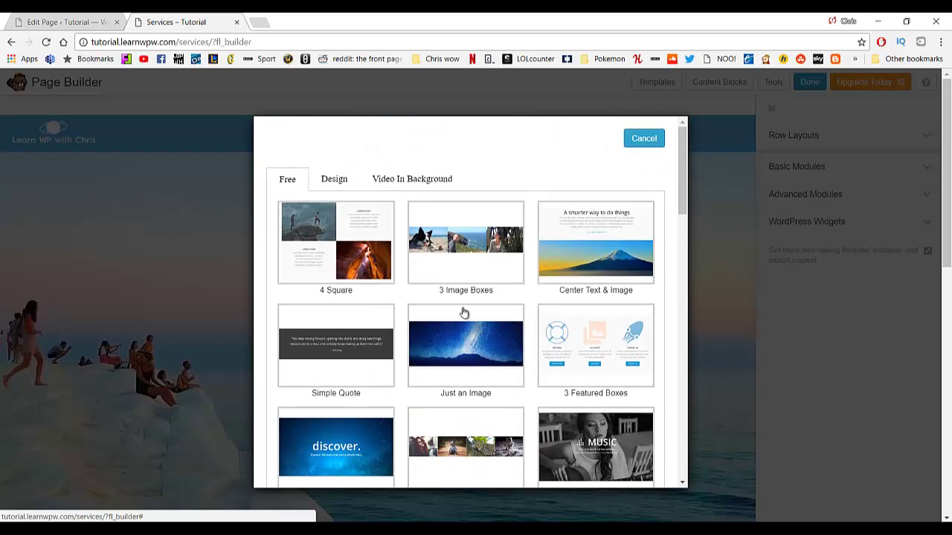
scroll(463, 312, "down", 15)
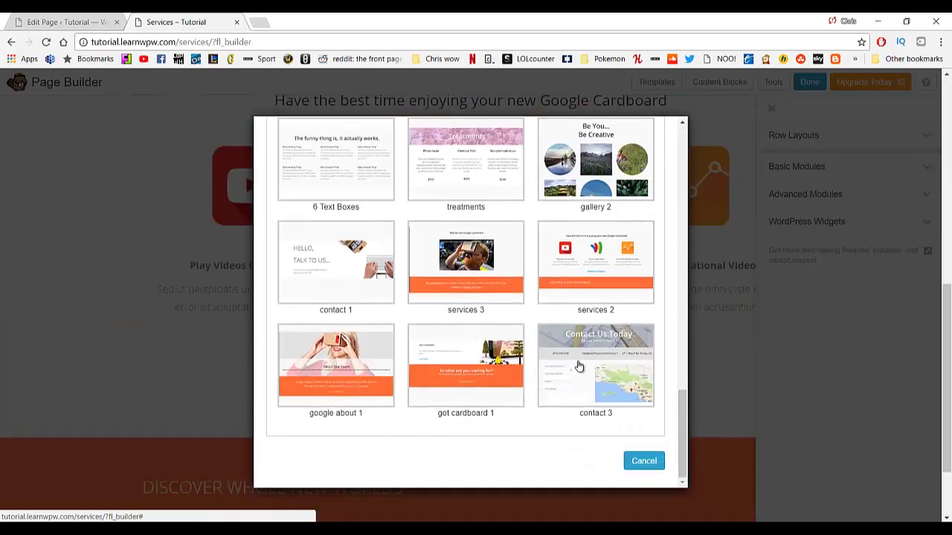
left_click(579, 364)
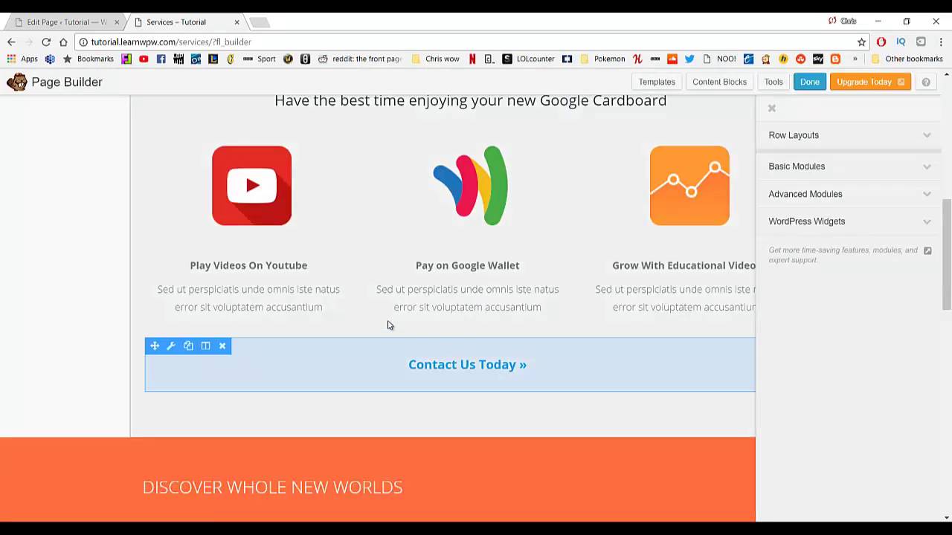
Close the modules side panel and review the new Contact Us Today section with map.
scroll(389, 323, "down", 8)
scroll(433, 283, "up", 3)
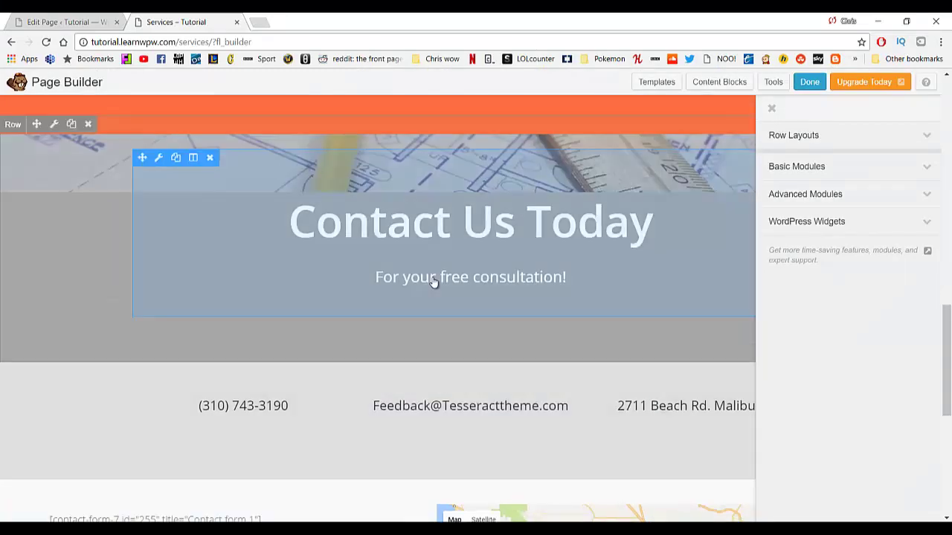
scroll(461, 322, "down", 1)
scroll(429, 359, "down", 1)
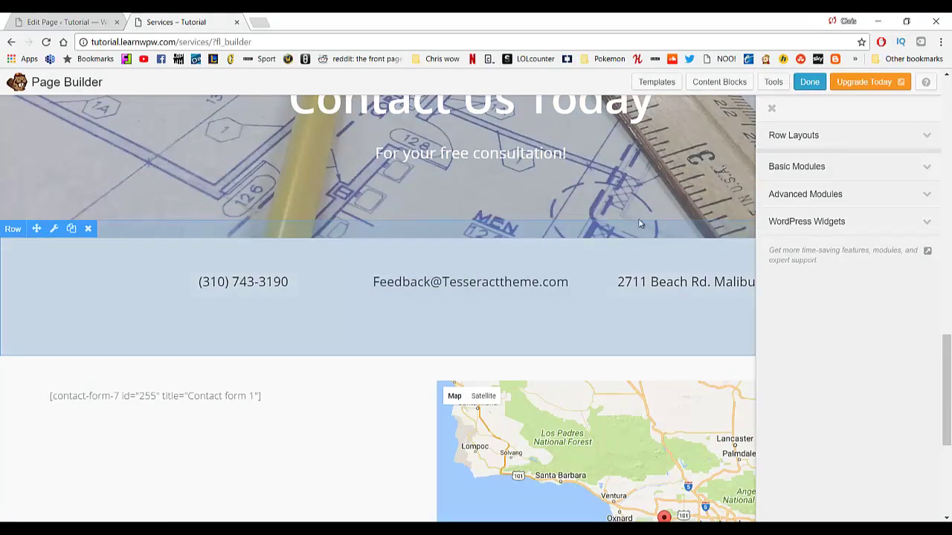
left_click(772, 110)
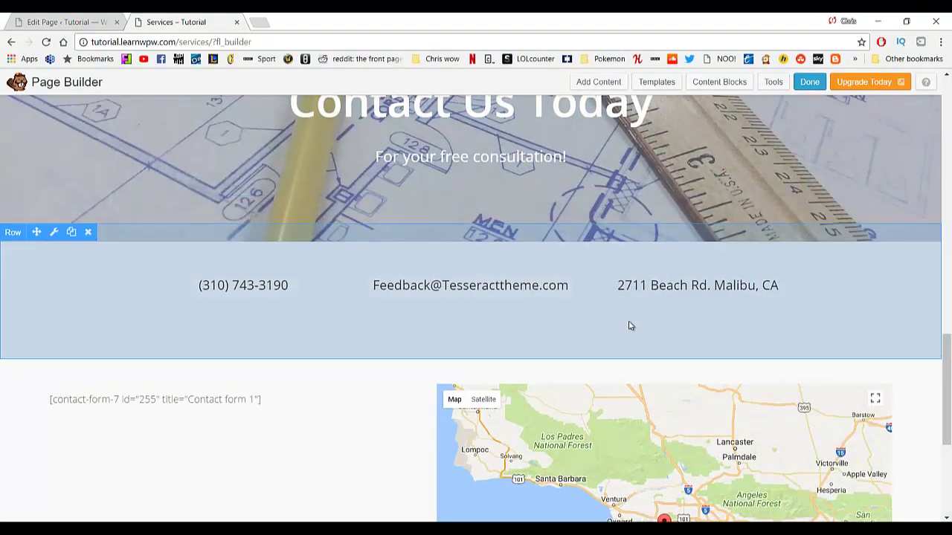
scroll(629, 325, "up", 2)
scroll(368, 261, "up", 2)
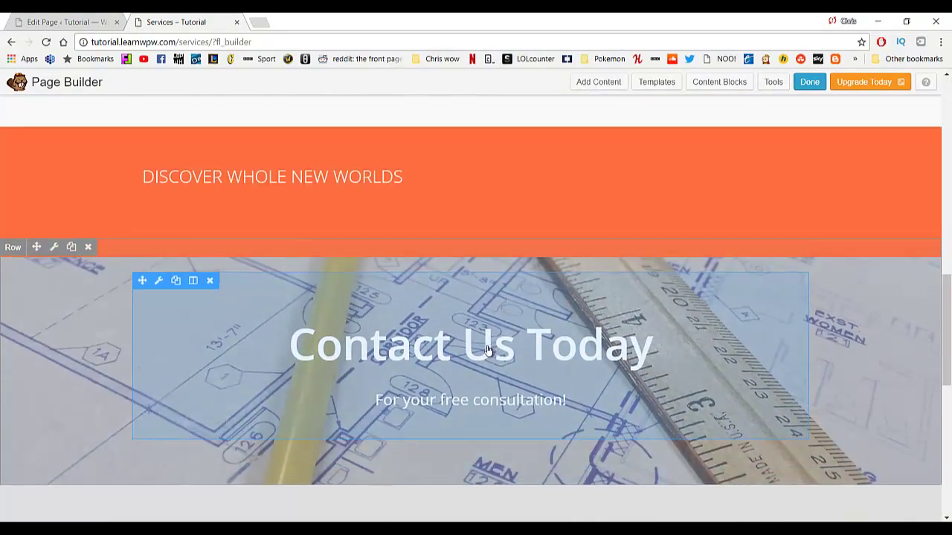
scroll(275, 367, "down", 4)
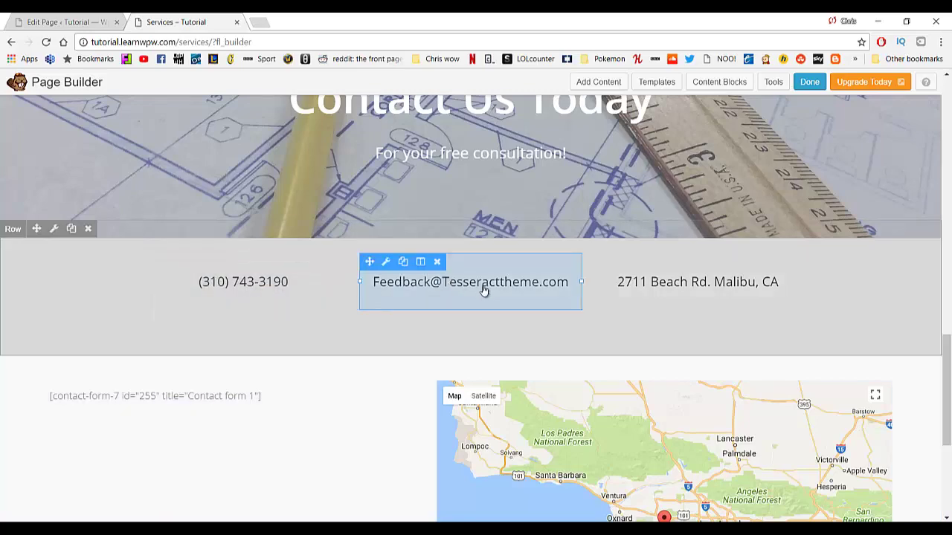
scroll(659, 371, "down", 3)
scroll(427, 344, "up", 15)
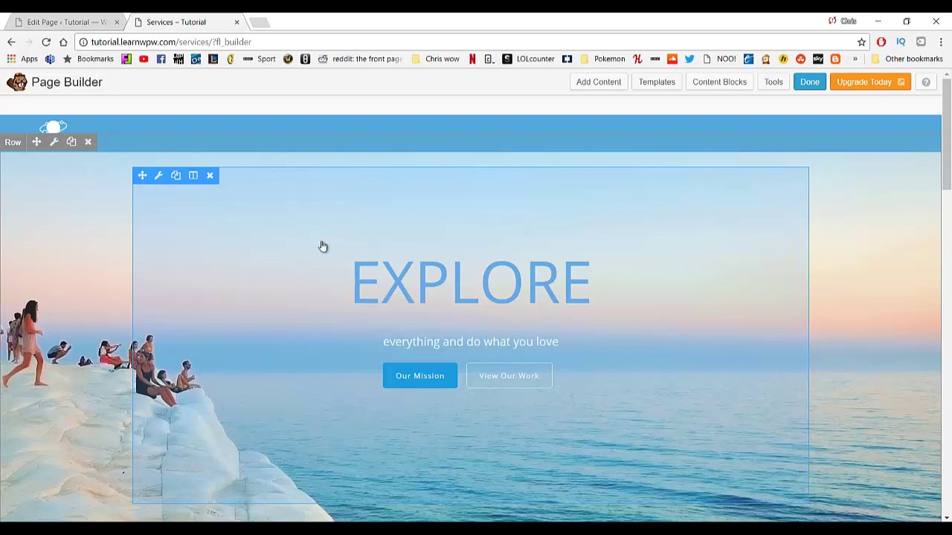
left_click(55, 146)
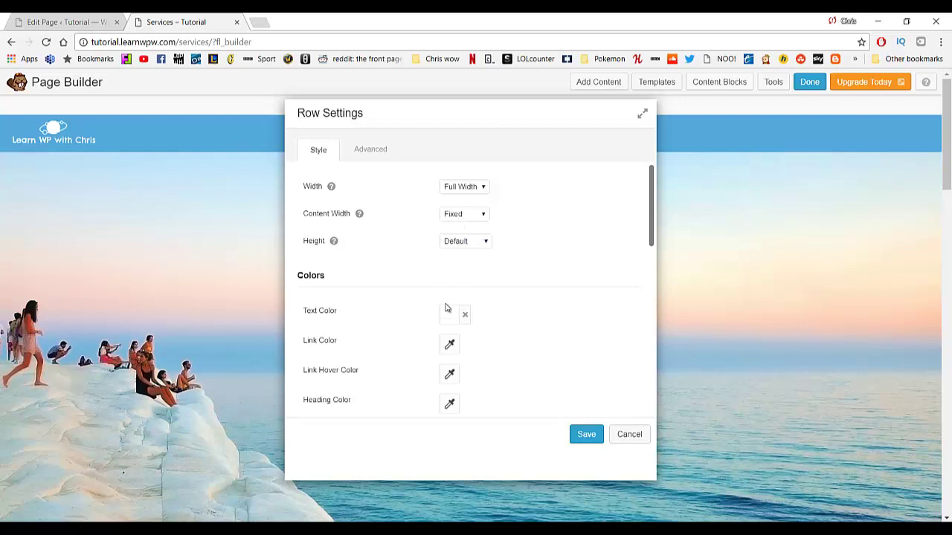
left_click(361, 155)
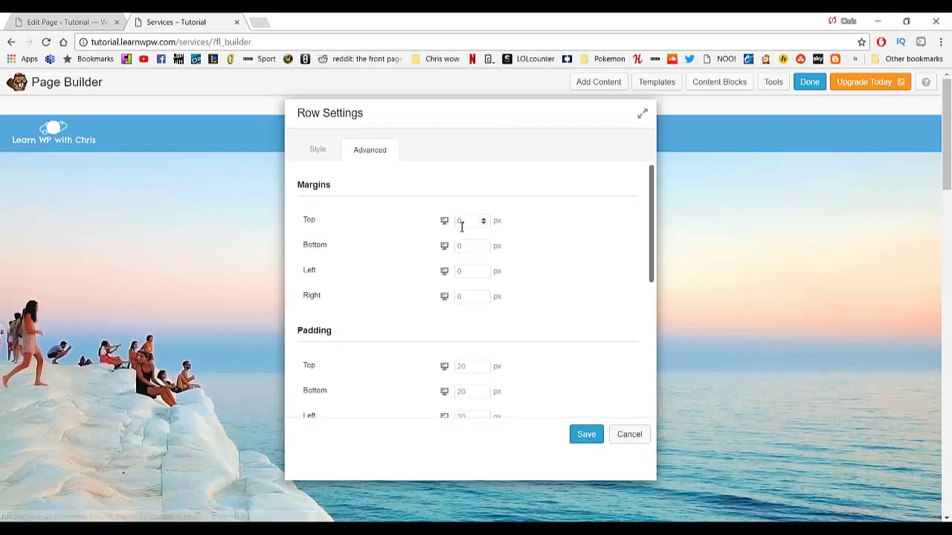
scroll(461, 245, "down", 5)
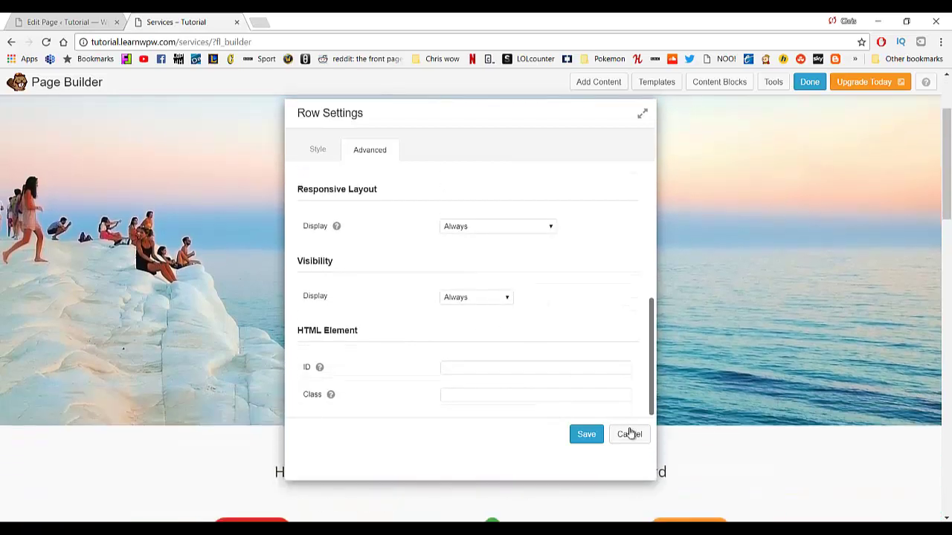
left_click(629, 434)
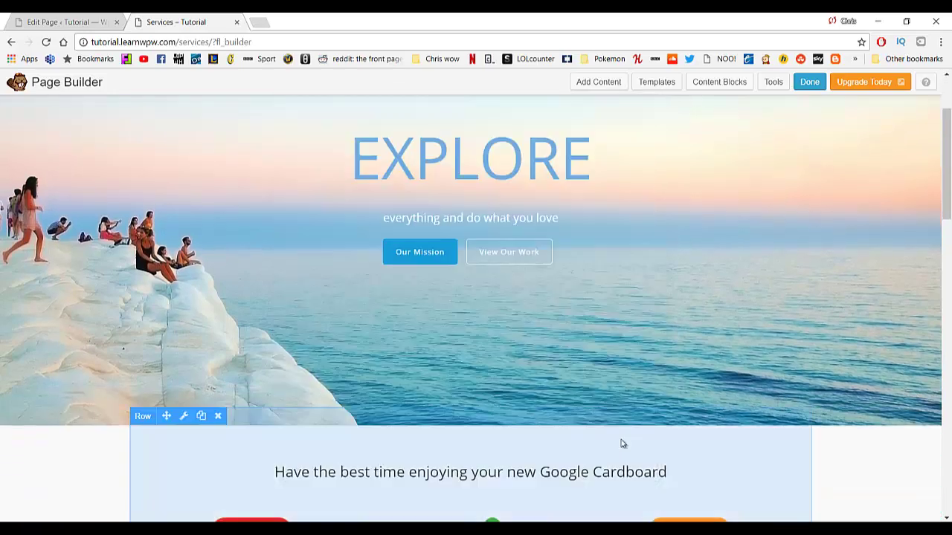
scroll(623, 442, "up", 2)
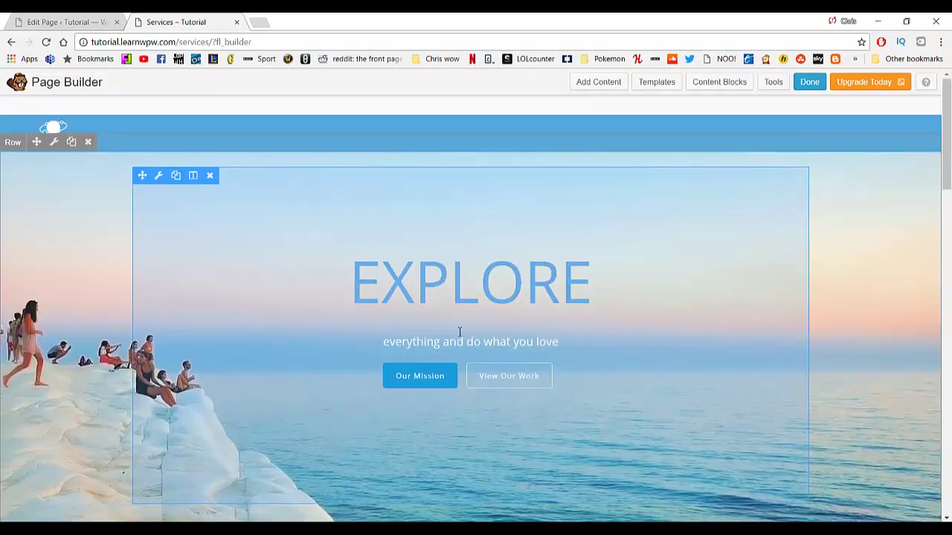
Replace the hero's EXPLORE heading with 'Learn Teach REPEAT' in the text editor settings.
left_click(159, 177)
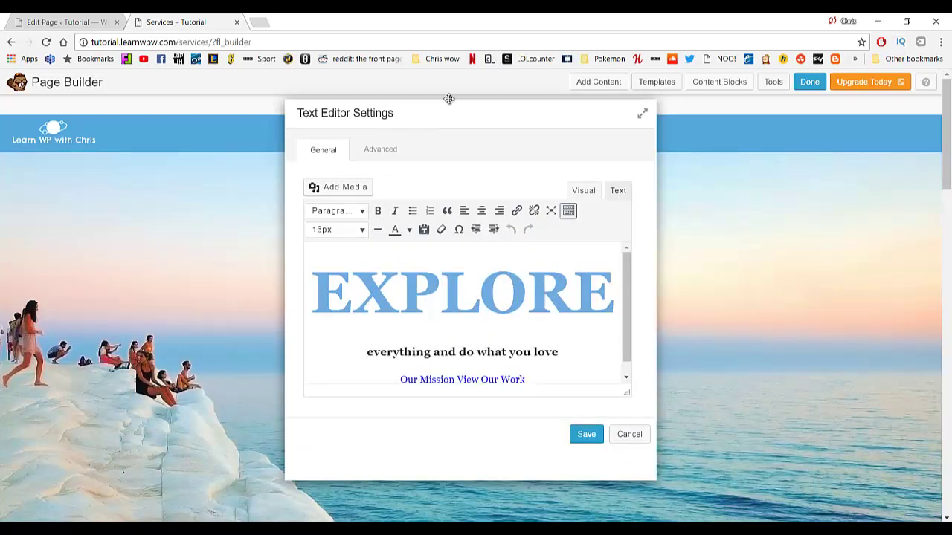
left_click_drag(449, 98, 756, 130)
left_click_drag(636, 329, 928, 331)
key("BackSpace")
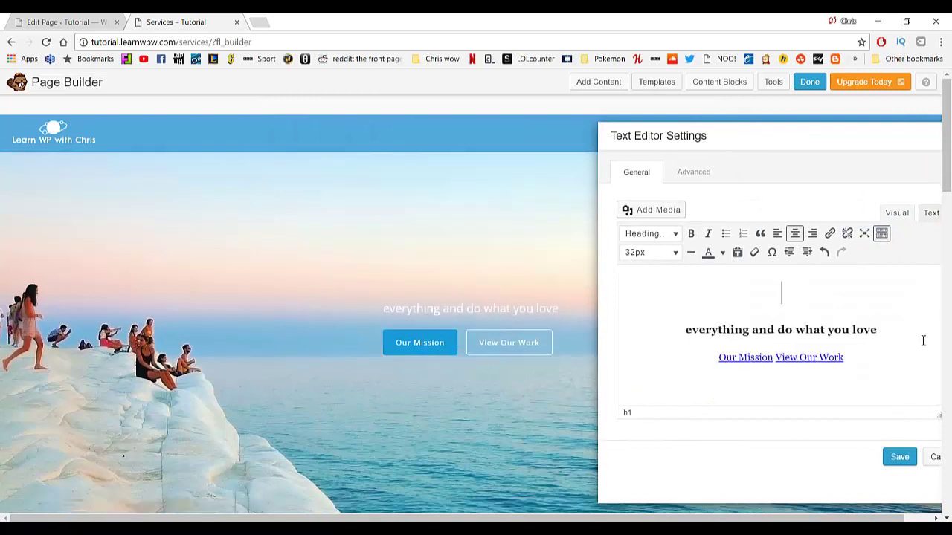
key("ctrl+z")
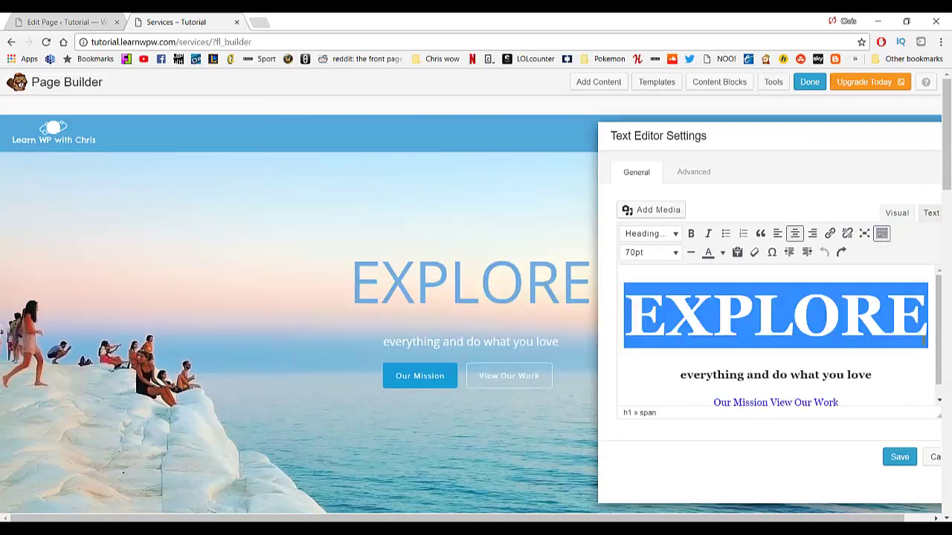
type("learn ")
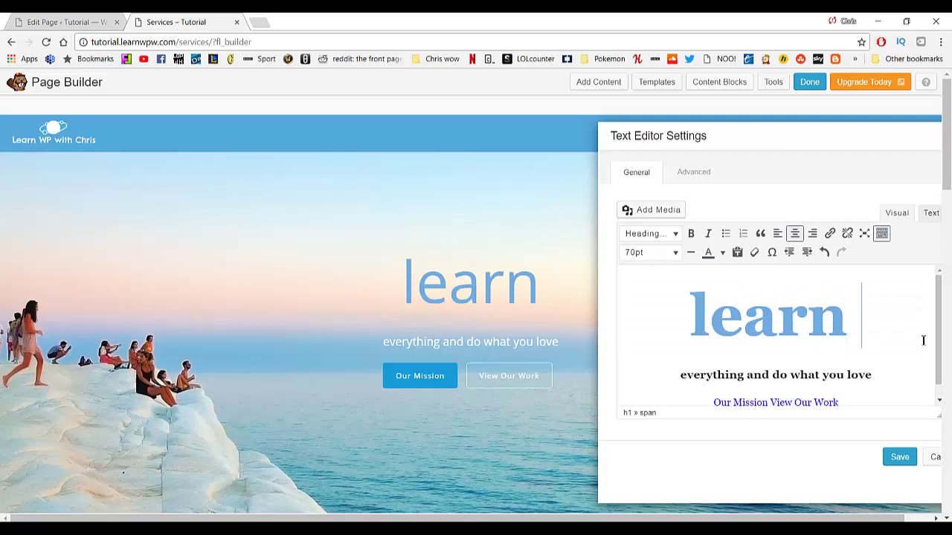
type("Teach REP")
key("BackSpace")
key("BackSpace")
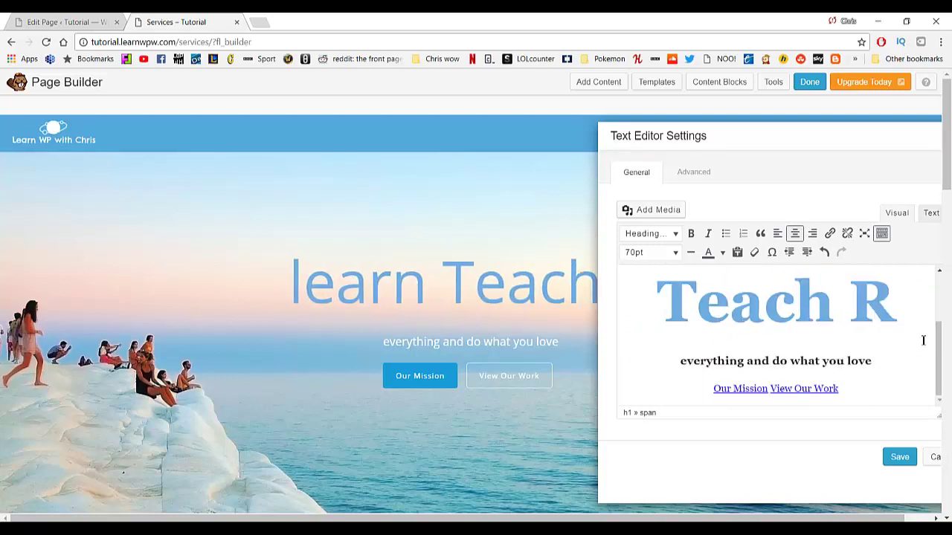
type("EPEA")
key("BackSpace")
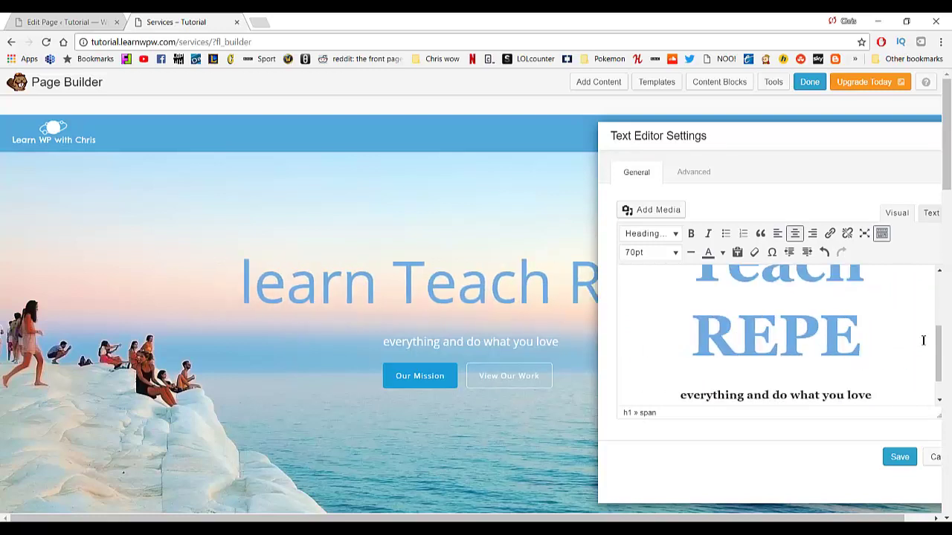
type("AT")
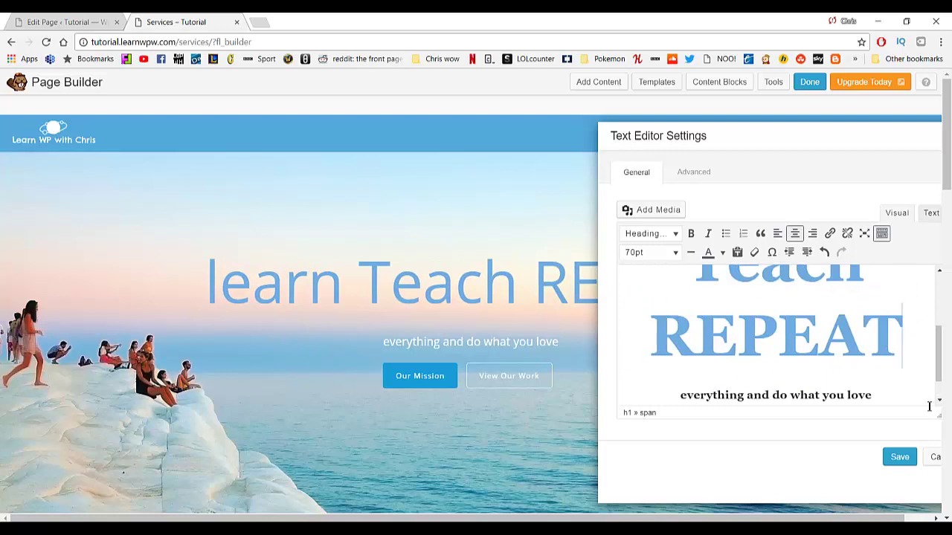
scroll(821, 318, "up", 3)
key("BackSpace")
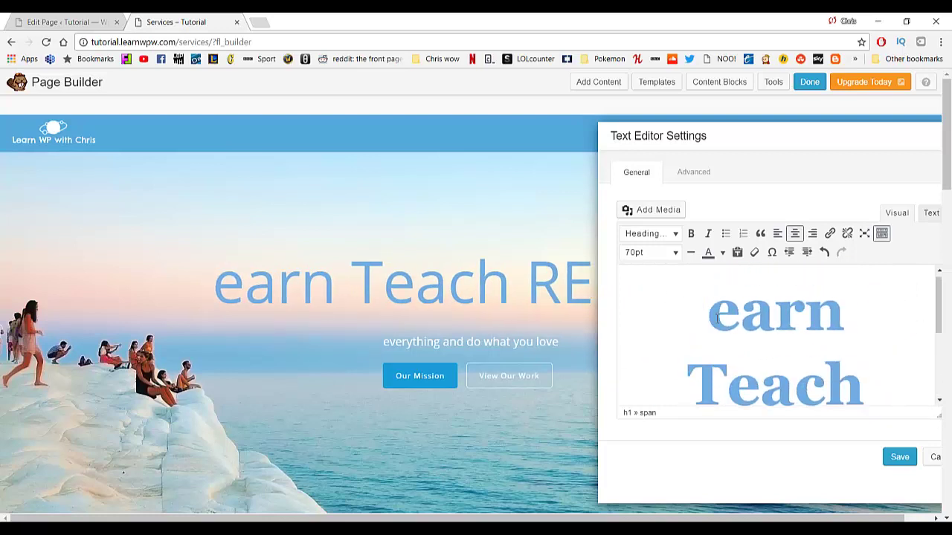
type("L")
Check the text module's Advanced settings and save the hero text.
scroll(744, 328, "down", 5)
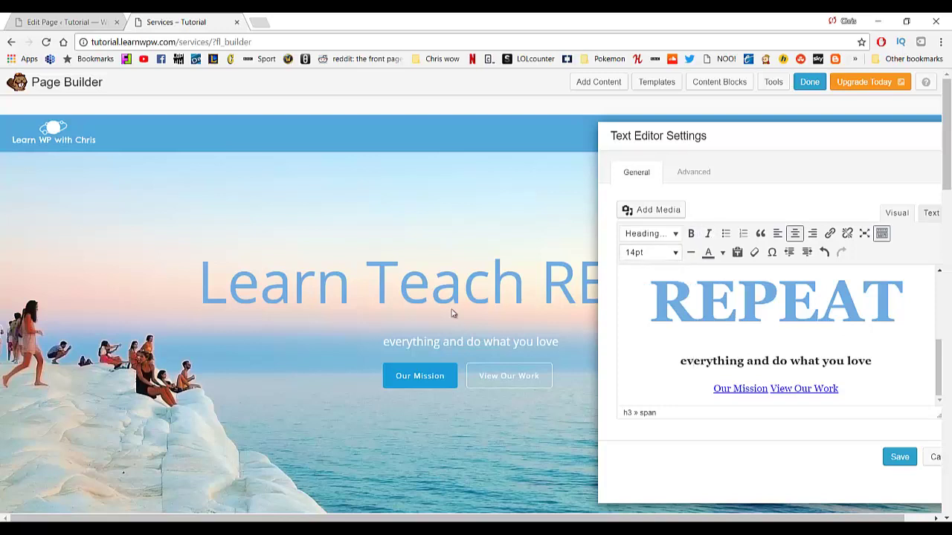
scroll(733, 362, "down", 2)
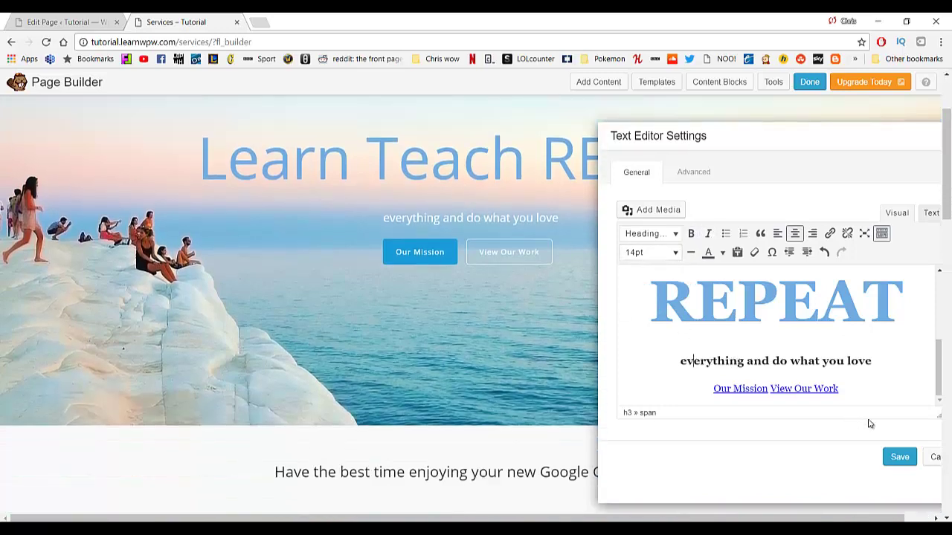
left_click_drag(787, 139, 559, 147)
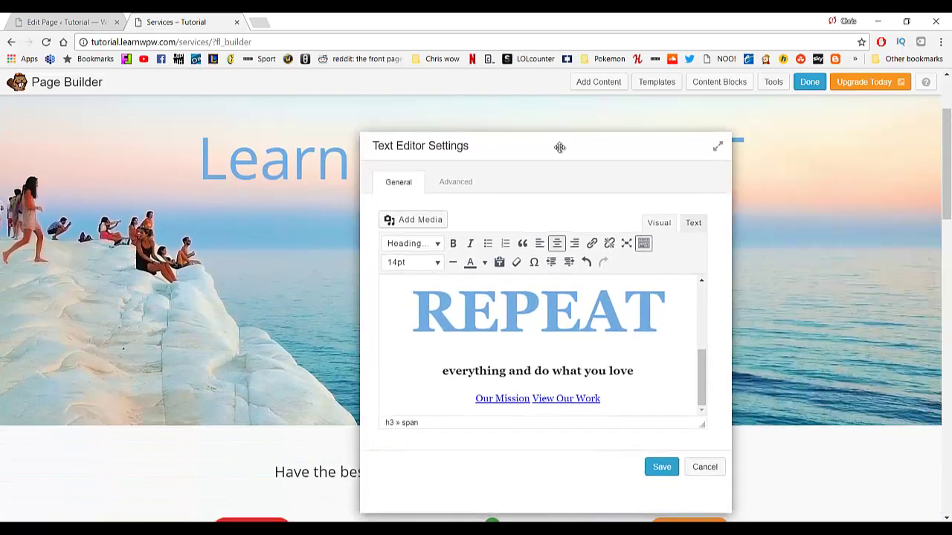
left_click(461, 183)
scroll(506, 279, "down", 5)
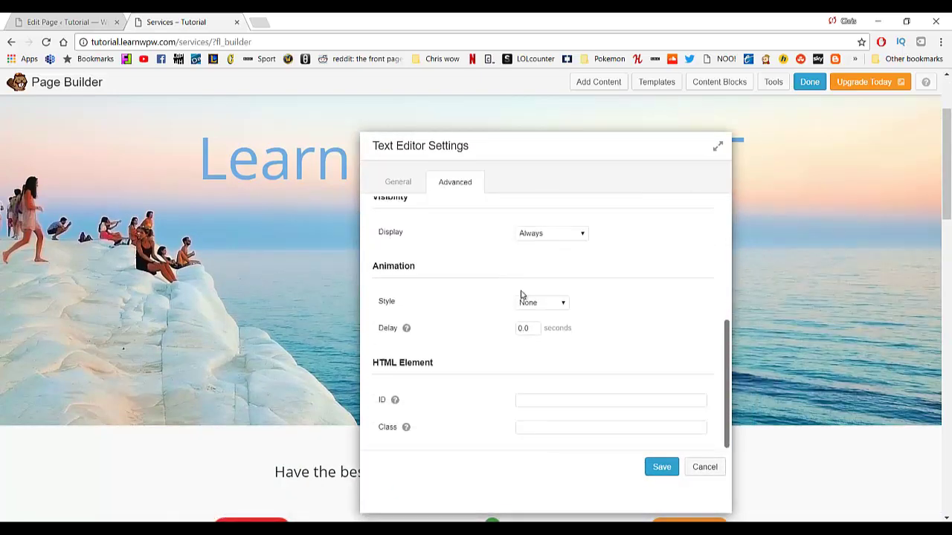
left_click(662, 466)
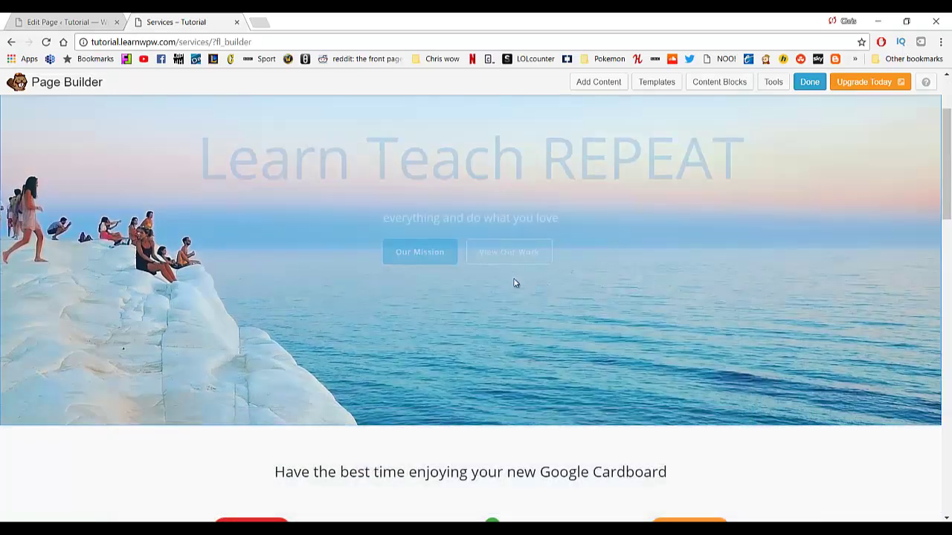
scroll(440, 291, "up", 2)
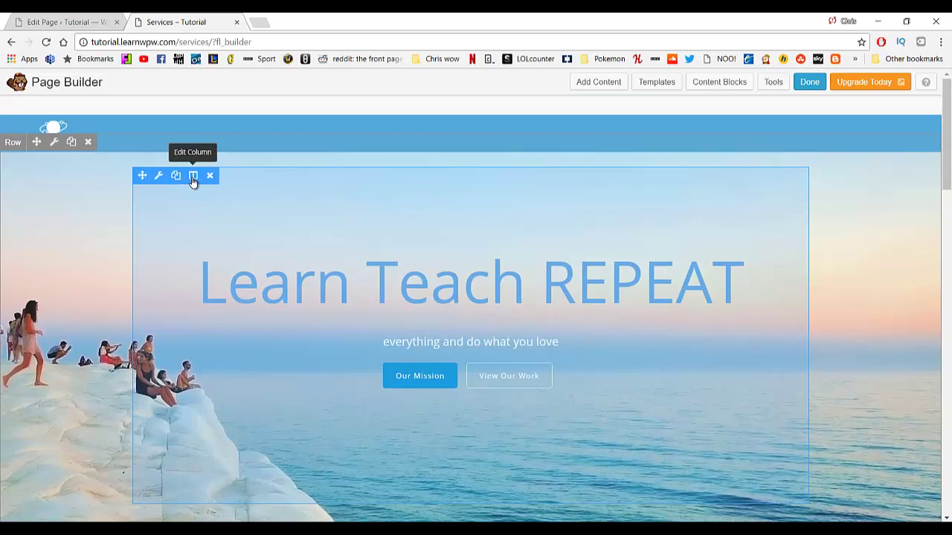
scroll(276, 290, "down", 5)
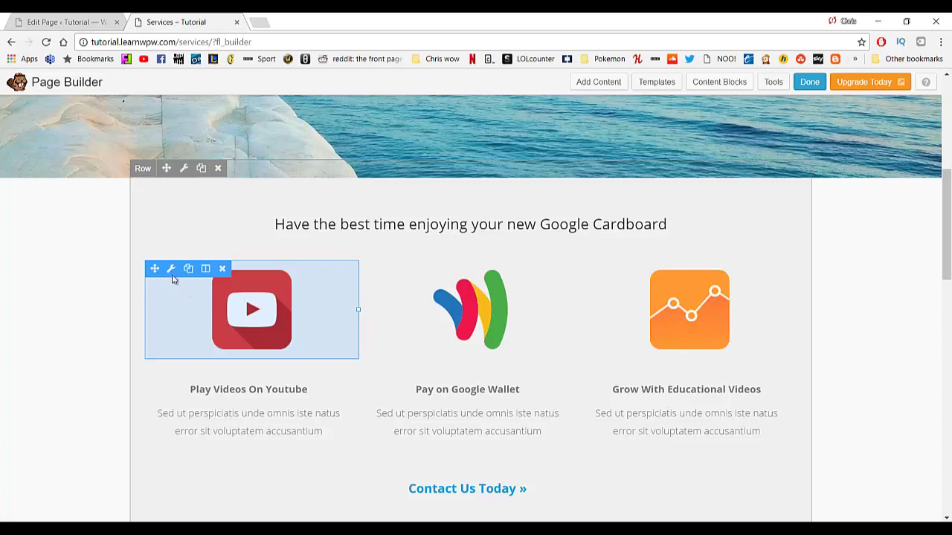
left_click(172, 277)
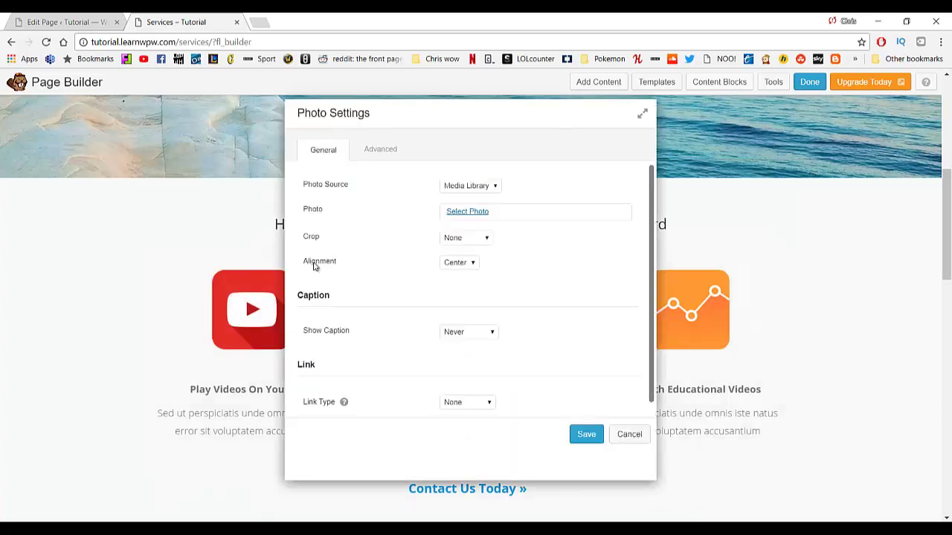
left_click(494, 188)
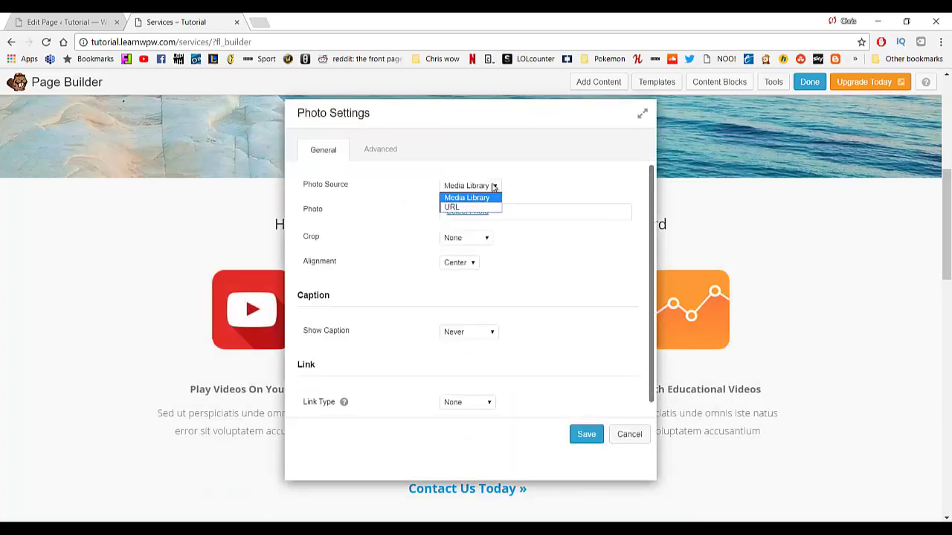
left_click(484, 199)
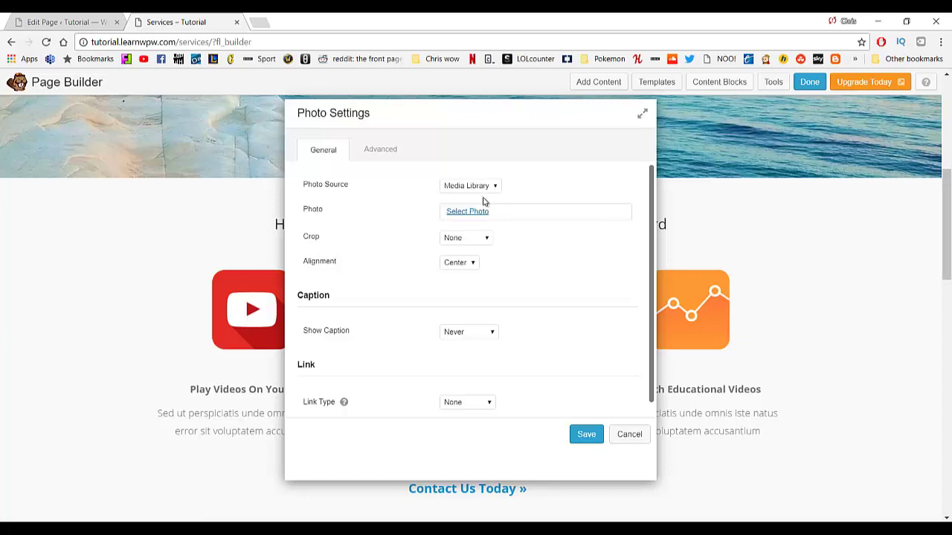
left_click(469, 214)
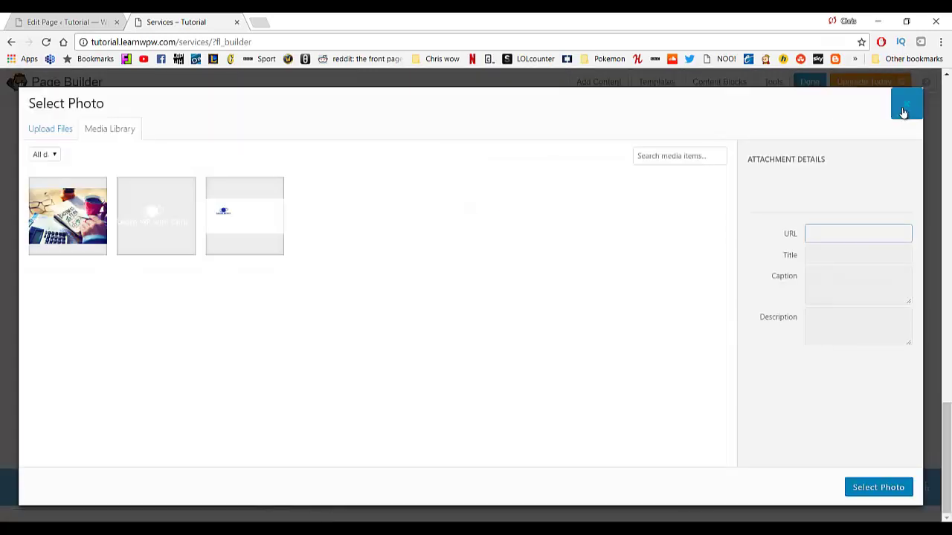
left_click(907, 104)
scroll(498, 278, "down", 1)
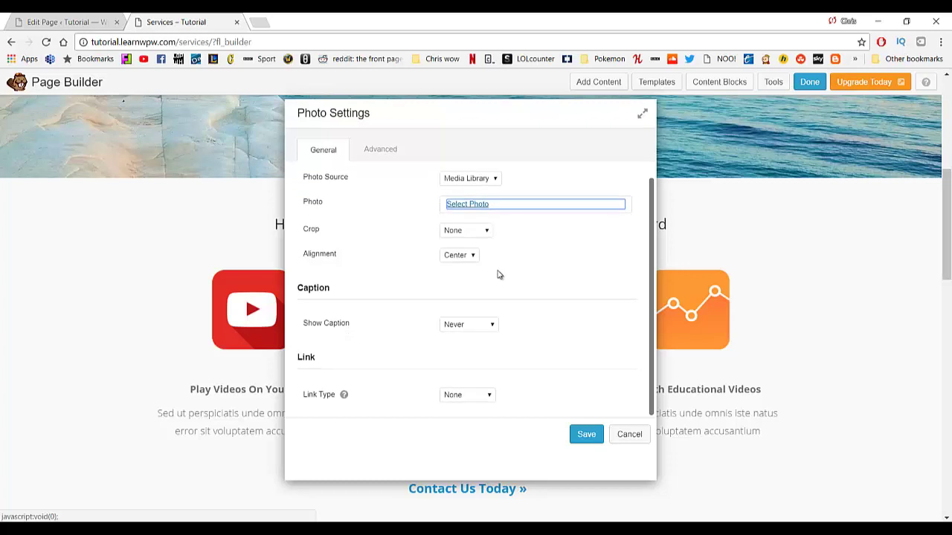
left_click(621, 437)
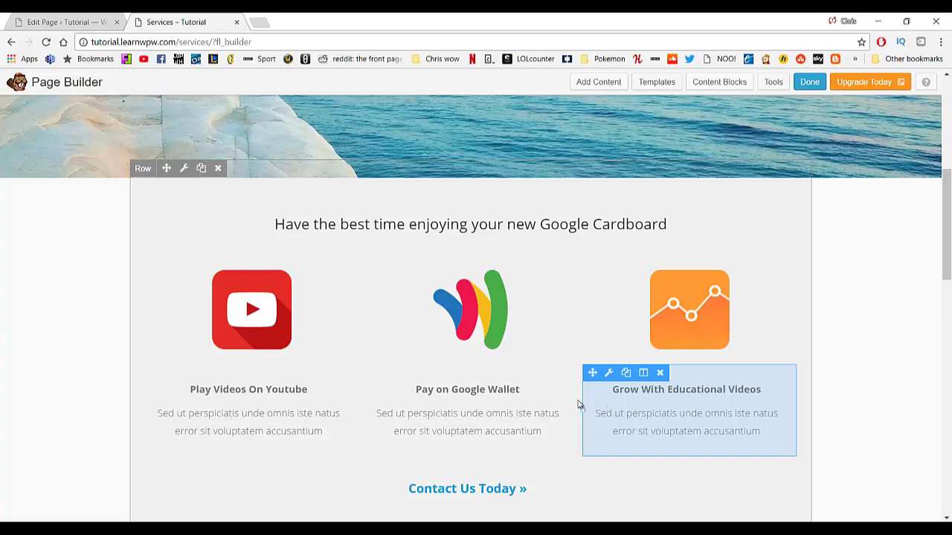
scroll(709, 243, "down", 2)
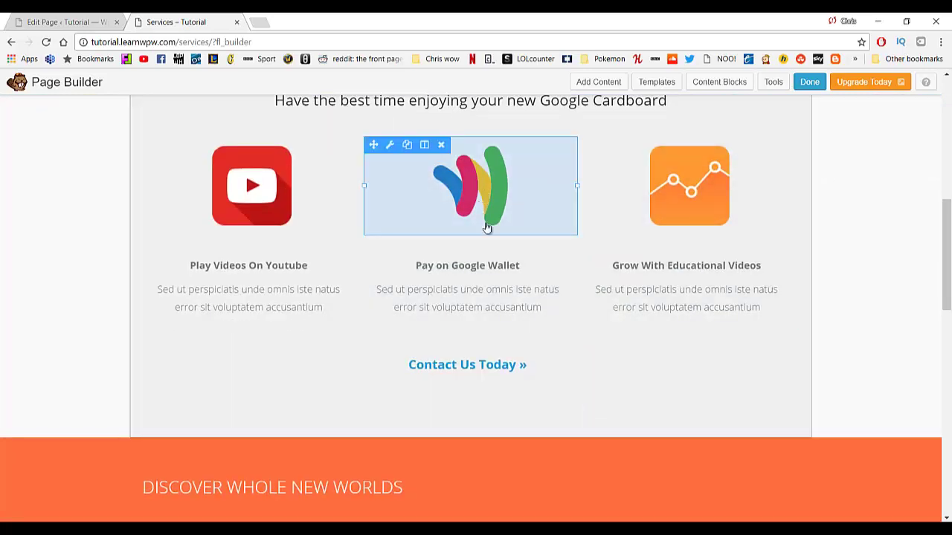
scroll(491, 298, "down", 1)
left_click(484, 303)
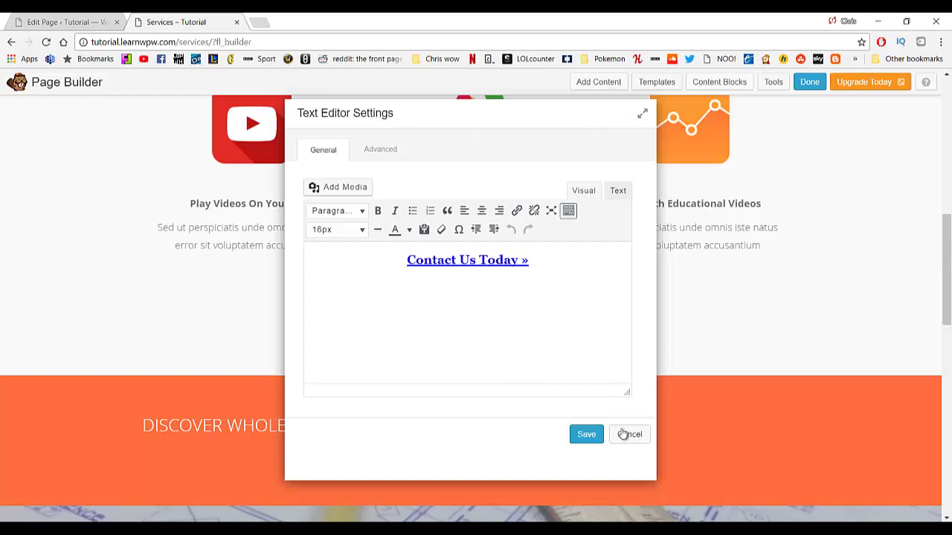
left_click(623, 435)
scroll(561, 344, "down", 10)
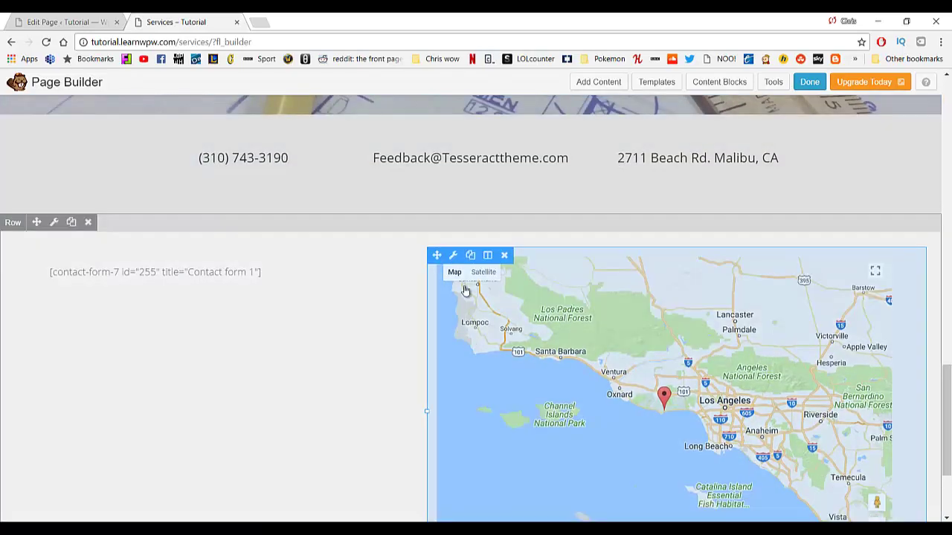
left_click(453, 255)
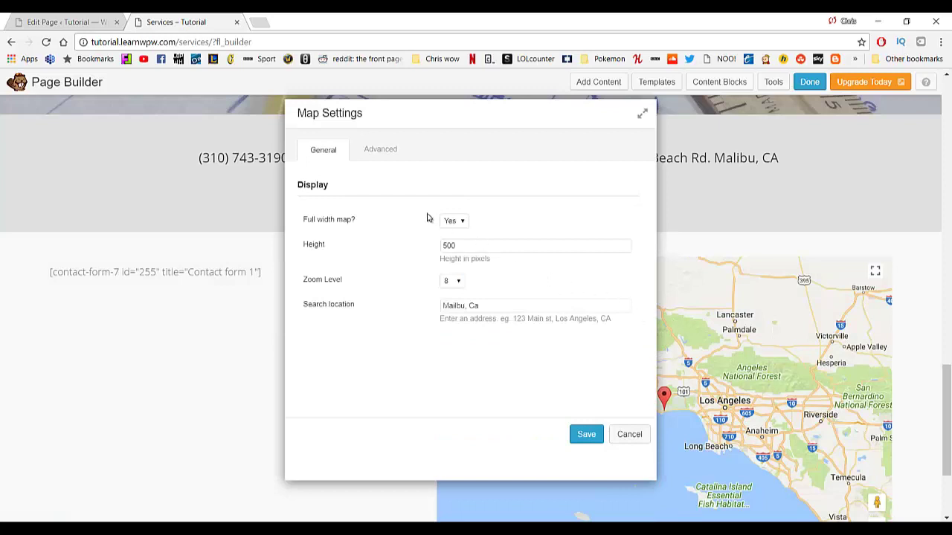
left_click(485, 305)
left_click(633, 435)
scroll(478, 330, "up", 5)
scroll(446, 294, "up", 15)
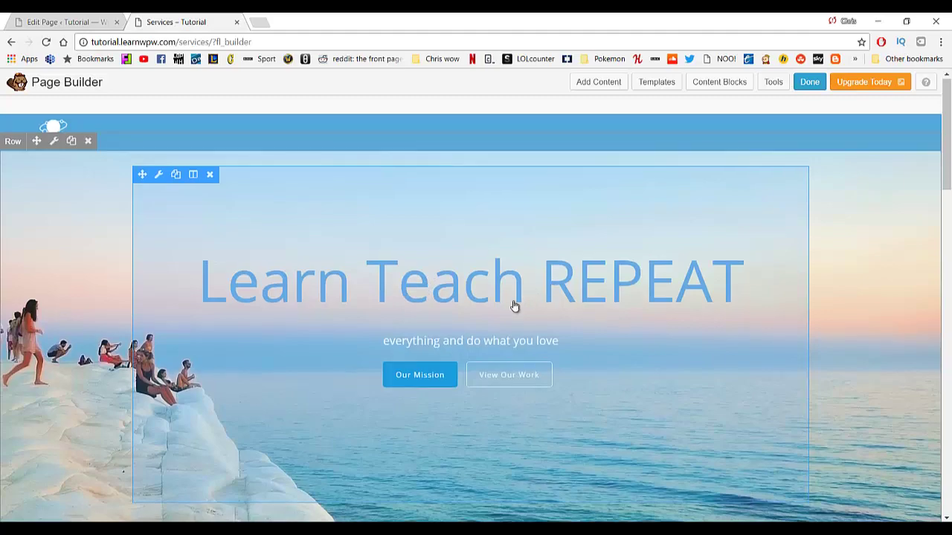
Open Add Content and expand the Row Layouts list of column options.
scroll(524, 301, "down", 9)
scroll(534, 299, "up", 7)
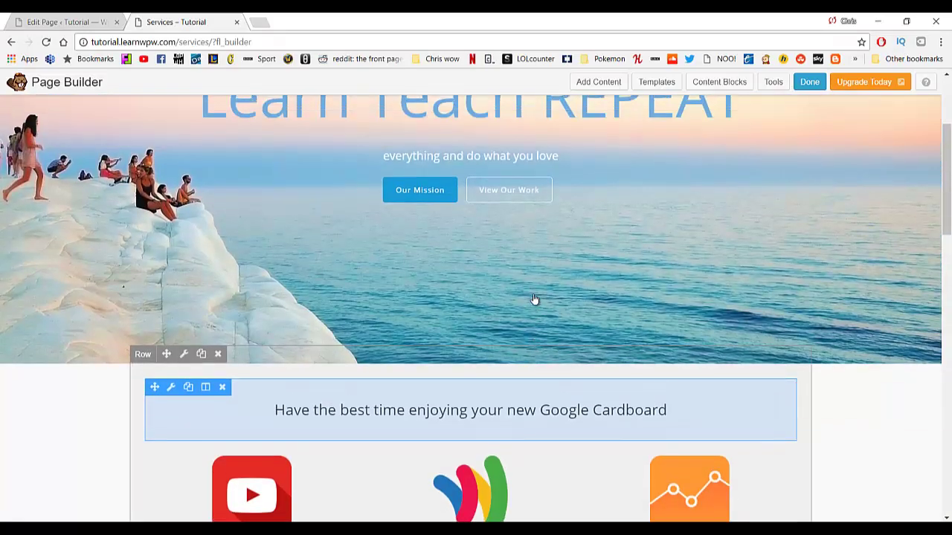
scroll(536, 298, "up", 3)
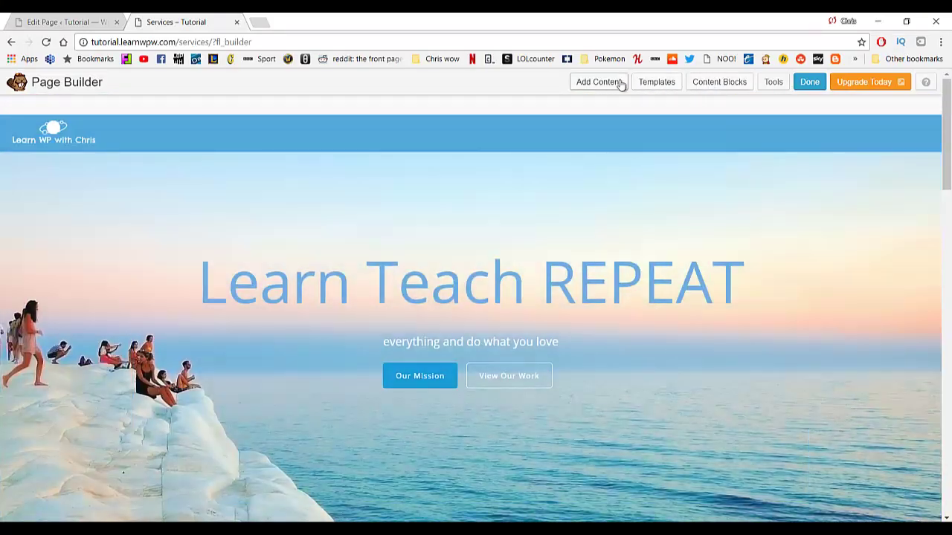
left_click(614, 83)
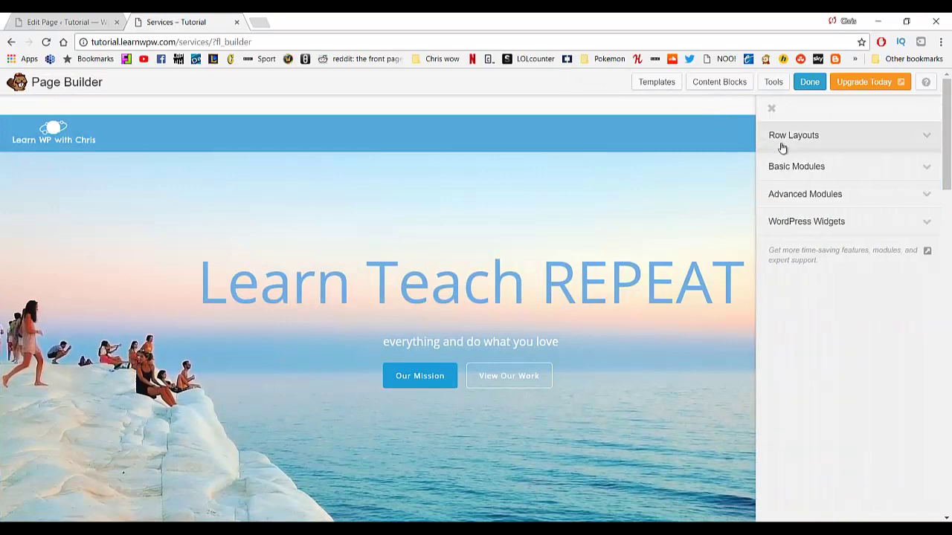
left_click(833, 143)
scroll(491, 200, "down", 2)
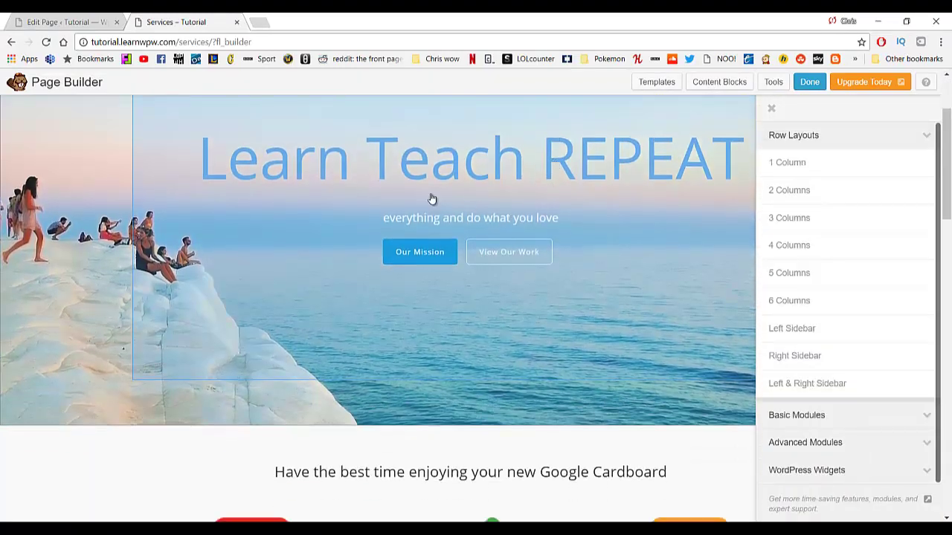
scroll(497, 190, "up", 1)
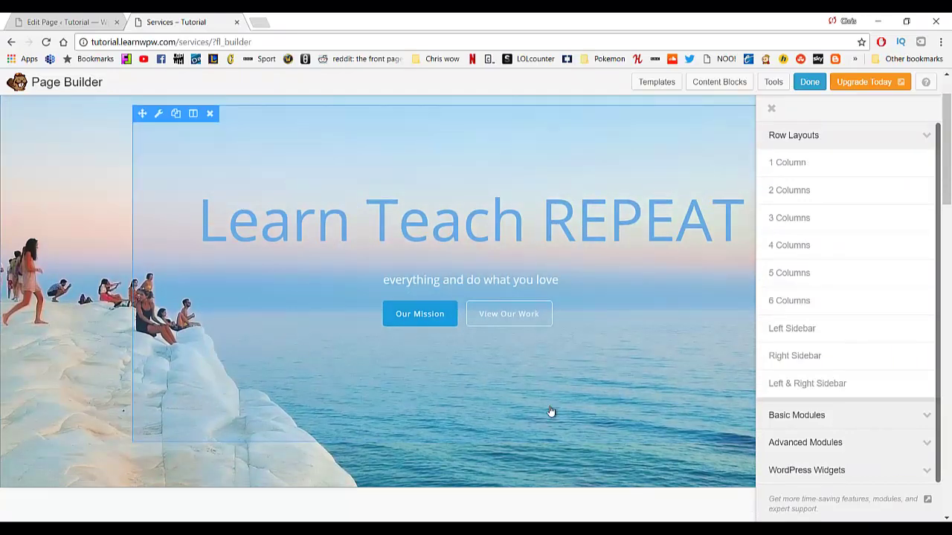
scroll(435, 199, "down", 5)
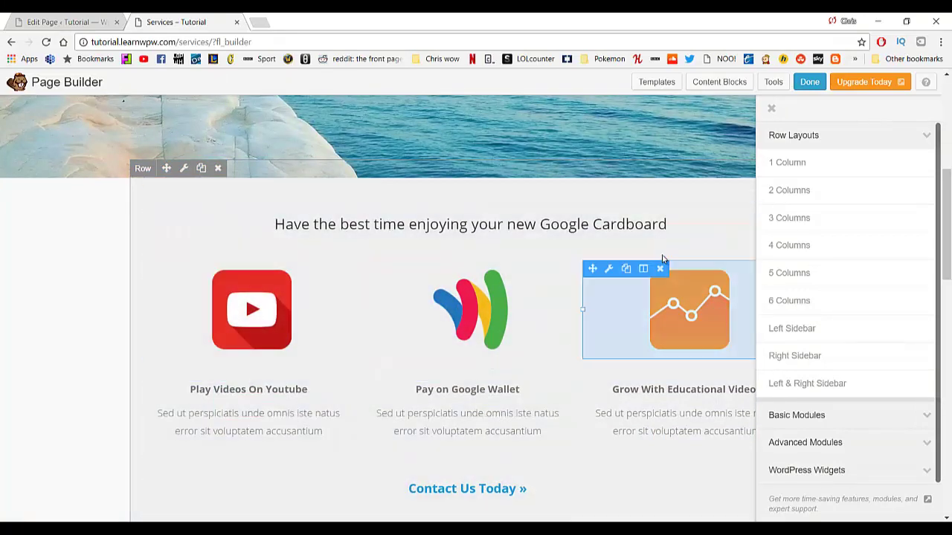
scroll(545, 307, "down", 6)
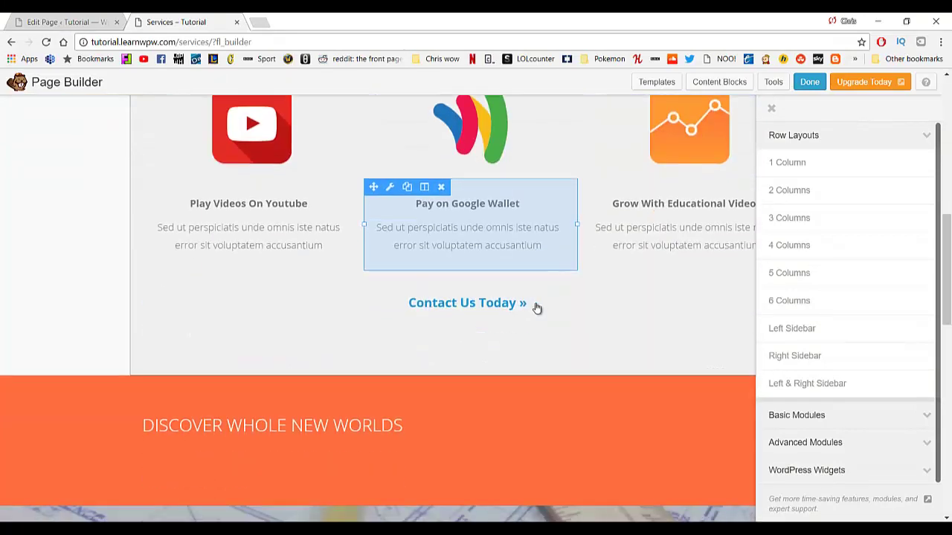
scroll(461, 335, "down", 1)
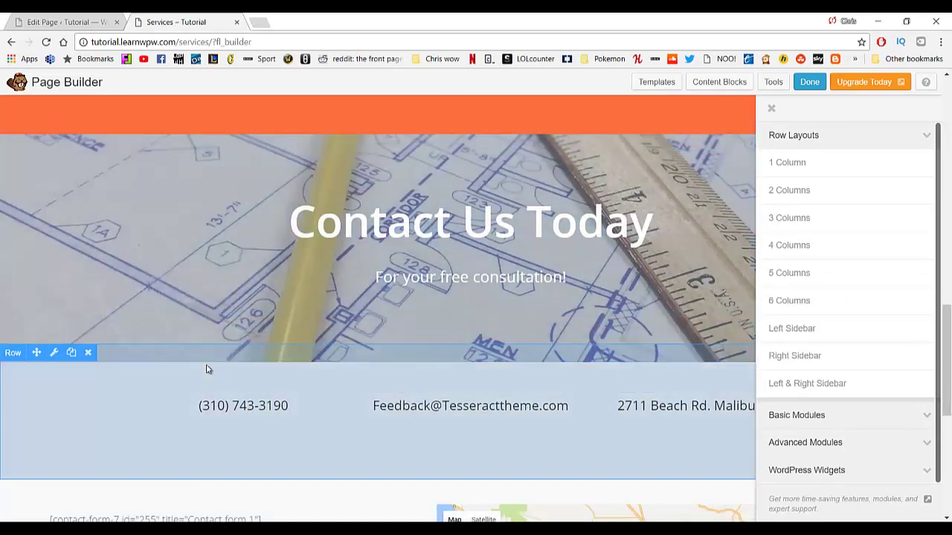
Place a three-column row beneath the contact details, above the contact form.
left_click(785, 218)
scroll(580, 314, "down", 8)
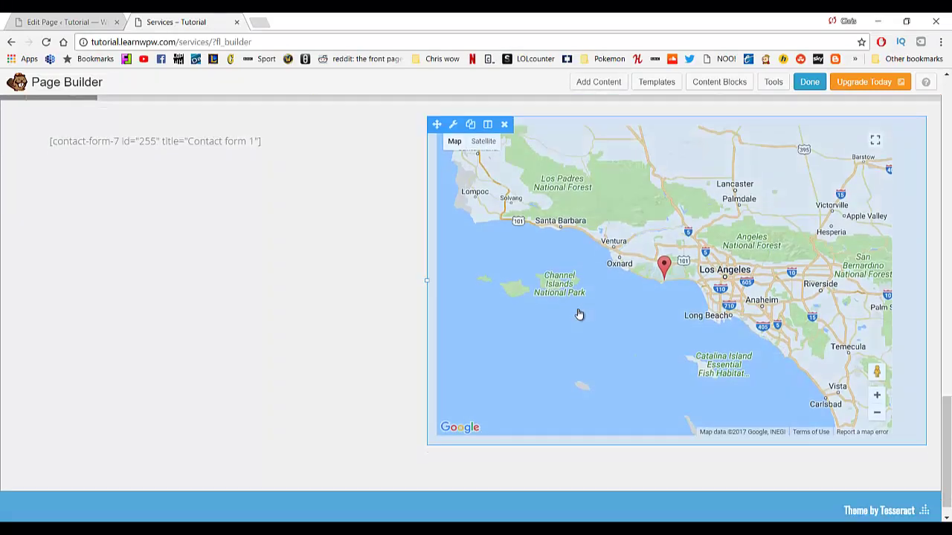
scroll(578, 315, "up", 9)
scroll(578, 314, "up", 5)
scroll(576, 315, "up", 7)
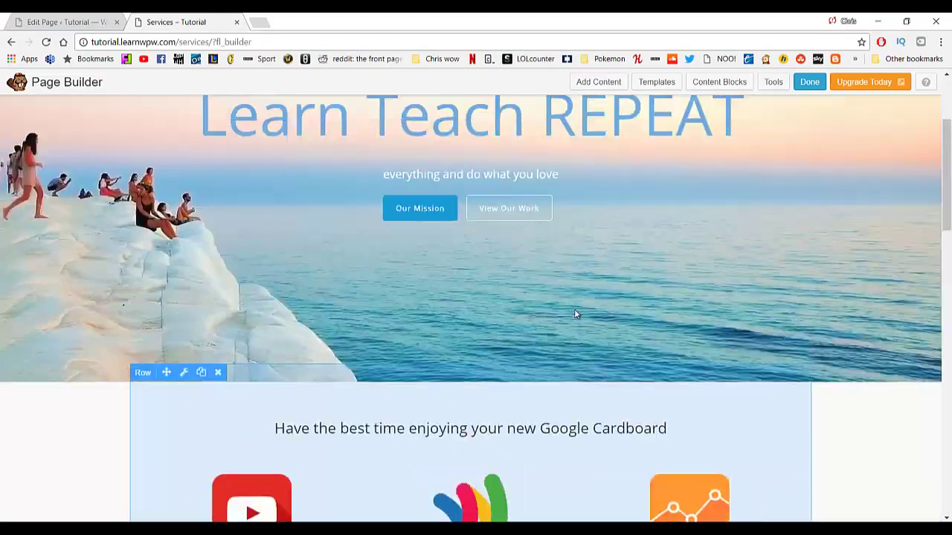
scroll(557, 316, "down", 17)
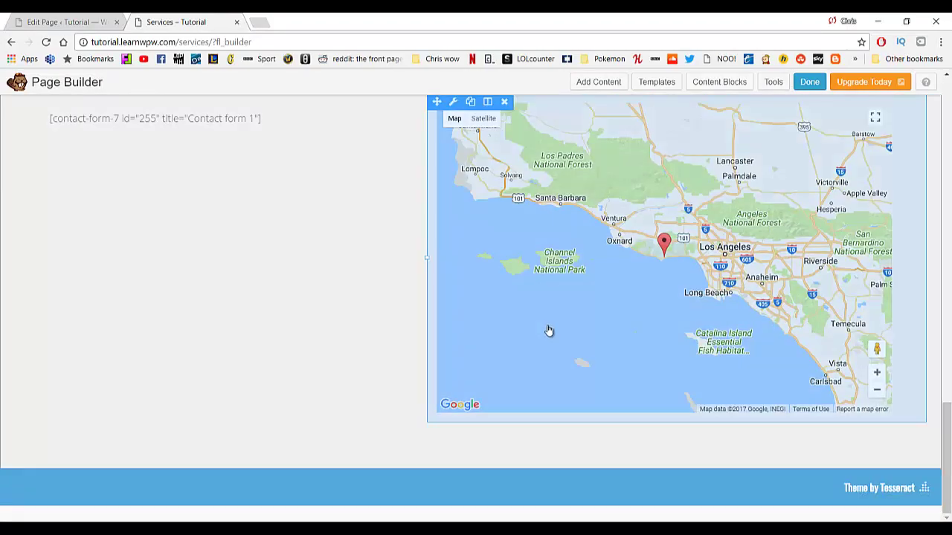
scroll(549, 327, "up", 8)
left_click(606, 87)
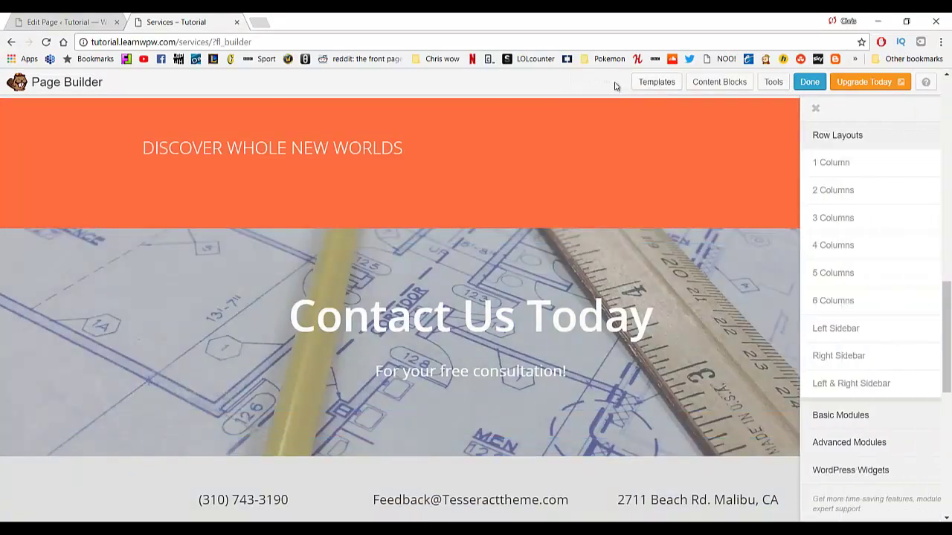
left_click_drag(814, 216, 435, 297)
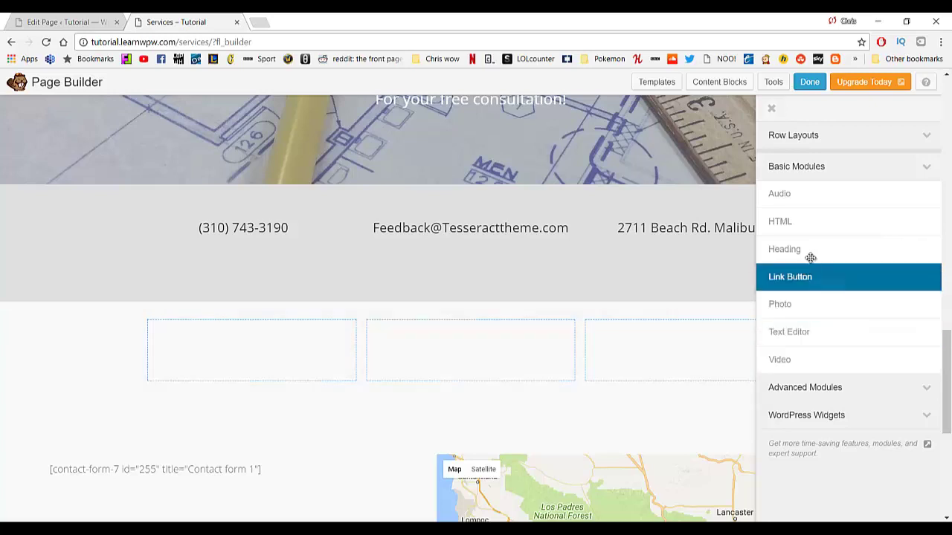
Browse the Advanced Modules, WordPress Widgets, Basic Modules and Row Layouts lists.
left_click(822, 397)
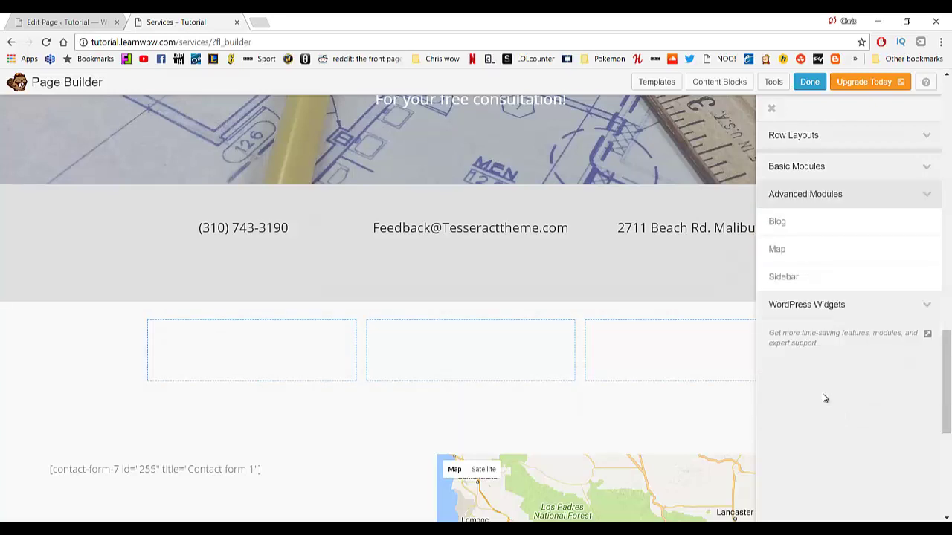
left_click(828, 307)
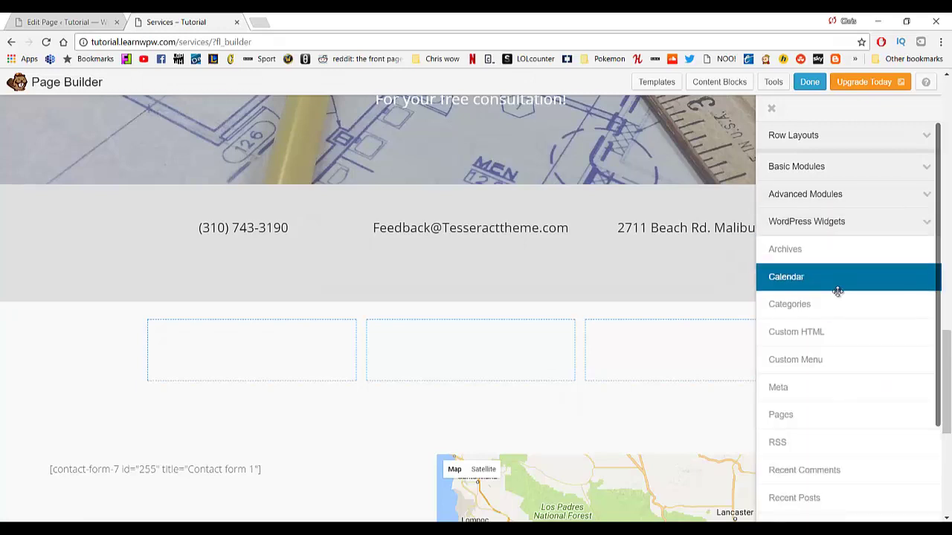
left_click(834, 170)
left_click(840, 138)
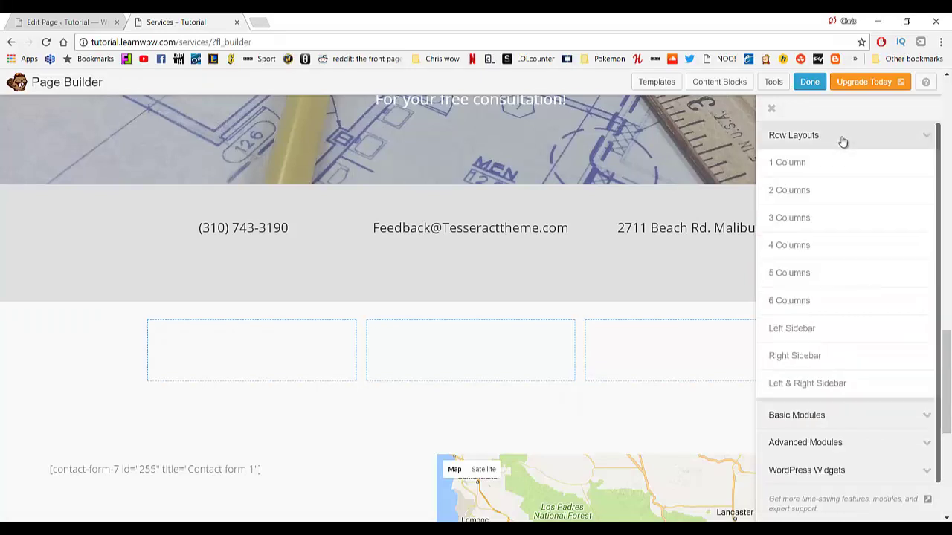
scroll(808, 260, "down", 1)
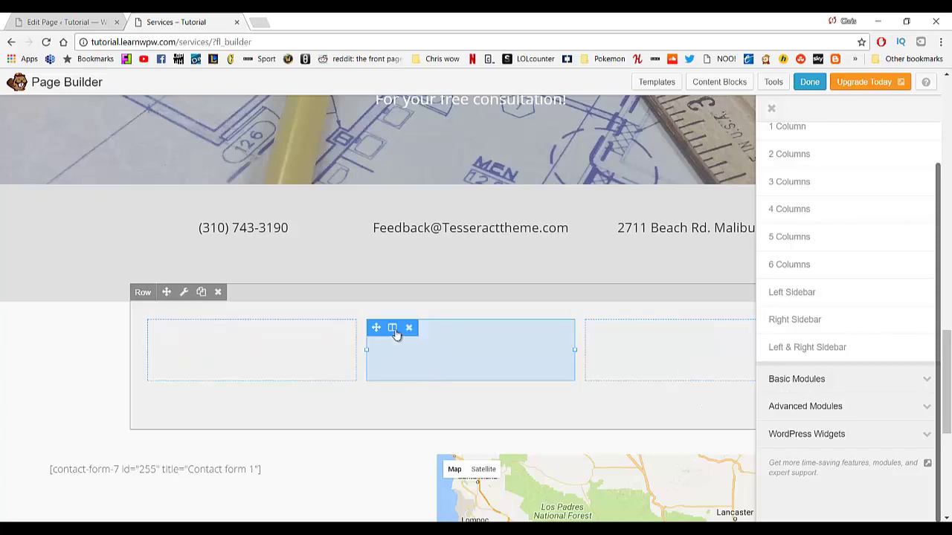
scroll(395, 389, "up", 10)
scroll(397, 386, "up", 2)
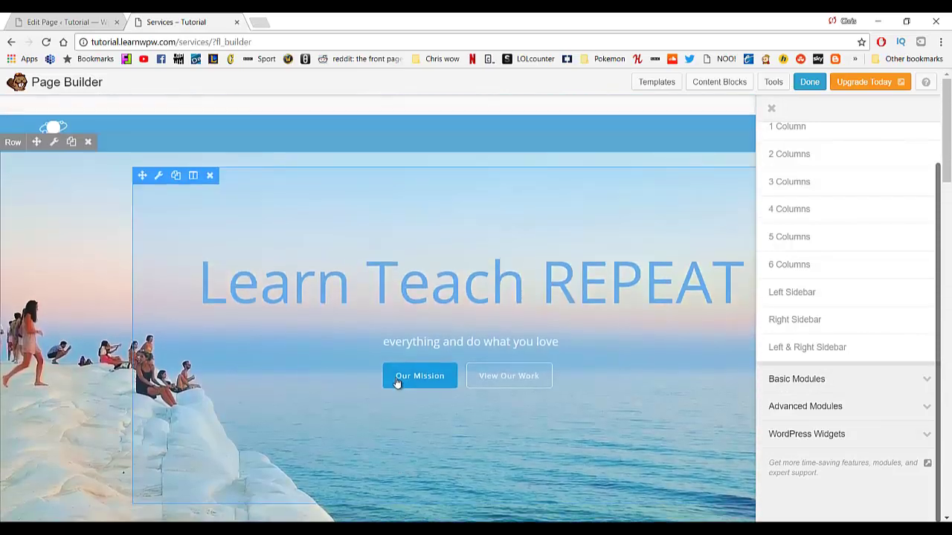
scroll(396, 382, "down", 10)
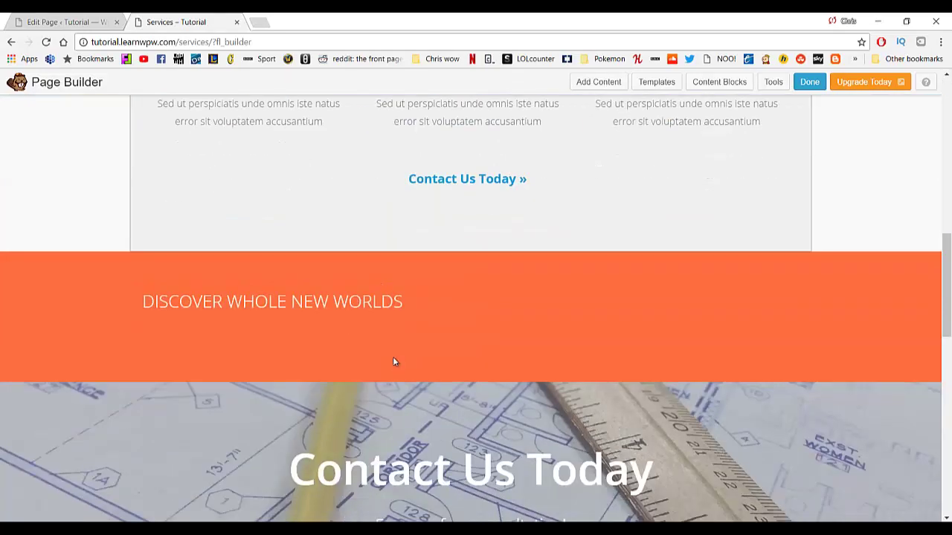
scroll(394, 363, "down", 8)
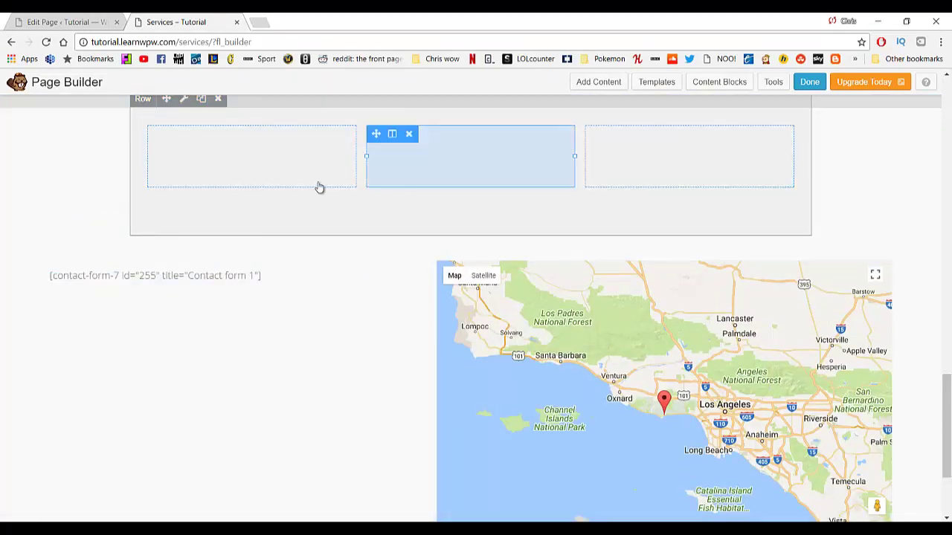
scroll(223, 198, "up", 1)
Inspect a column's settings without changes, then show the Basic Modules list.
left_click(251, 230)
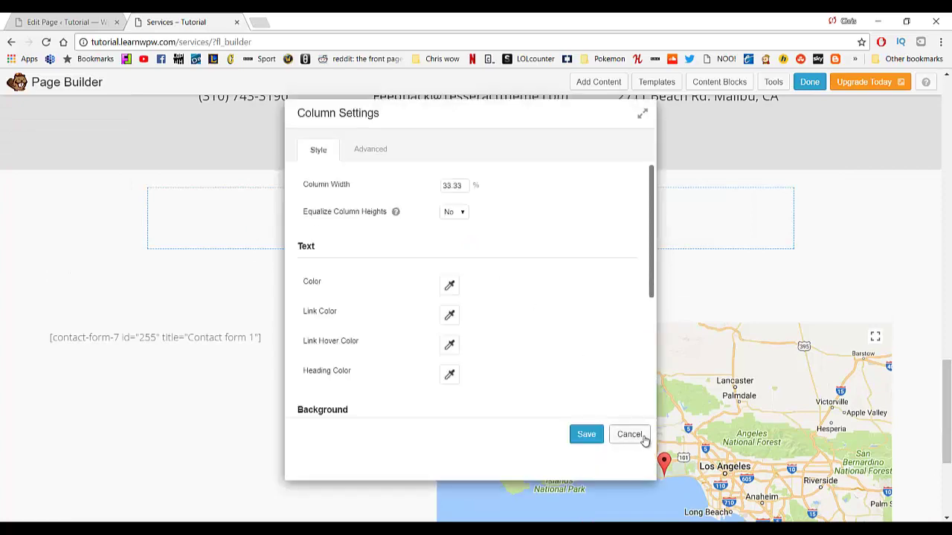
left_click(630, 435)
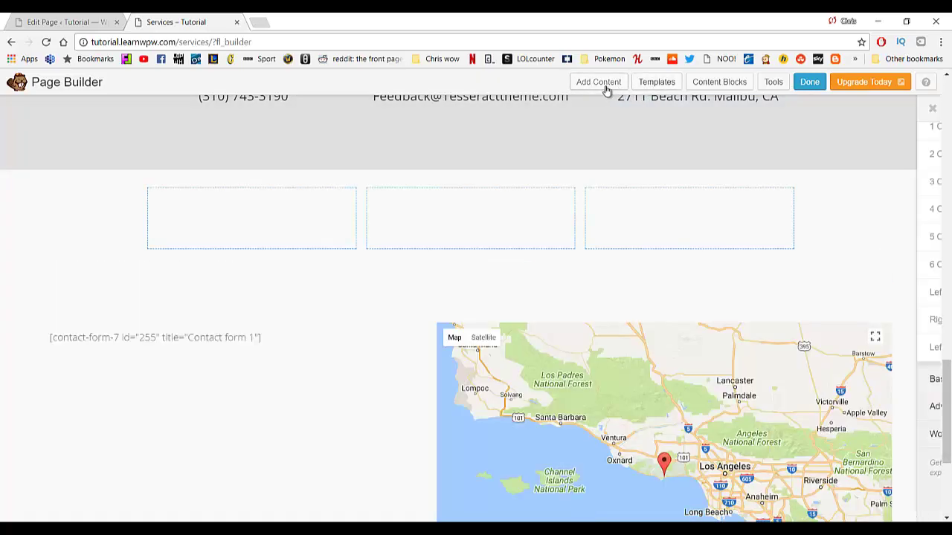
left_click(605, 88)
scroll(842, 373, "down", 1)
left_click(842, 374)
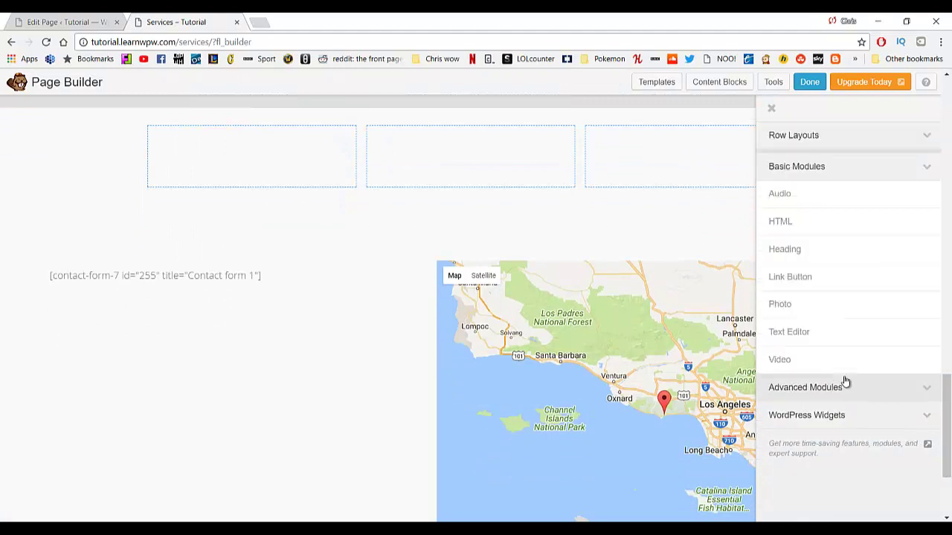
scroll(783, 301, "up", 3)
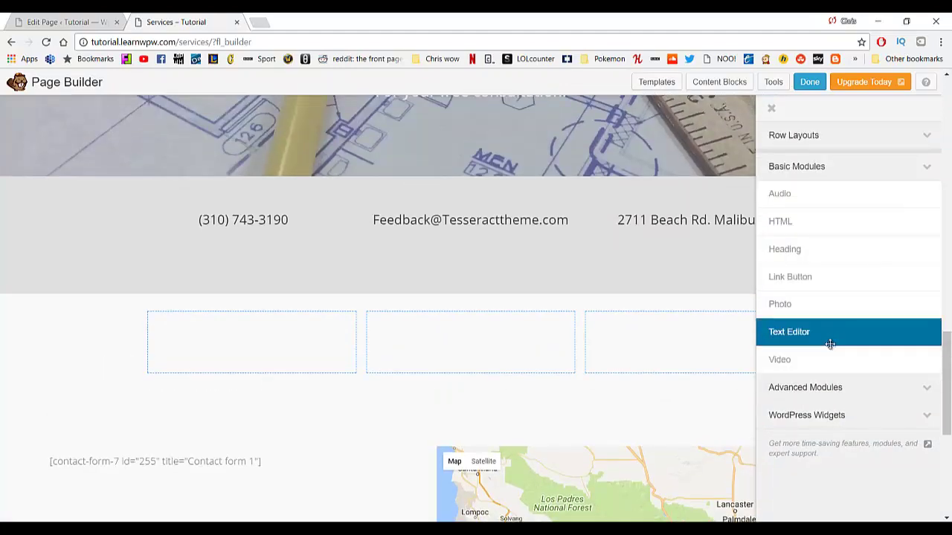
Add a Text Editor module with a 'Hello my name is' introduction to the first column and save it.
left_click_drag(742, 330, 244, 454)
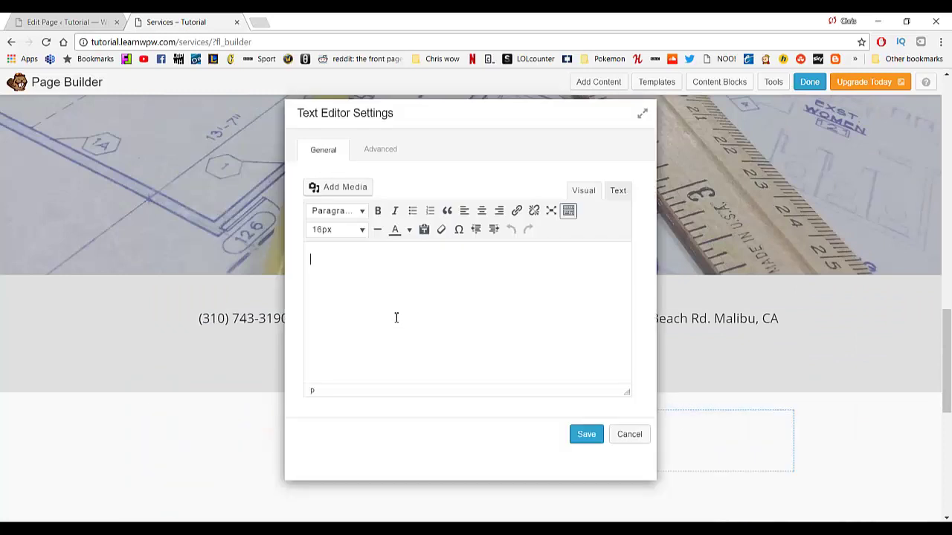
type("Hey")
type("y name is chris")
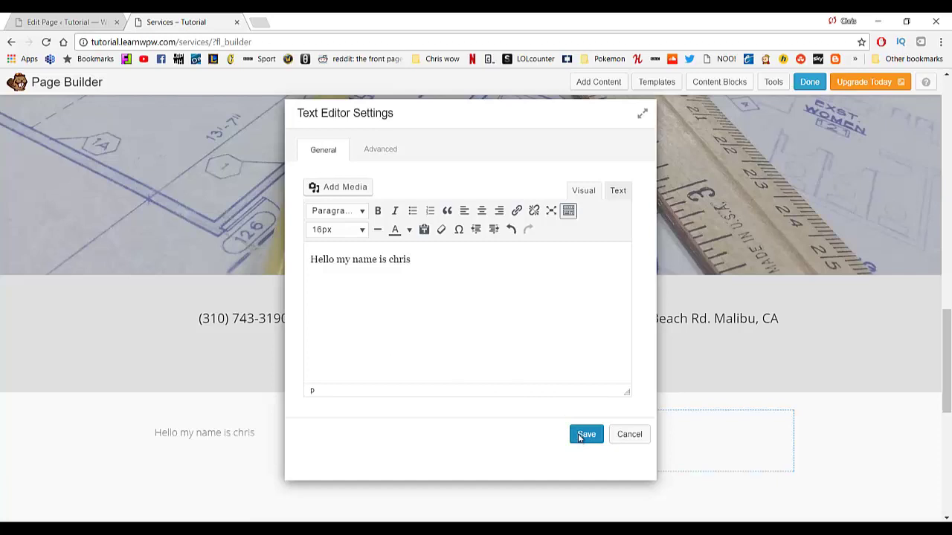
left_click(585, 435)
left_click(484, 436)
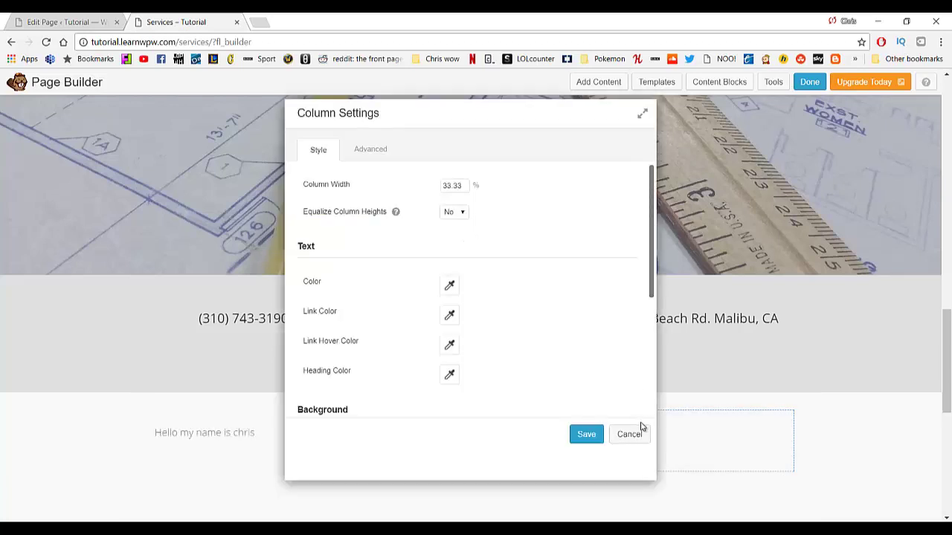
left_click(639, 436)
left_click(611, 84)
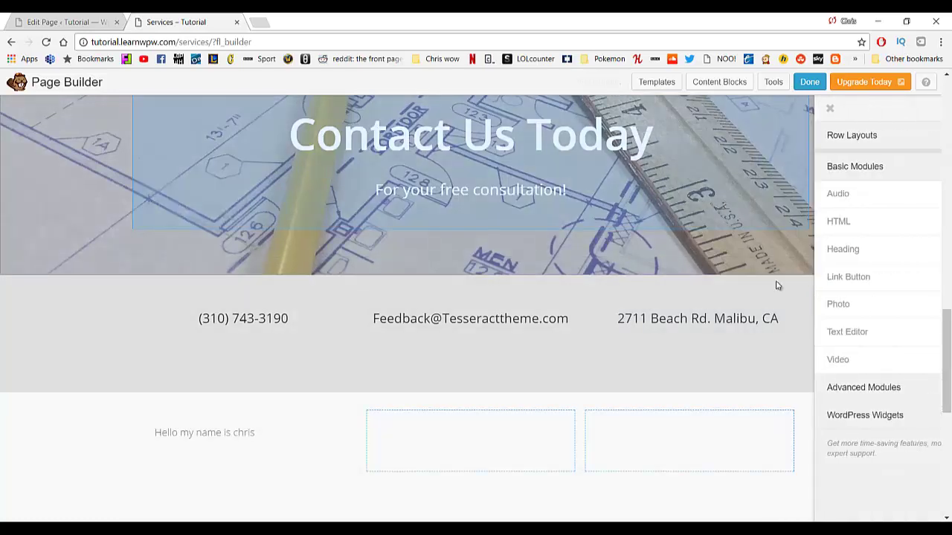
Add a Photo module showing business.jpg to the middle column and save it.
left_click_drag(825, 302, 482, 386)
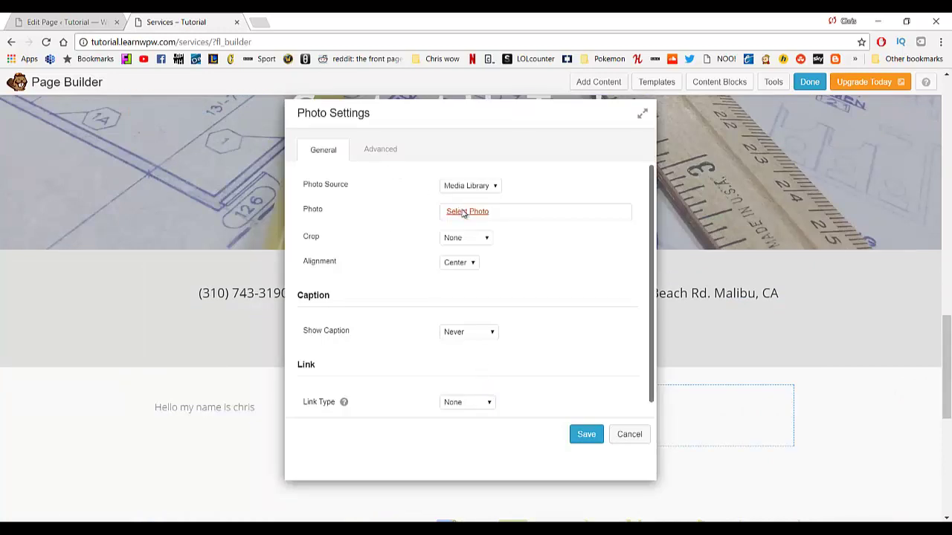
left_click(462, 213)
left_click(86, 219)
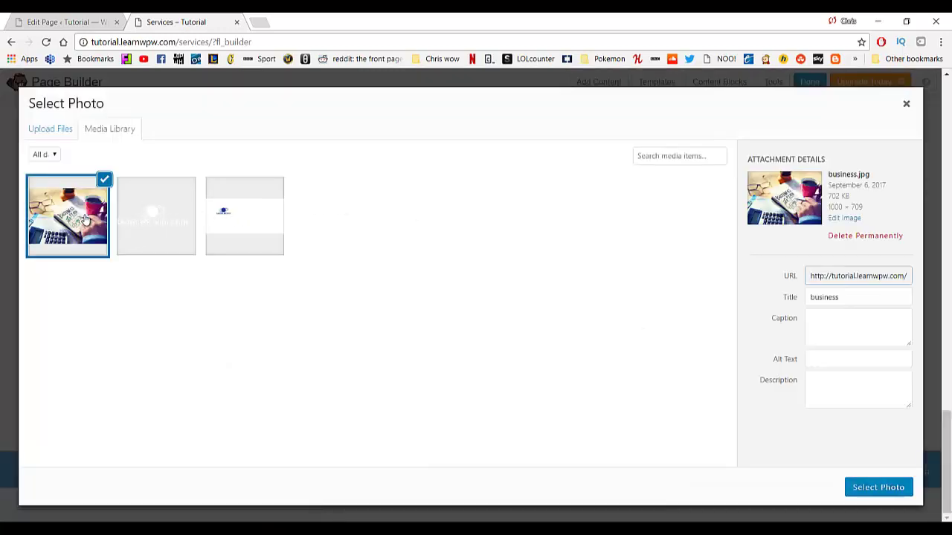
left_click(874, 487)
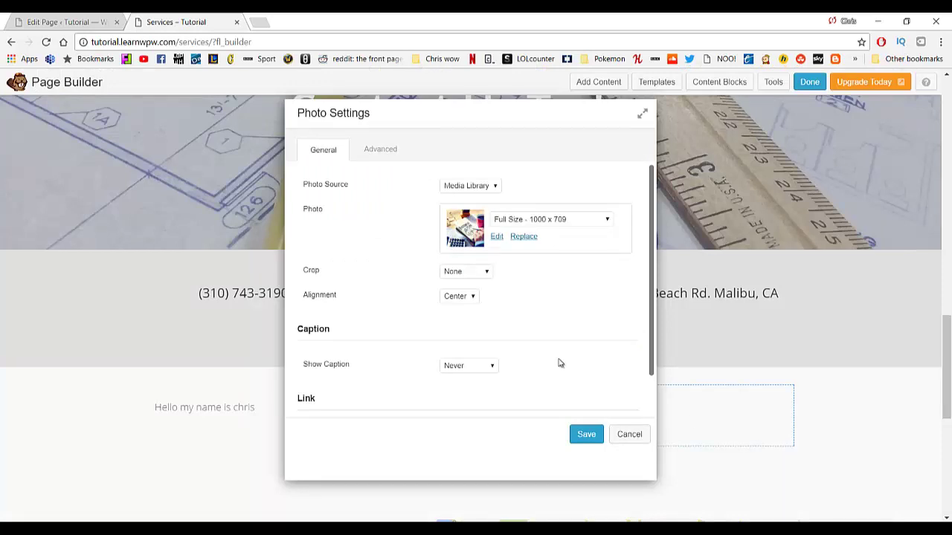
left_click(587, 434)
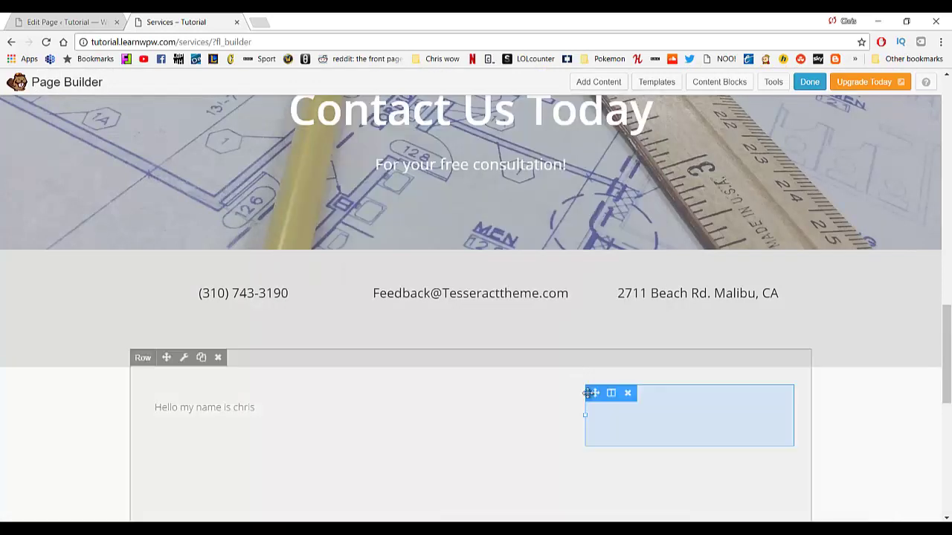
scroll(499, 335, "down", 3)
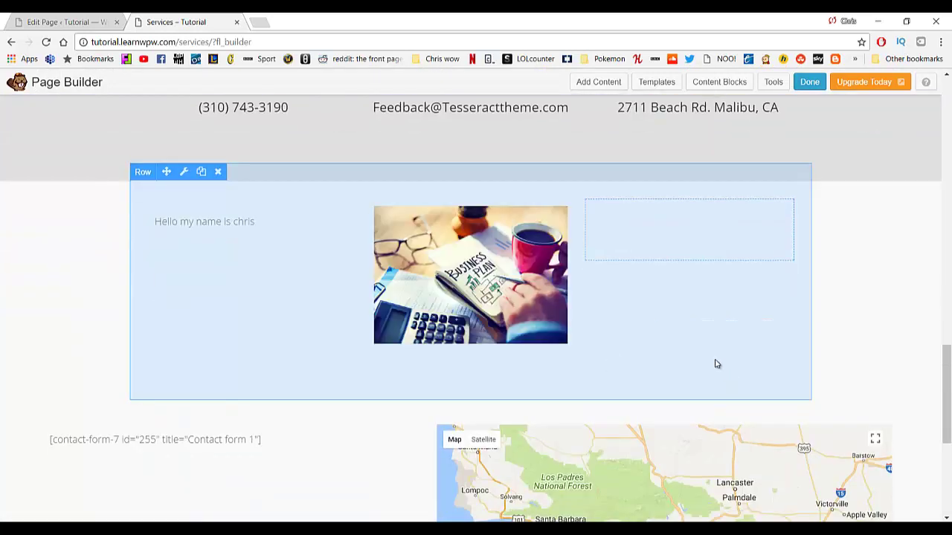
left_click(689, 236)
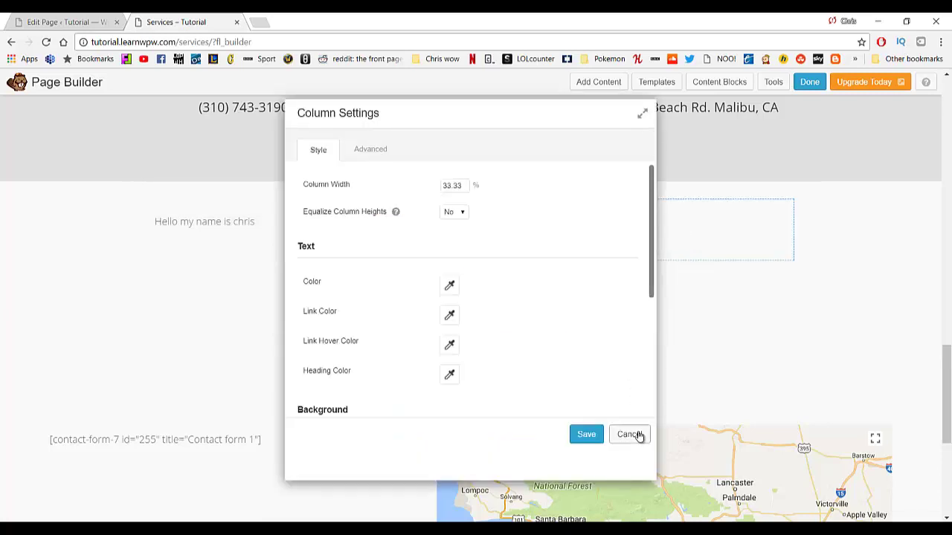
left_click(636, 436)
left_click(601, 82)
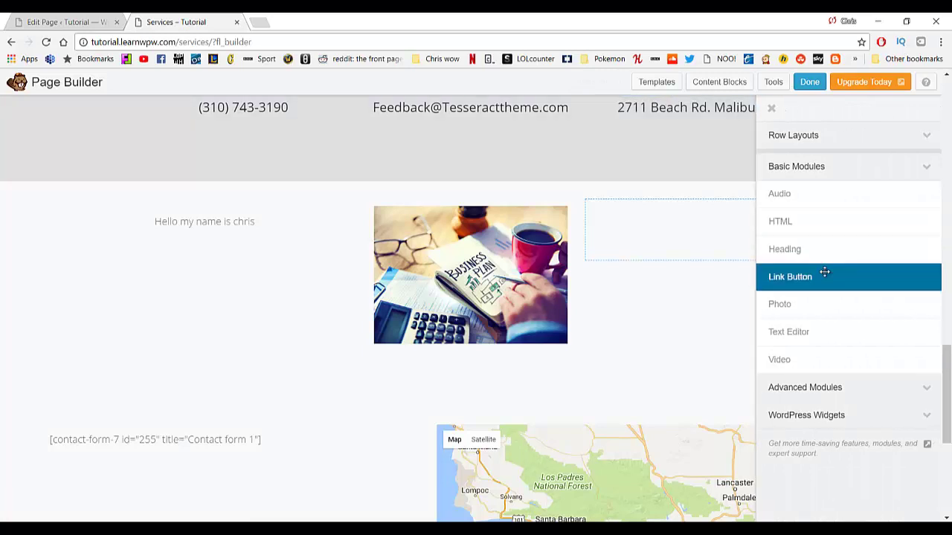
left_click_drag(803, 358, 675, 270)
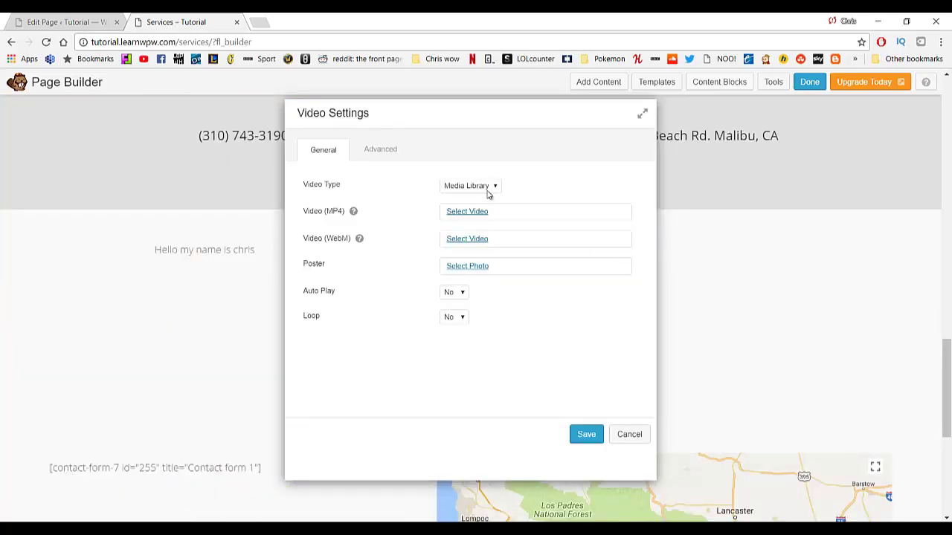
left_click(487, 190)
left_click(375, 151)
left_click(322, 151)
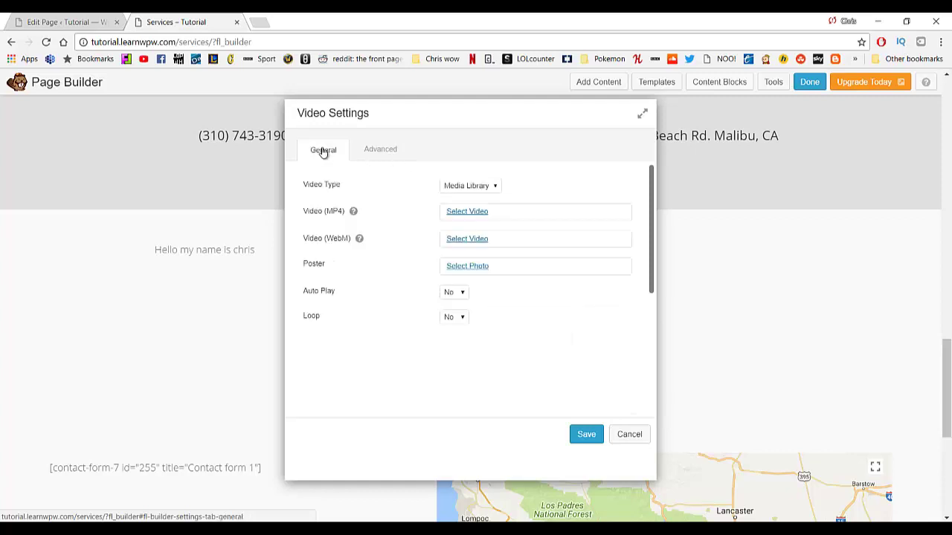
left_click(498, 186)
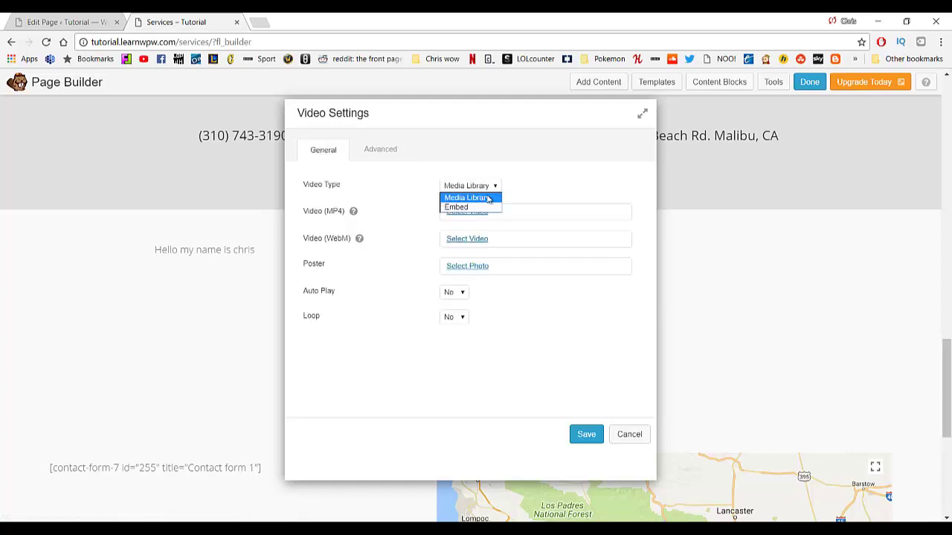
left_click(477, 207)
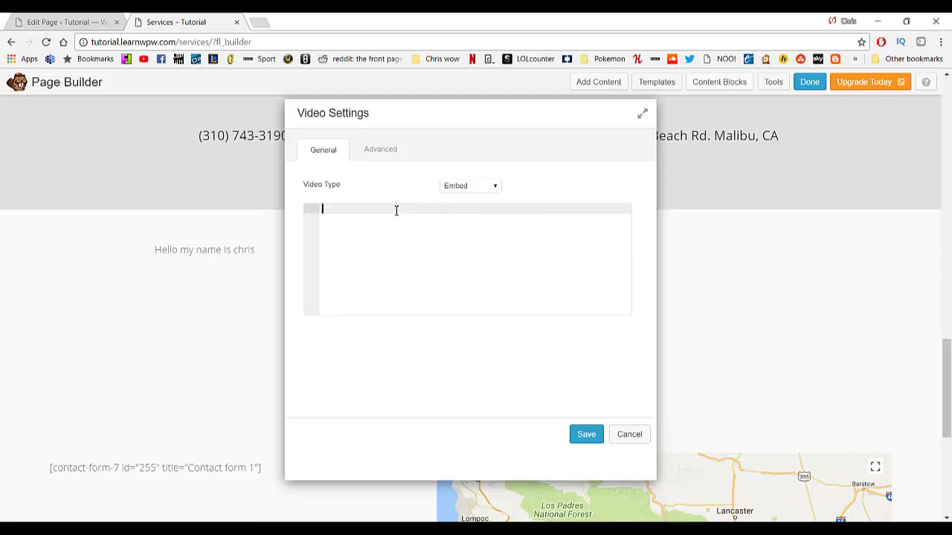
left_click(488, 187)
left_click(477, 198)
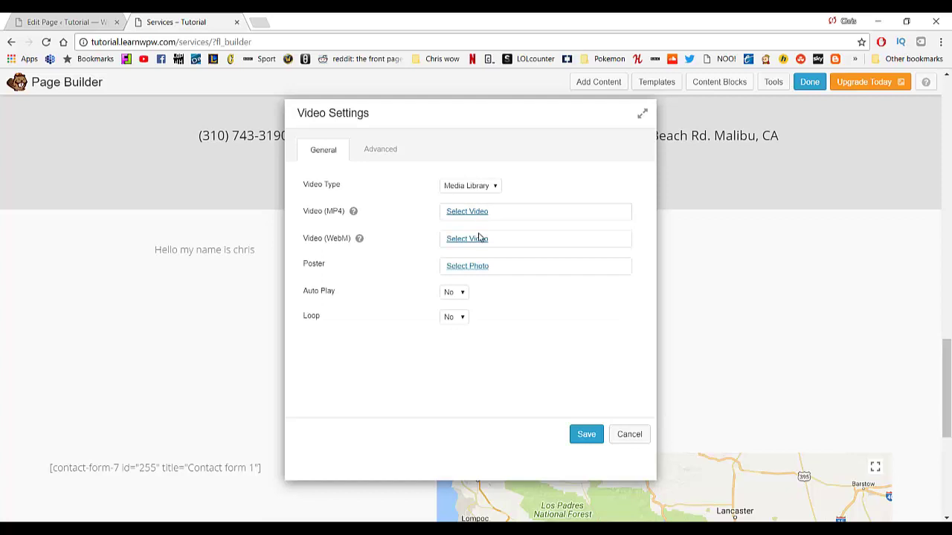
left_click(472, 214)
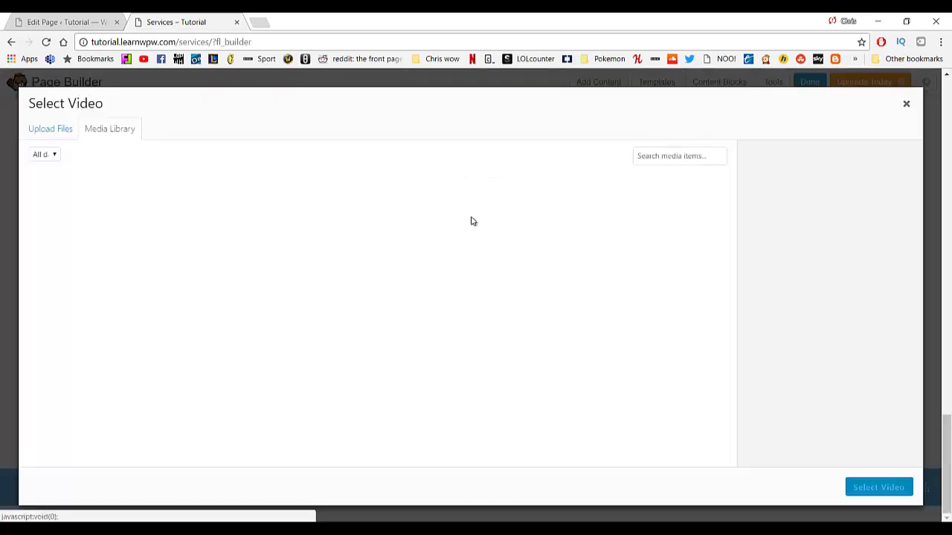
left_click(906, 104)
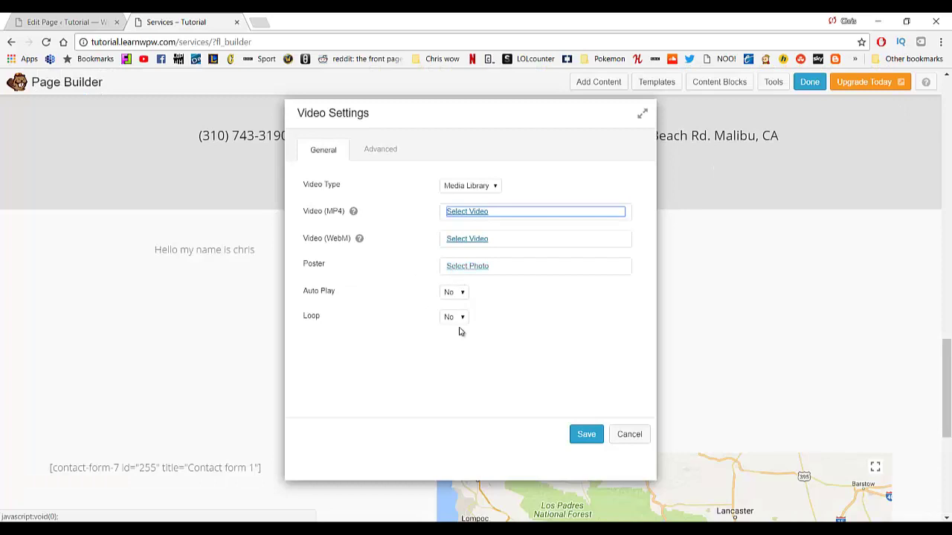
left_click(621, 438)
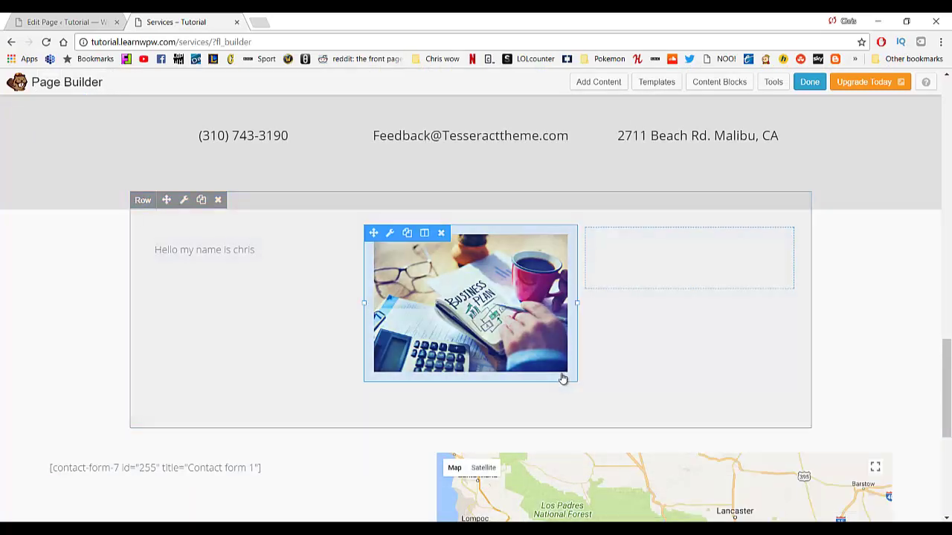
scroll(542, 386, "up", 10)
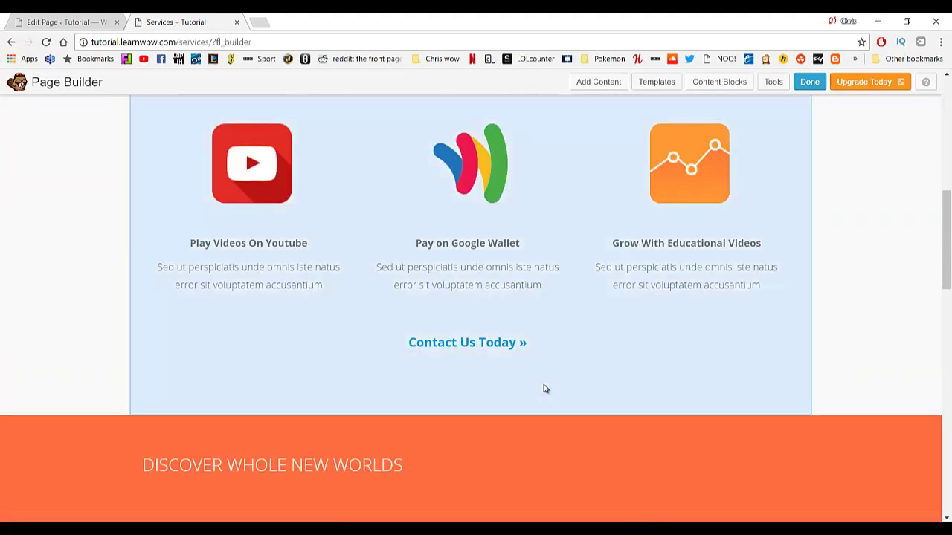
Drag a link button block onto the row, then cancel its settings so no button is added.
mouse_move(292, 191)
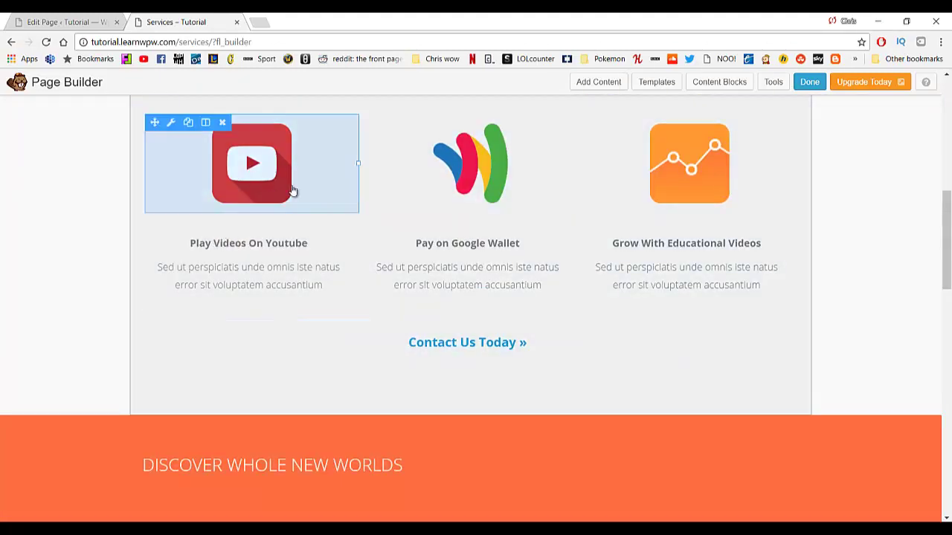
scroll(458, 344, "down", 8)
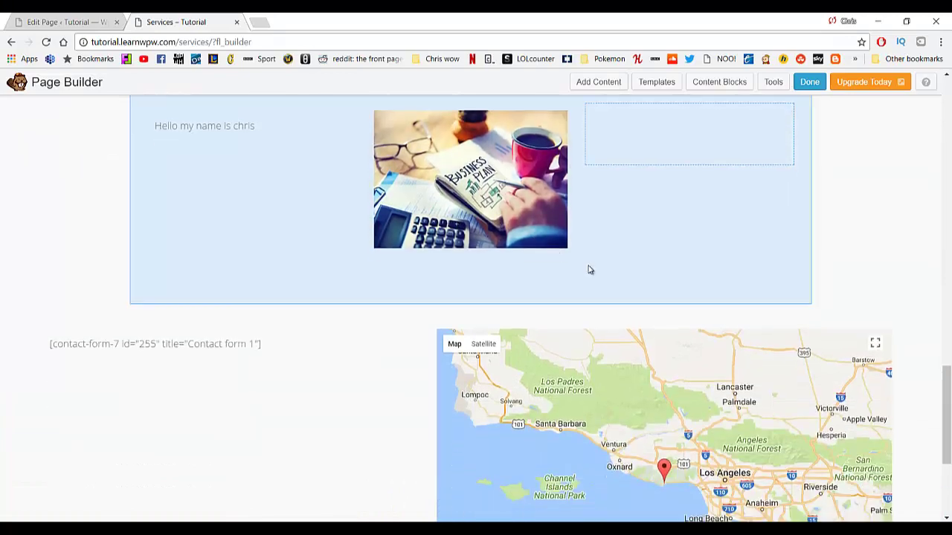
scroll(588, 270, "up", 2)
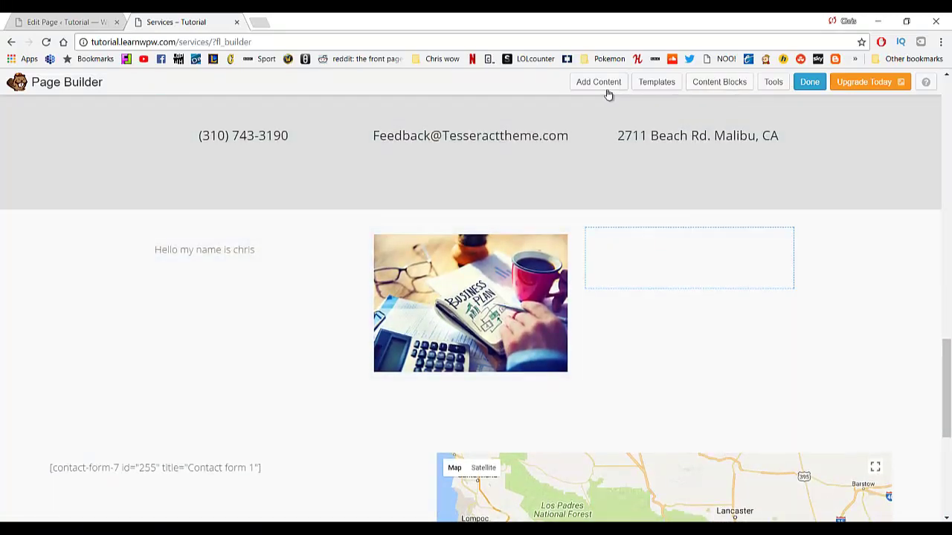
left_click(603, 85)
left_click_drag(804, 279, 670, 358)
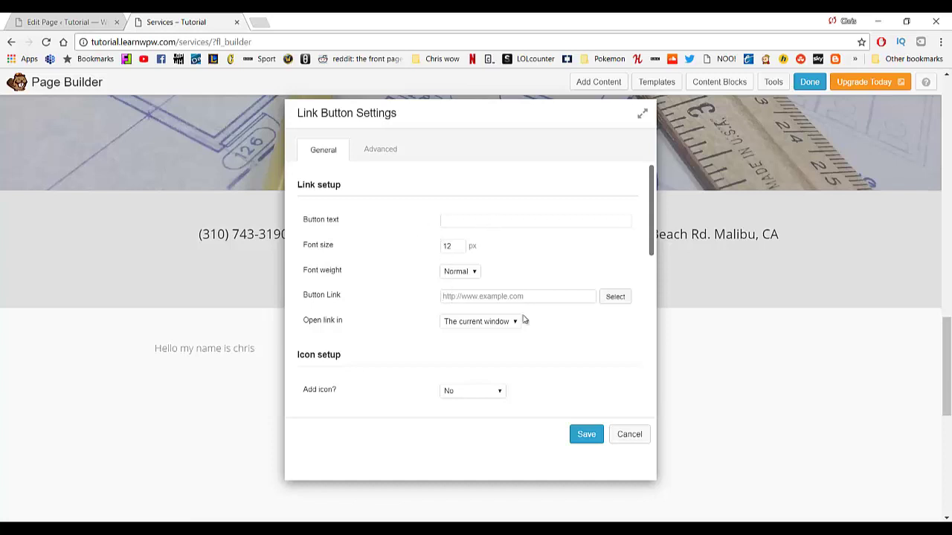
left_click(629, 435)
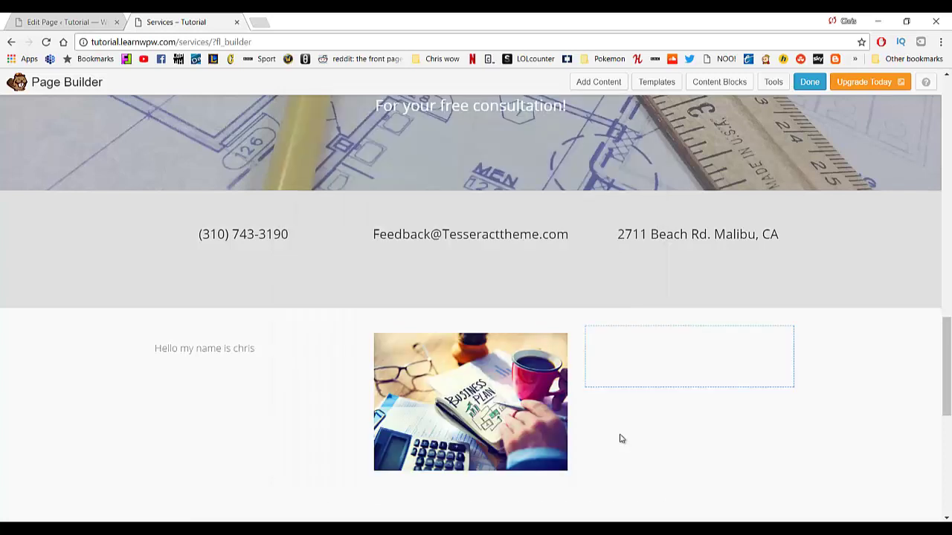
scroll(376, 223, "down", 2)
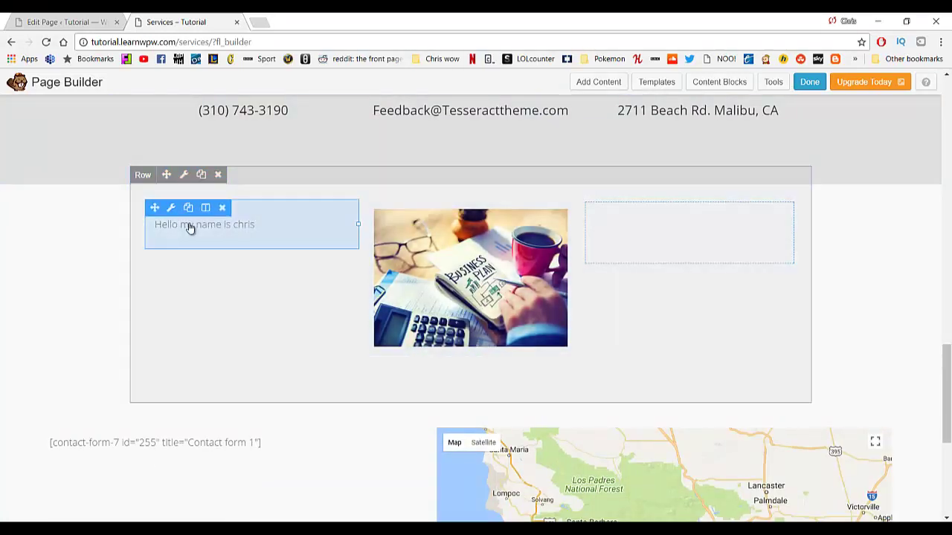
Delete the row holding the greeting text and business-plan photo.
left_click(218, 175)
left_click(524, 114)
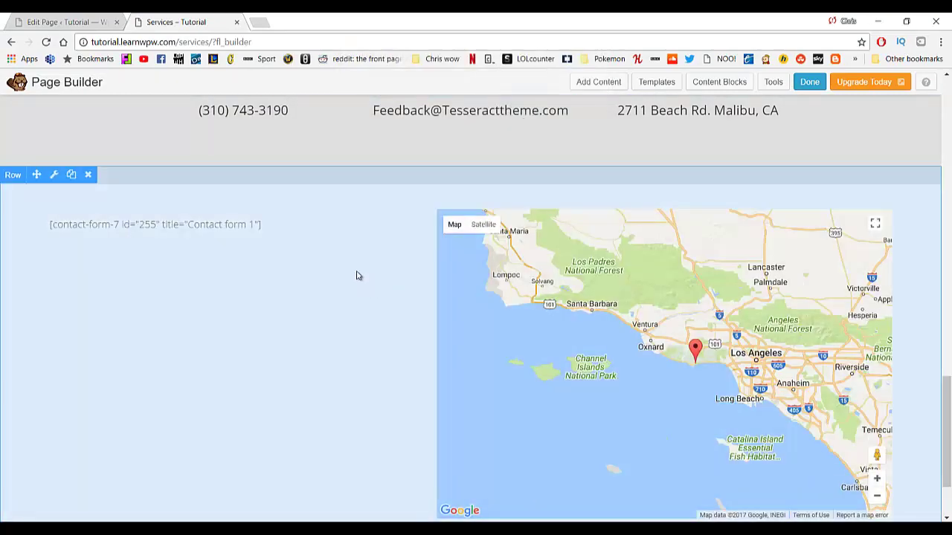
scroll(365, 302, "up", 10)
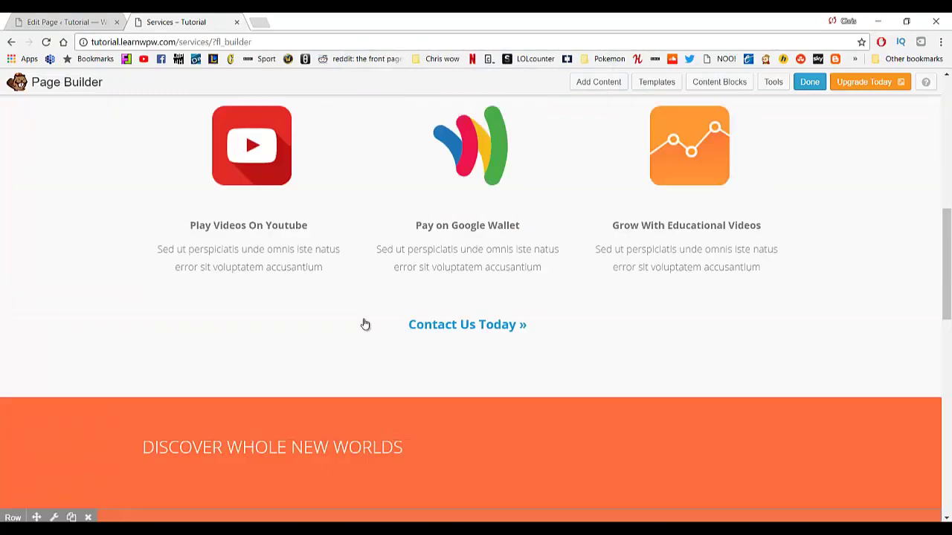
scroll(361, 323, "down", 15)
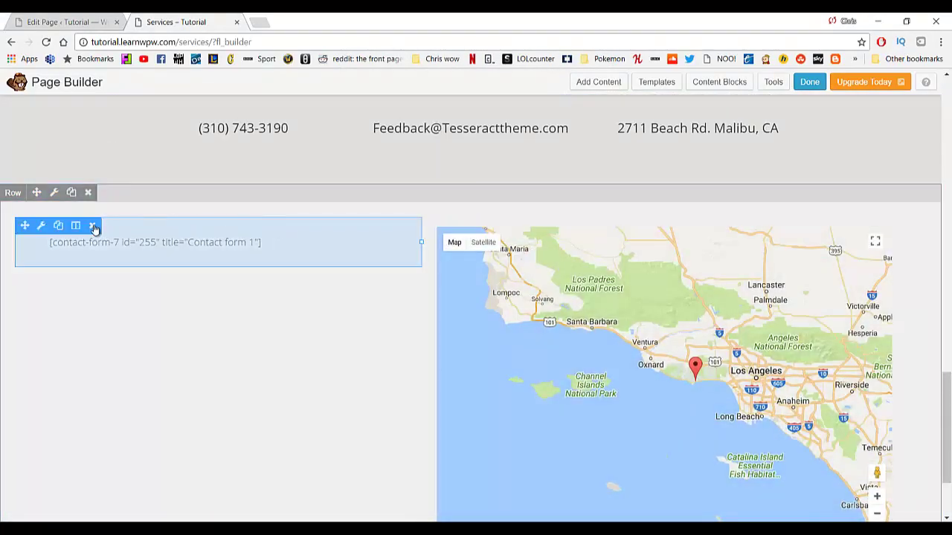
Delete the contact form module beside the map and return to the top of the page.
left_click(94, 228)
left_click(527, 115)
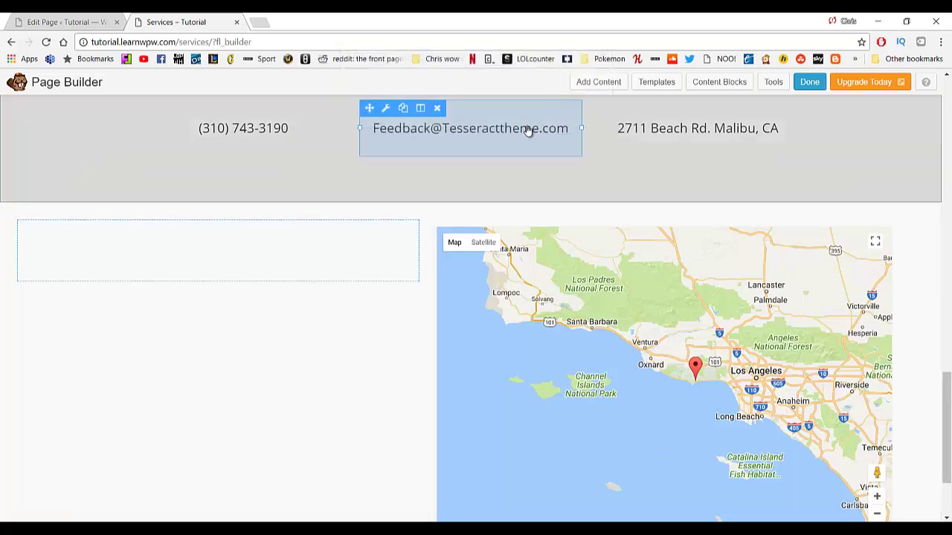
scroll(358, 259, "down", 2)
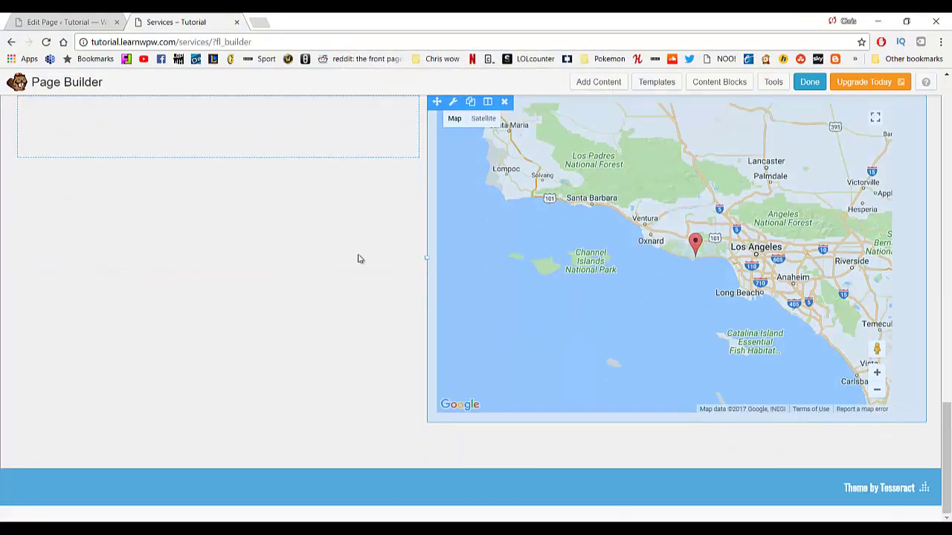
scroll(358, 259, "up", 1)
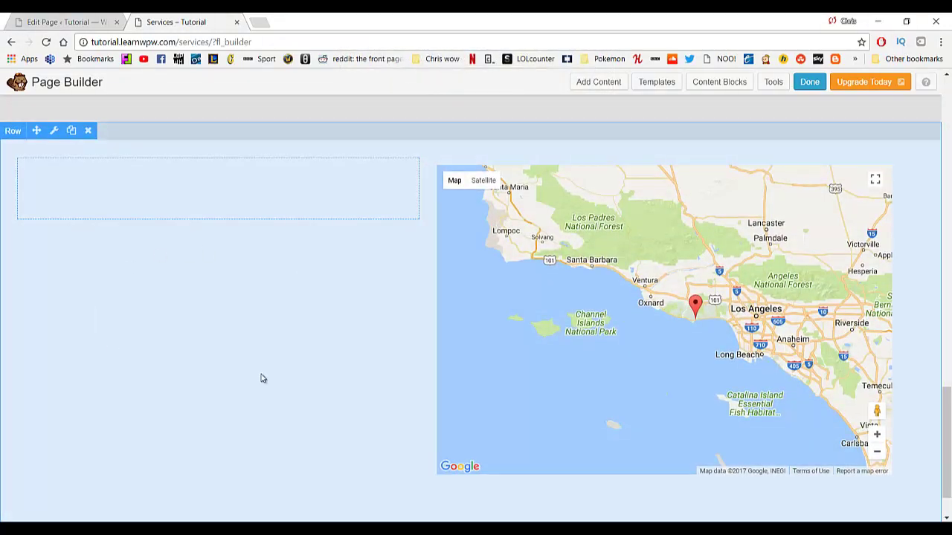
scroll(260, 378, "up", 5)
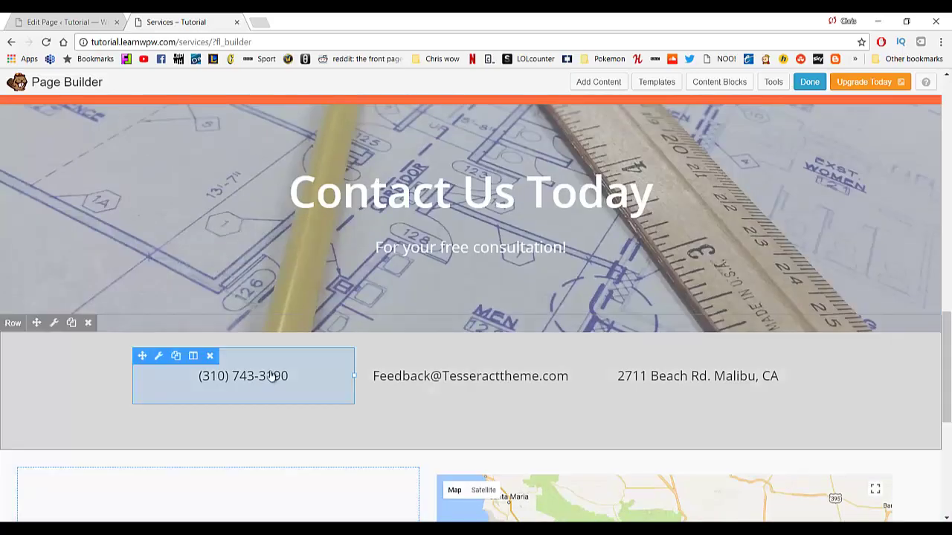
scroll(331, 341, "up", 3)
scroll(331, 340, "up", 10)
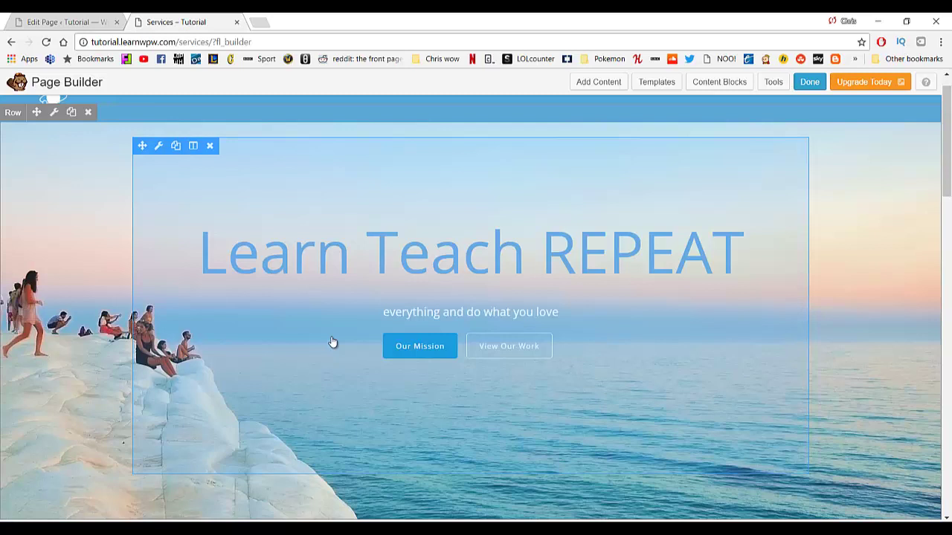
scroll(2, 175, "up", 1)
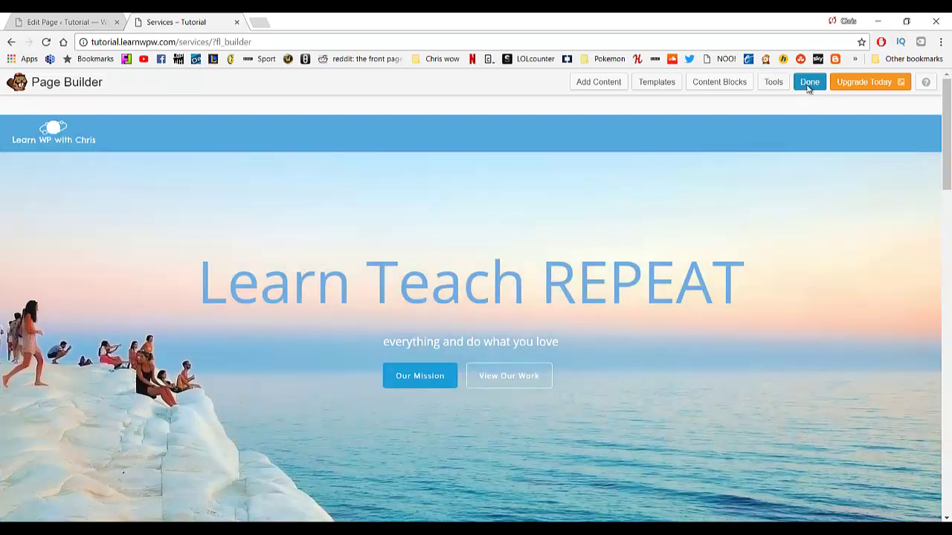
Publish the Services page layout changes, review the live page, then close it.
left_click(809, 82)
left_click(479, 251)
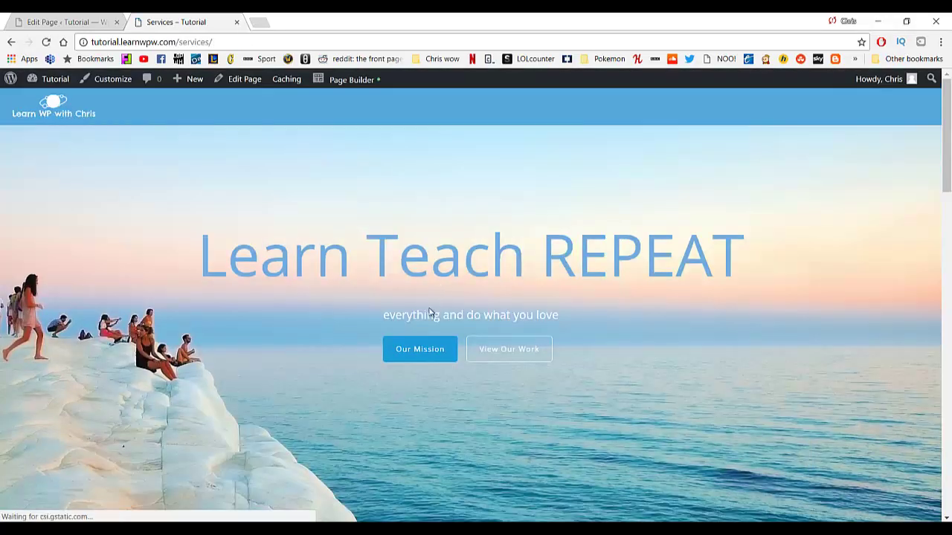
scroll(334, 198, "down", 15)
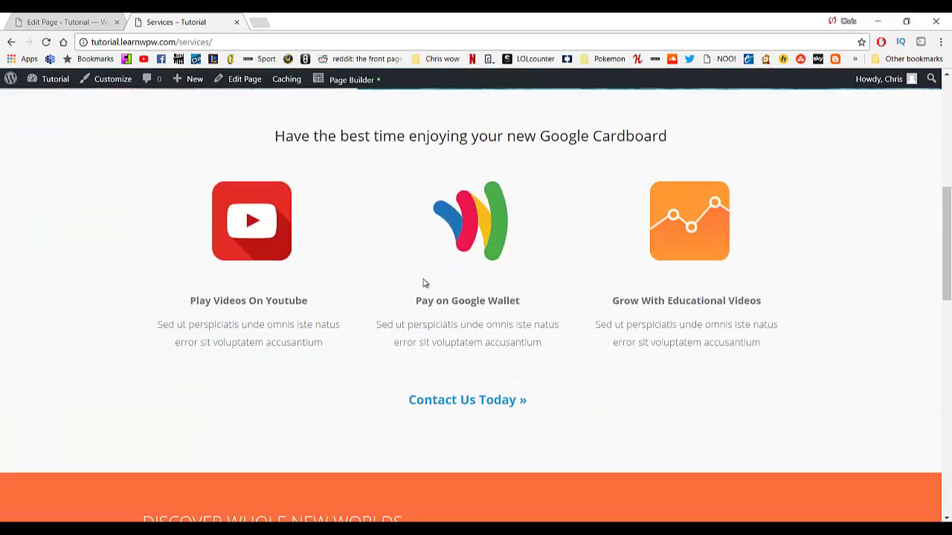
scroll(450, 339, "up", 10)
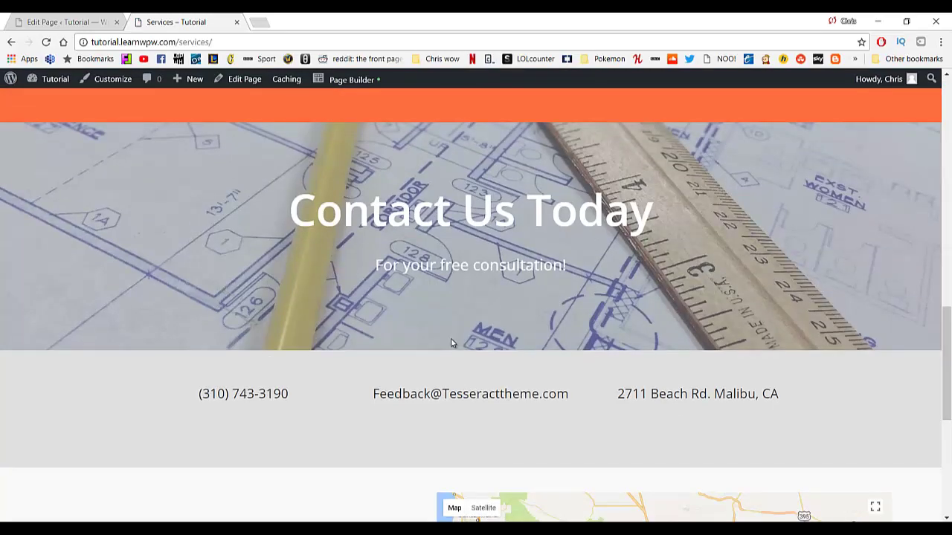
scroll(452, 340, "up", 6)
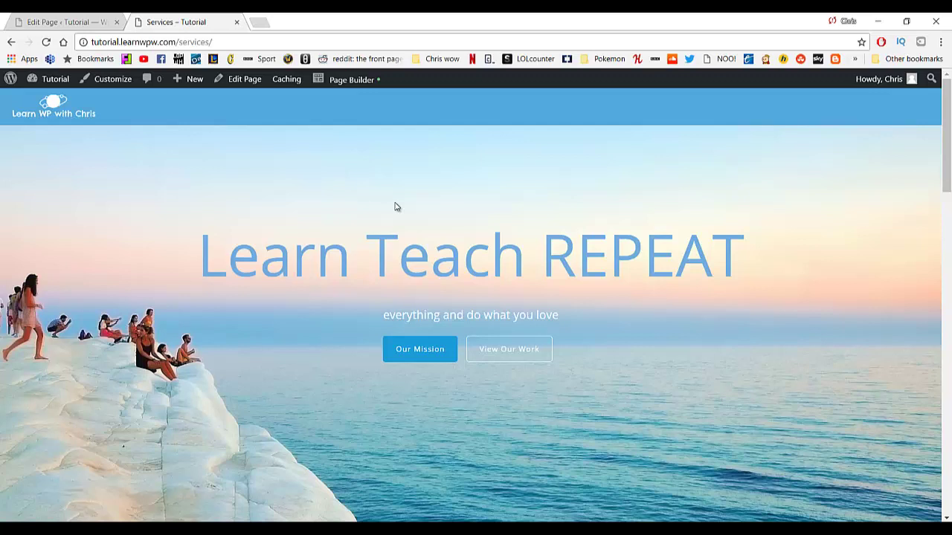
key("ctrl+w")
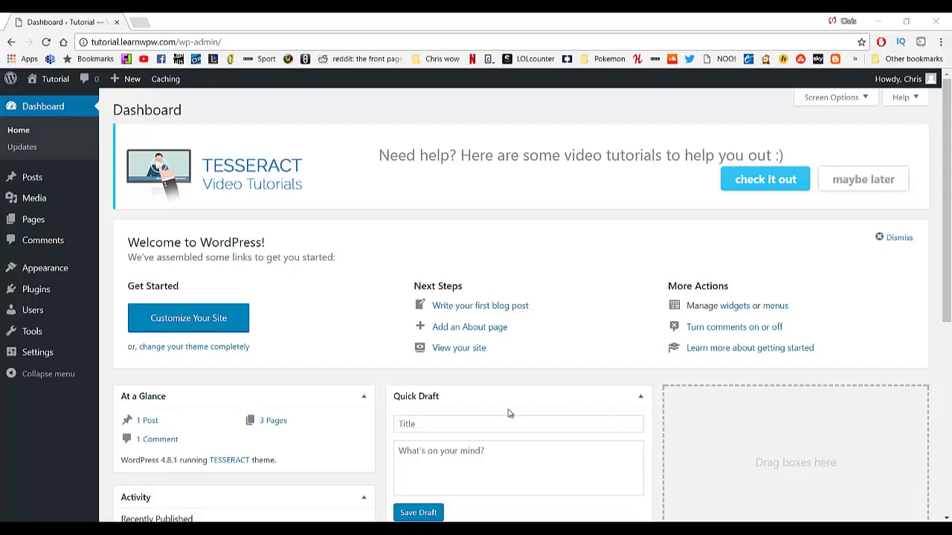
Create a new page titled 'Home' using the Full Width Page template.
mouse_move(60, 227)
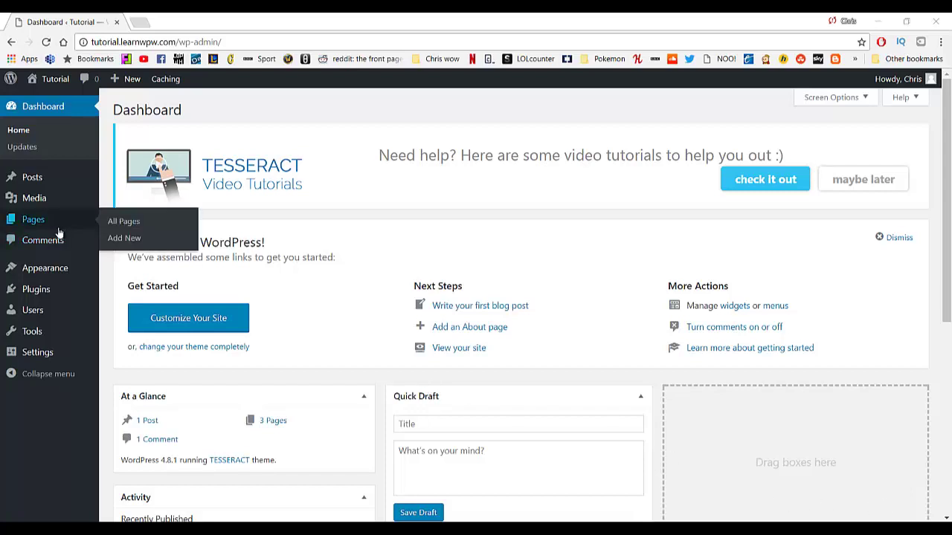
left_click(127, 238)
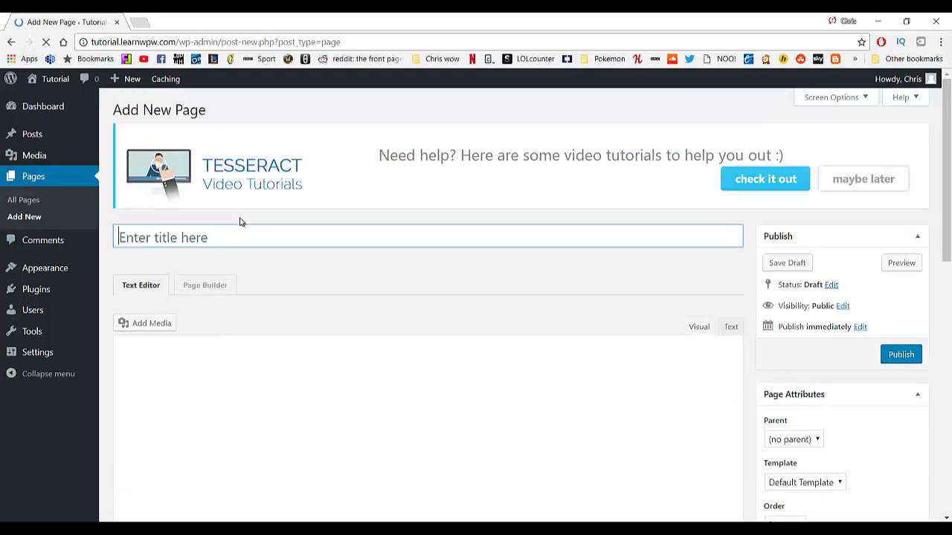
left_click(219, 237)
type("H")
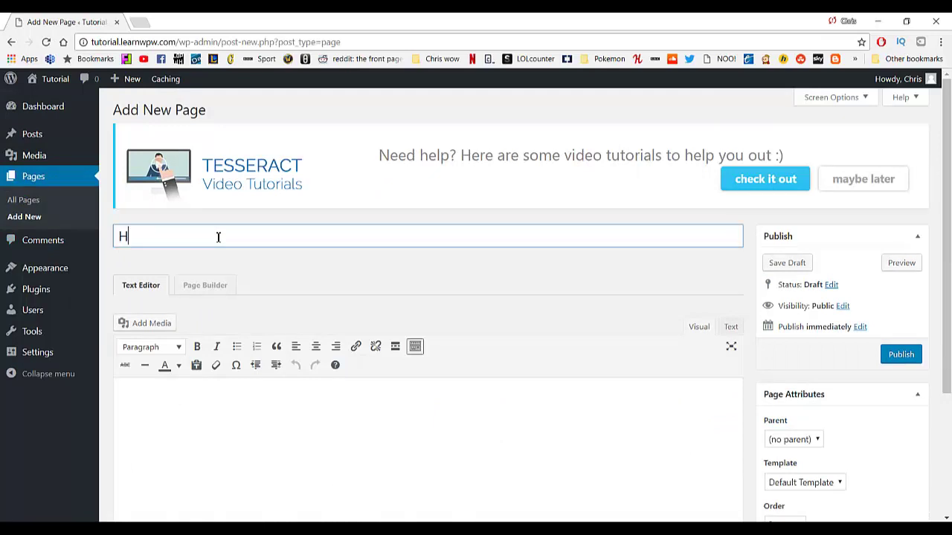
type("ome")
scroll(699, 386, "down", 2)
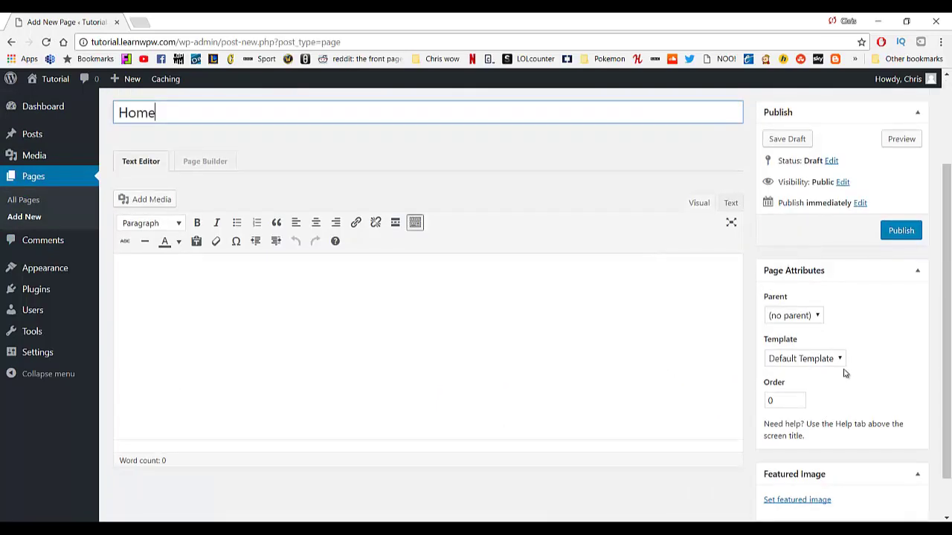
left_click(818, 358)
left_click(810, 387)
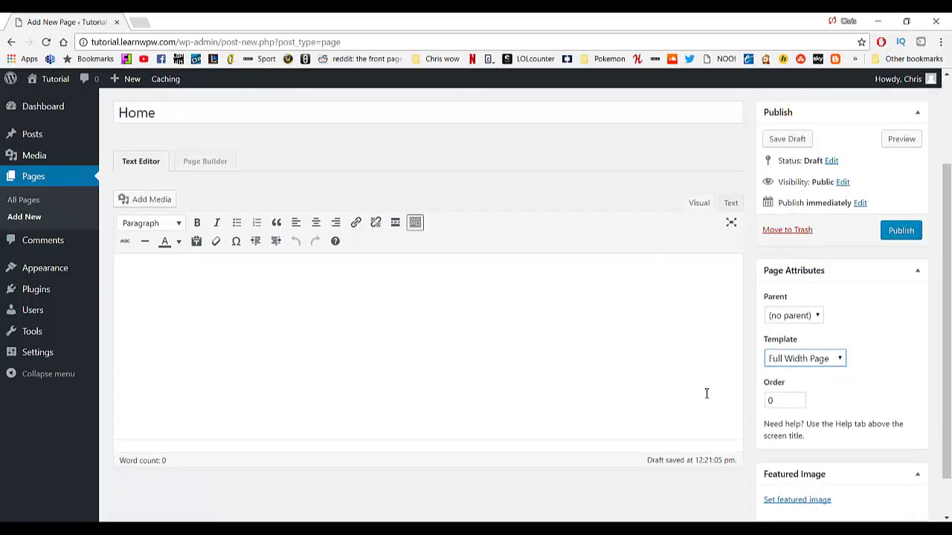
Publish the Home page, preview it, and open it in the page builder.
scroll(632, 391, "up", 2)
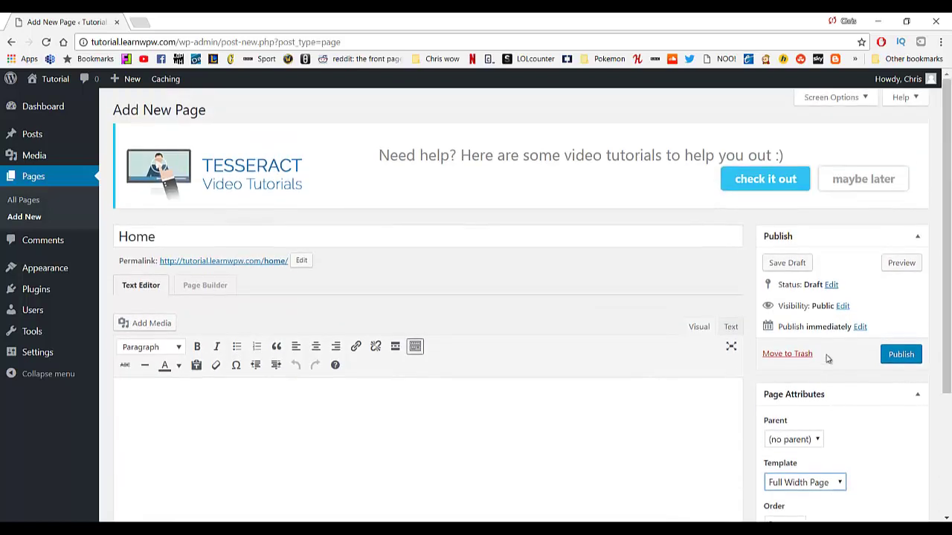
left_click(897, 354)
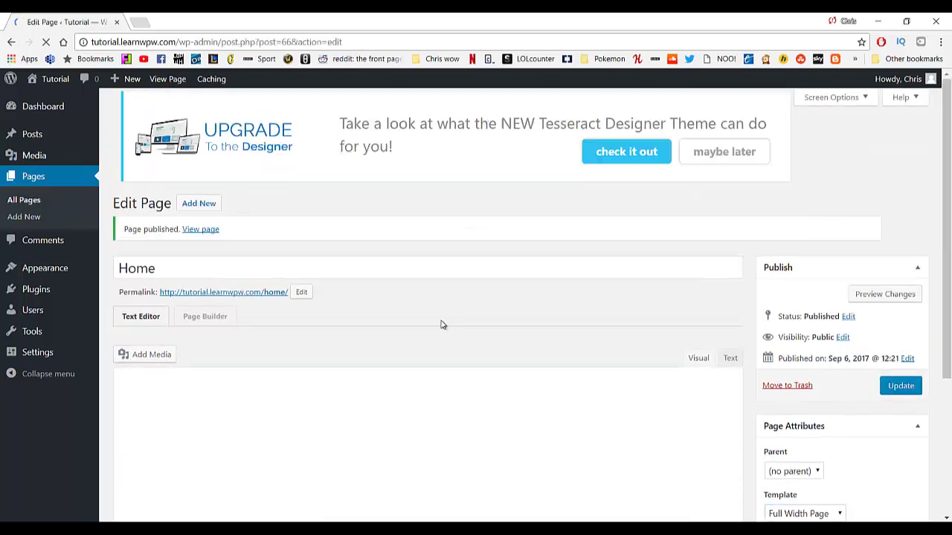
left_click(884, 295)
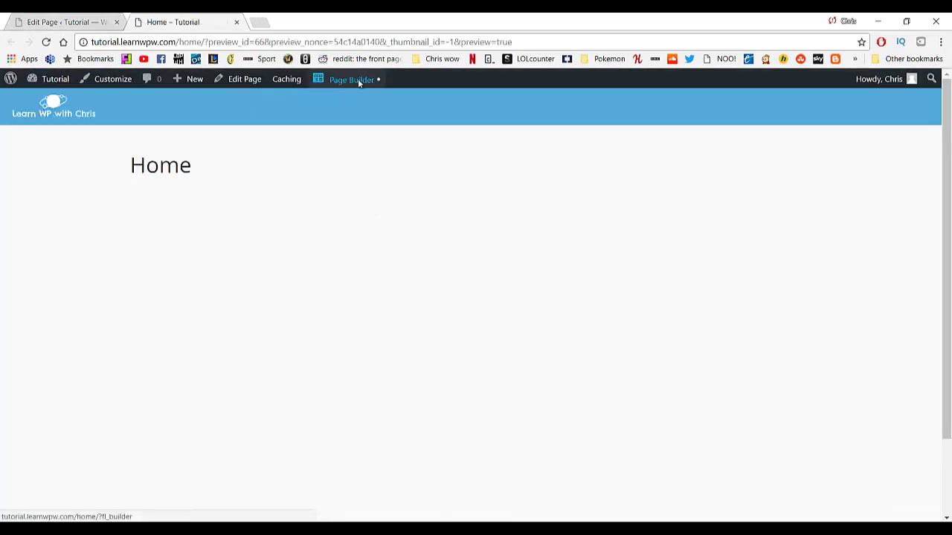
left_click(357, 80)
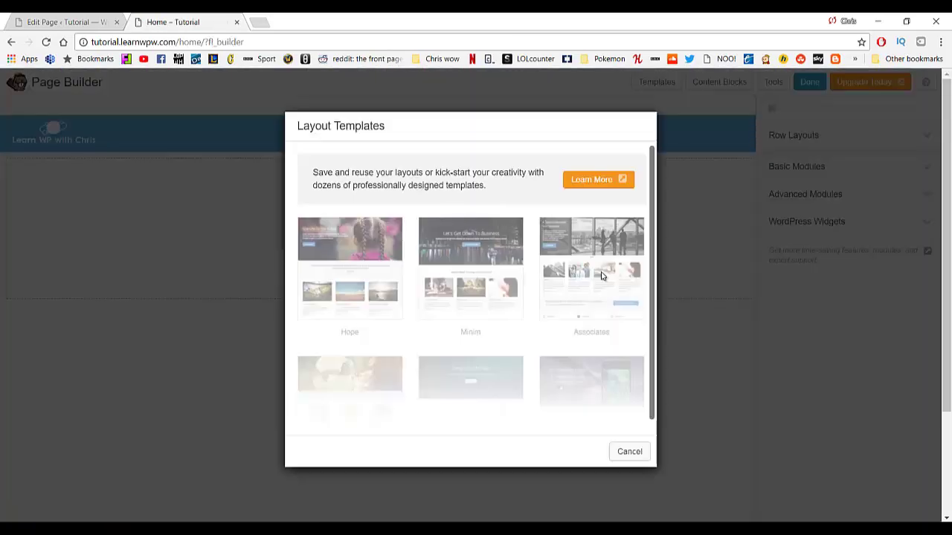
Skip the layout templates and insert the Simple Hero content block (Glacier Snow).
left_click(638, 452)
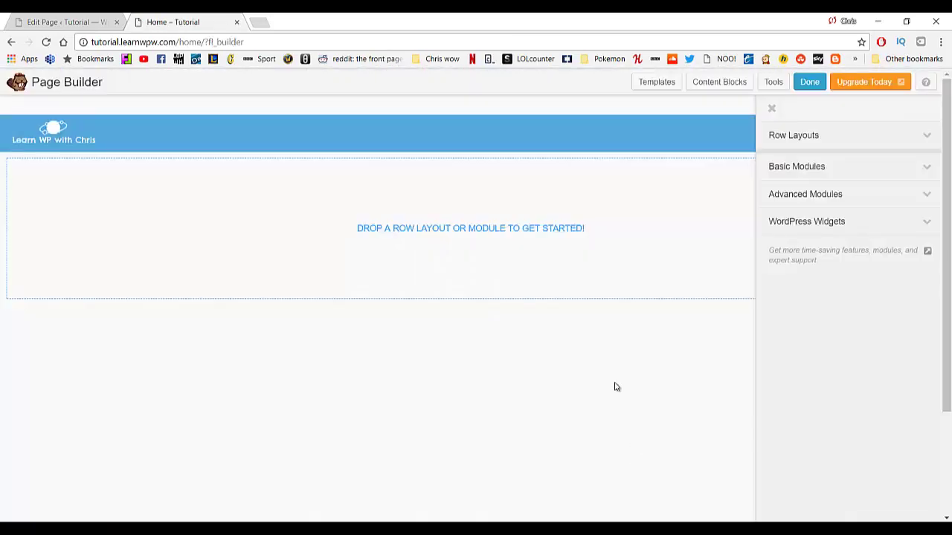
left_click(706, 87)
scroll(518, 270, "down", 6)
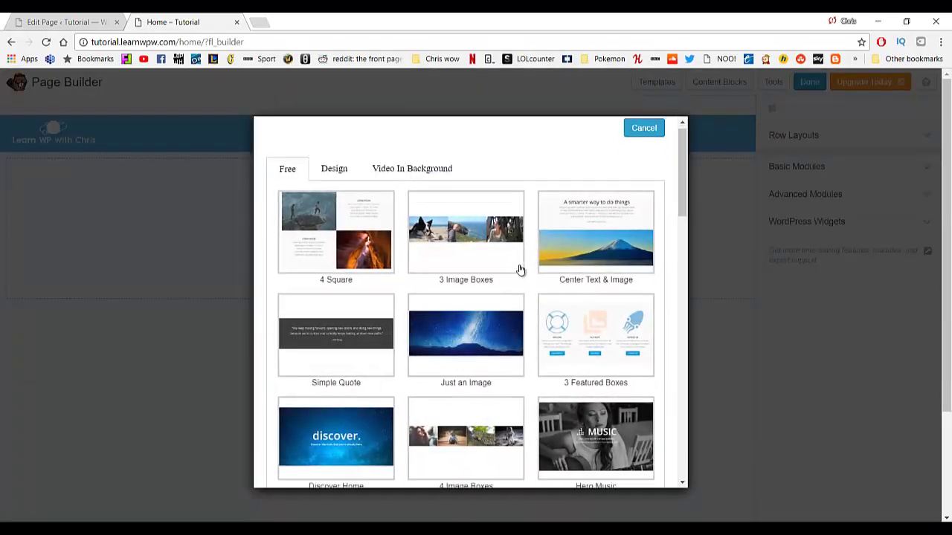
scroll(488, 273, "down", 3)
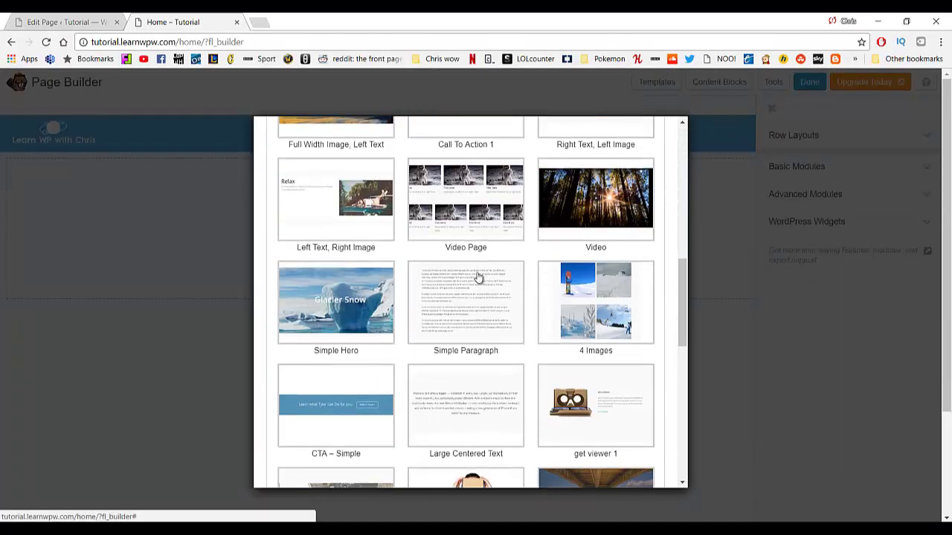
left_click(340, 251)
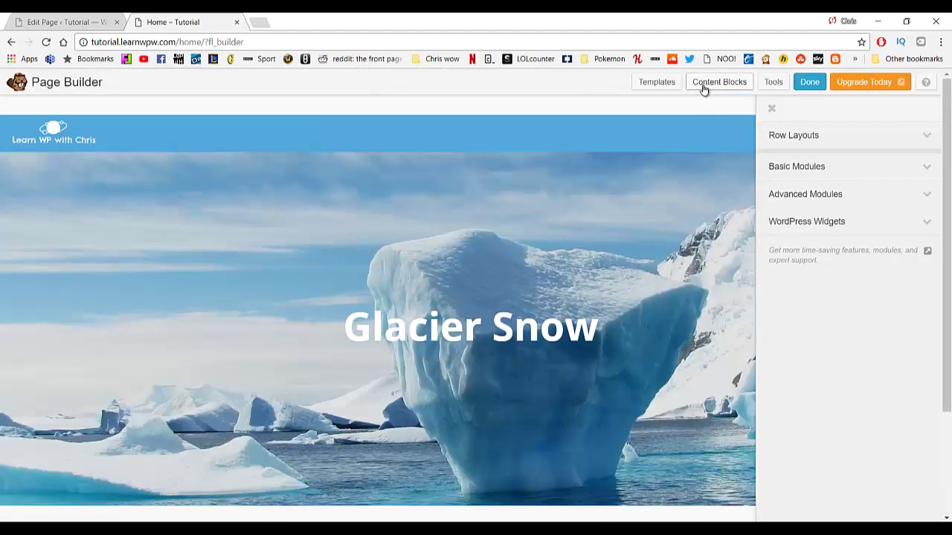
Add the Simple Paragraph content block beneath the hero.
left_click(703, 88)
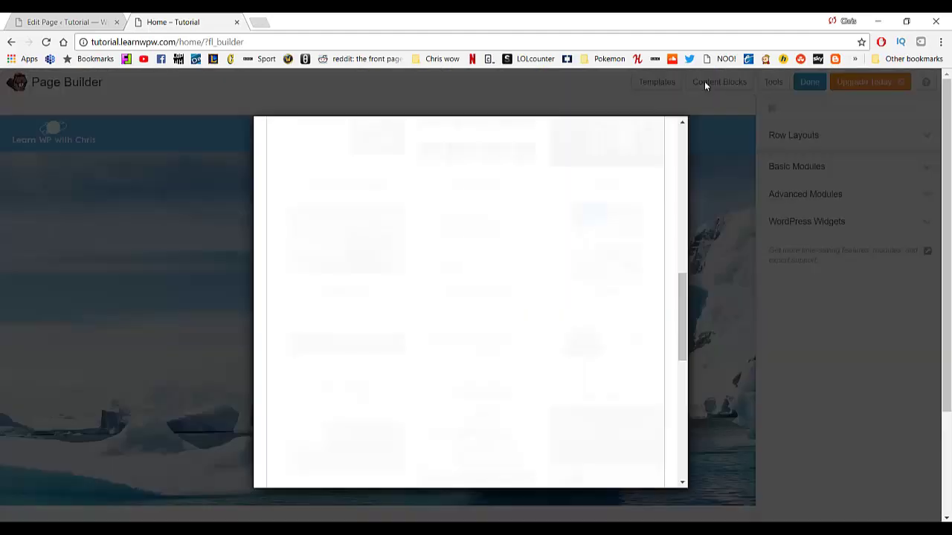
left_click(705, 81)
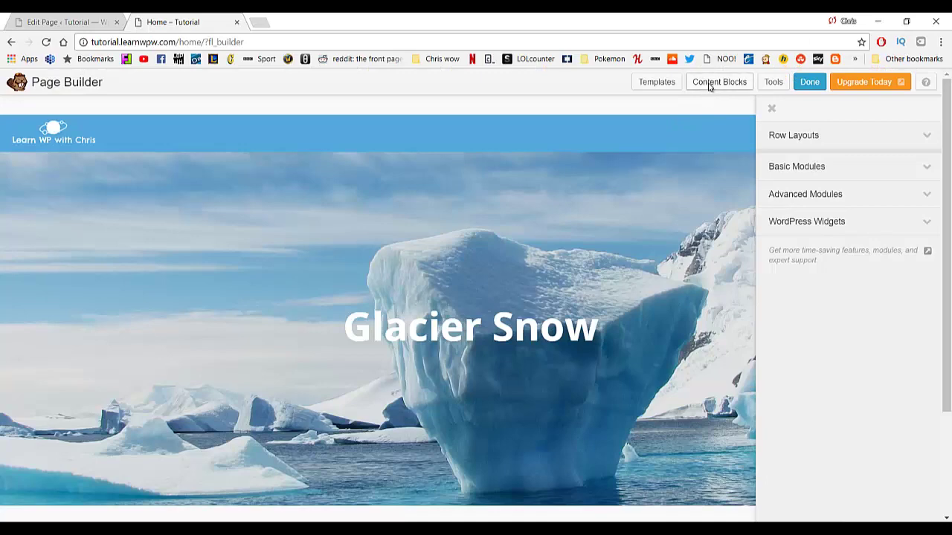
left_click(709, 85)
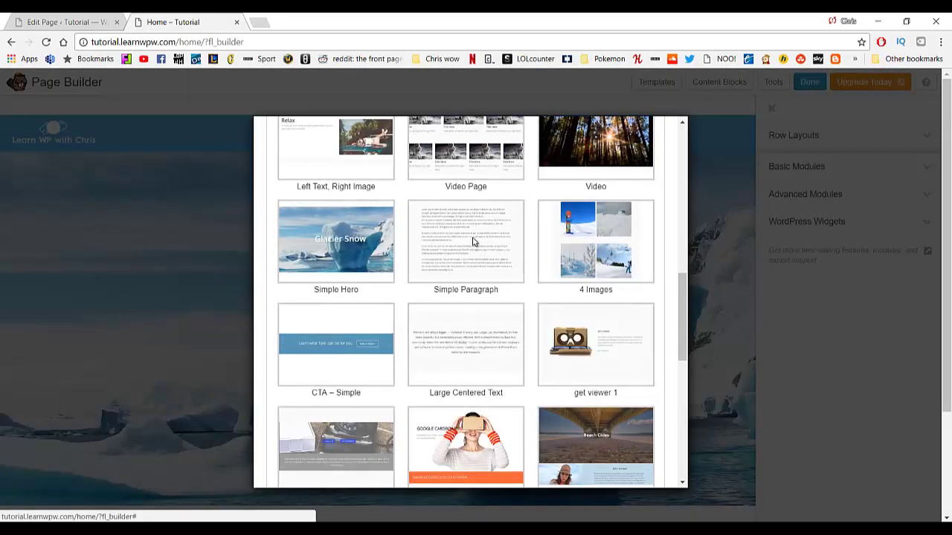
left_click(473, 241)
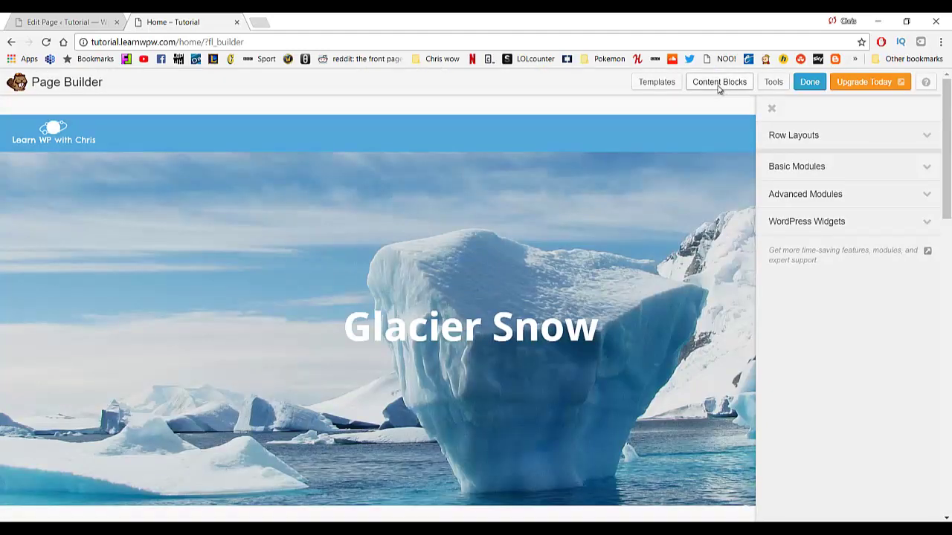
Insert another ready-made content block from the Content Blocks library.
left_click(719, 86)
left_click(610, 254)
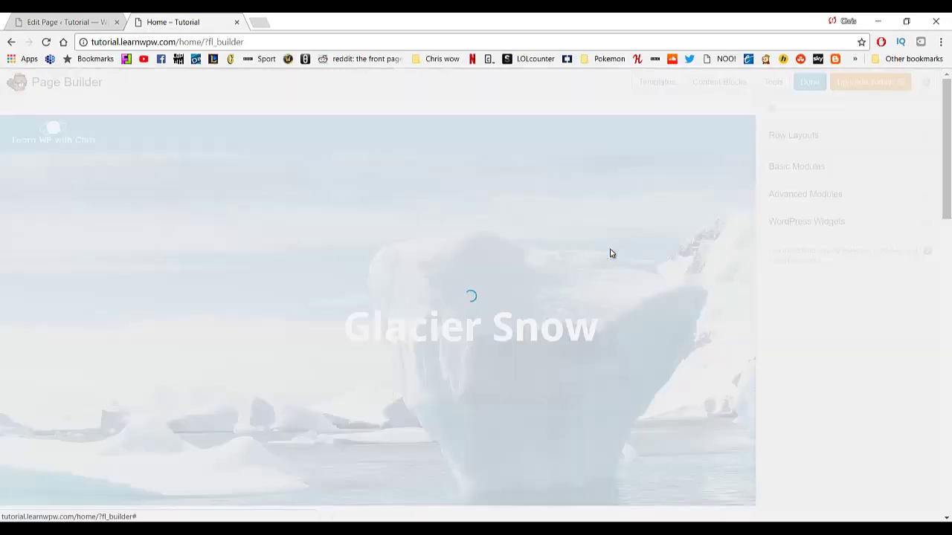
scroll(389, 225, "down", 2)
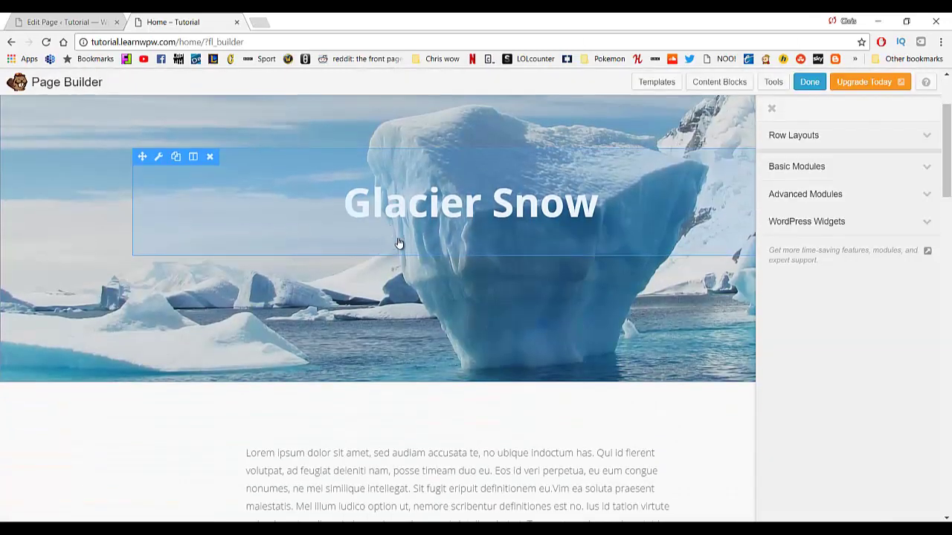
scroll(399, 244, "up", 2)
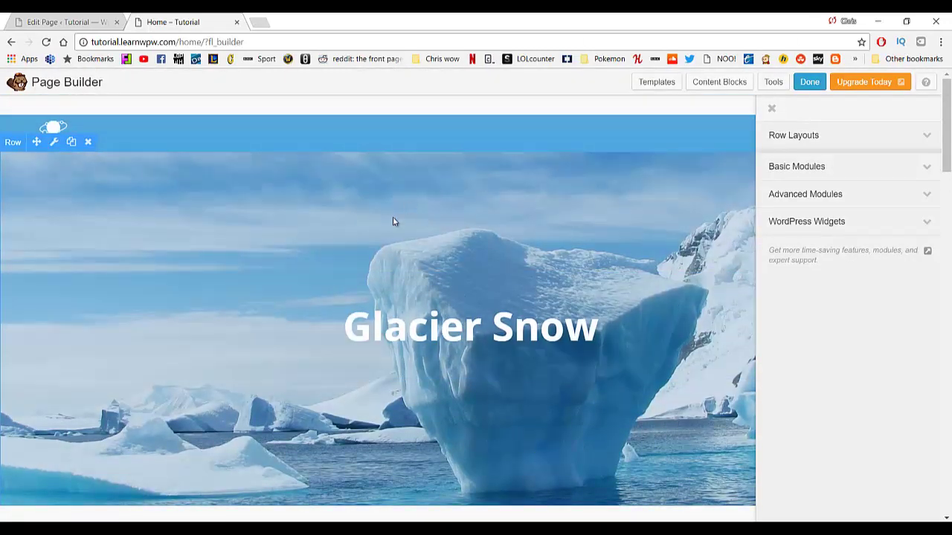
Delete the lower duplicate Lorem ipsum text row and confirm.
scroll(320, 325, "down", 5)
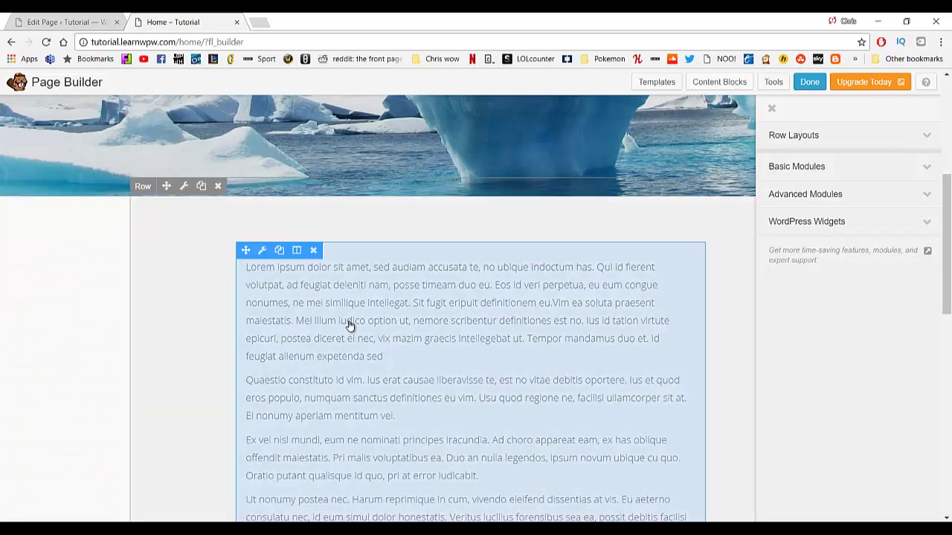
scroll(350, 325, "down", 1)
scroll(410, 305, "down", 4)
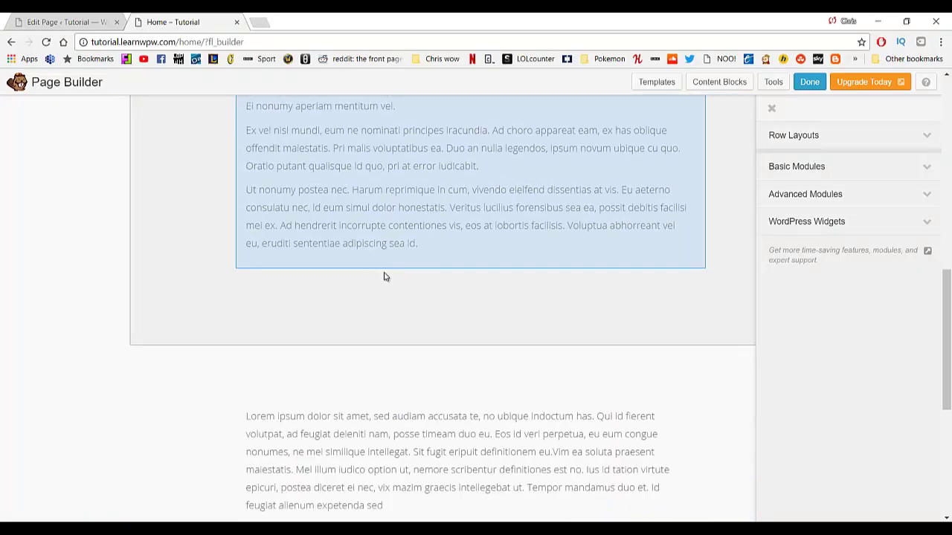
scroll(385, 277, "up", 4)
scroll(379, 334, "down", 2)
scroll(425, 432, "down", 1)
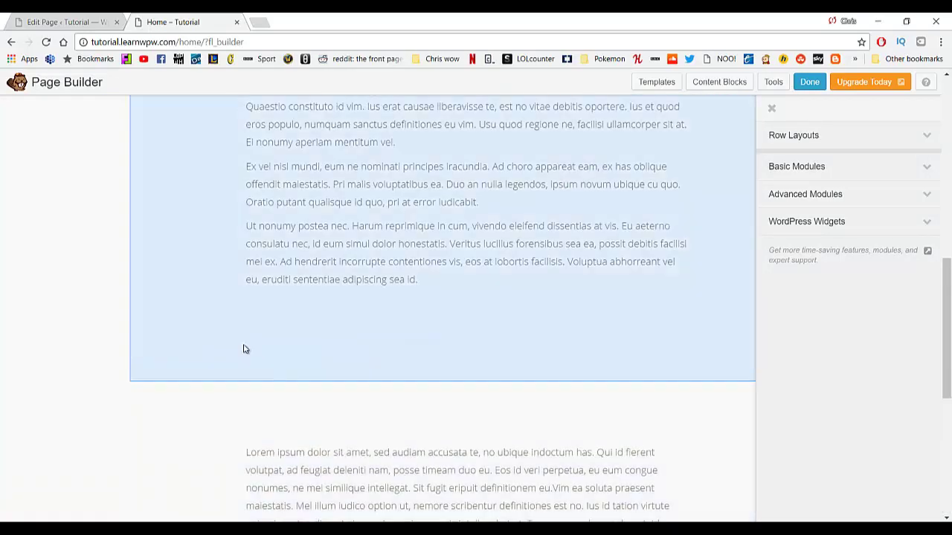
left_click(218, 372)
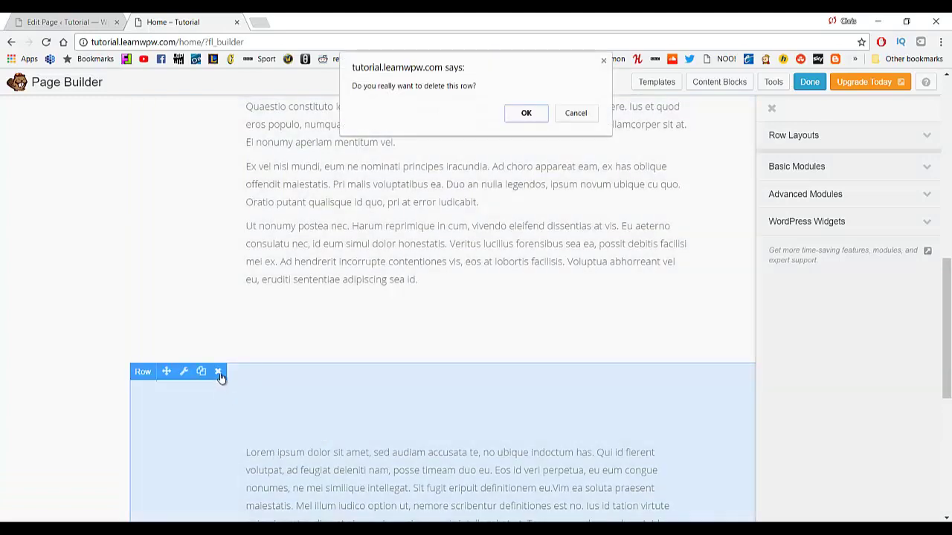
left_click(526, 113)
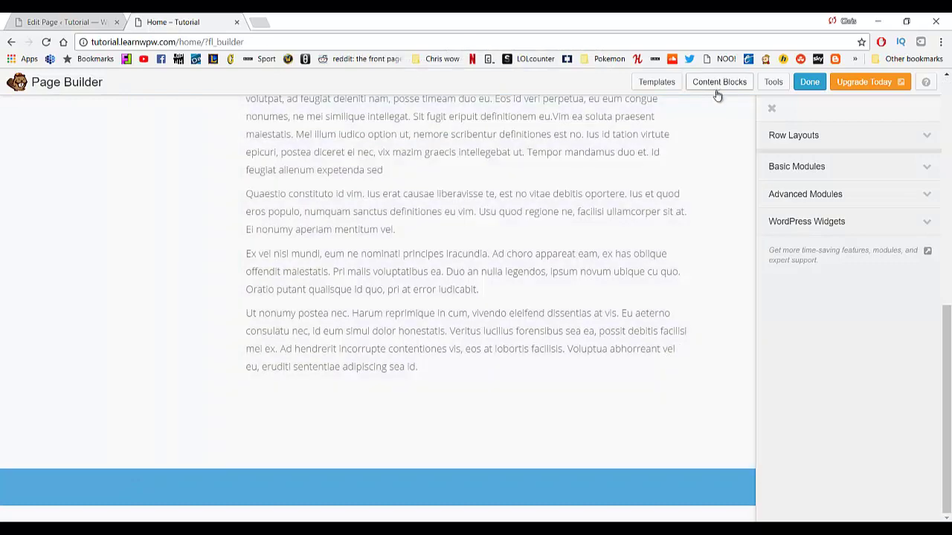
Insert the 4 Images content block below the paragraph text.
left_click(719, 82)
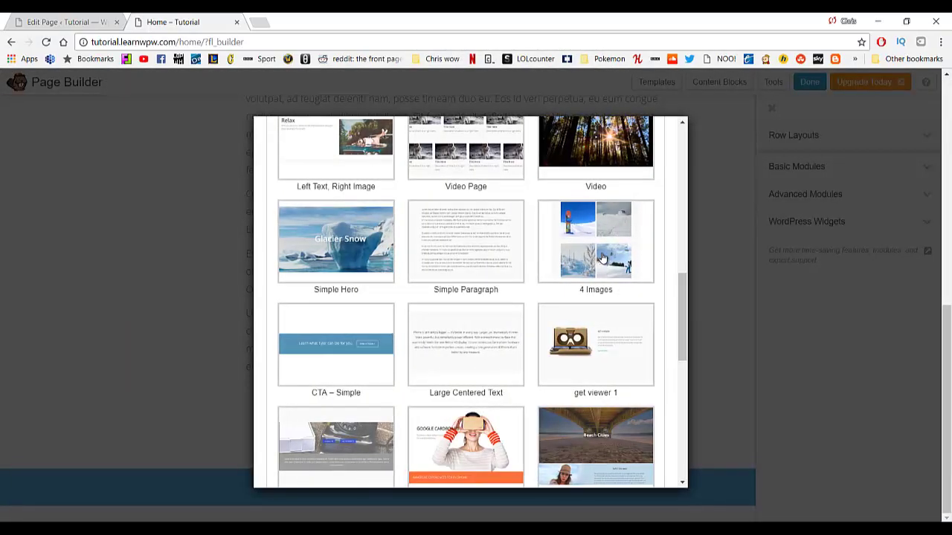
left_click(603, 257)
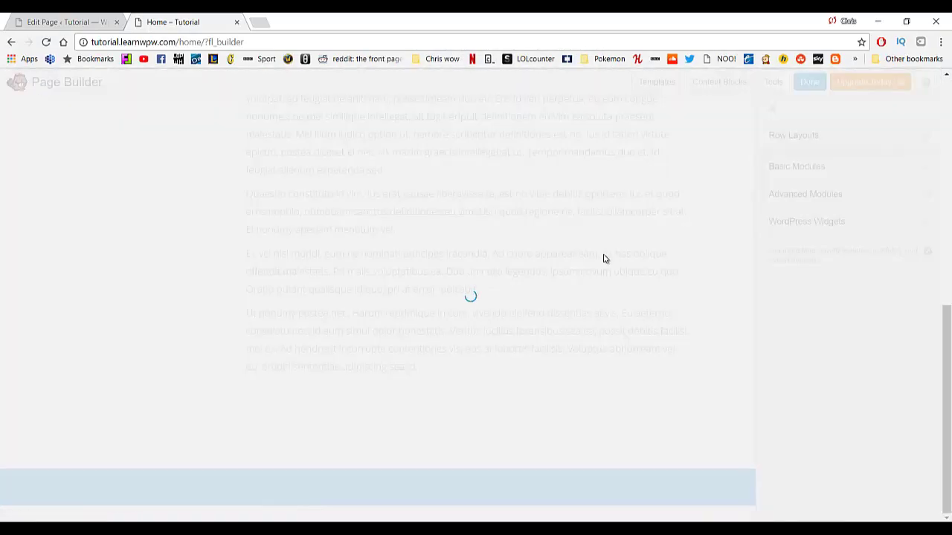
scroll(599, 410, "down", 8)
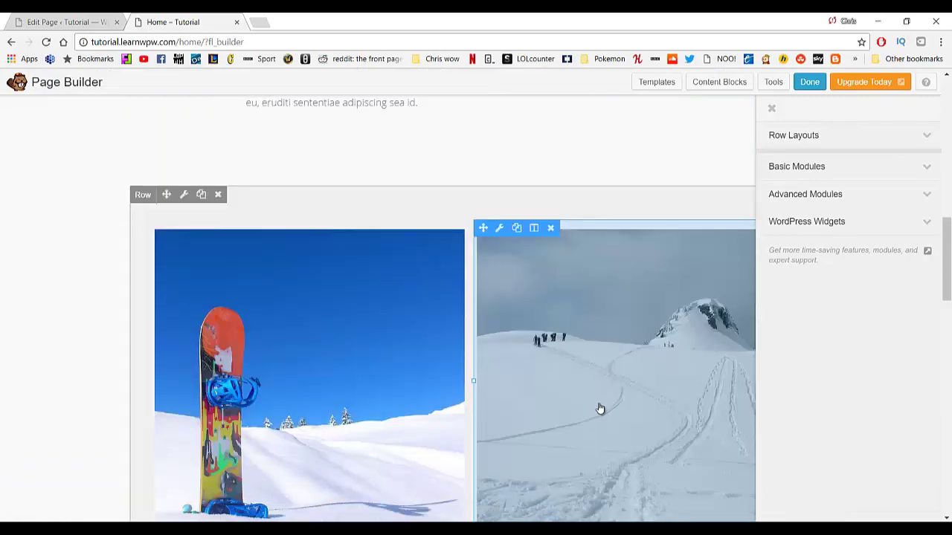
scroll(569, 413, "up", 3)
scroll(563, 421, "down", 4)
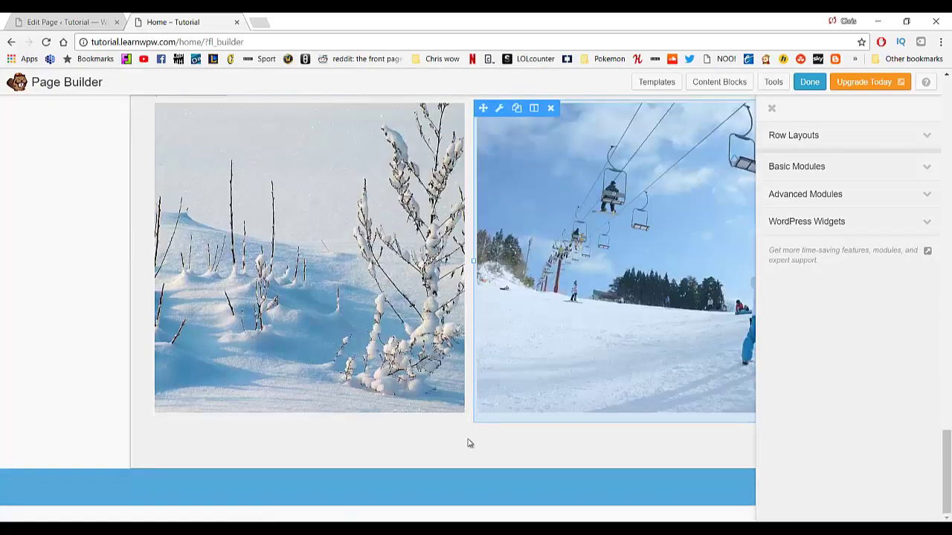
scroll(468, 442, "up", 4)
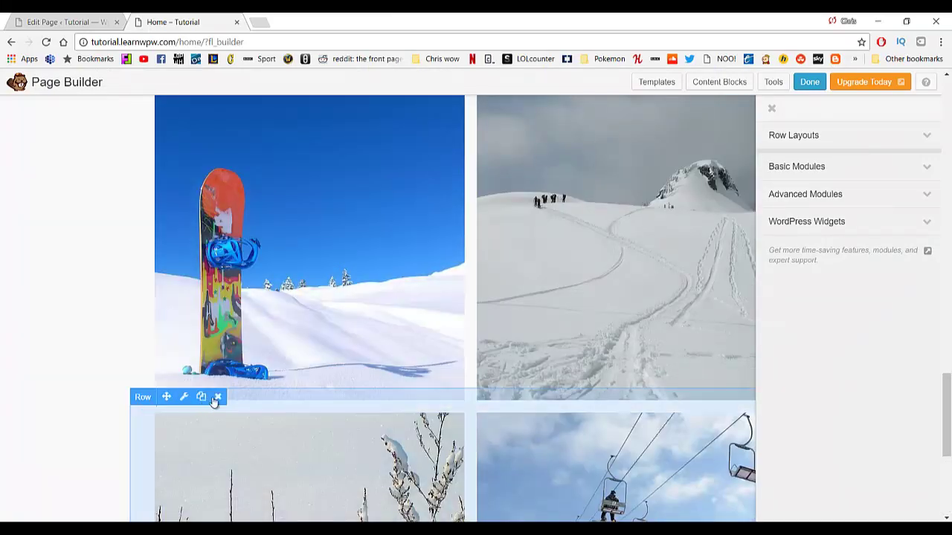
Delete the lower row of images from the 4 Images block.
left_click(218, 398)
left_click(525, 113)
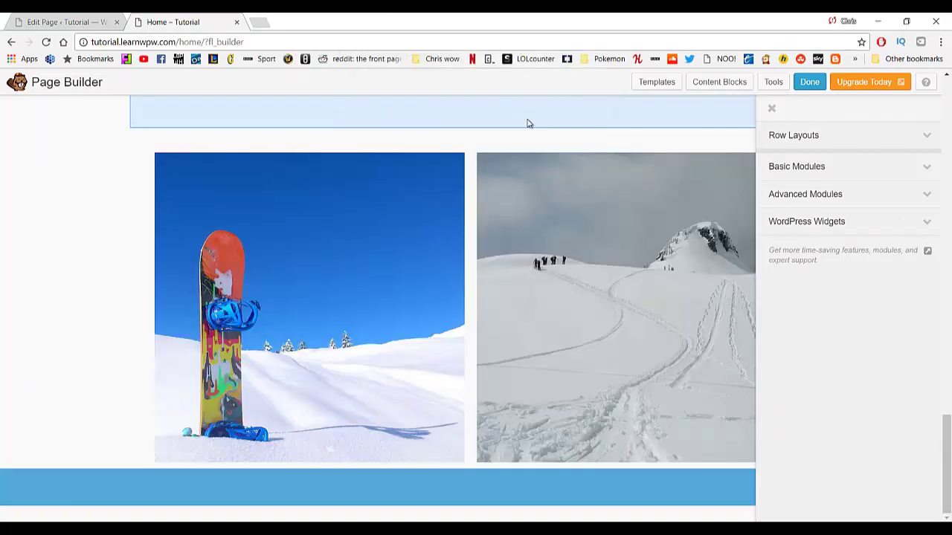
scroll(359, 402, "up", 5)
scroll(349, 395, "down", 5)
scroll(315, 406, "up", 3)
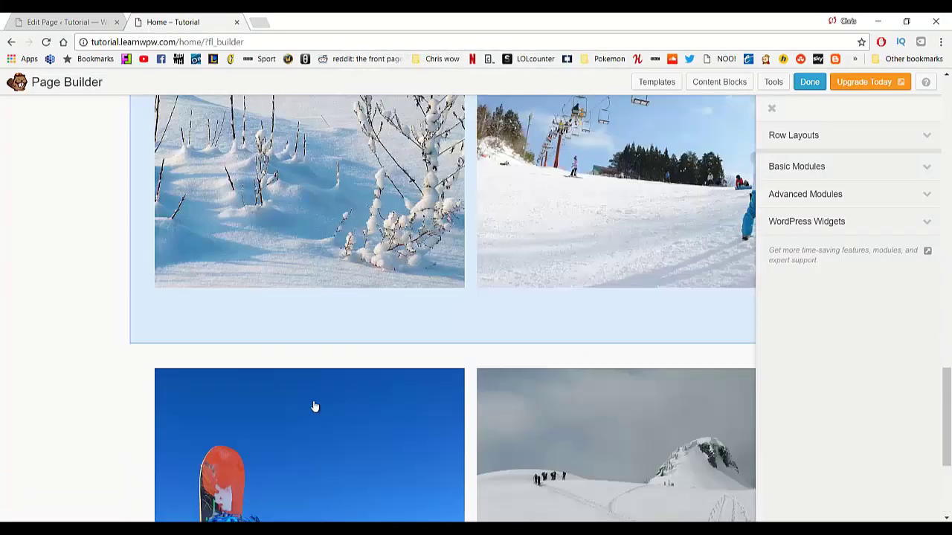
scroll(315, 406, "down", 3)
Remove the snowboard image module and the half-empty image row.
left_click(221, 151)
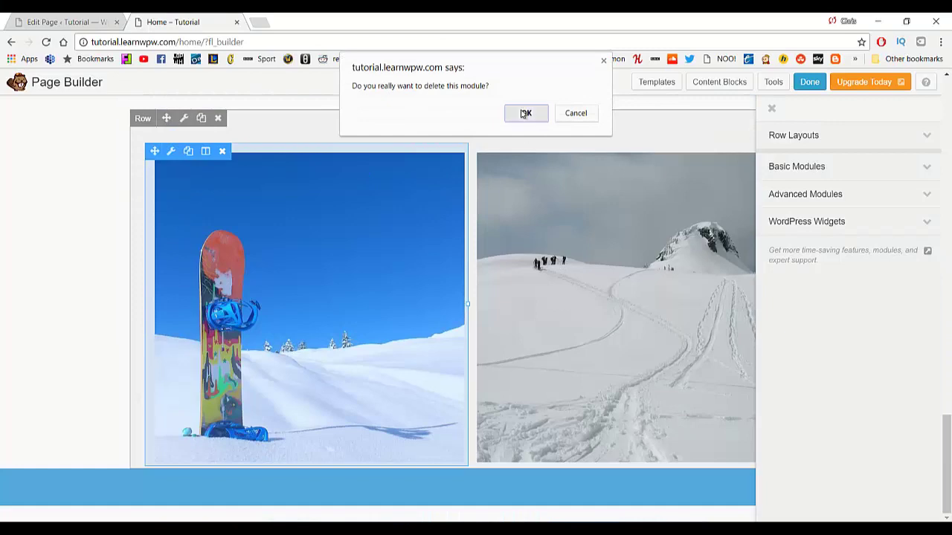
left_click(523, 114)
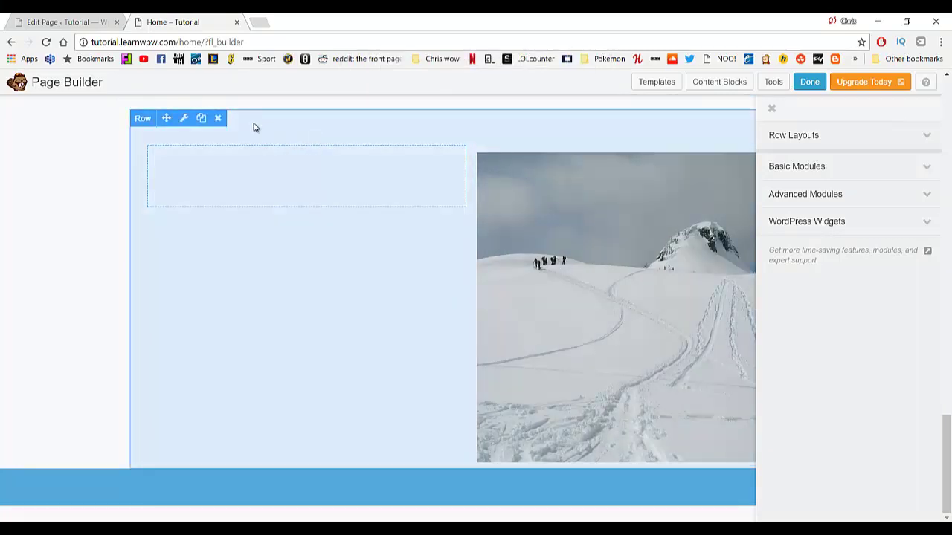
left_click(219, 119)
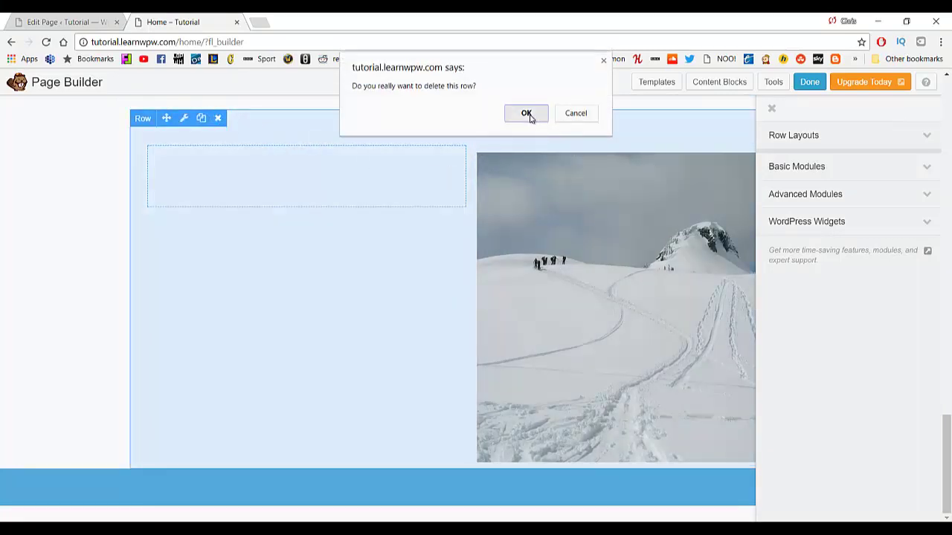
left_click(529, 114)
scroll(464, 286, "up", 10)
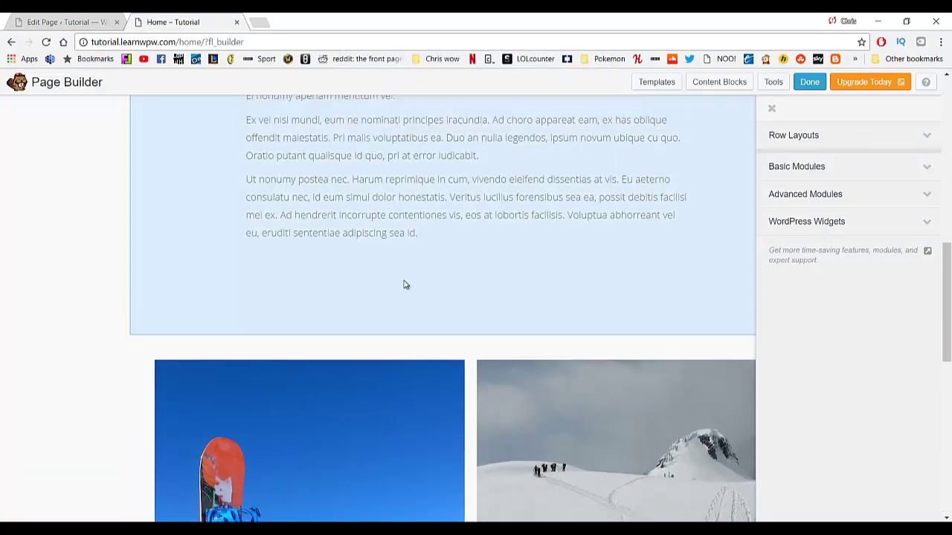
scroll(405, 316, "up", 5)
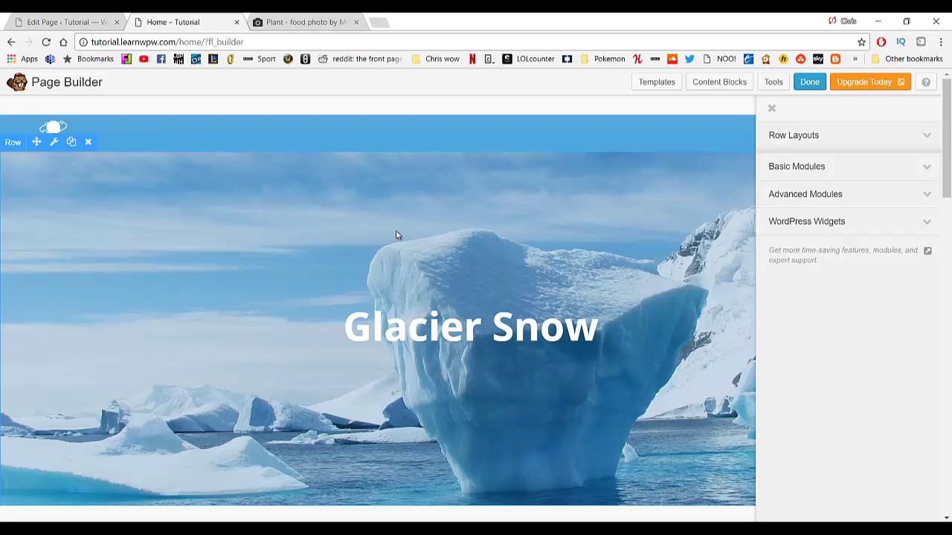
scroll(125, 393, "down", 2)
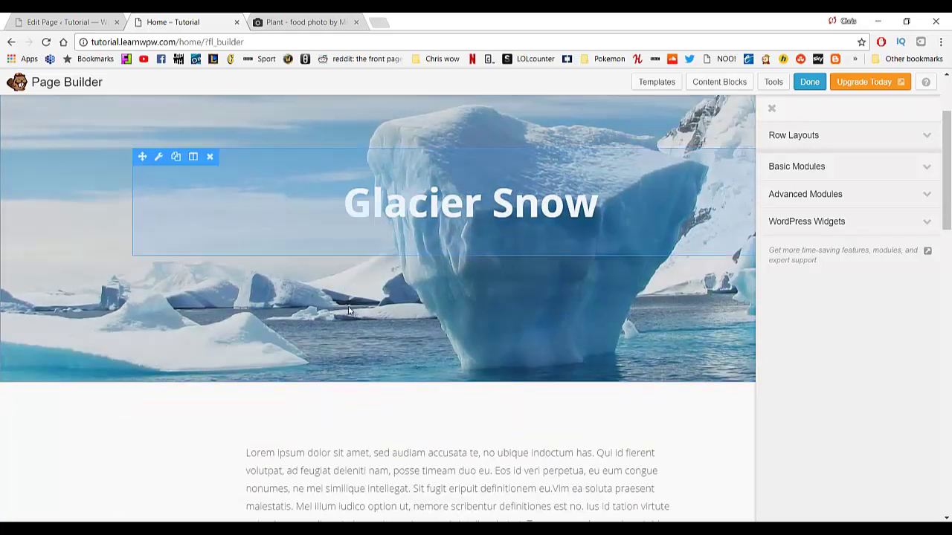
scroll(340, 387, "up", 2)
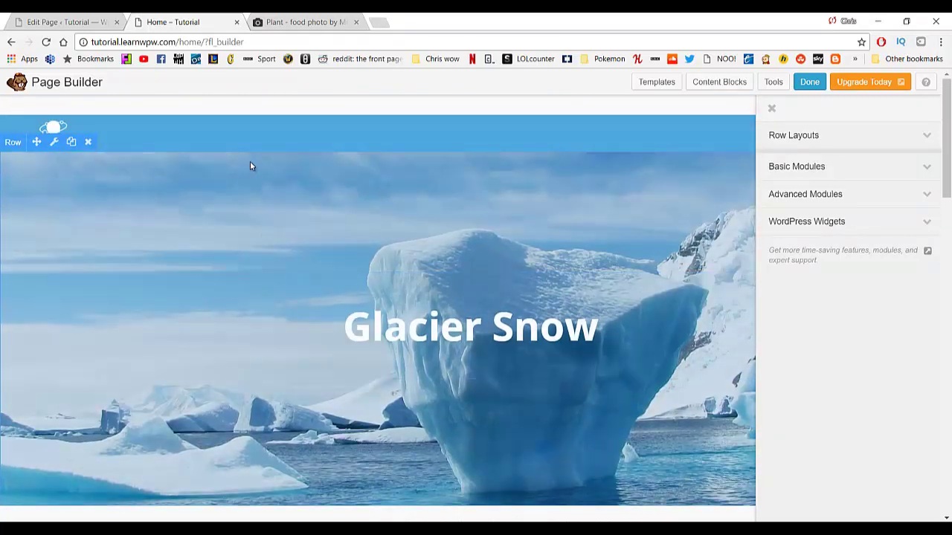
left_click(274, 22)
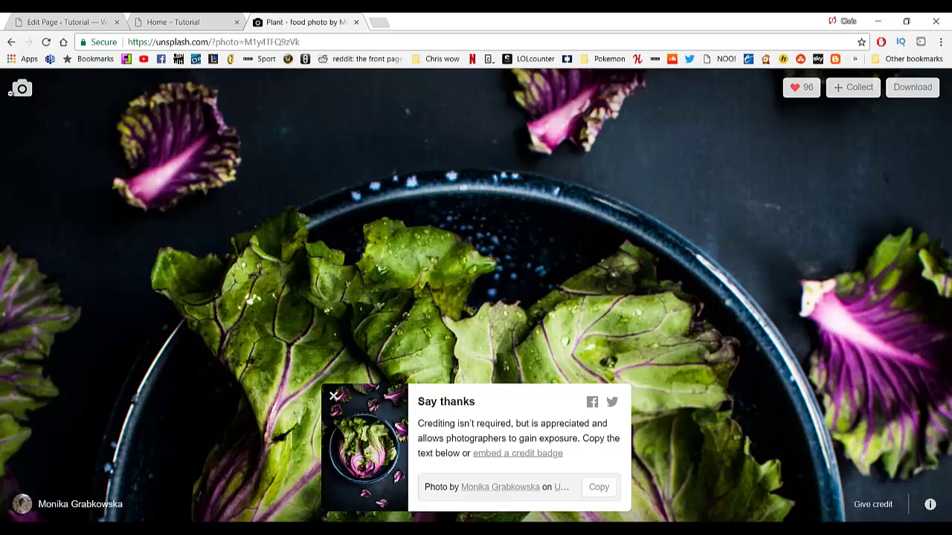
Go to the Unsplash home page and open the beach sunset photo.
left_click_drag(209, 42, 468, 69)
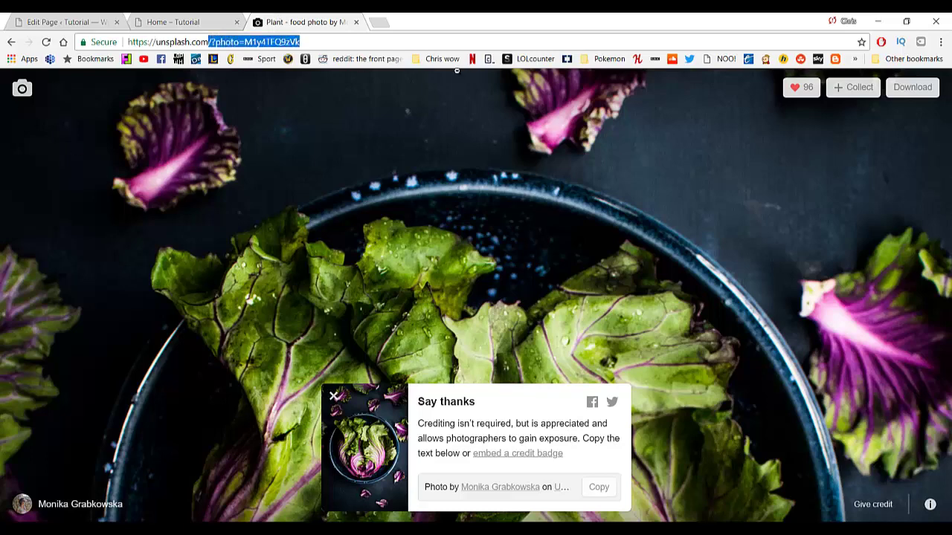
key("BackSpace")
key("Return")
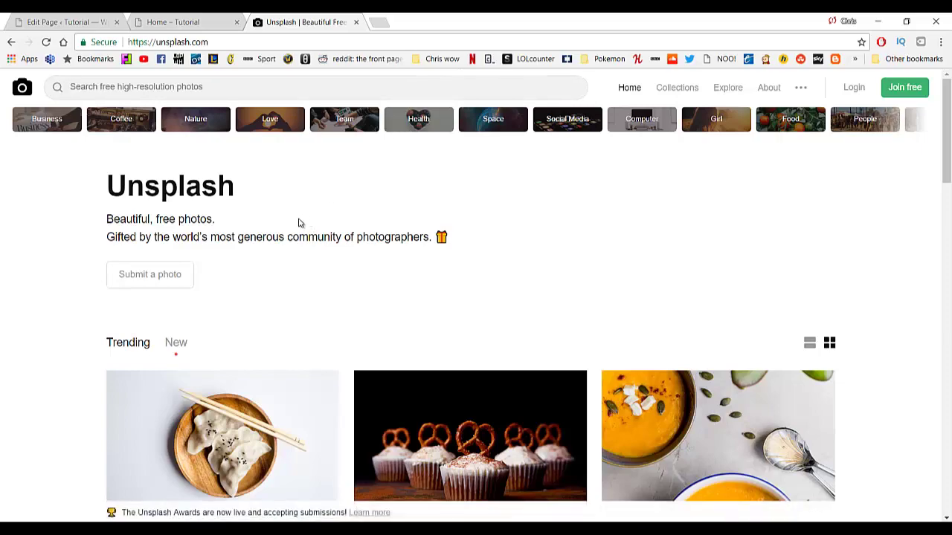
scroll(299, 223, "down", 10)
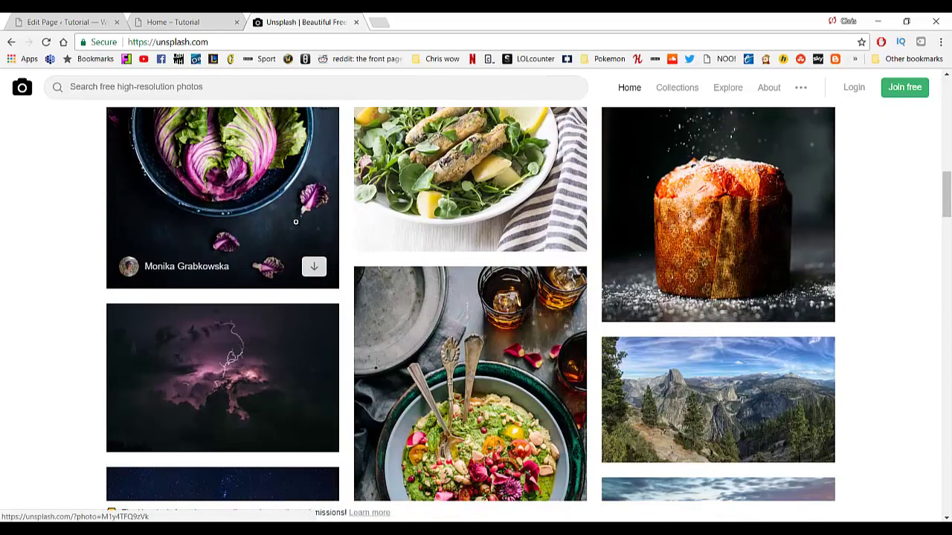
scroll(297, 220, "down", 4)
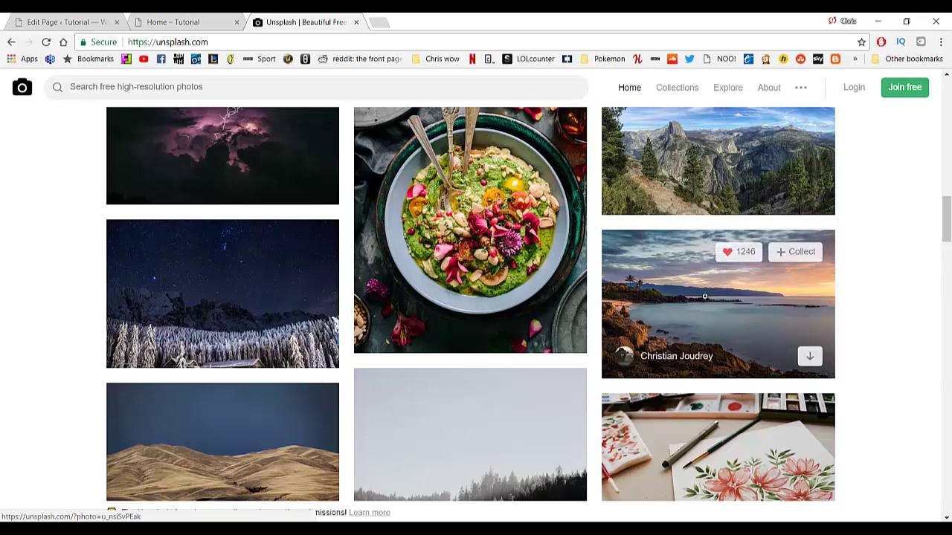
left_click(778, 312)
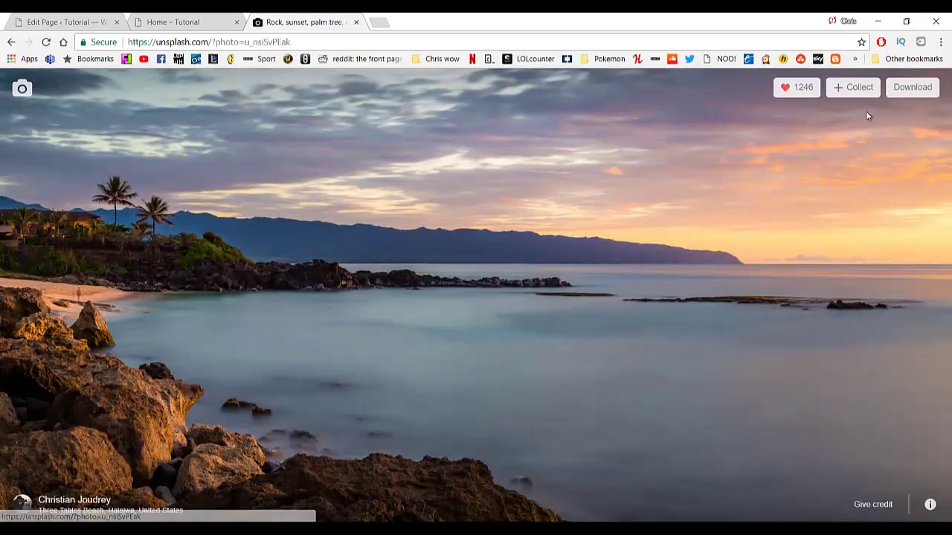
Download the beach sunset photo as background.jpg and return to the Home page builder.
left_click(907, 87)
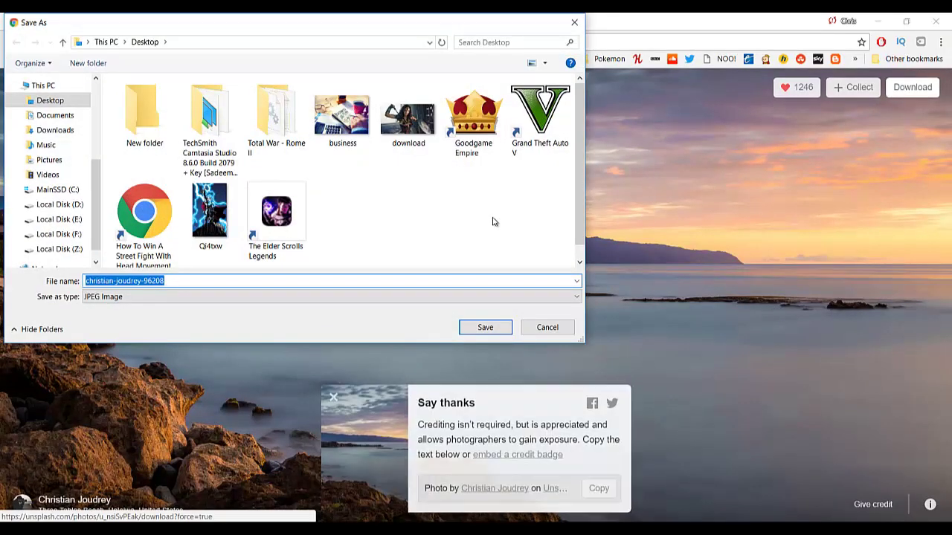
type("backgro")
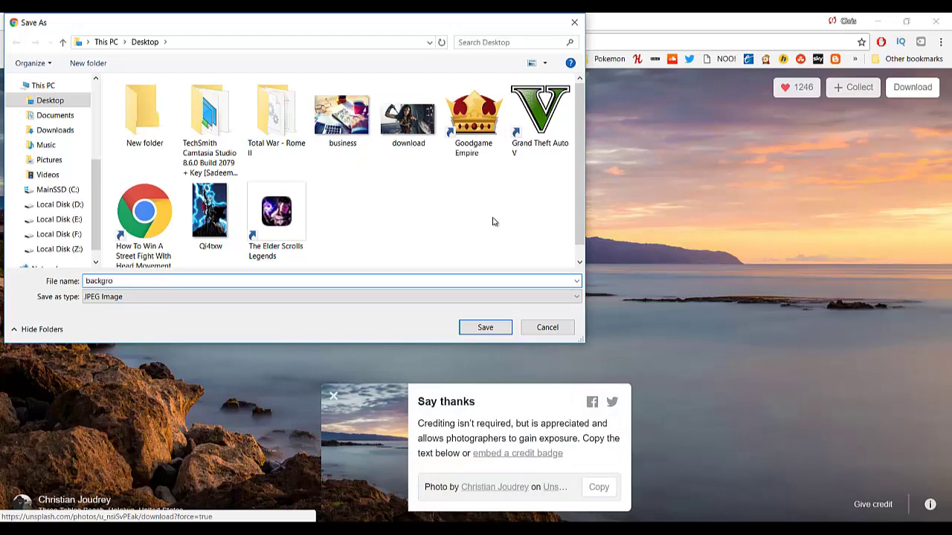
type("und")
key("Return")
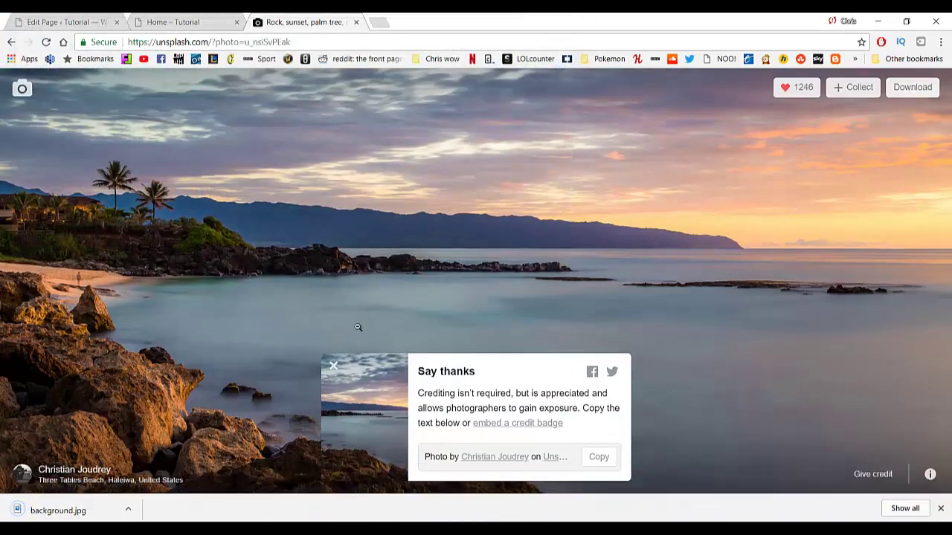
left_click(940, 508)
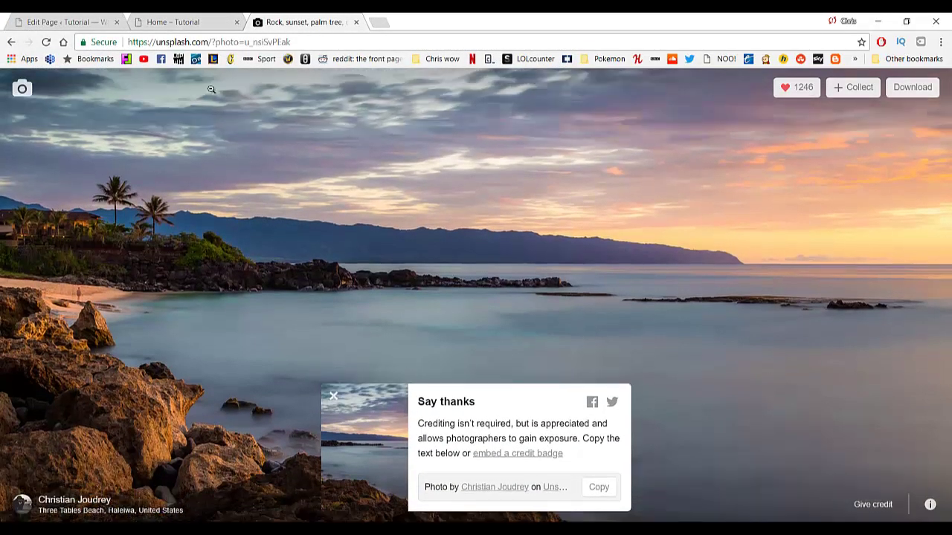
left_click(66, 21)
left_click(158, 21)
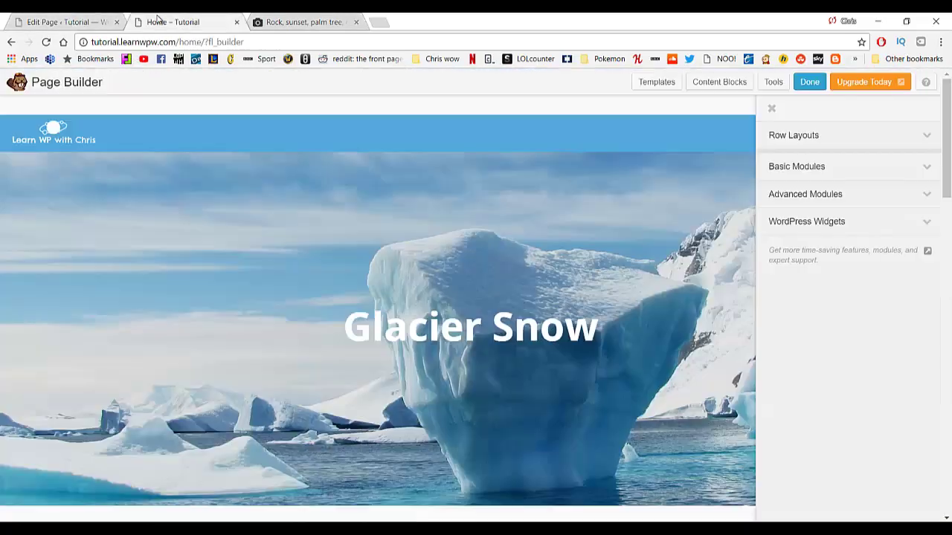
Upload background.jpg and choose it as the top hero row's background photo.
scroll(249, 272, "down", 1)
scroll(223, 256, "up", 1)
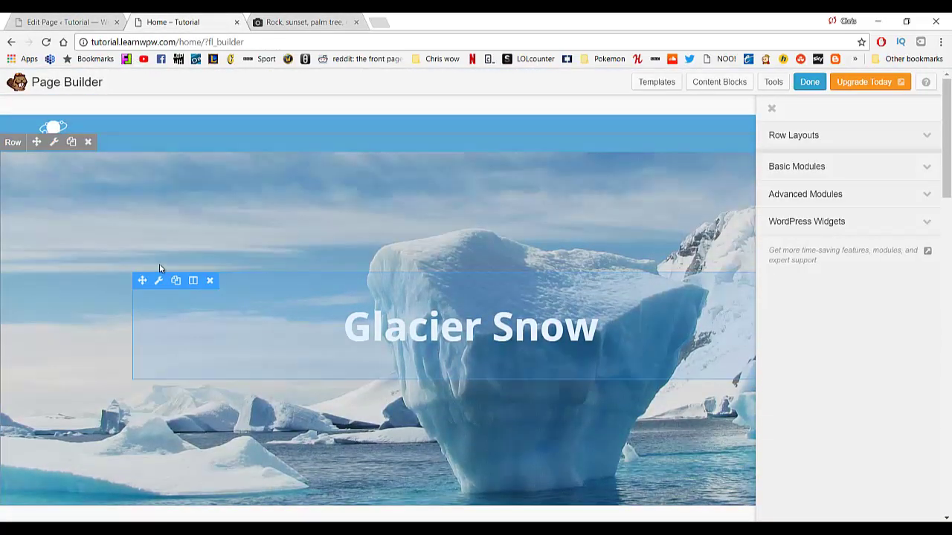
left_click(54, 144)
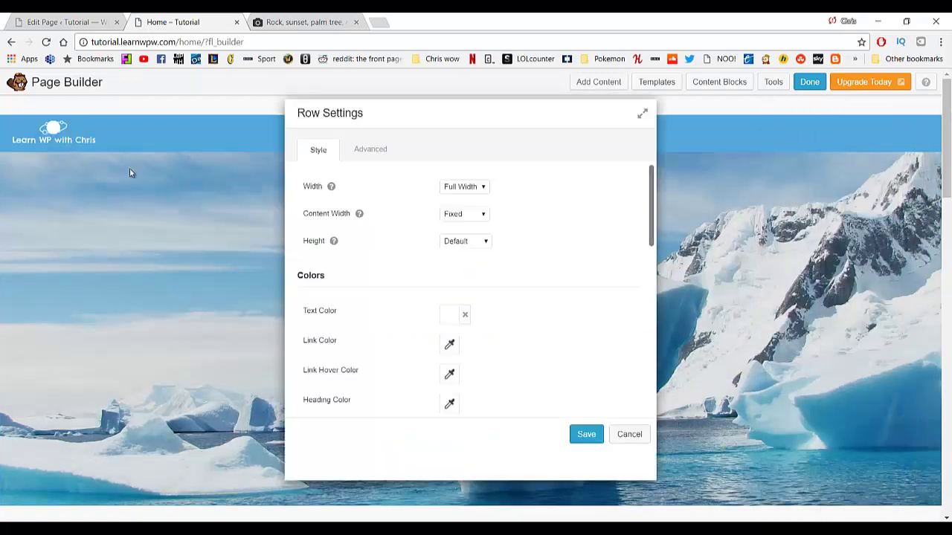
scroll(442, 247, "down", 3)
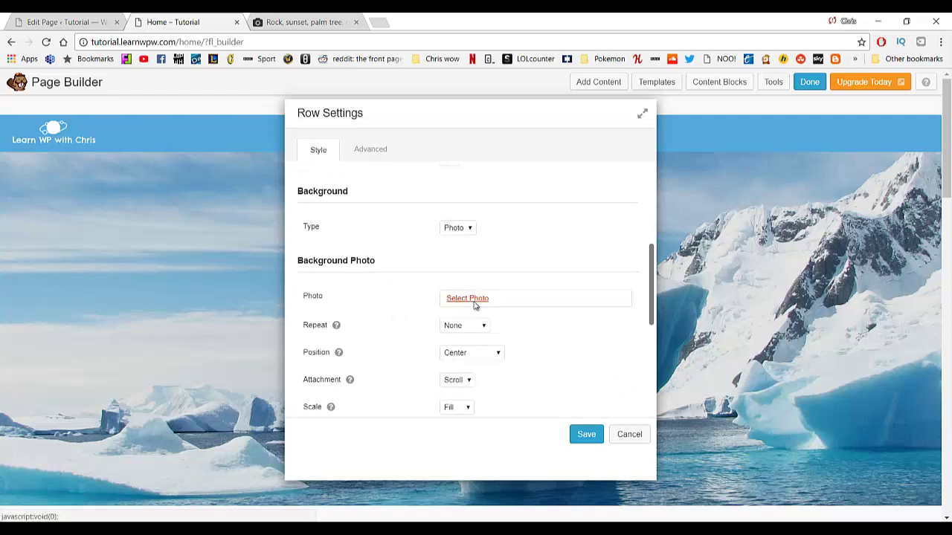
left_click(474, 305)
left_click(59, 130)
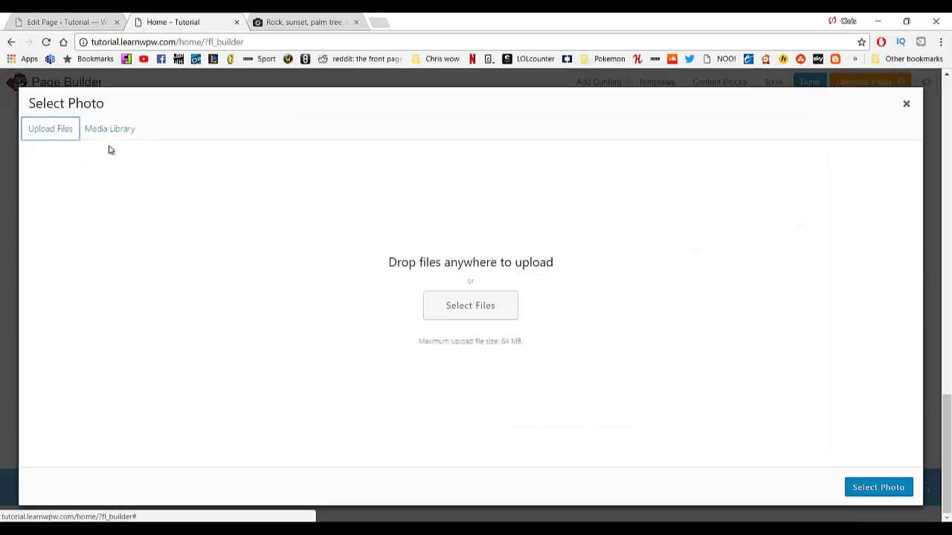
left_click(468, 301)
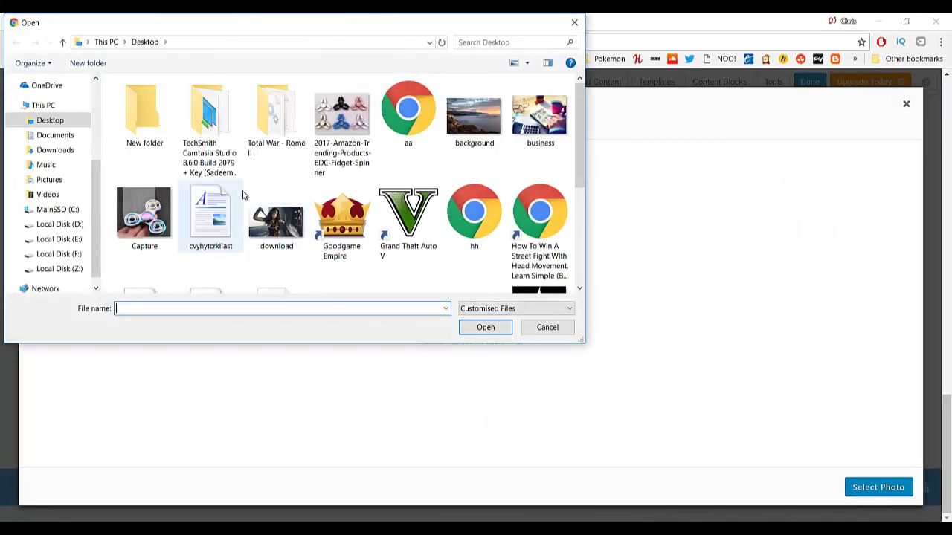
double_click(474, 115)
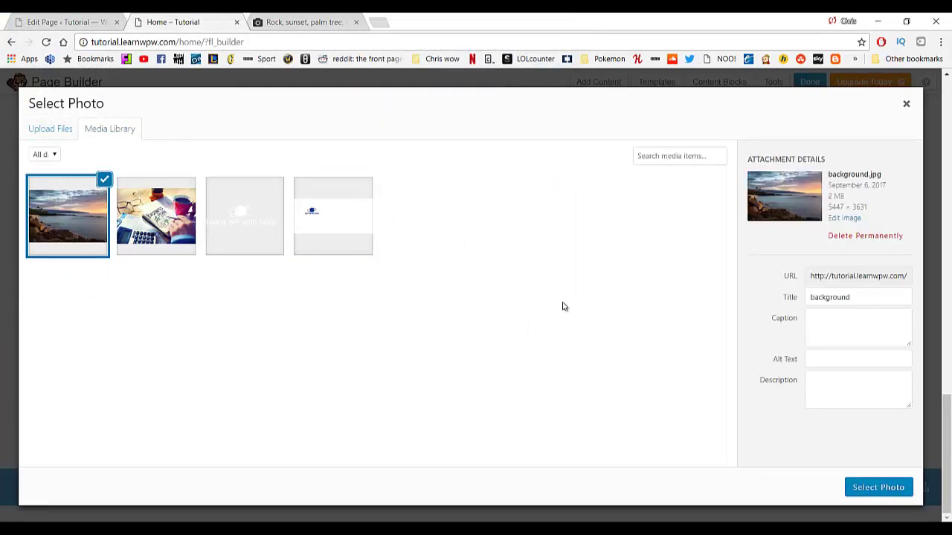
left_click(889, 487)
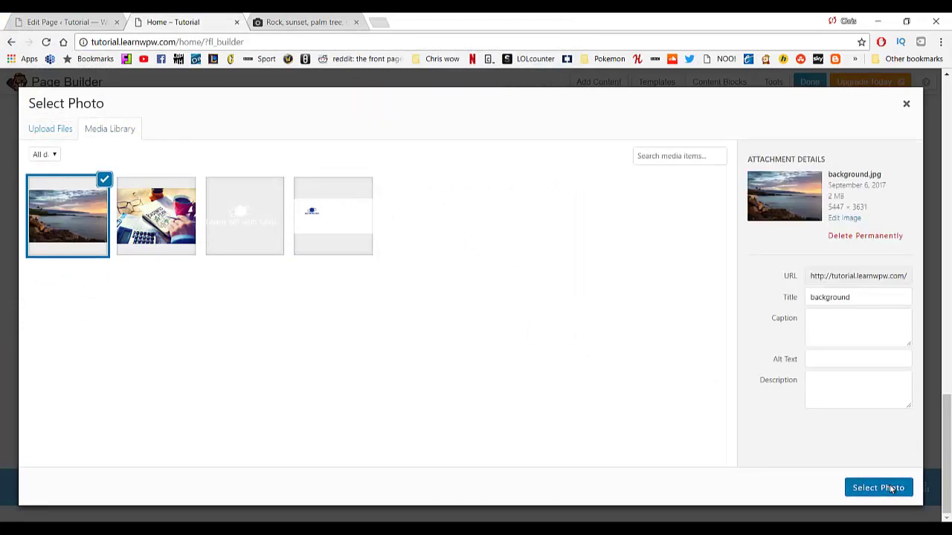
Save the row settings and compare the new background with the Unsplash sunset photo.
left_click(591, 435)
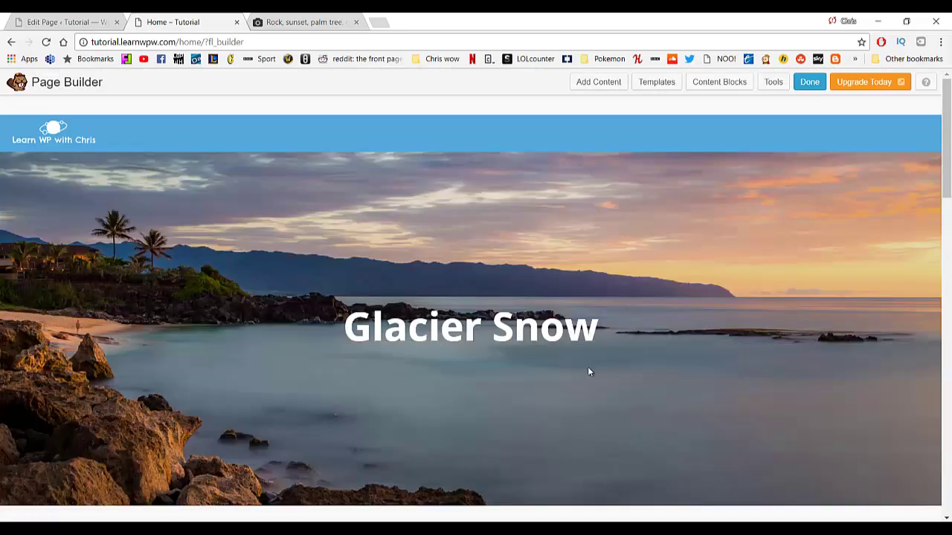
scroll(598, 349, "down", 9)
scroll(595, 355, "up", 6)
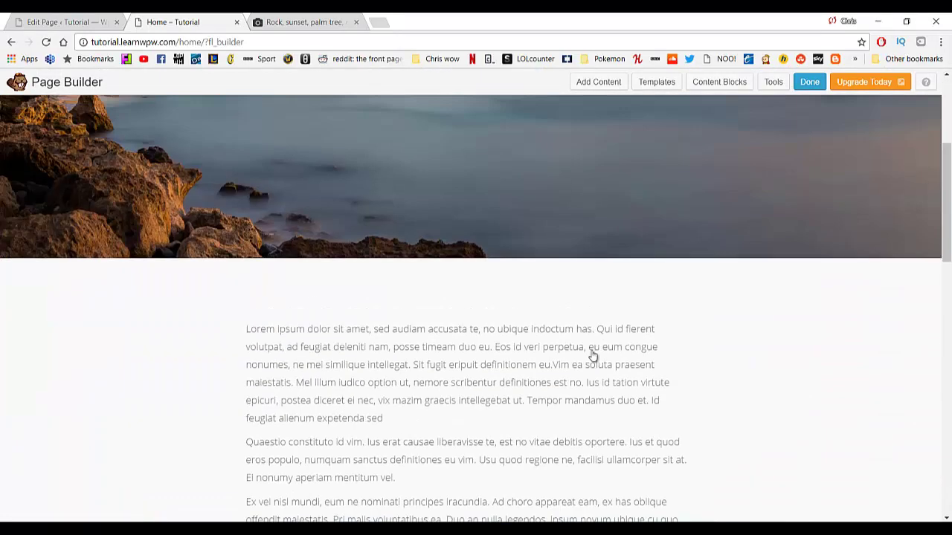
scroll(593, 356, "up", 3)
scroll(484, 356, "down", 1)
scroll(127, 298, "up", 1)
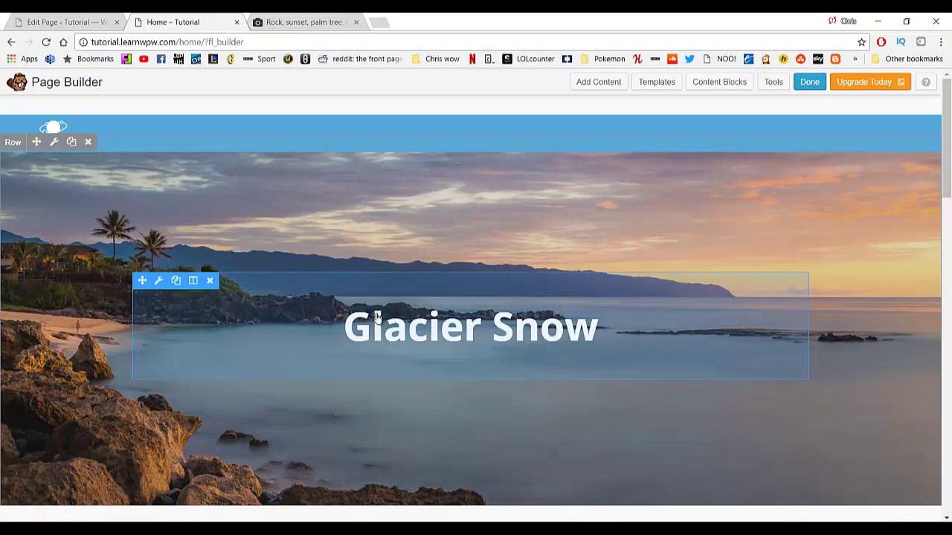
left_click(312, 21)
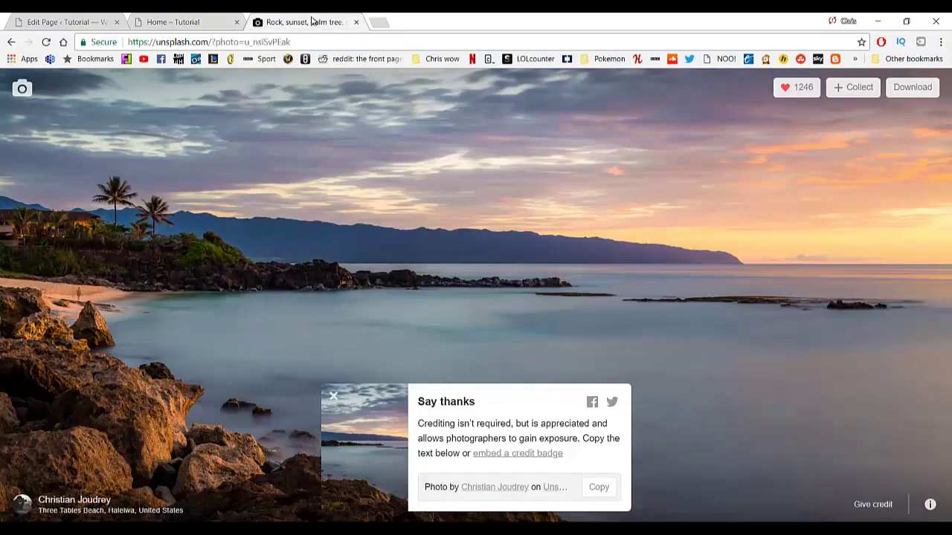
left_click(201, 16)
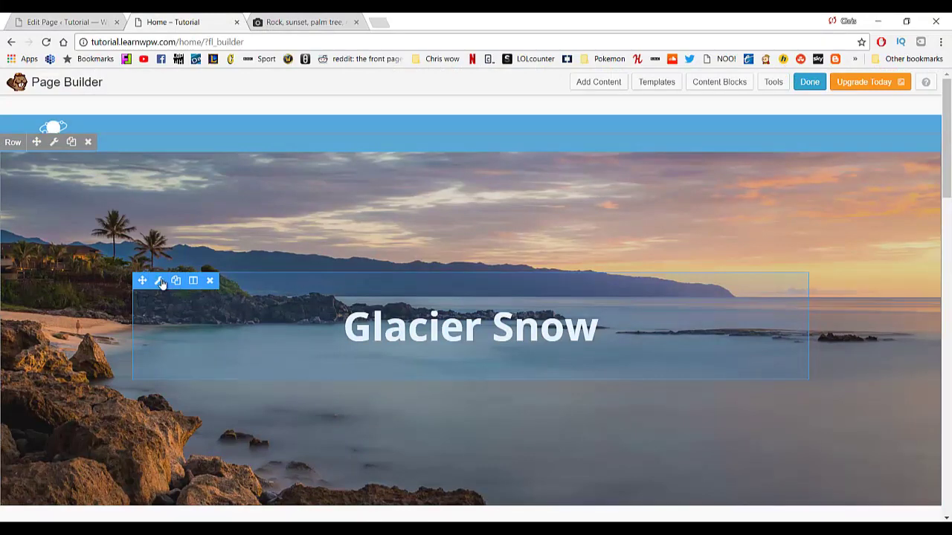
Retype the Glacier Snow heading as 'Sandy beaches' at 48px font size.
left_click(159, 281)
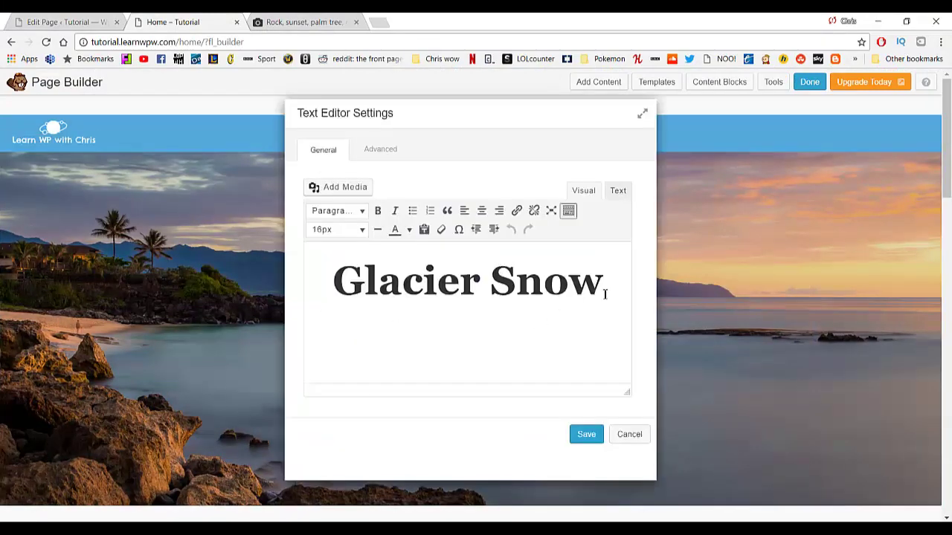
left_click_drag(605, 294, 342, 271)
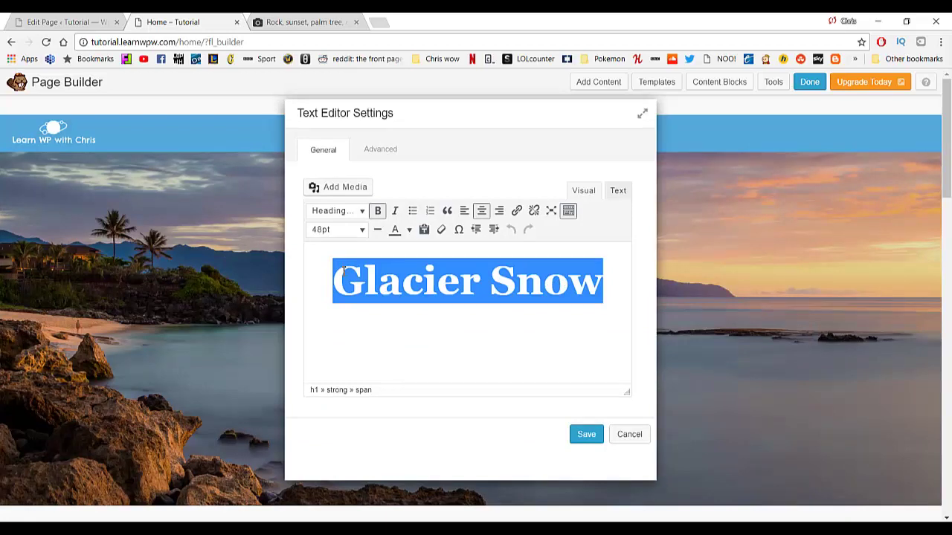
type("Sandy beaches")
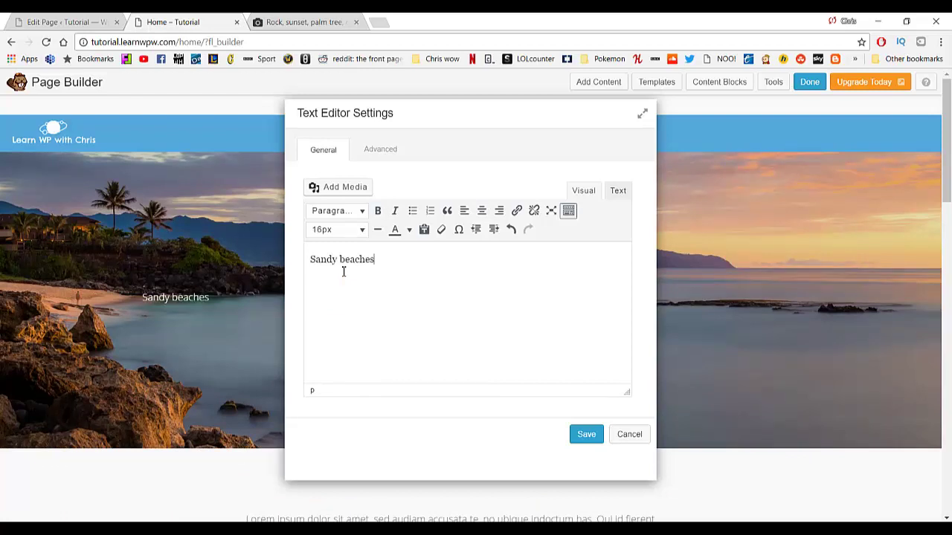
left_click_drag(375, 260, 304, 260)
left_click(355, 229)
scroll(354, 369, "down", 2)
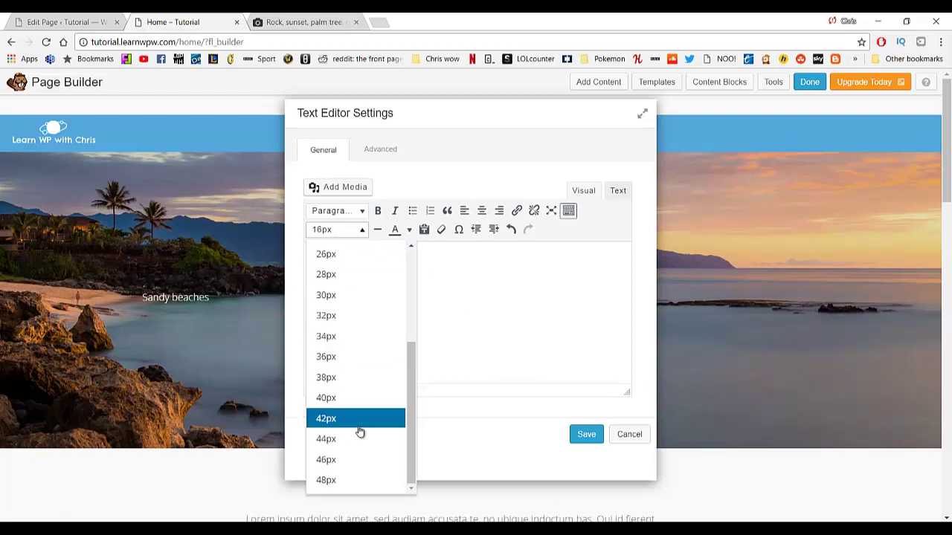
left_click(351, 437)
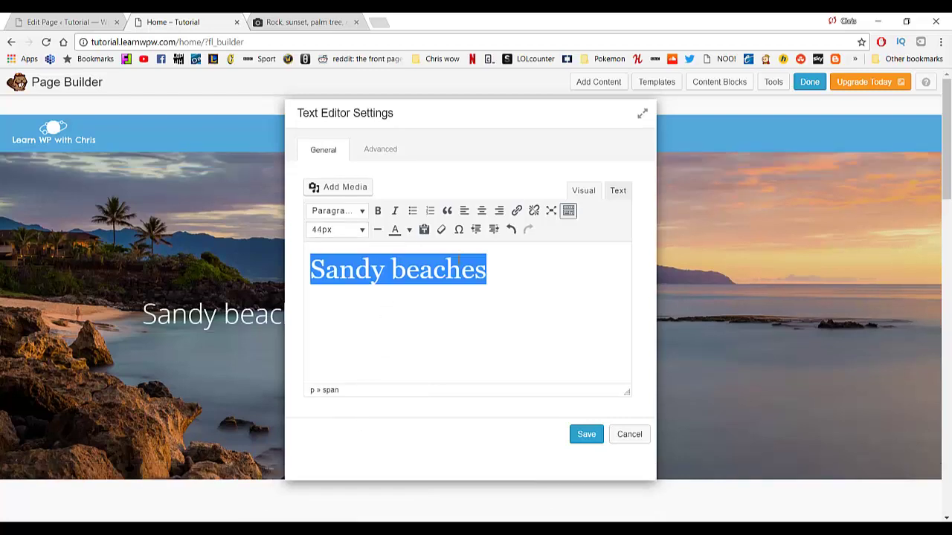
left_click(361, 231)
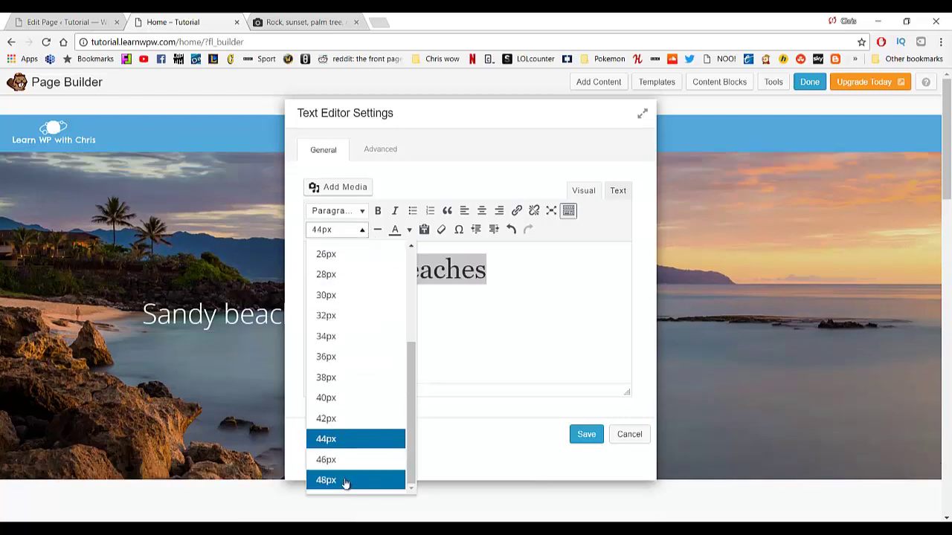
left_click(346, 480)
Make the Sandy beaches text bold, centered and a Heading 1.
scroll(487, 308, "down", 2)
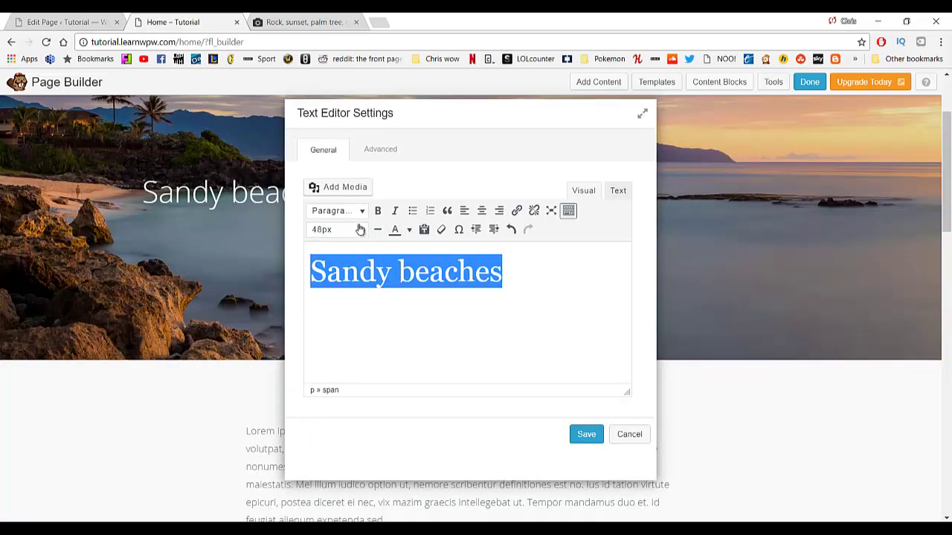
left_click(342, 230)
scroll(356, 394, "down", 4)
scroll(506, 325, "up", 5)
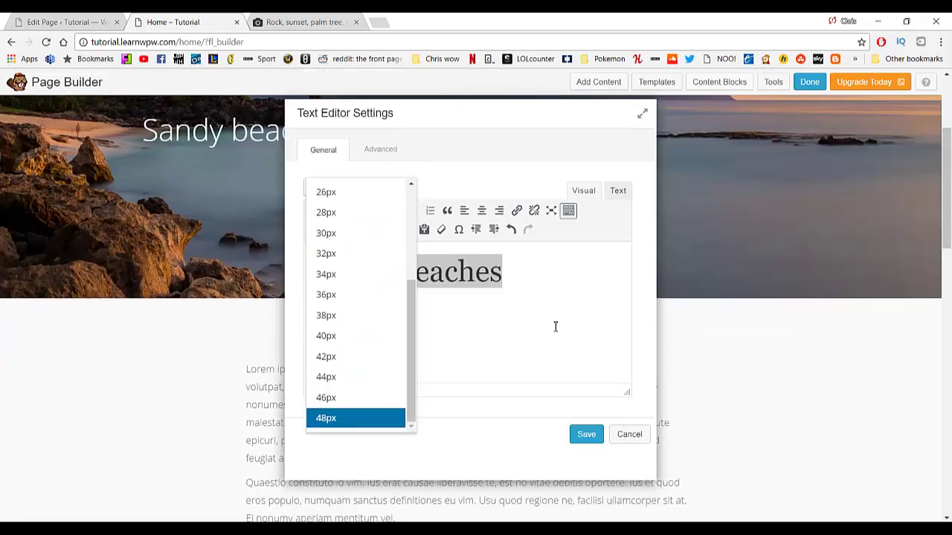
left_click(555, 320)
left_click_drag(521, 288, 307, 268)
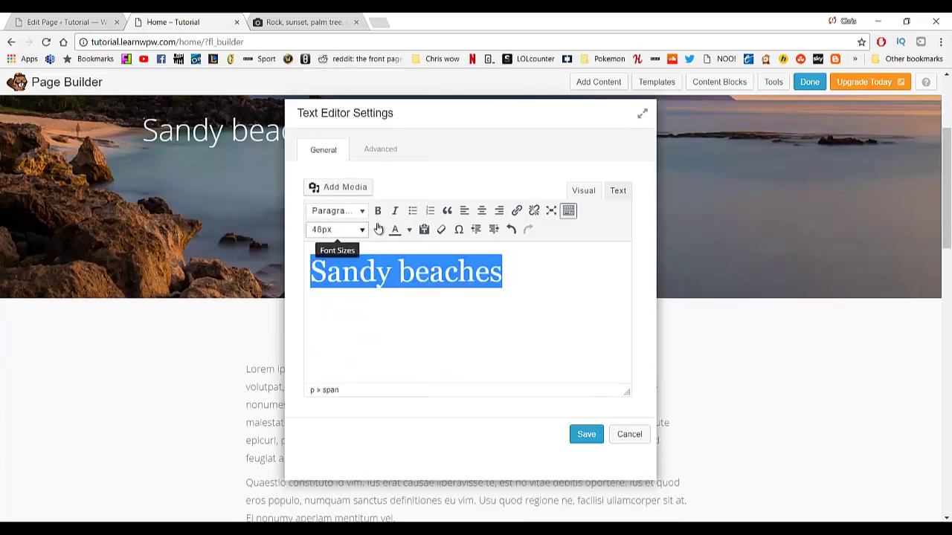
left_click(378, 211)
left_click(377, 149)
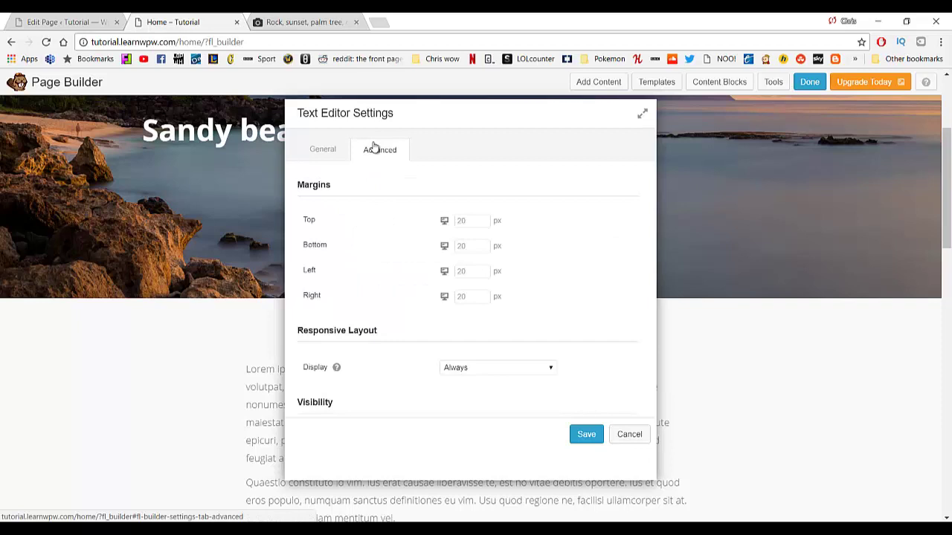
left_click(320, 150)
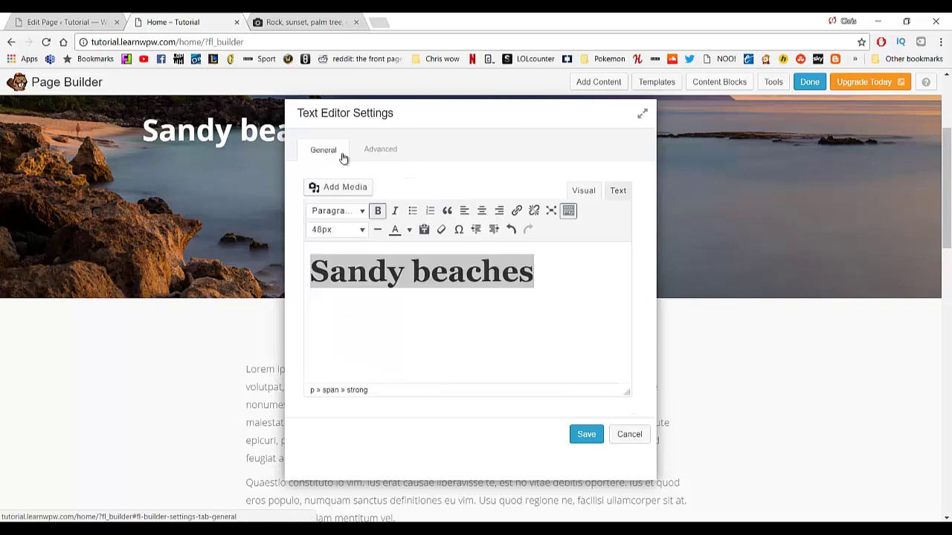
left_click(482, 212)
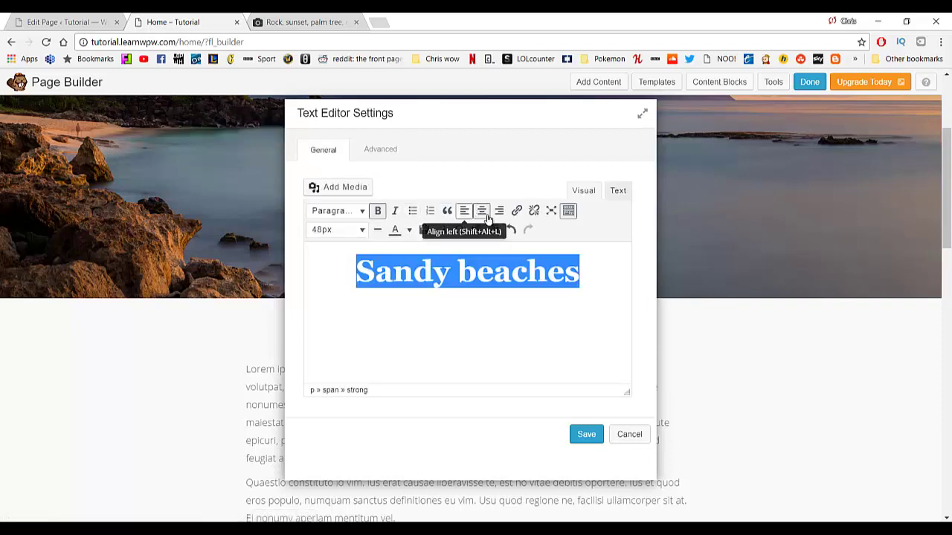
left_click(357, 212)
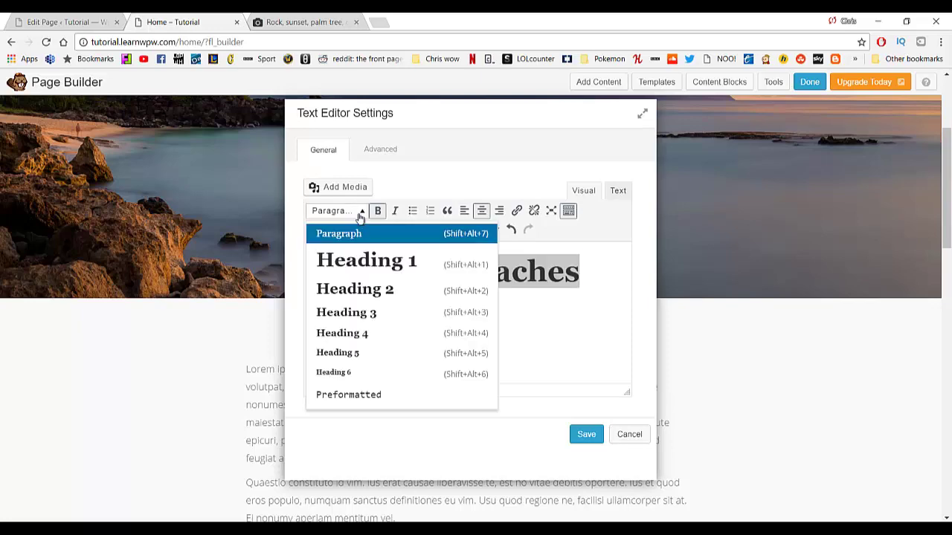
left_click(374, 258)
Replace the heading with the site logo image from the media library and save the module.
key("BackSpace")
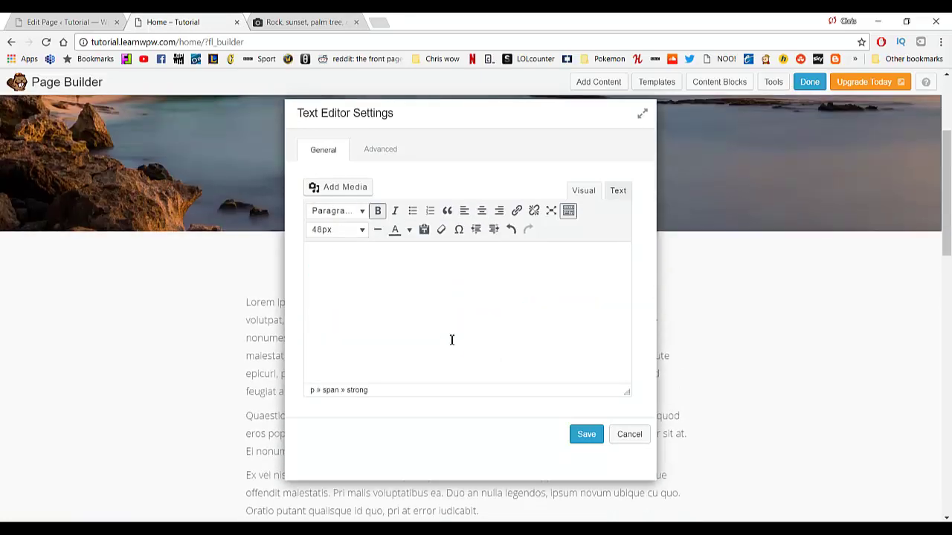
left_click(336, 188)
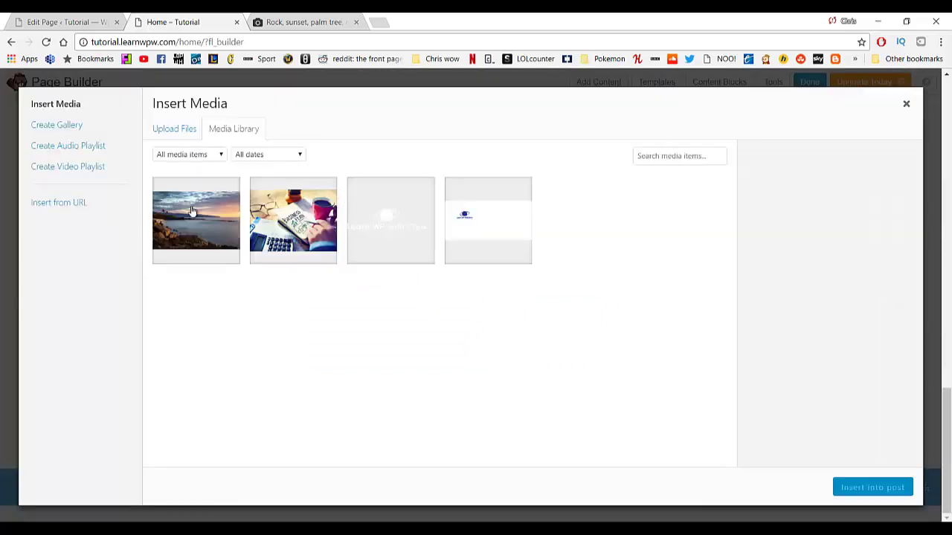
left_click(428, 227)
left_click(882, 484)
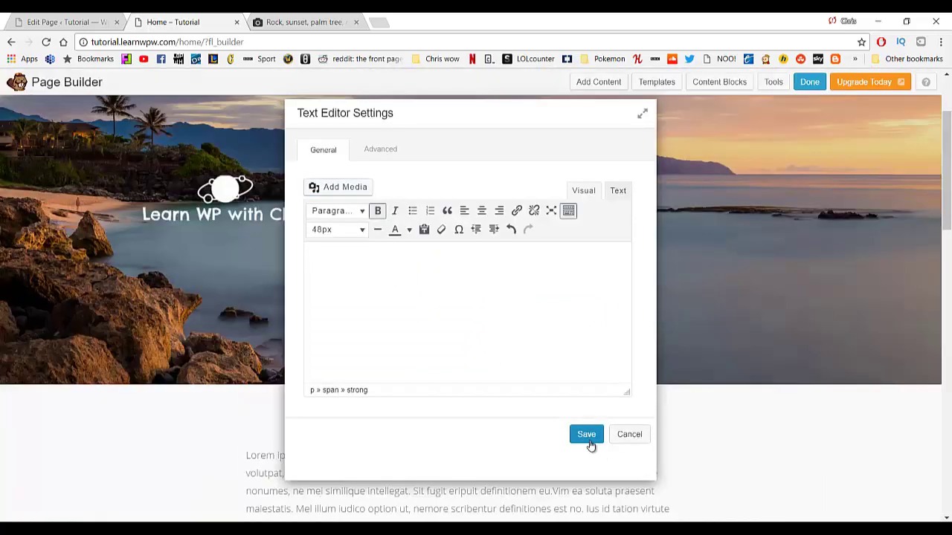
left_click(587, 441)
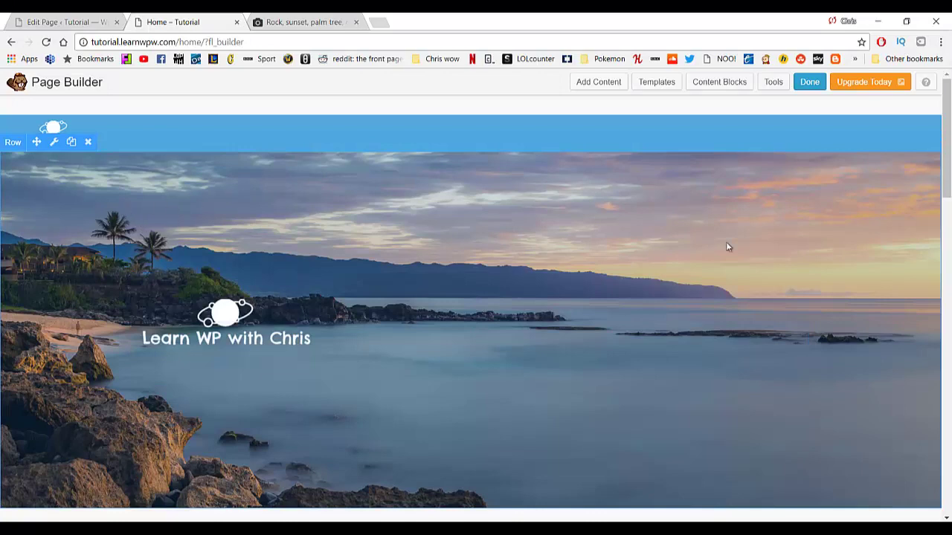
Review the full Home page layout in Page Builder, then finish editing to get the publish, save or discard choices.
scroll(276, 311, "down", 2)
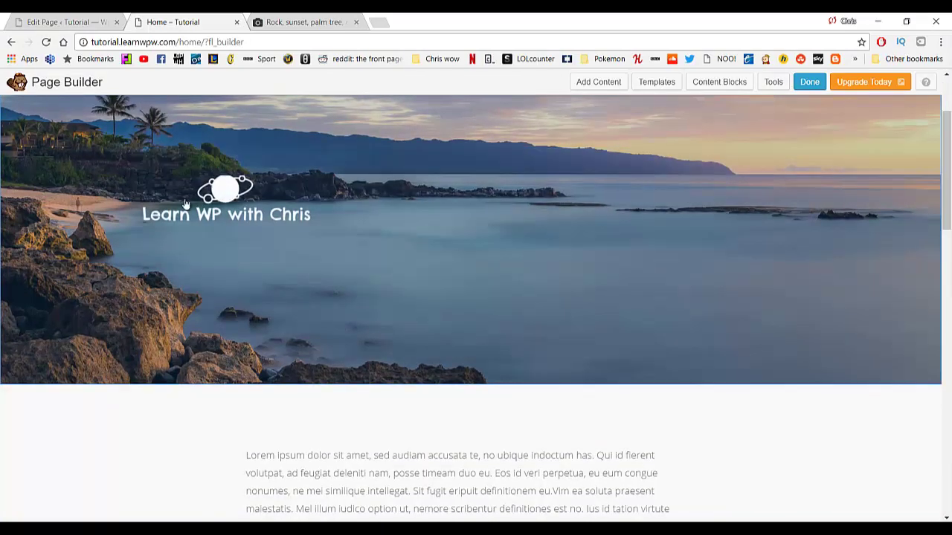
scroll(320, 290, "down", 5)
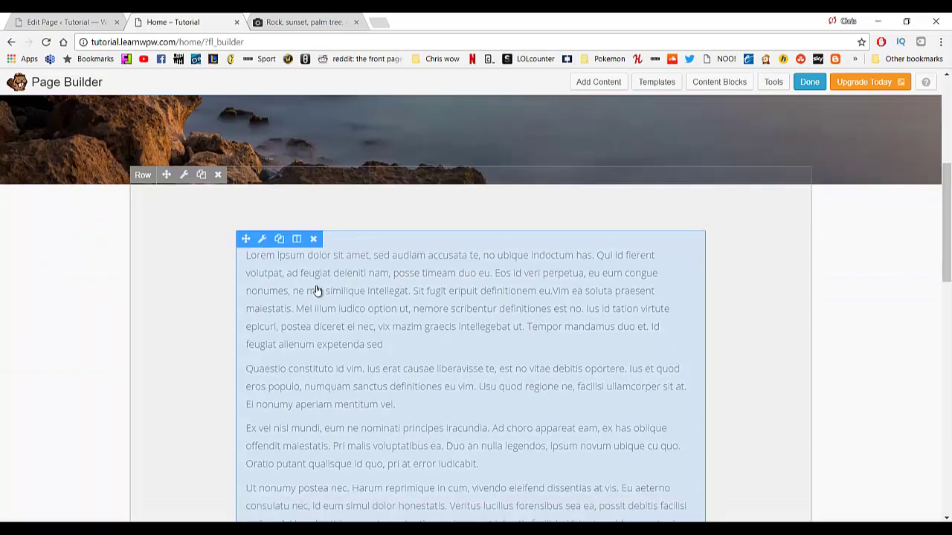
scroll(317, 291, "down", 7)
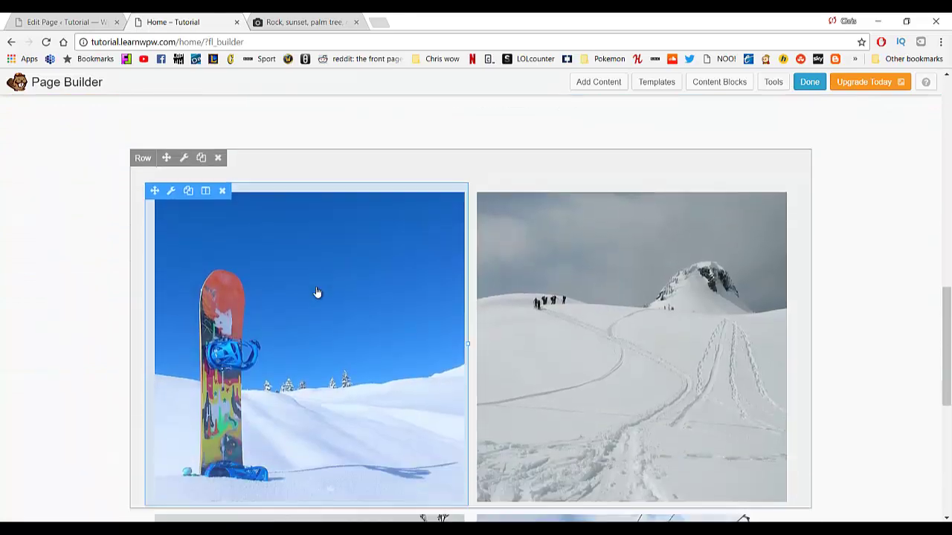
scroll(246, 247, "up", 2)
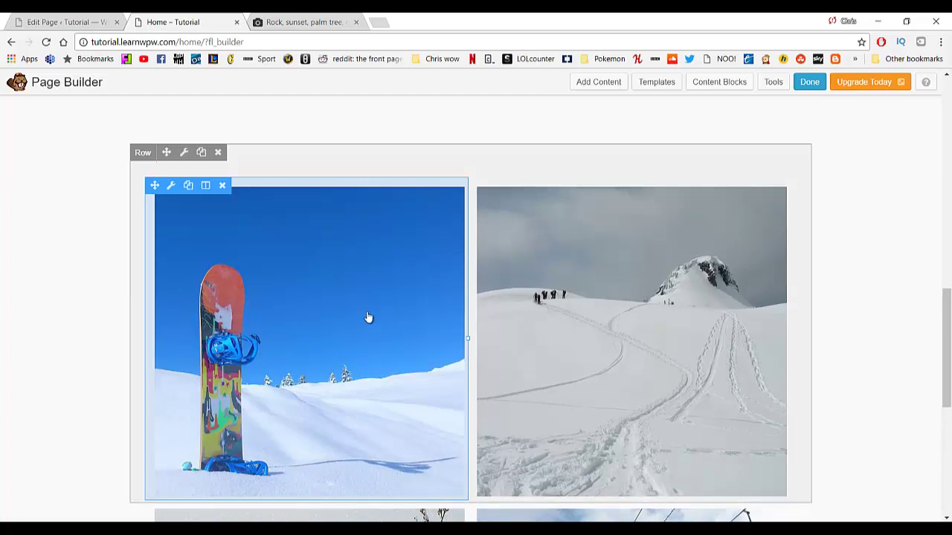
scroll(614, 338, "down", 3)
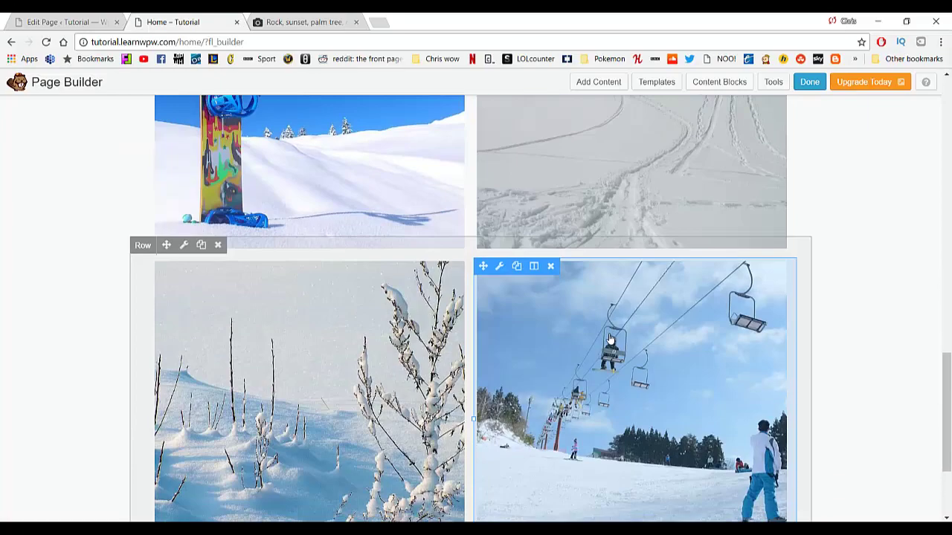
scroll(604, 340, "down", 2)
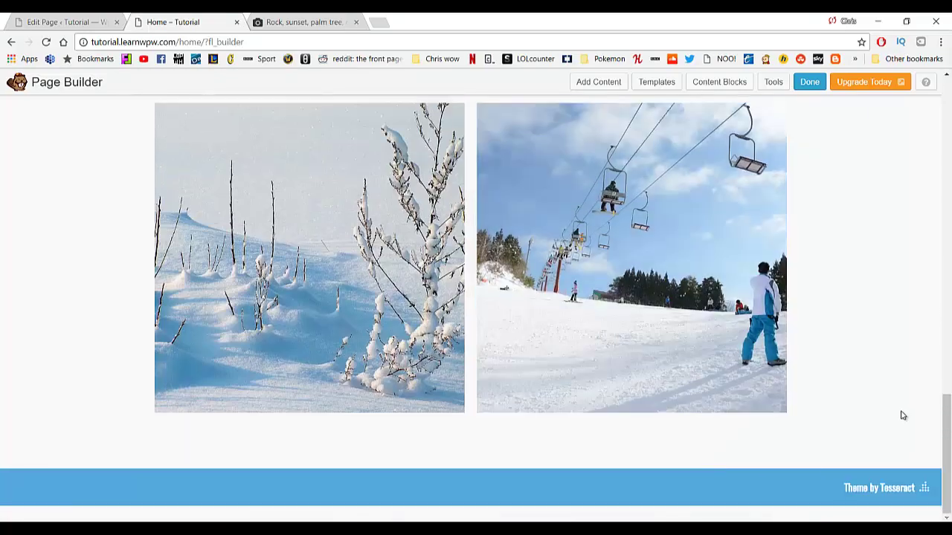
left_click_drag(936, 427, 933, 89)
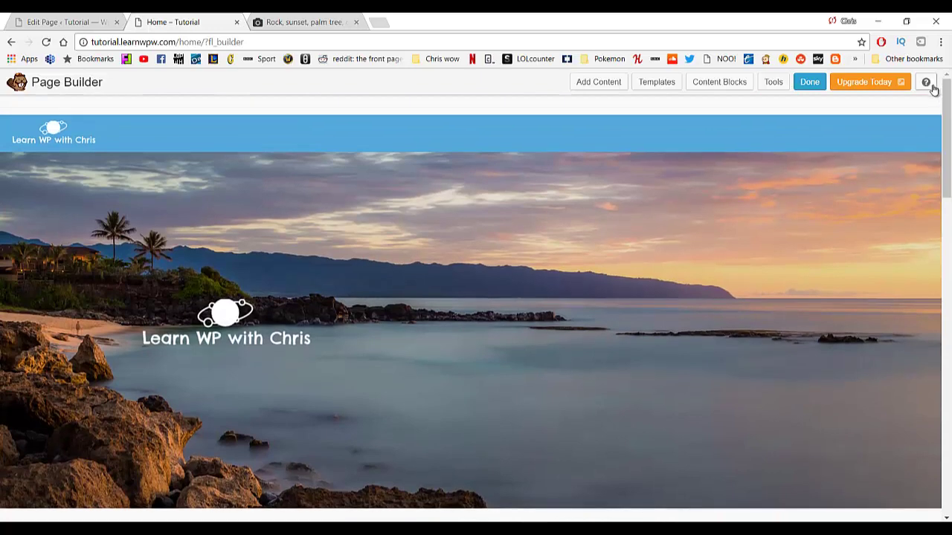
left_click(806, 83)
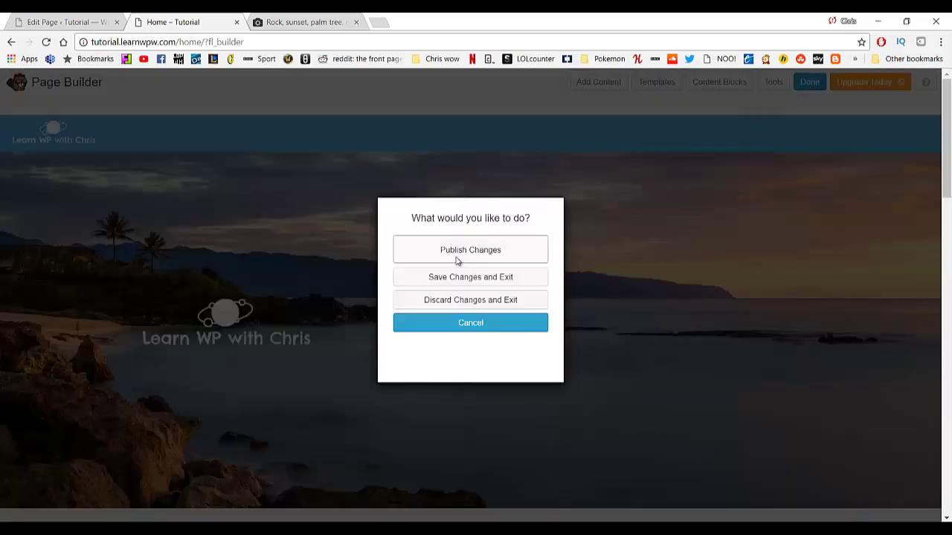
Publish the Home page changes and look over the live page.
left_click(457, 261)
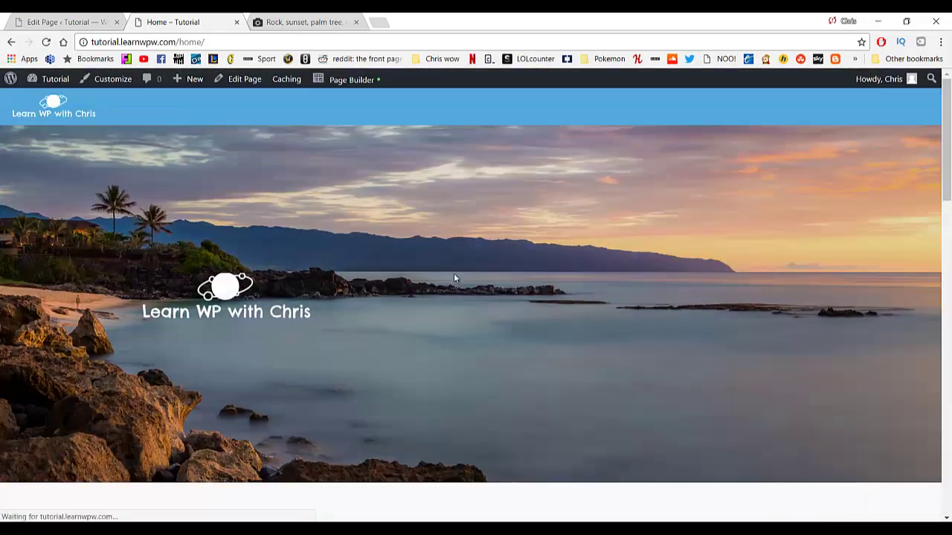
scroll(387, 246, "down", 15)
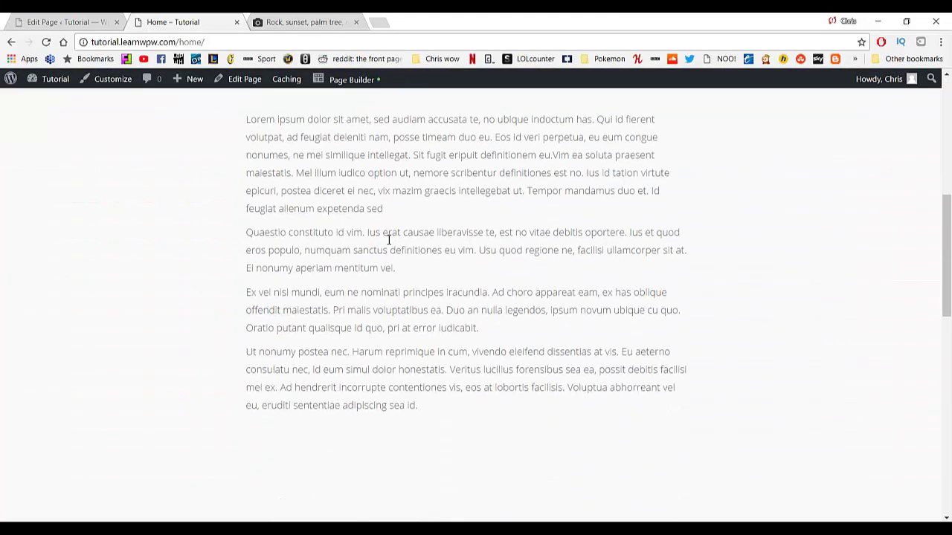
scroll(386, 251, "up", 15)
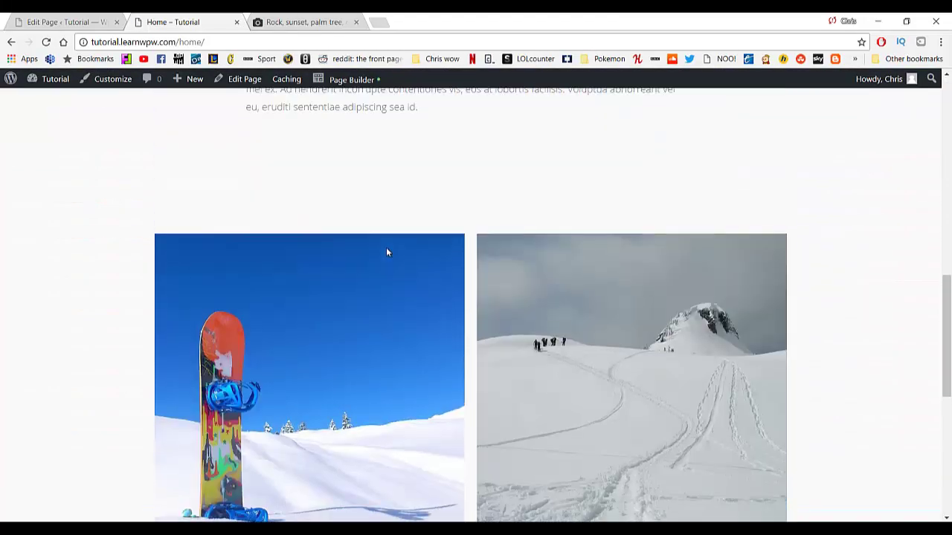
scroll(385, 253, "up", 1)
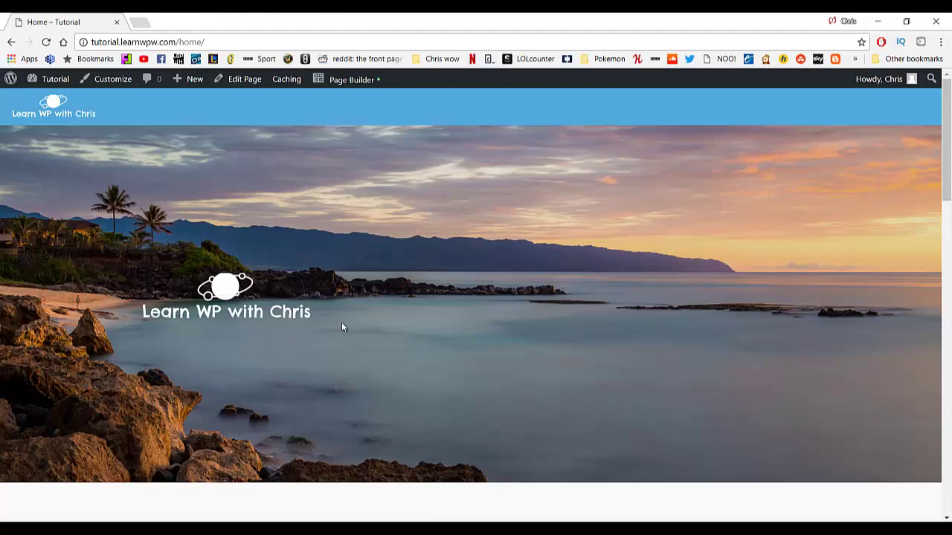
scroll(417, 348, "down", 10)
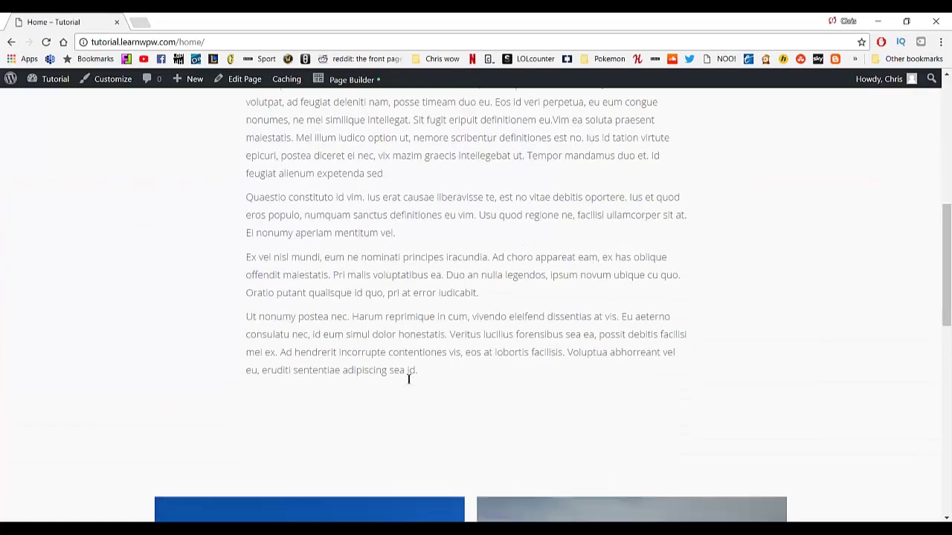
scroll(406, 387, "up", 5)
scroll(403, 393, "up", 5)
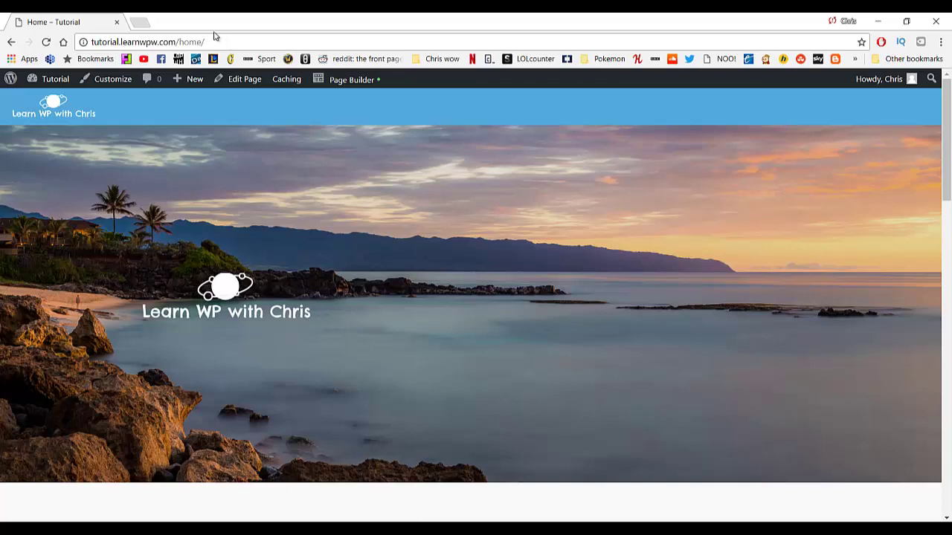
Load the site root by removing 'home/' from the address.
left_click_drag(182, 43, 244, 41)
key("BackSpace")
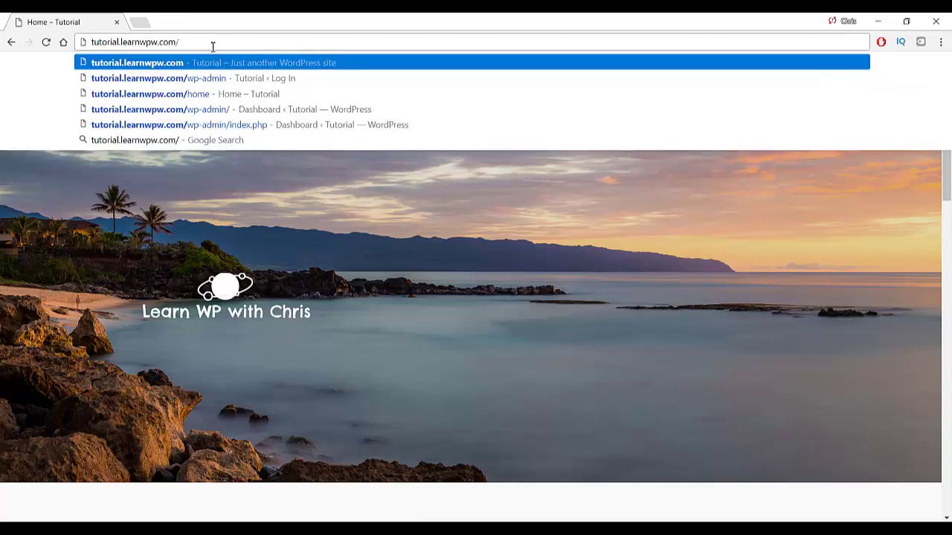
key("Return")
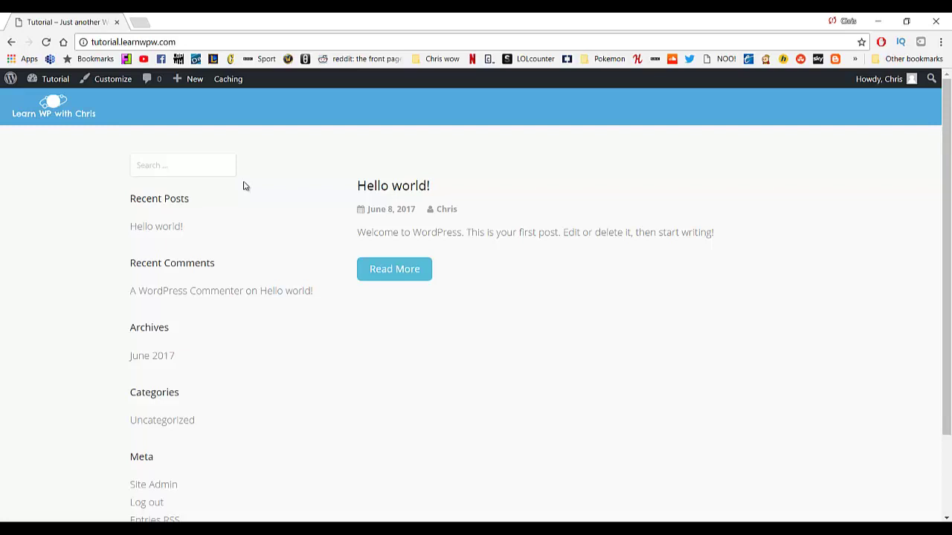
Go to Settings > Reading in the site's admin dashboard.
mouse_move(55, 79)
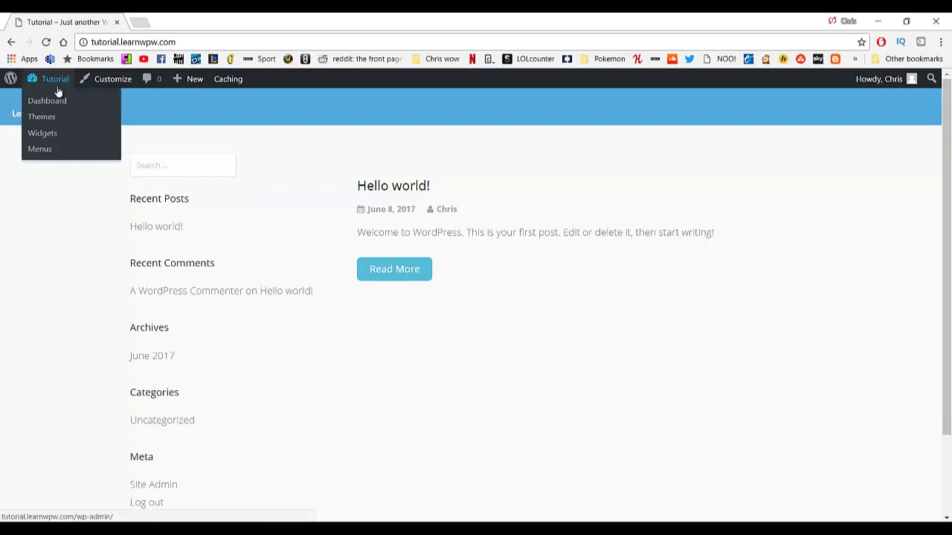
left_click(60, 101)
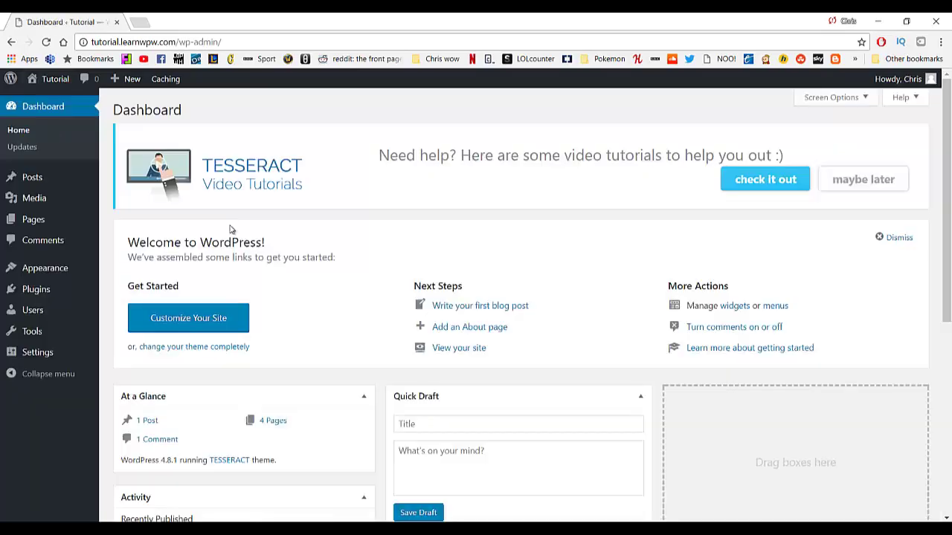
left_click(50, 352)
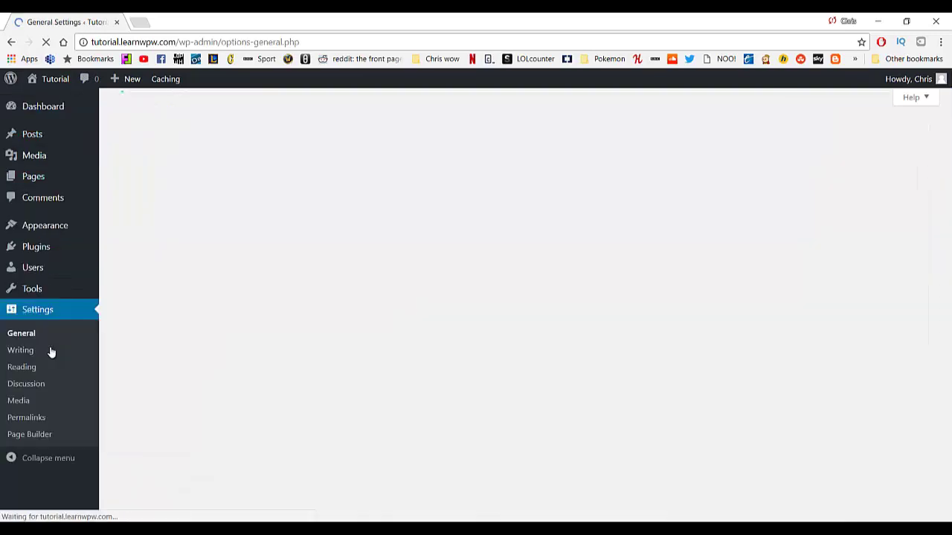
scroll(301, 290, "down", 2)
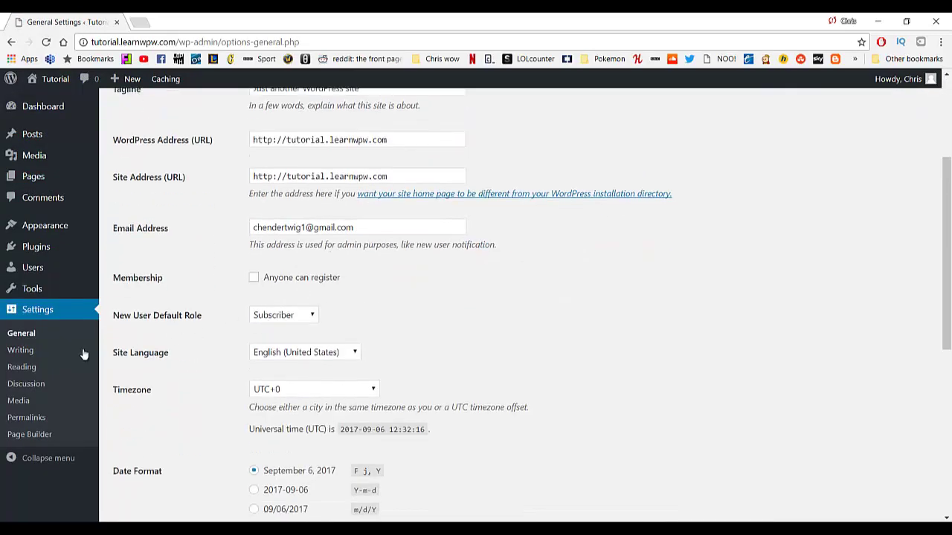
left_click(54, 368)
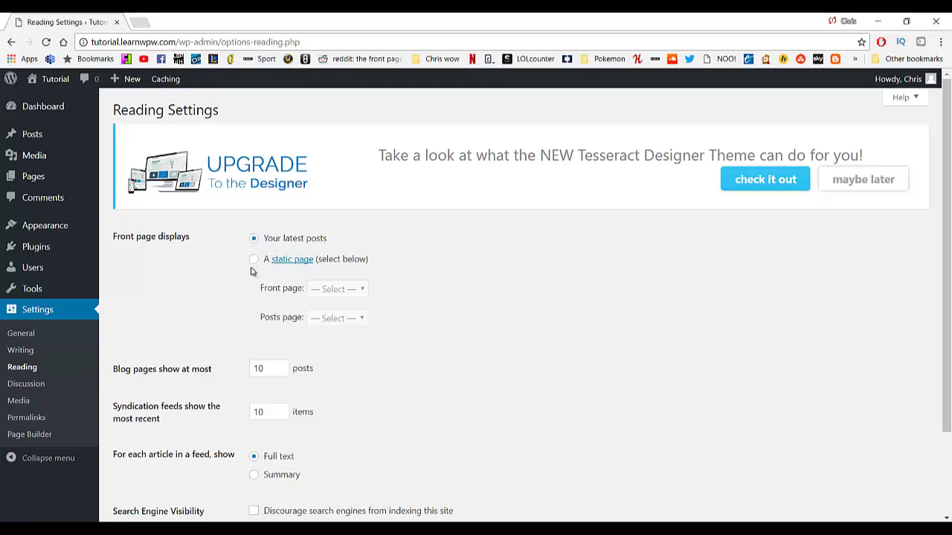
Use a static front page with Home as the front page and Blog as the posts page, and save.
left_click(254, 260)
left_click(322, 294)
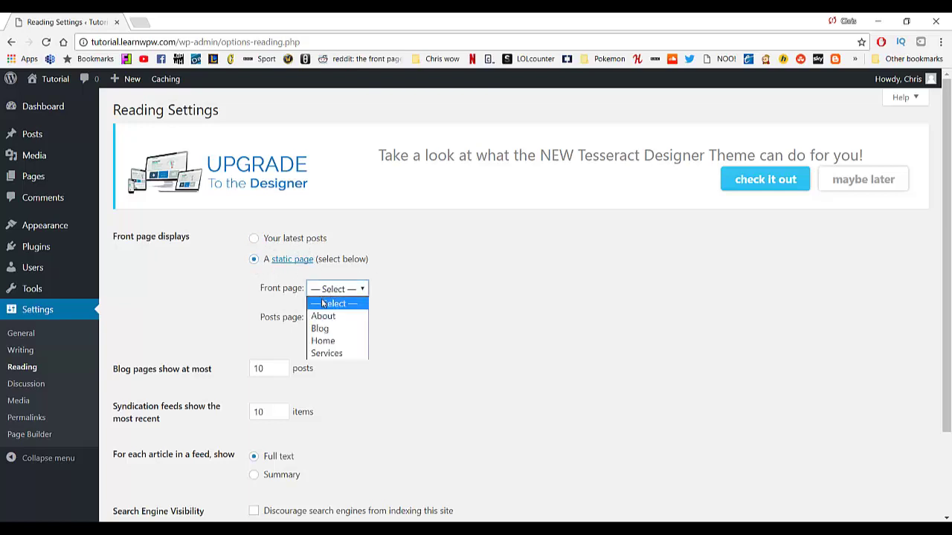
left_click(334, 339)
left_click(332, 323)
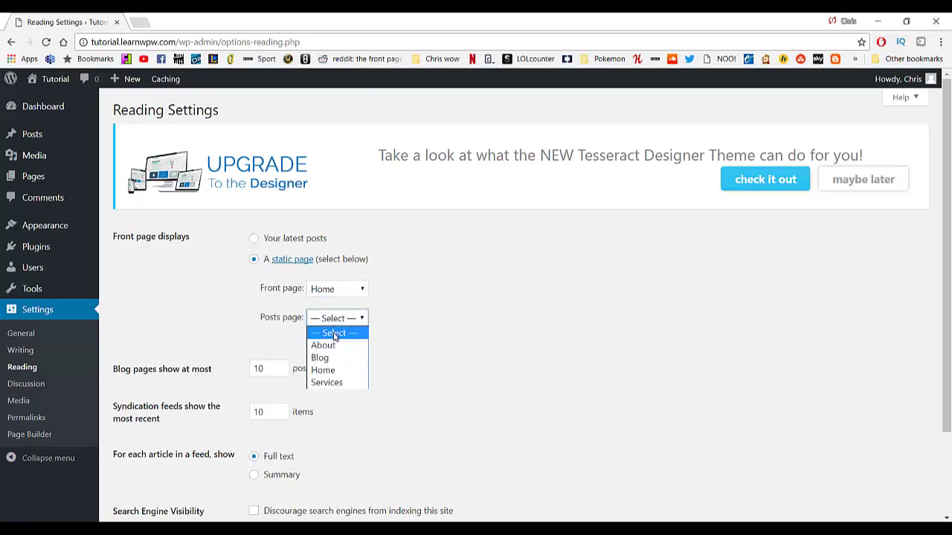
left_click(332, 359)
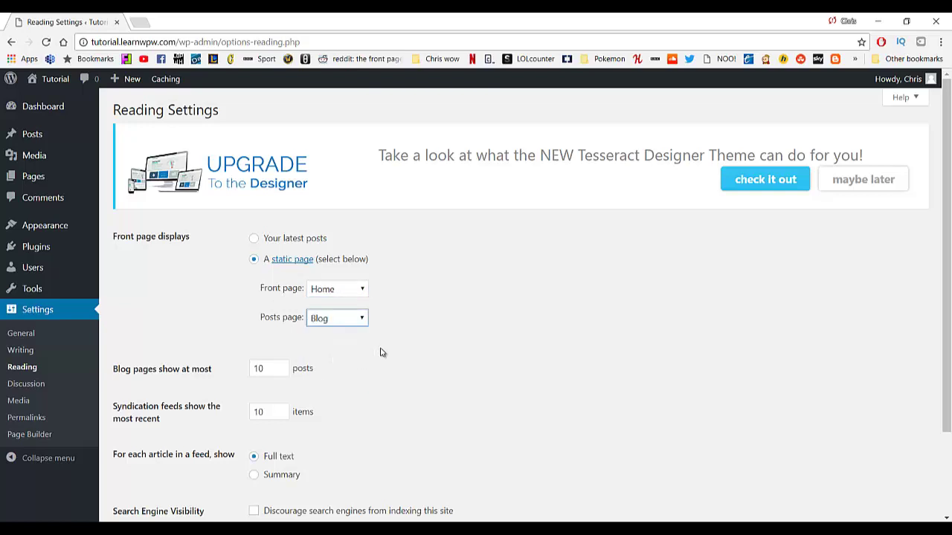
scroll(380, 353, "down", 2)
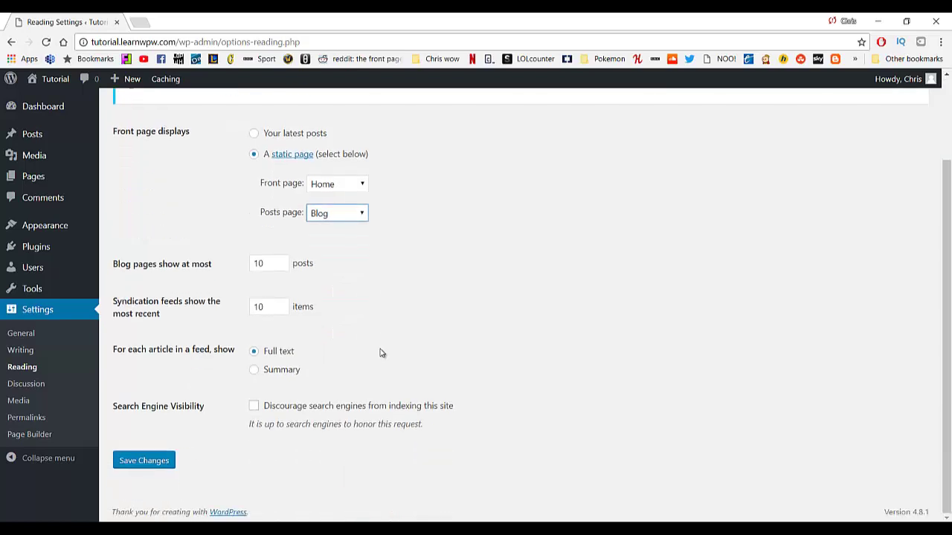
left_click(159, 466)
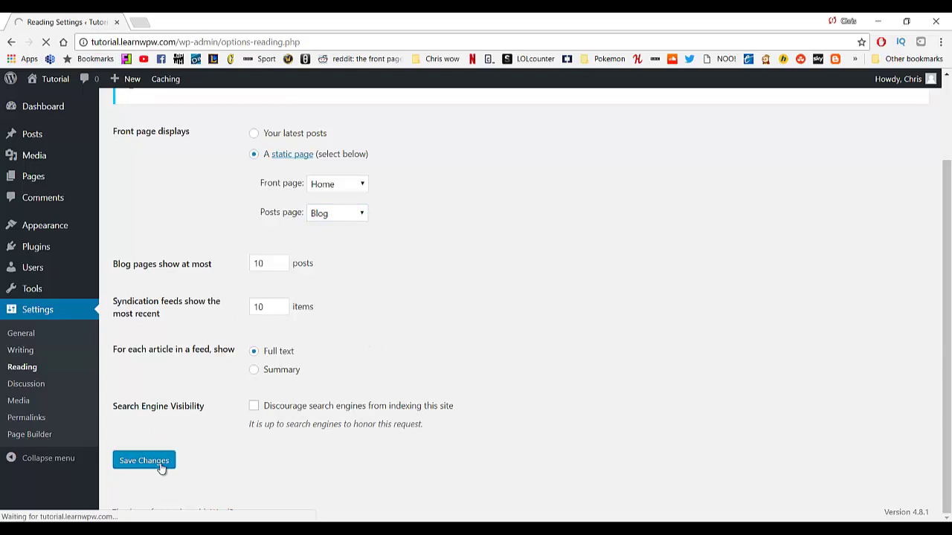
Visit the live site and check that the front page shows the beach-sunset Home page.
mouse_move(58, 80)
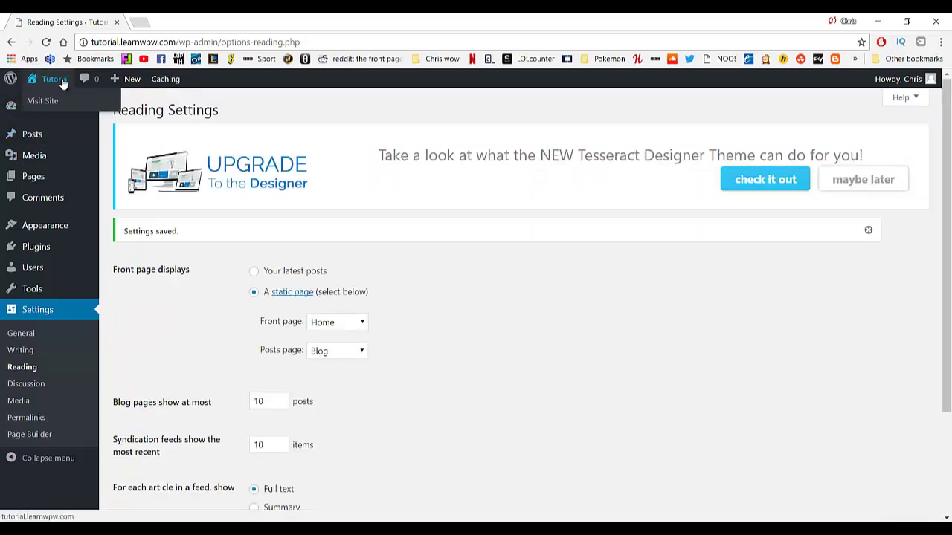
left_click(50, 105)
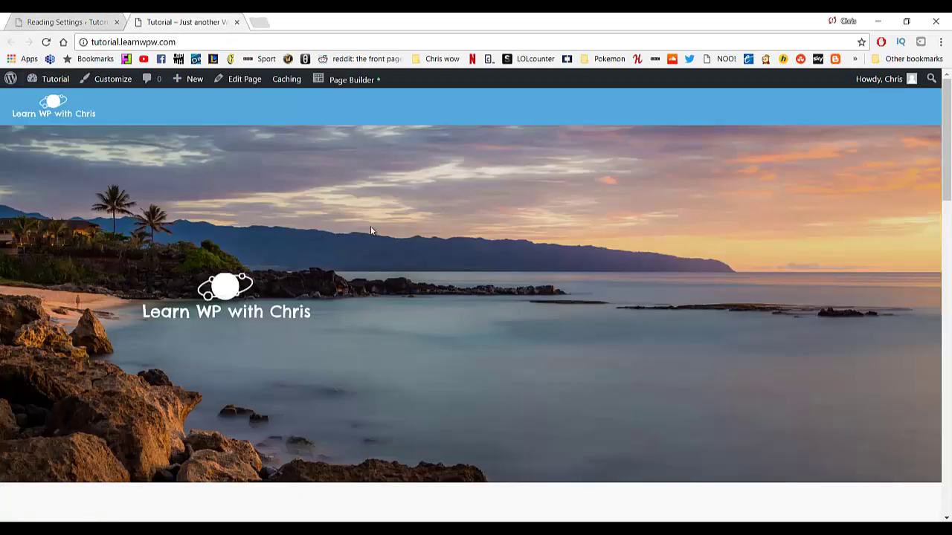
scroll(368, 253, "down", 10)
scroll(347, 332, "down", 3)
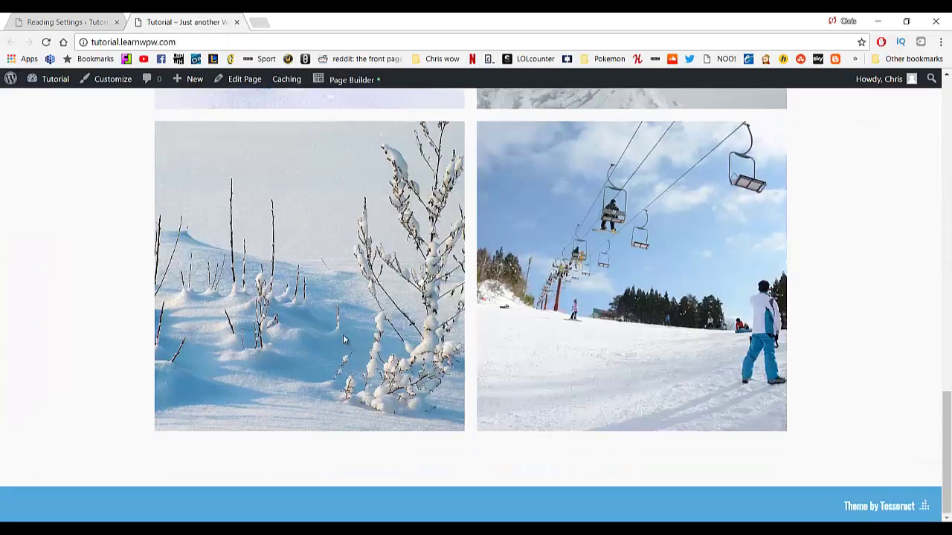
scroll(342, 336, "up", 10)
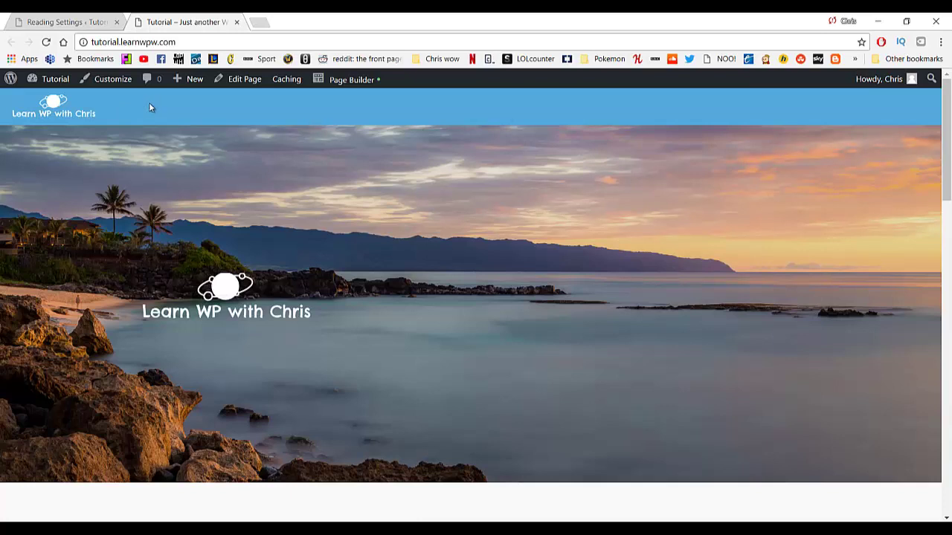
Return to the Dashboard and close the old Reading Settings tab.
mouse_move(56, 80)
left_click(64, 101)
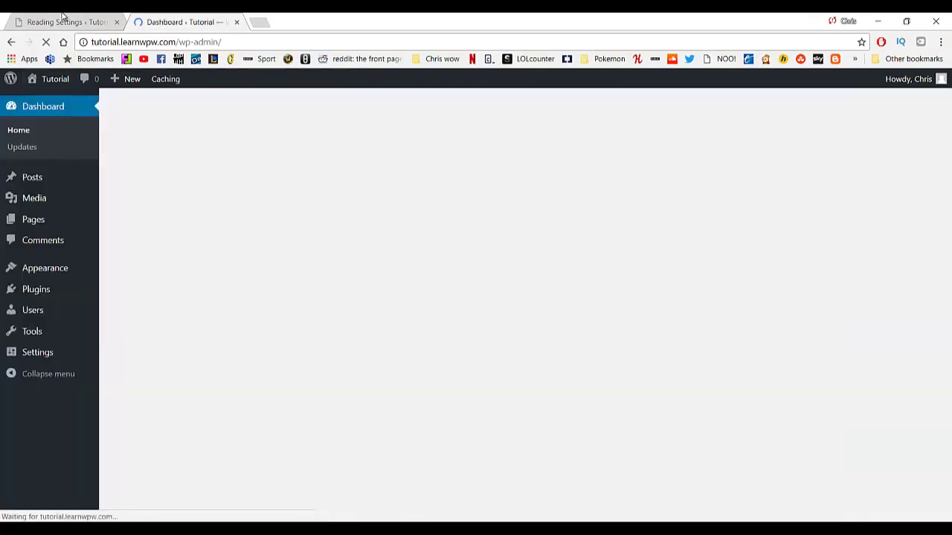
middle_click(64, 21)
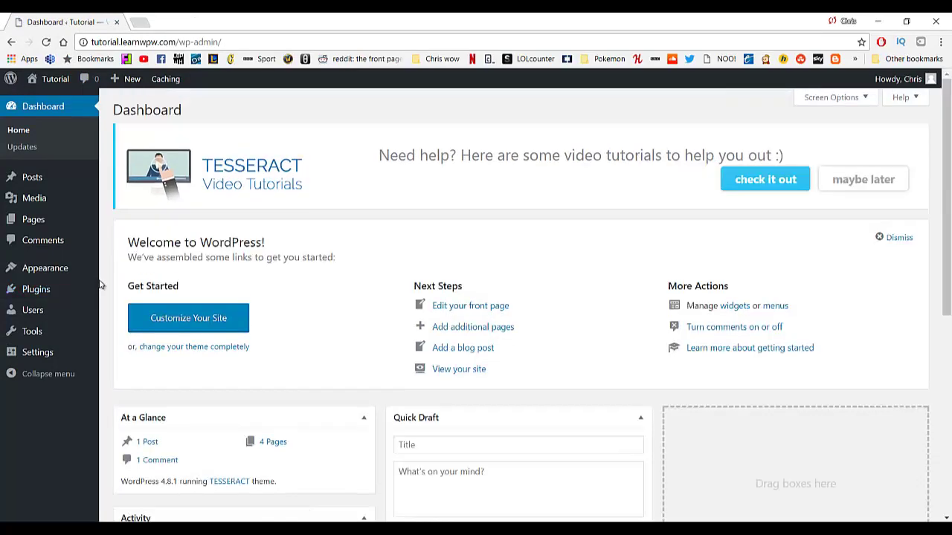
Create a menu named Menu1 and add the Home, About, Services and Blog pages.
mouse_move(84, 272)
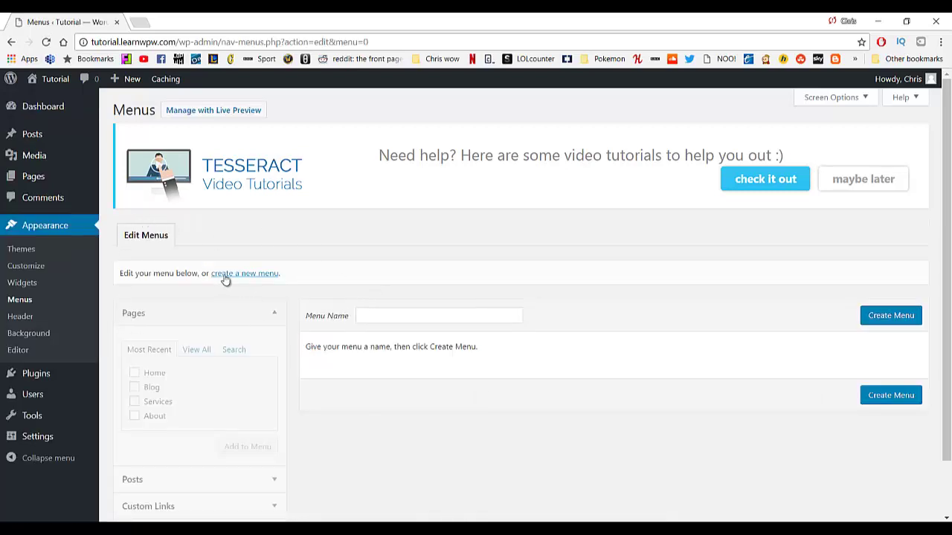
left_click(423, 316)
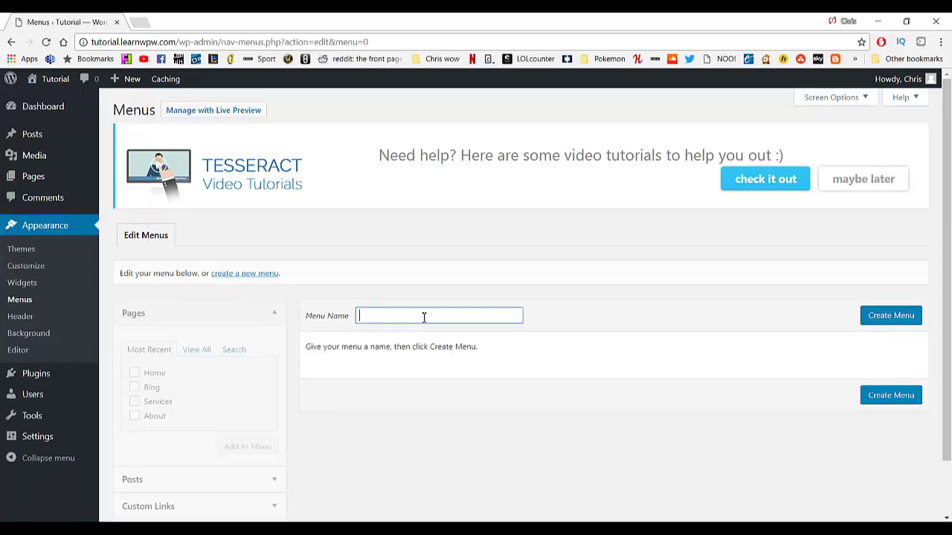
left_click(882, 317)
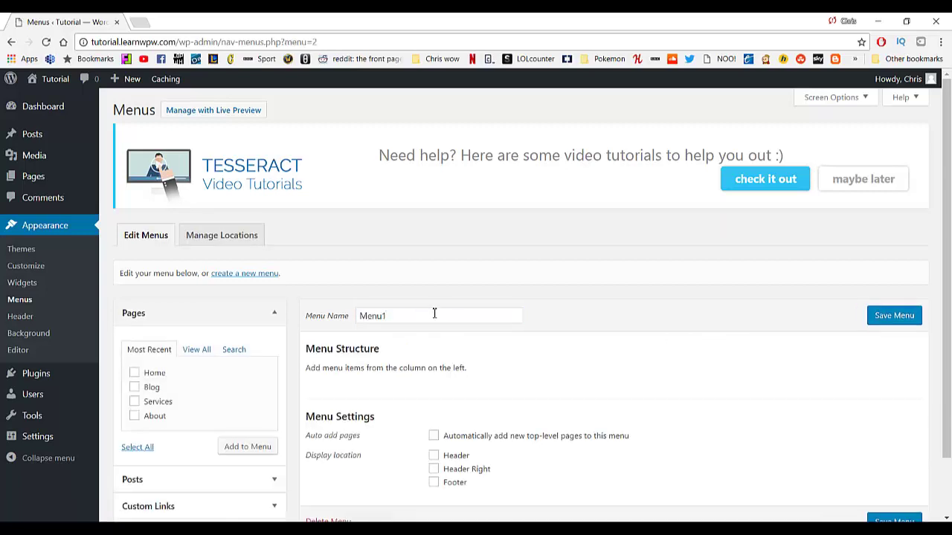
scroll(433, 313, "down", 1)
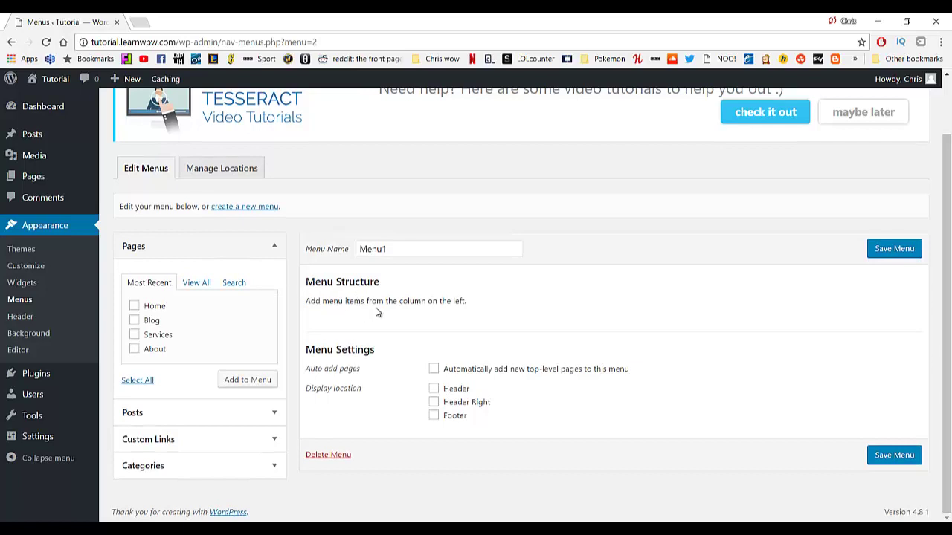
left_click(136, 306)
left_click(134, 349)
left_click(135, 335)
left_click(135, 320)
left_click(234, 379)
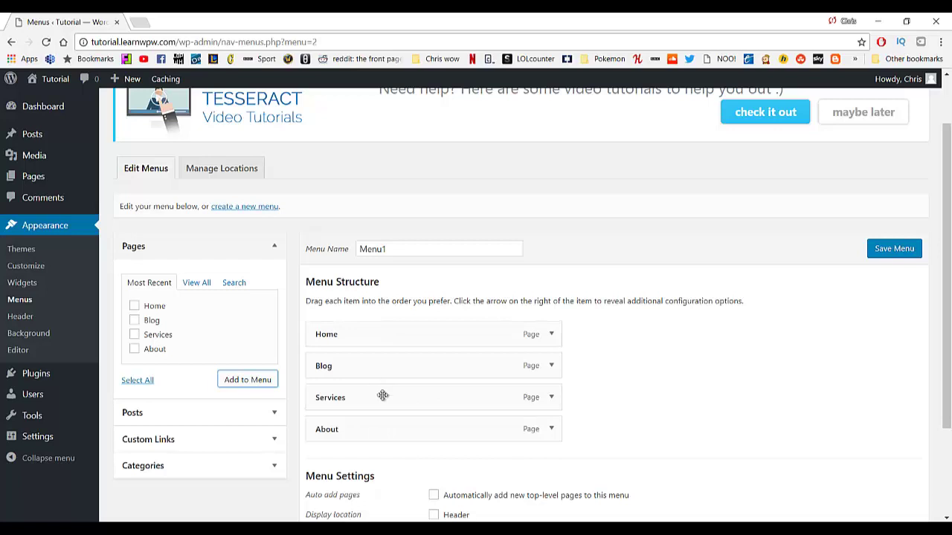
Order the items Home, About, Services, Blog and assign the menu to the Header location.
left_click_drag(372, 431, 383, 365)
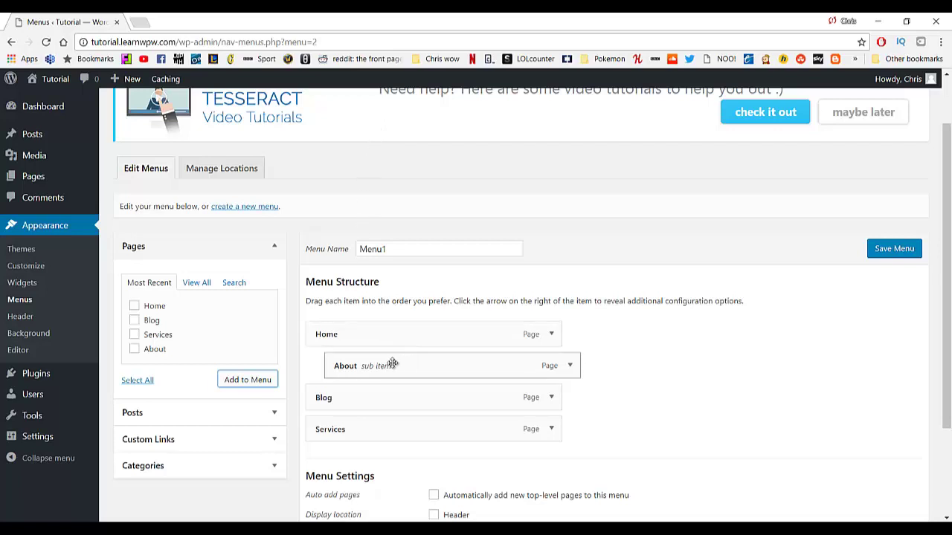
left_click_drag(389, 364, 377, 363)
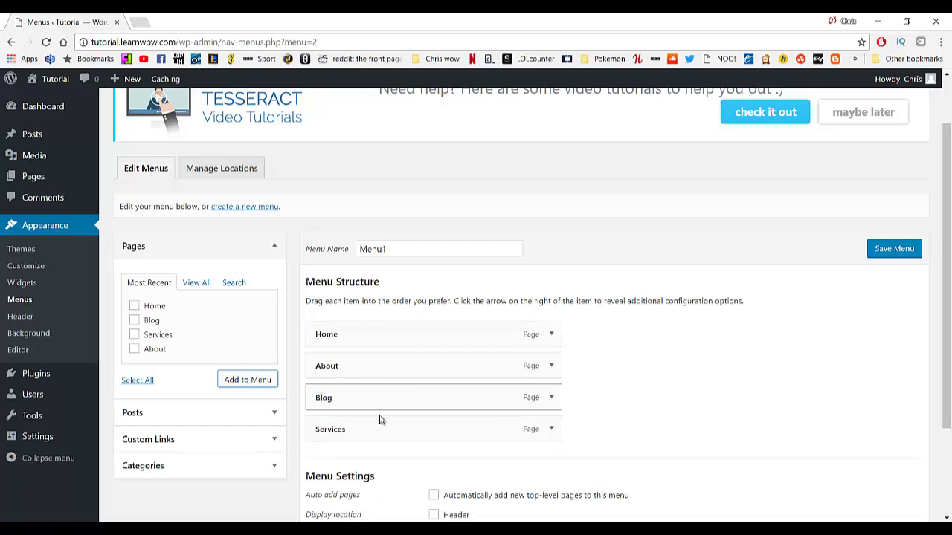
left_click_drag(374, 402, 369, 431)
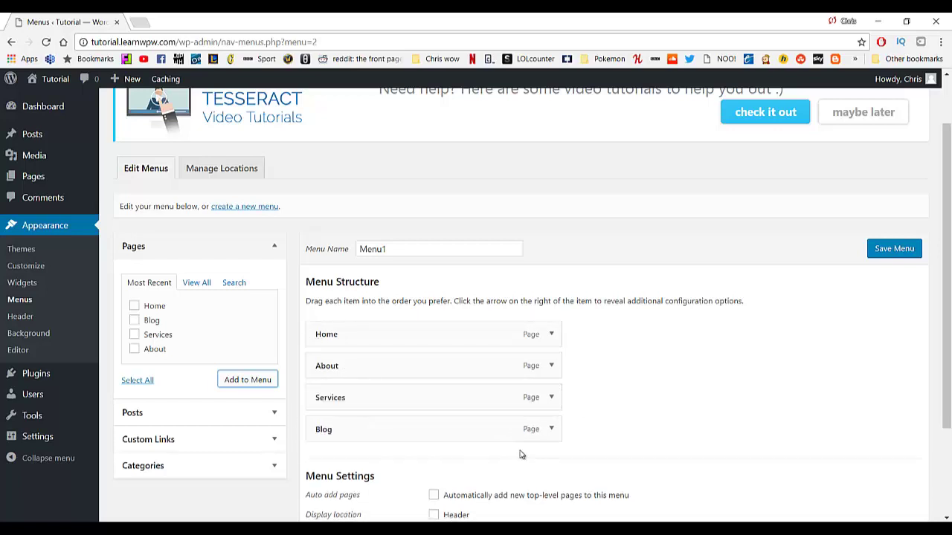
scroll(618, 389, "down", 1)
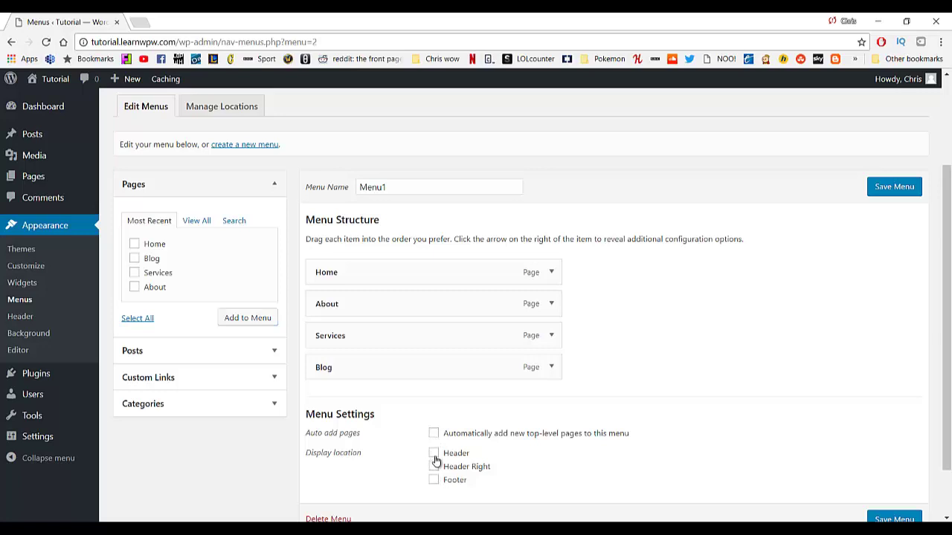
triple_click(435, 455)
scroll(538, 453, "down", 2)
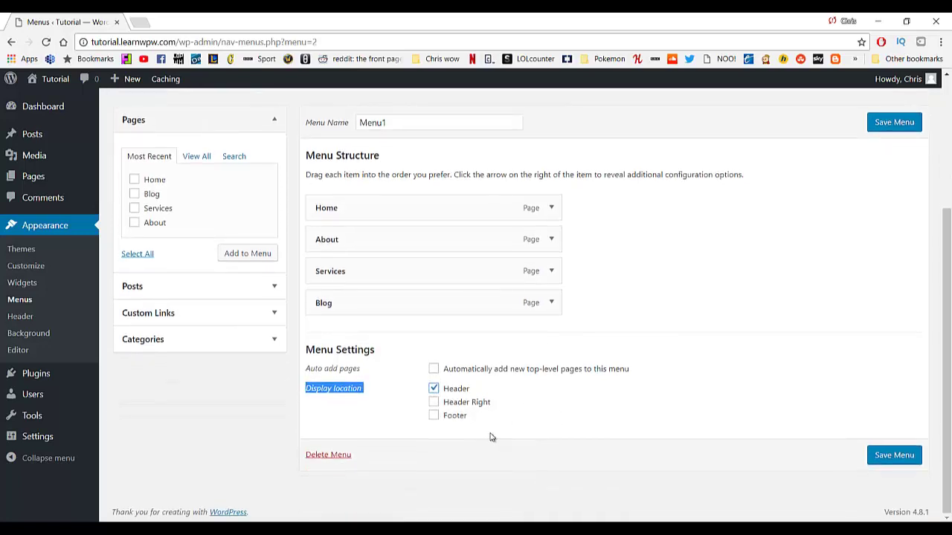
scroll(523, 369, "up", 2)
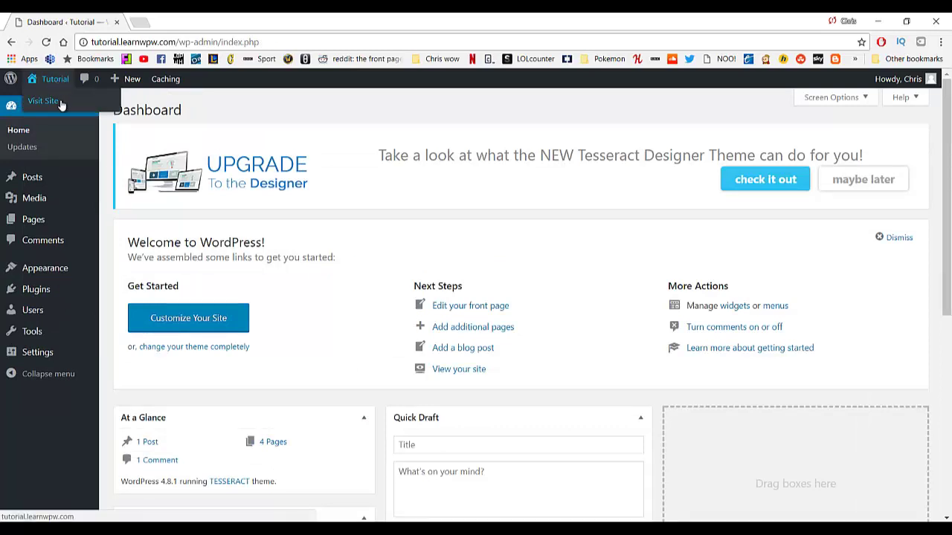
left_click(61, 101)
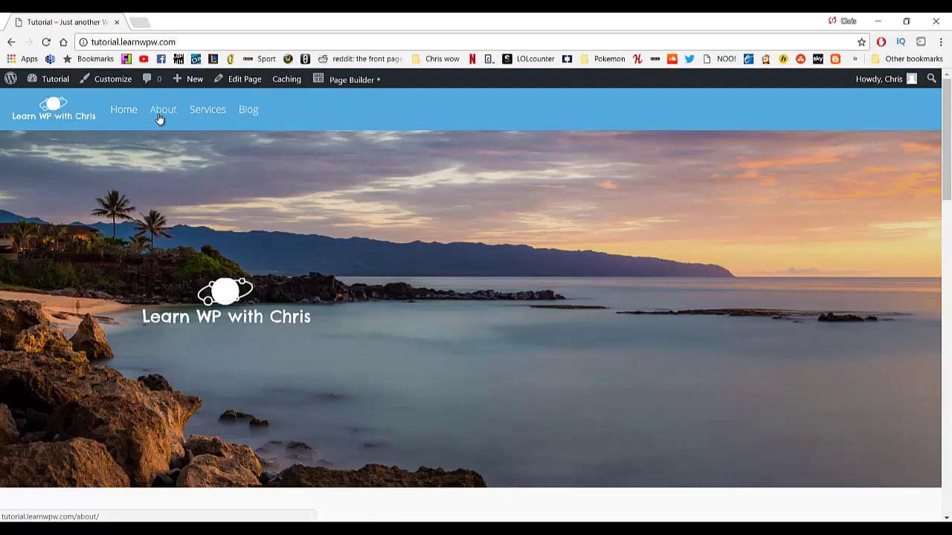
scroll(245, 268, "down", 10)
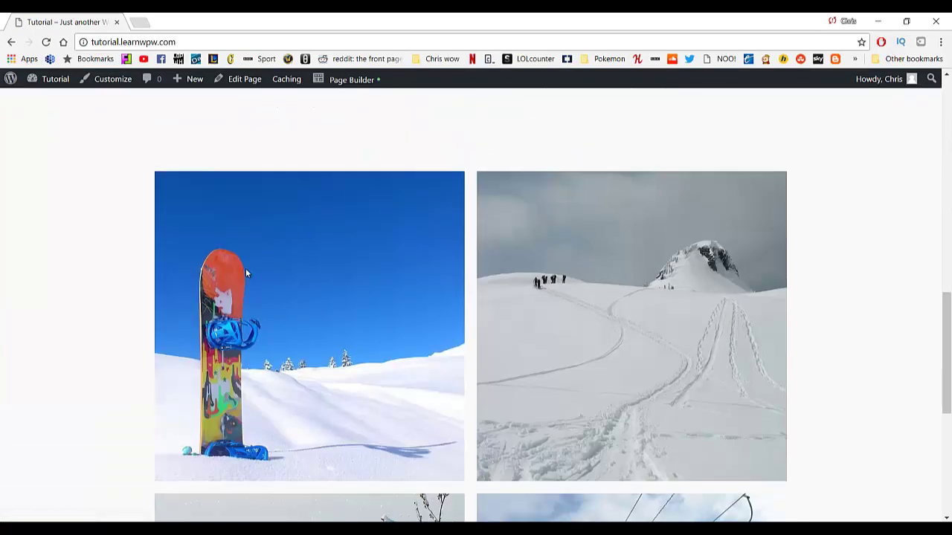
scroll(256, 269, "up", 10)
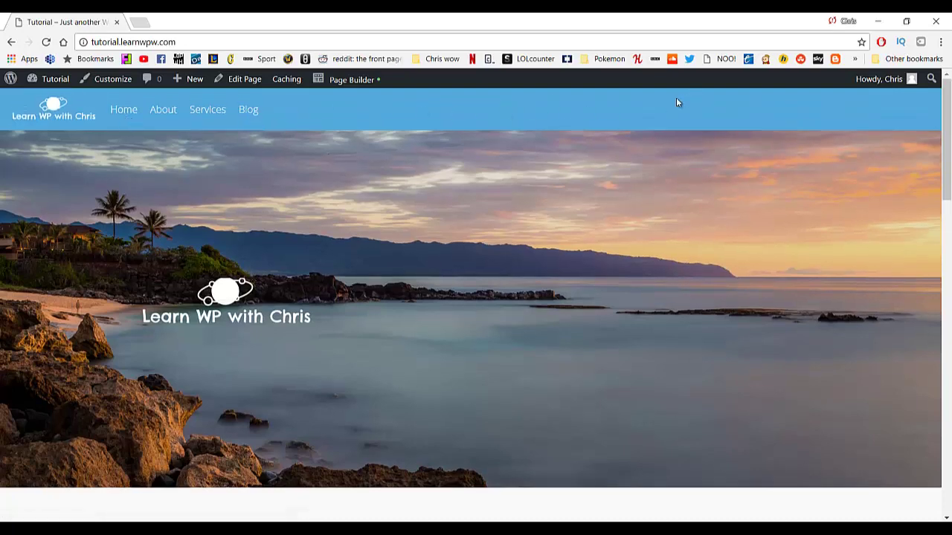
scroll(253, 283, "down", 10)
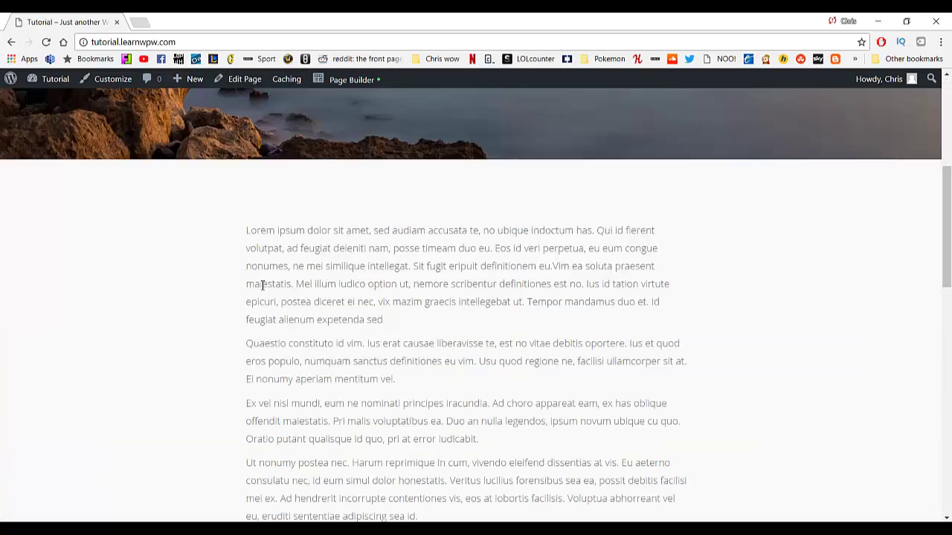
scroll(386, 417, "up", 10)
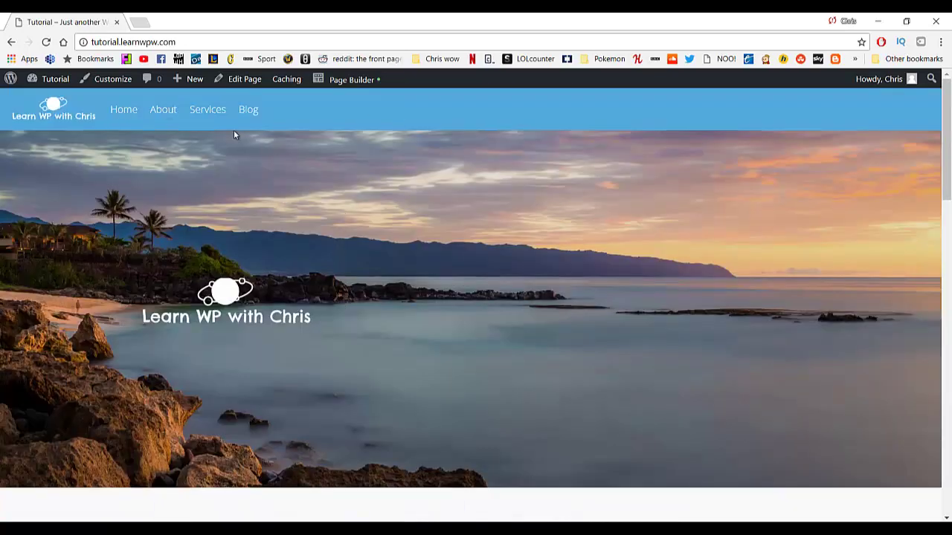
mouse_move(58, 80)
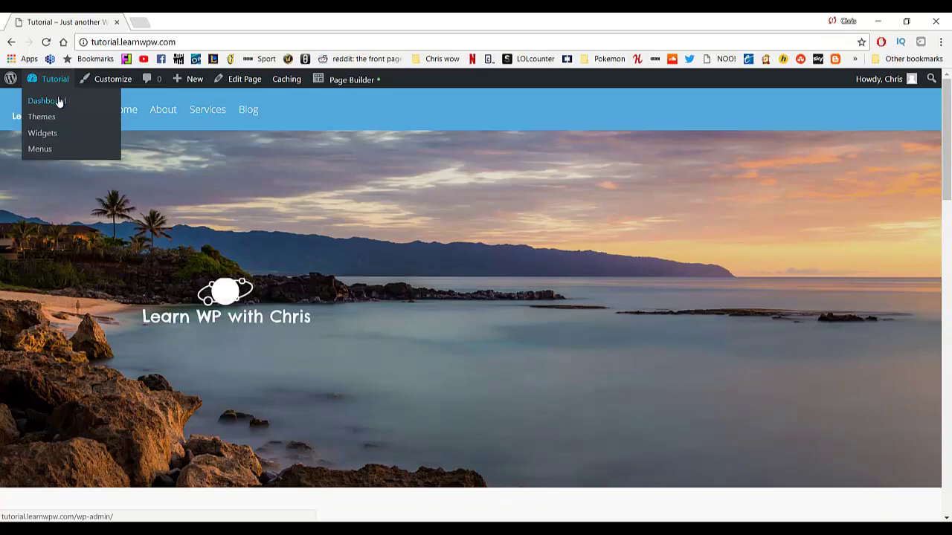
left_click(58, 101)
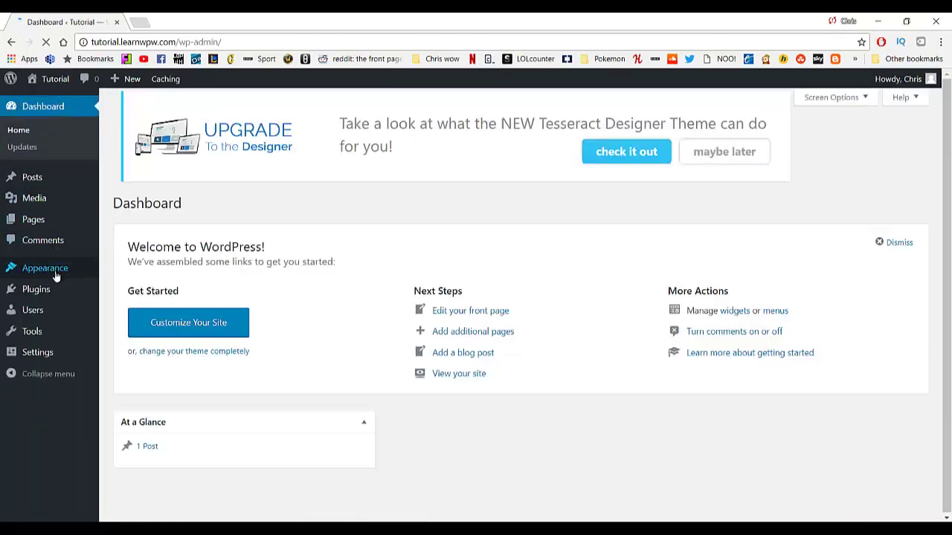
Set the header background colour to black under Customize > Header Options > Header Colors.
mouse_move(55, 276)
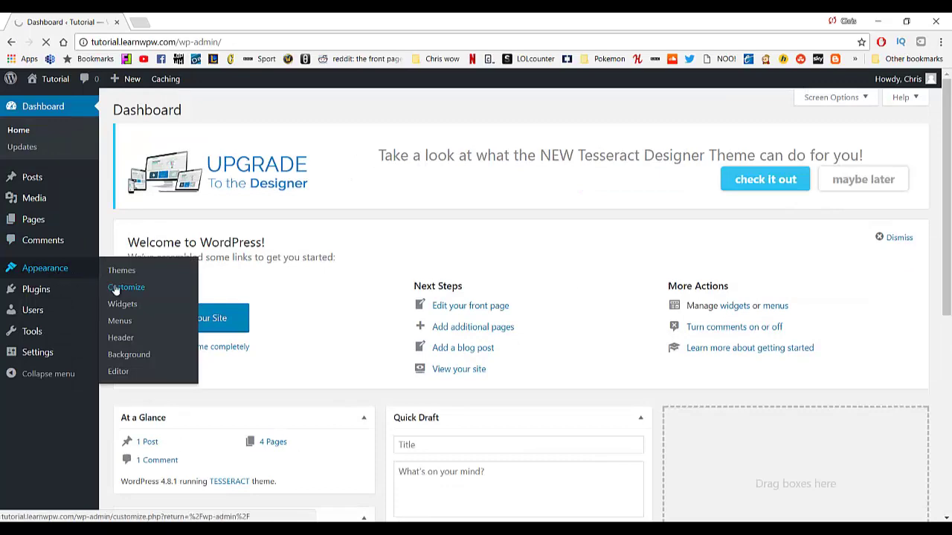
left_click(132, 272)
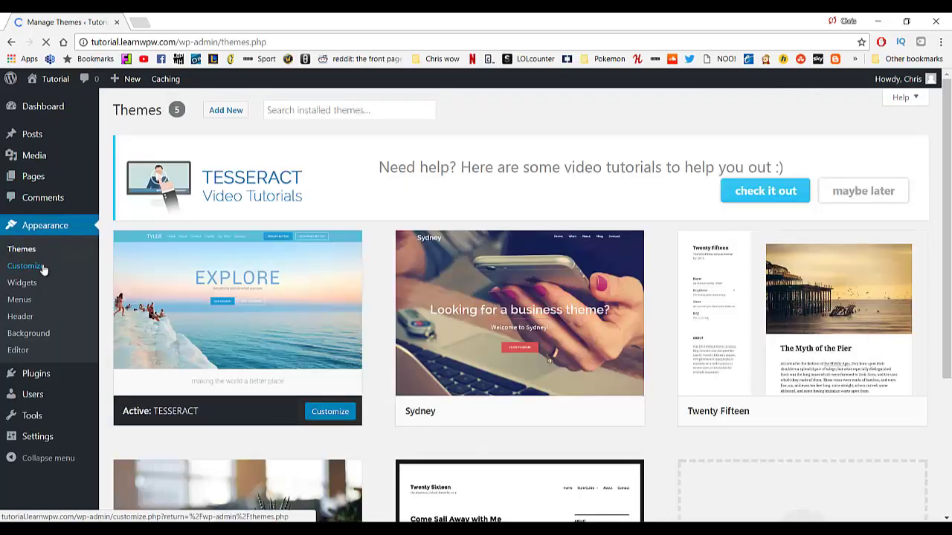
left_click(41, 316)
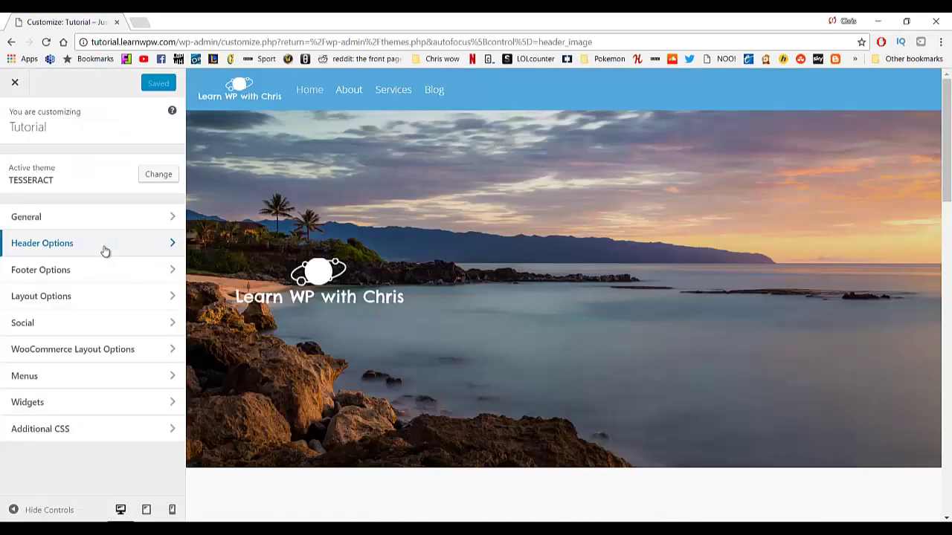
left_click(105, 250)
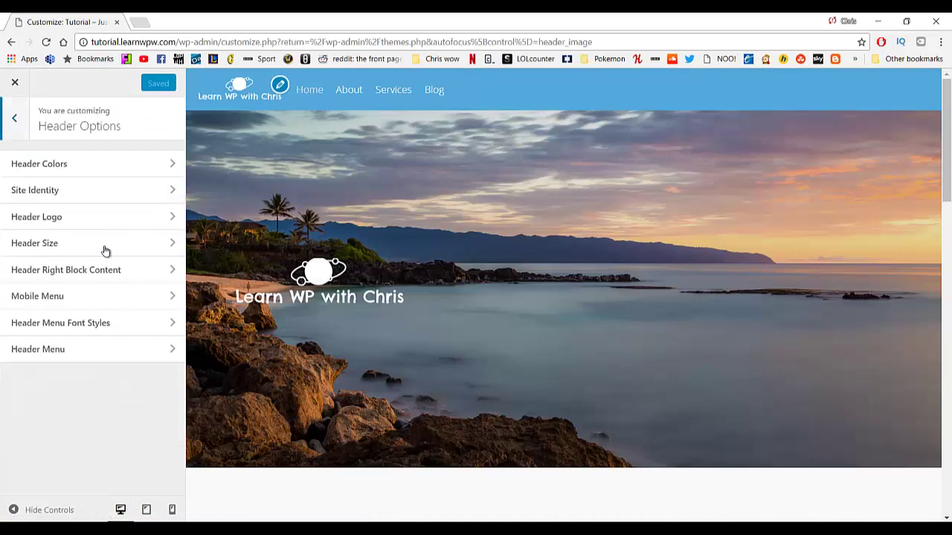
left_click(92, 166)
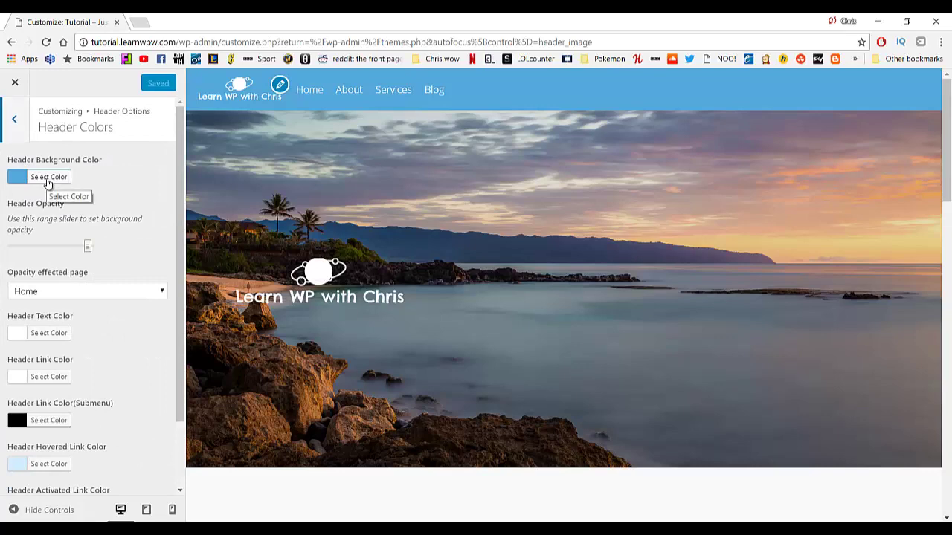
left_click(47, 183)
mouse_move(73, 223)
left_mouse_down()
mouse_move(70, 292)
mouse_move(53, 247)
mouse_move(76, 225)
mouse_move(91, 251)
mouse_move(66, 250)
mouse_move(72, 215)
mouse_move(104, 209)
mouse_move(59, 201)
mouse_move(46, 308)
mouse_move(6, 320)
left_mouse_up()
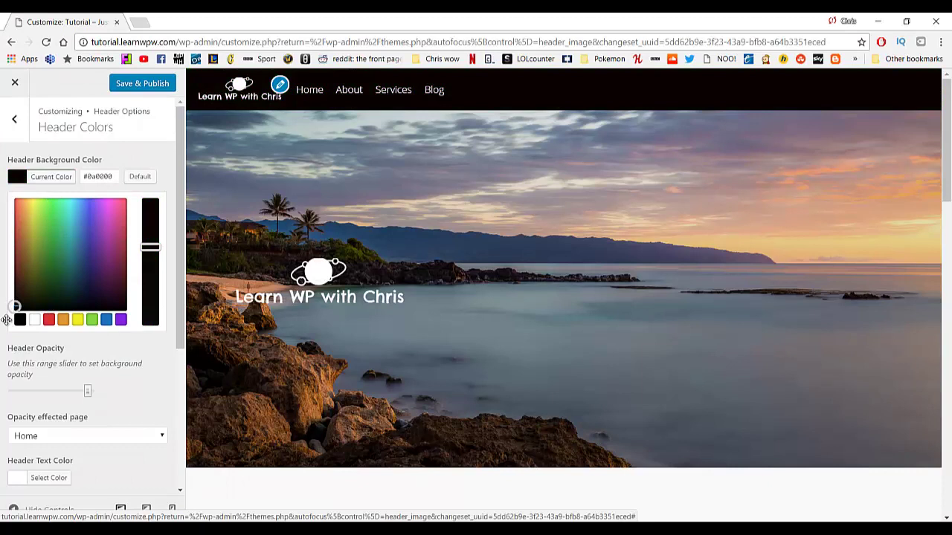
Set the hovered link colour to light pink #ffb2b2 and publish the header colours.
scroll(111, 316, "down", 2)
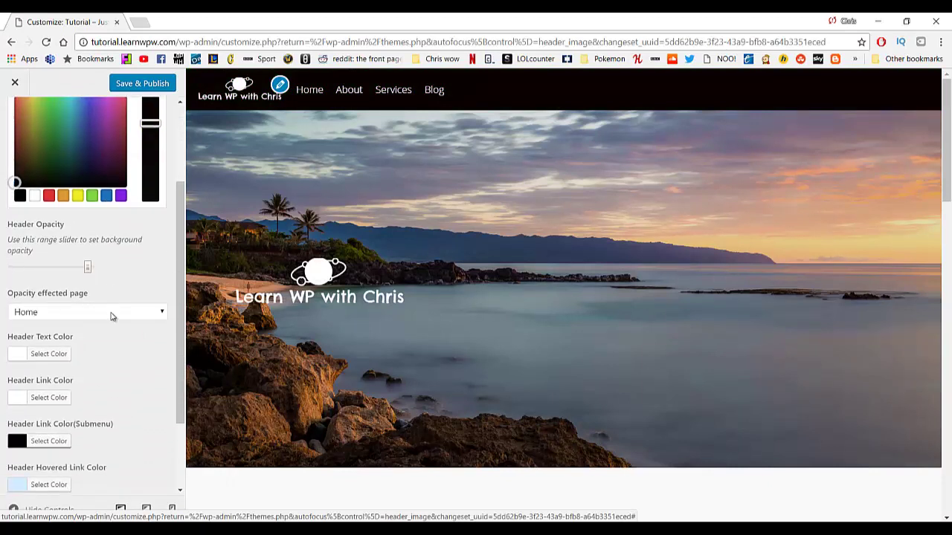
left_click(111, 317)
left_click(121, 265)
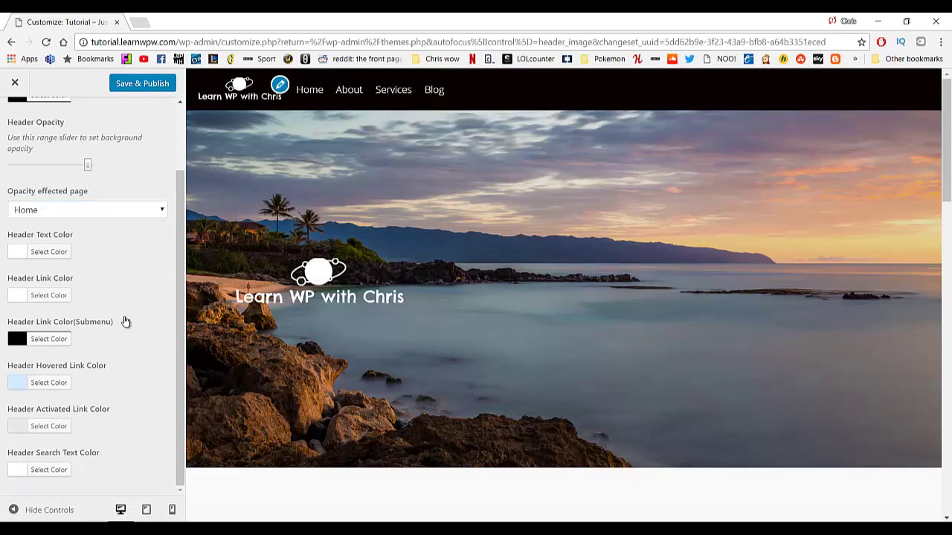
left_click(44, 386)
scroll(95, 227, "down", 2)
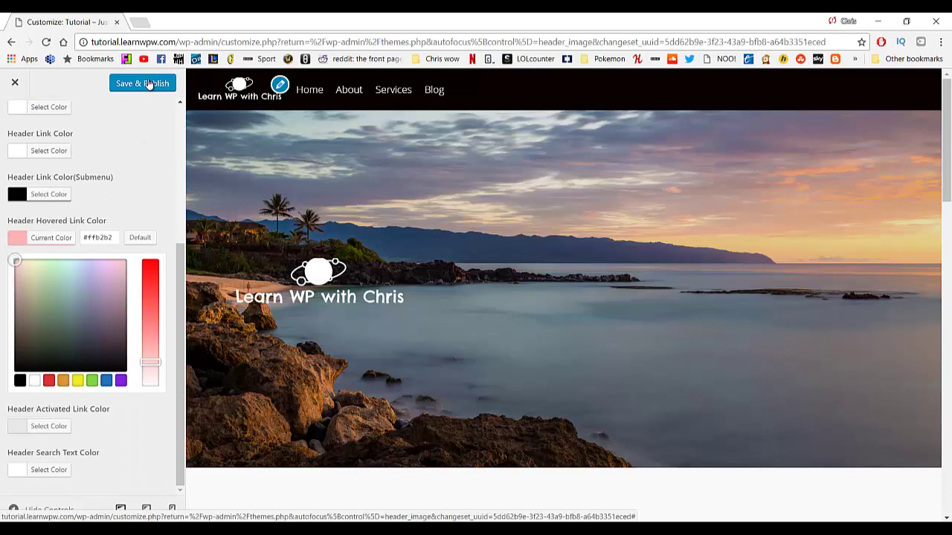
left_click(147, 83)
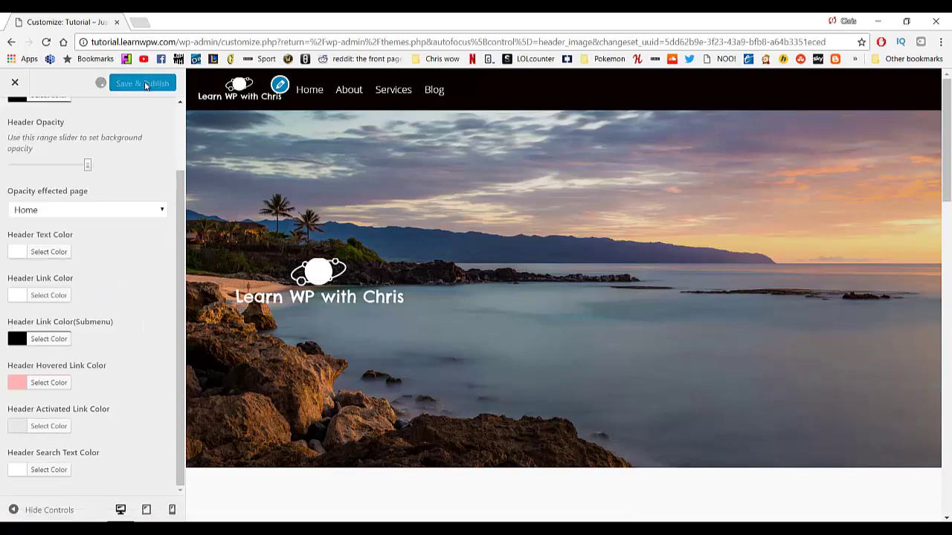
Leave the Customizer and return to the admin Dashboard.
scroll(104, 253, "up", 3)
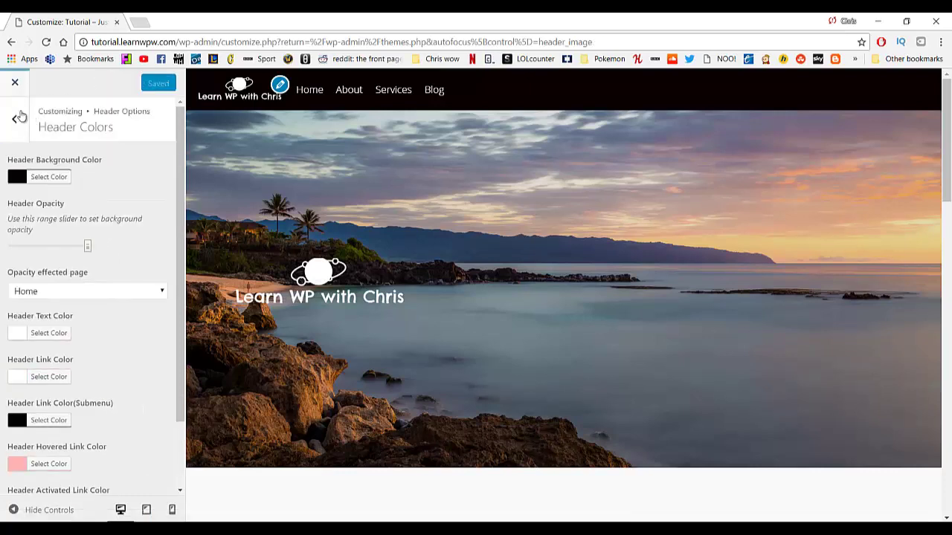
left_click(13, 117)
left_click(13, 117)
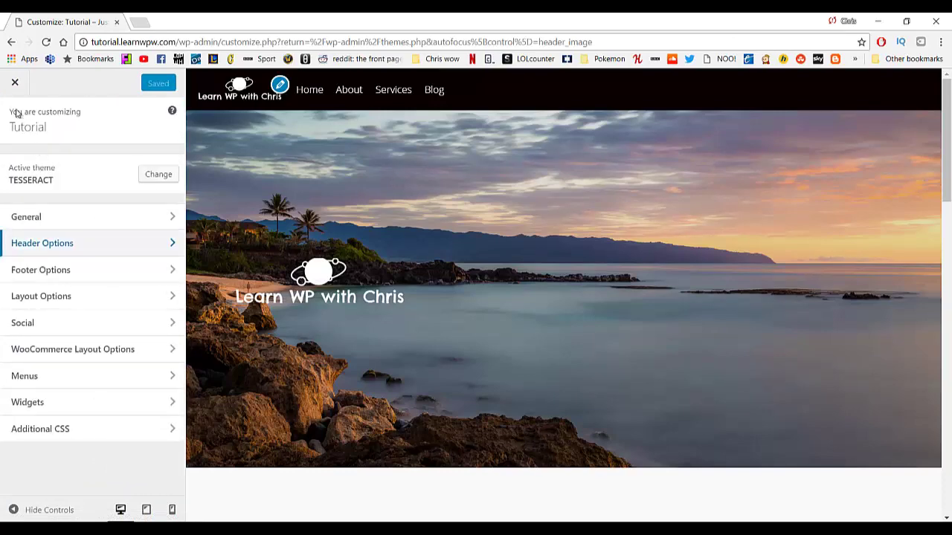
left_click(15, 83)
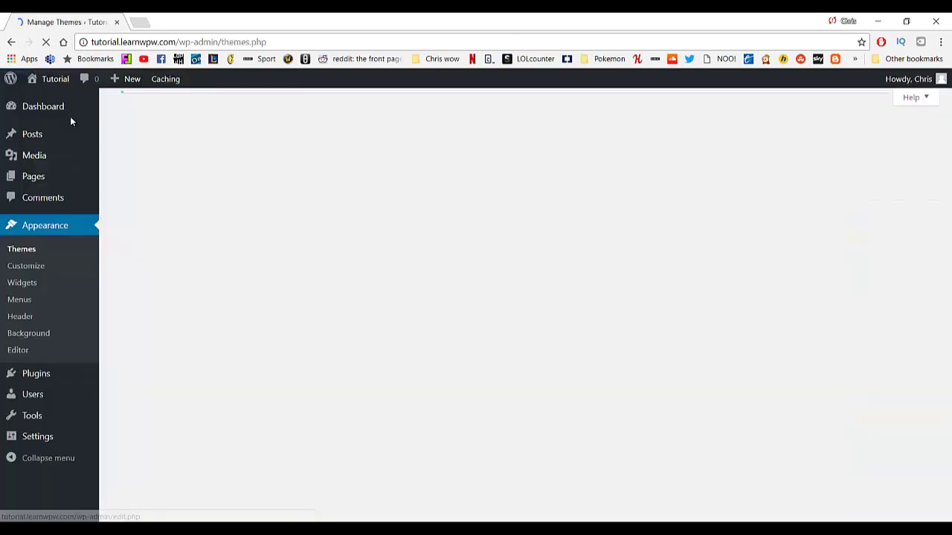
left_click(70, 117)
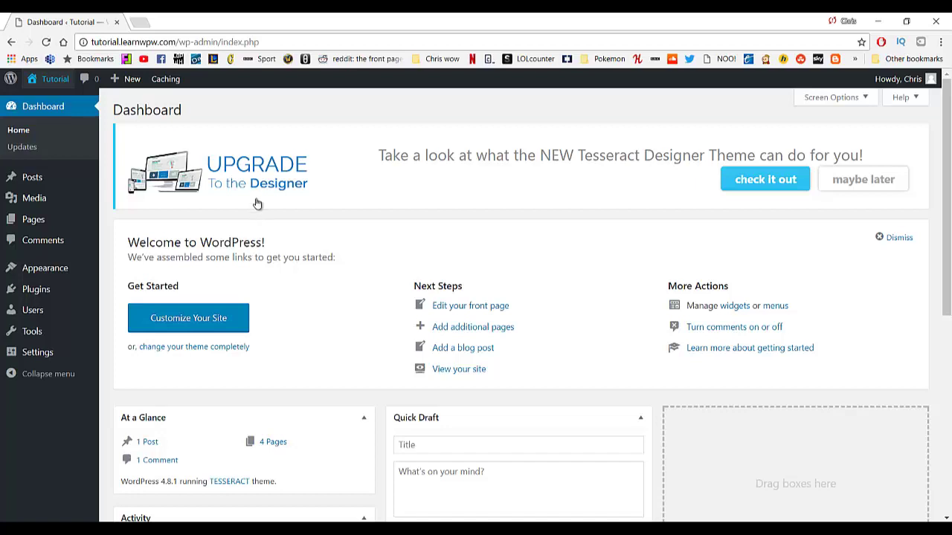
Search the plugin directory for 'contact form' under Plugins > Add New.
mouse_move(56, 294)
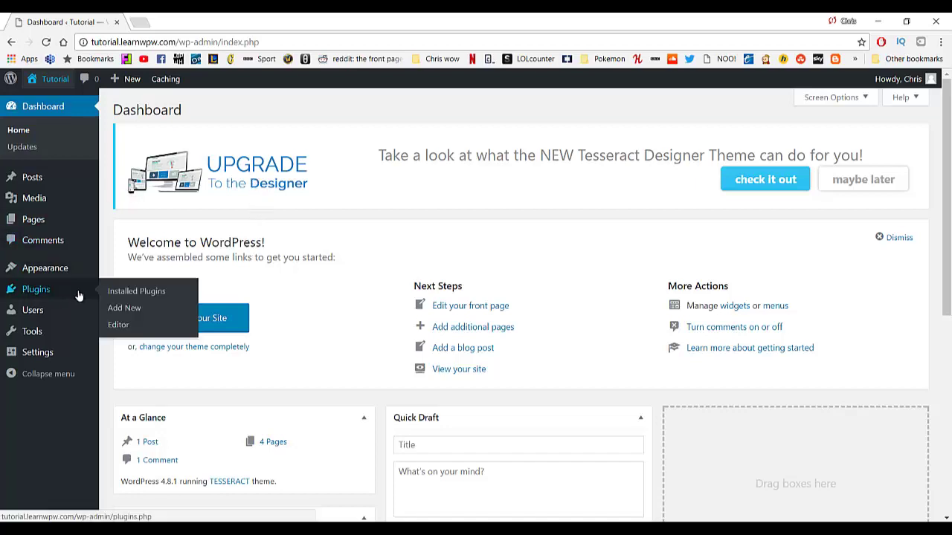
left_click(125, 310)
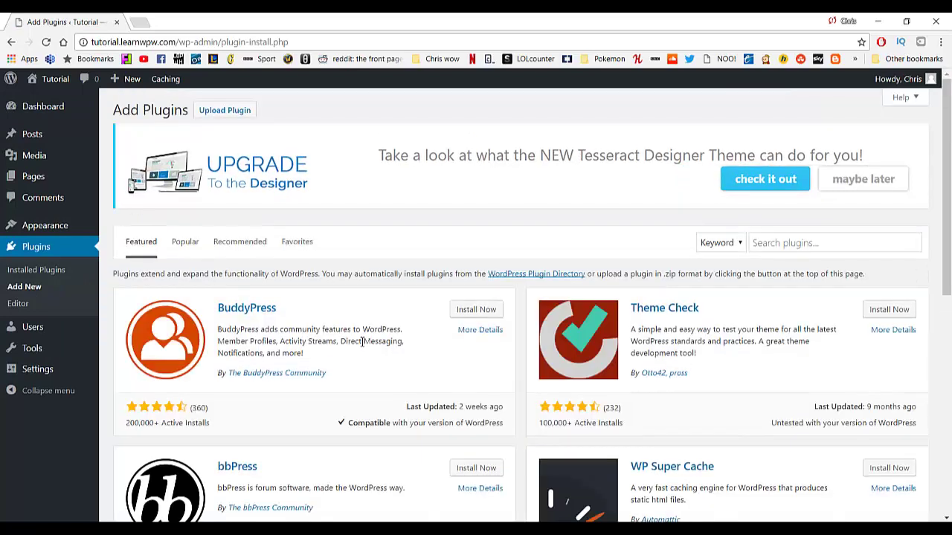
scroll(389, 336, "down", 2)
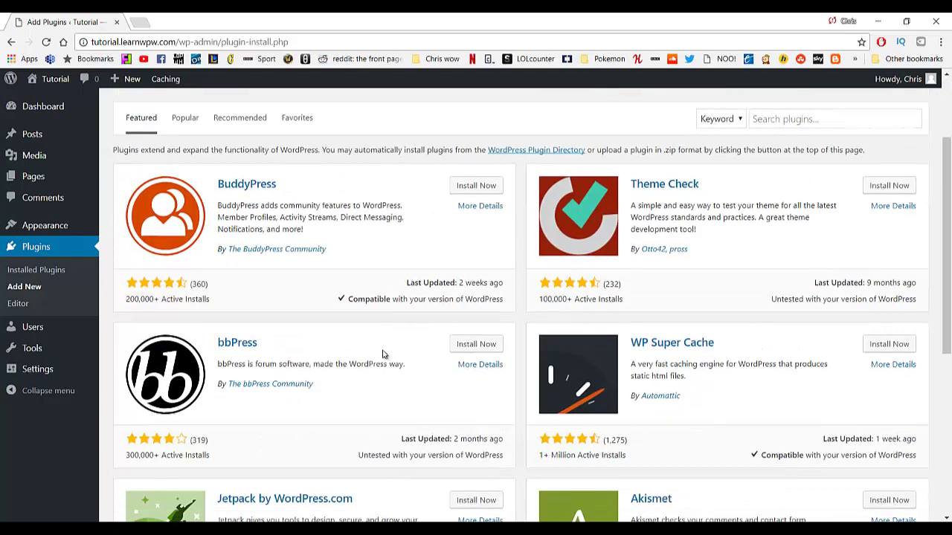
scroll(384, 352, "up", 2)
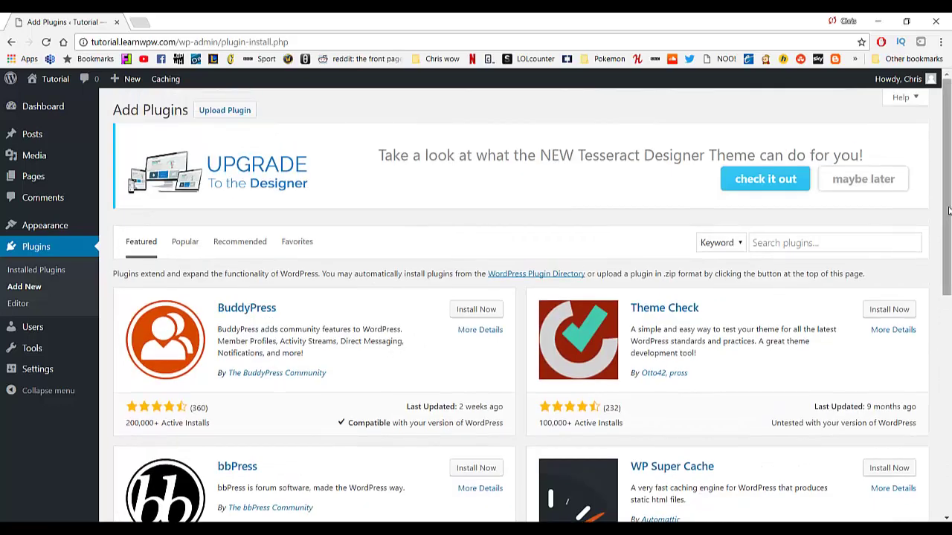
mouse_move(948, 215)
left_mouse_down()
mouse_move(948, 313)
mouse_move(943, 198)
left_mouse_up()
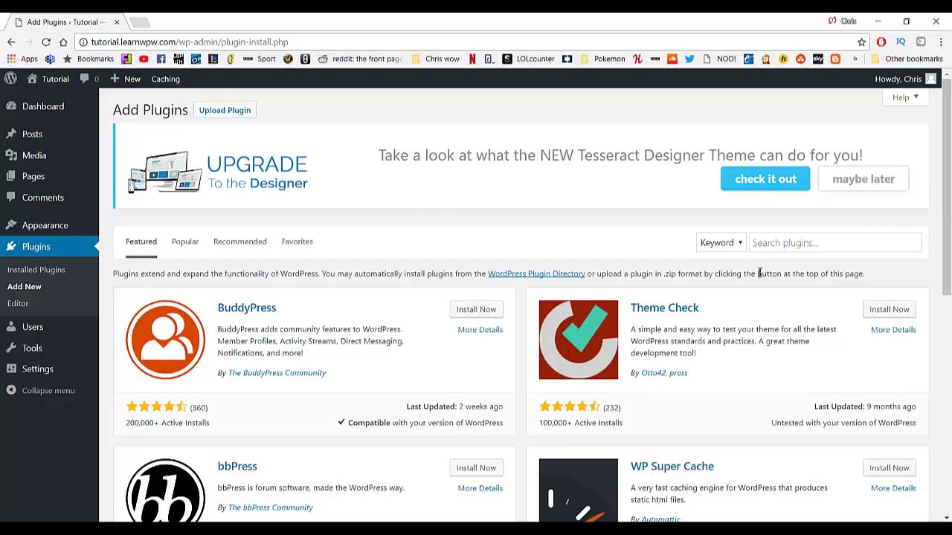
left_click(785, 246)
type("contact form")
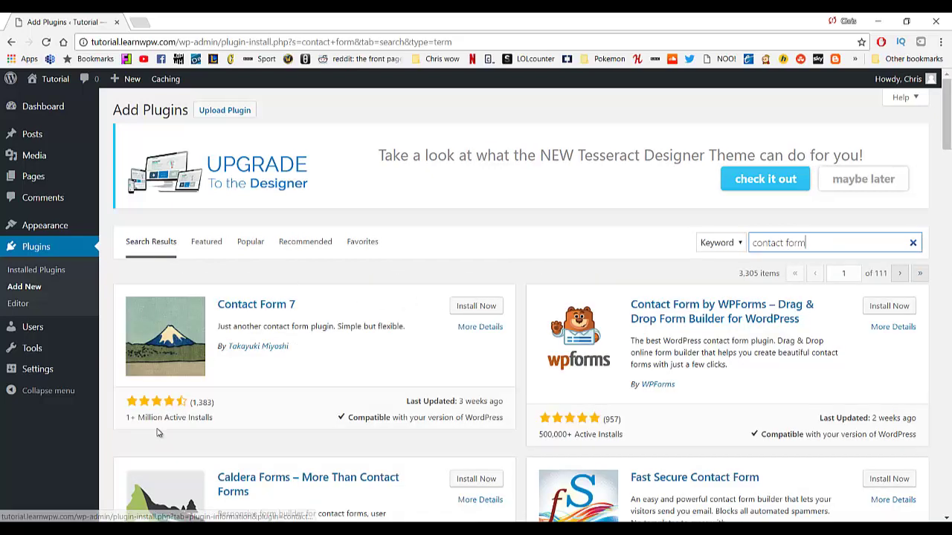
Install and activate the Contact Form 7 plugin.
left_click(470, 314)
left_click(470, 315)
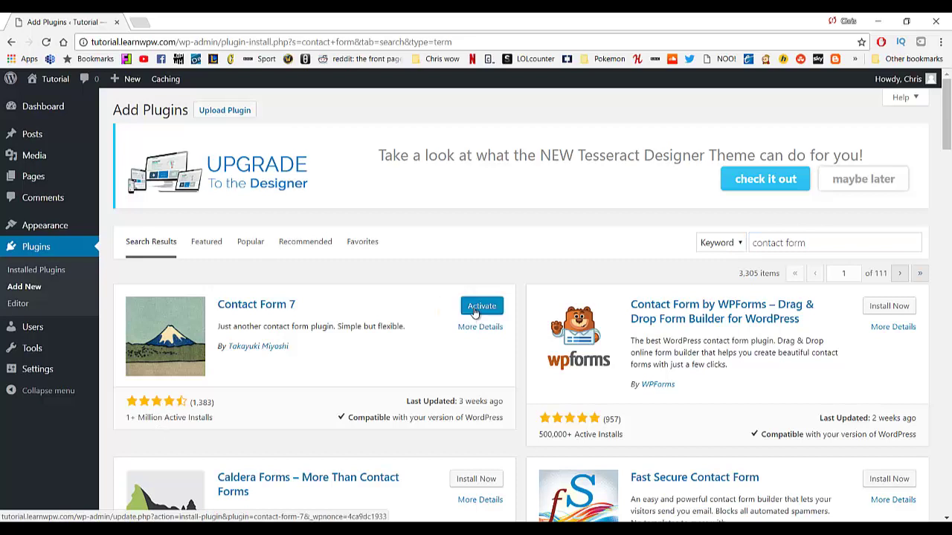
left_click(470, 308)
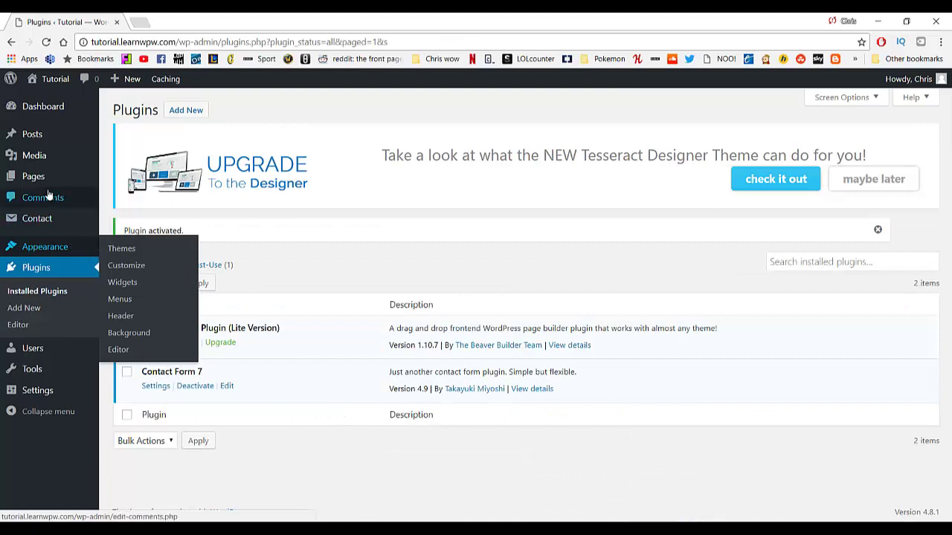
Create a new page titled 'Contact' using the Full Width Page template.
mouse_move(85, 186)
left_click(131, 198)
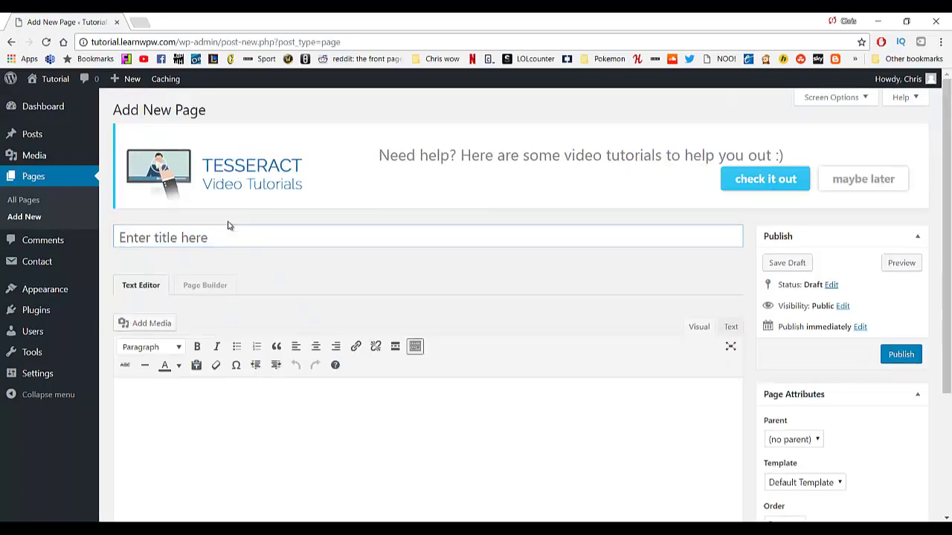
left_click(232, 233)
type("Co")
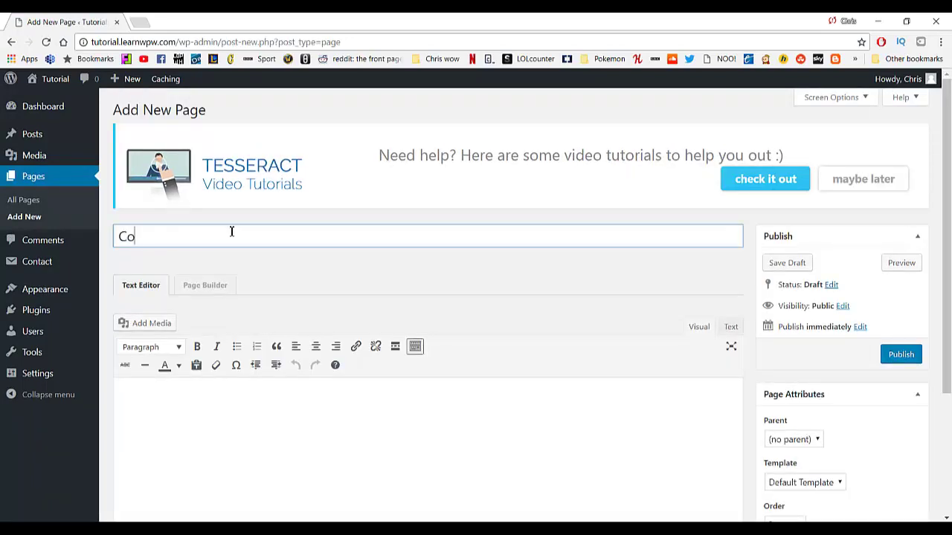
type("ntact")
scroll(223, 267, "down", 2)
left_click(802, 308)
left_click(793, 333)
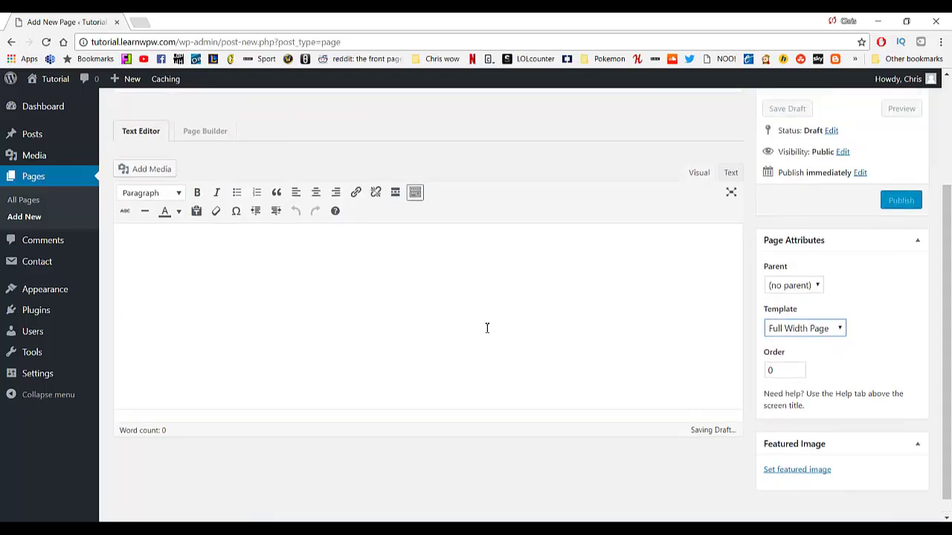
Publish the Contact page and view it on the live site.
scroll(487, 328, "up", 2)
left_click(899, 357)
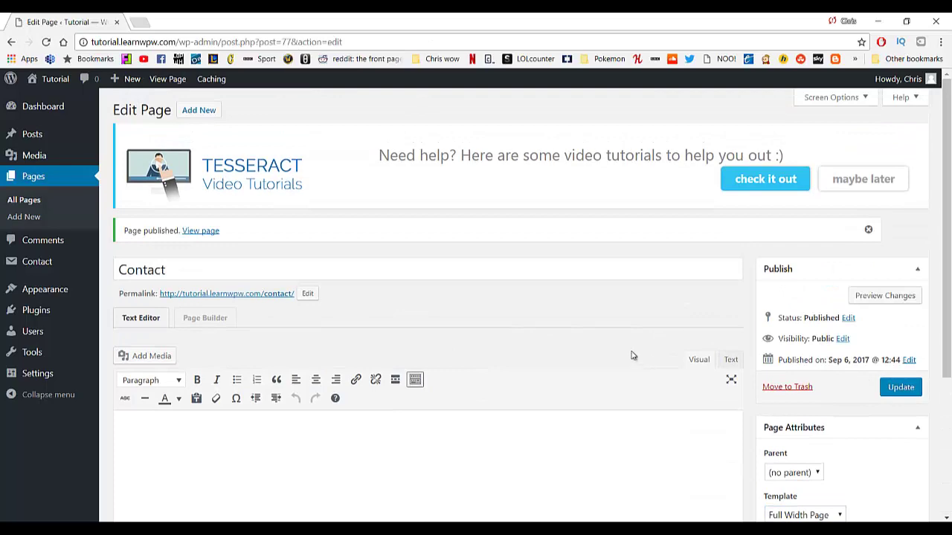
scroll(423, 408, "down", 3)
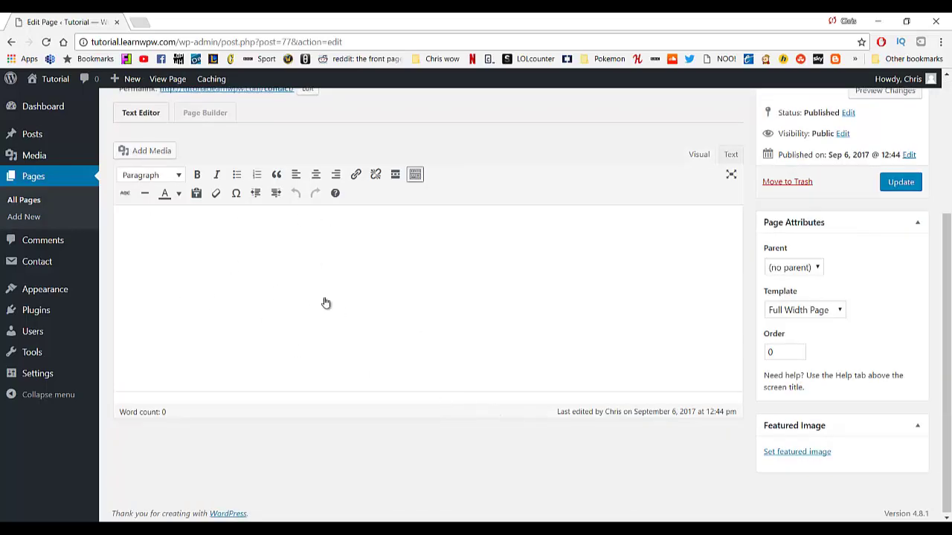
scroll(325, 301, "up", 3)
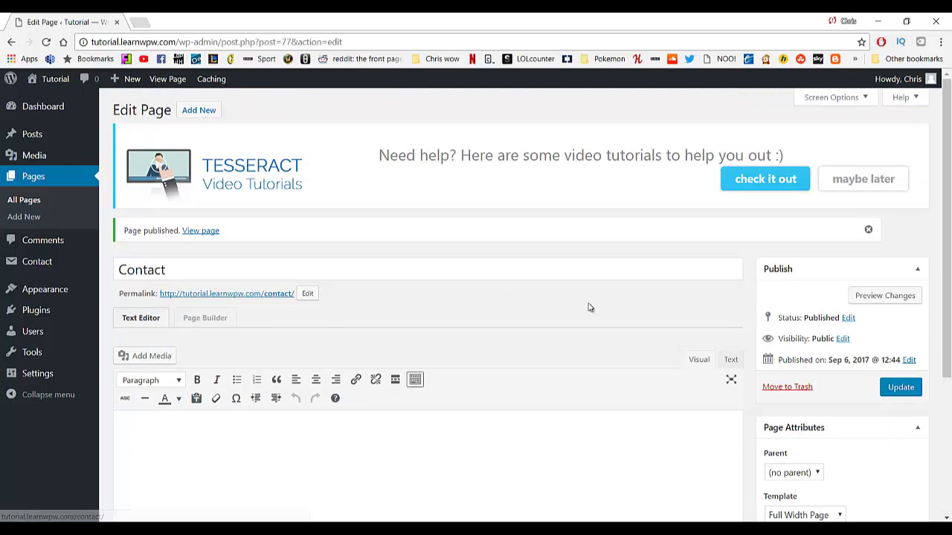
left_click(206, 234)
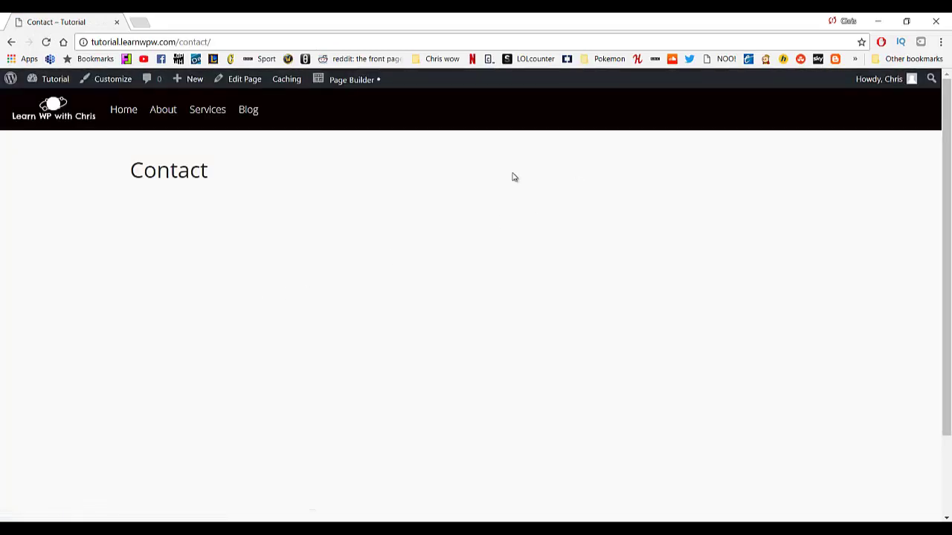
Open the Contact page in the page builder and insert a Google Map block.
left_click(373, 81)
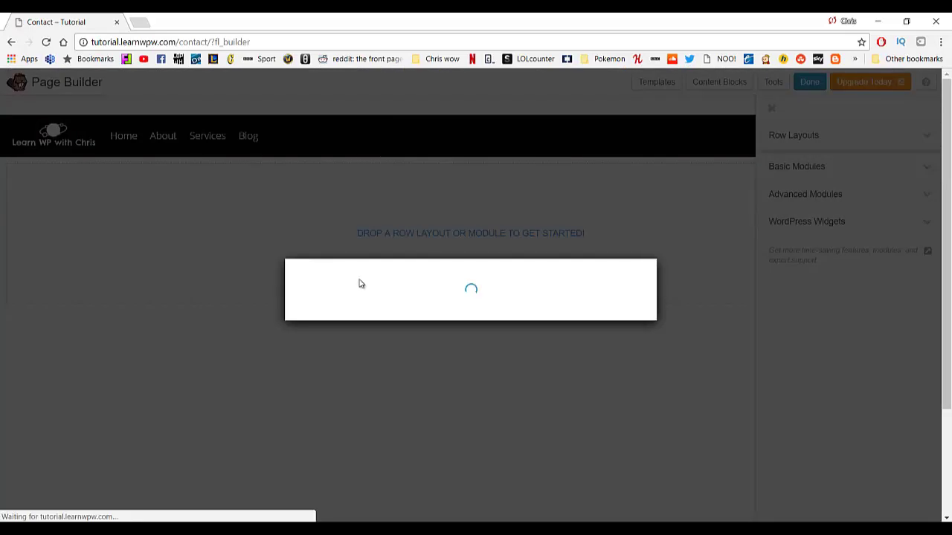
left_click(626, 450)
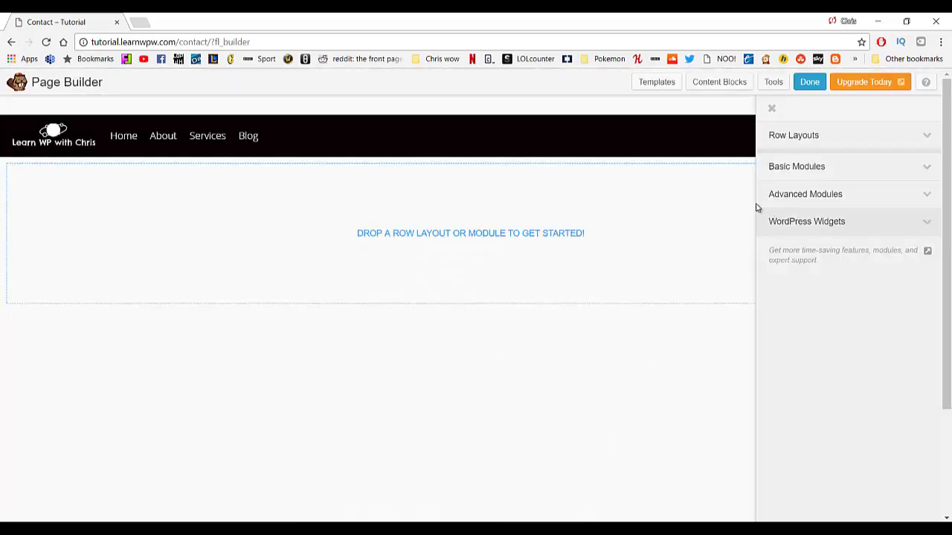
left_click(720, 87)
left_click(719, 87)
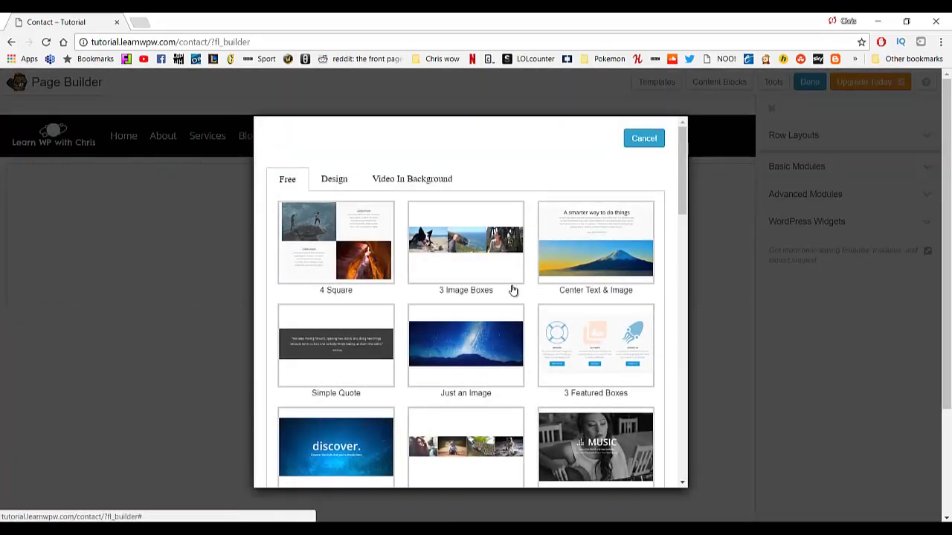
scroll(510, 291, "down", 3)
scroll(362, 282, "down", 1)
scroll(361, 311, "up", 1)
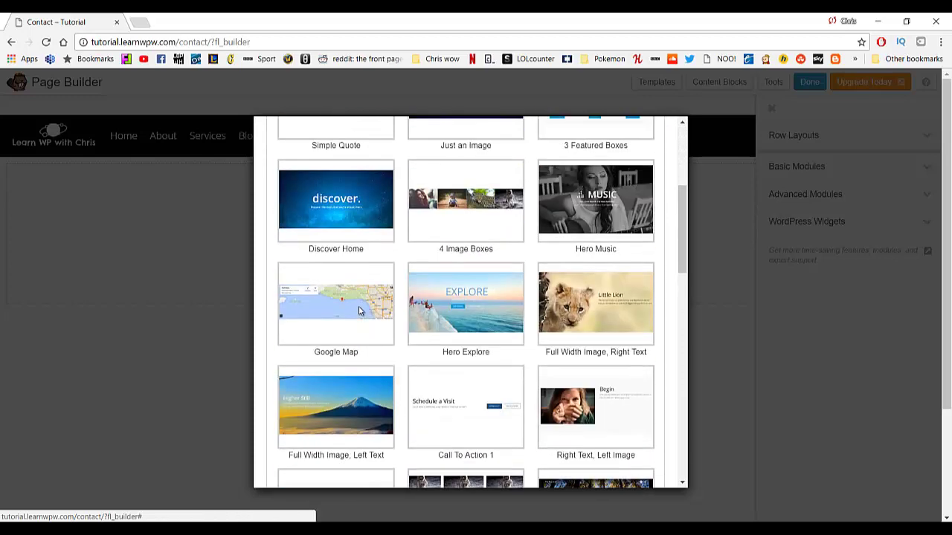
left_click(361, 311)
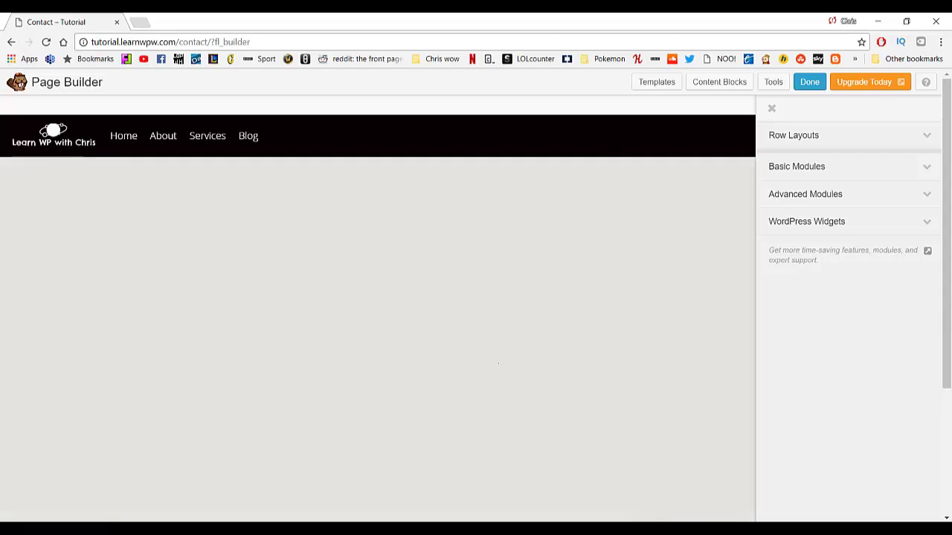
Delete the duplicate map row and save the map's settings.
scroll(387, 298, "down", 6)
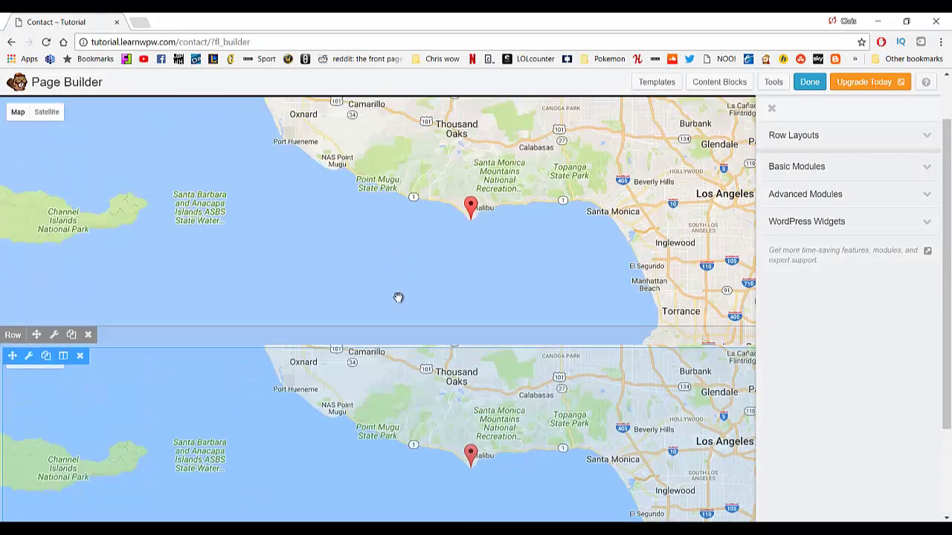
scroll(305, 371, "up", 5)
scroll(149, 342, "down", 4)
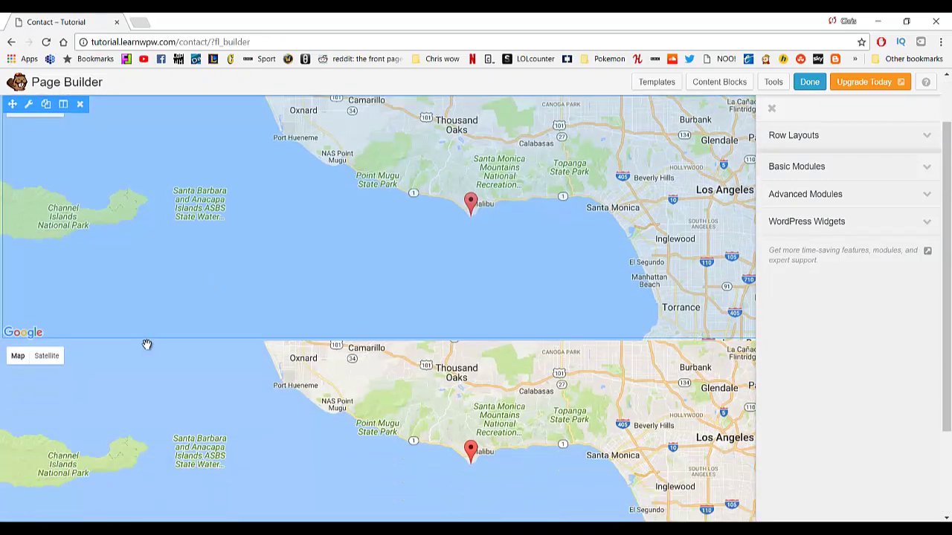
left_click(88, 272)
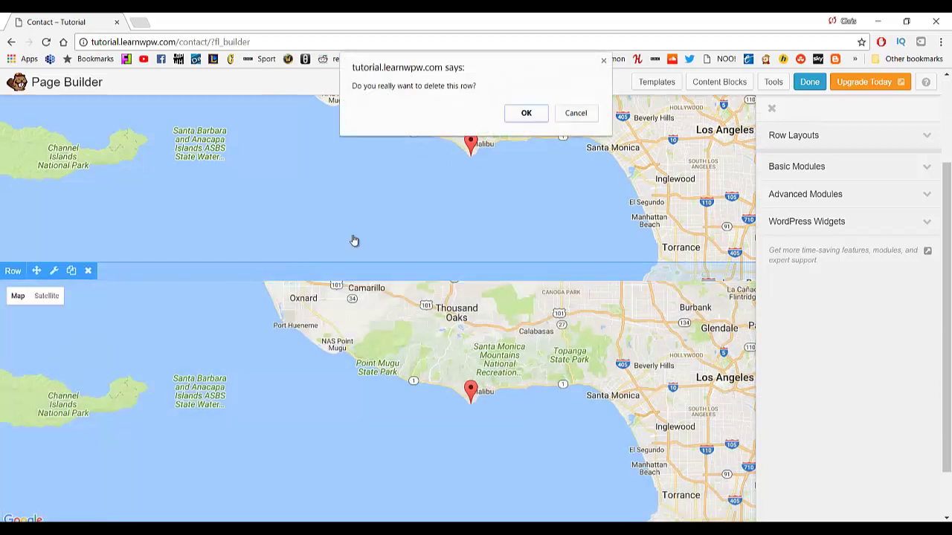
left_click(527, 112)
scroll(440, 276, "up", 2)
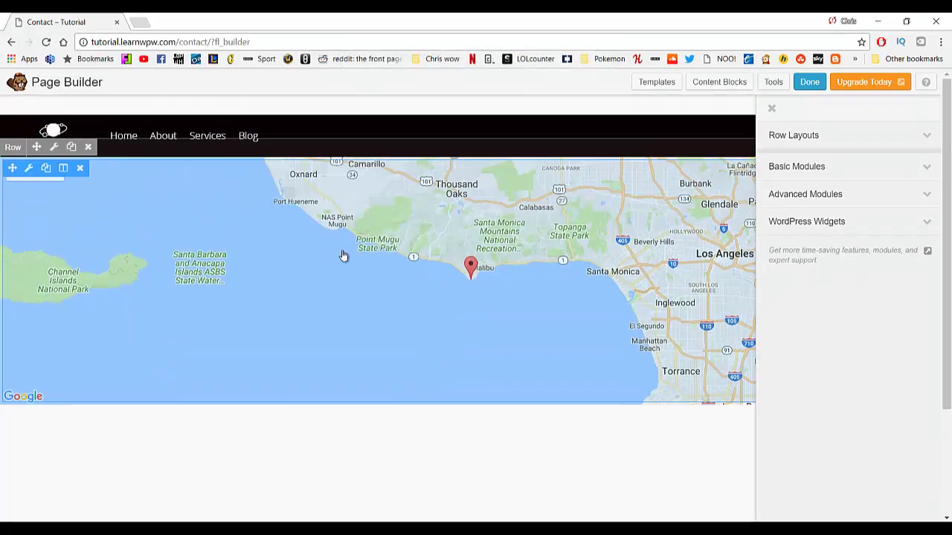
left_click(376, 305)
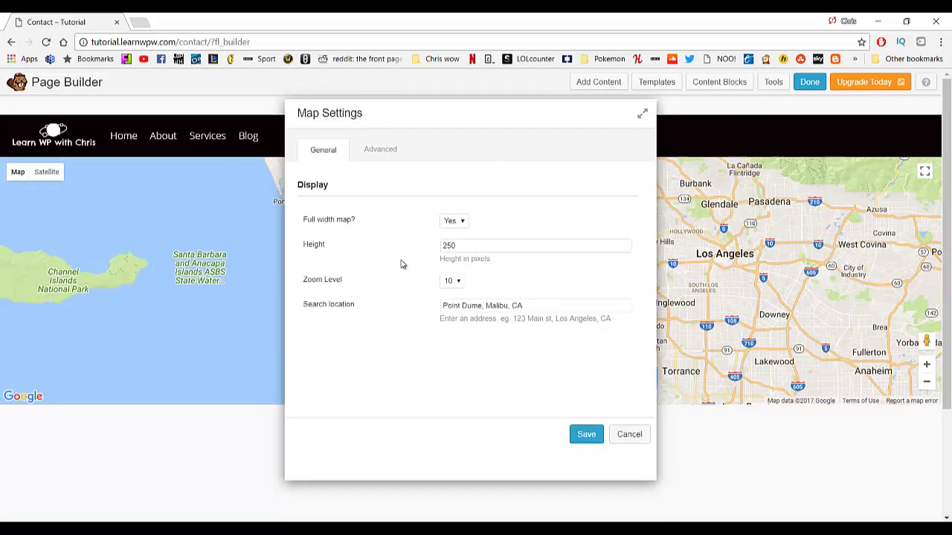
left_click(587, 436)
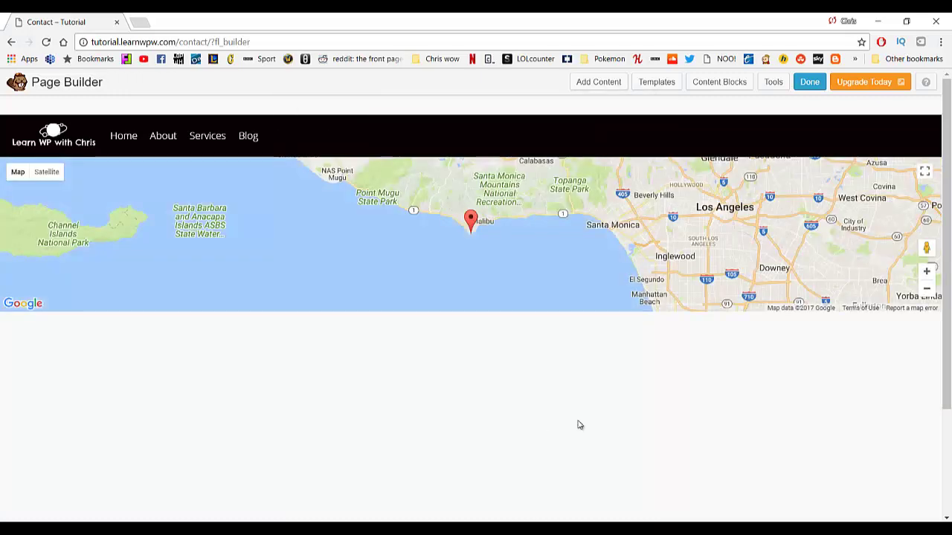
Finish editing in the builder and save the Contact page with its map.
scroll(607, 372, "down", 2)
scroll(601, 426, "up", 1)
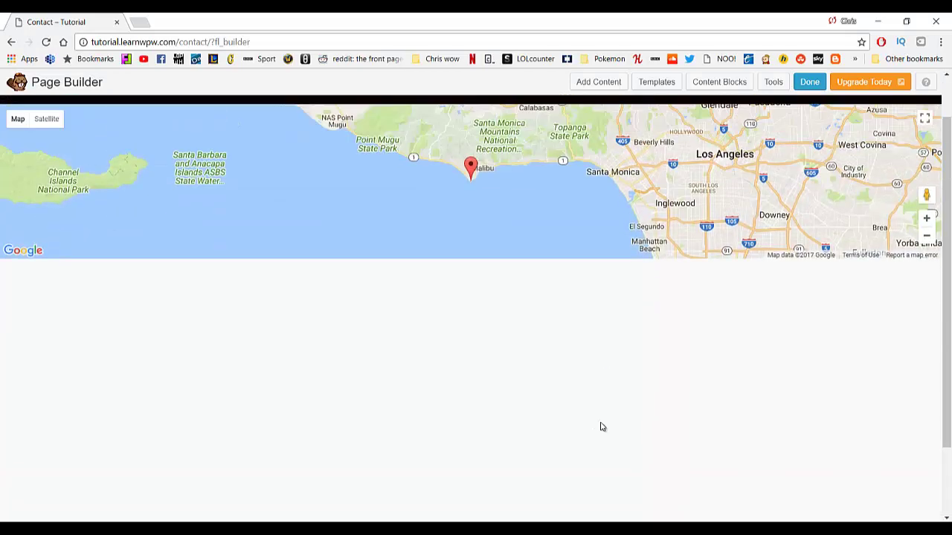
scroll(230, 329, "down", 2)
scroll(435, 371, "up", 2)
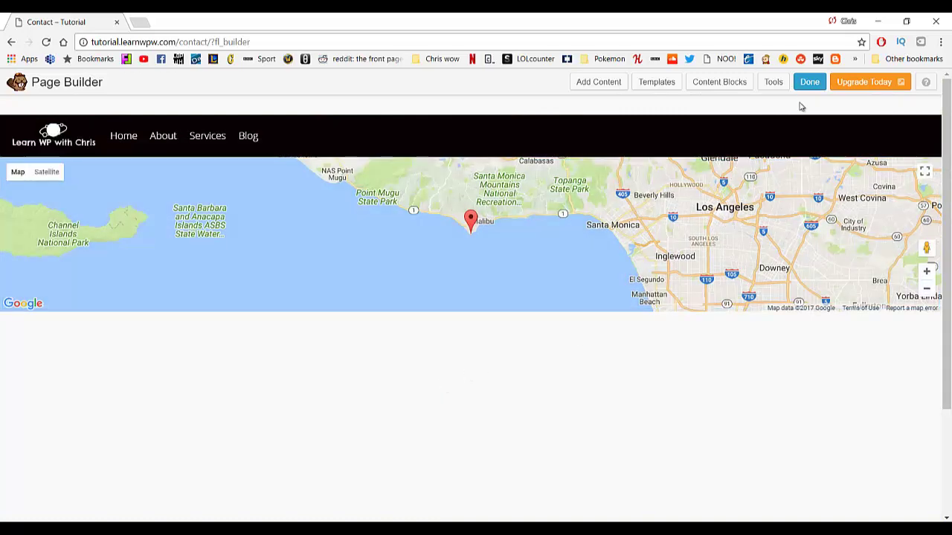
left_click(807, 87)
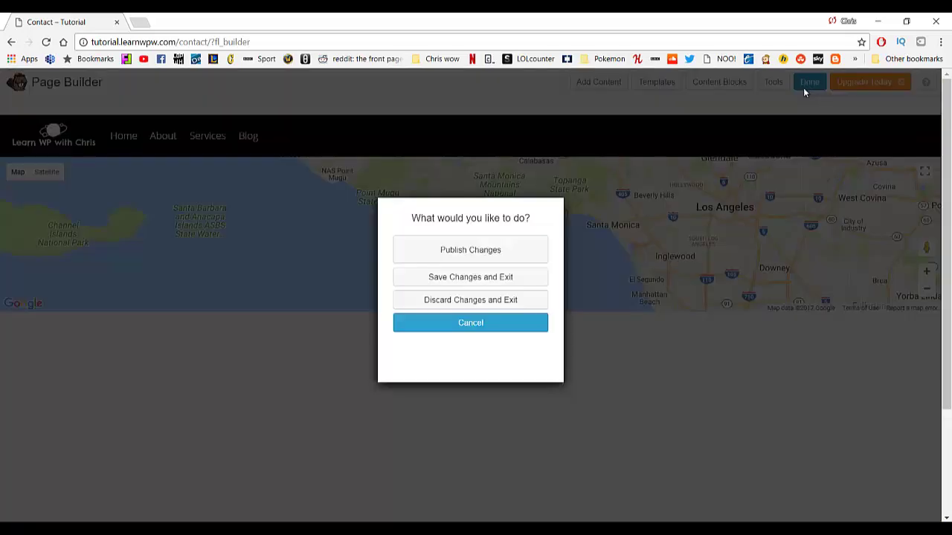
left_click(450, 278)
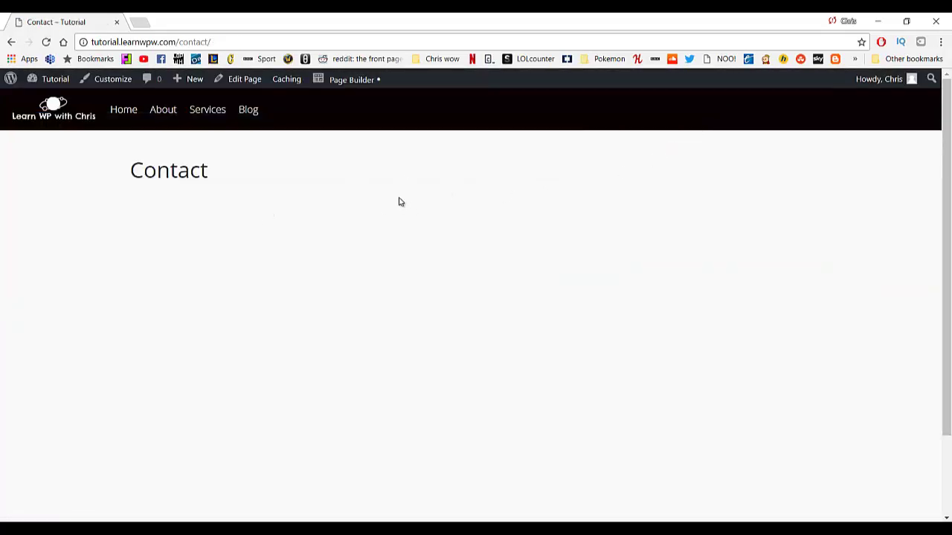
Publish the builder changes to the Contact page, then open the admin Dashboard.
left_click(347, 82)
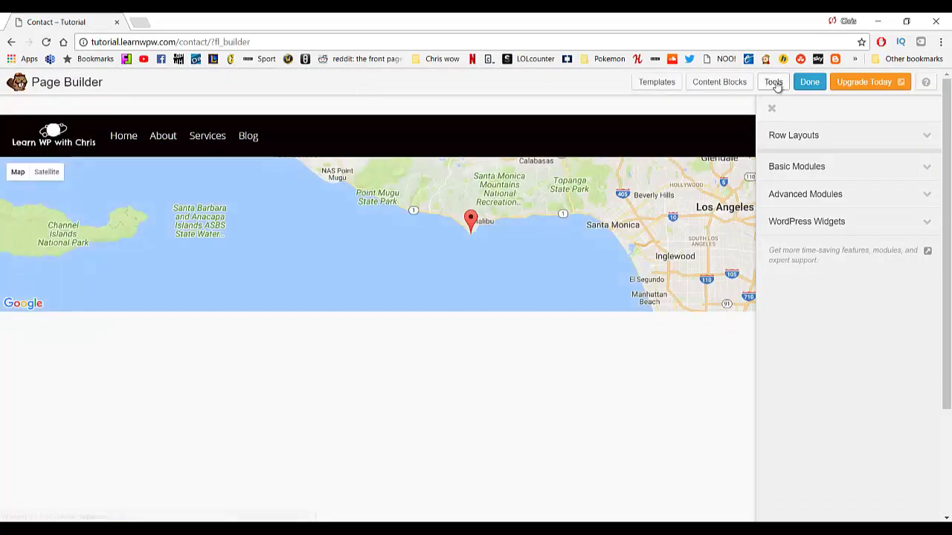
left_click(809, 83)
left_click(519, 262)
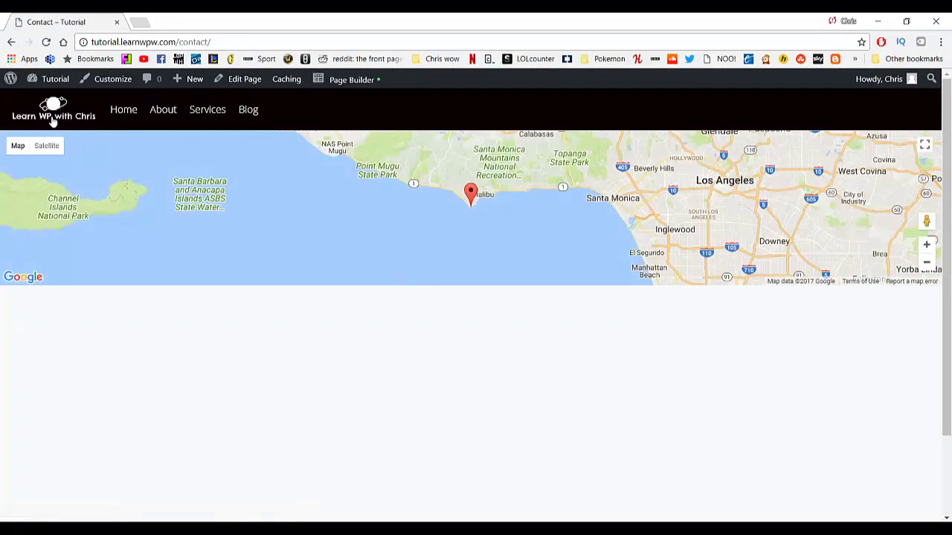
left_click(60, 101)
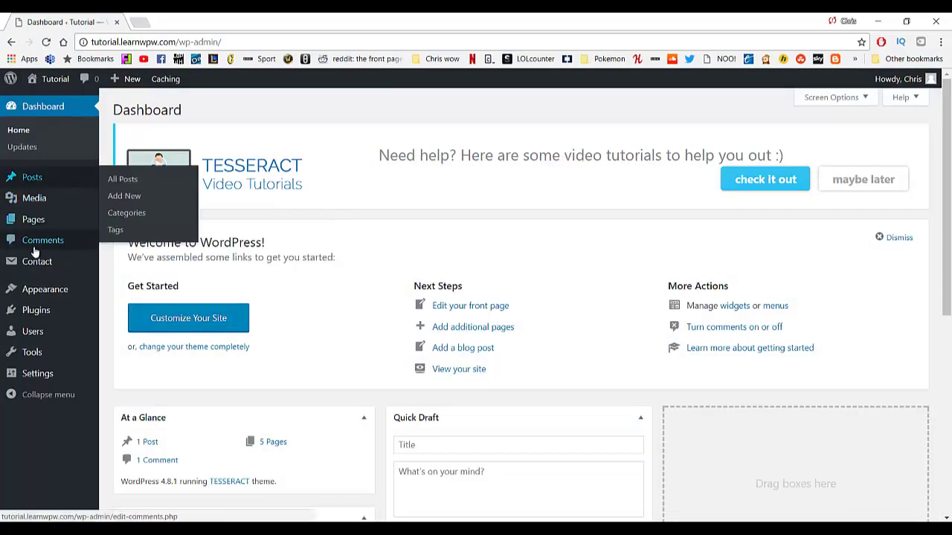
Open Contact form 1 and inspect the label tags in its form markup.
mouse_move(32, 266)
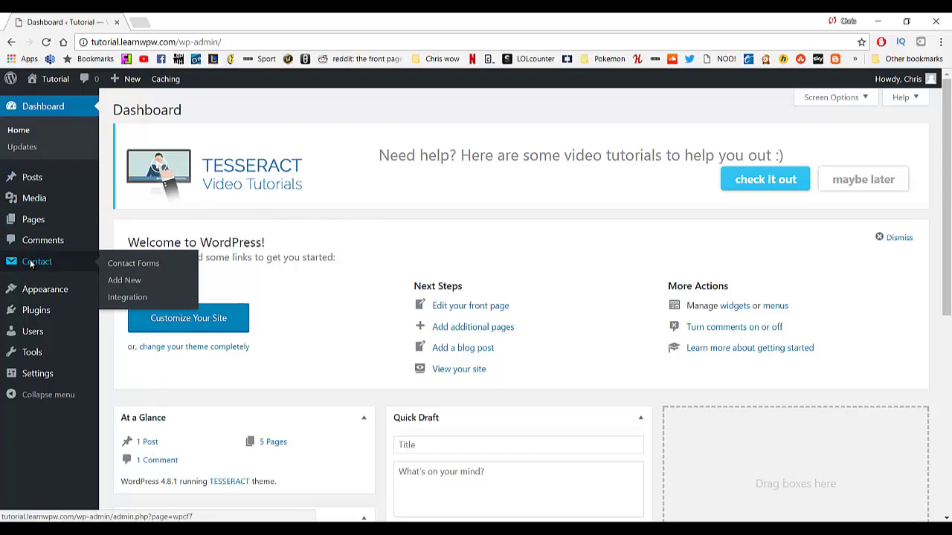
scroll(208, 397, "down", 1)
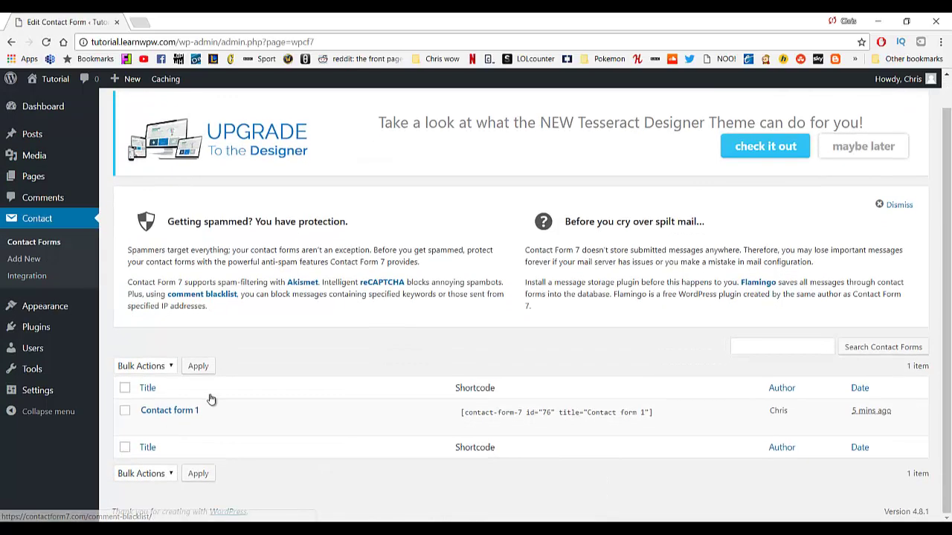
left_click(174, 413)
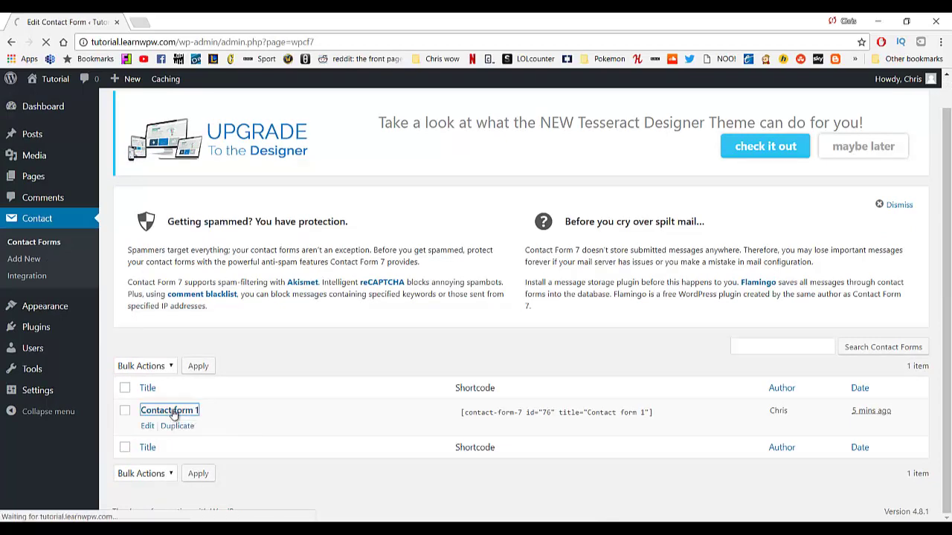
scroll(174, 327, "down", 1)
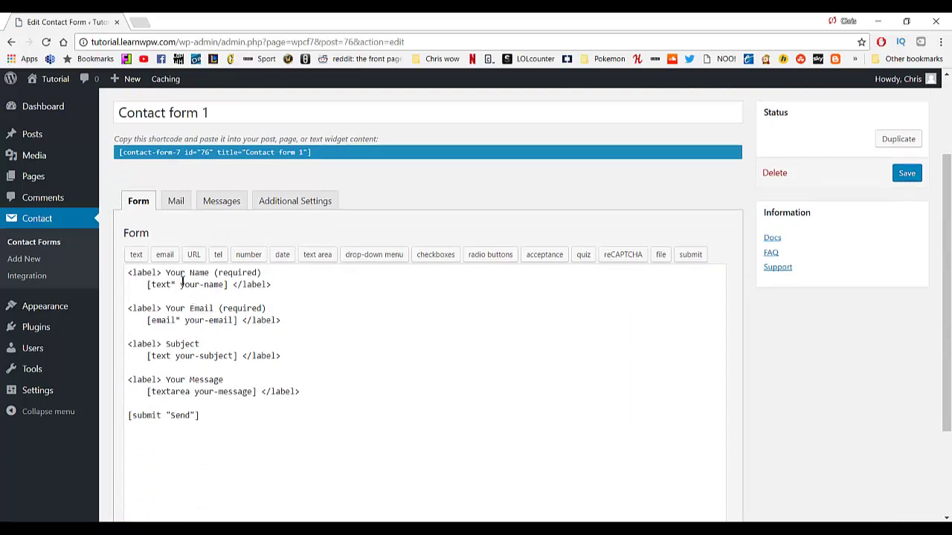
left_click_drag(129, 274, 158, 273)
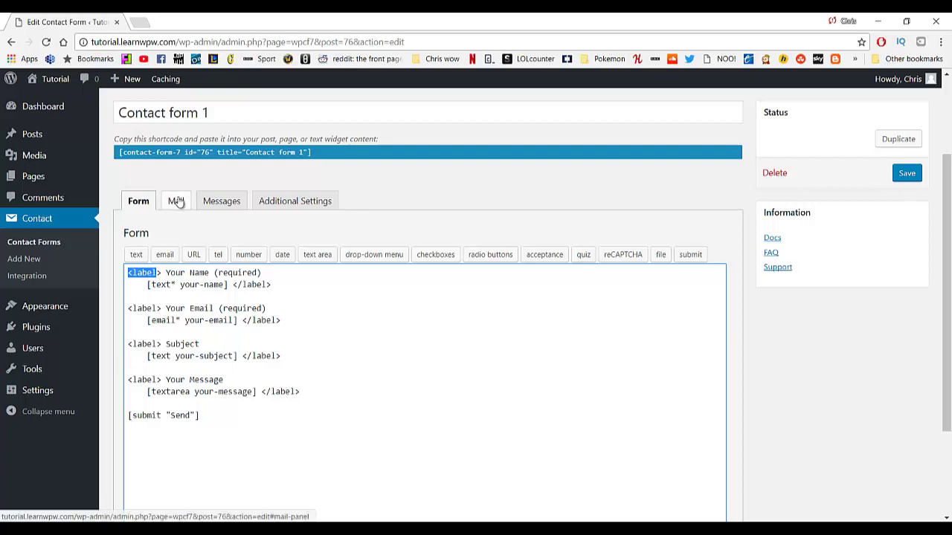
Check the form's Mail recipient address, then return to the Contact Forms list.
left_click(175, 202)
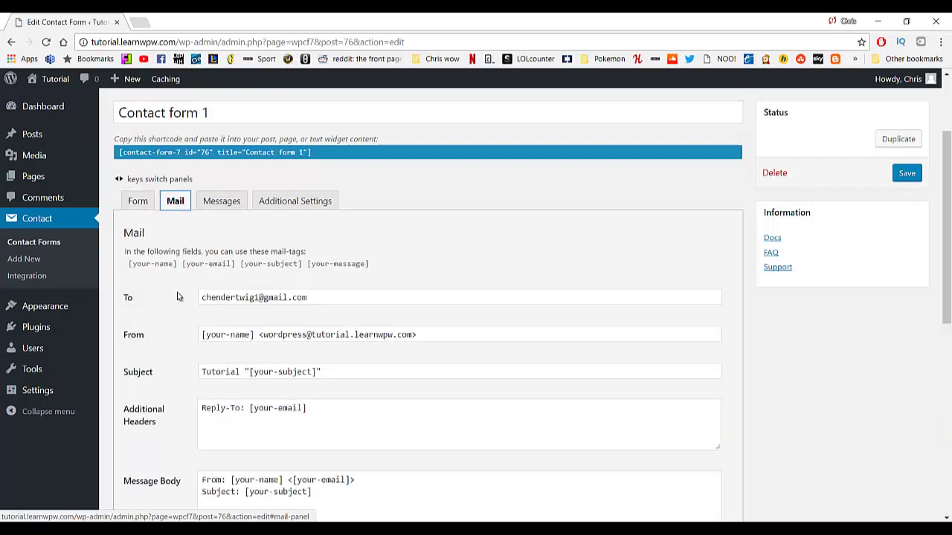
triple_click(356, 304)
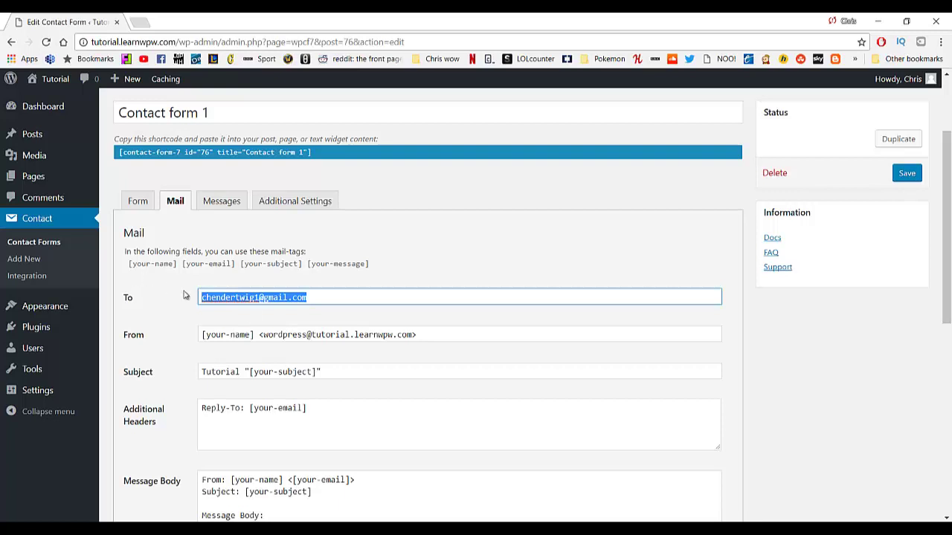
scroll(251, 318, "down", 2)
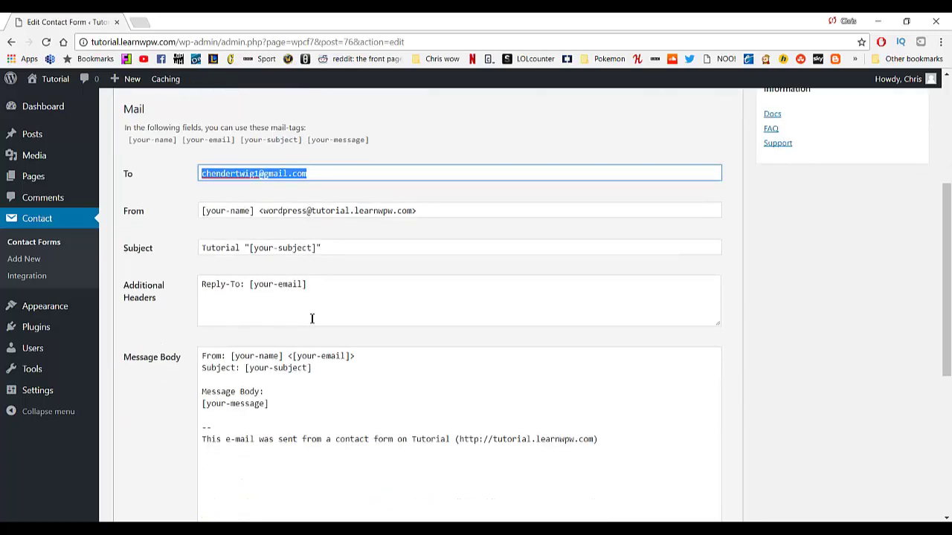
scroll(305, 321, "up", 4)
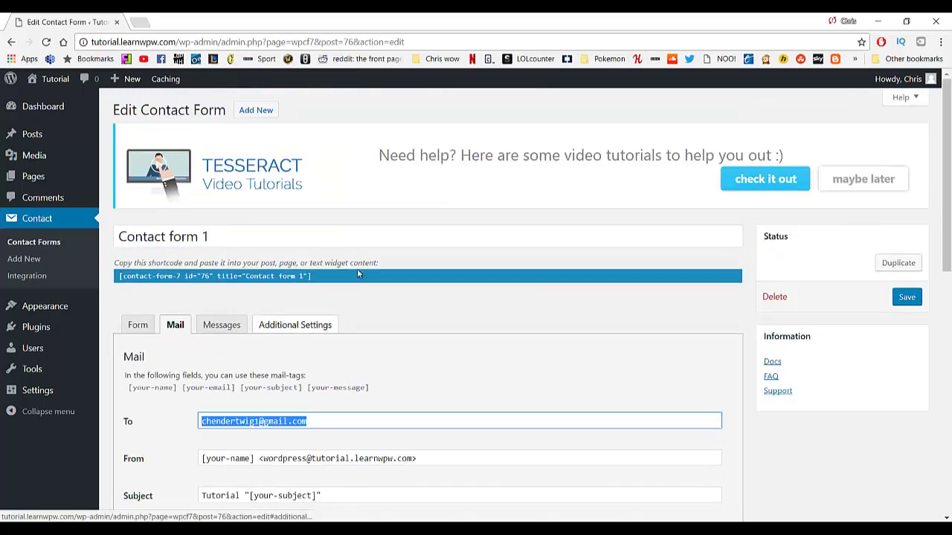
scroll(377, 364, "down", 4)
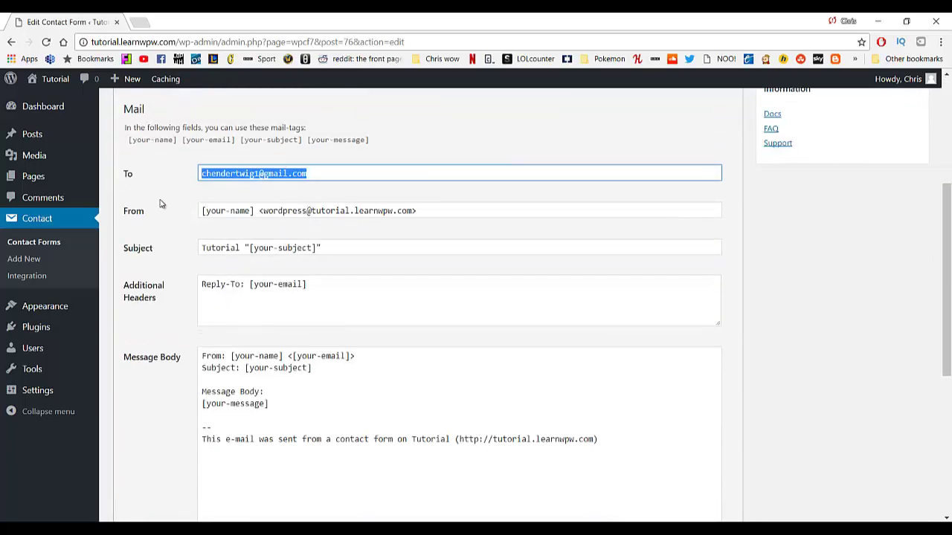
scroll(159, 204, "up", 3)
left_click(52, 244)
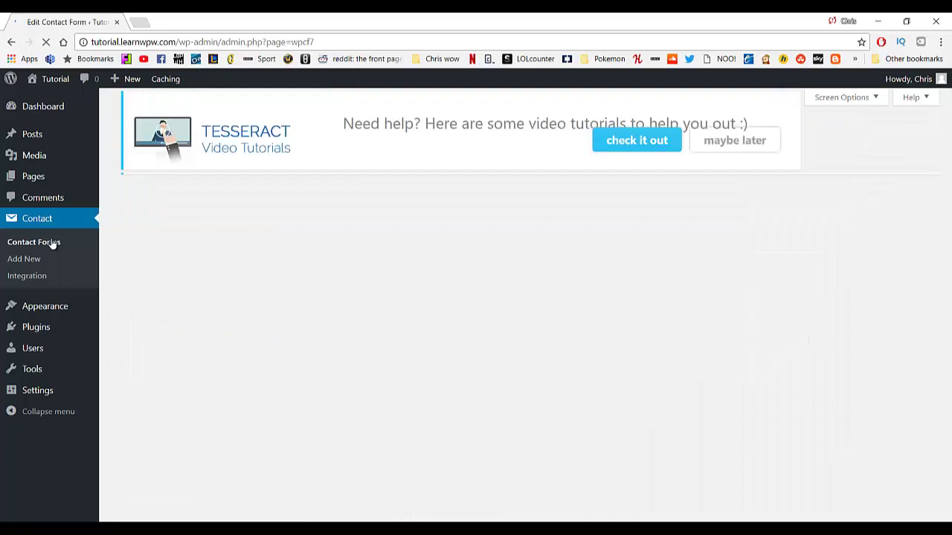
Copy Contact form 1's shortcode to the clipboard and open the Pages list.
scroll(290, 295, "down", 1)
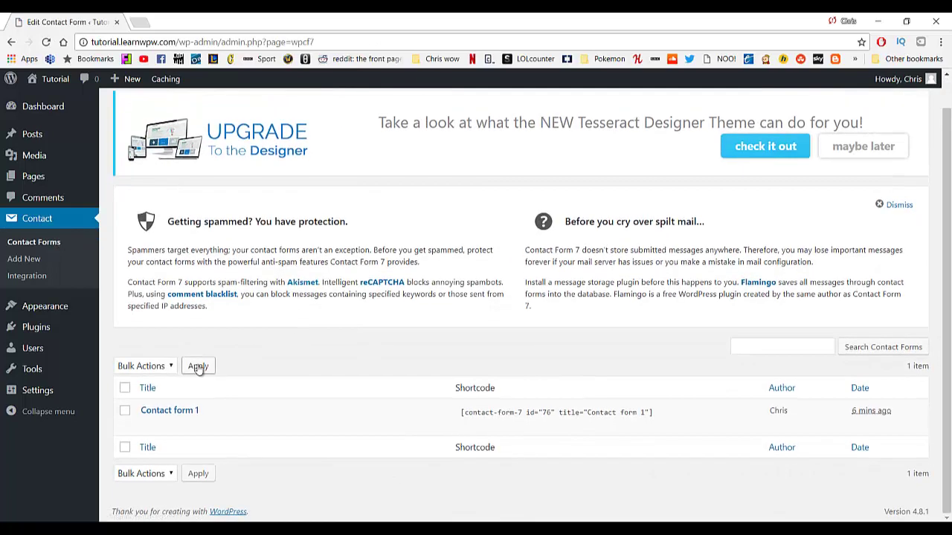
left_click(463, 418)
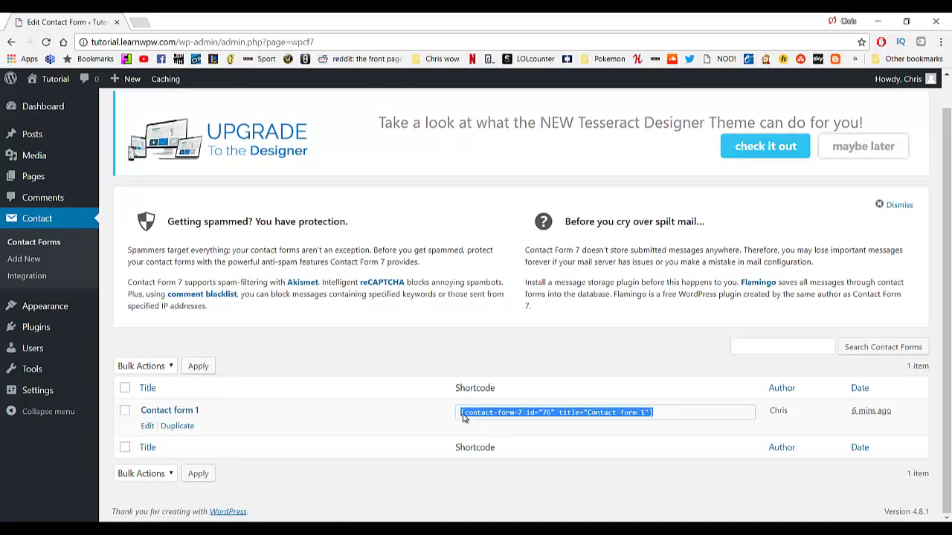
right_click(564, 416)
left_click(590, 423)
left_click(56, 175)
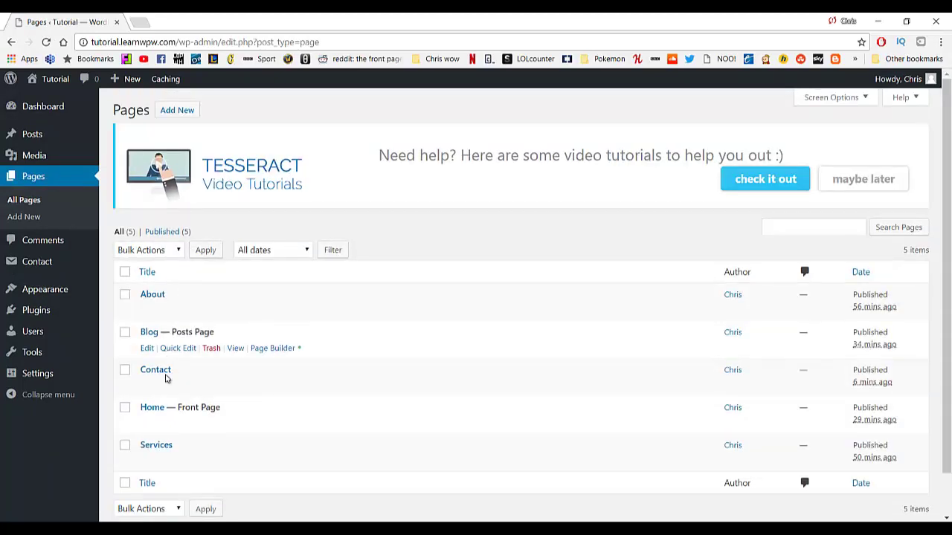
Launch the page builder on the Contact page and add a Text Editor module below the map.
left_click(154, 370)
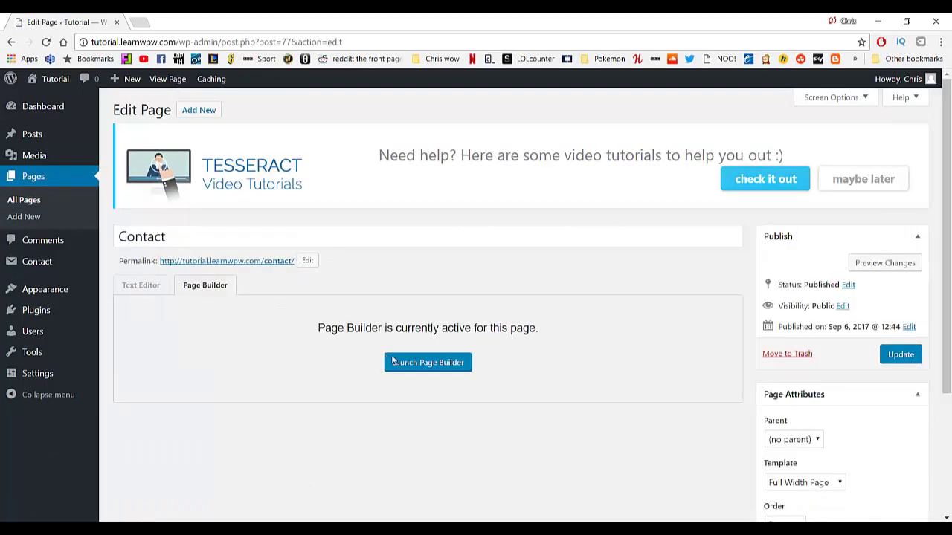
left_click(423, 365)
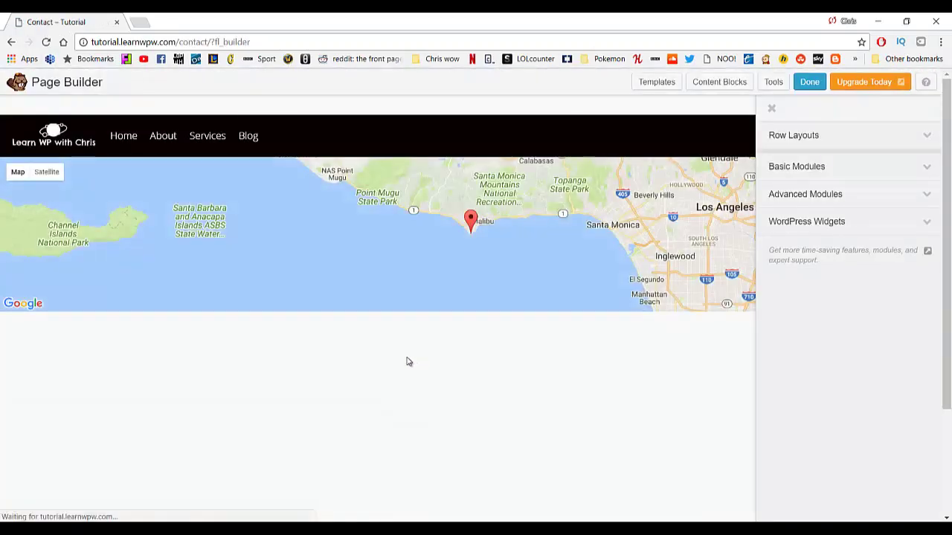
scroll(394, 334, "down", 2)
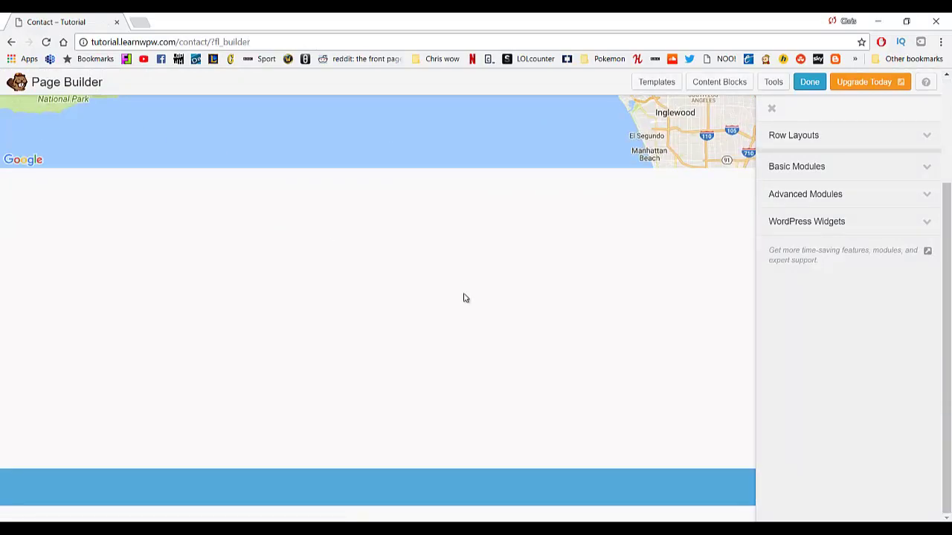
left_click(824, 174)
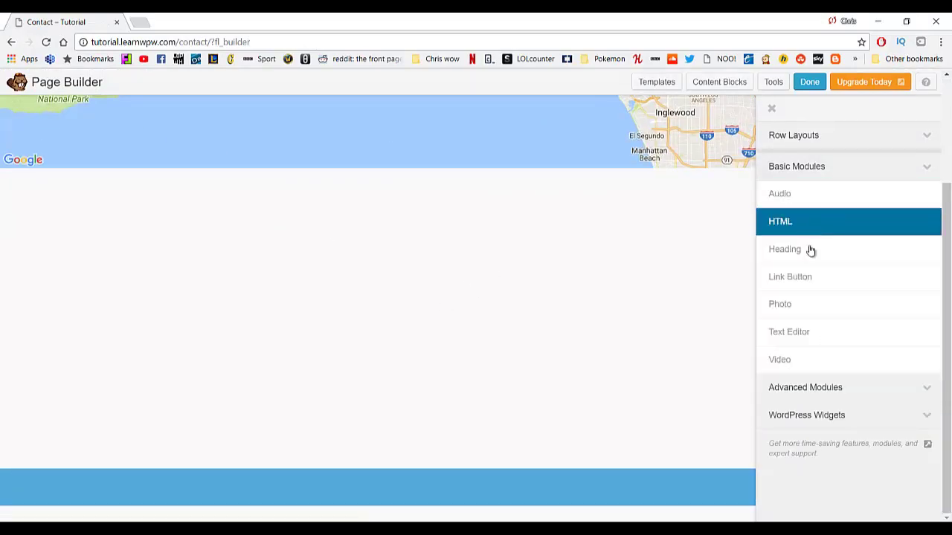
left_click_drag(805, 331, 409, 236)
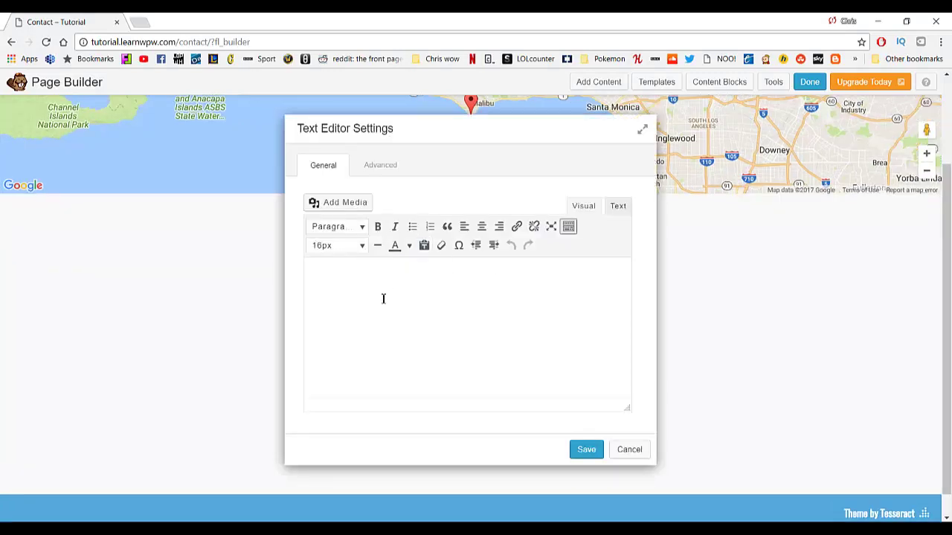
Paste the Contact form 1 shortcode into the text module, save it, and go back.
right_click(381, 297)
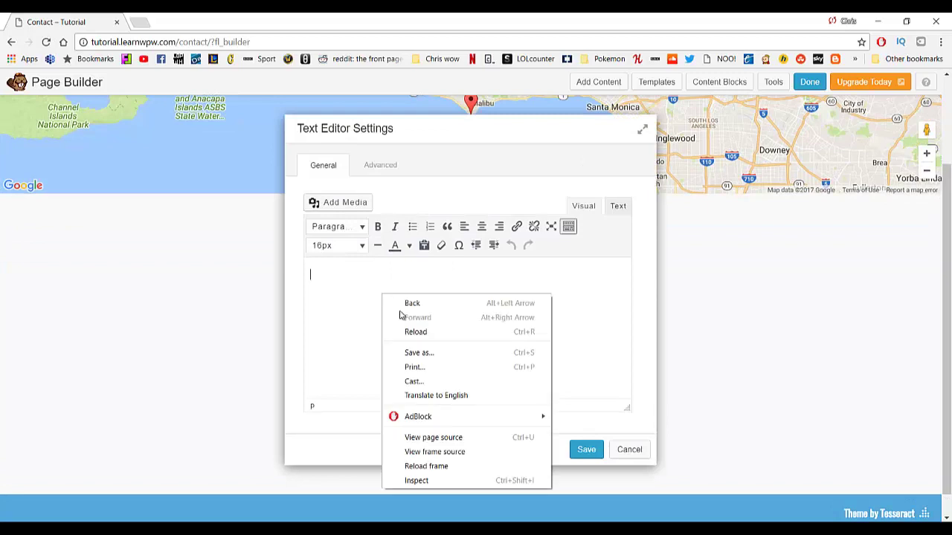
left_click(373, 346)
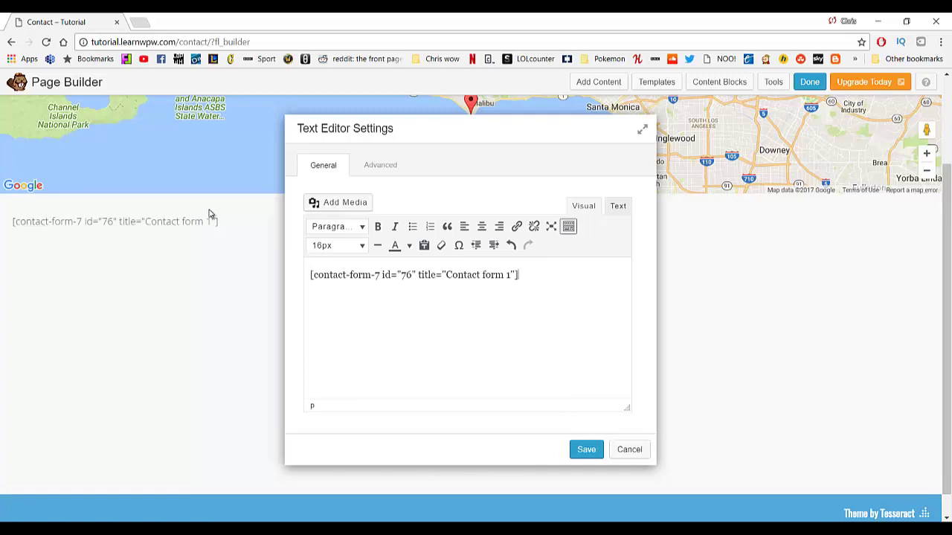
left_click(587, 450)
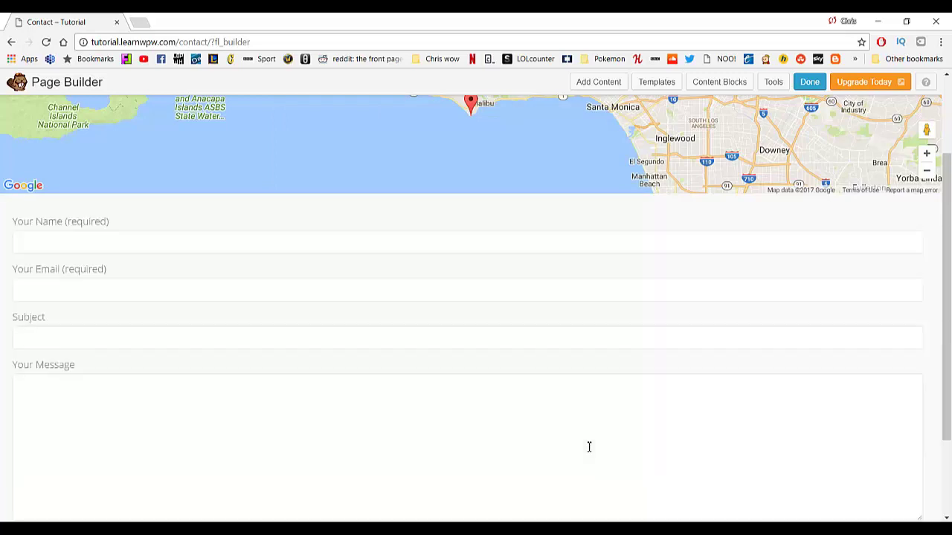
scroll(503, 344, "down", 2)
scroll(483, 355, "up", 1)
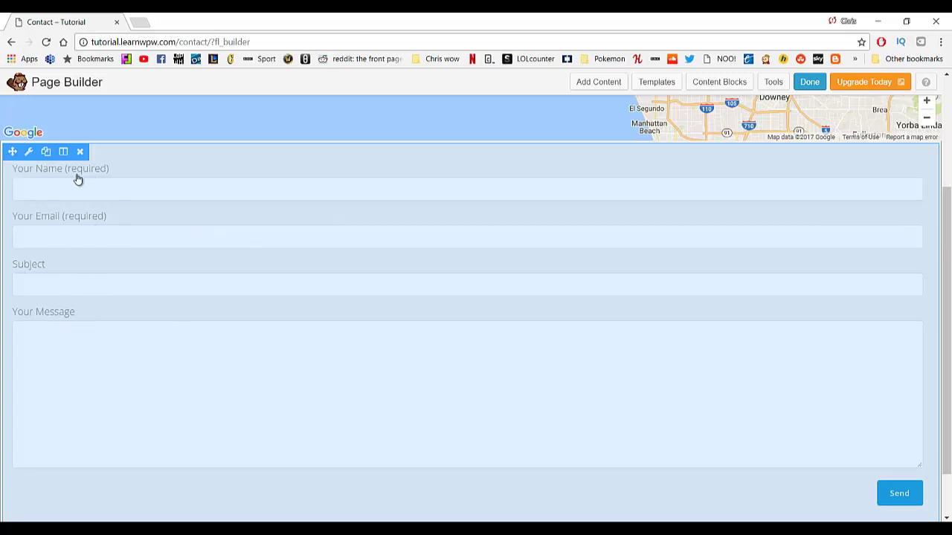
scroll(766, 415, "down", 1)
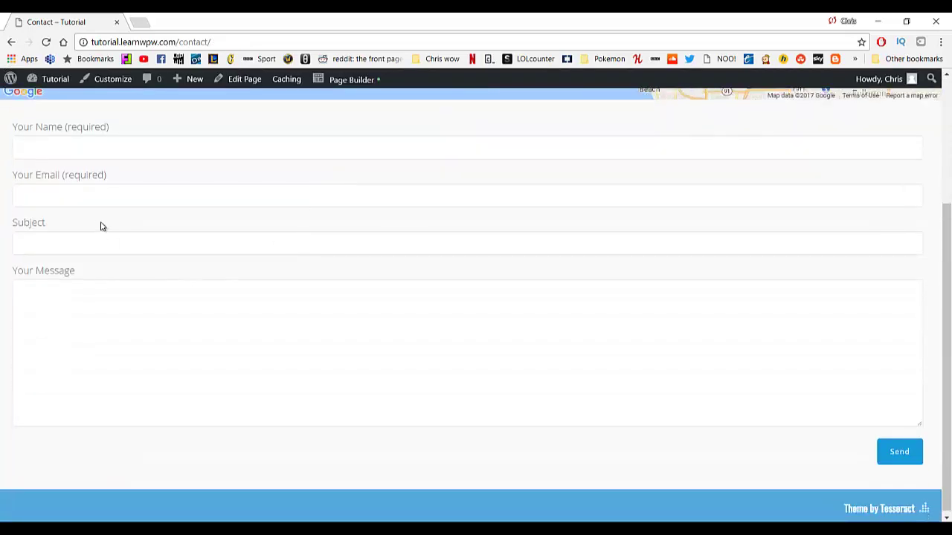
scroll(229, 190, "up", 3)
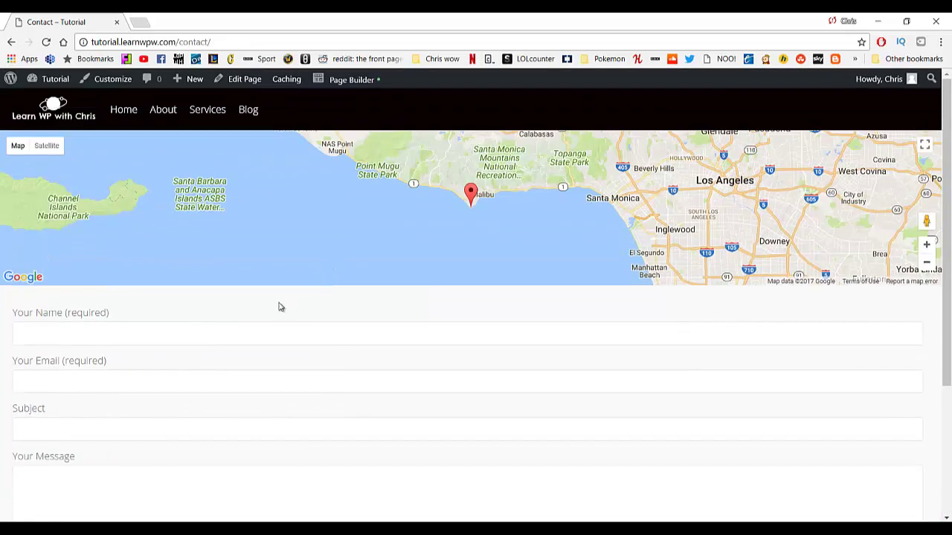
left_click(11, 41)
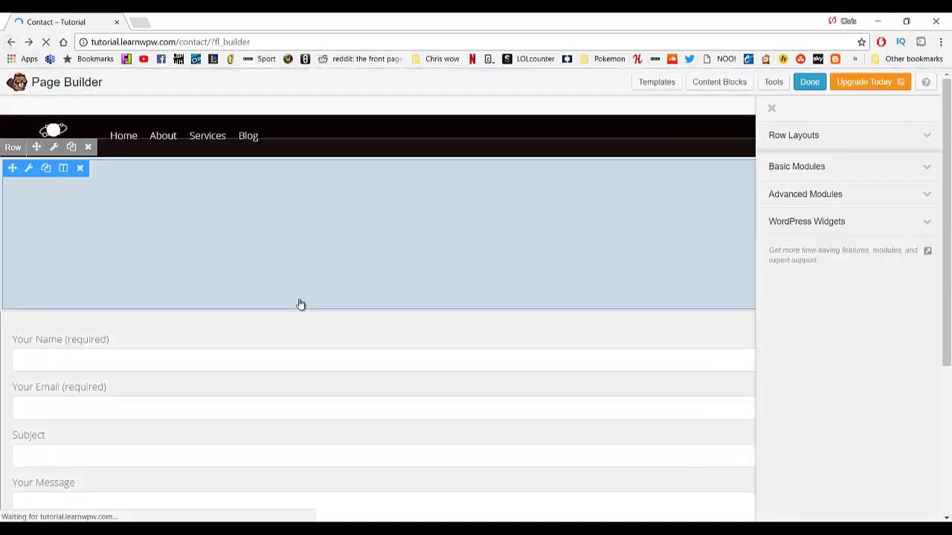
Set the contact form module's left and right margins to 500 and save.
scroll(266, 325, "down", 2)
left_click(31, 200)
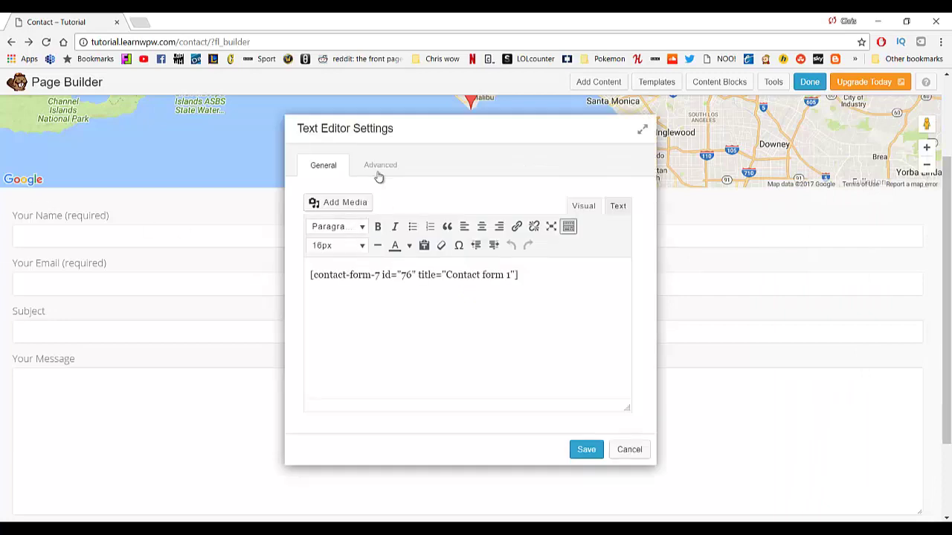
left_click(374, 166)
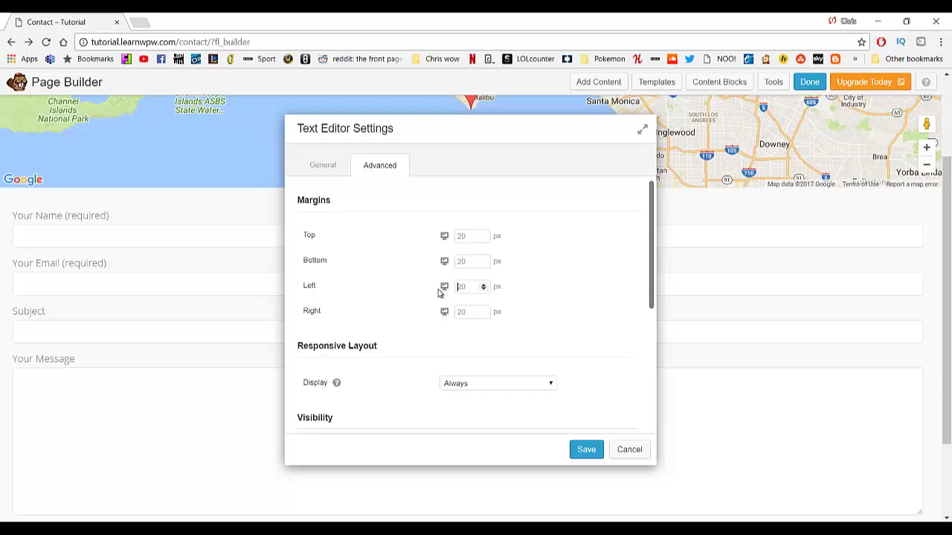
type("2")
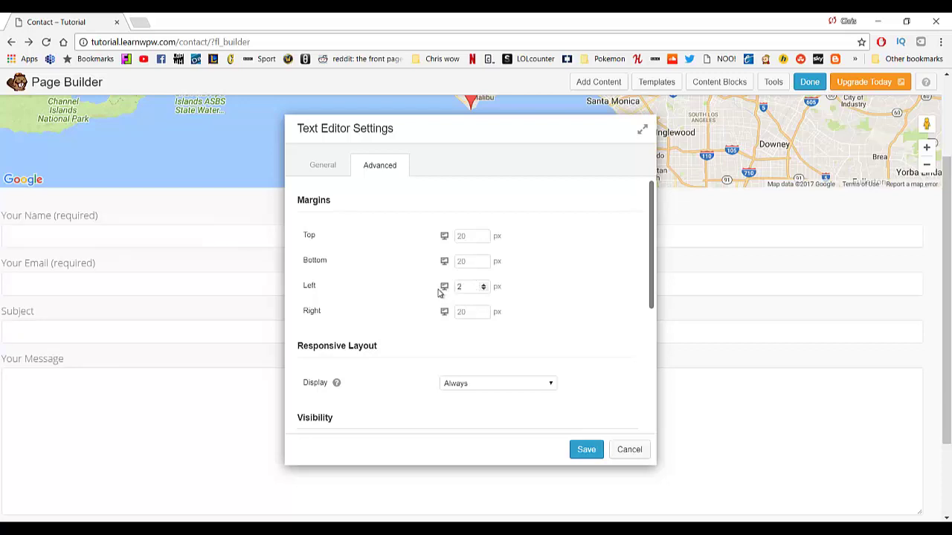
type("00")
left_click(473, 313)
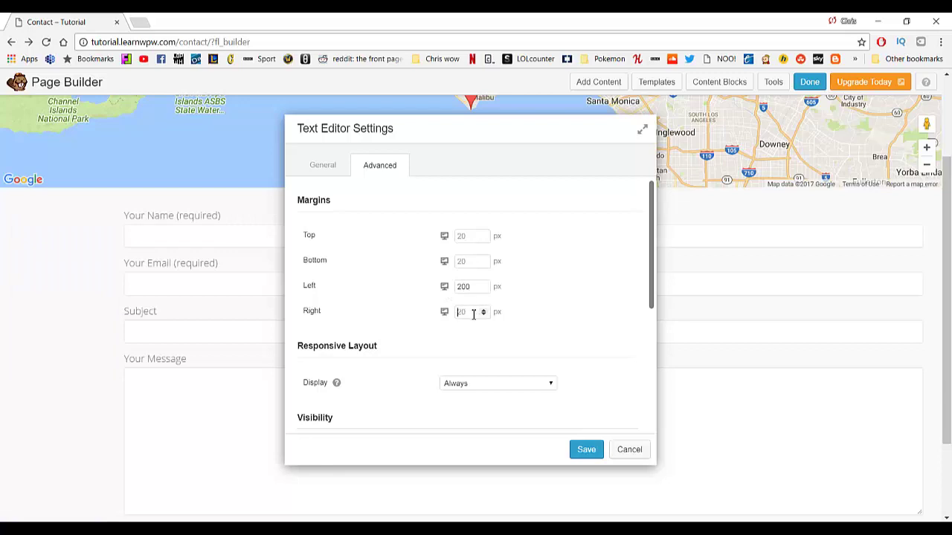
type("200")
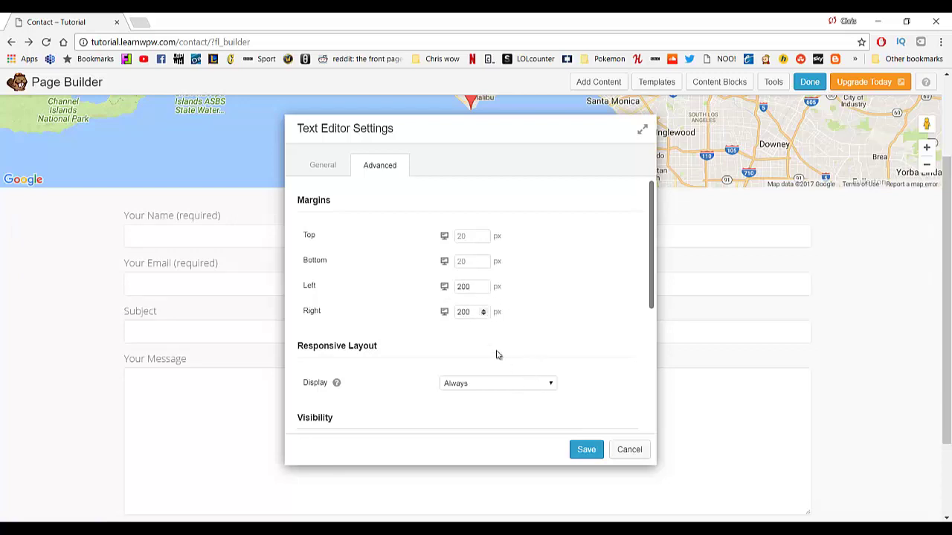
left_click(472, 288)
key("BackSpace")
key("BackSpace")
key("BackSpace")
type("00")
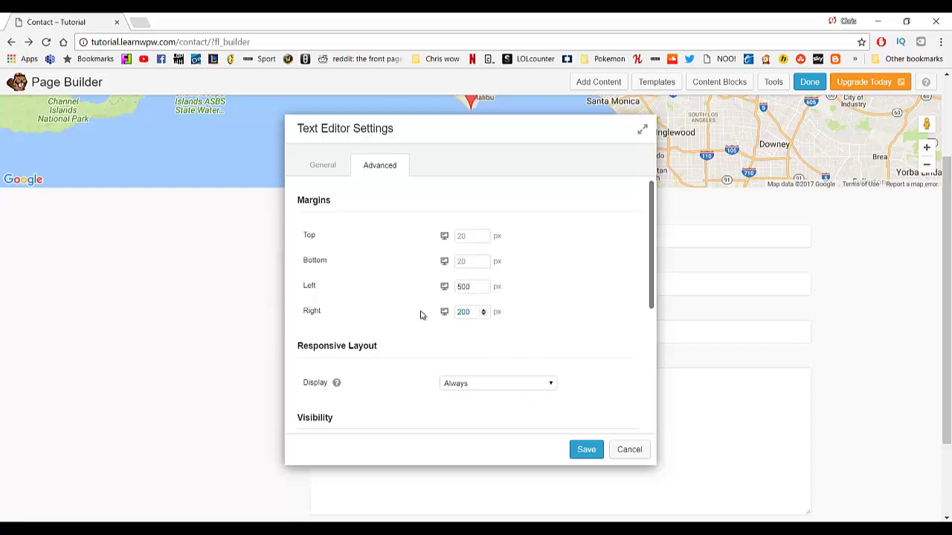
type("500")
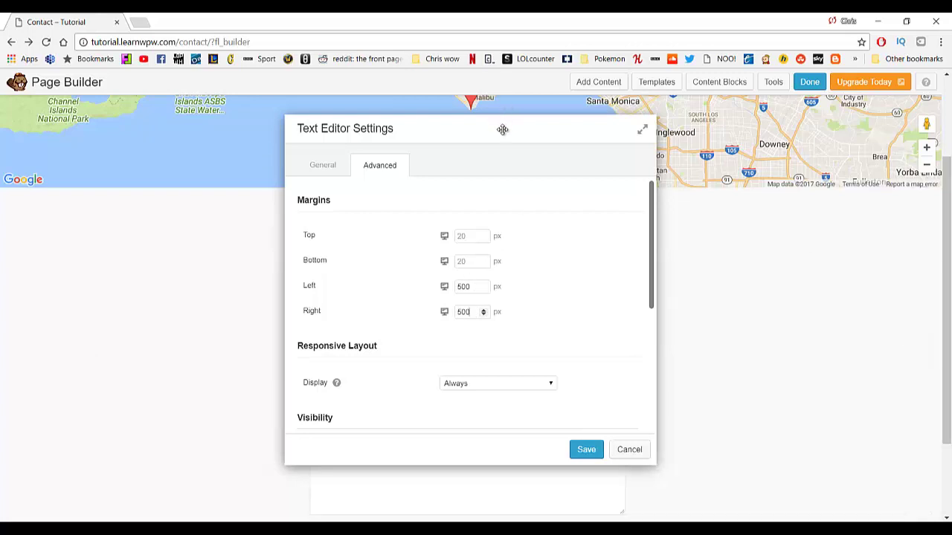
left_click_drag(503, 129, 168, 287)
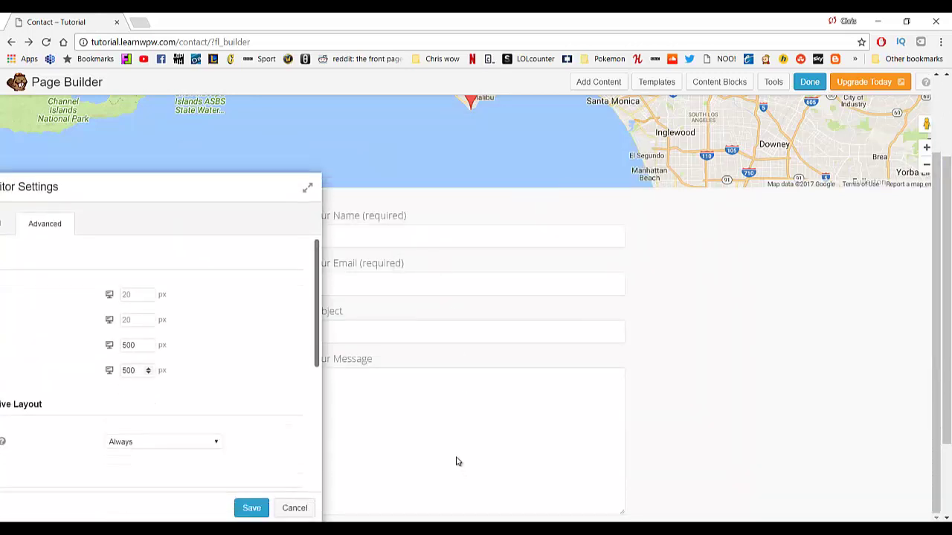
left_click_drag(185, 182, 677, 175)
scroll(724, 451, "down", 3)
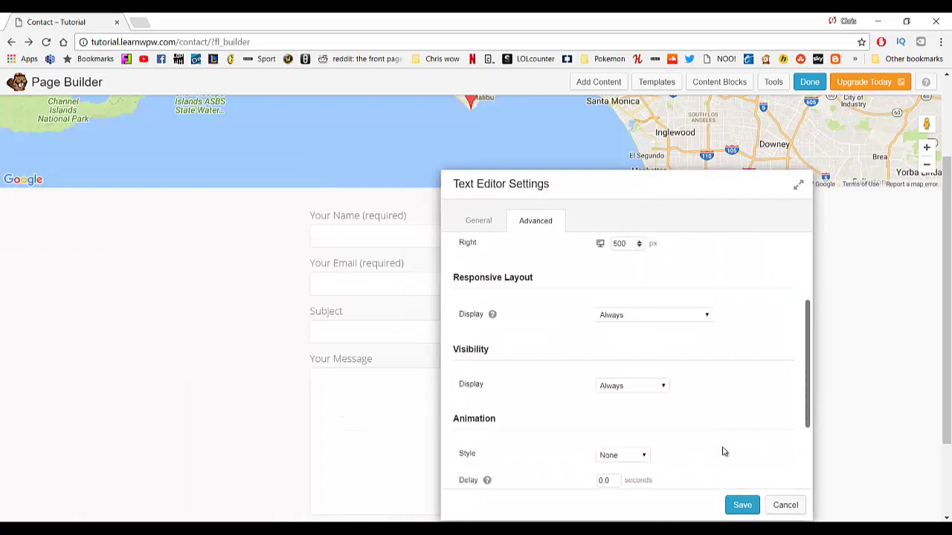
left_click(737, 510)
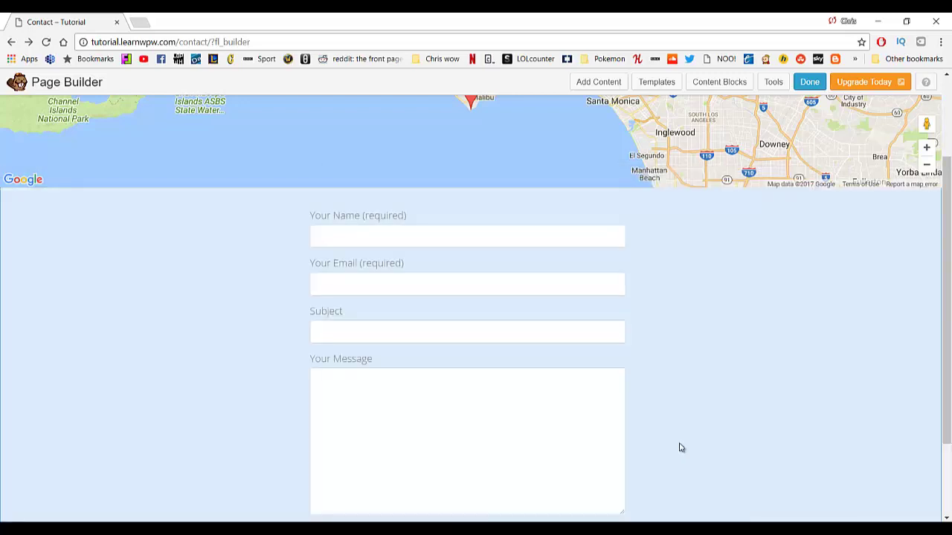
Finish editing and publish the Contact page changes.
scroll(580, 335, "down", 2)
scroll(578, 335, "up", 4)
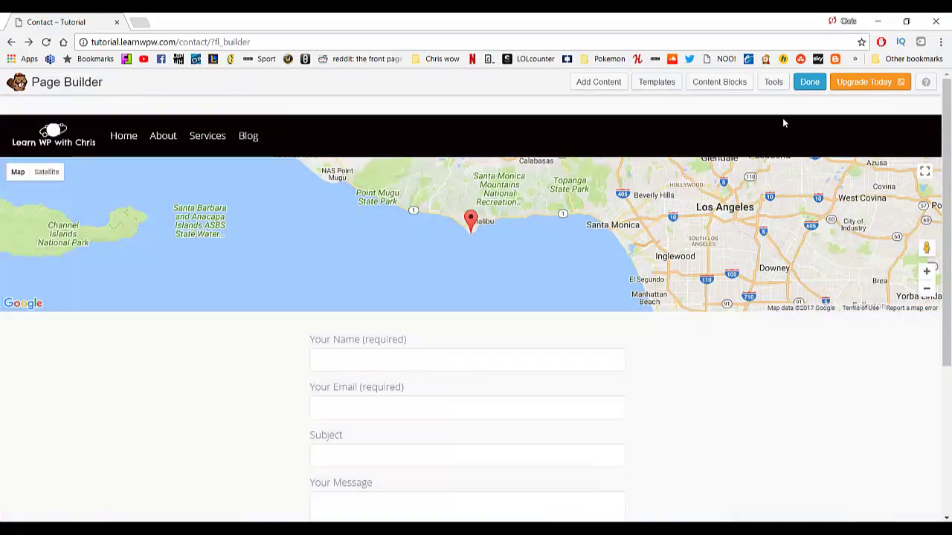
left_click(808, 83)
left_click(520, 262)
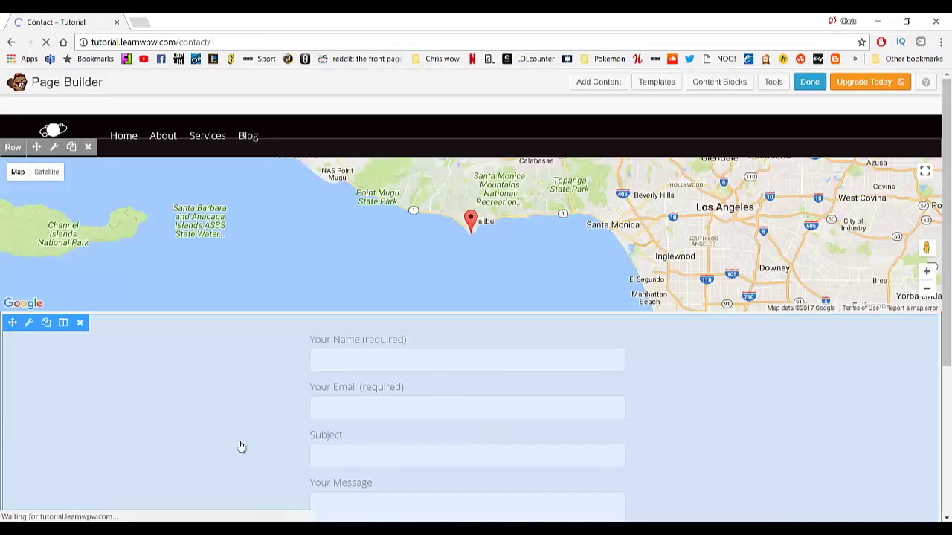
scroll(235, 363, "down", 2)
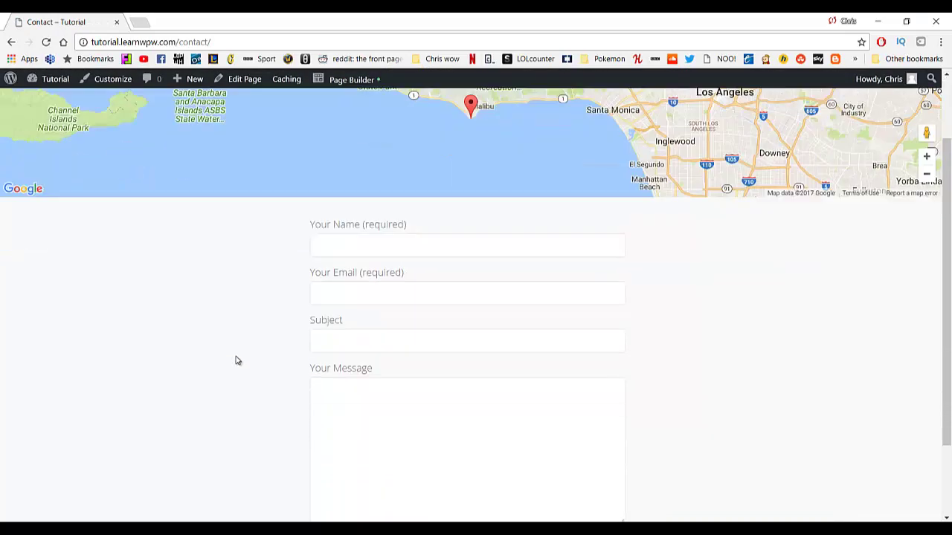
scroll(223, 357, "up", 2)
Visit the site's home page, then return to the admin Dashboard and Pages list.
left_click(58, 112)
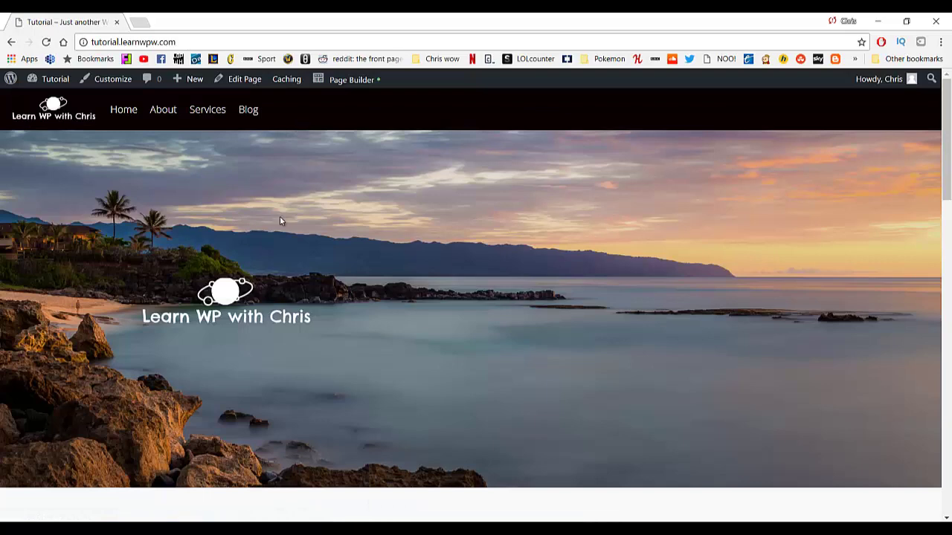
scroll(265, 316, "down", 6)
scroll(266, 317, "up", 6)
mouse_move(56, 79)
left_click(59, 99)
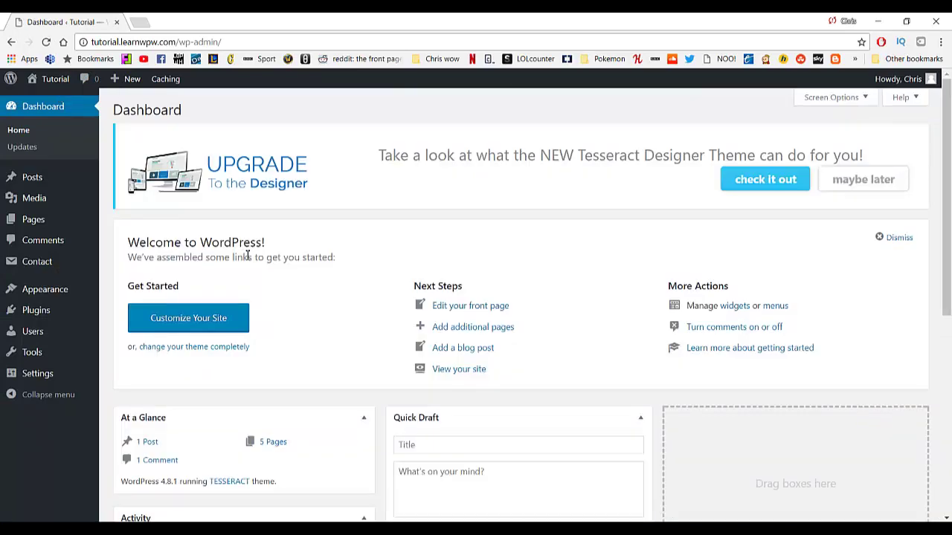
left_click(45, 220)
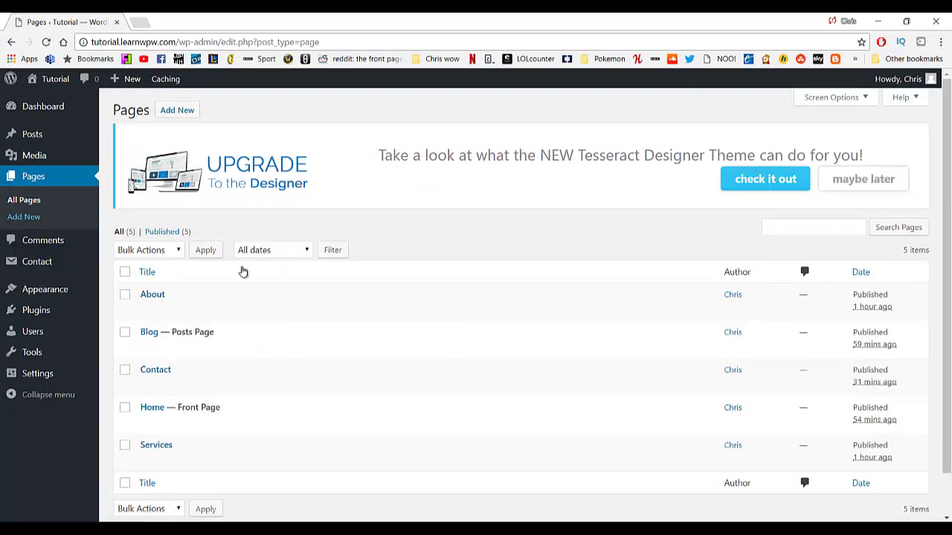
Keep Home as static front page and Blog as posts page in Reading settings, and save.
mouse_move(93, 383)
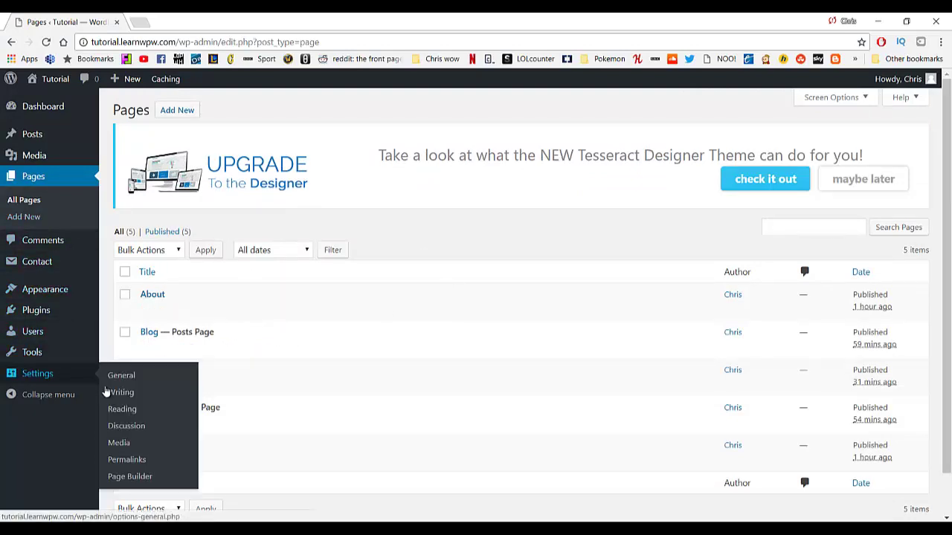
left_click(121, 409)
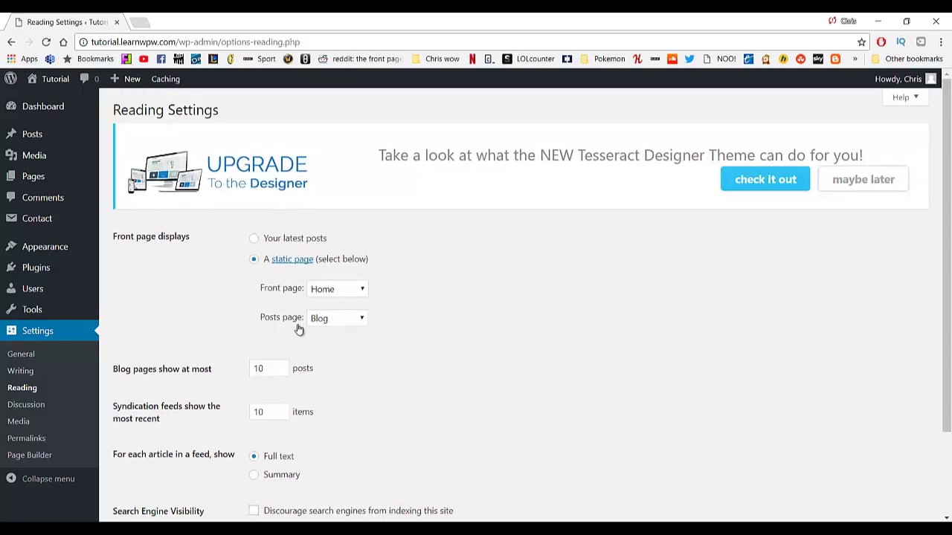
left_click(349, 326)
left_click(352, 325)
scroll(406, 416, "down", 2)
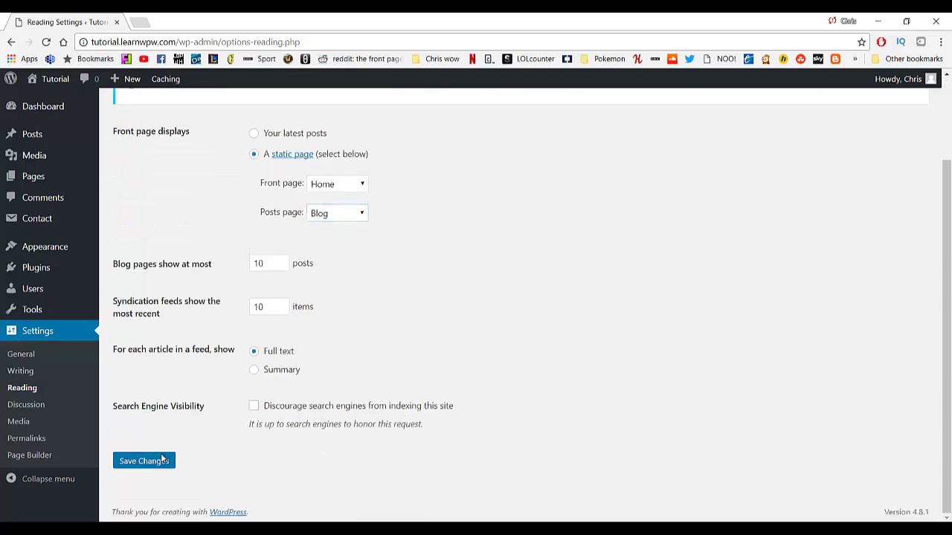
left_click(130, 460)
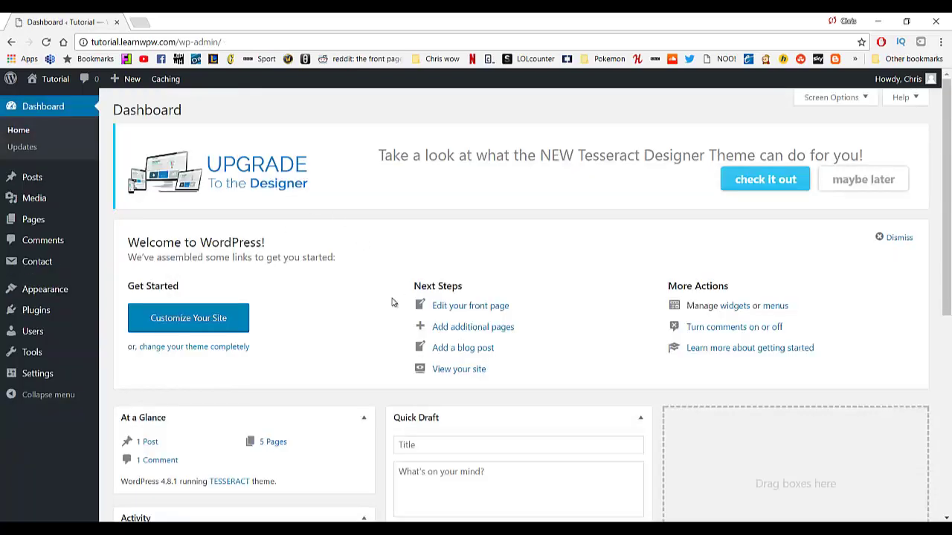
Visit the live site and browse its Blog page showing the 'Hello world!' post.
mouse_move(54, 82)
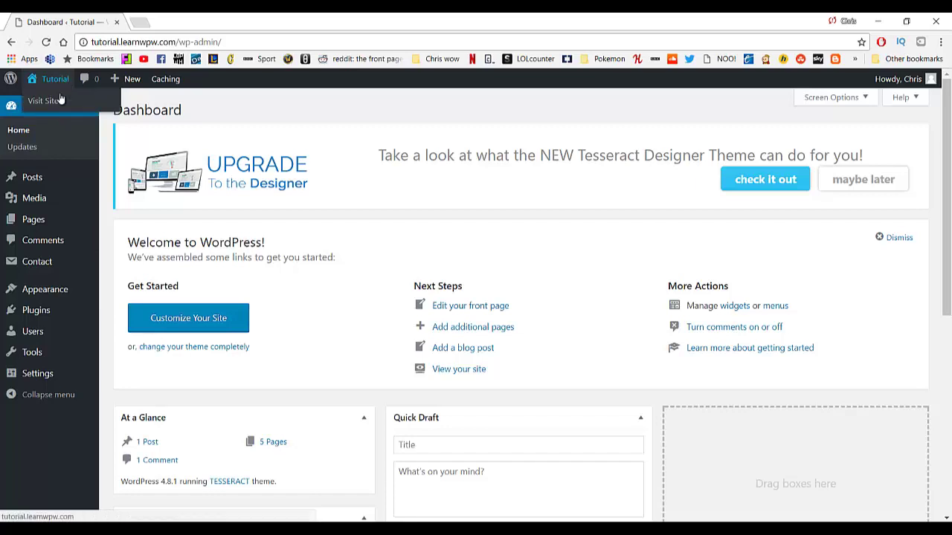
left_click(56, 102)
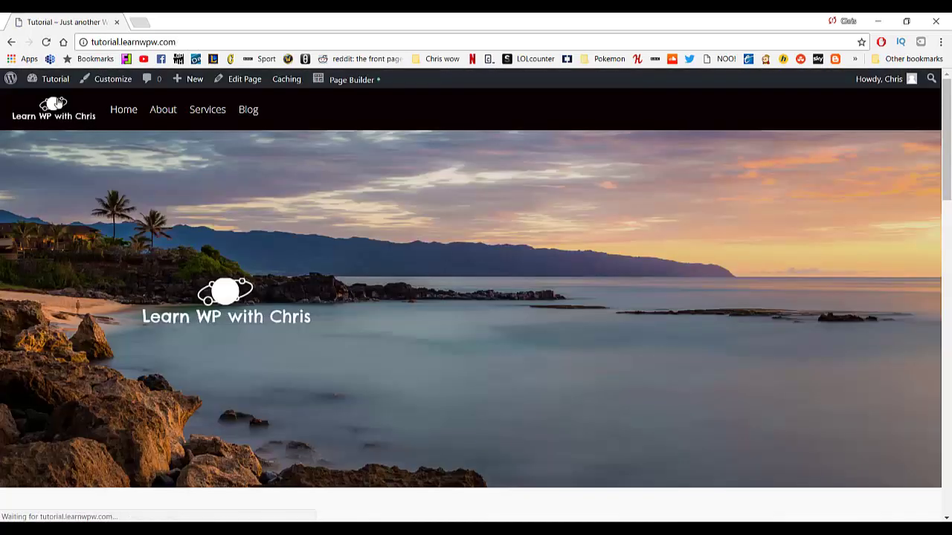
left_click(251, 114)
scroll(492, 346, "down", 1)
scroll(491, 346, "up", 1)
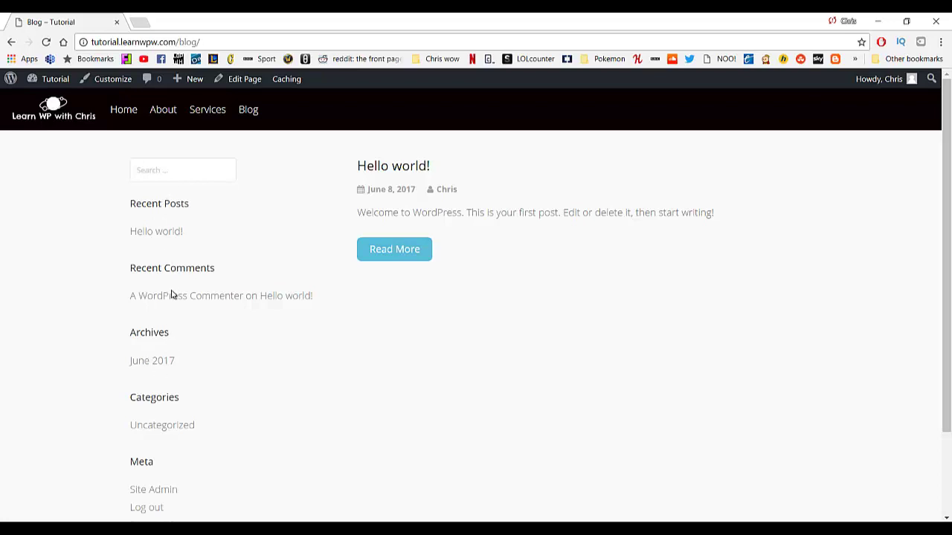
scroll(171, 348, "down", 1)
scroll(168, 348, "up", 1)
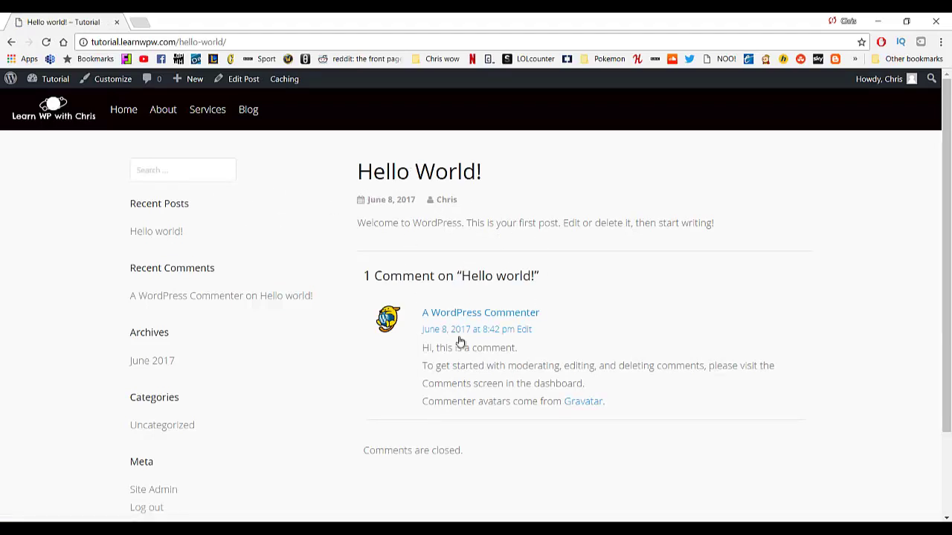
scroll(436, 279, "down", 1)
scroll(439, 216, "down", 1)
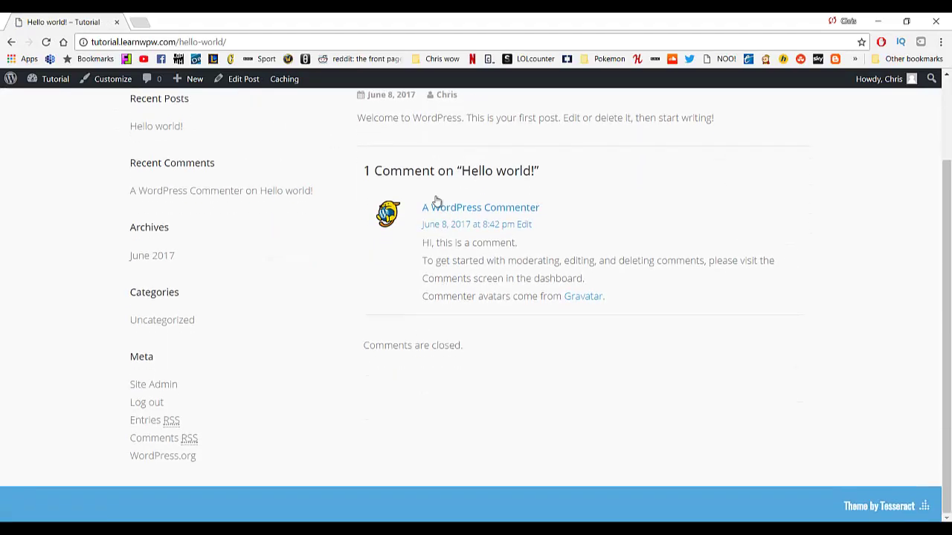
scroll(426, 165, "up", 2)
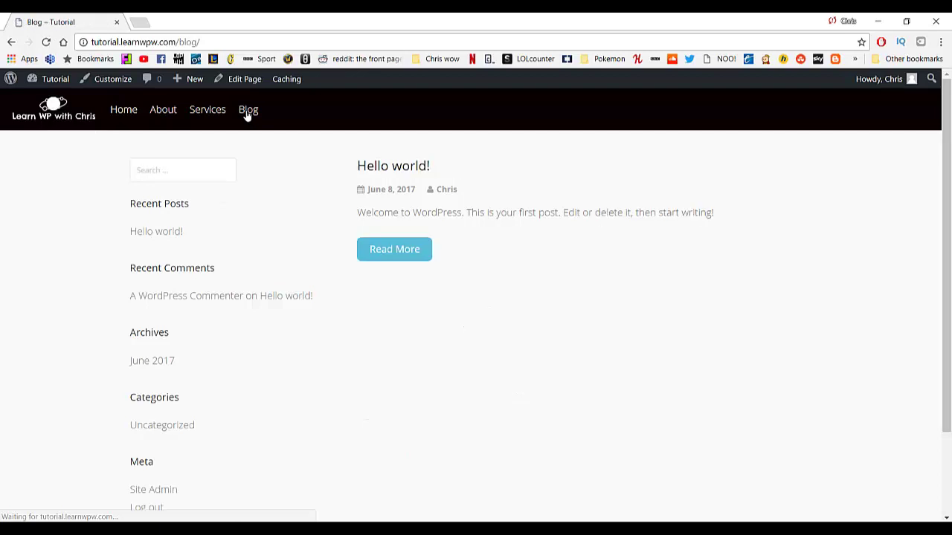
mouse_move(190, 84)
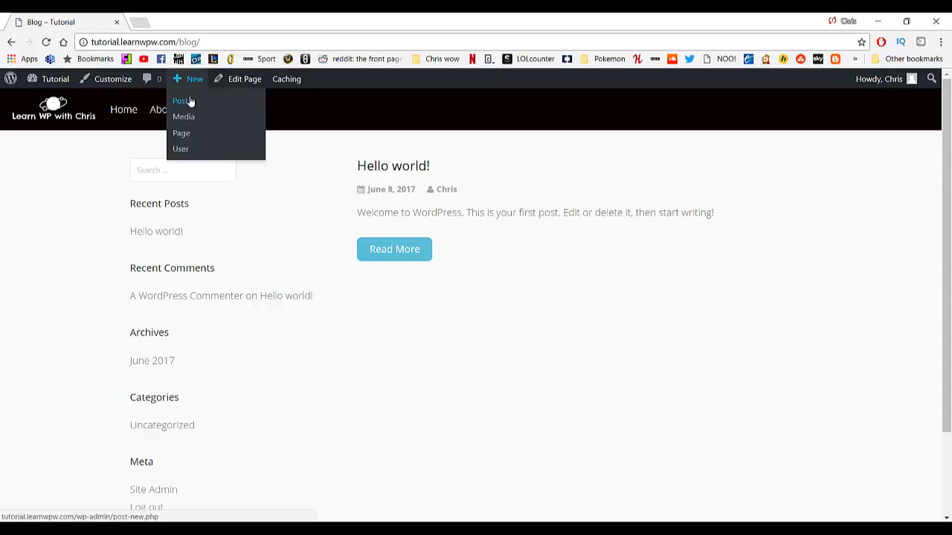
Go to the admin Posts list and start a new post with Add New.
mouse_move(59, 82)
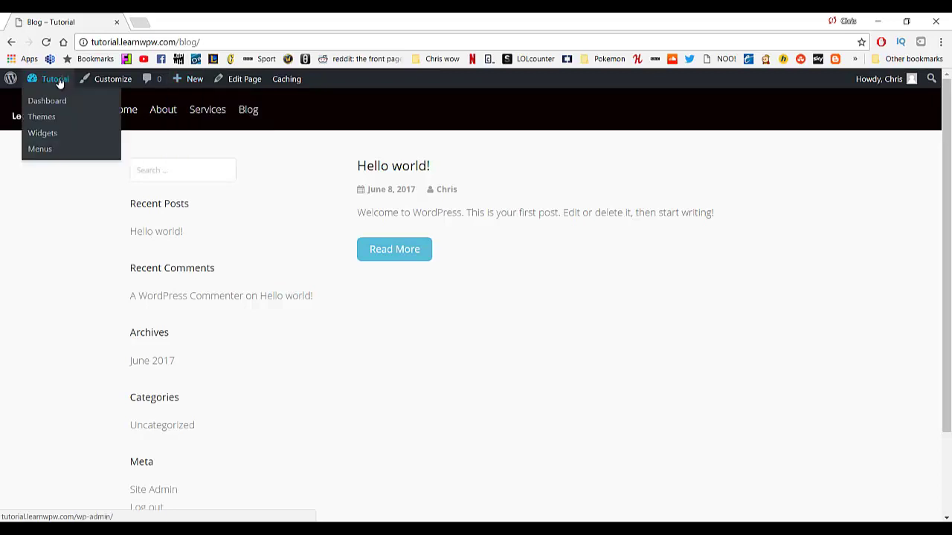
left_click(55, 105)
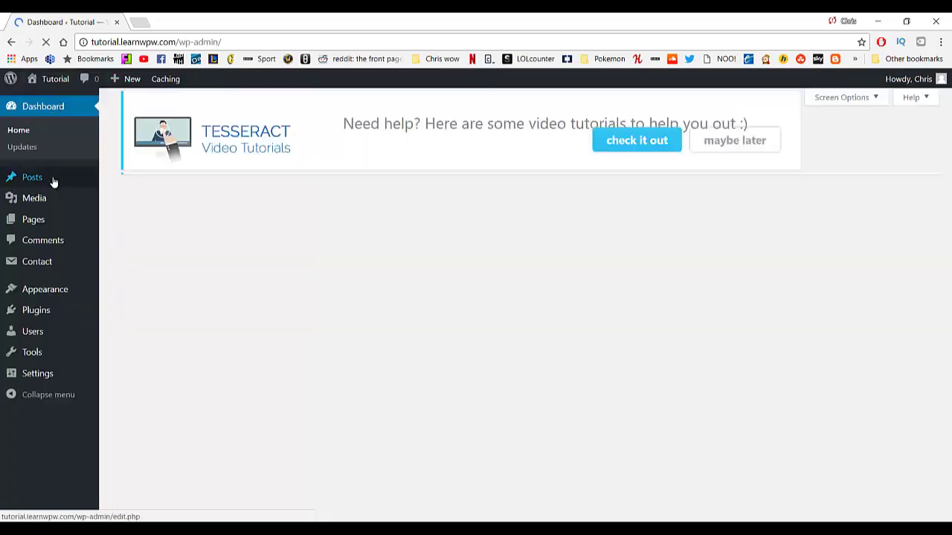
left_click(54, 182)
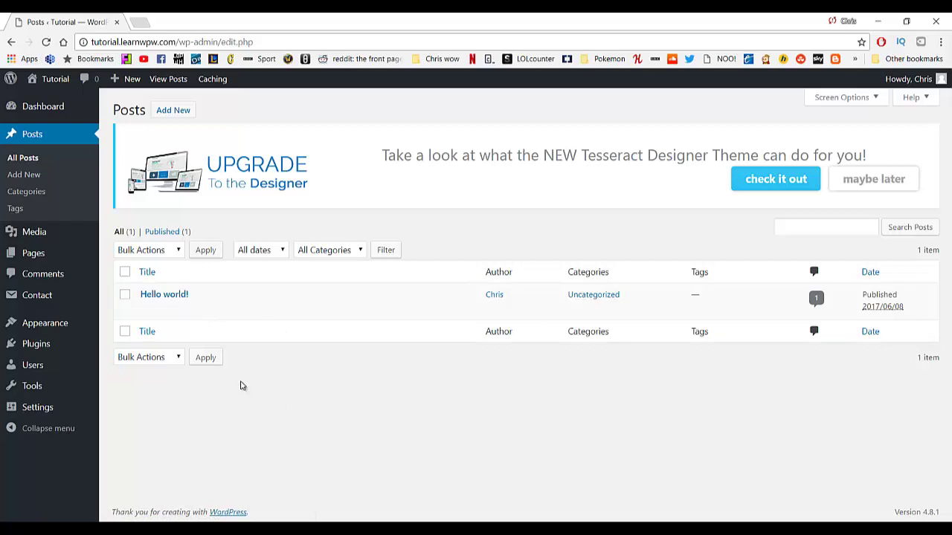
left_click(191, 110)
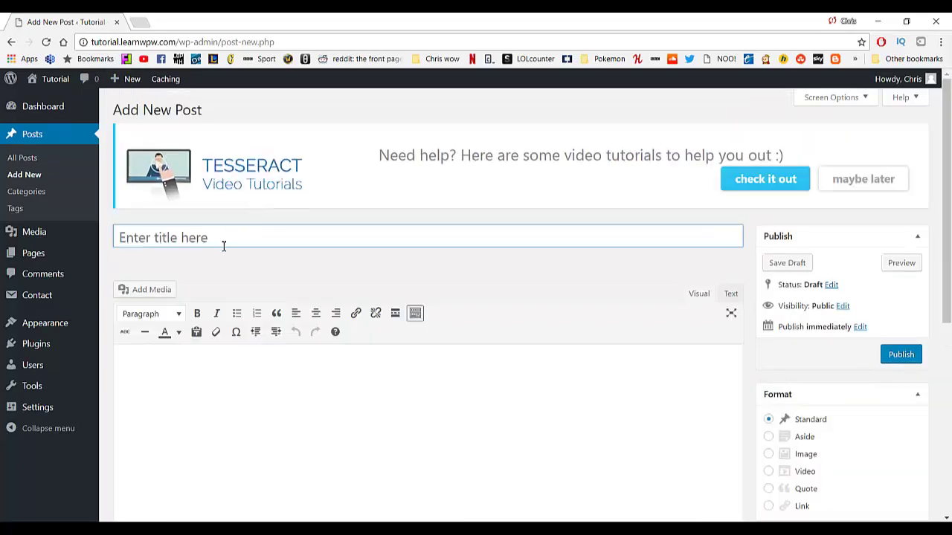
Title the post 'You're the best' and paste the Lorem Ipsum text into its body.
type("You'")
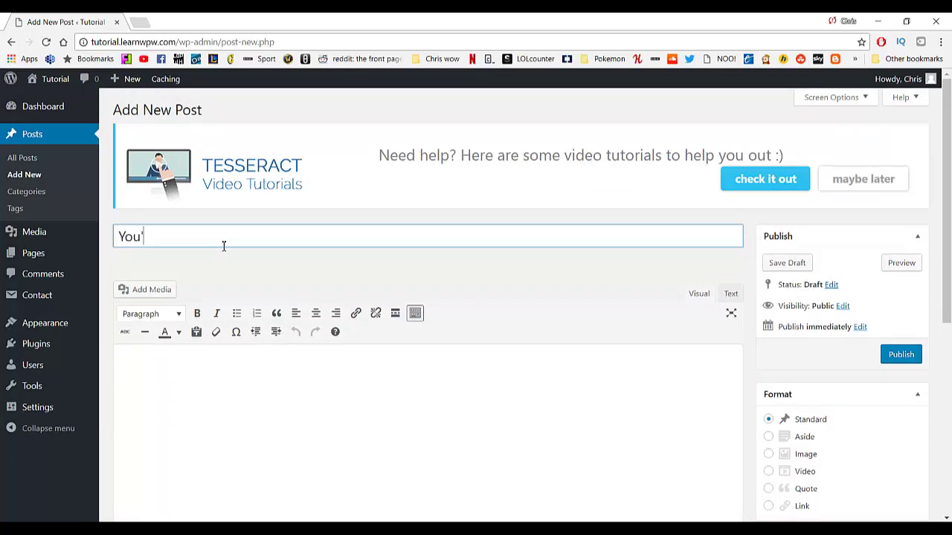
type("re the best")
scroll(201, 275, "down", 3)
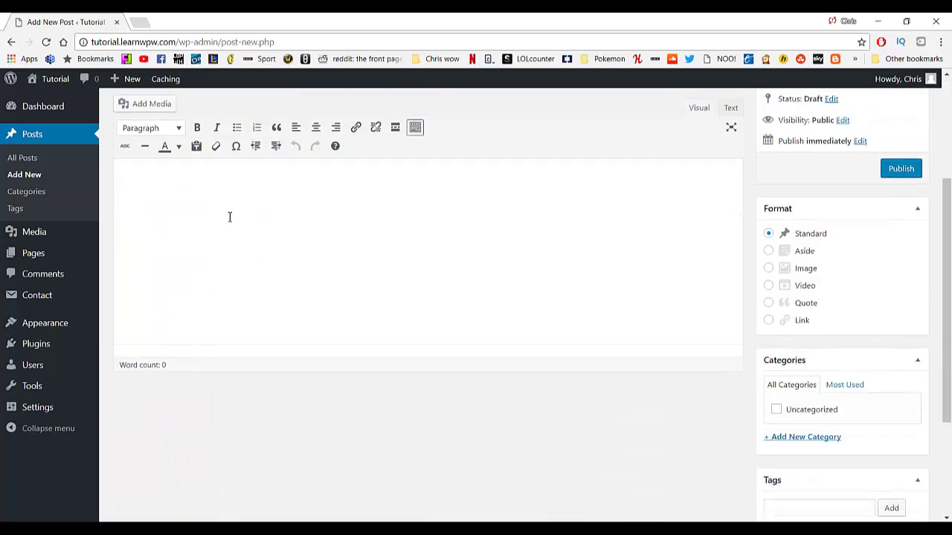
left_click(288, 283)
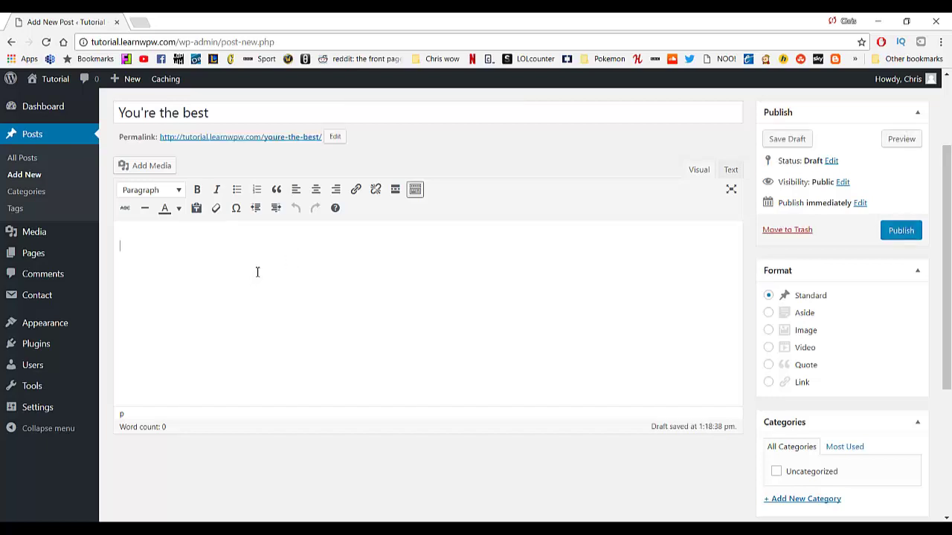
key("ctrl+v")
Place the cursor before the Section 1.10.32 heading and bring up Add Media.
scroll(308, 281, "up", 5)
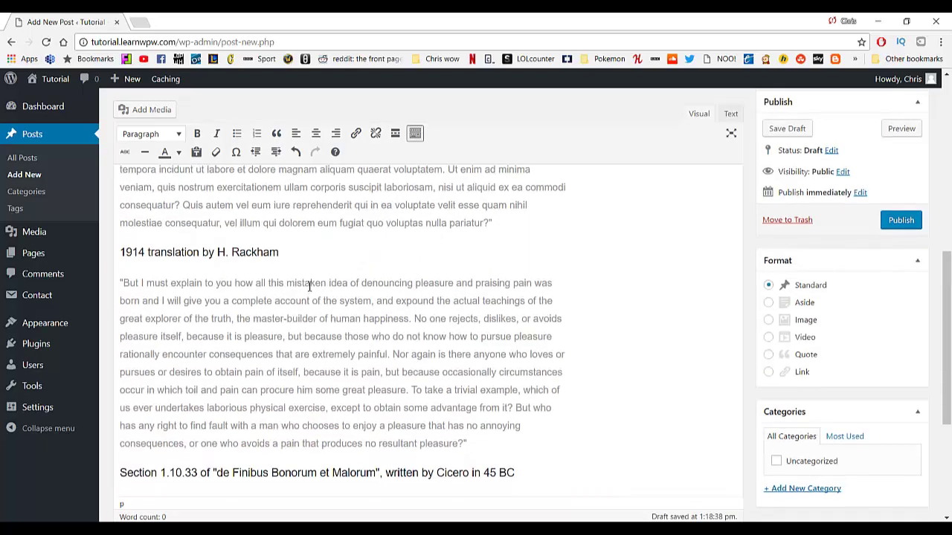
scroll(306, 280, "up", 4)
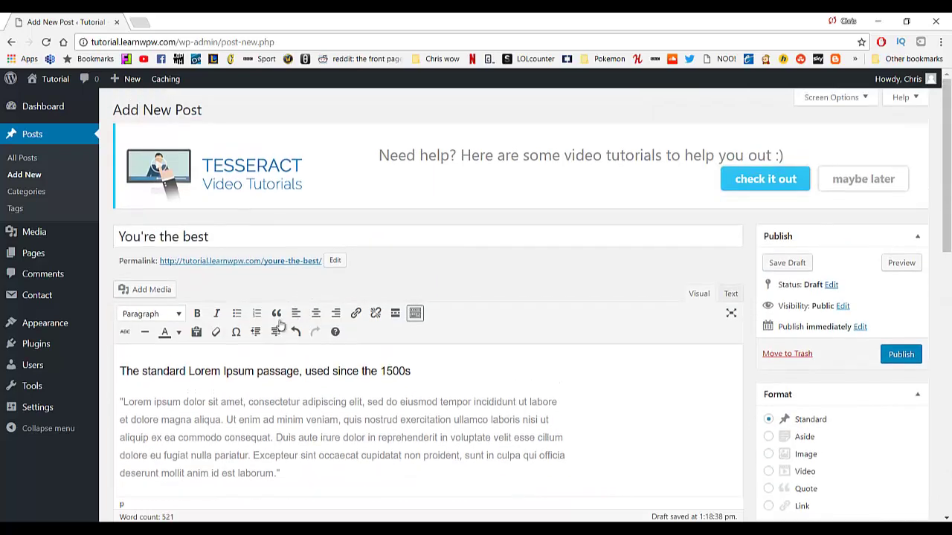
scroll(280, 320, "down", 3)
scroll(279, 291, "up", 3)
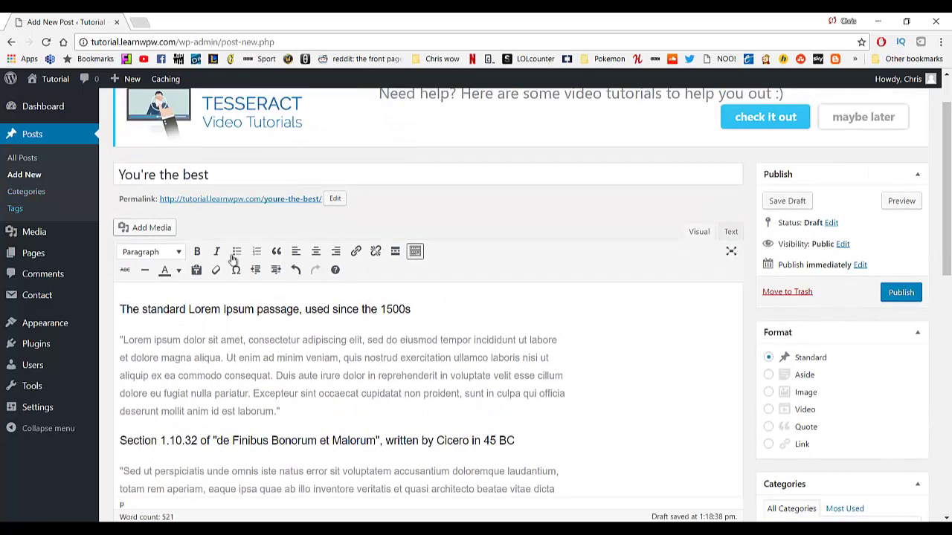
scroll(316, 380, "down", 3)
left_click_drag(286, 254, 119, 254)
left_click(135, 239)
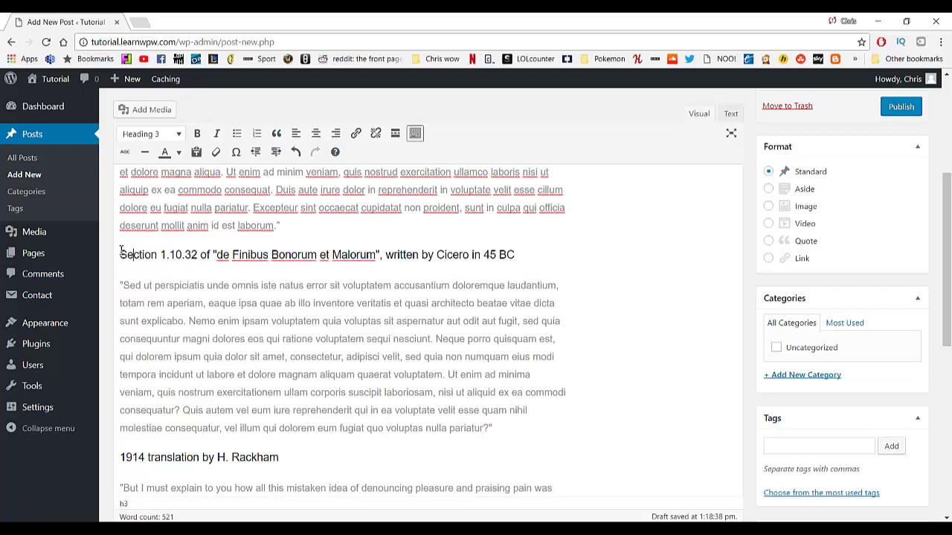
left_click(140, 110)
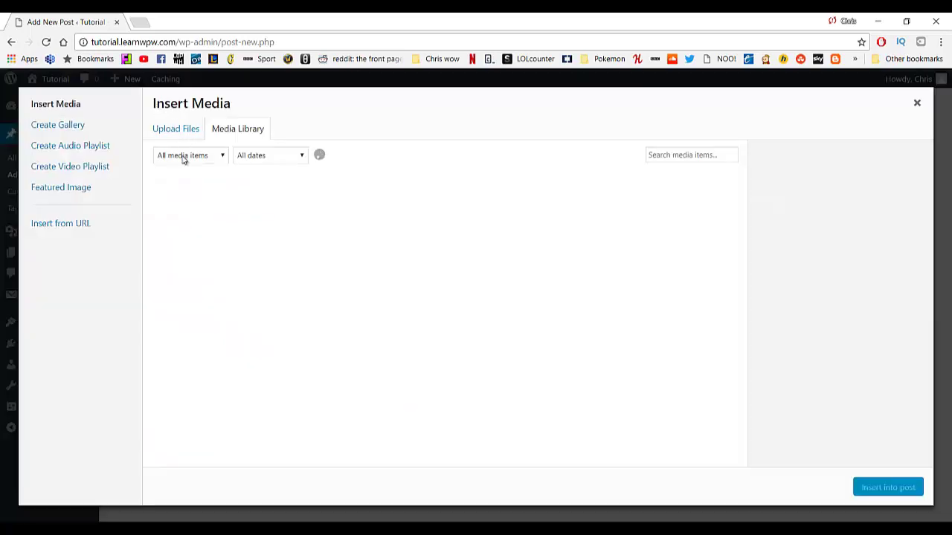
Insert business.jpg into the post at Full Size (1000 × 709).
left_click(212, 218)
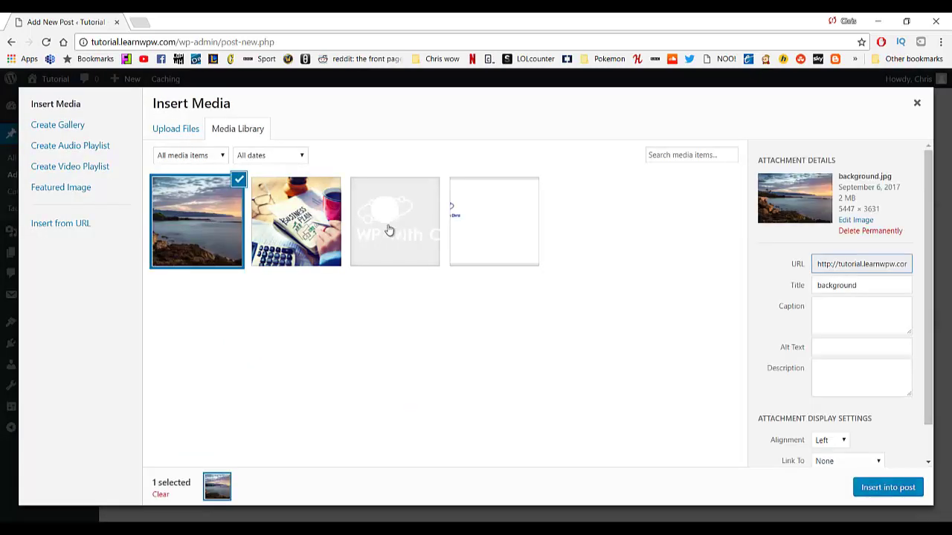
left_click(300, 217)
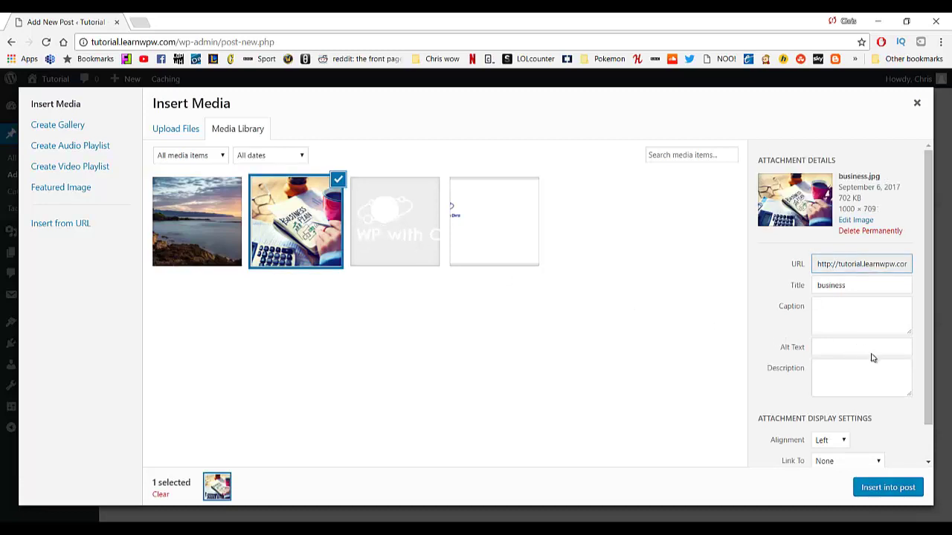
scroll(873, 358, "down", 1)
left_click(859, 443)
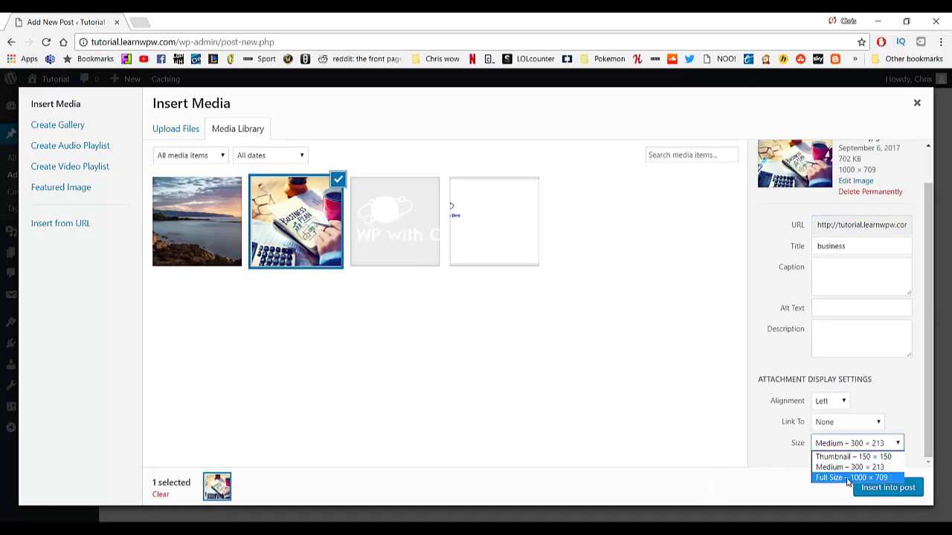
left_click(844, 478)
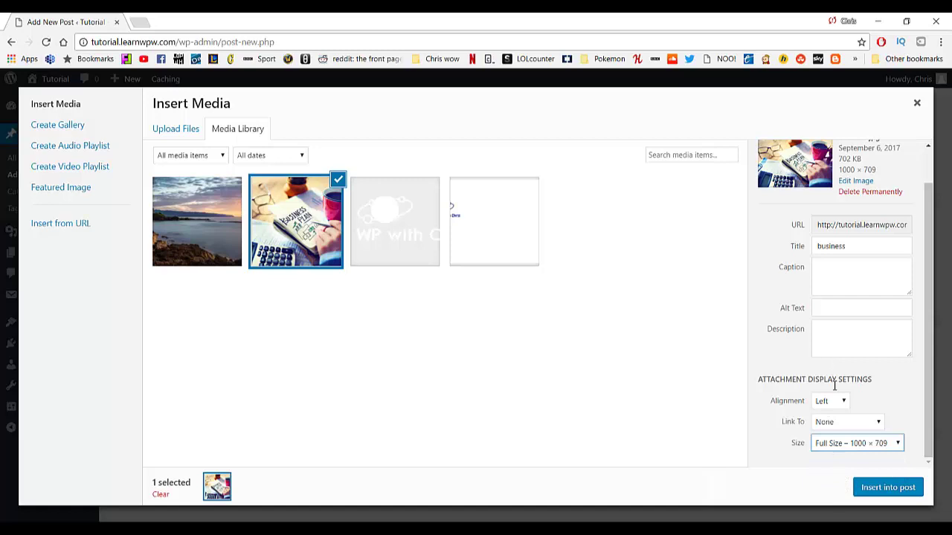
left_click(869, 487)
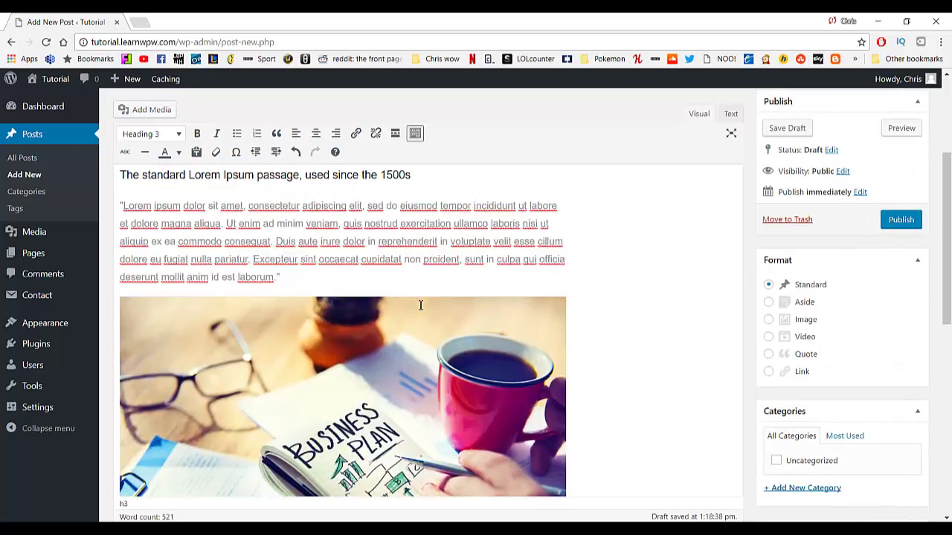
Publish the 'You're the best' post.
scroll(420, 305, "up", 4)
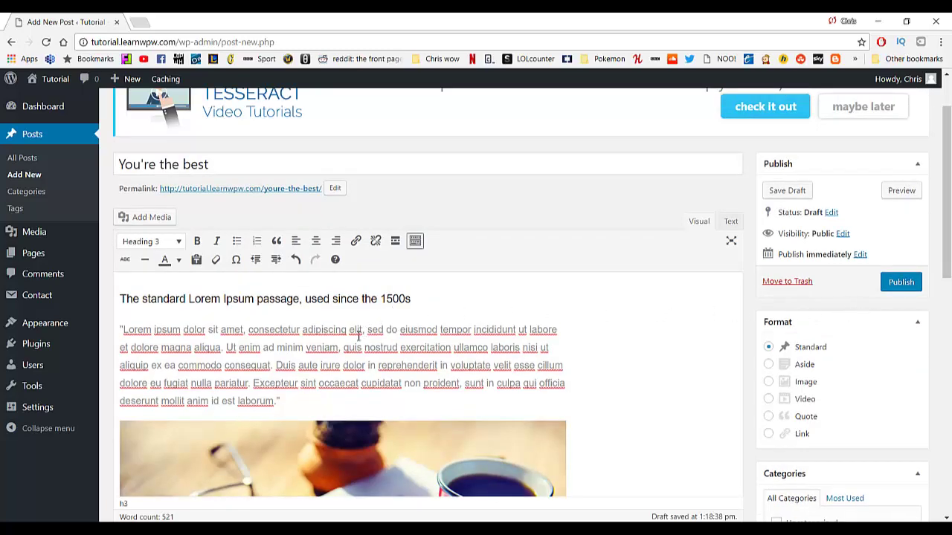
scroll(357, 335, "up", 1)
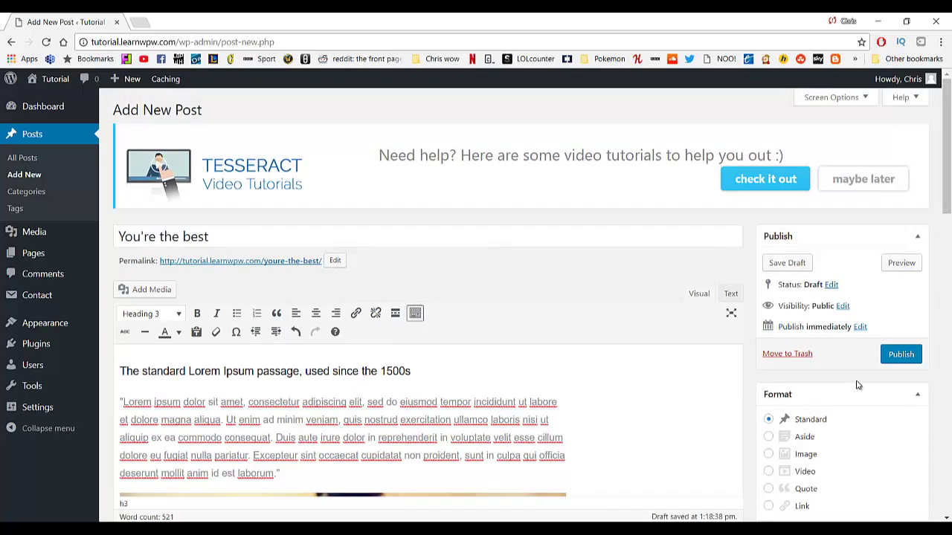
left_click(898, 357)
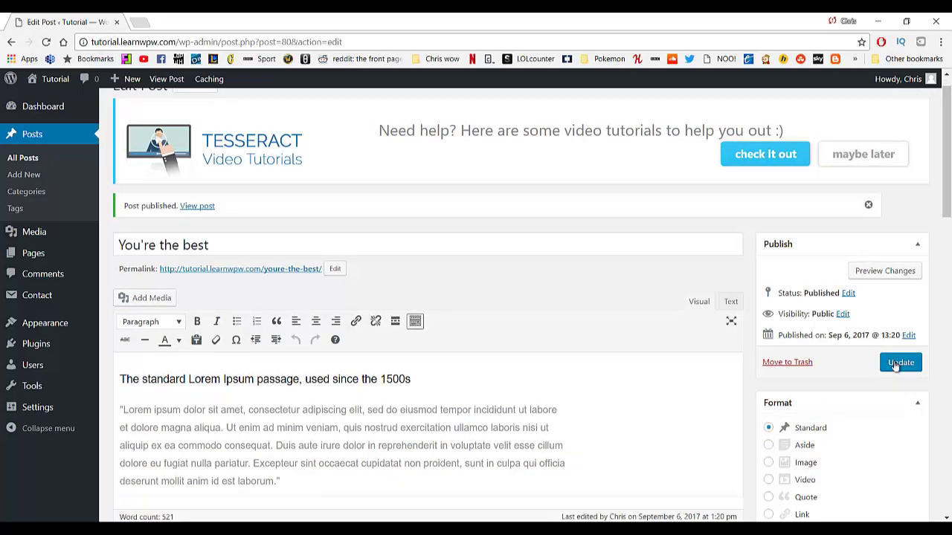
View the published post on the live site through its permalink.
left_click(272, 269)
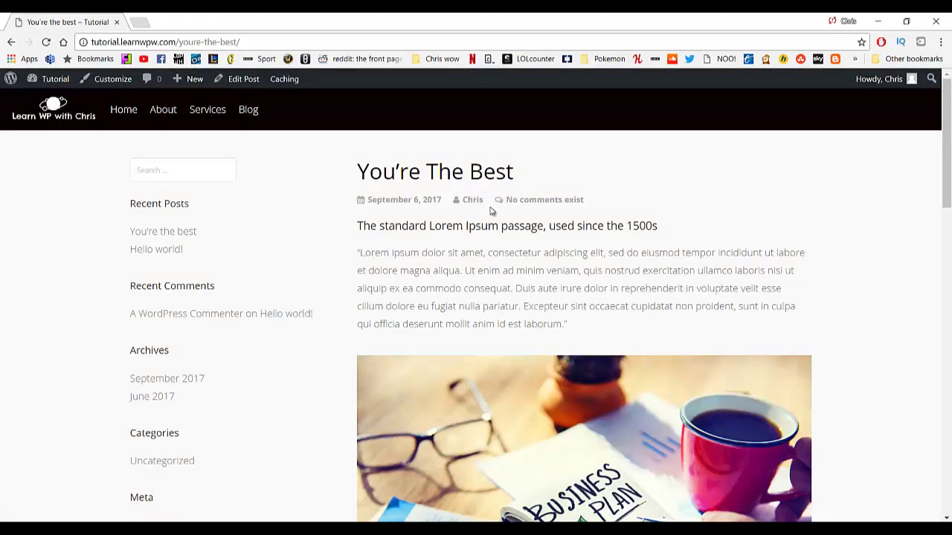
scroll(438, 253, "down", 20)
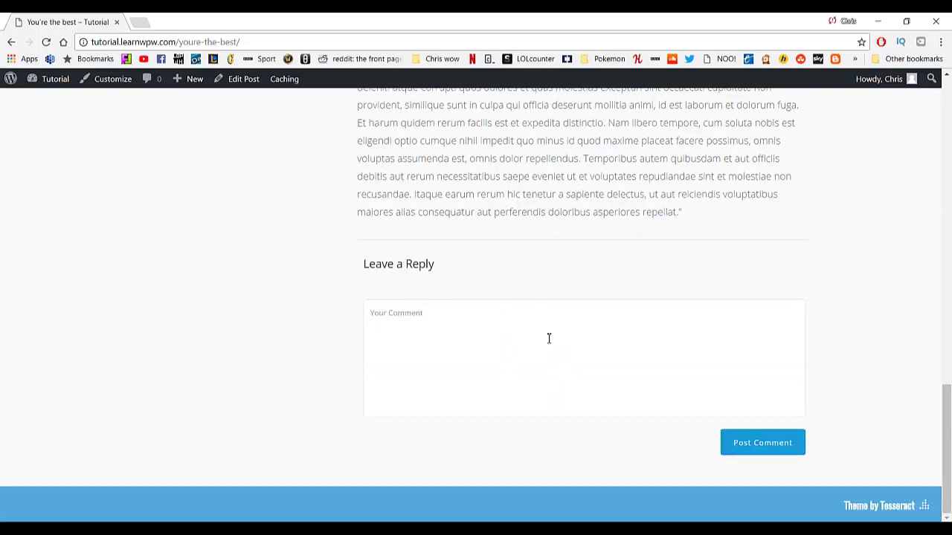
scroll(414, 278, "up", 20)
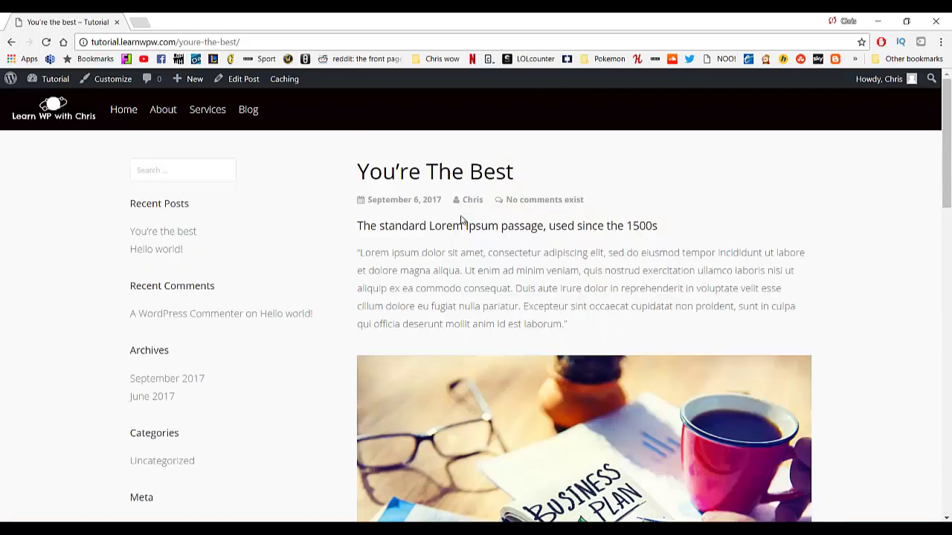
scroll(464, 235, "down", 5)
scroll(464, 235, "down", 8)
scroll(457, 270, "up", 20)
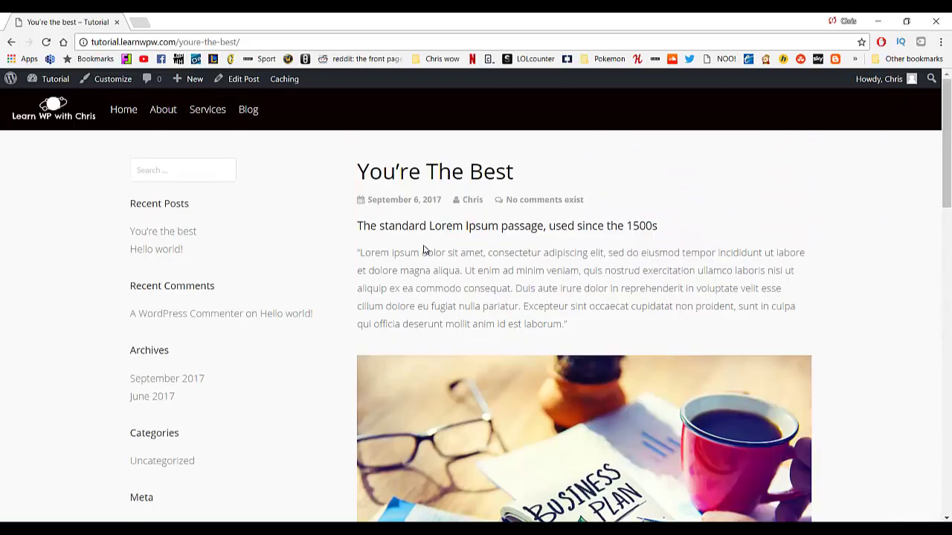
Reopen the post from the Blog listing via Read More and scroll through it.
left_click(253, 115)
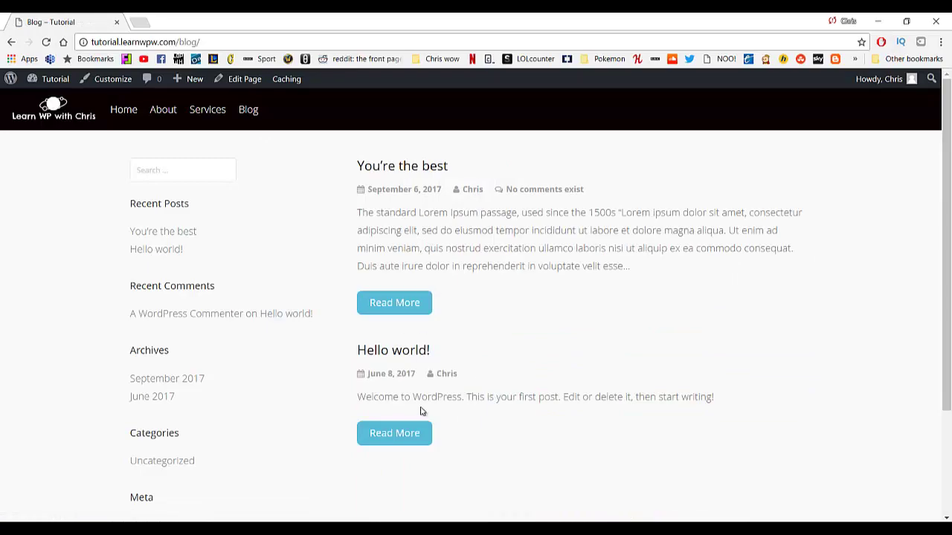
left_click(414, 315)
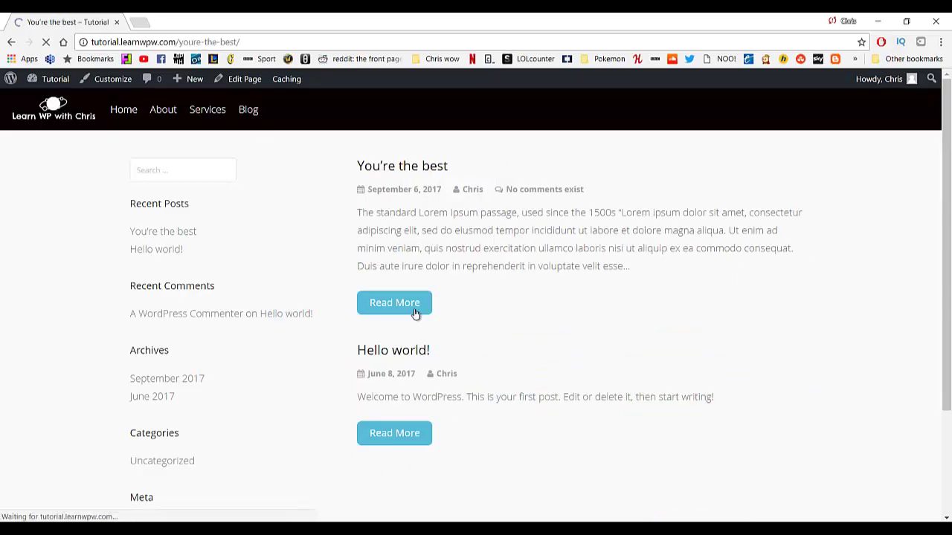
scroll(429, 285, "down", 12)
scroll(431, 300, "up", 12)
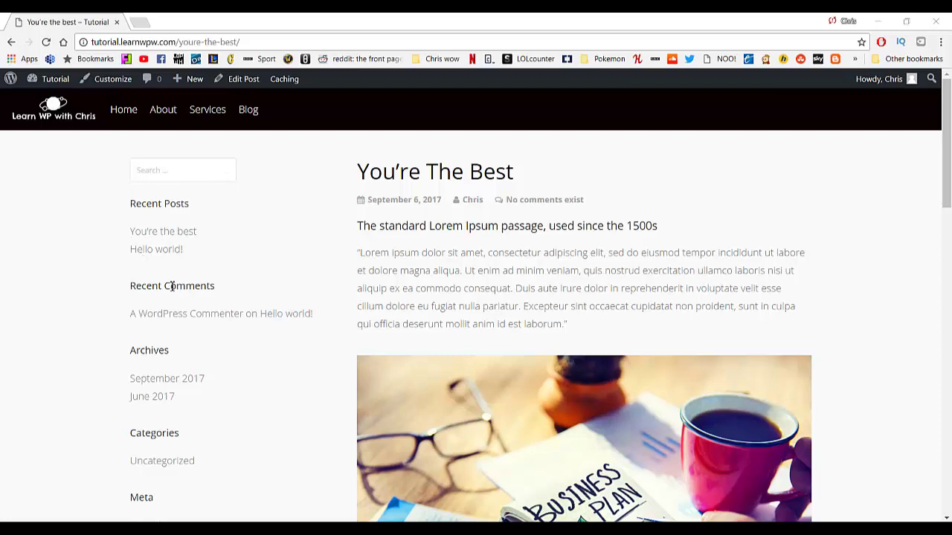
scroll(215, 351, "down", 2)
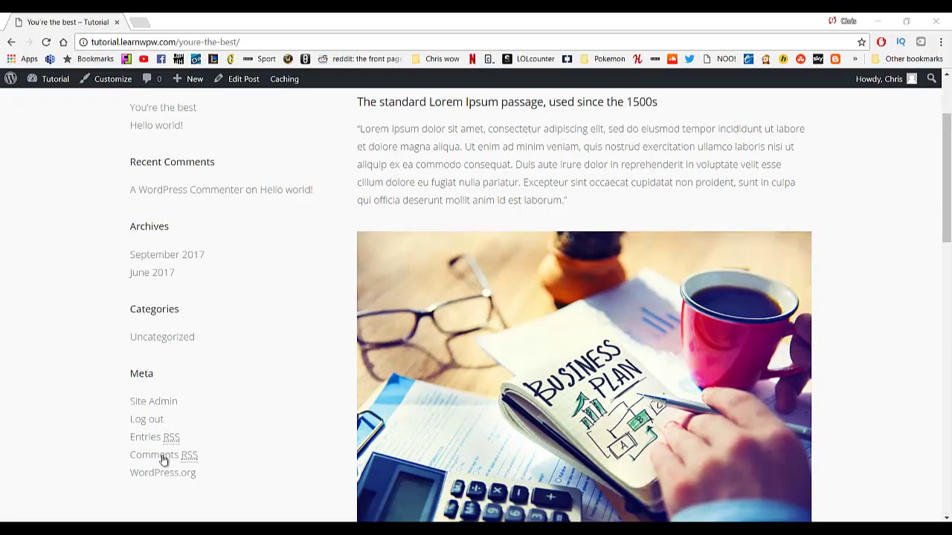
scroll(167, 365, "up", 1)
scroll(168, 365, "up", 2)
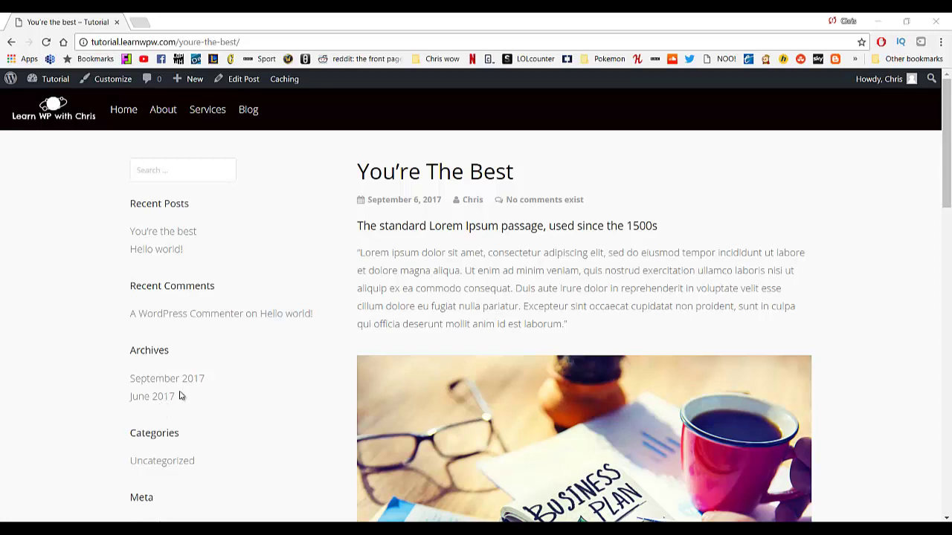
Delete the Meta widget from the Primary Sidebar under Appearance > Widgets.
mouse_move(55, 79)
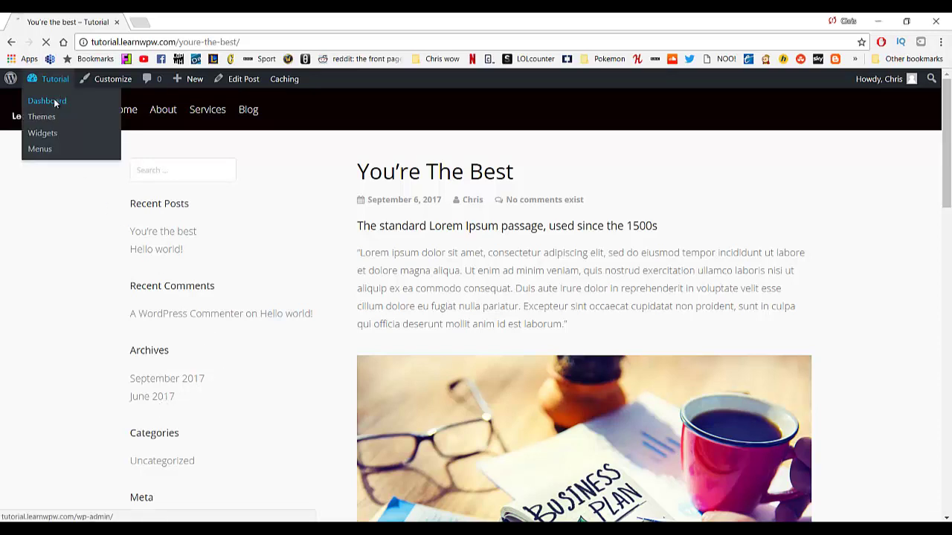
left_click(57, 101)
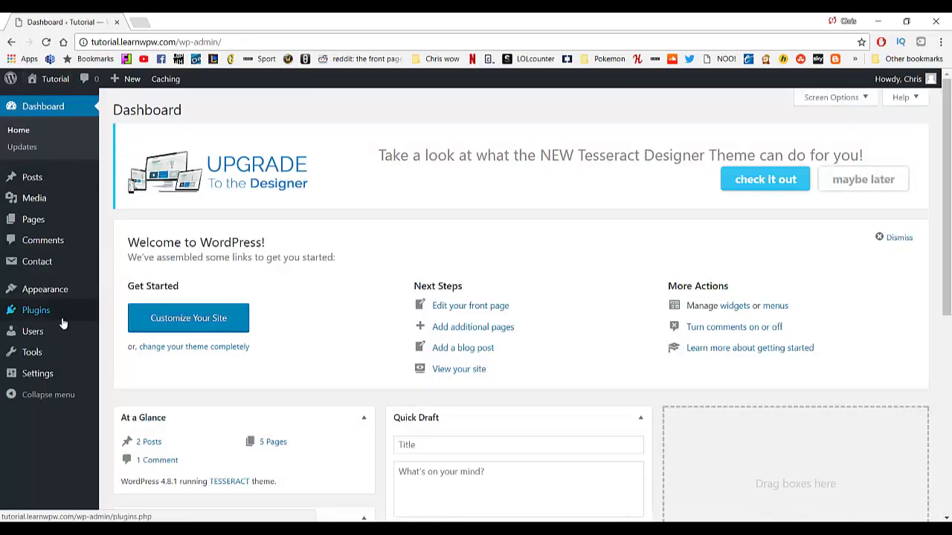
mouse_move(56, 289)
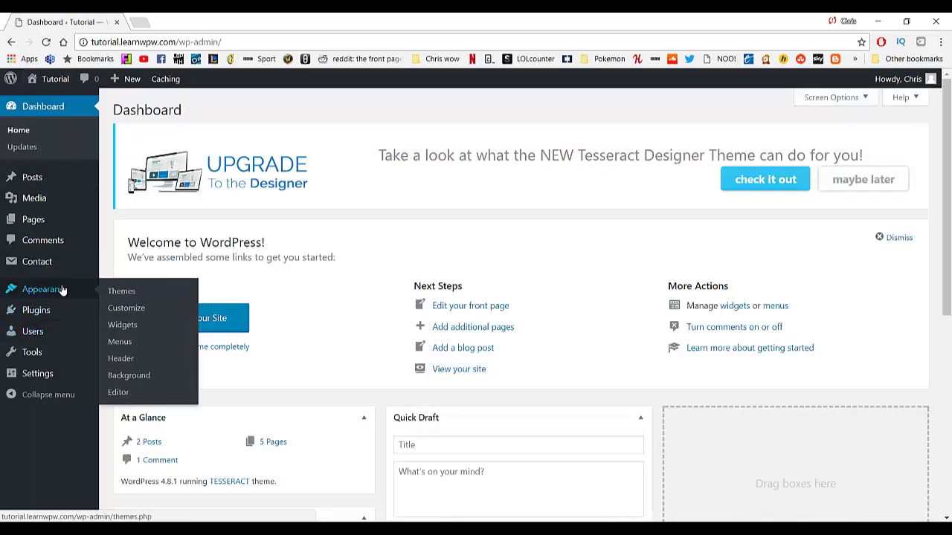
left_click(113, 324)
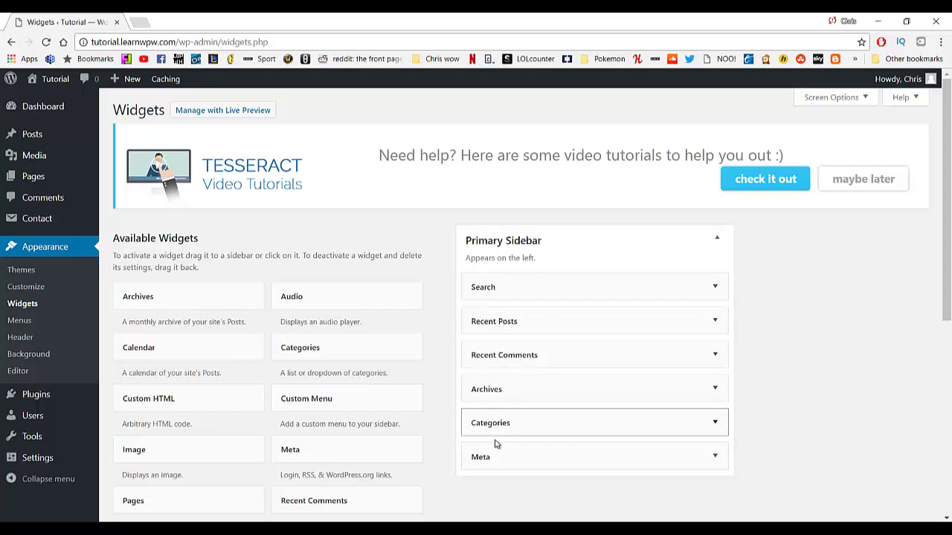
scroll(351, 296, "down", 1)
scroll(446, 305, "down", 1)
scroll(565, 324, "up", 2)
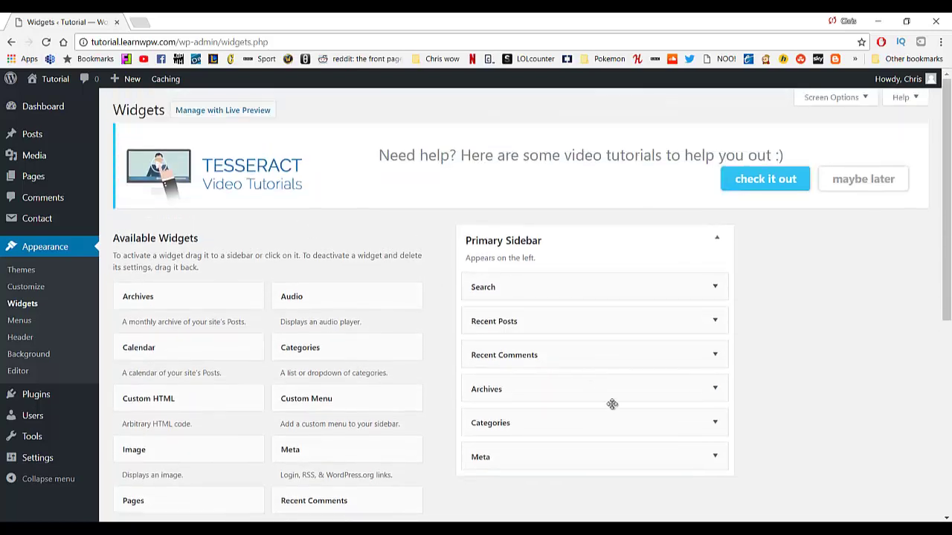
left_click(708, 466)
scroll(640, 453, "down", 2)
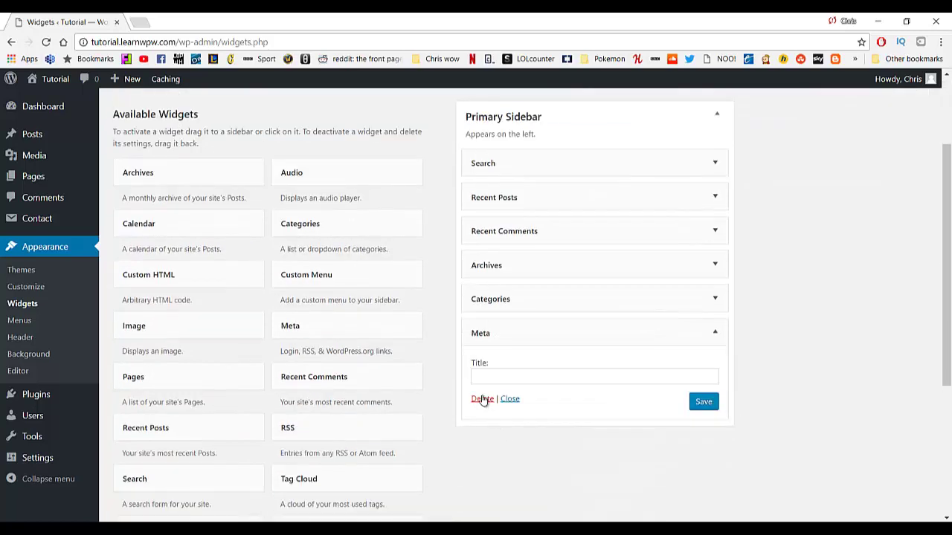
left_click(481, 400)
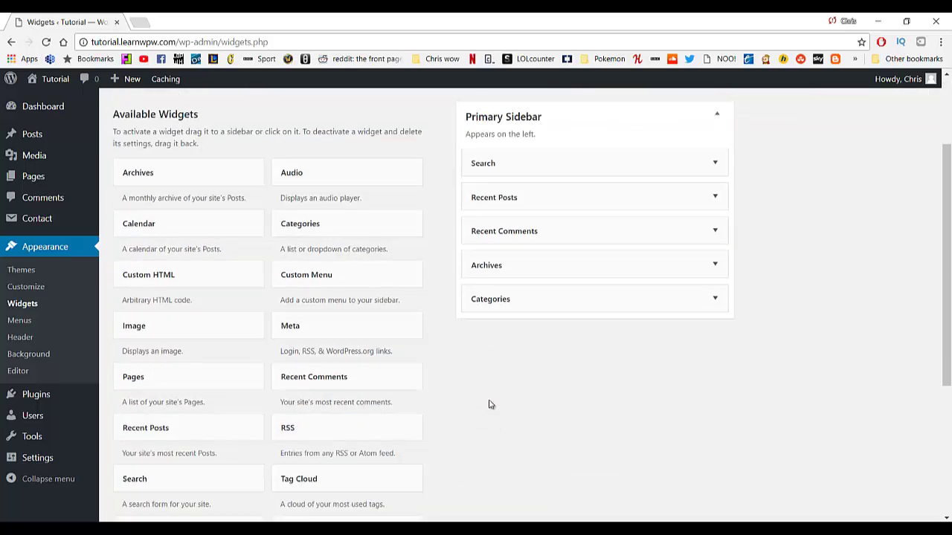
scroll(464, 341, "up", 2)
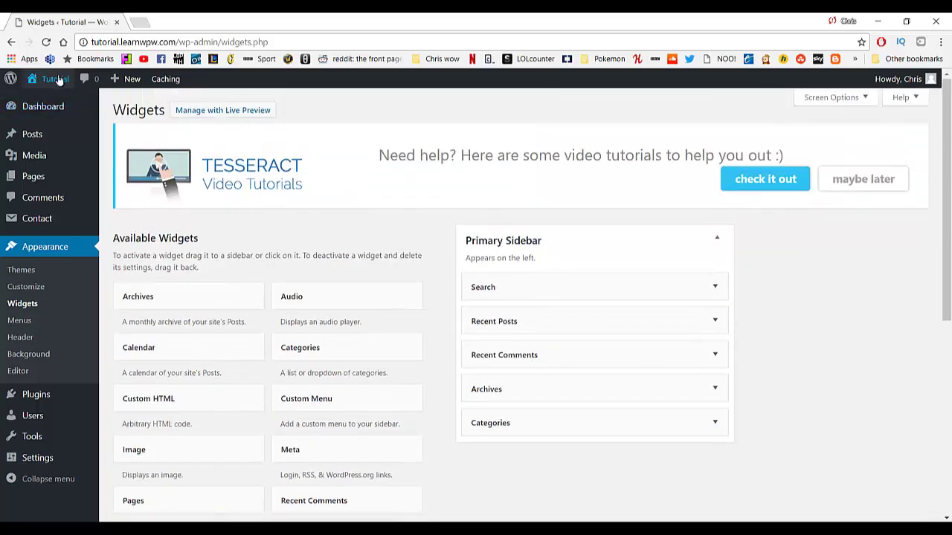
Check the live Blog page in a new tab to confirm Meta is gone.
middle_click(128, 79)
left_click(189, 23)
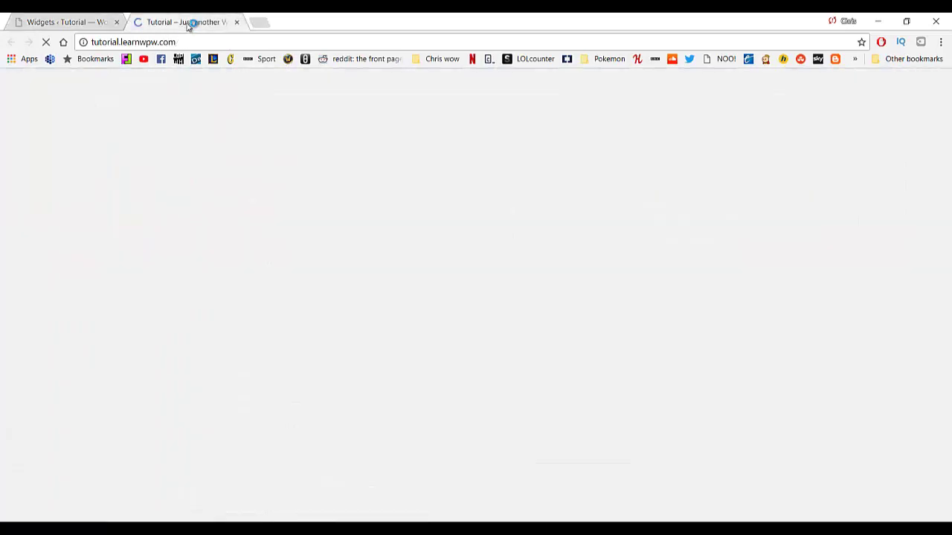
left_click(247, 111)
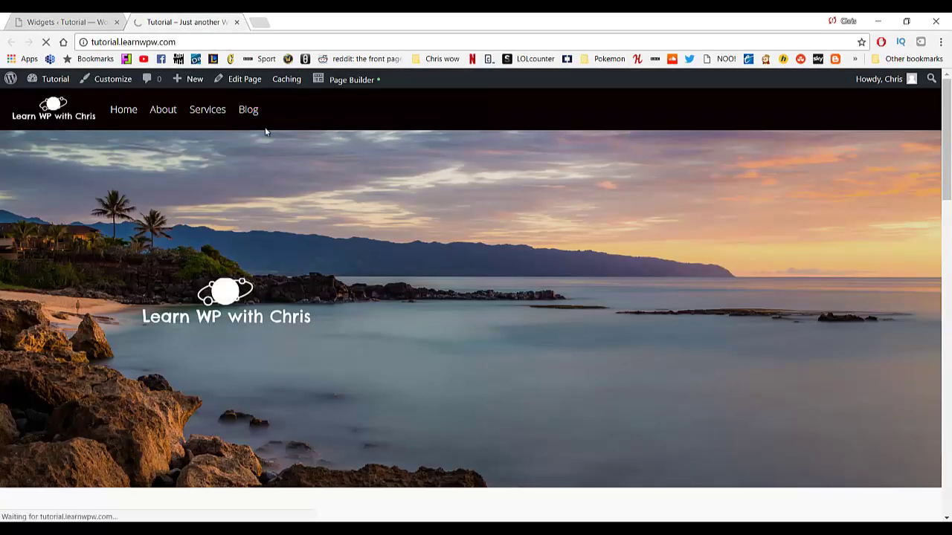
scroll(242, 379, "down", 2)
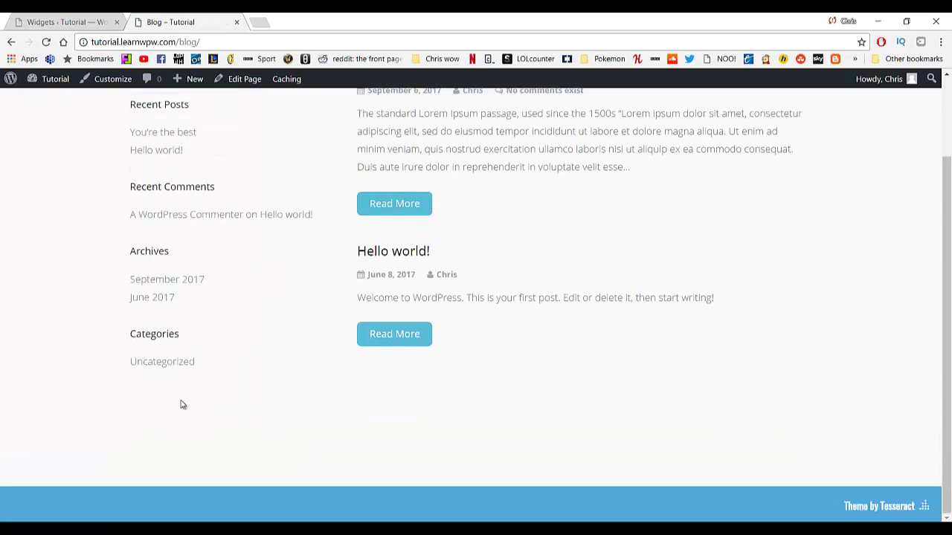
scroll(151, 442, "up", 2)
left_click(64, 22)
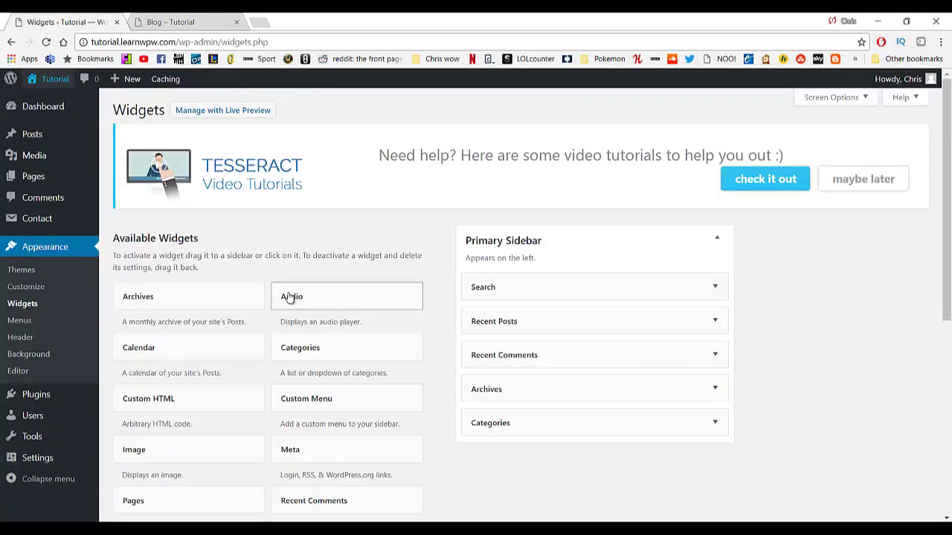
Drag a Text widget into the Primary Sidebar below Search.
scroll(292, 298, "down", 2)
scroll(304, 294, "down", 3)
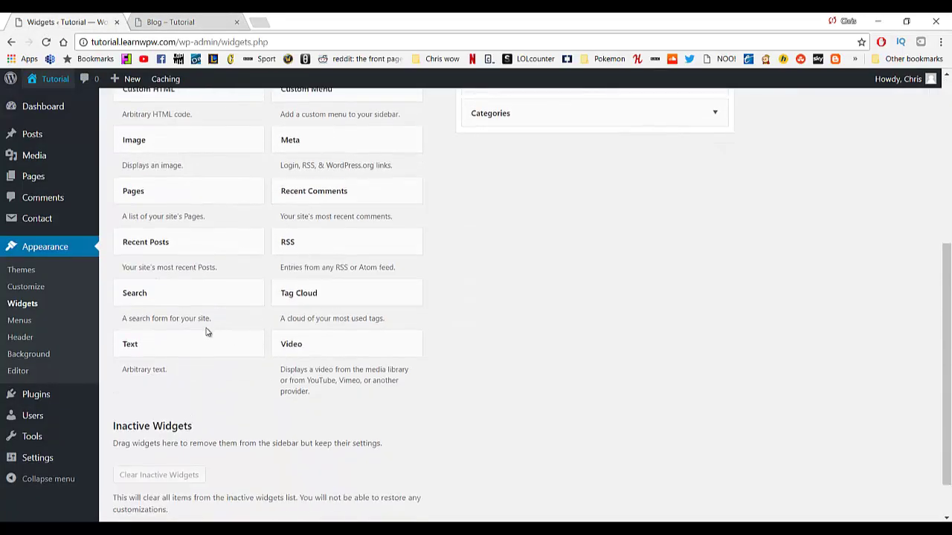
scroll(396, 318, "up", 2)
left_click_drag(149, 469, 507, 263)
scroll(498, 312, "up", 2)
left_click(513, 301)
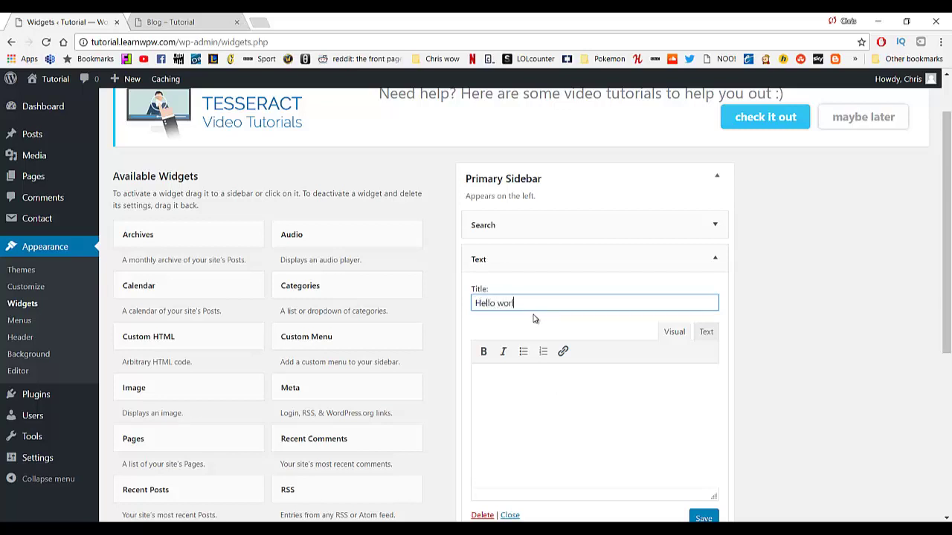
Title the widget 'Hello world' with body 'Good luck on your website' and save it.
type("d")
key("Tab")
key("Tab")
key("Tab")
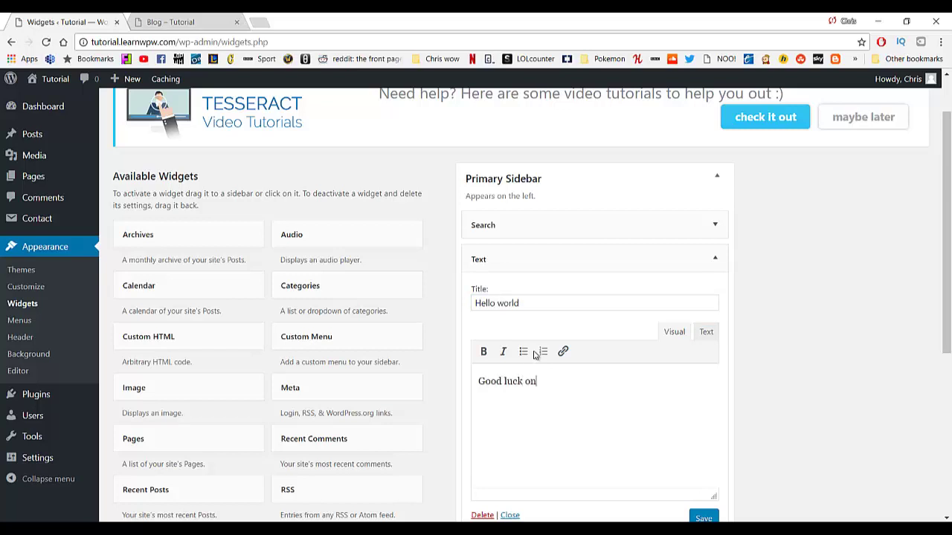
type("Good luck on your website")
scroll(595, 379, "down", 2)
left_click(697, 394)
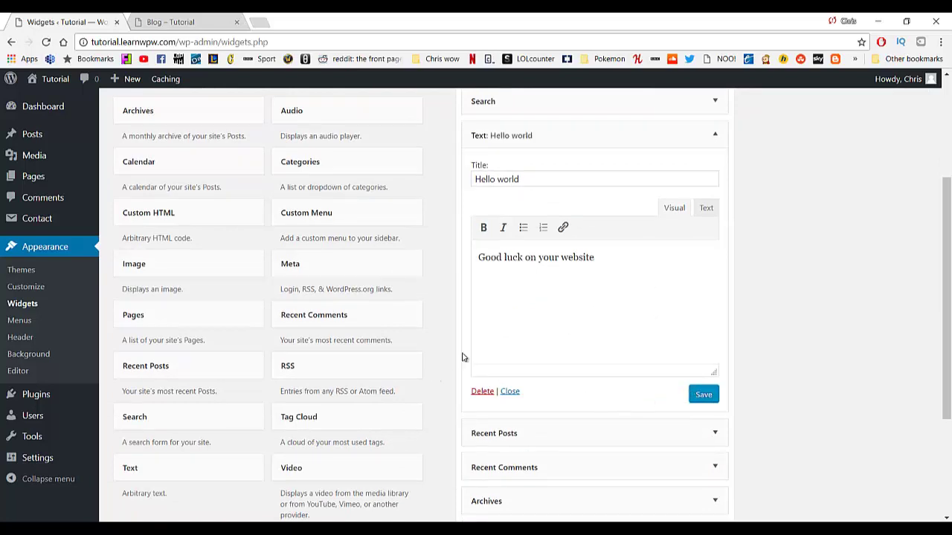
left_click(699, 396)
left_click(54, 395)
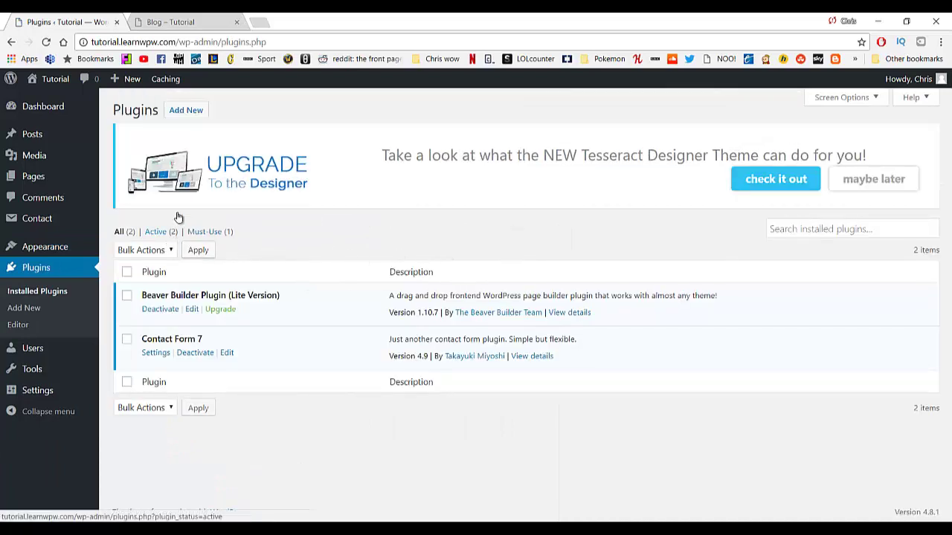
Search new plugins for 'black studio', then install and activate Black Studio TinyMCE Widget.
left_click(200, 115)
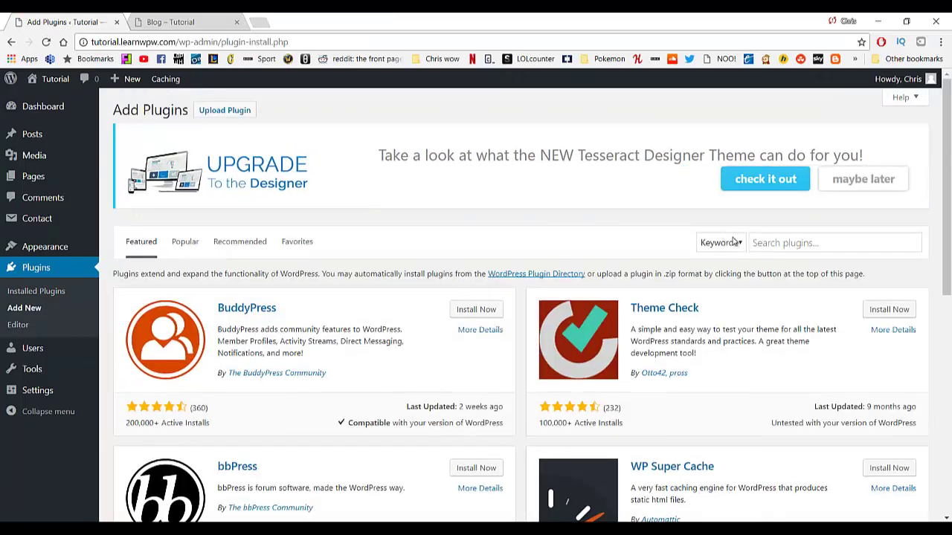
left_click(766, 243)
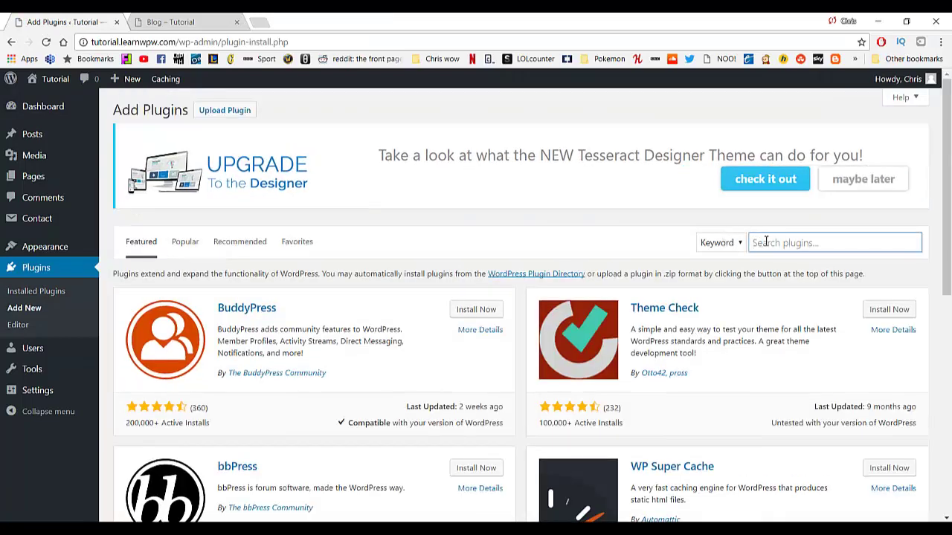
type("black studio")
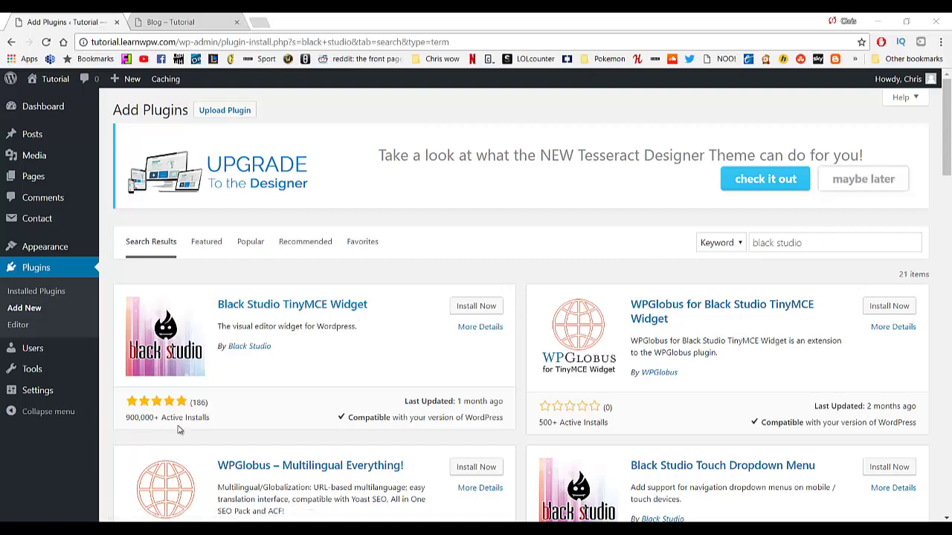
left_click(476, 306)
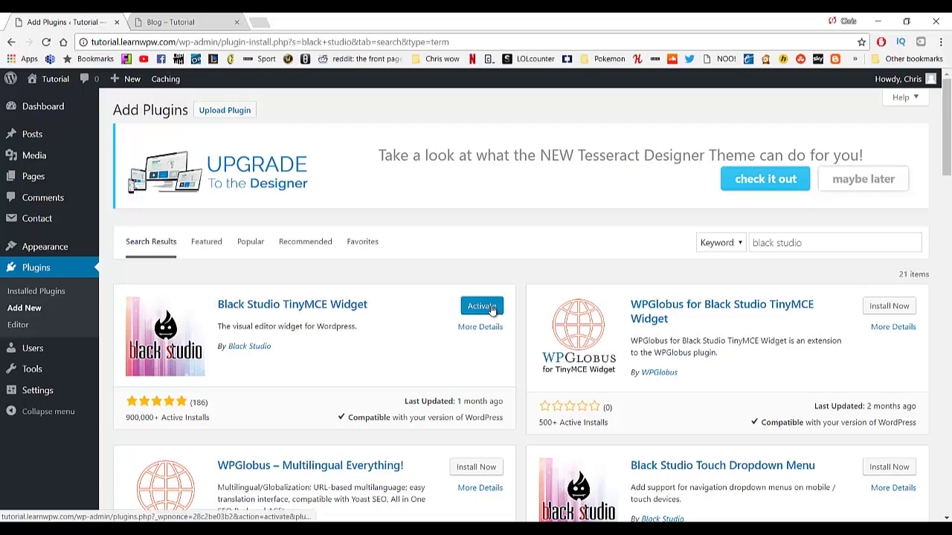
left_click(490, 309)
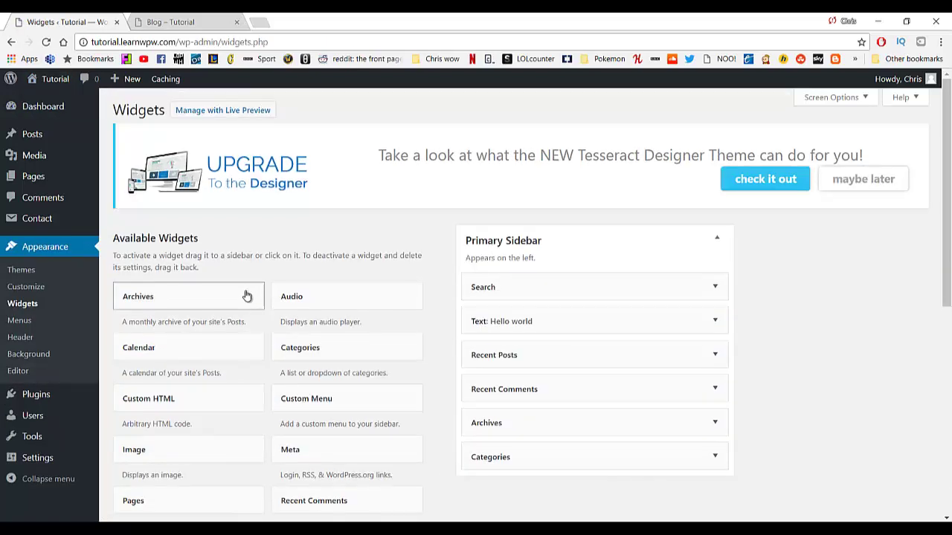
Dismiss the TinyMCE notice, add a Visual Editor widget under Search, and bring up its media library.
scroll(245, 297, "down", 3)
scroll(245, 300, "down", 1)
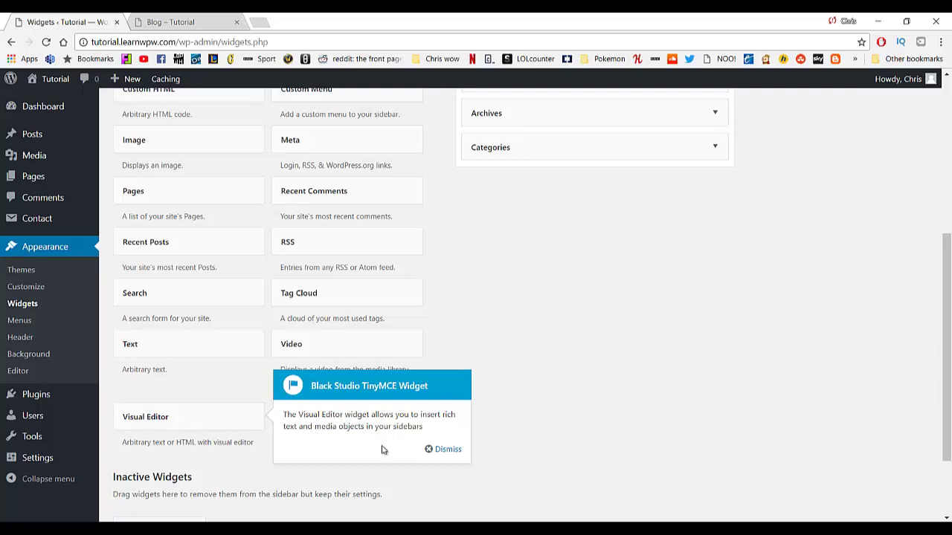
left_click(448, 450)
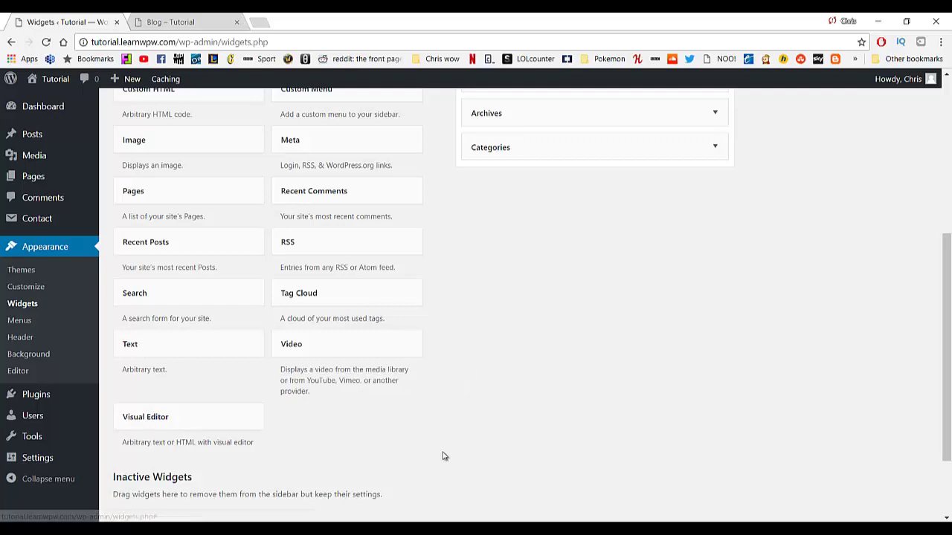
left_click_drag(180, 419, 541, 255)
scroll(565, 387, "up", 3)
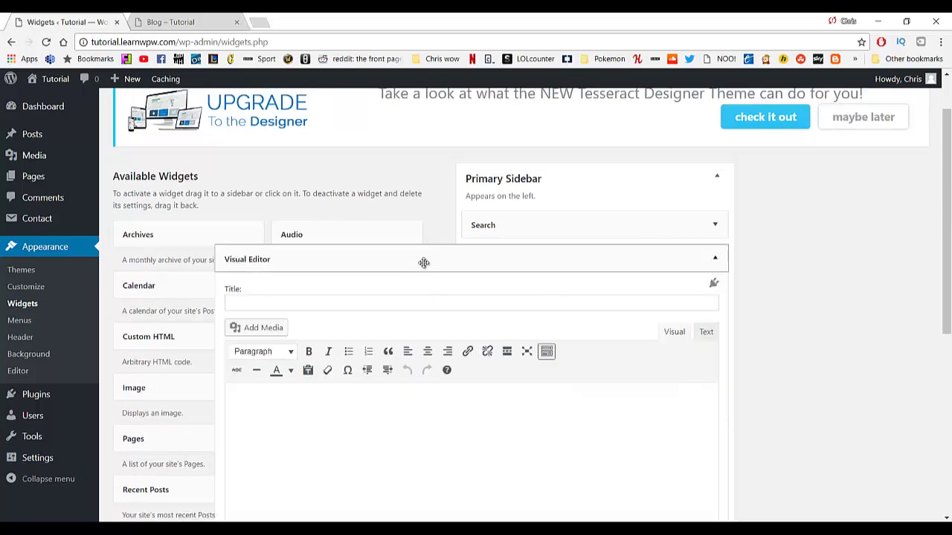
scroll(416, 285, "down", 1)
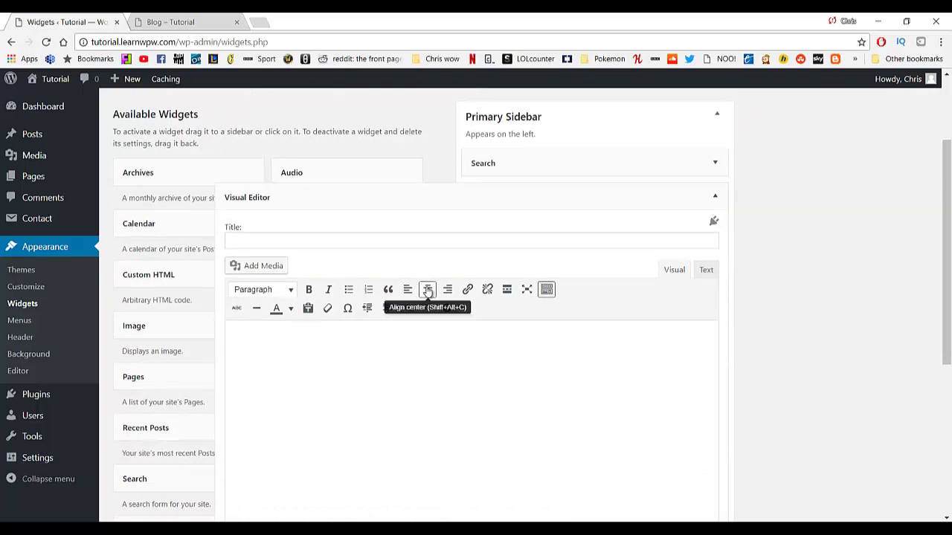
left_click(248, 269)
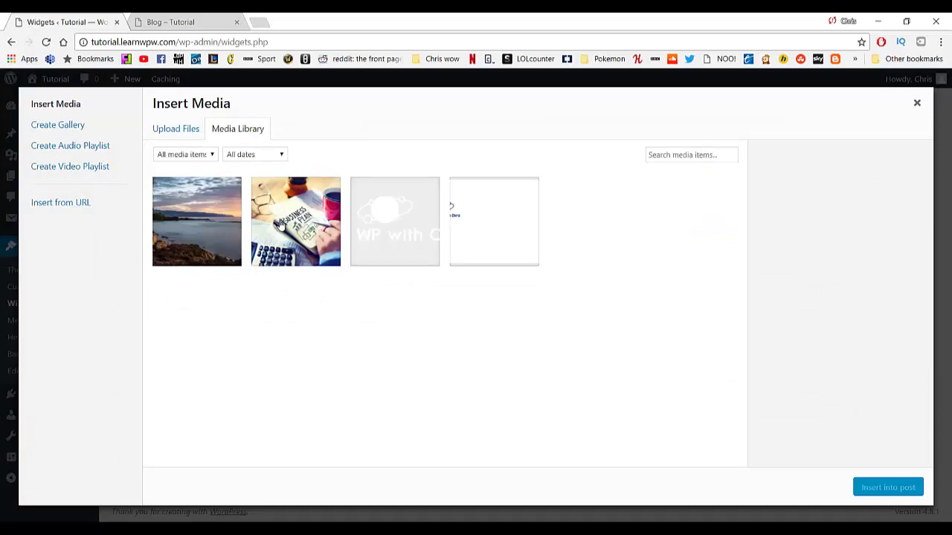
Insert the business image unlinked at Medium 300 × 213 and title the widget 'Advertisment'.
left_click(279, 224)
scroll(836, 415, "down", 1)
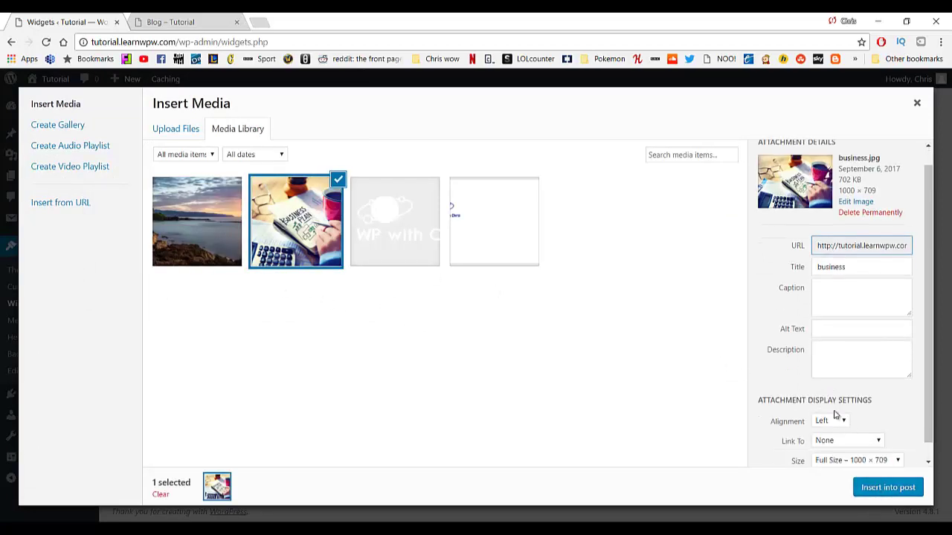
scroll(835, 415, "down", 1)
left_click(846, 424)
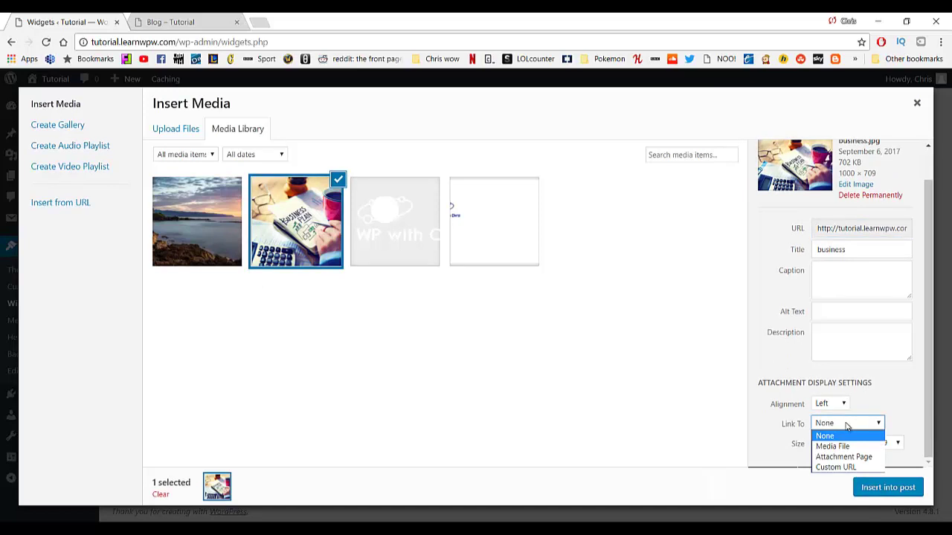
left_click(846, 426)
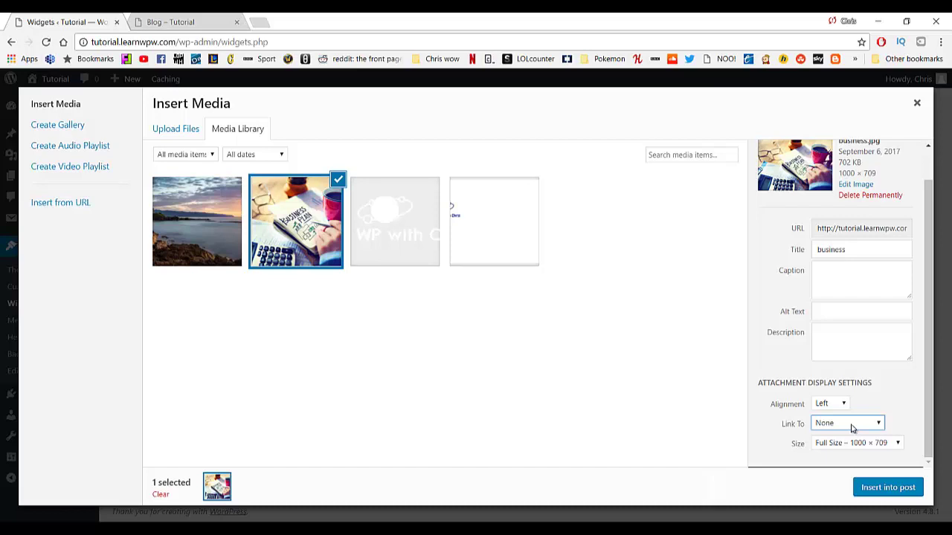
left_click_drag(862, 253, 766, 268)
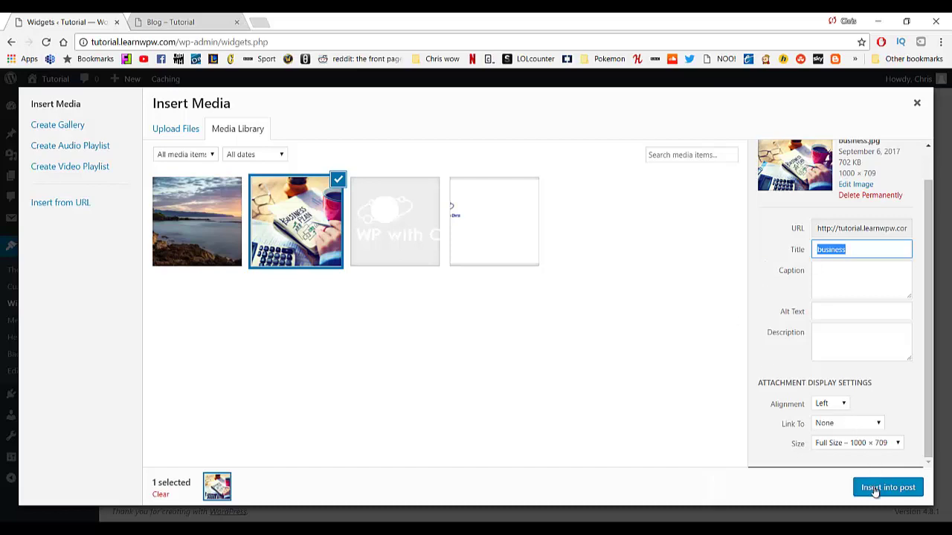
left_click(878, 444)
left_click(867, 466)
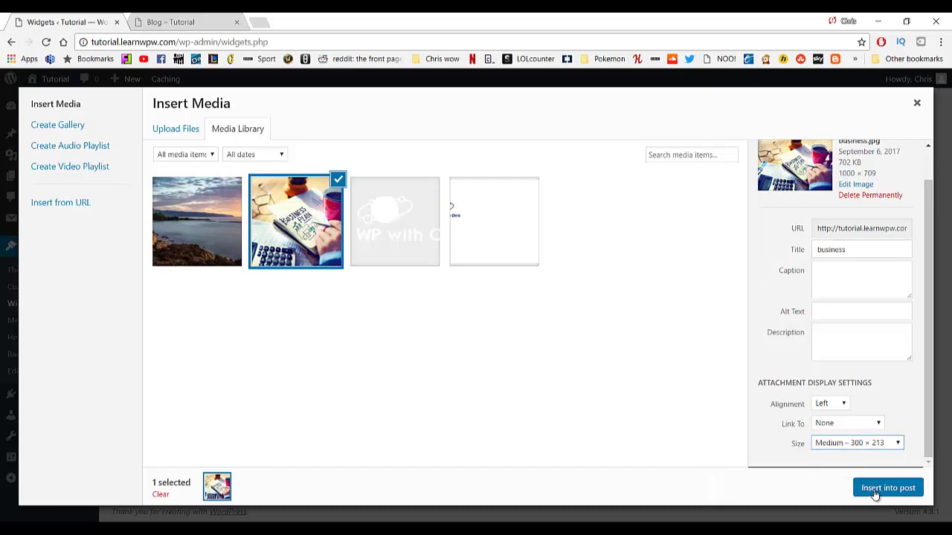
left_click(876, 494)
left_click(286, 244)
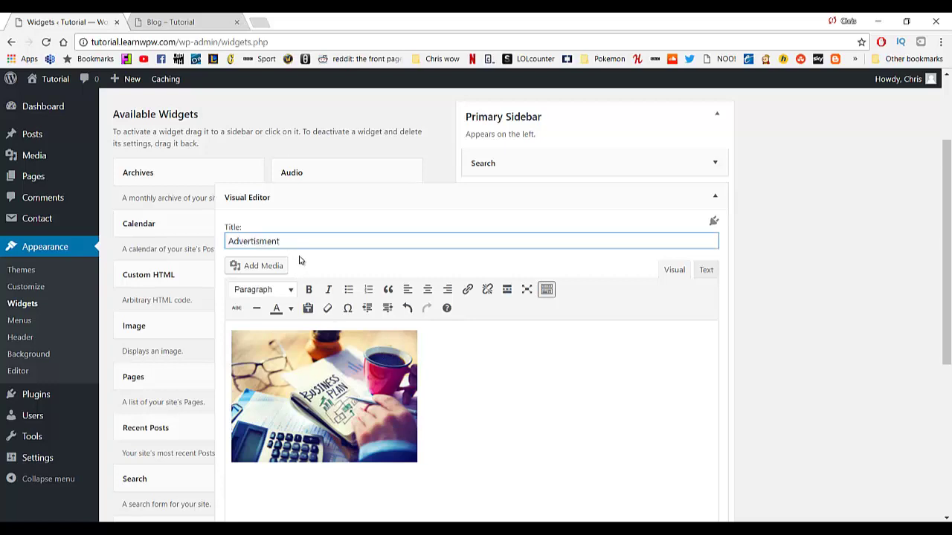
Save the Advertisment widget and reload the Blog – Tutorial tab to see it.
scroll(446, 338, "down", 3)
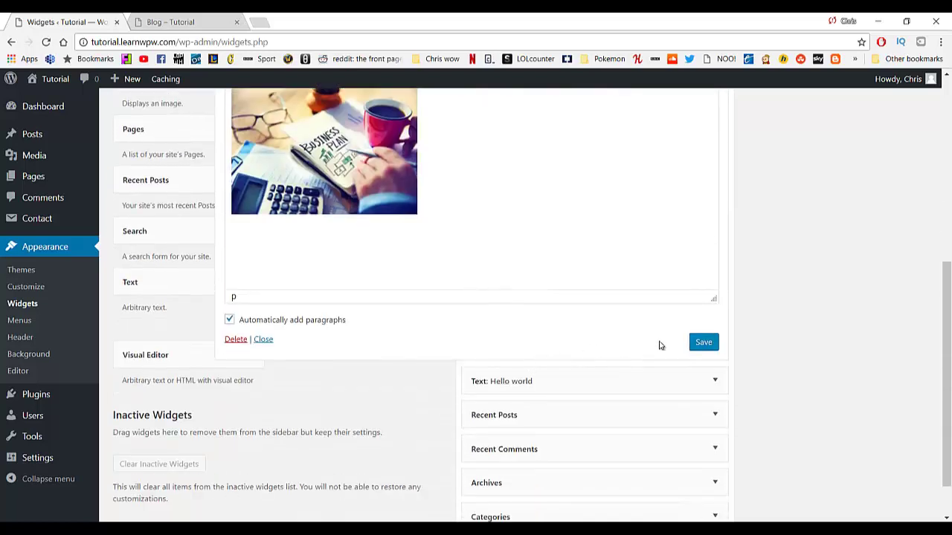
left_click(702, 343)
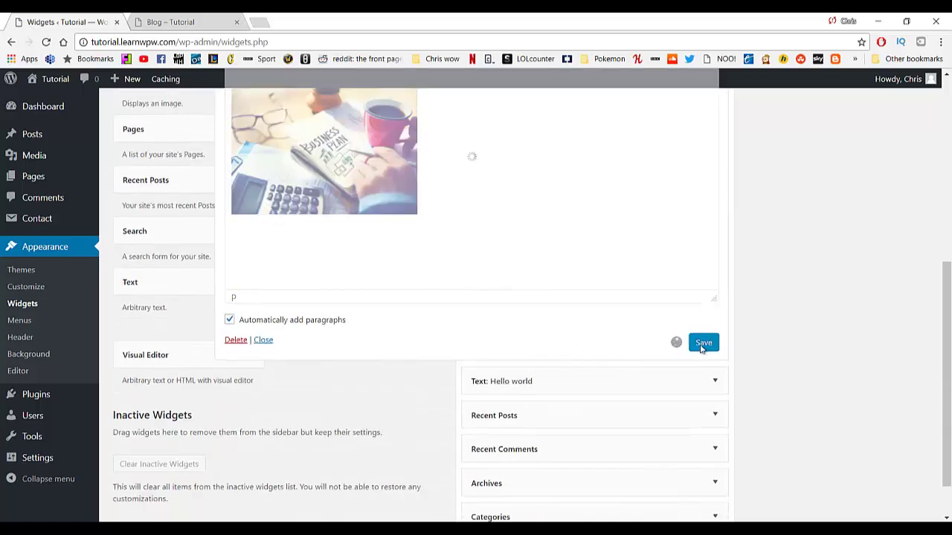
scroll(595, 297, "up", 3)
scroll(663, 248, "up", 2)
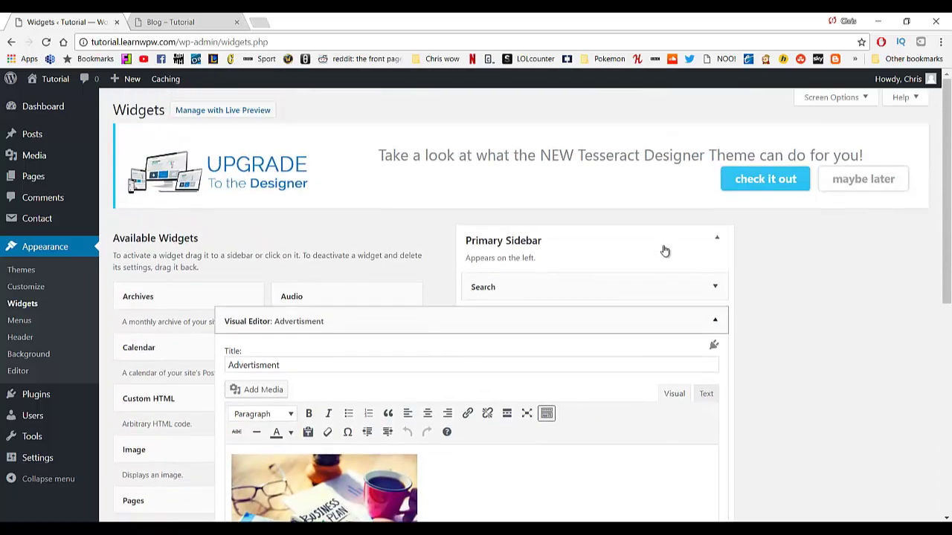
scroll(661, 255, "down", 6)
scroll(195, 255, "up", 3)
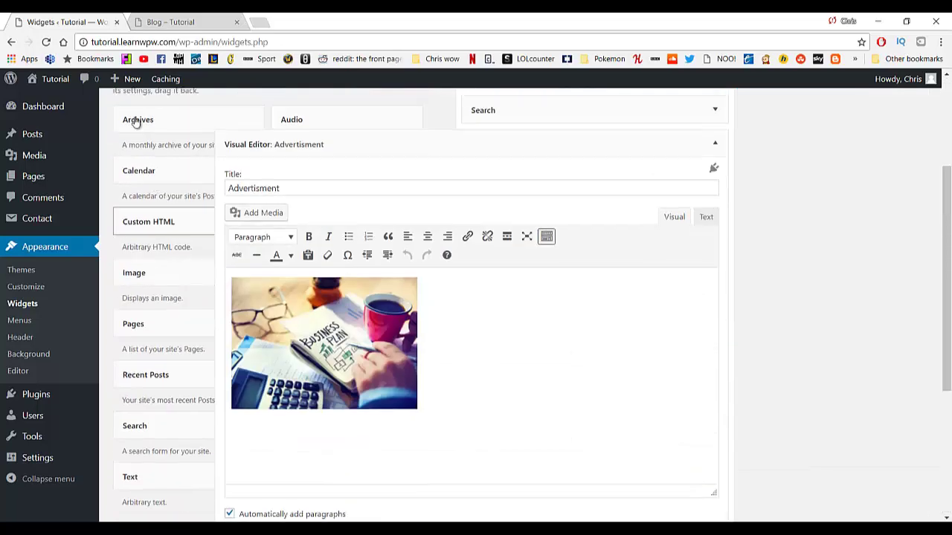
left_click(182, 22)
left_click(48, 42)
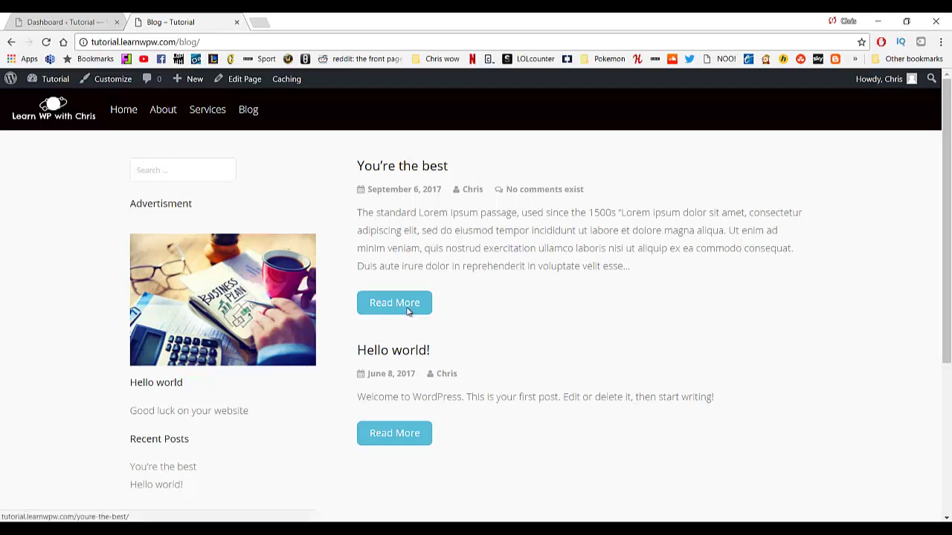
Comment 'What a great post' on the You're the best post, then open it in Edit Post.
left_click(408, 311)
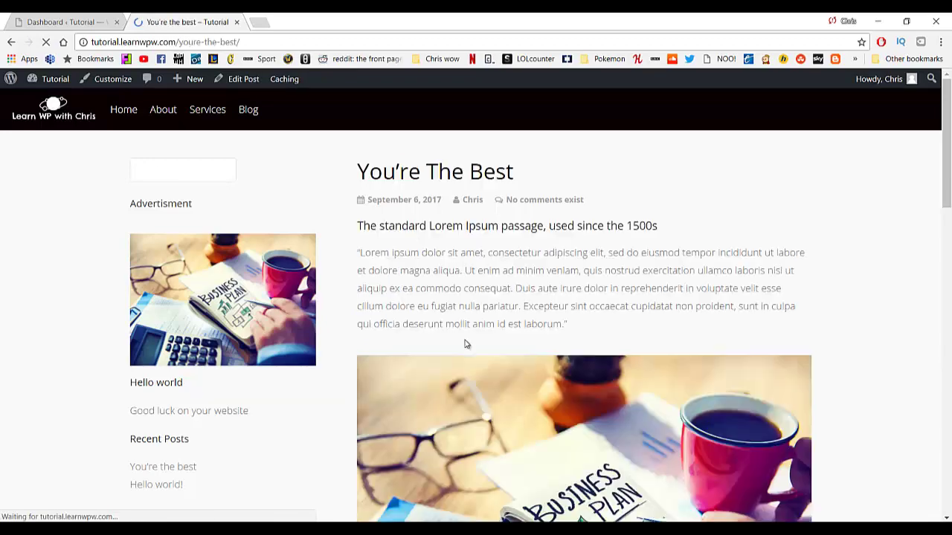
scroll(463, 357, "down", 5)
scroll(462, 380, "down", 10)
left_click(490, 343)
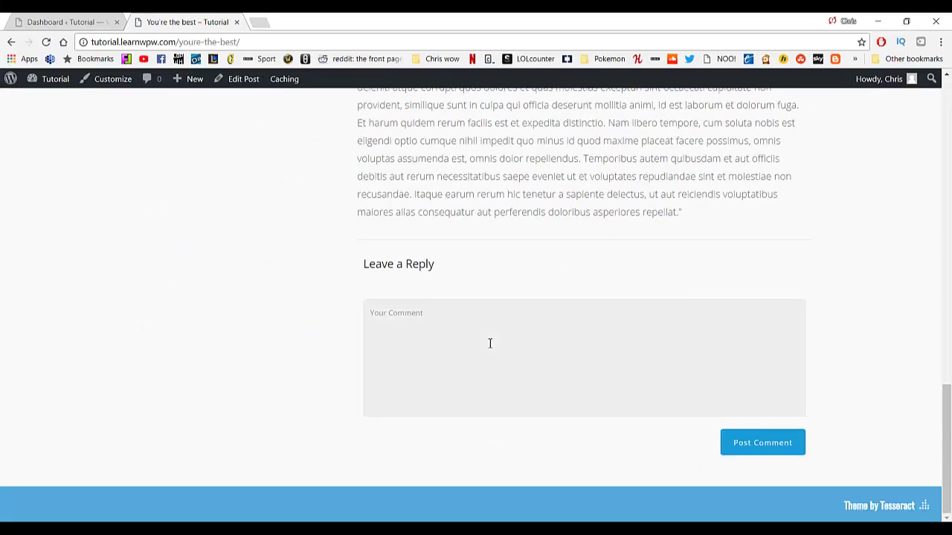
type("What a great post")
left_click(738, 443)
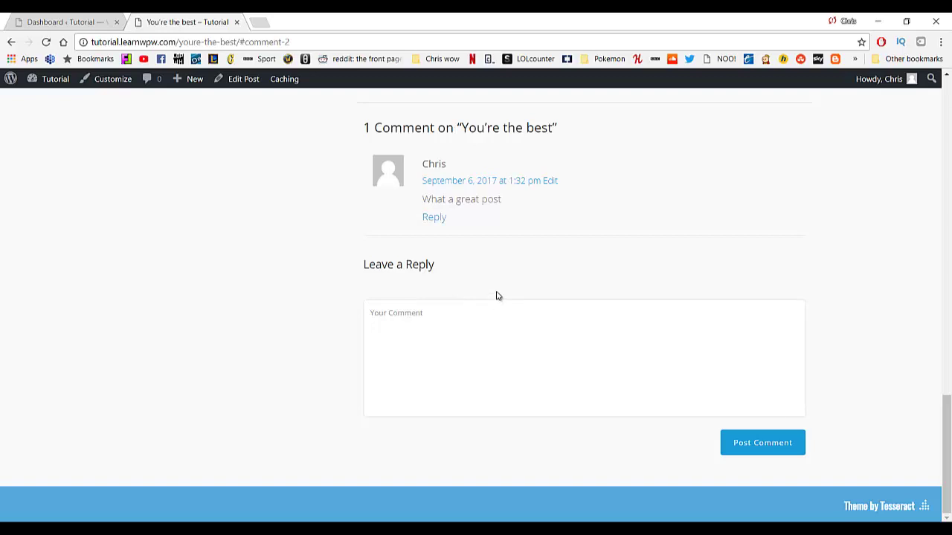
scroll(427, 320, "up", 15)
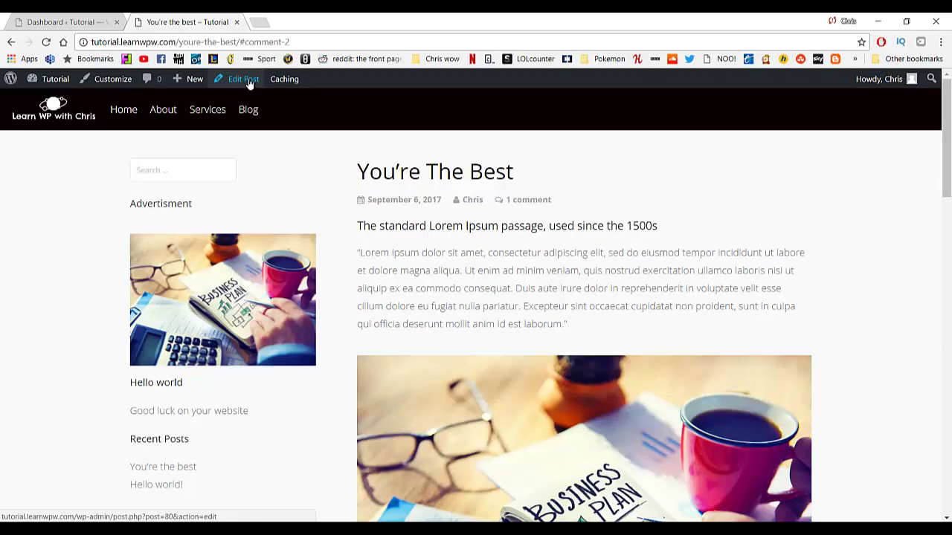
left_click(247, 79)
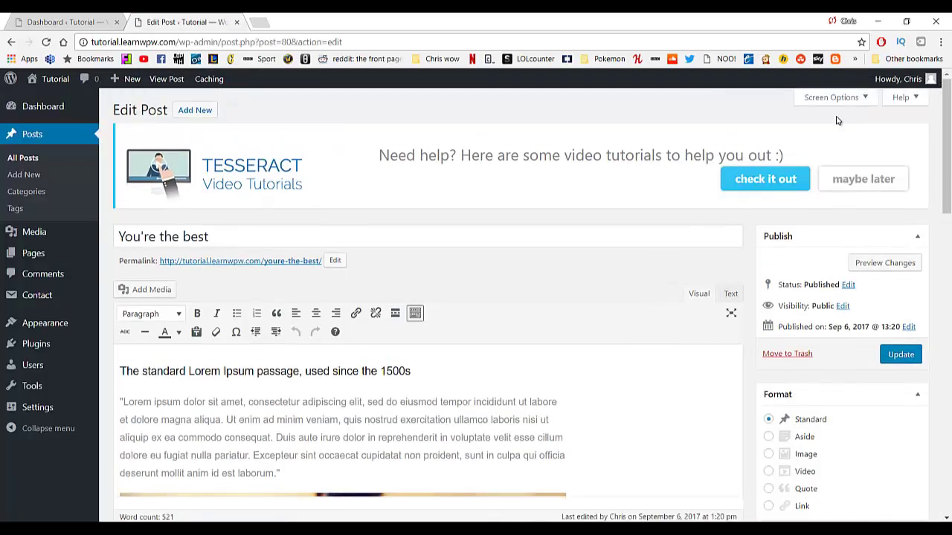
Show the Discussion and Comments boxes, untick Allow comments, and update the You're the best post.
left_click(850, 100)
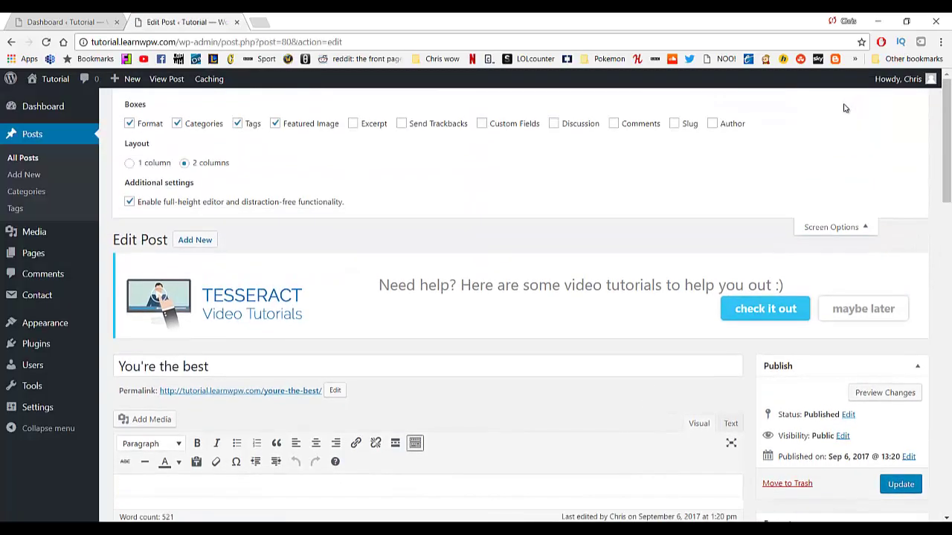
left_click(554, 125)
left_click(613, 124)
scroll(416, 160, "down", 12)
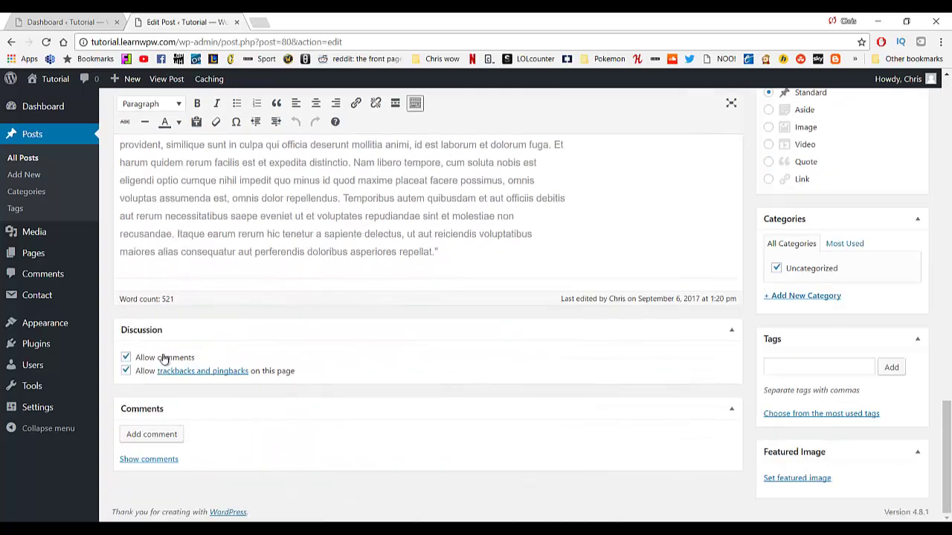
left_click(126, 358)
scroll(632, 387, "up", 3)
scroll(616, 408, "up", 5)
left_click(898, 235)
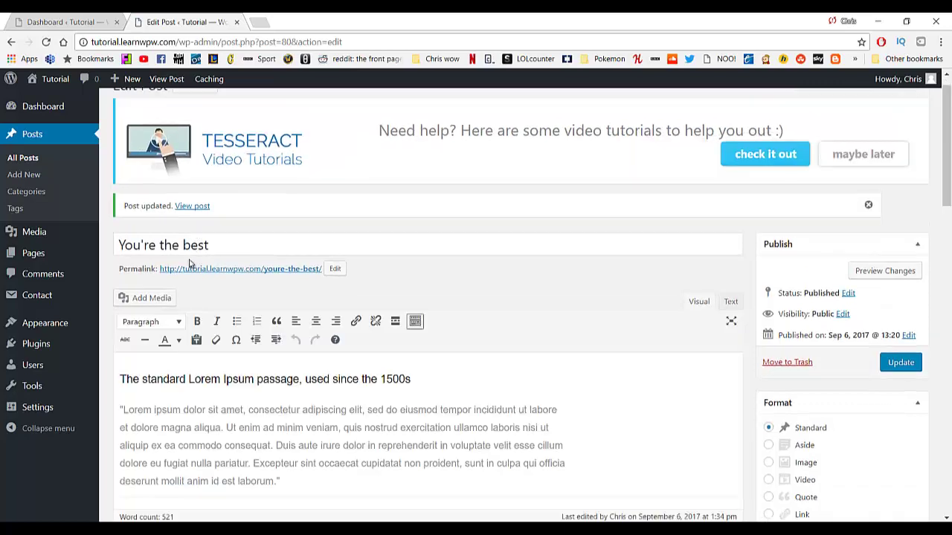
Check the live You're the best post under Blog shows "Comments are closed," then return to the Dashboard.
left_click(58, 80)
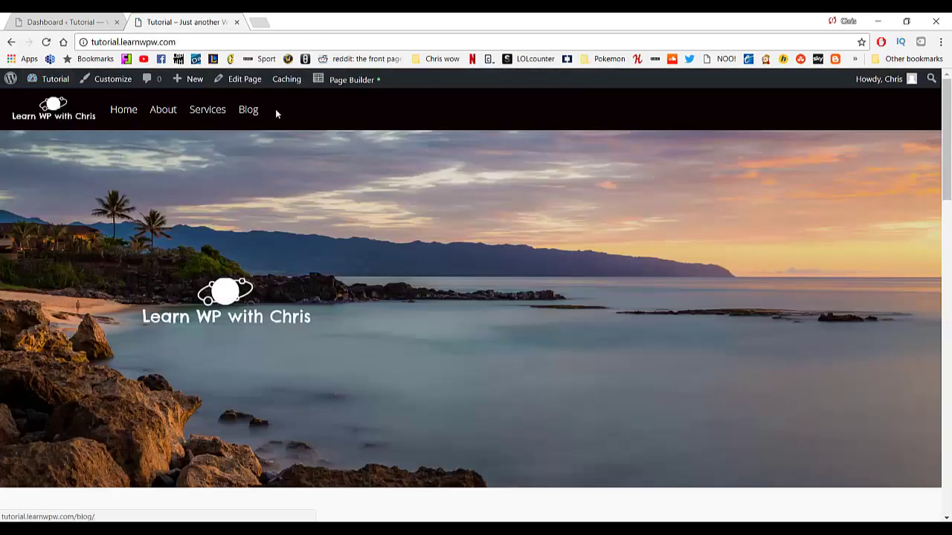
left_click(250, 114)
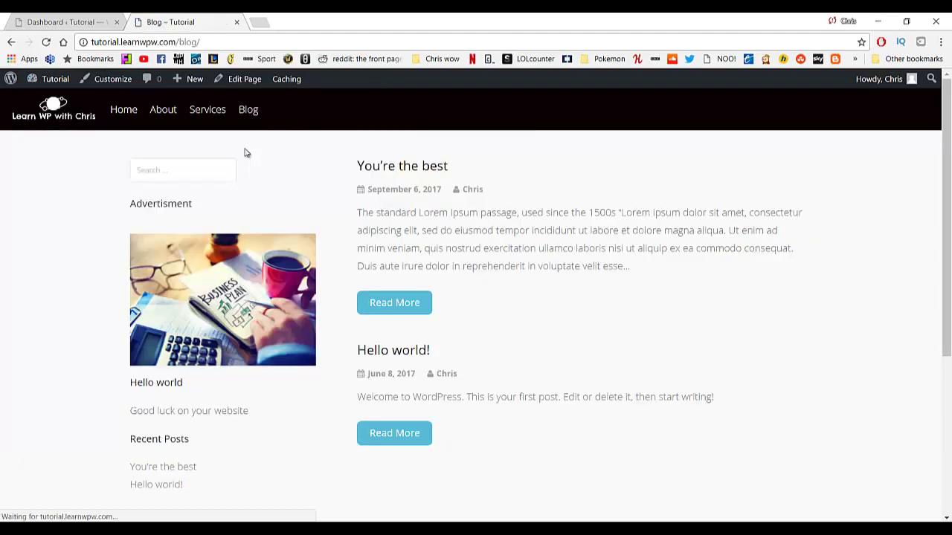
scroll(380, 278, "down", 1)
scroll(387, 253, "down", 1)
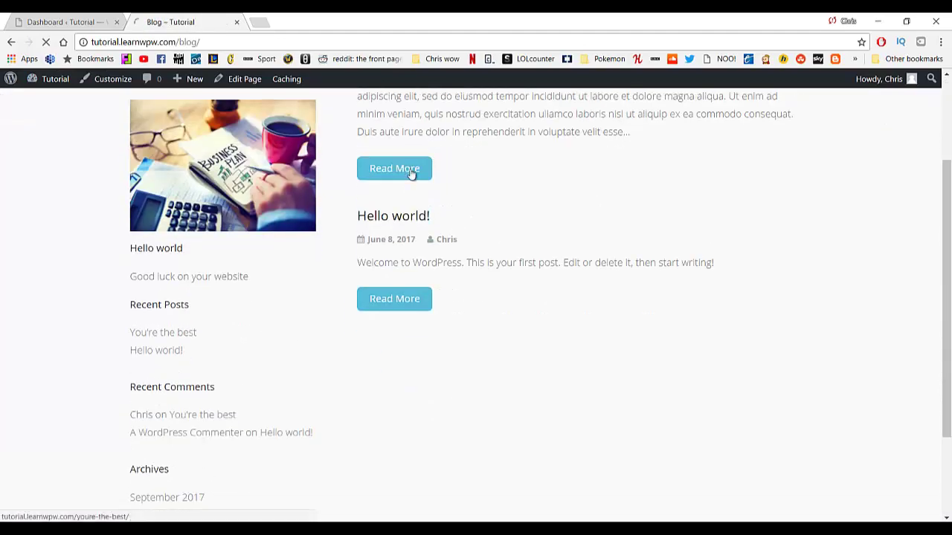
left_click(411, 176)
scroll(433, 297, "down", 10)
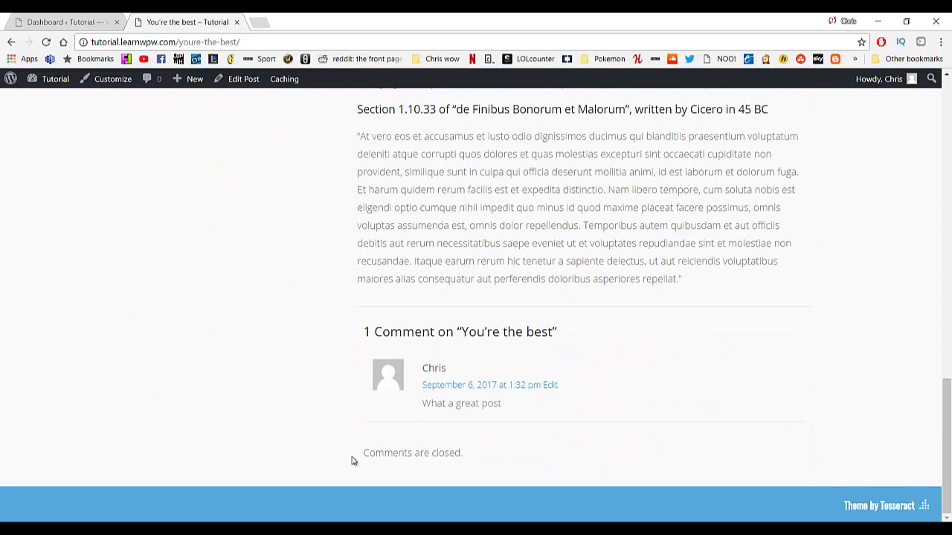
left_click_drag(354, 458, 462, 458)
scroll(432, 413, "up", 2)
scroll(404, 414, "up", 10)
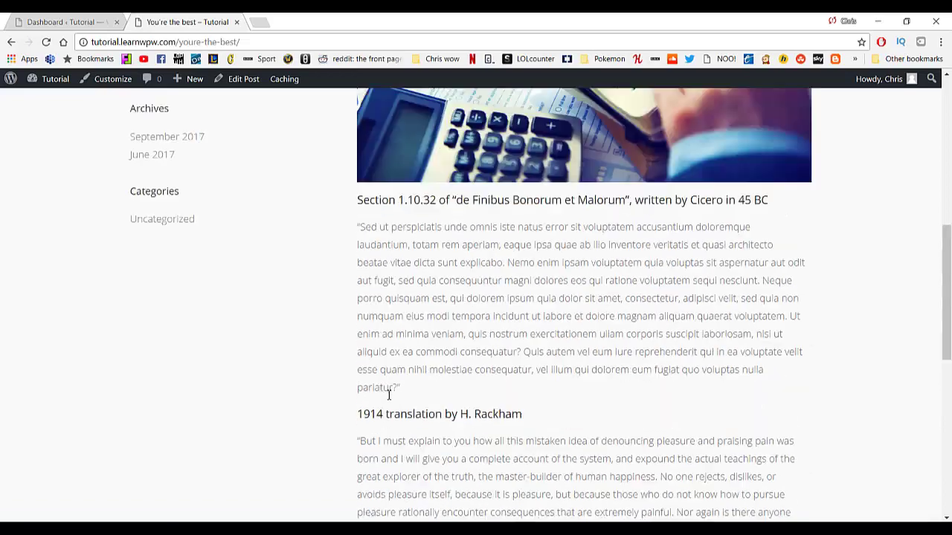
mouse_move(53, 69)
left_click(63, 19)
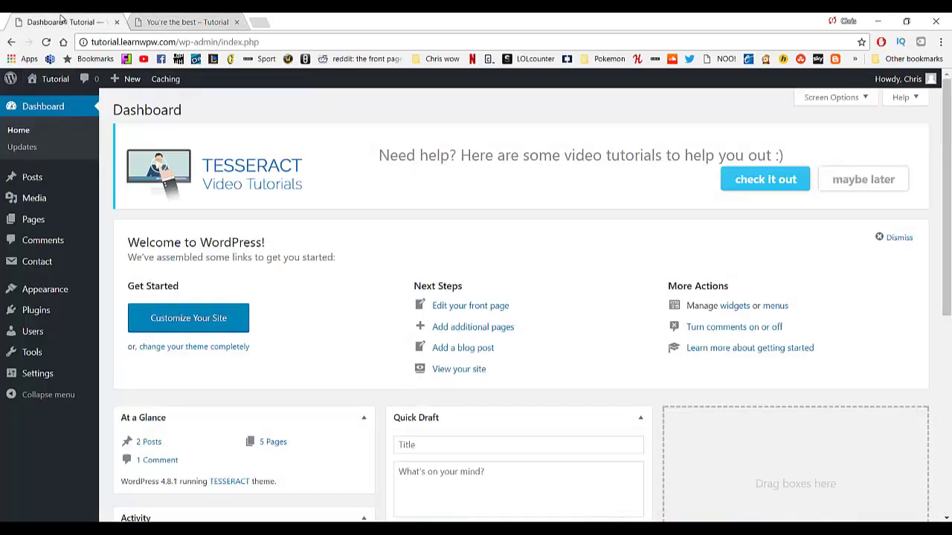
Trash the You're the best comment using Bulk Actions > Move to Trash, then return to the Dashboard.
left_click(49, 241)
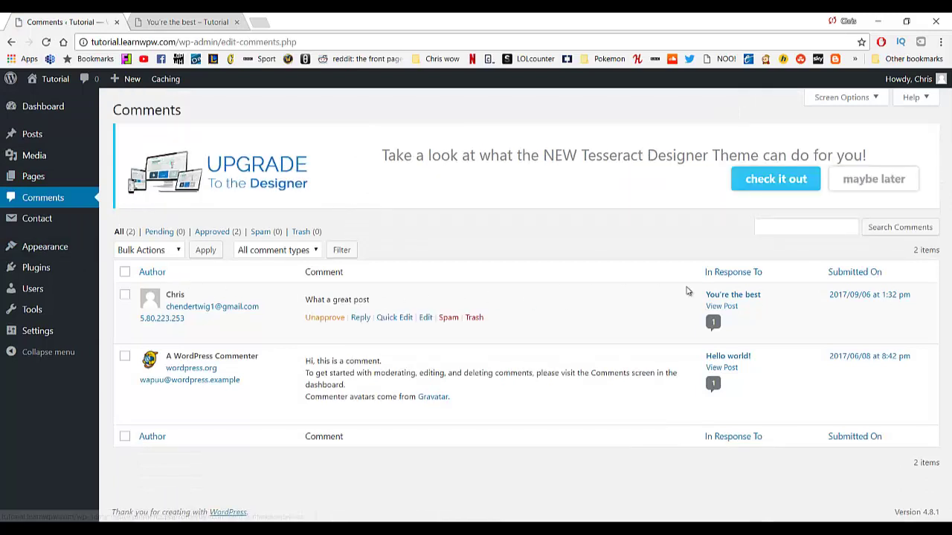
left_click(125, 295)
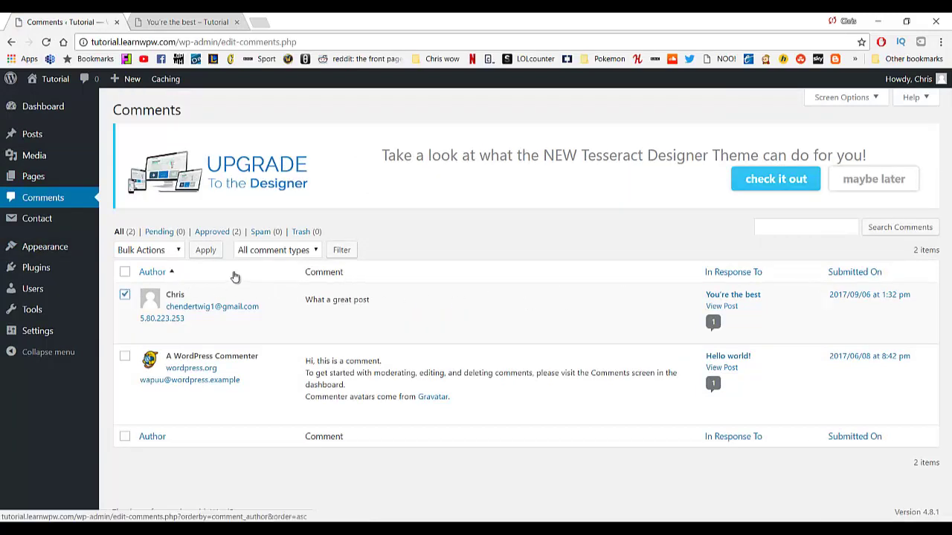
left_click(177, 251)
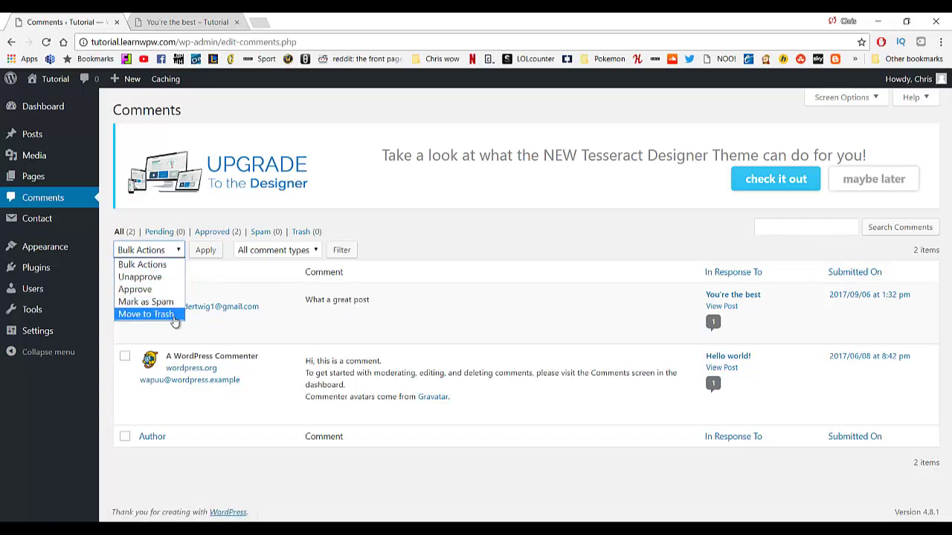
left_click(146, 314)
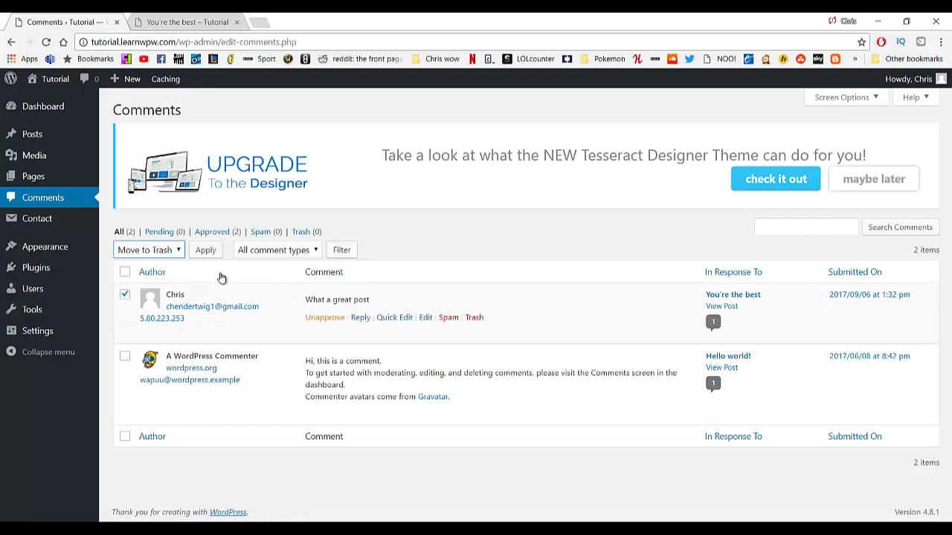
left_click(206, 251)
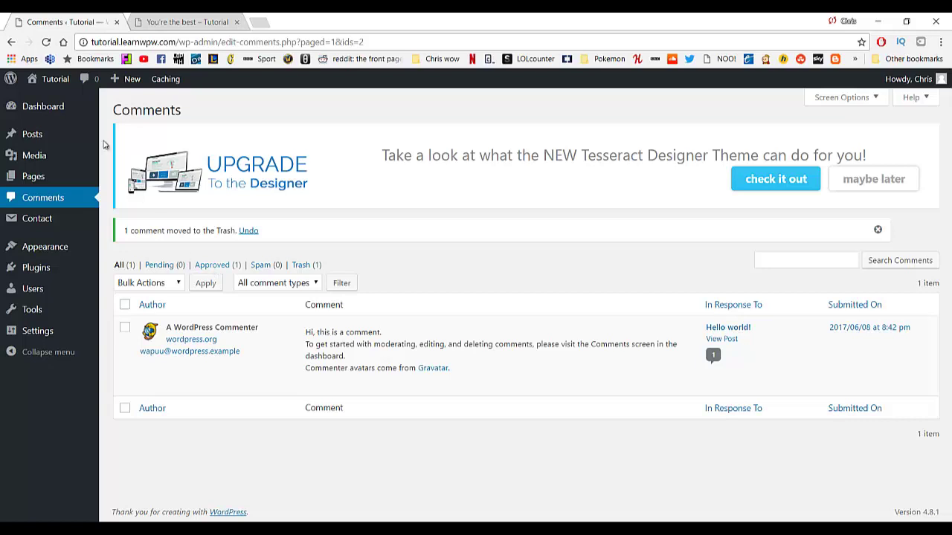
left_click(58, 107)
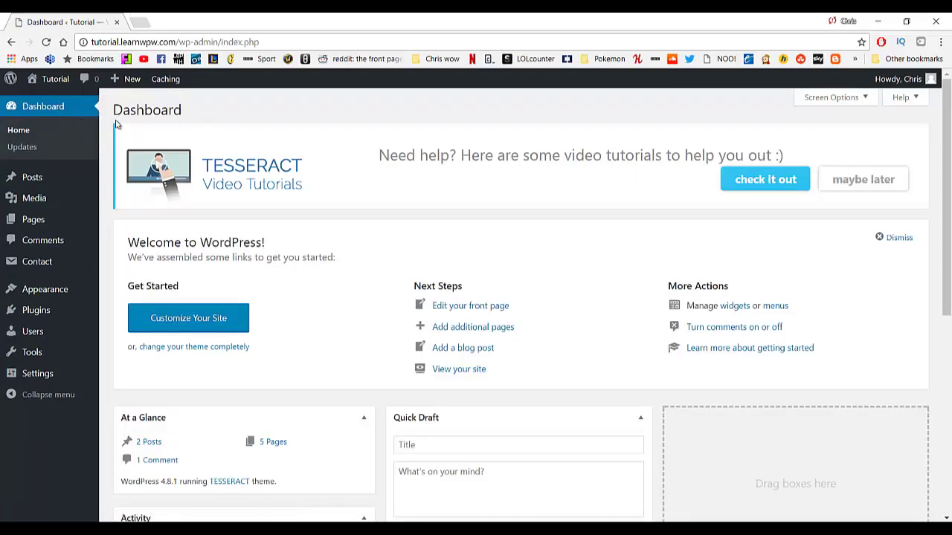
Open the front page in a new tab, view it, then go to Settings > General.
middle_click(57, 95)
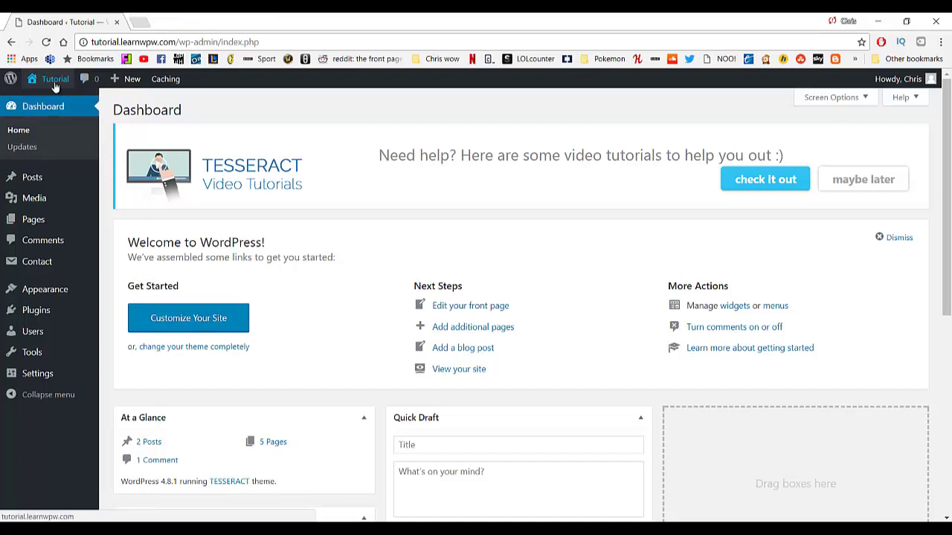
left_click(161, 21)
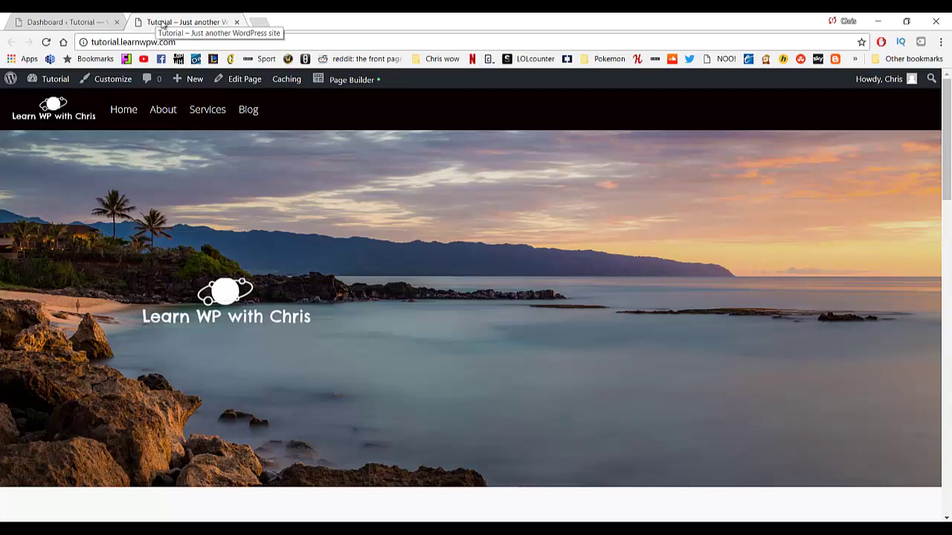
left_click(62, 23)
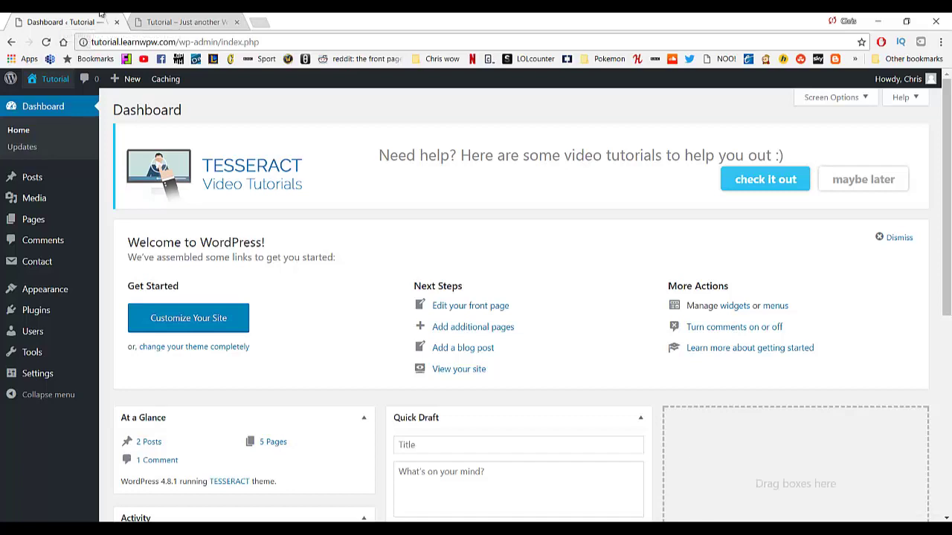
mouse_move(56, 374)
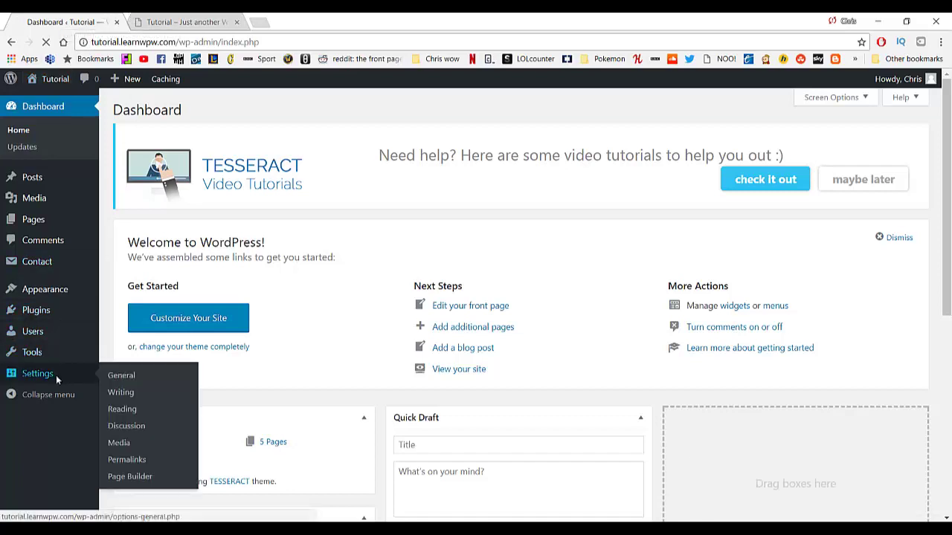
left_click(115, 378)
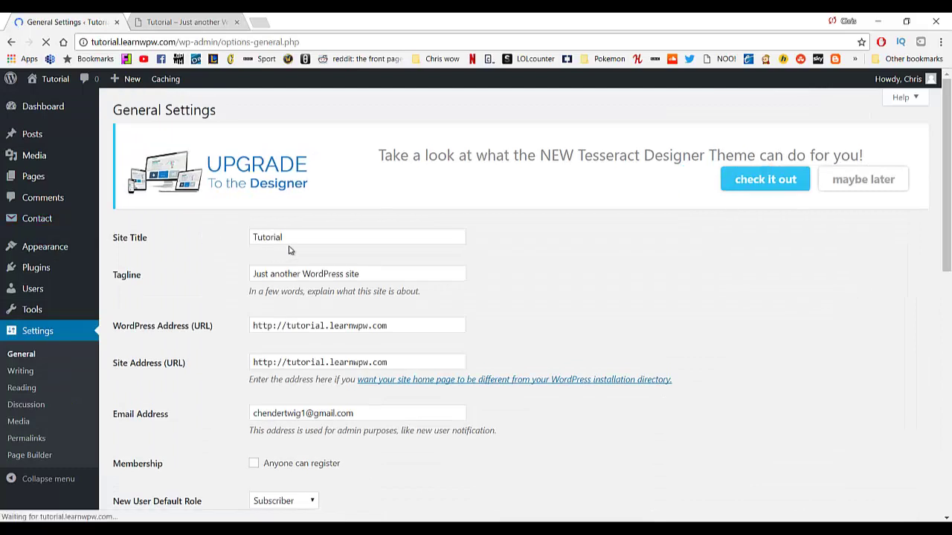
Change the Site Title to 'Learn WP With Chris' and the tagline to 'Helping you, Help yourself'.
left_click_drag(287, 238, 219, 235)
type("Learn Wp")
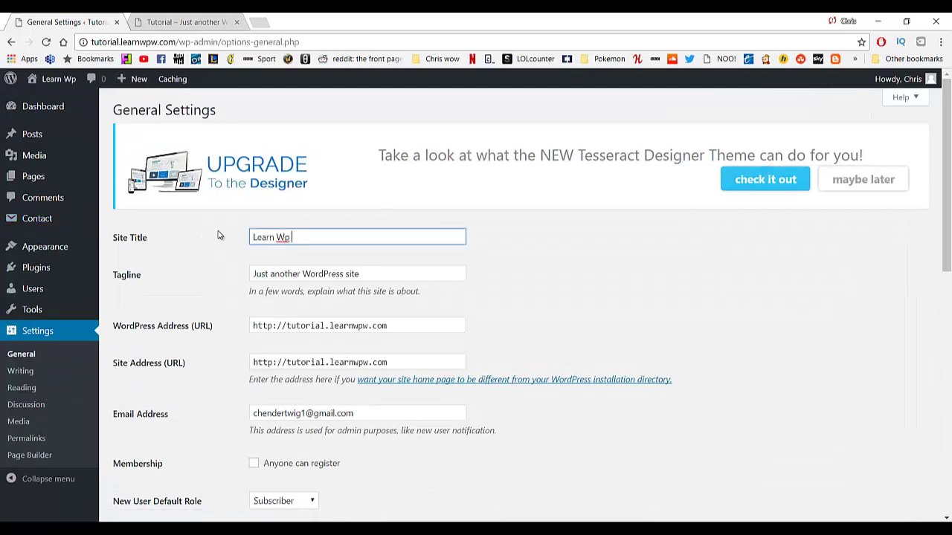
key("BackSpace")
type("P With CHris")
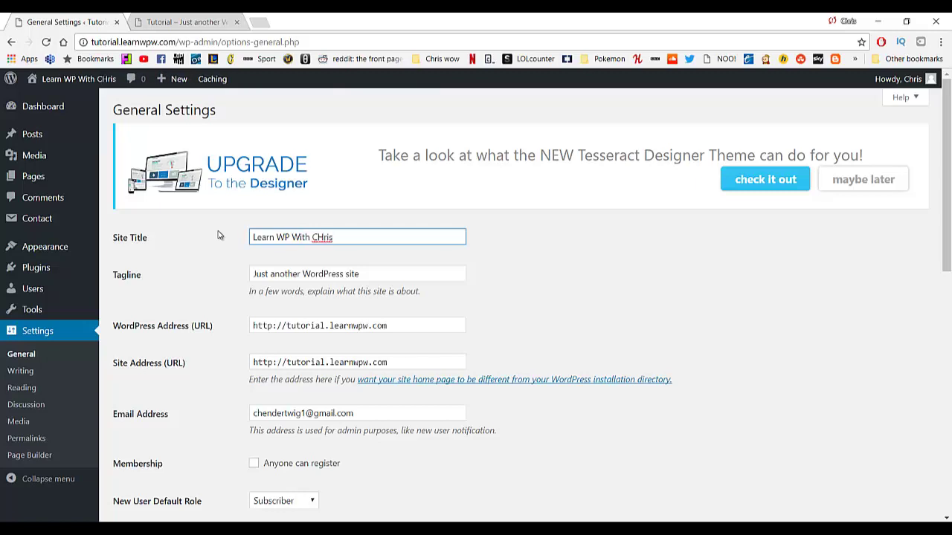
key("BackSpace")
key("BackSpace")
key("BackSpace")
key("BackSpace")
type("hris")
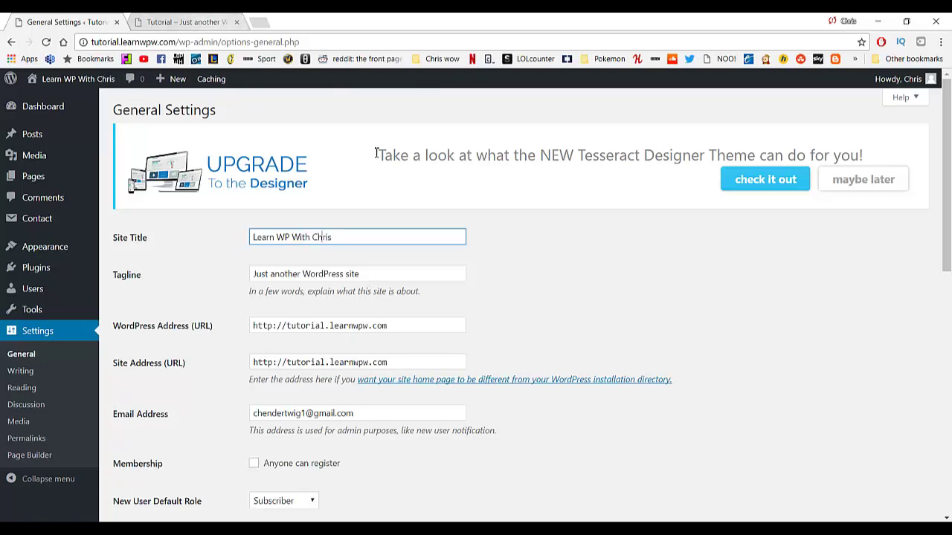
left_click_drag(401, 277, 186, 275)
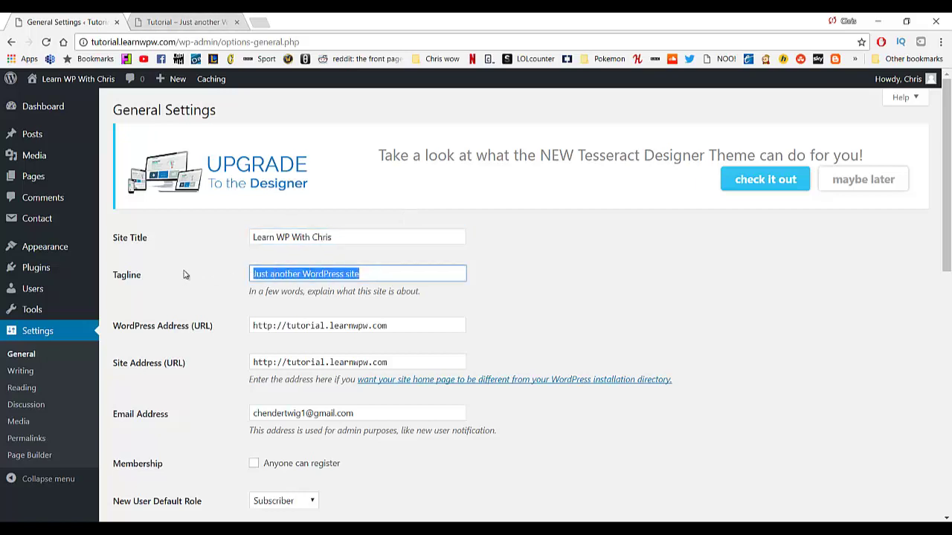
type("Helping y")
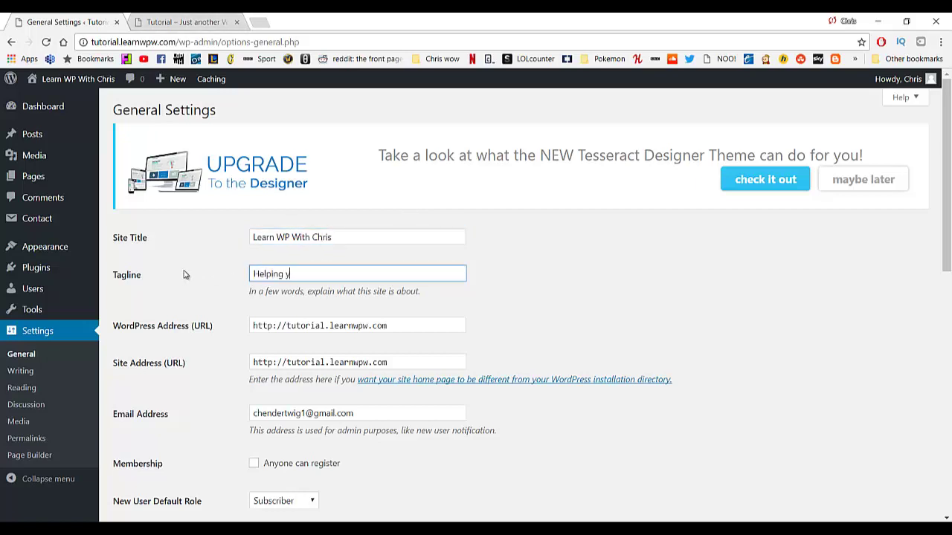
type("ou, Help yourself")
Save the settings, reload the front-page tab to see the new title, then close that tab.
scroll(321, 312, "down", 1)
scroll(321, 314, "down", 2)
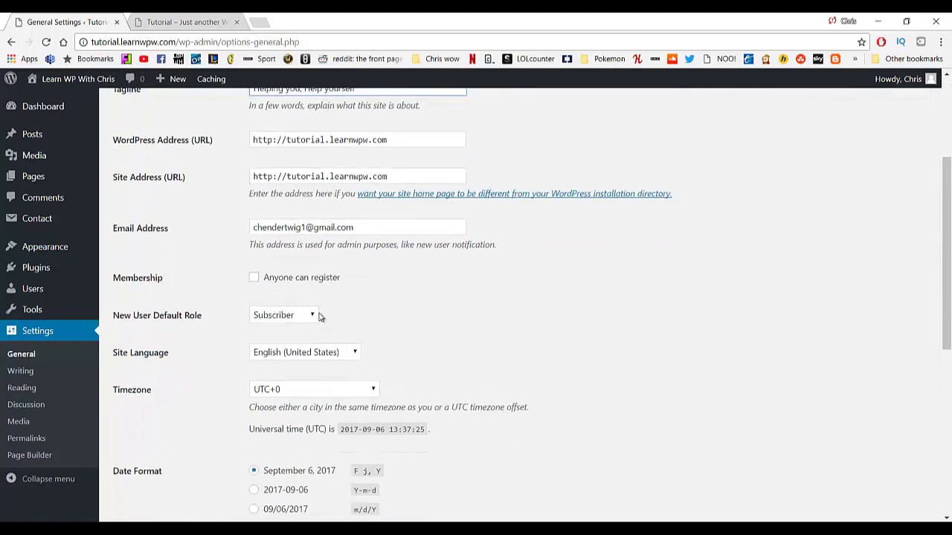
scroll(319, 316, "up", 1)
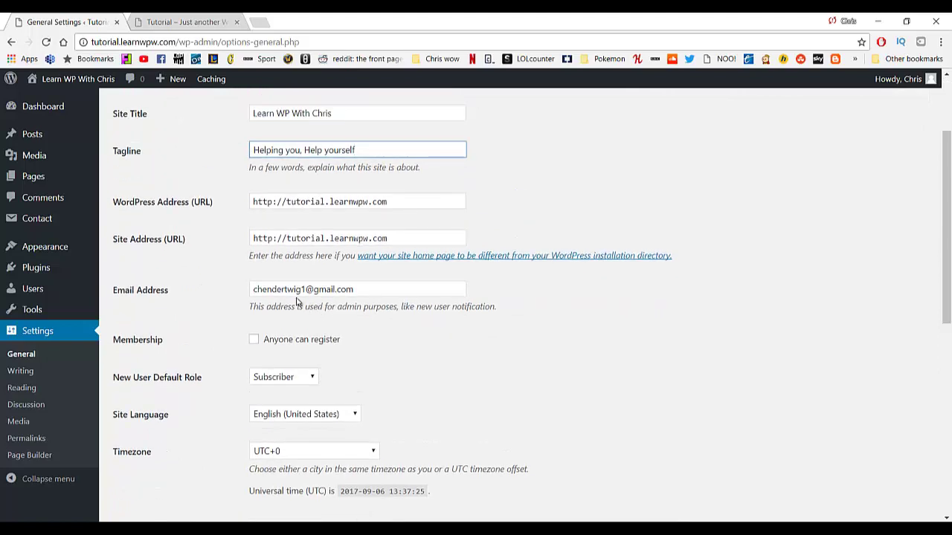
scroll(294, 300, "down", 1)
scroll(283, 302, "down", 1)
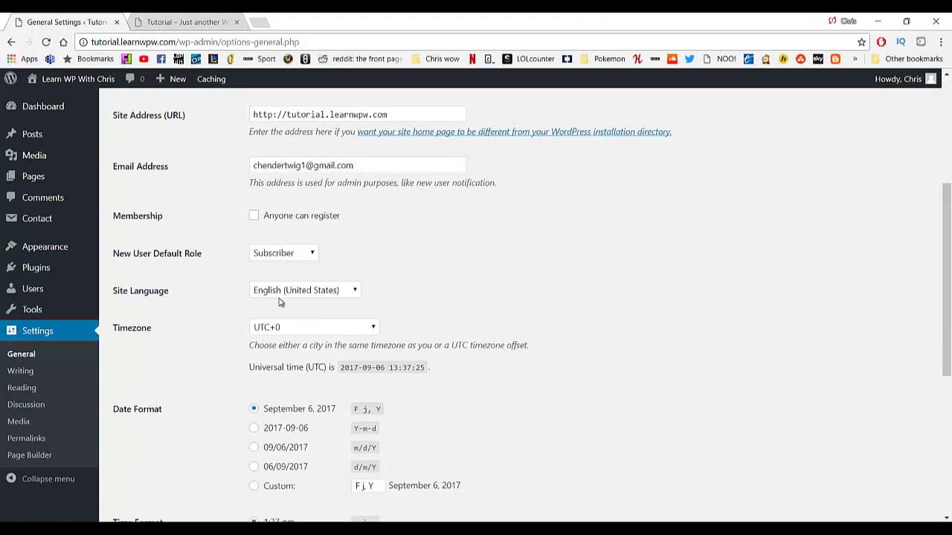
scroll(282, 297, "down", 2)
scroll(290, 275, "down", 3)
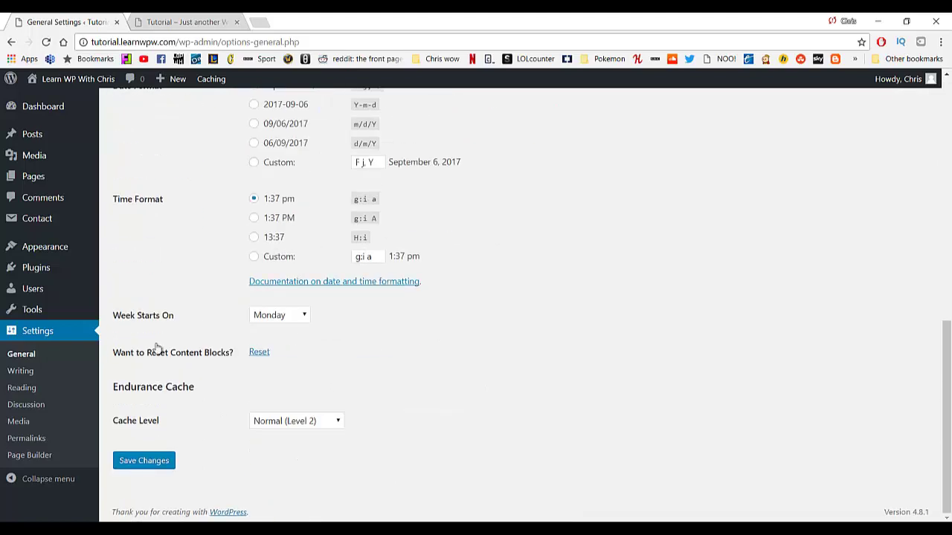
left_click(138, 461)
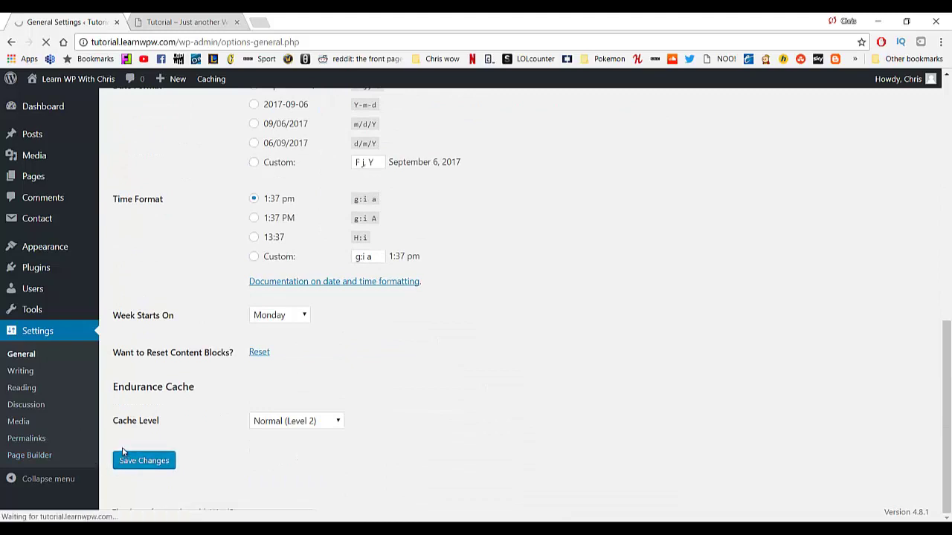
left_click(192, 21)
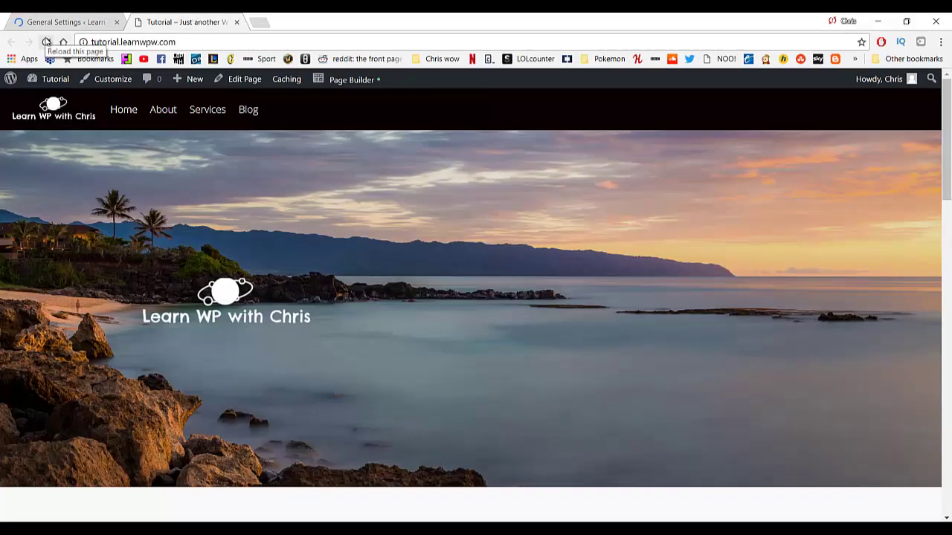
left_click(46, 42)
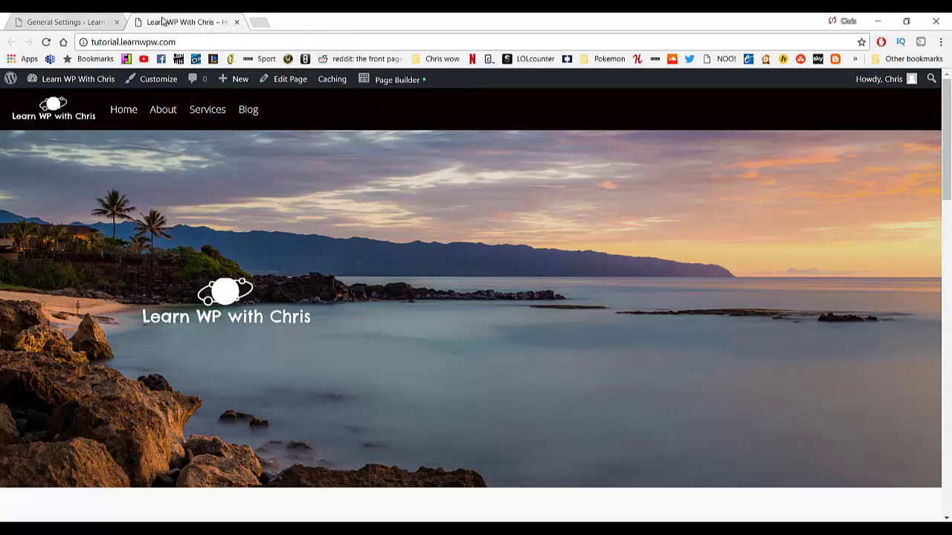
middle_click(157, 18)
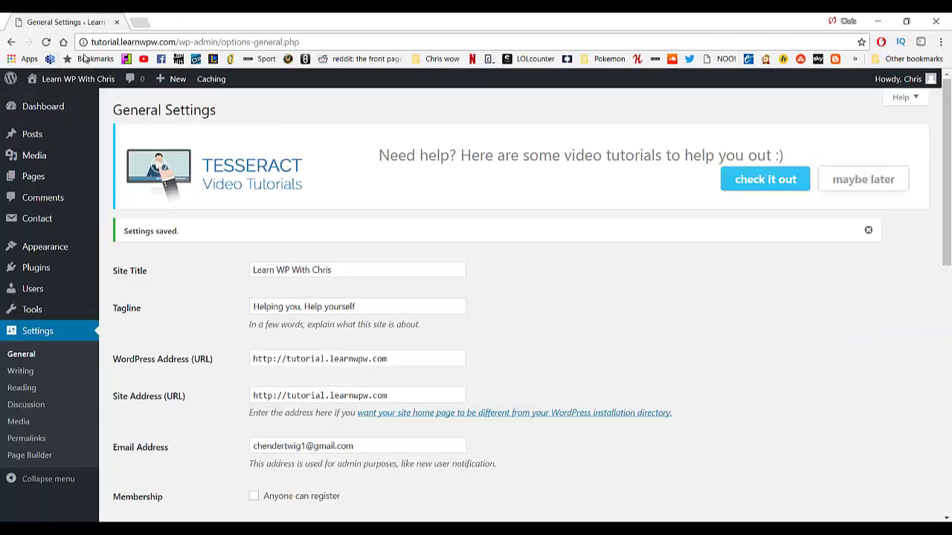
Return to the Dashboard, now headed Learn WP With Chris, then switch to the GoPro Cameras tab.
mouse_move(46, 80)
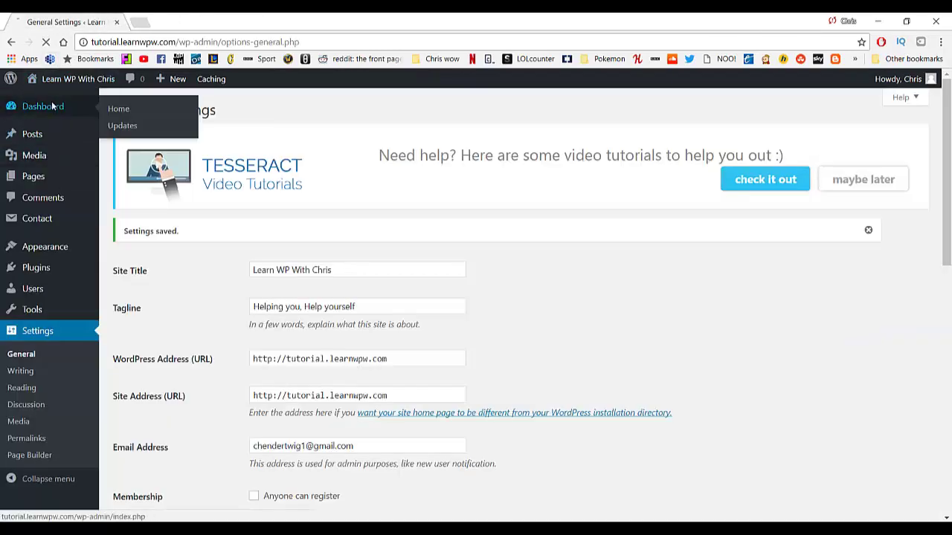
left_click(51, 102)
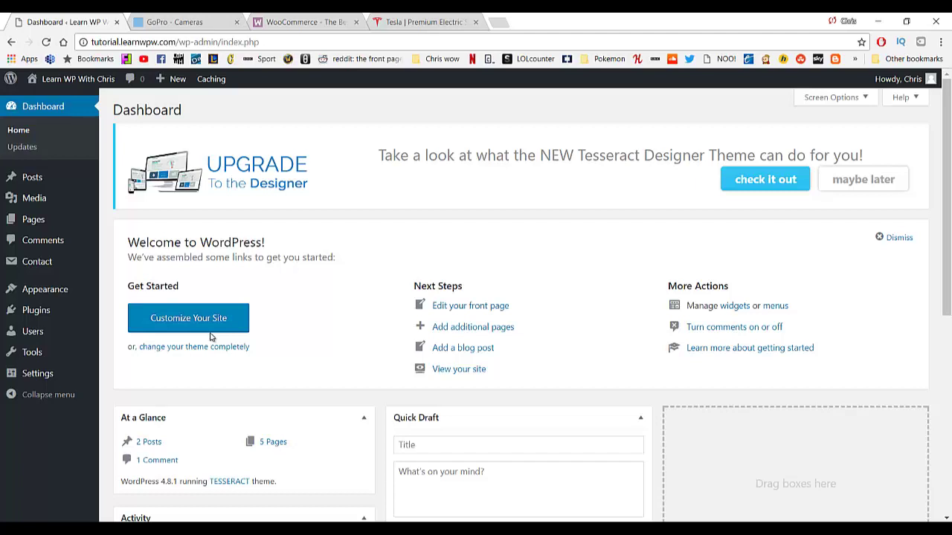
left_click(186, 21)
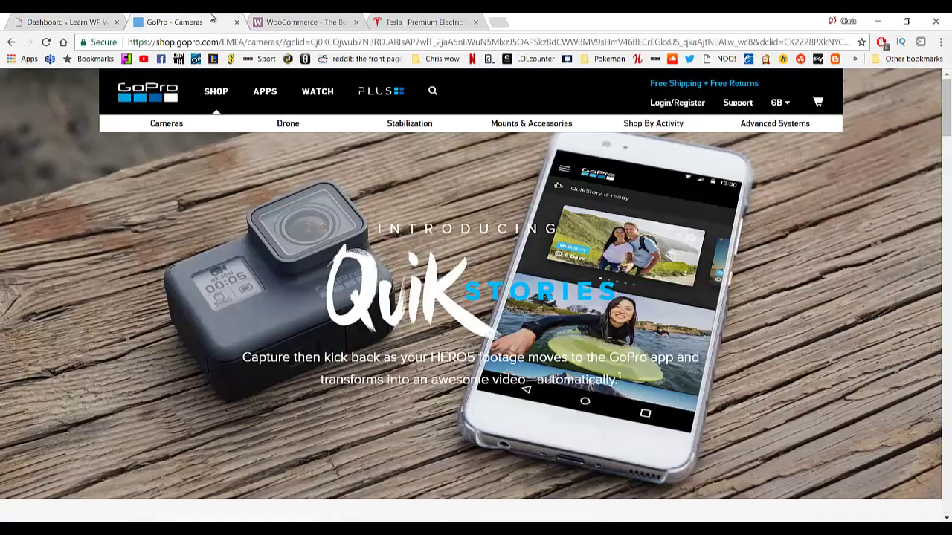
Scroll through GoPro's camera listings and prices, then switch to the Tesla tab.
scroll(398, 250, "down", 10)
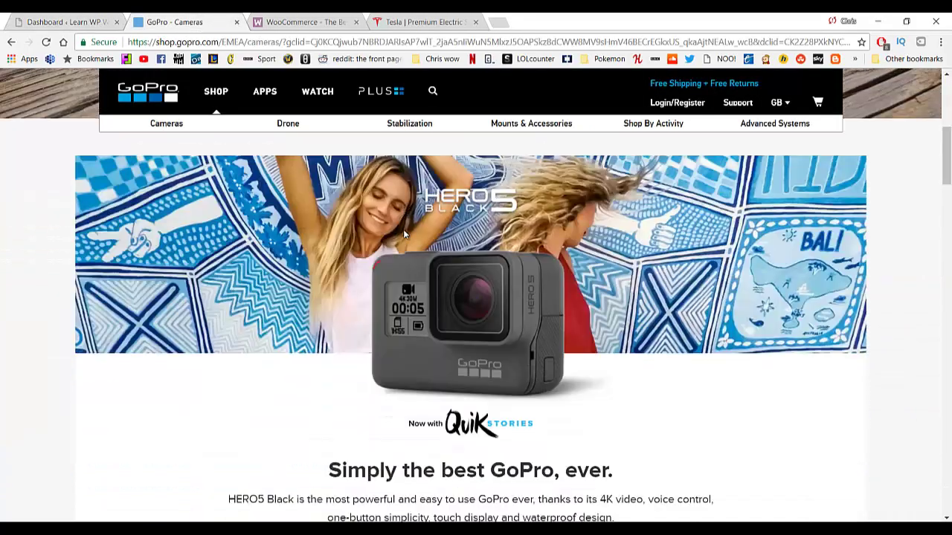
scroll(404, 244, "down", 5)
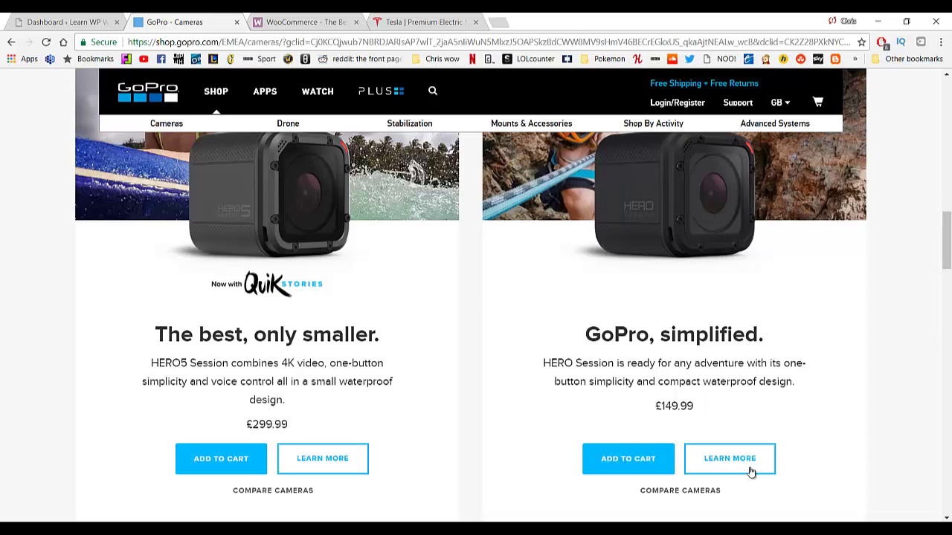
scroll(746, 440, "down", 4)
scroll(692, 283, "down", 2)
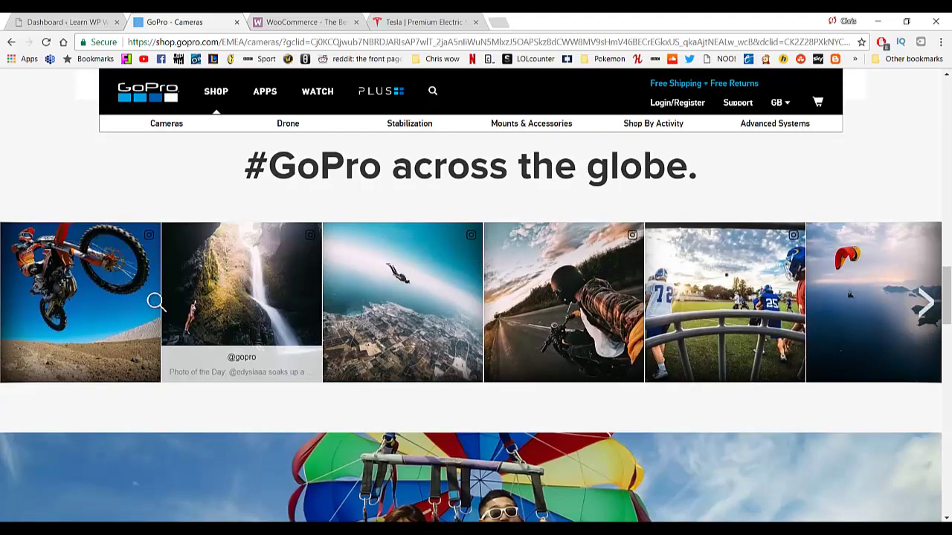
scroll(413, 326, "up", 6)
scroll(413, 326, "up", 10)
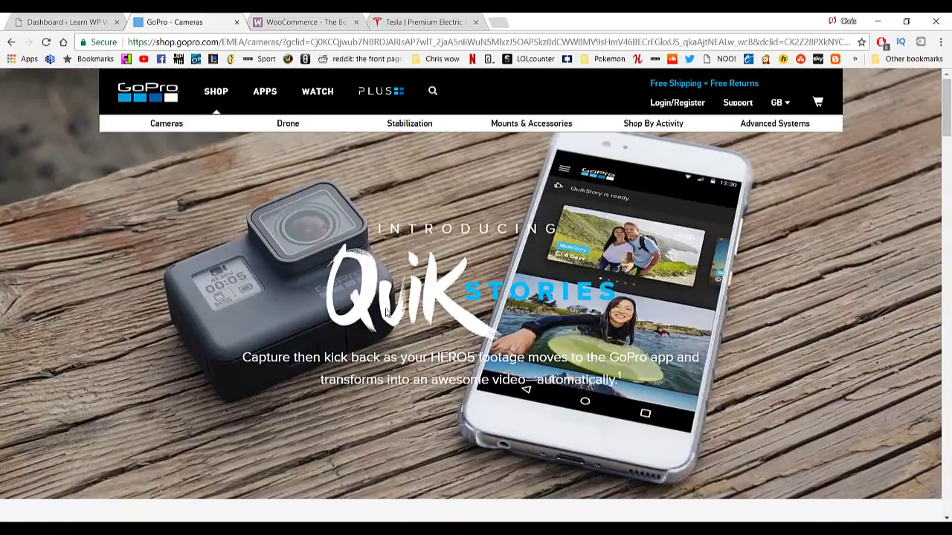
left_click(421, 21)
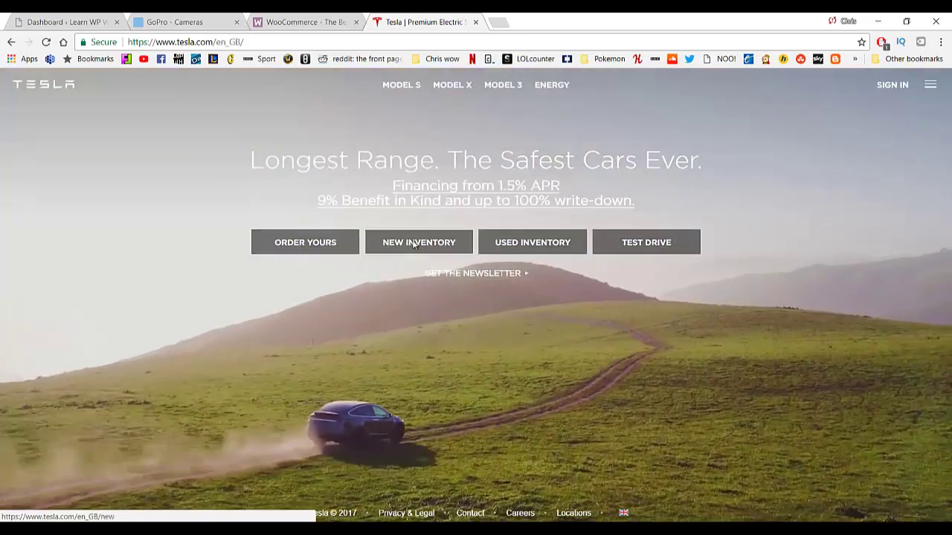
Browse Tesla's New Inventory of Model X and Model S cars, then switch to the WooCommerce tab.
left_click(415, 244)
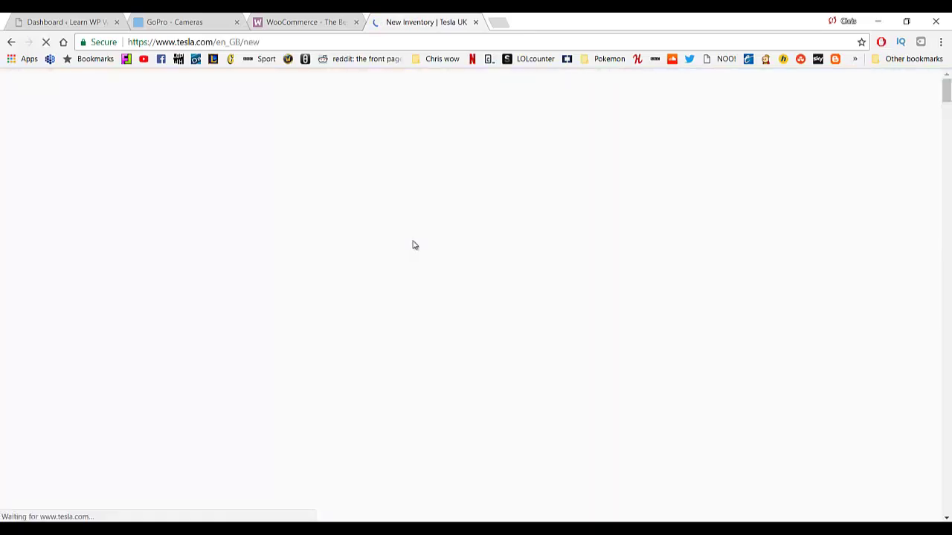
scroll(413, 244, "down", 6)
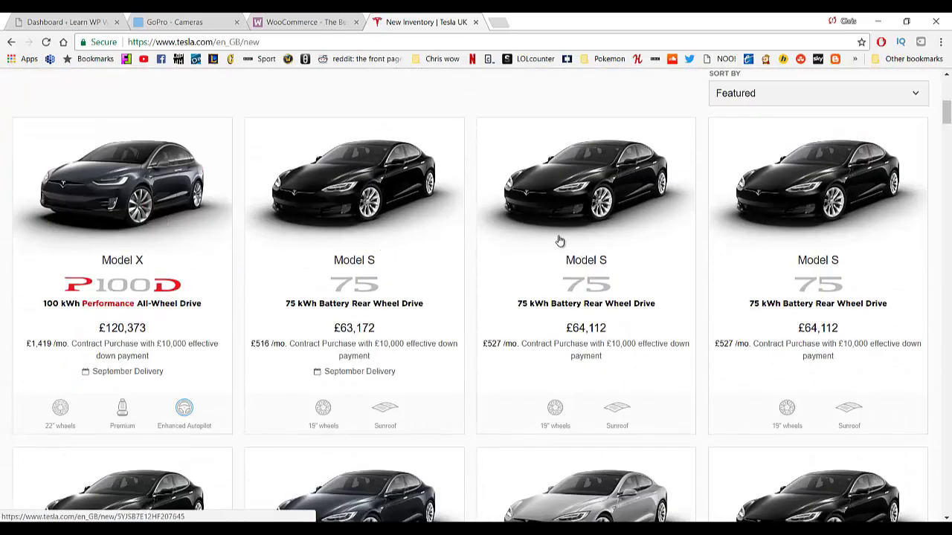
scroll(556, 241, "down", 3)
scroll(410, 263, "down", 5)
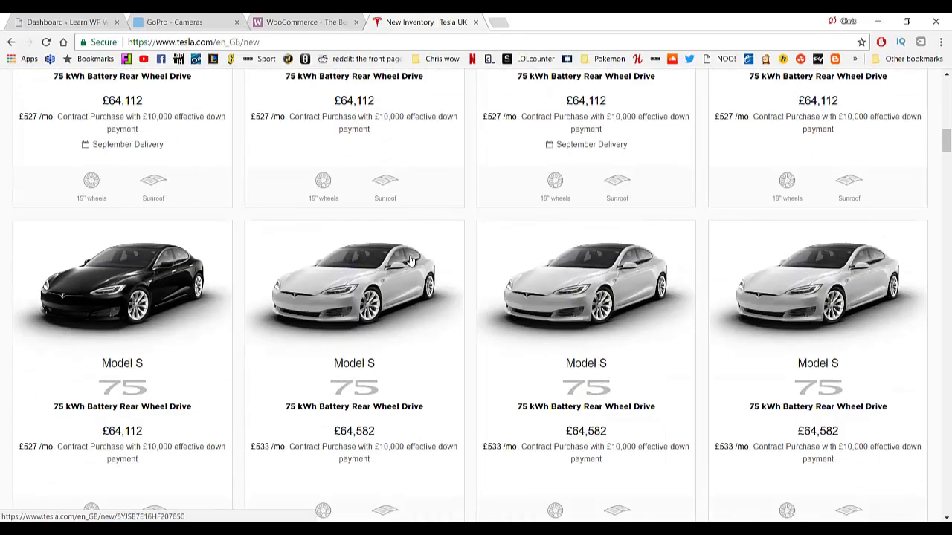
scroll(410, 259, "up", 14)
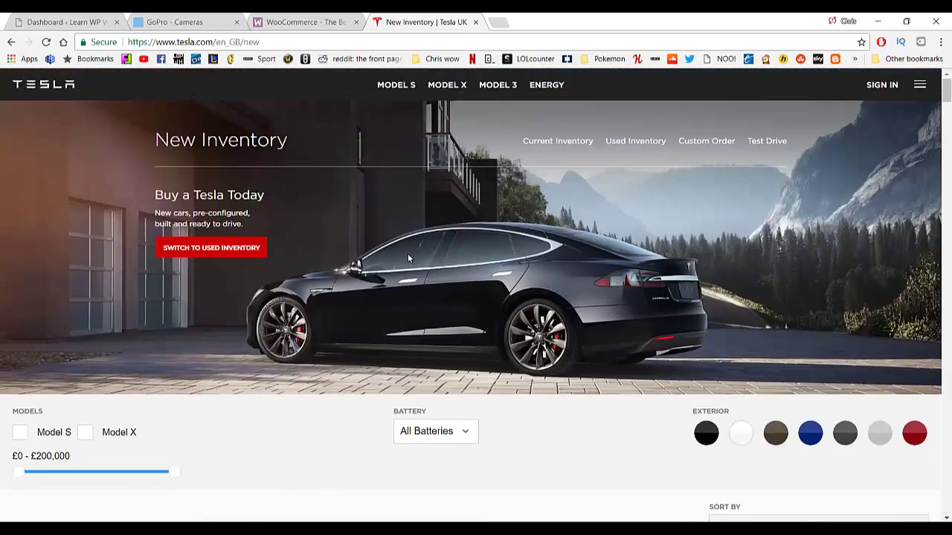
left_click(297, 21)
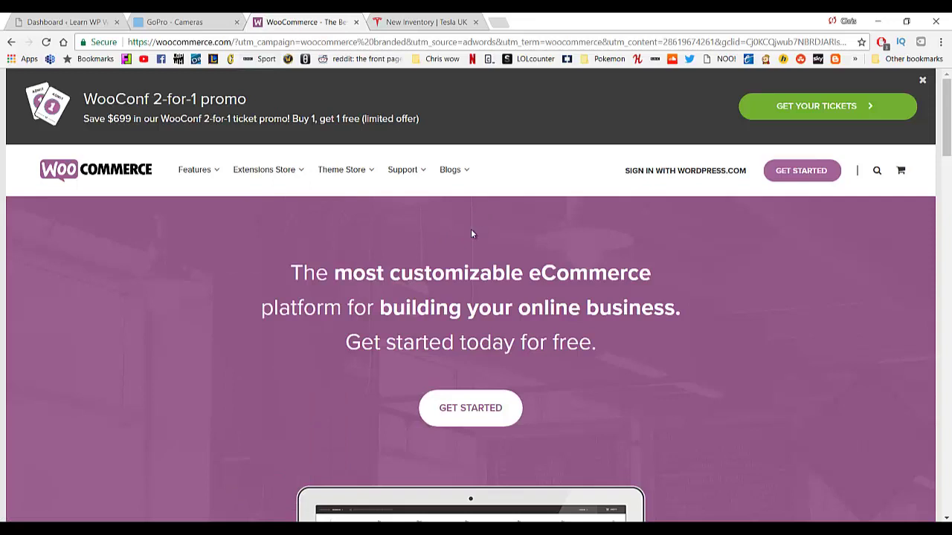
Scroll through the WooCommerce homepage and back to the top.
scroll(216, 219, "down", 4)
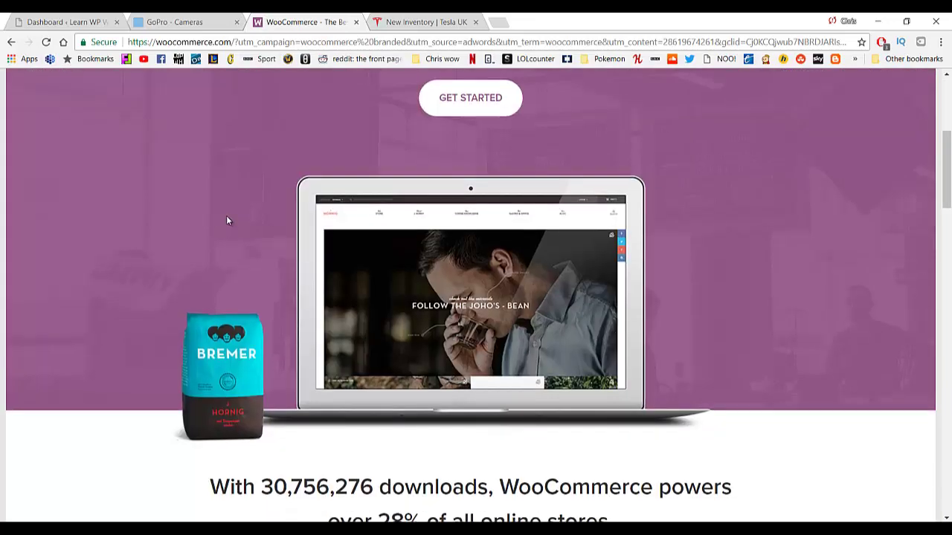
scroll(226, 220, "down", 6)
scroll(227, 223, "down", 8)
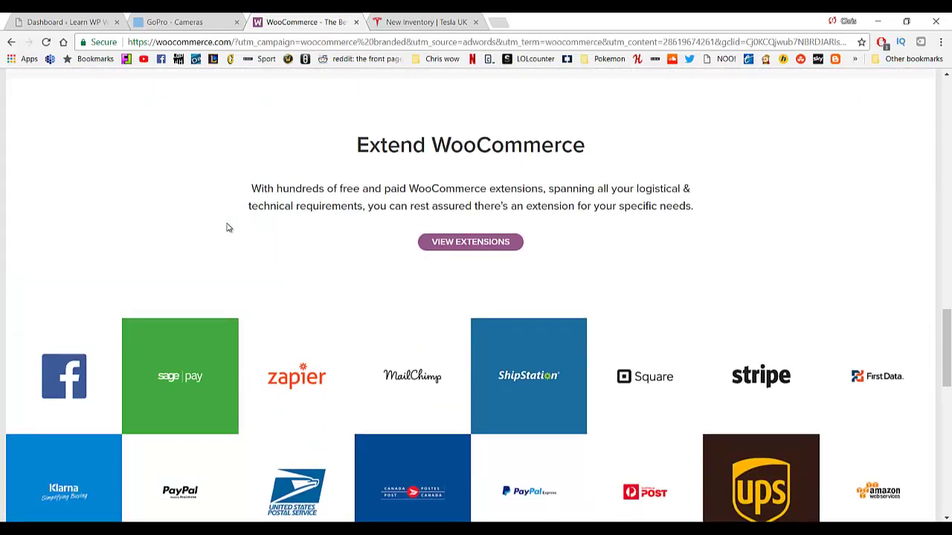
scroll(237, 240, "down", 2)
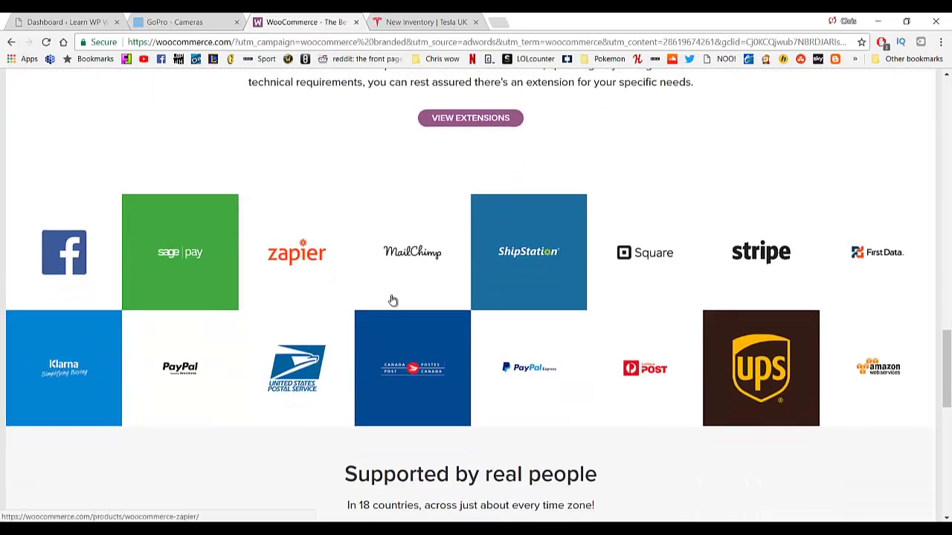
scroll(416, 313, "up", 20)
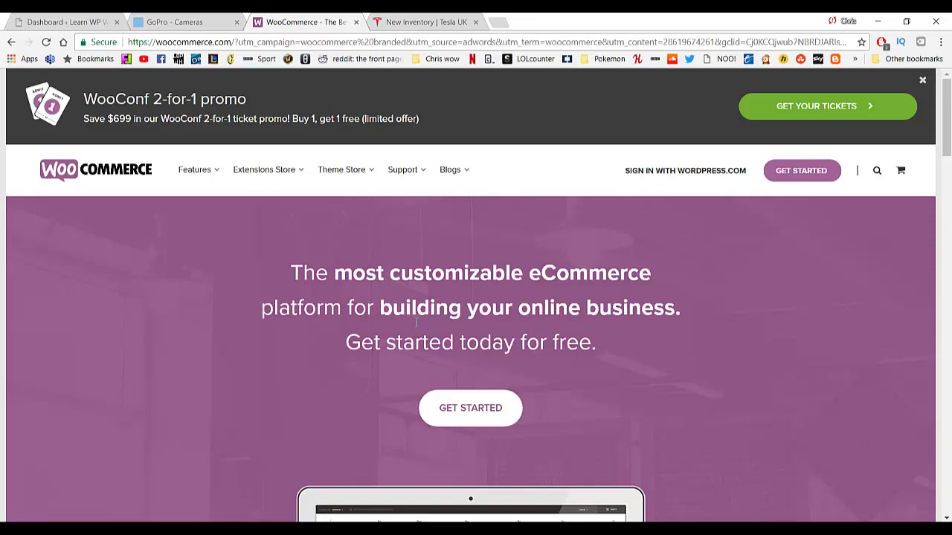
scroll(407, 447, "down", 5)
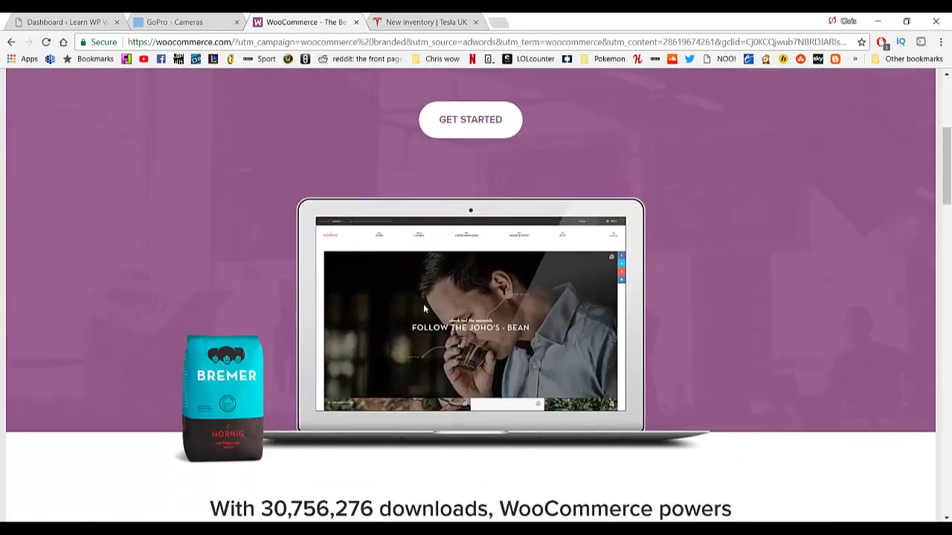
scroll(365, 260, "up", 6)
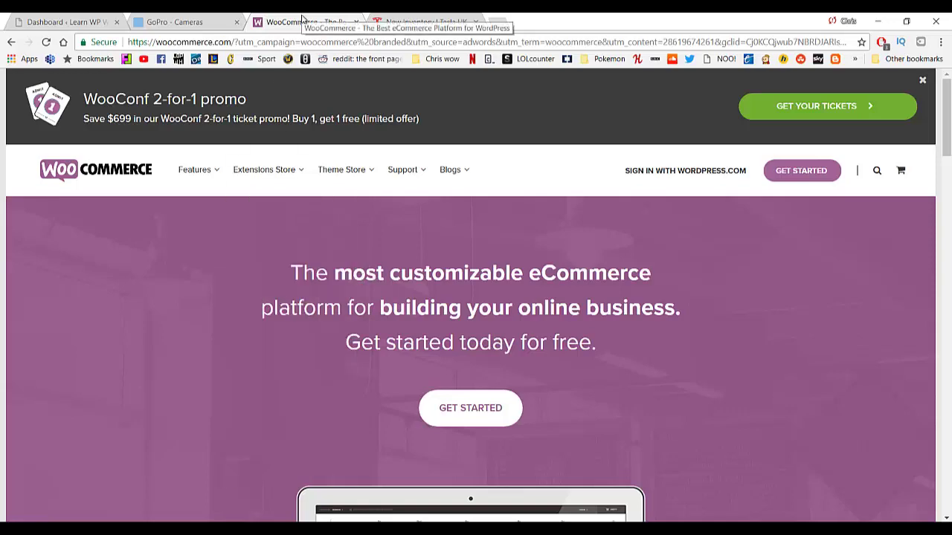
Close the WooCommerce, Tesla and GoPro tabs.
middle_click(302, 20)
middle_click(275, 19)
middle_click(211, 20)
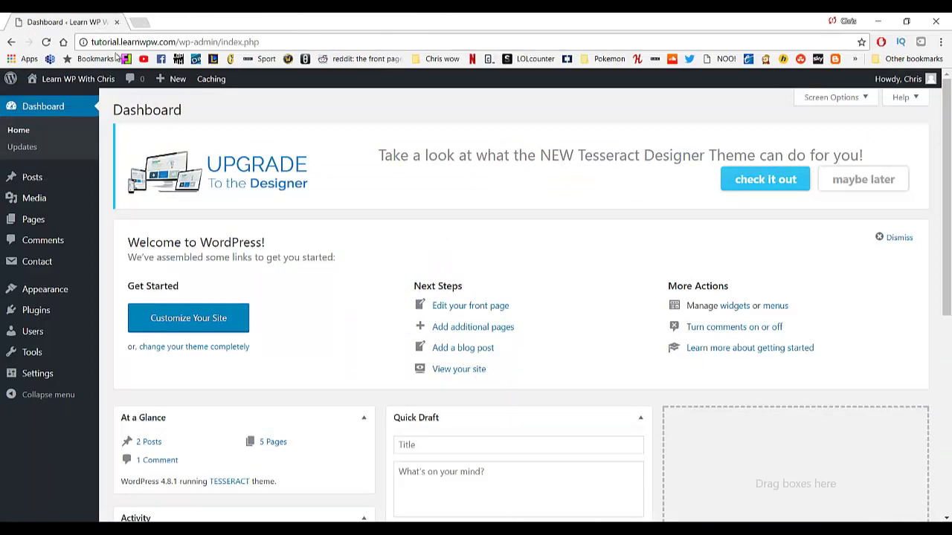
Create a page titled 'Store' with the Full Width Page template and publish it.
mouse_move(80, 223)
left_click(124, 239)
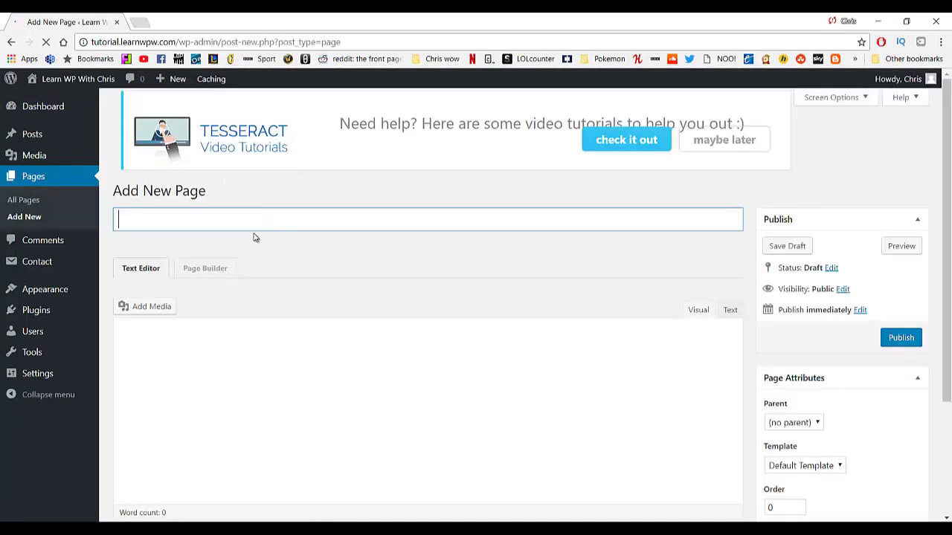
left_click(241, 230)
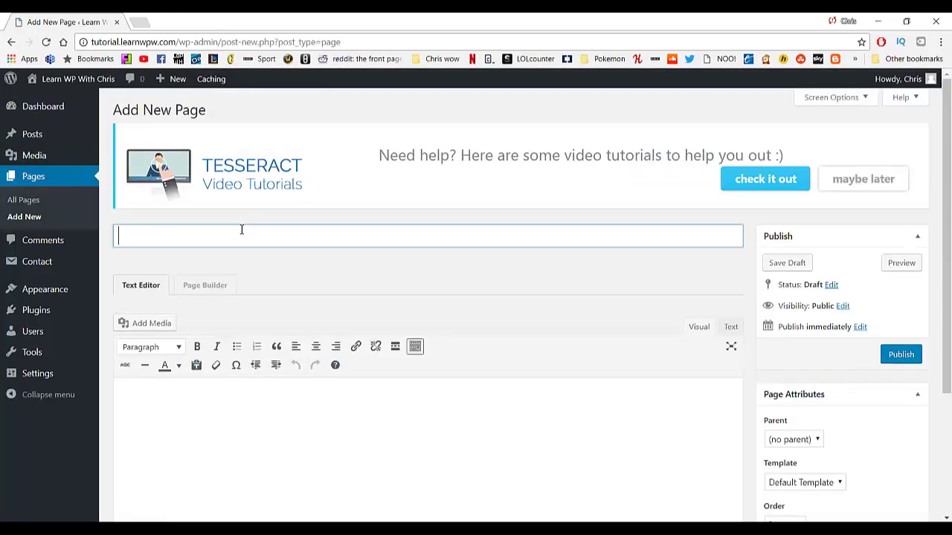
type("Store")
scroll(557, 293, "down", 3)
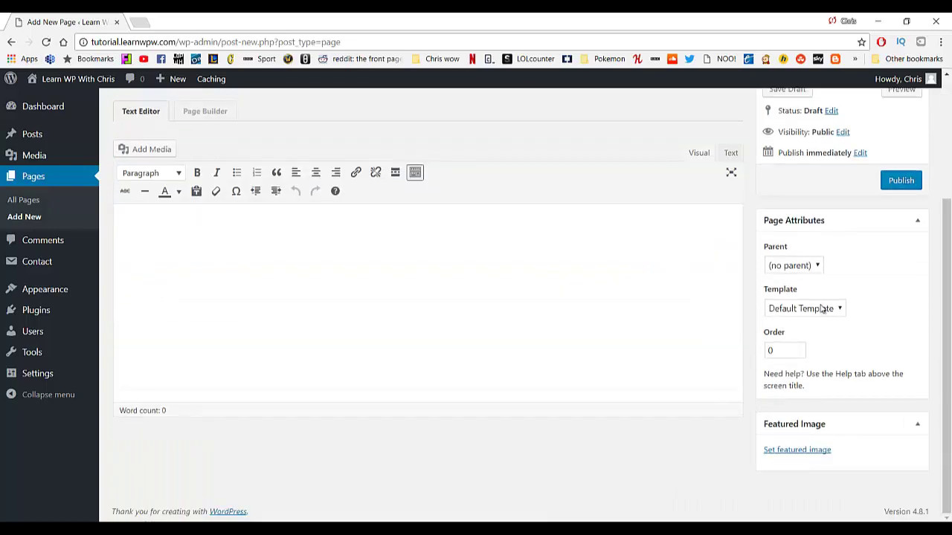
left_click(816, 313)
left_click(811, 335)
scroll(718, 330, "up", 3)
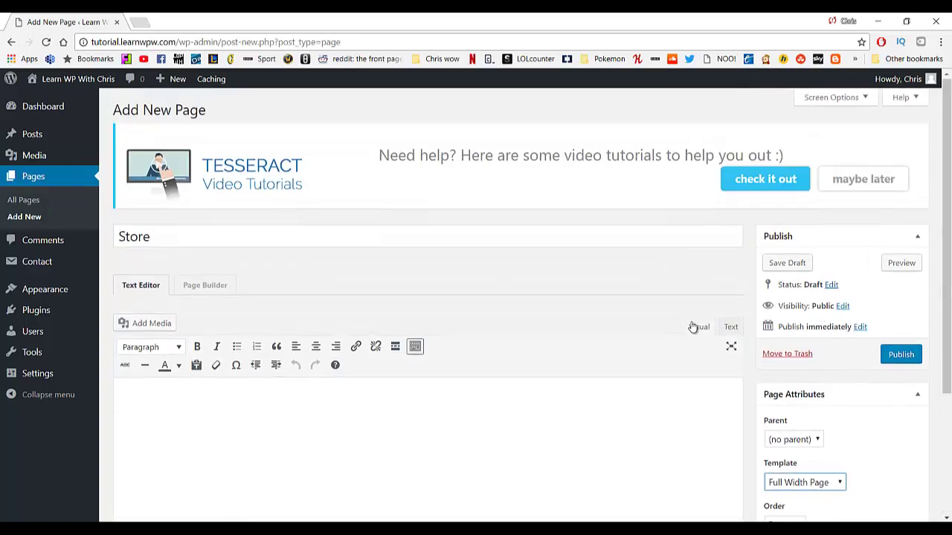
left_click(902, 357)
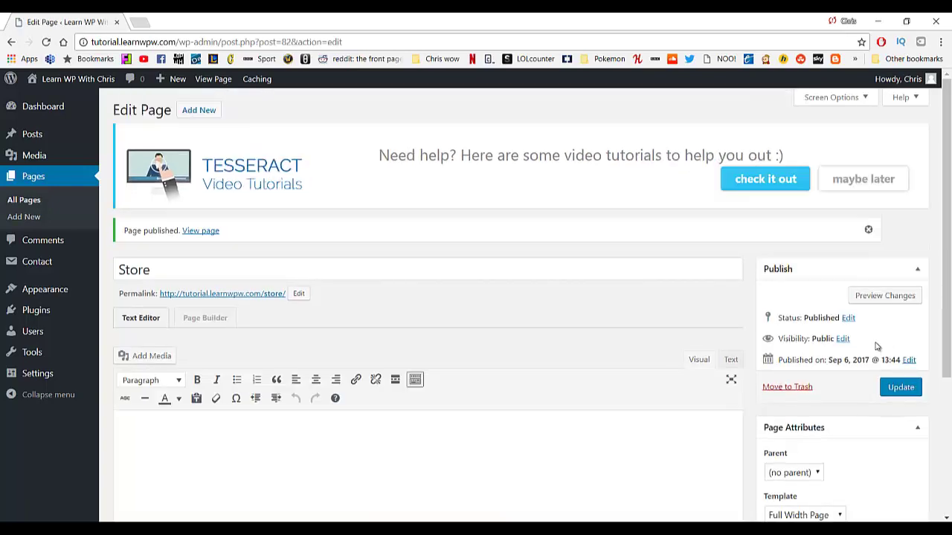
mouse_move(34, 312)
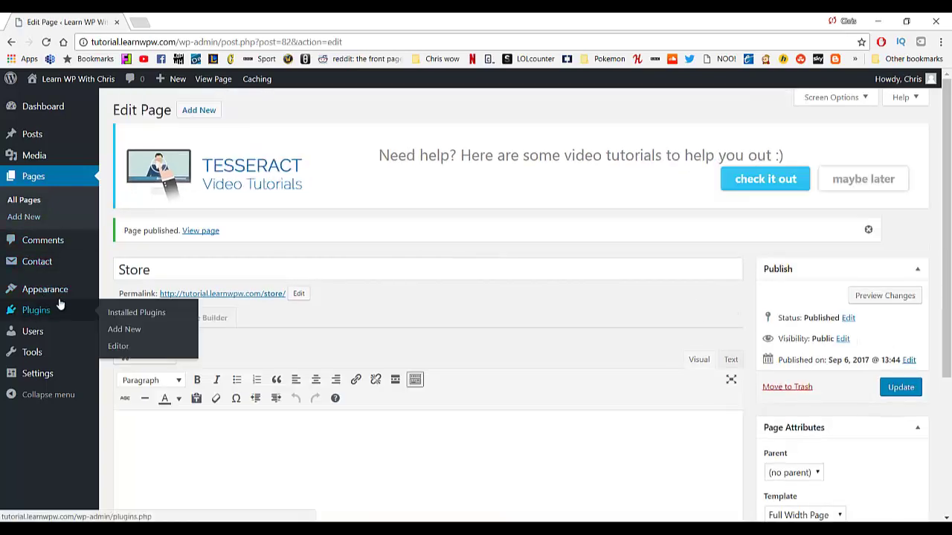
Search plugins for 'woo', then install and activate WooCommerce to launch its setup wizard.
left_click(124, 329)
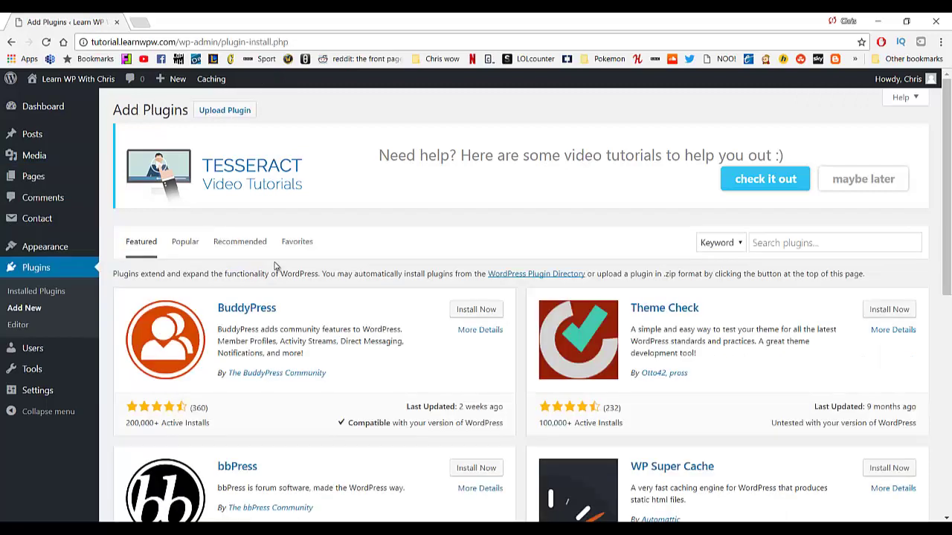
left_click(776, 246)
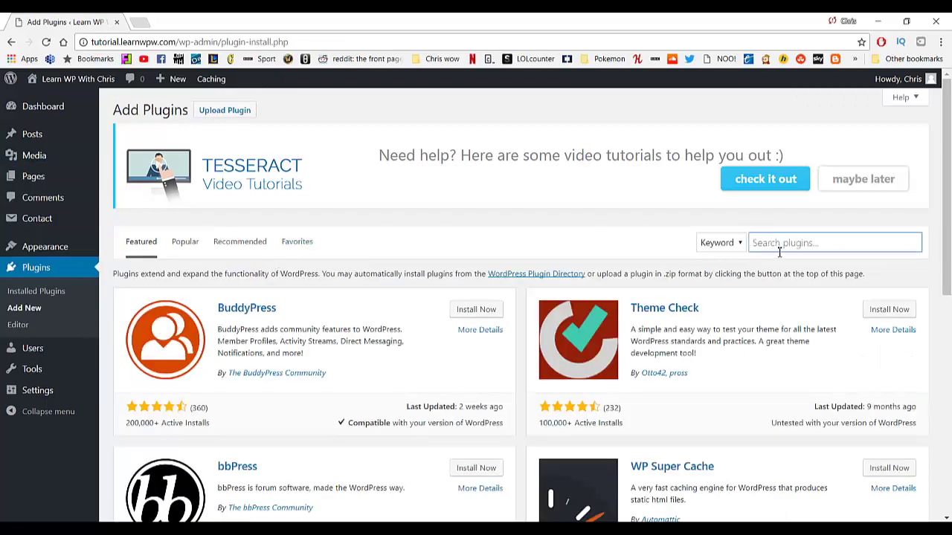
type("woocommerce")
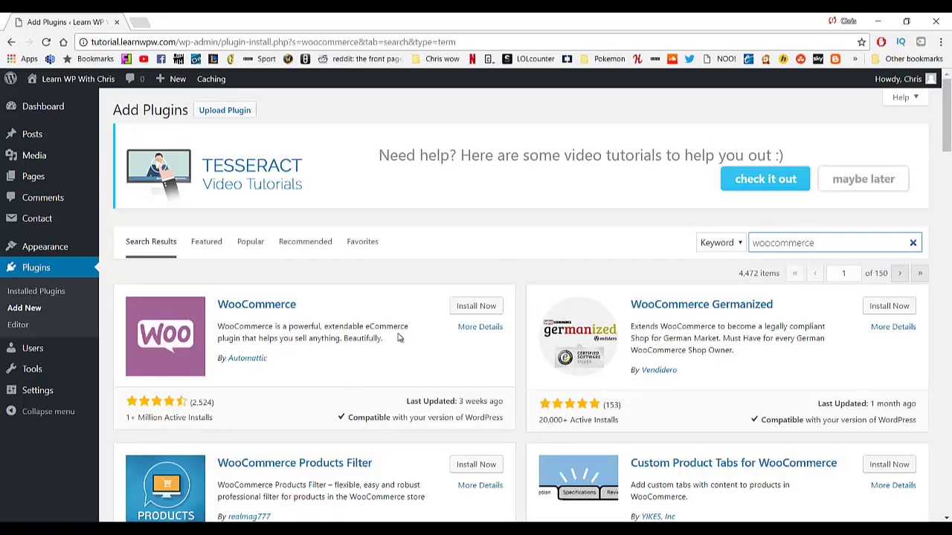
left_click(462, 308)
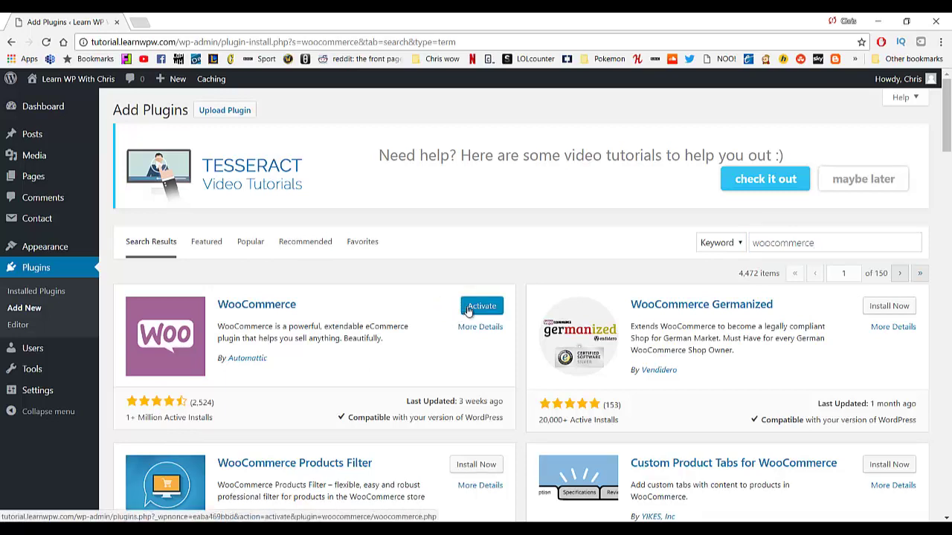
left_click(469, 311)
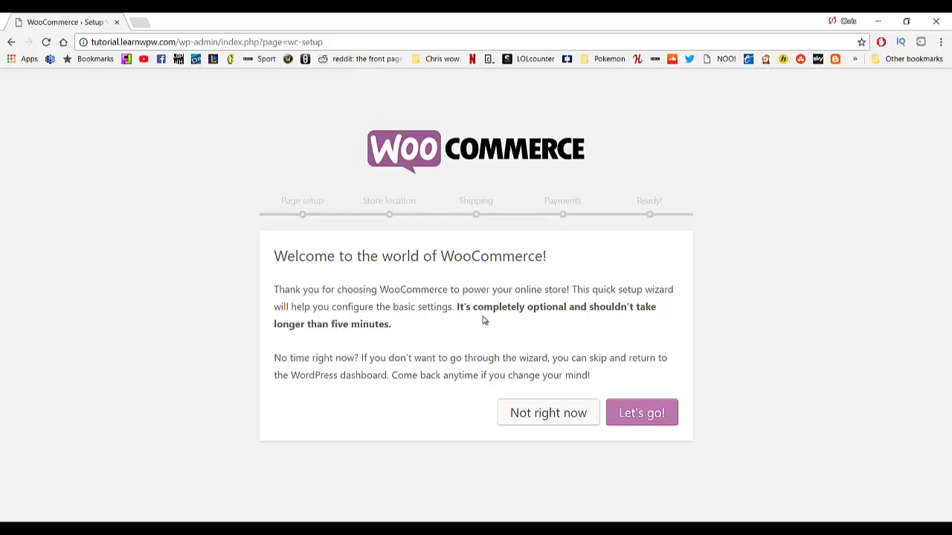
Run the WooCommerce wizard through page setup, keeping United Kingdom, GBP, kg and cm.
left_click(643, 414)
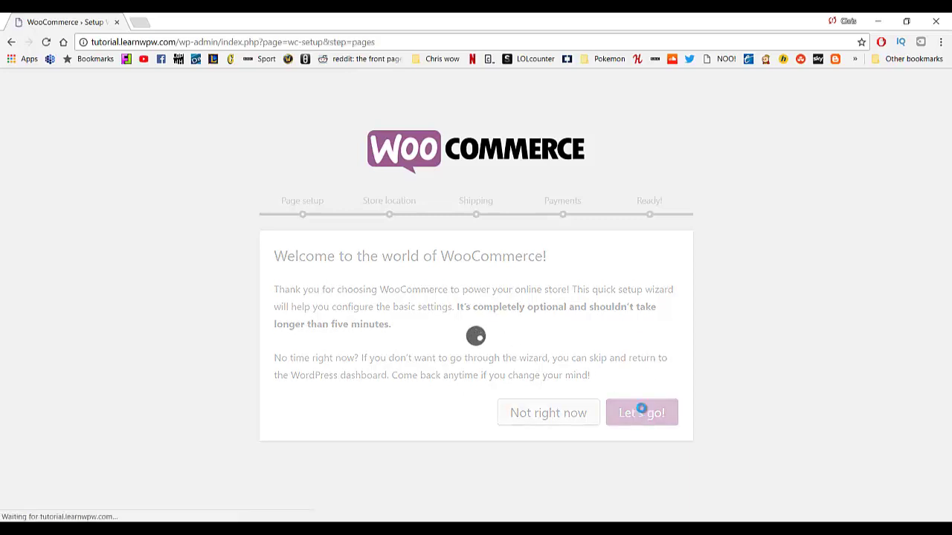
scroll(448, 277, "down", 3)
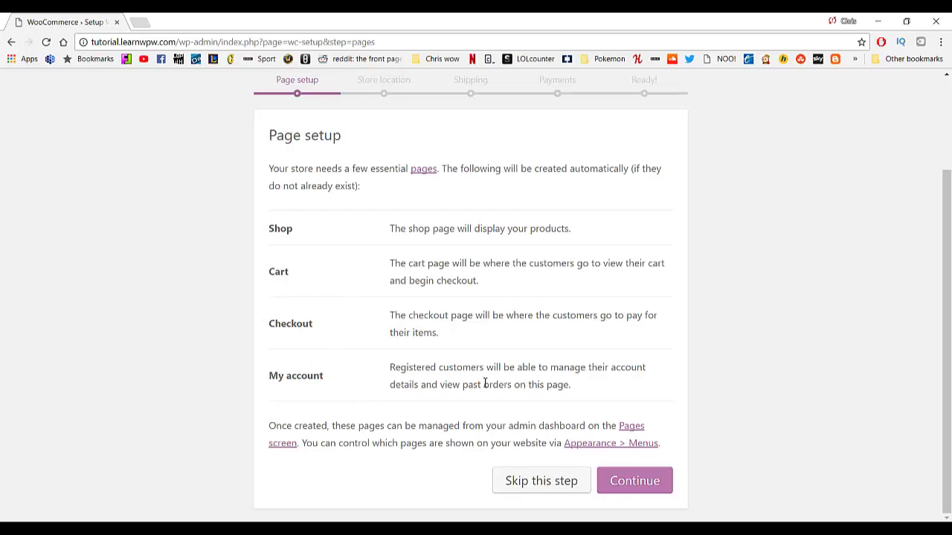
left_click(636, 484)
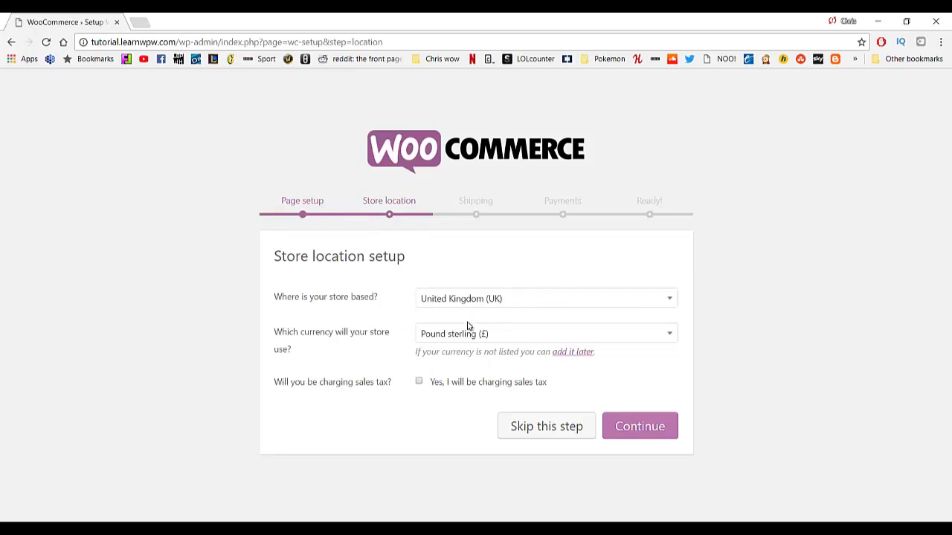
left_click(622, 426)
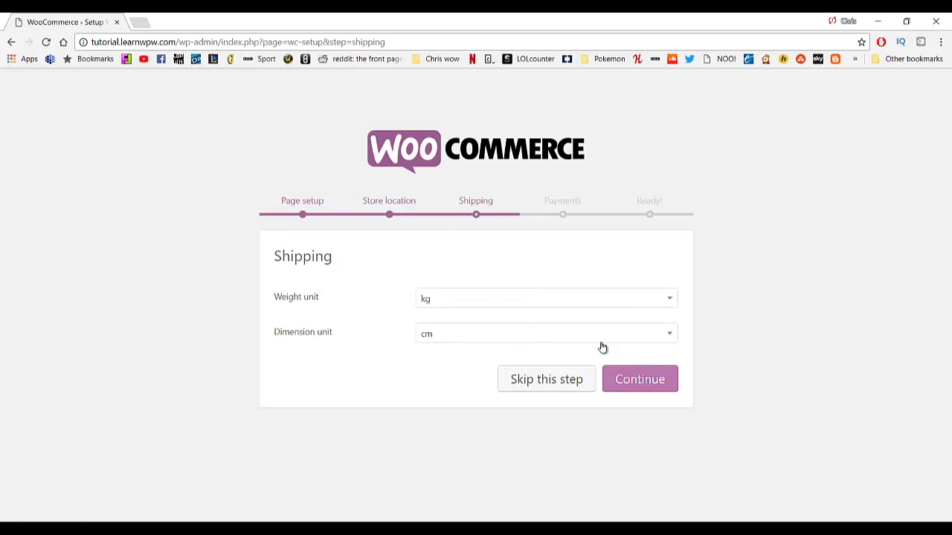
left_click(637, 384)
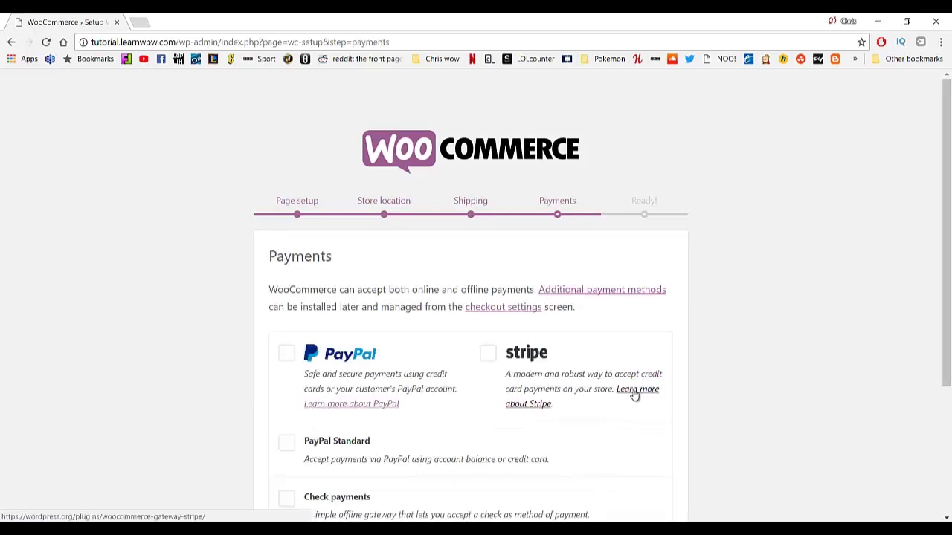
Enable PayPal Standard payments, finish the wizard, and decline sharing diagnostic usage data.
scroll(469, 285, "down", 1)
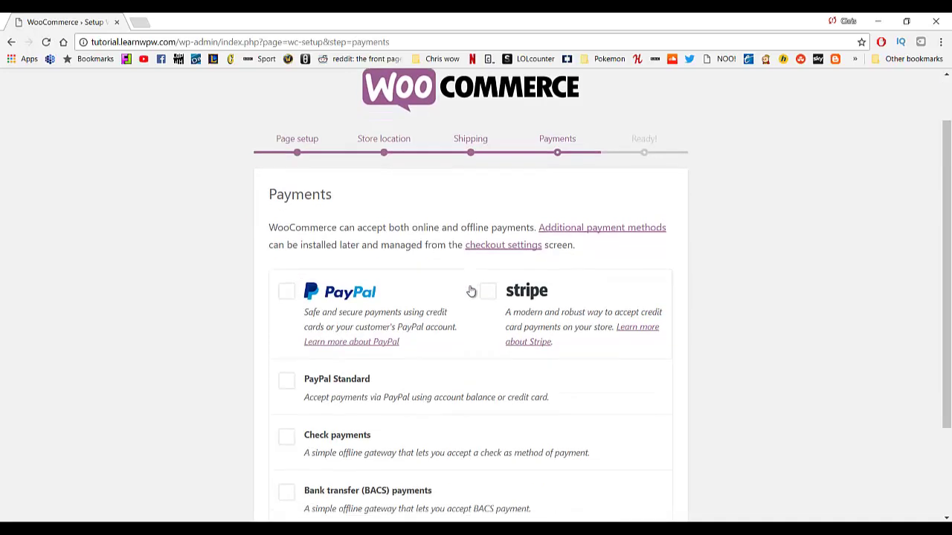
scroll(471, 292, "down", 1)
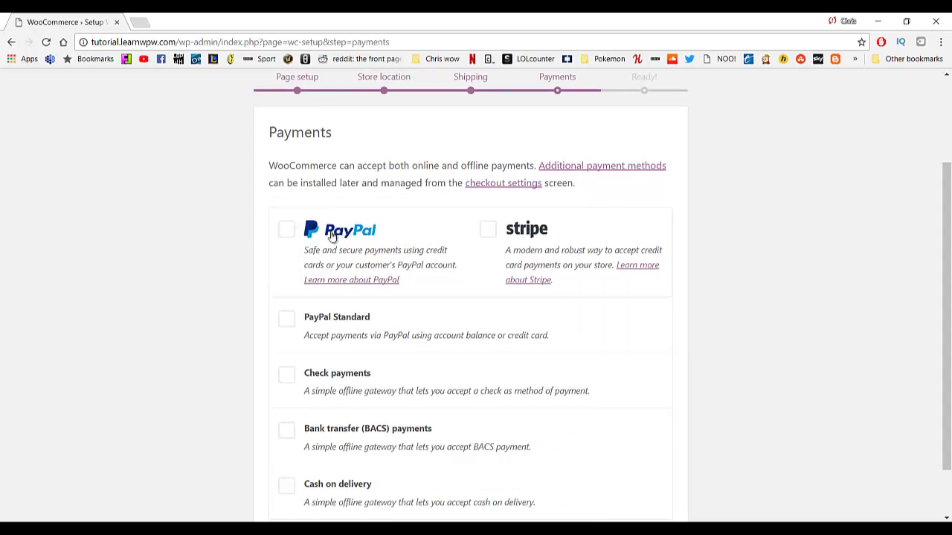
left_click(291, 325)
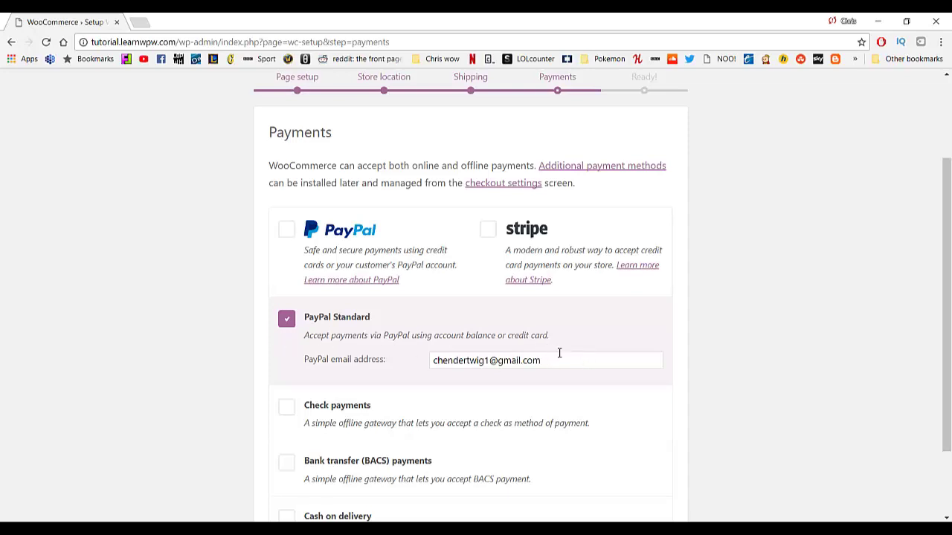
scroll(587, 357, "down", 2)
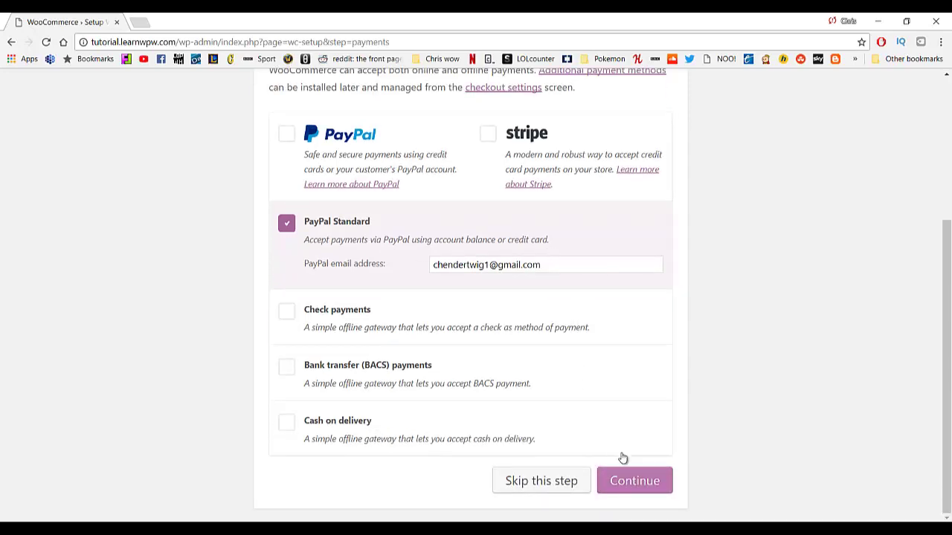
left_click(630, 480)
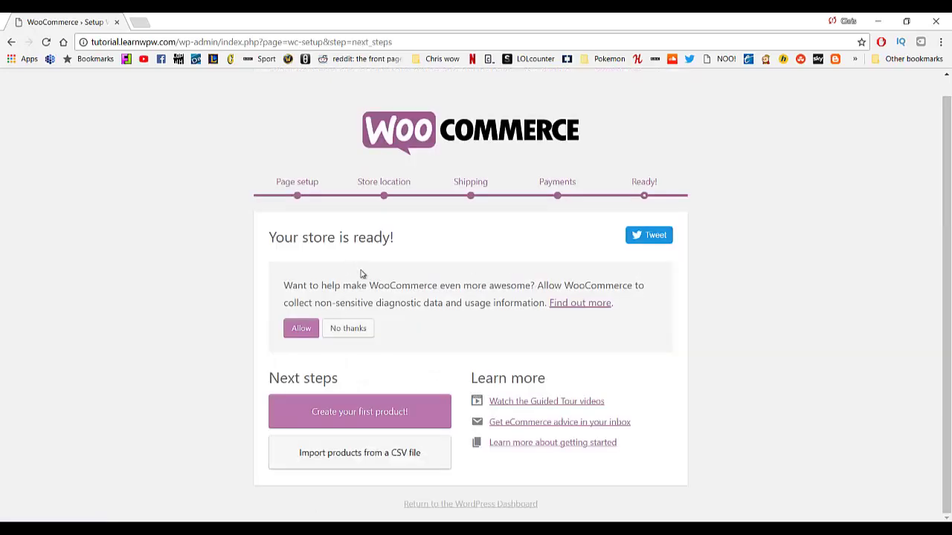
left_click(355, 327)
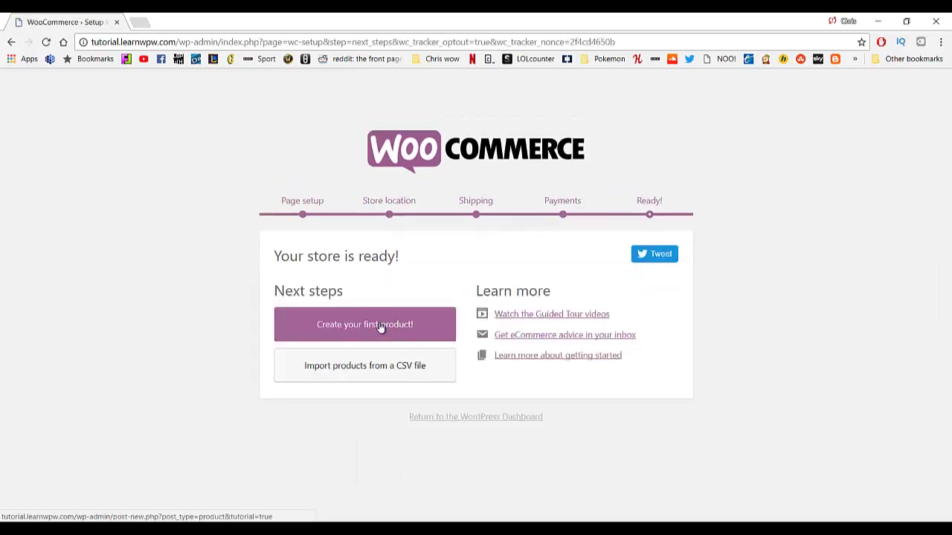
Start the first product titled 'New product' and dismiss the description, type and virtual tips.
left_click(380, 326)
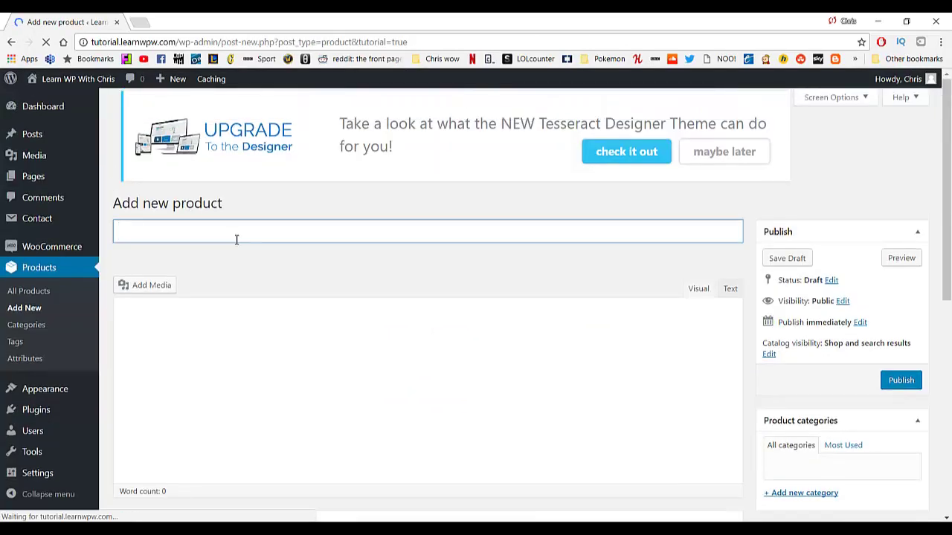
type("New product")
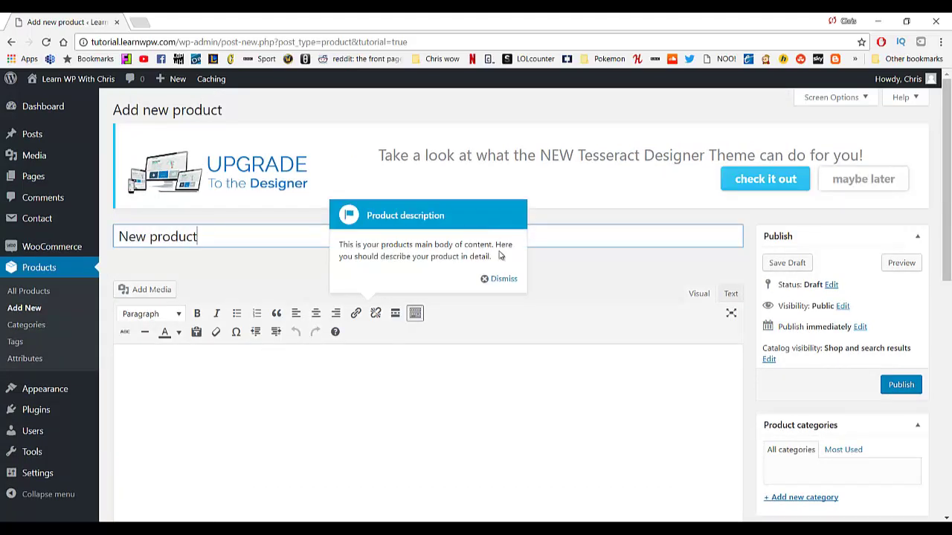
left_click(502, 278)
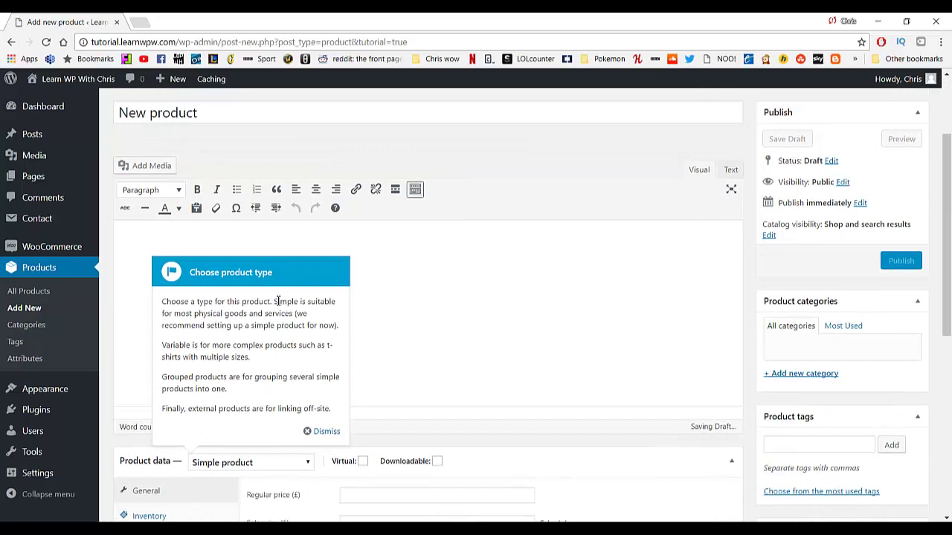
left_click(322, 429)
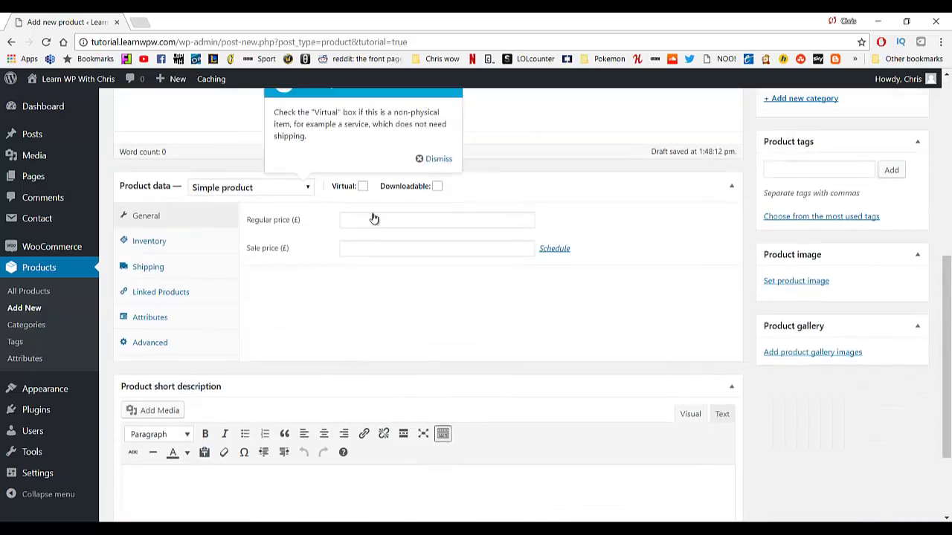
left_click(421, 248)
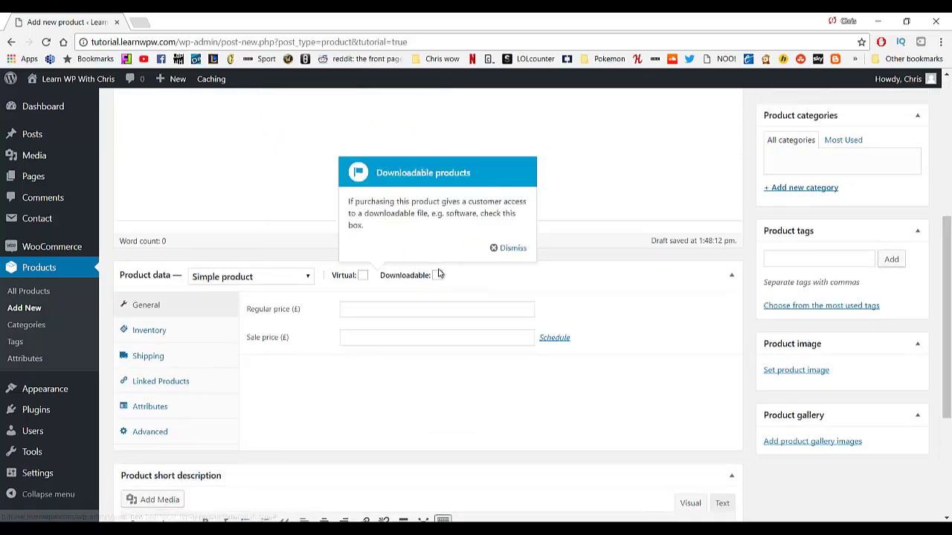
Dismiss the remaining tour tips for downloads, price, images, tags and categories.
left_click(495, 251)
left_click(496, 279)
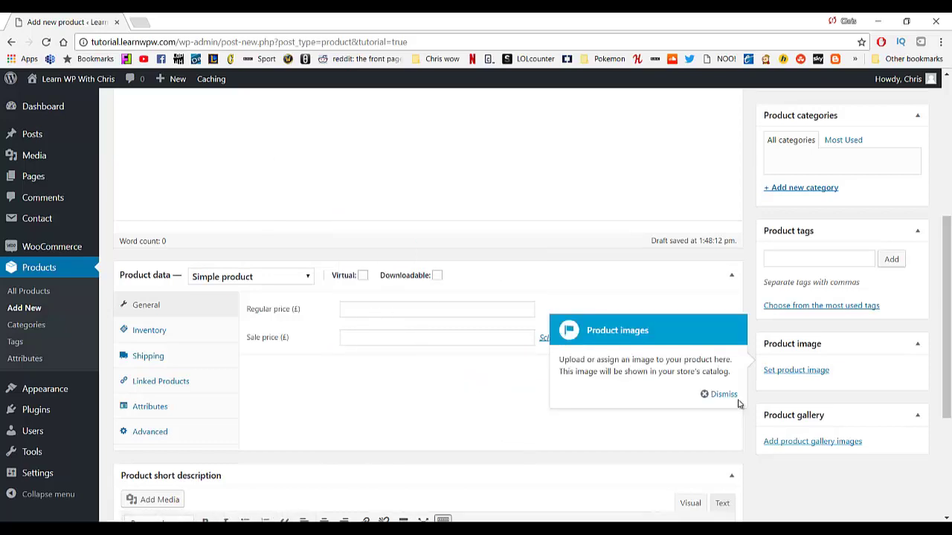
left_click(725, 397)
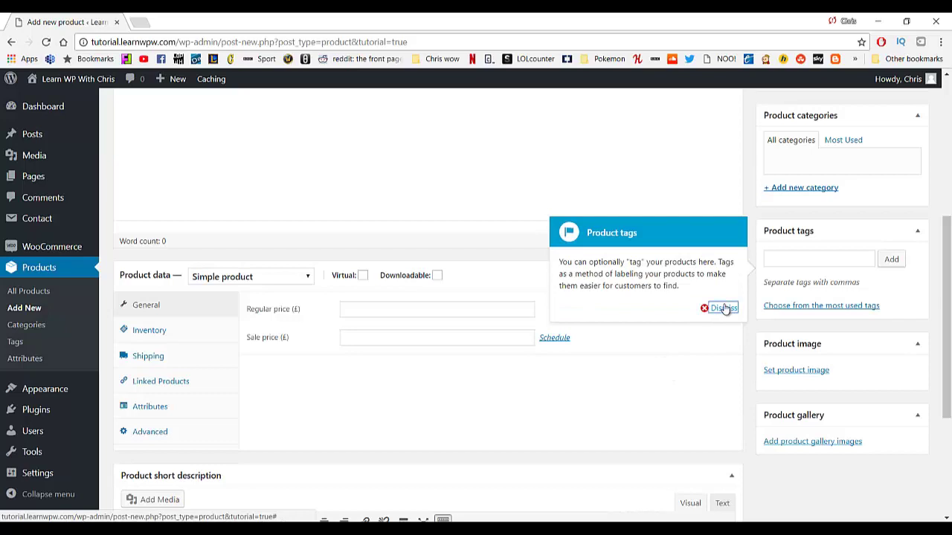
left_click(725, 308)
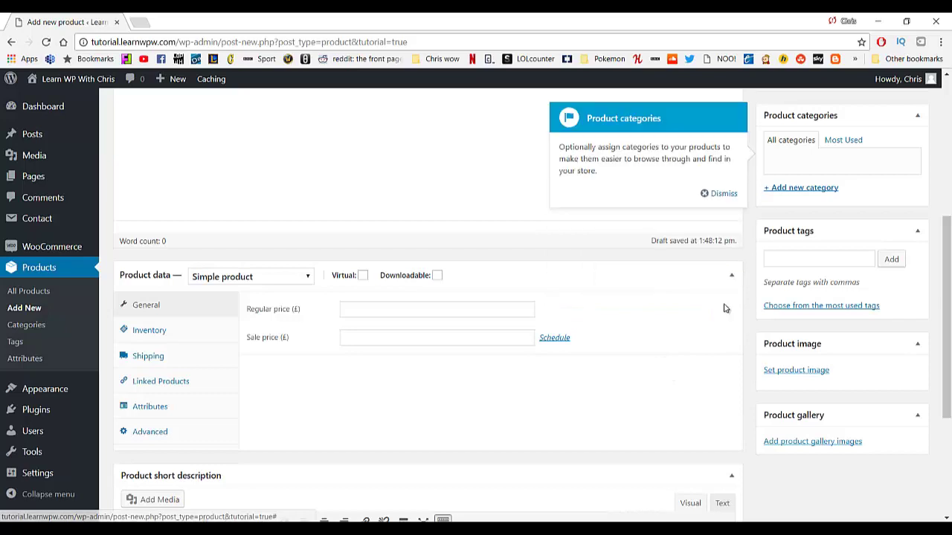
left_click(723, 195)
scroll(432, 267, "down", 1)
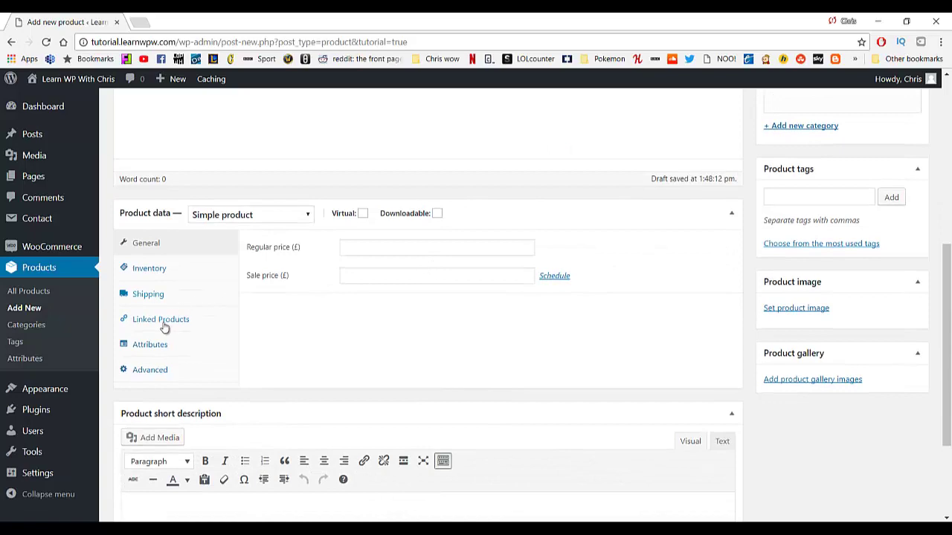
scroll(246, 315, "down", 2)
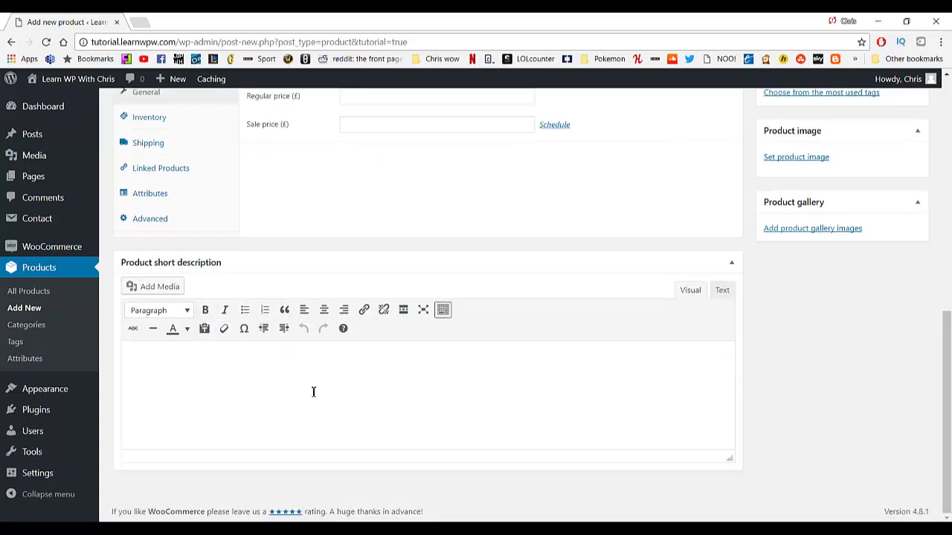
scroll(405, 387, "up", 7)
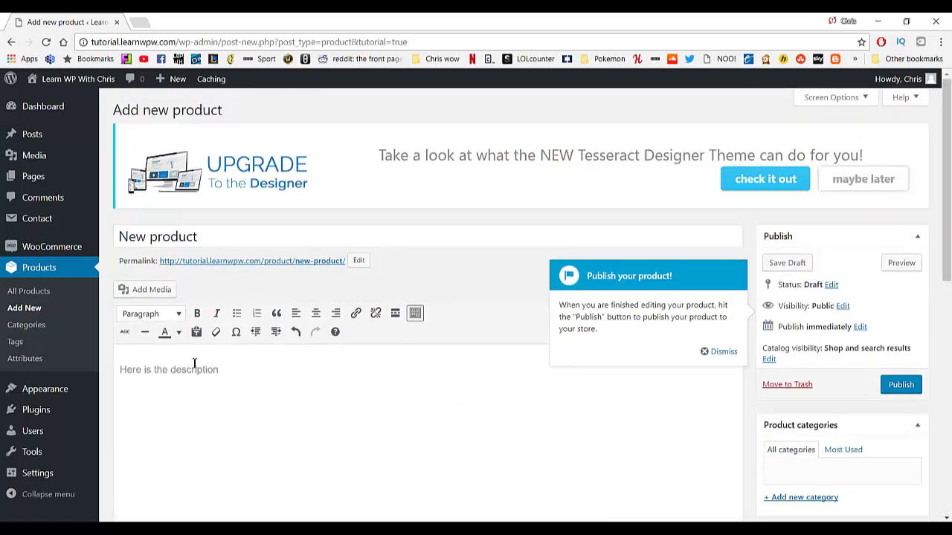
Set the product's regular price to 200 and sale price to 150.
scroll(194, 363, "down", 3)
left_click(352, 310)
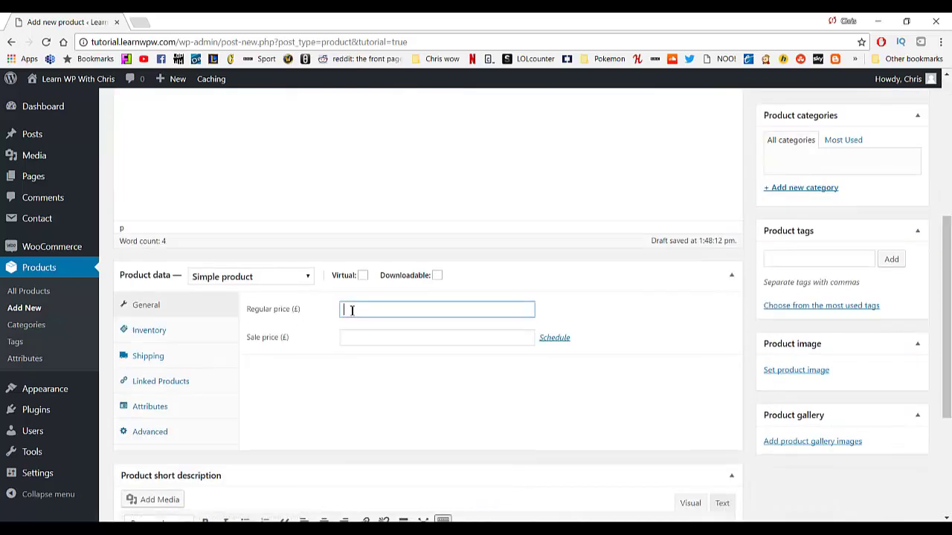
key("Tab")
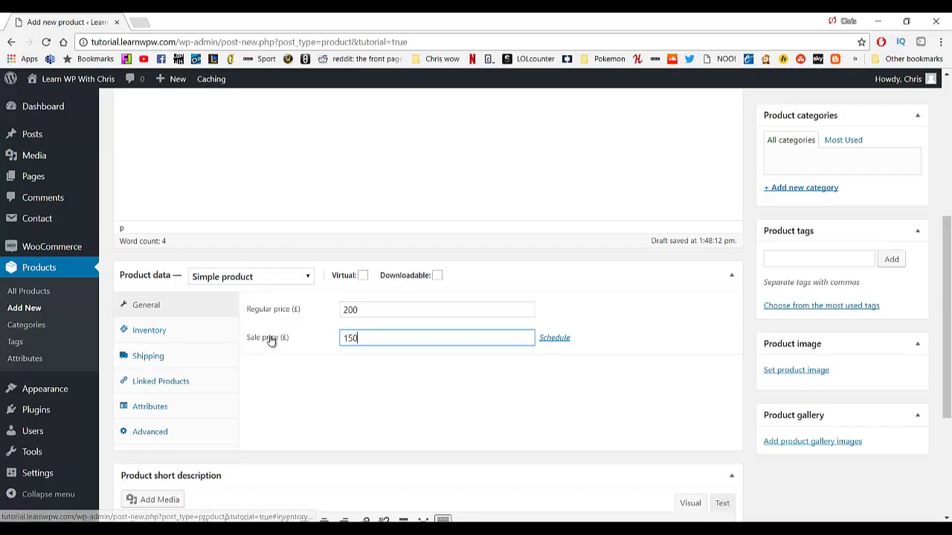
Open the media library from the short description's Add Media button.
scroll(309, 336, "down", 1)
scroll(309, 336, "down", 1)
left_click(178, 285)
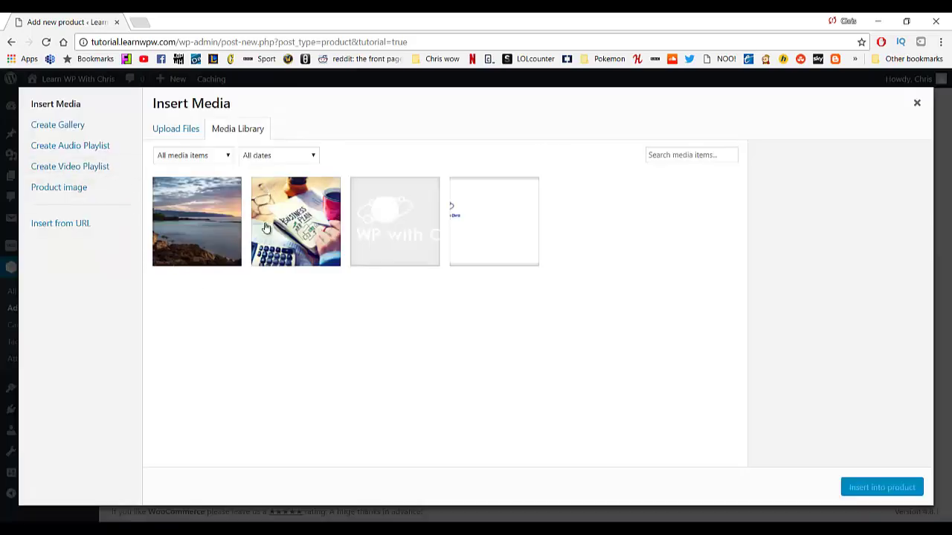
Insert business.jpg into the short description, then delete it again.
left_click(301, 212)
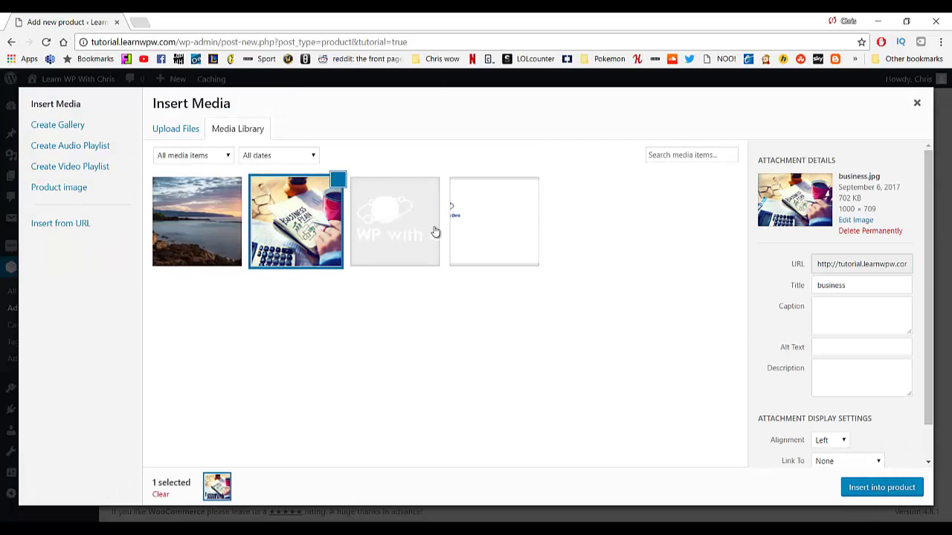
scroll(870, 459, "down", 1)
left_click(867, 485)
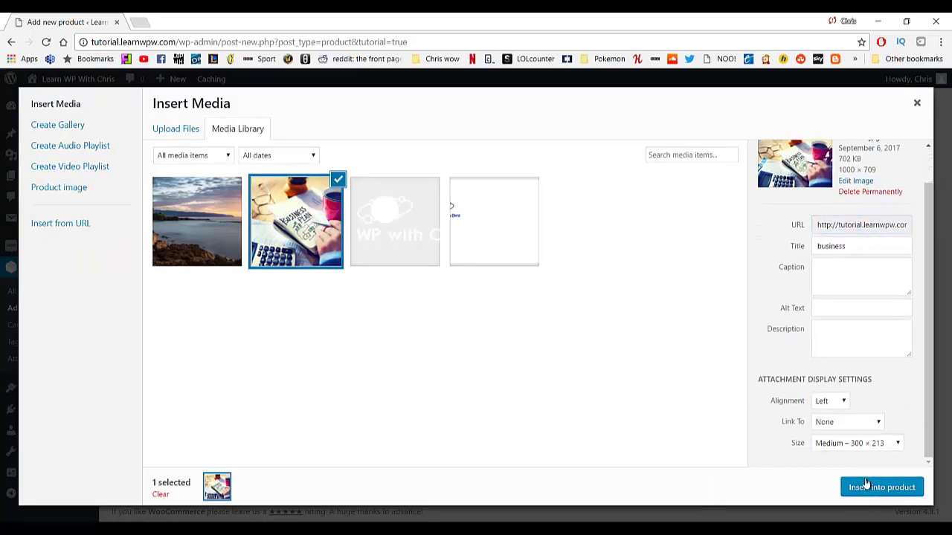
key("Delete")
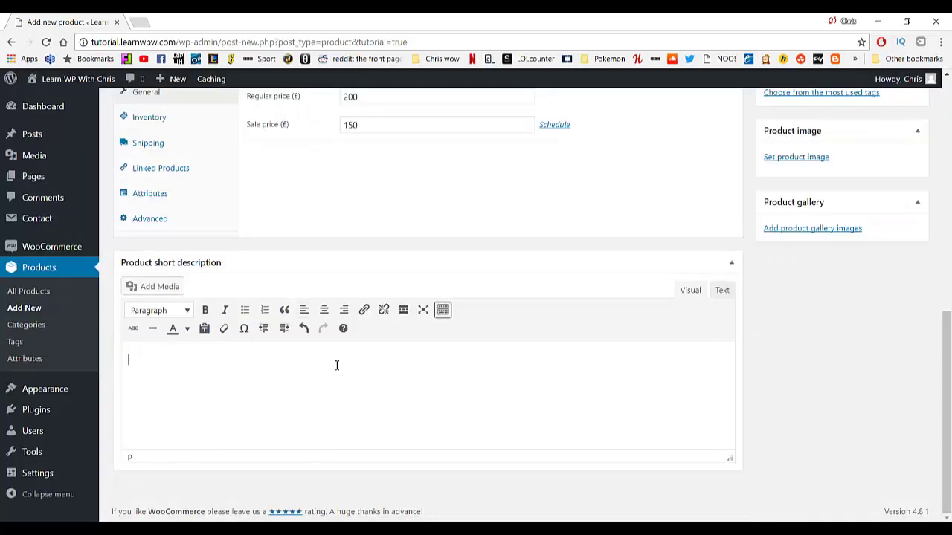
scroll(654, 315, "up", 3)
Set business.jpg as the product image, publish the product, and view its live page.
left_click(807, 345)
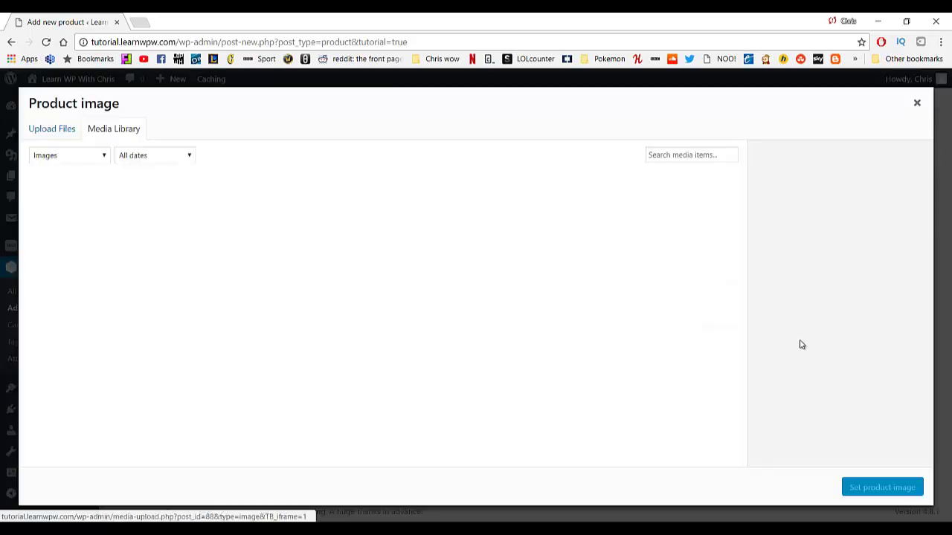
left_click(186, 230)
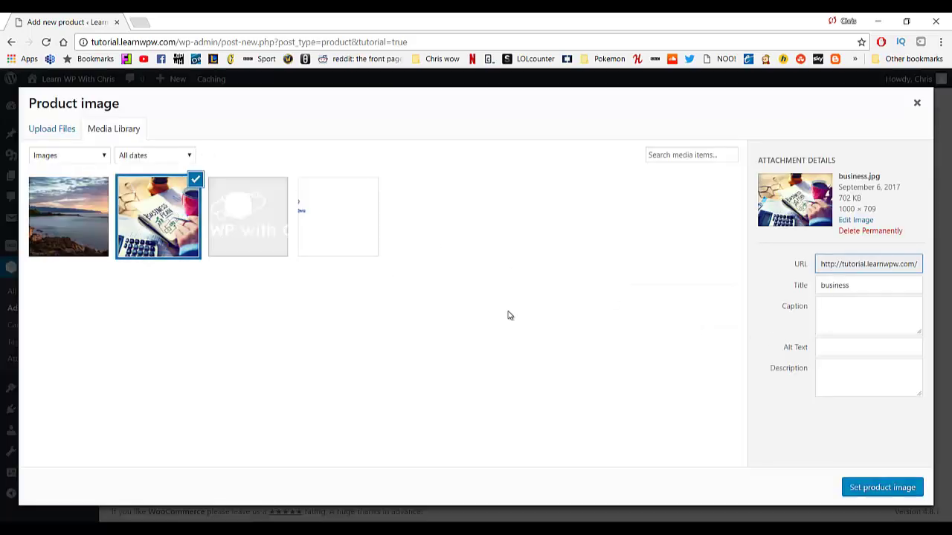
left_click(847, 485)
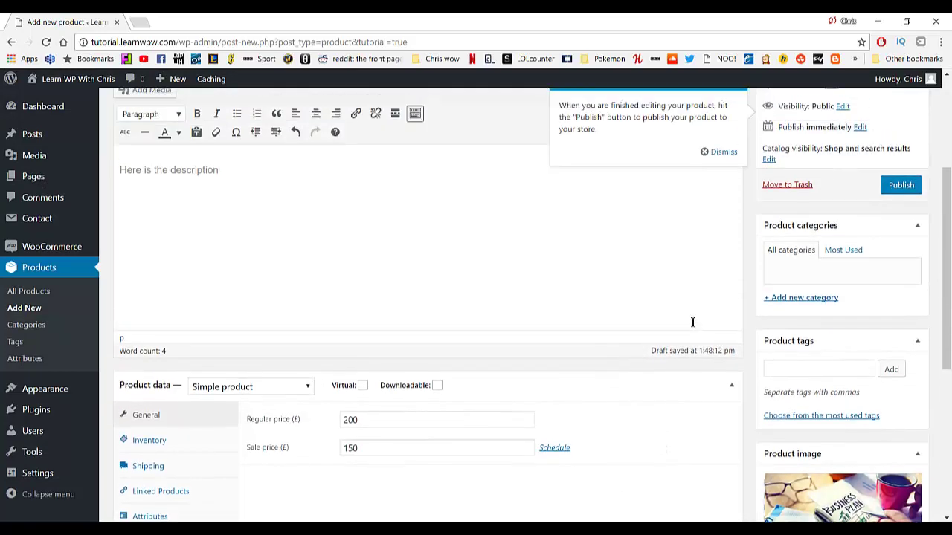
left_click(900, 296)
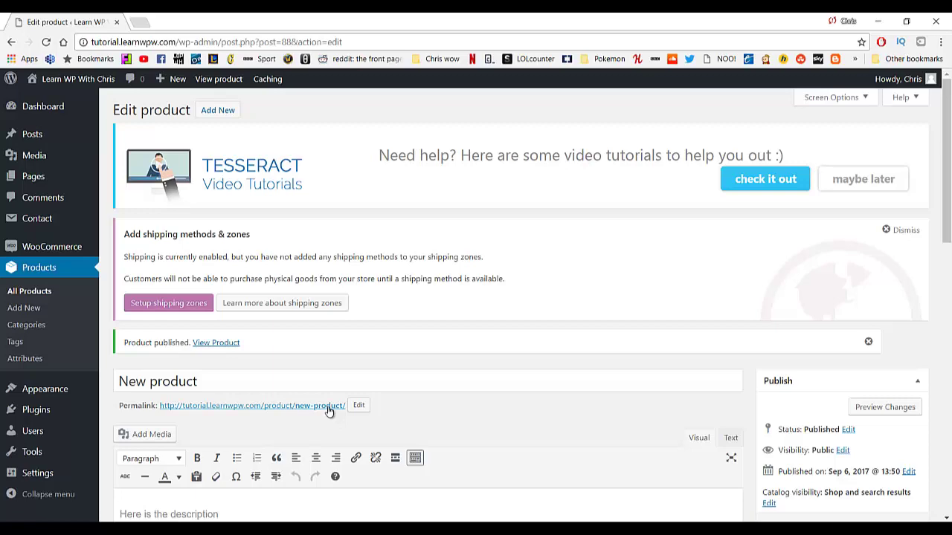
left_click(328, 407)
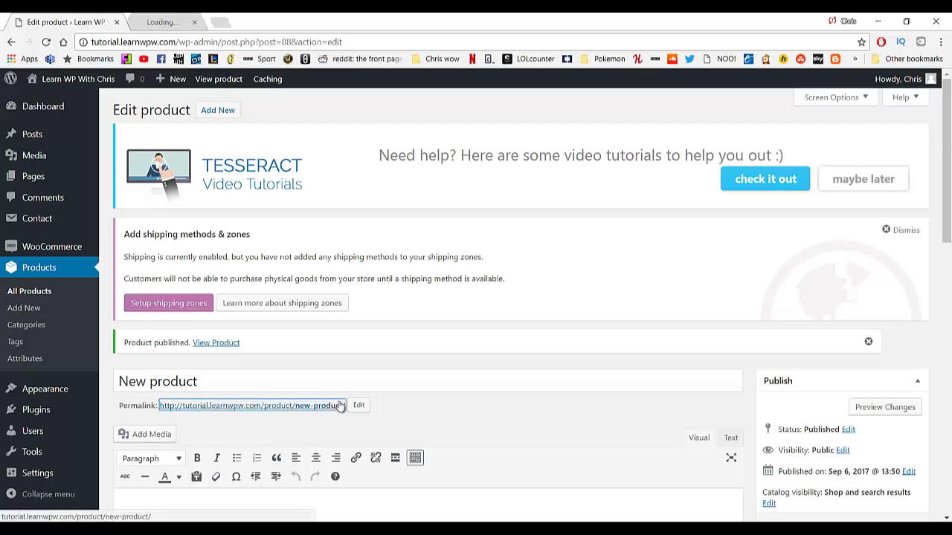
scroll(458, 275, "down", 2)
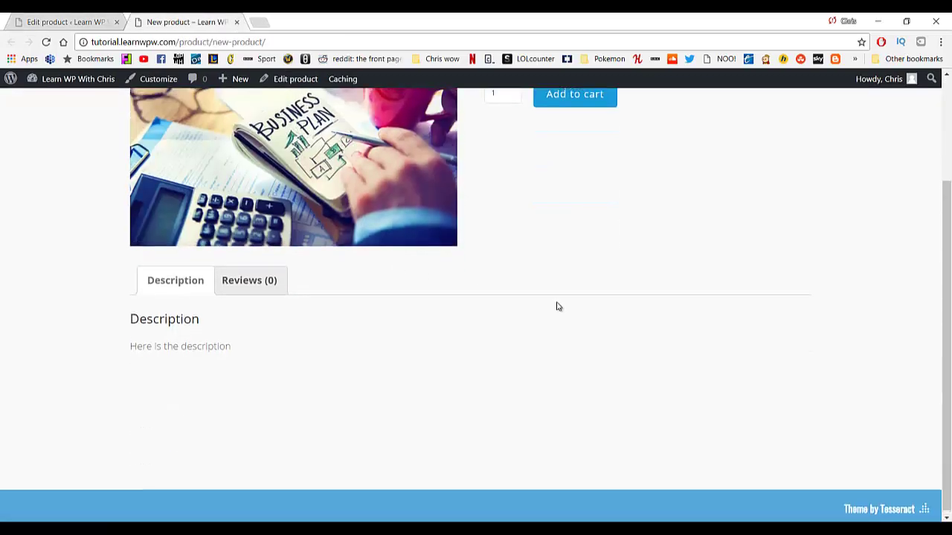
Add New product to the cart and view the cart showing £150.00.
scroll(557, 304, "up", 2)
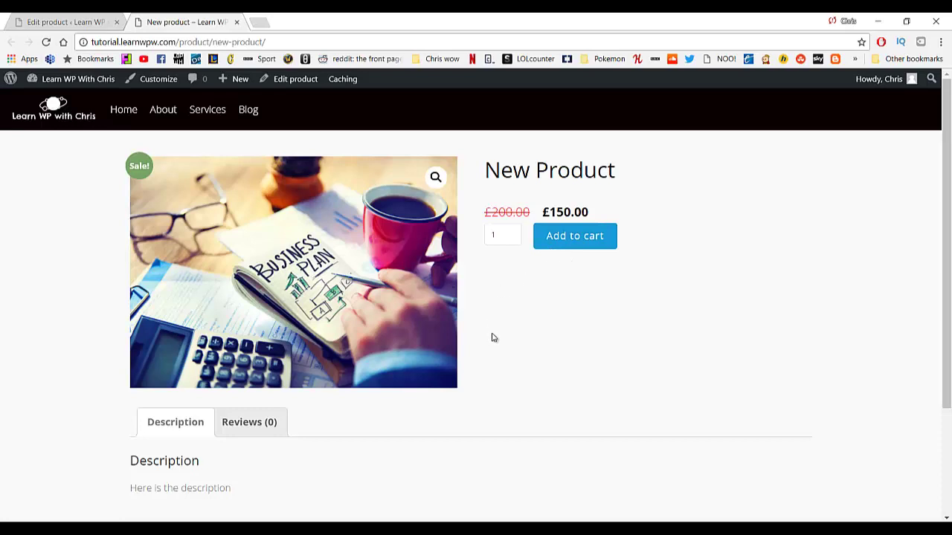
scroll(586, 434, "down", 3)
scroll(581, 409, "up", 3)
left_click(593, 249)
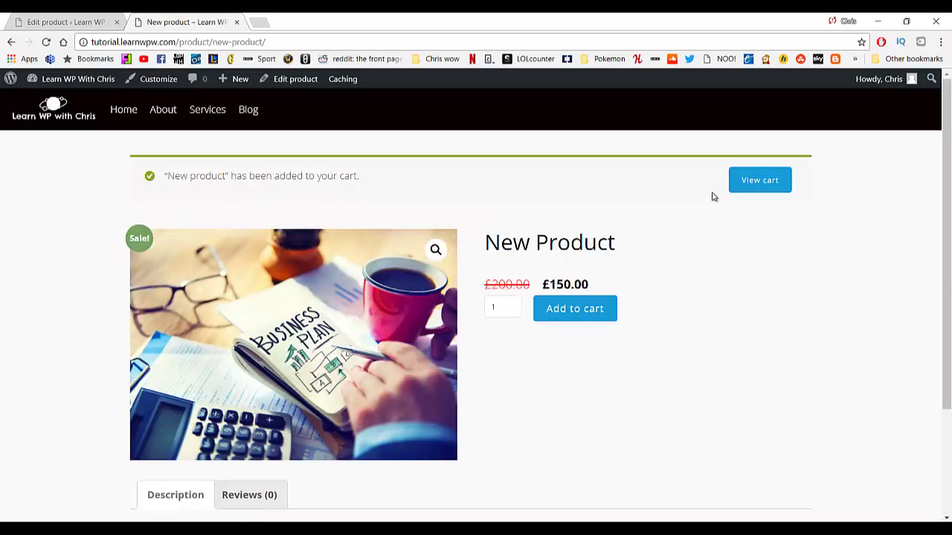
left_click(744, 186)
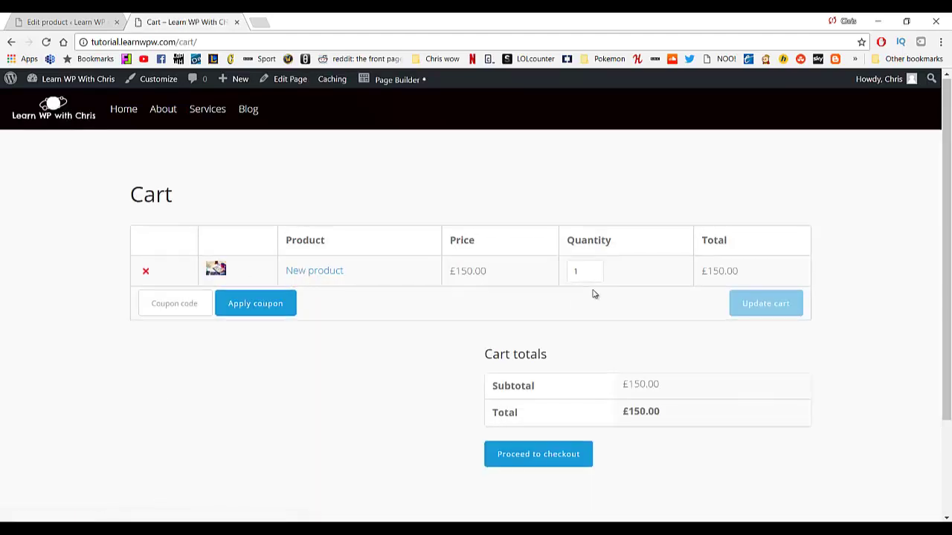
scroll(573, 335, "down", 1)
Proceed to checkout and review the billing form and order summary.
left_click(547, 396)
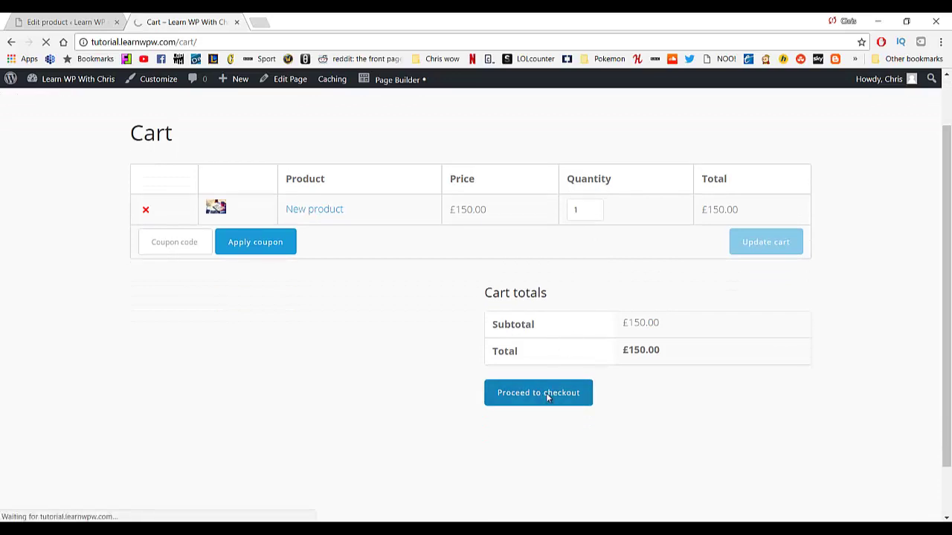
scroll(311, 301, "down", 3)
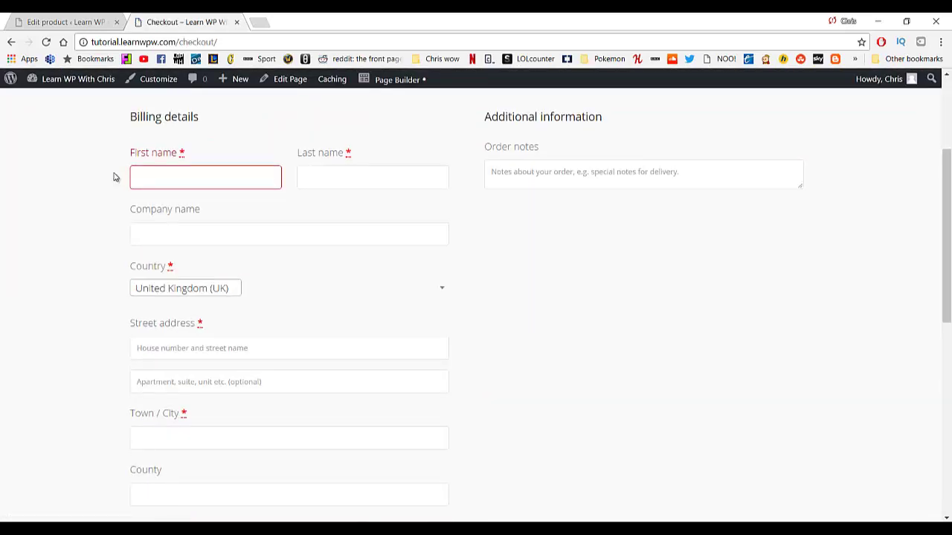
scroll(181, 171, "down", 8)
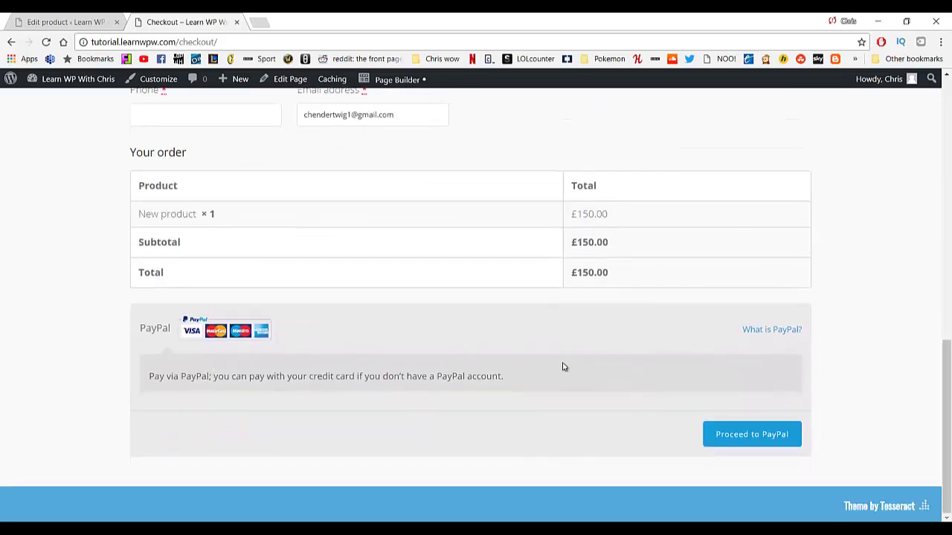
scroll(328, 283, "up", 10)
scroll(327, 291, "down", 5)
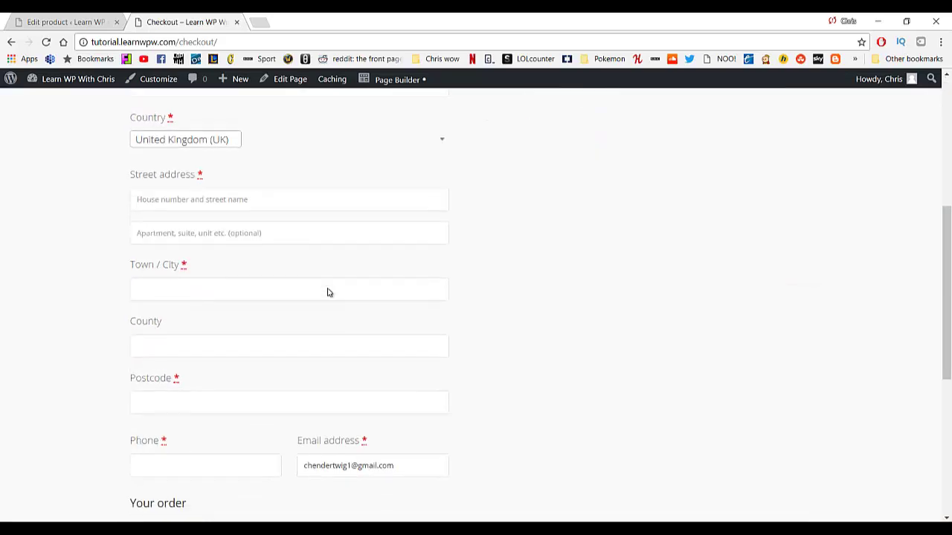
scroll(328, 293, "down", 5)
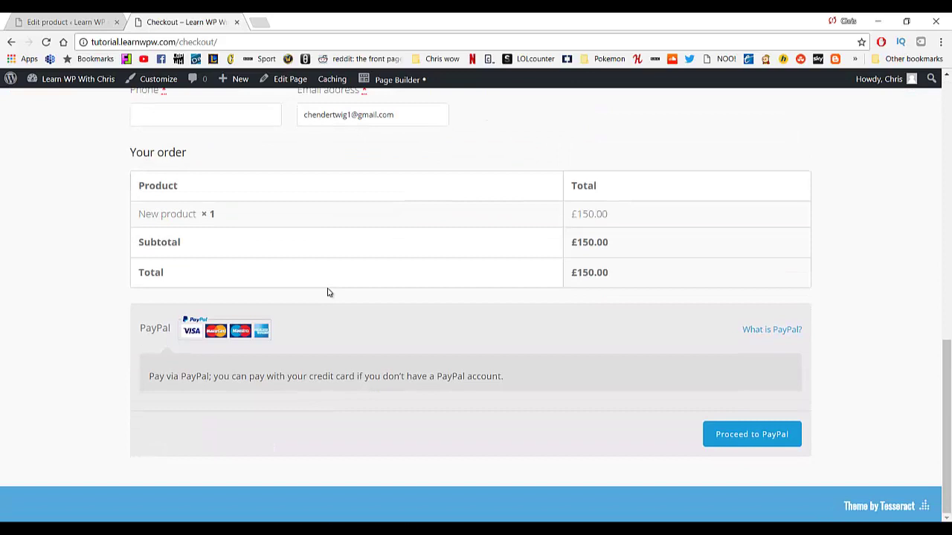
scroll(328, 292, "up", 4)
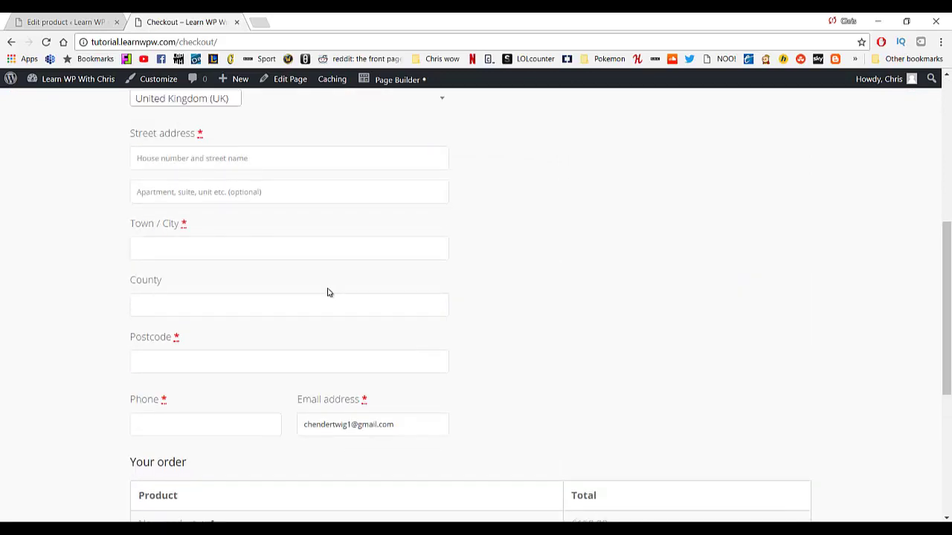
scroll(328, 291, "up", 4)
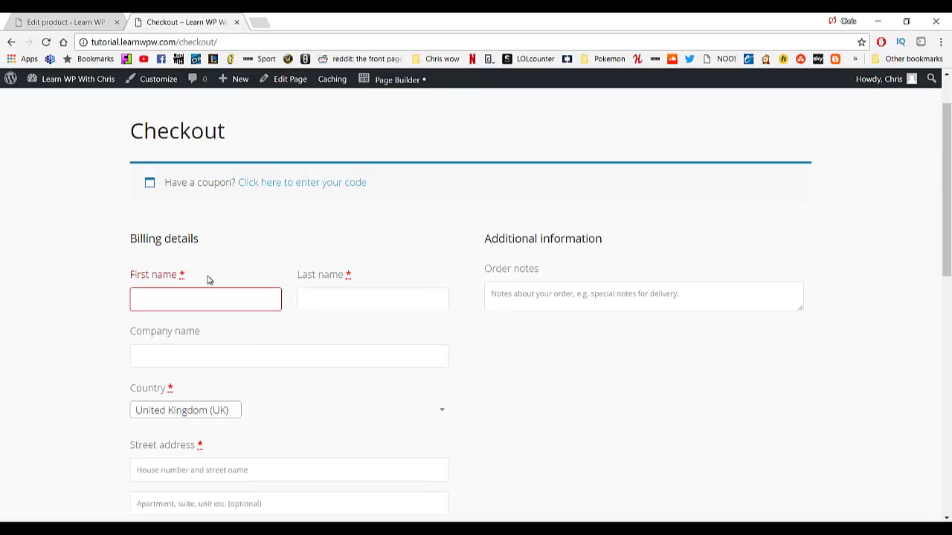
scroll(208, 279, "up", 1)
Return to the site's front page and open the Customizer.
mouse_move(85, 84)
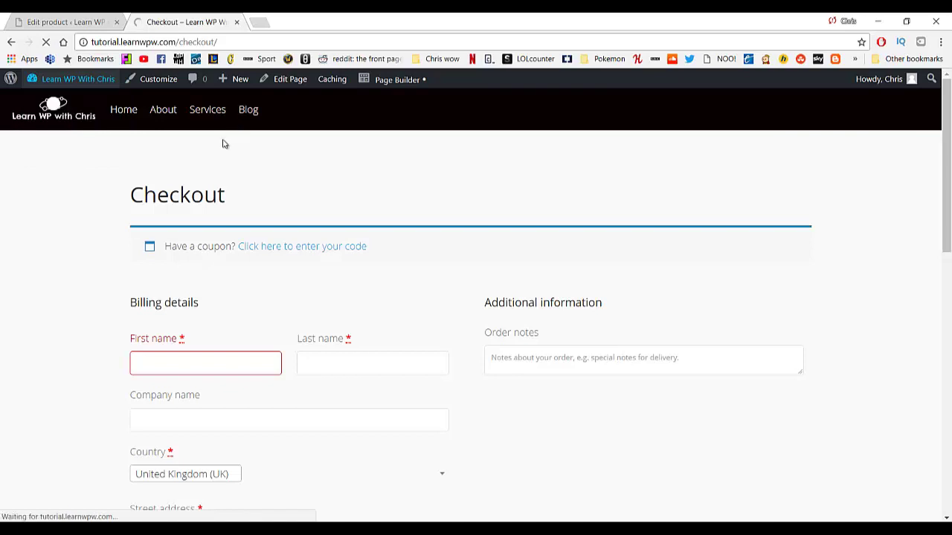
left_click(45, 102)
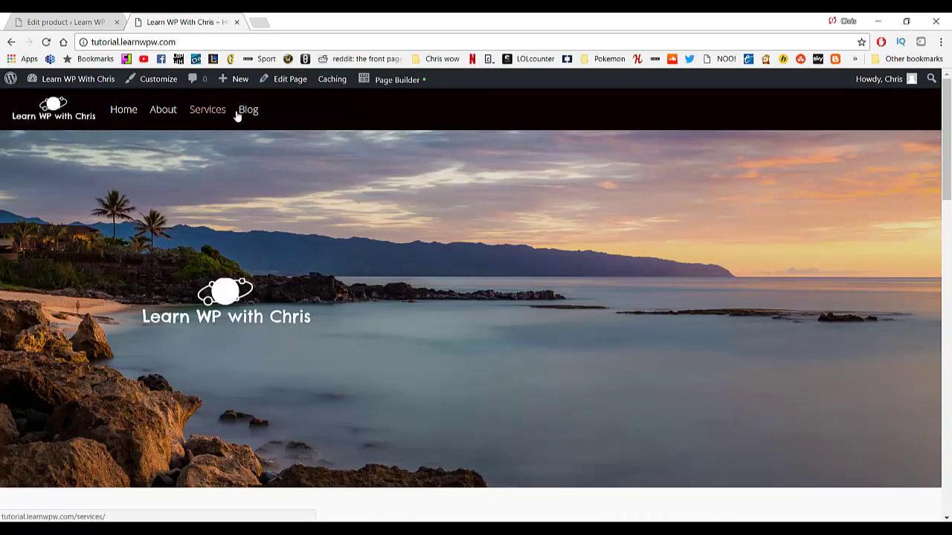
left_click(163, 81)
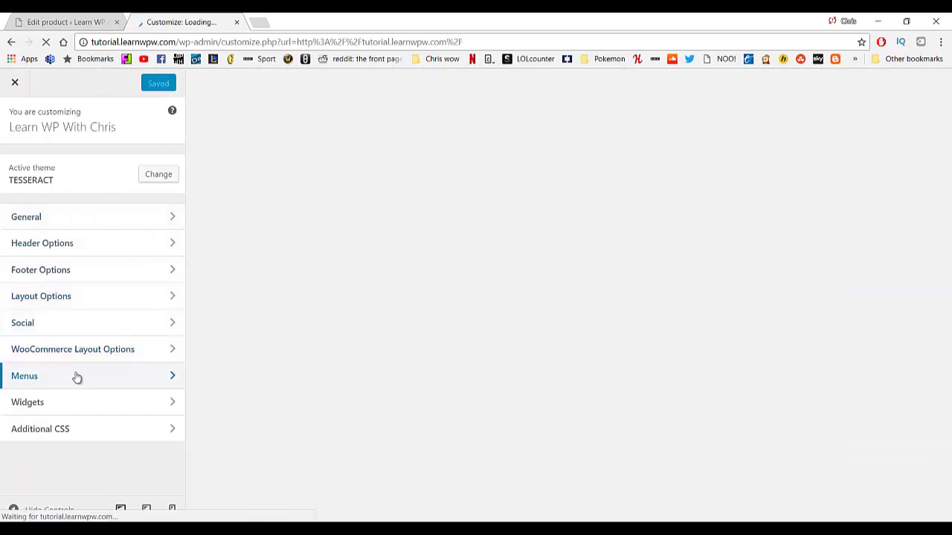
Open Menu1 in the Customizer's menus and bring up the list of items to add.
left_click(76, 377)
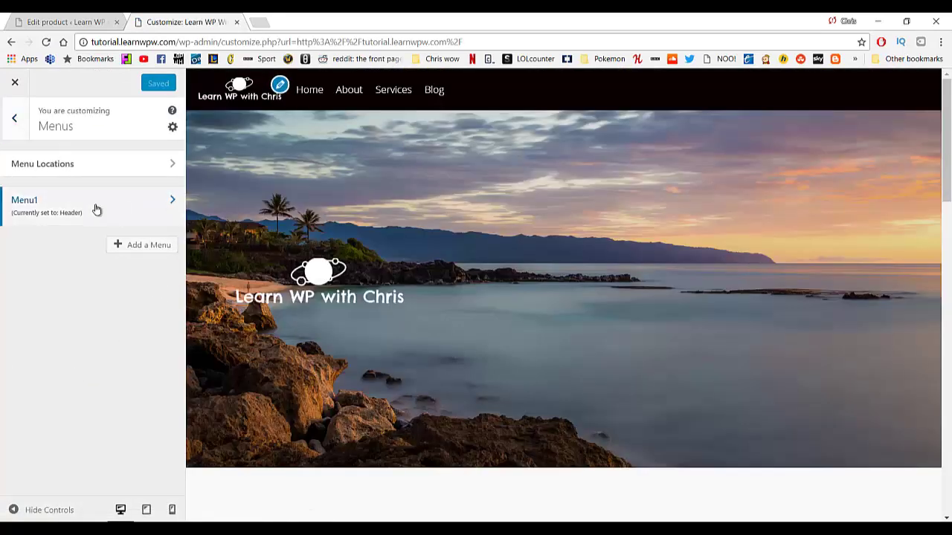
left_click(96, 207)
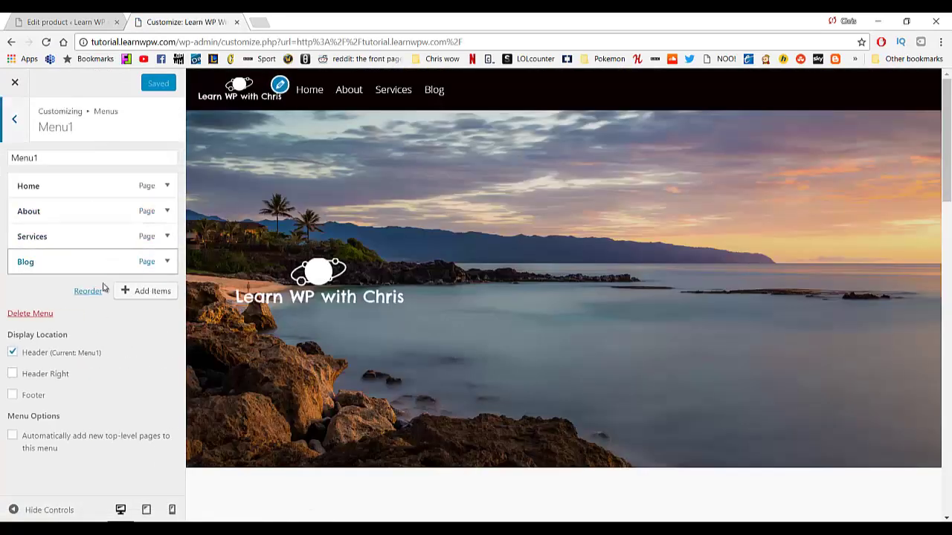
left_click(145, 291)
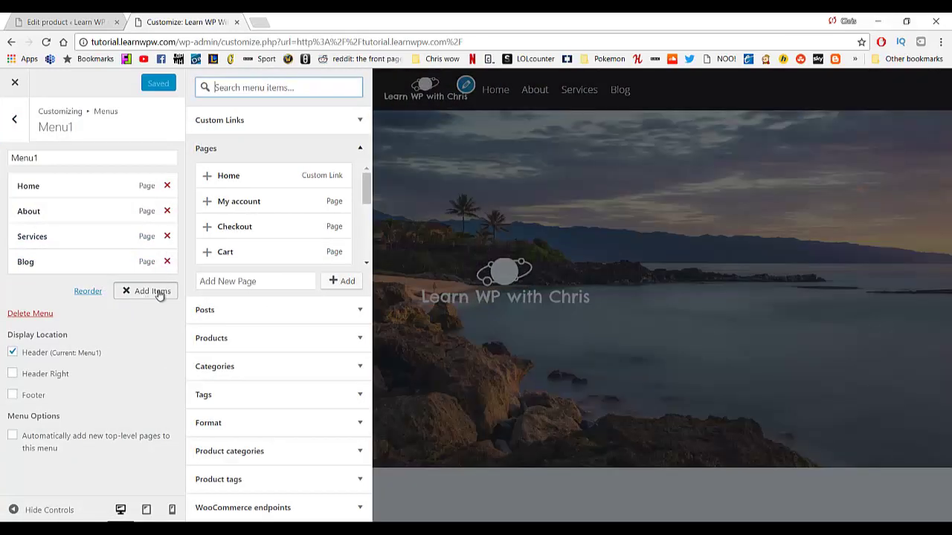
scroll(264, 208, "down", 3)
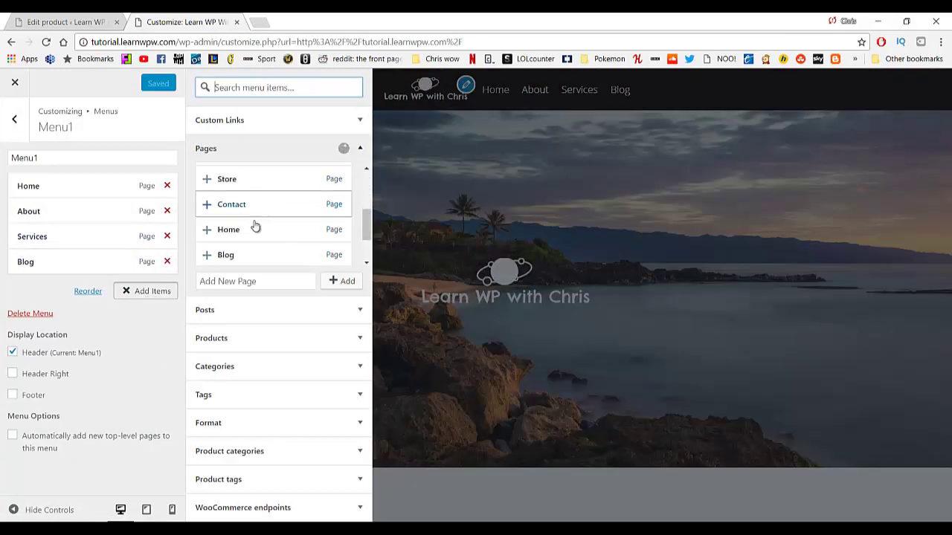
scroll(253, 223, "down", 1)
scroll(248, 229, "up", 2)
scroll(250, 233, "up", 1)
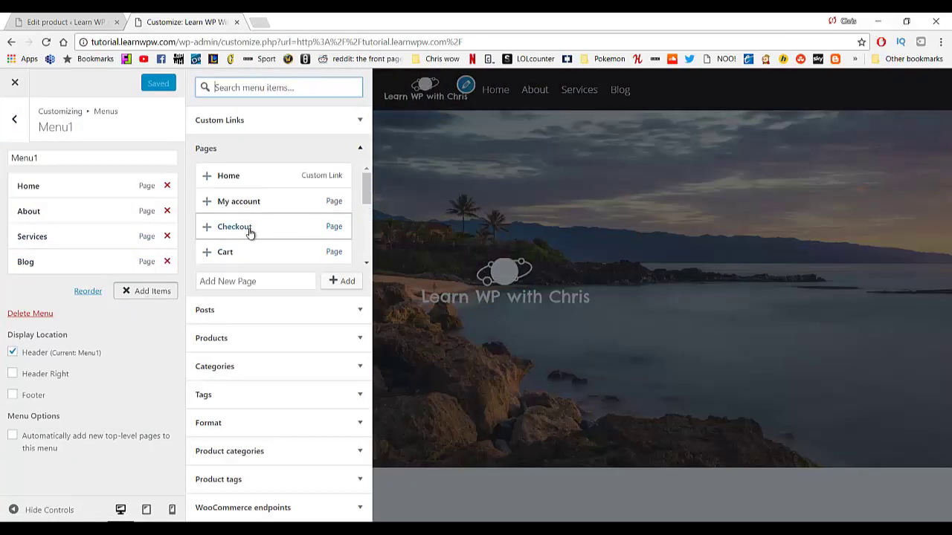
scroll(258, 216, "down", 2)
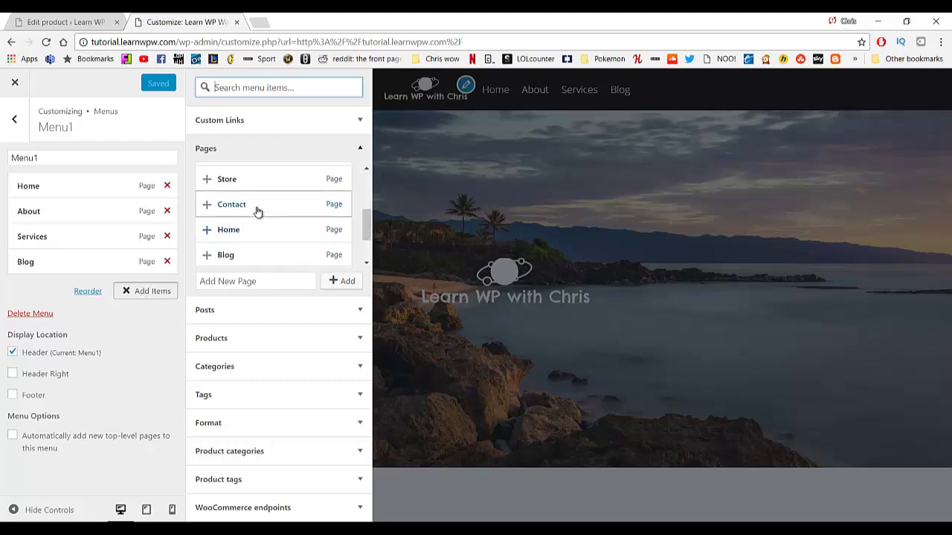
scroll(249, 223, "up", 2)
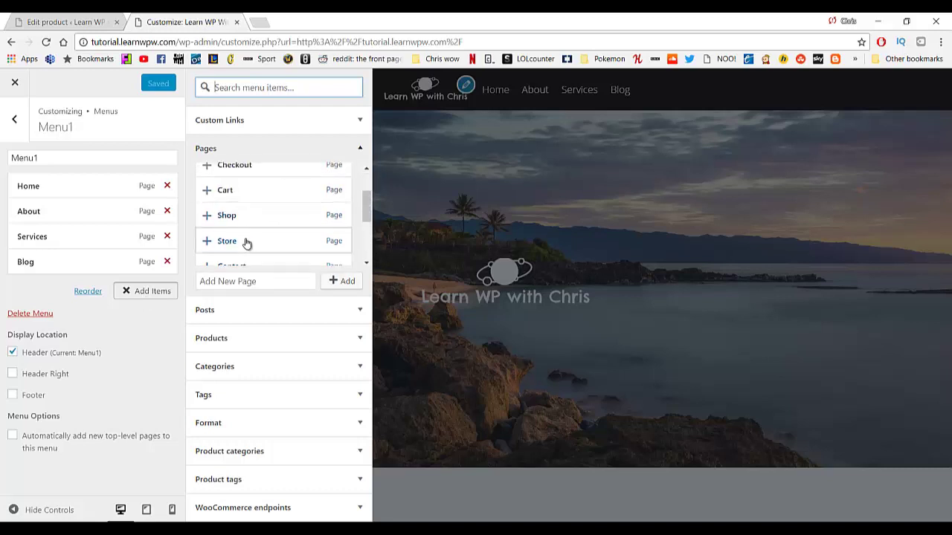
left_click_drag(257, 218, 240, 240)
scroll(258, 235, "up", 4)
scroll(262, 235, "down", 1)
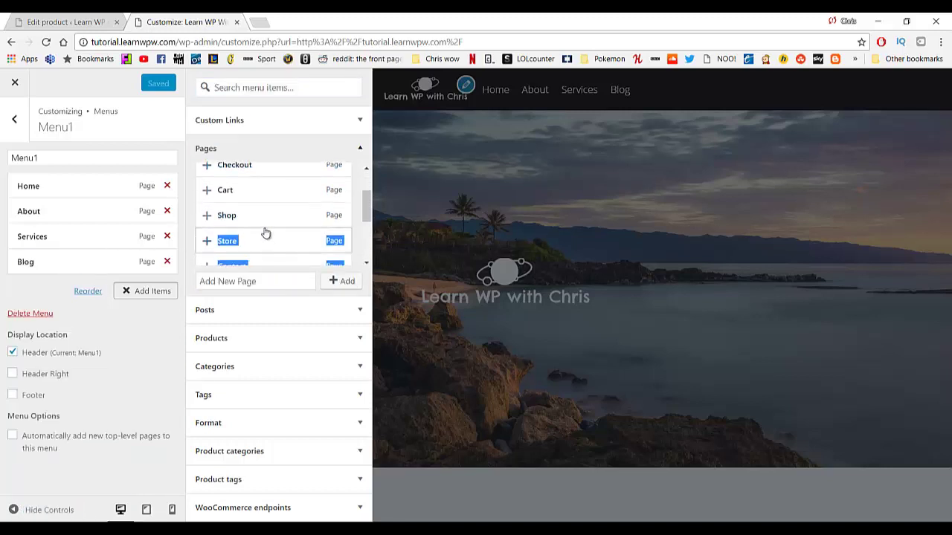
Add the Shop, Checkout and Cart pages to Menu1, nesting them under Shop.
left_click(206, 217)
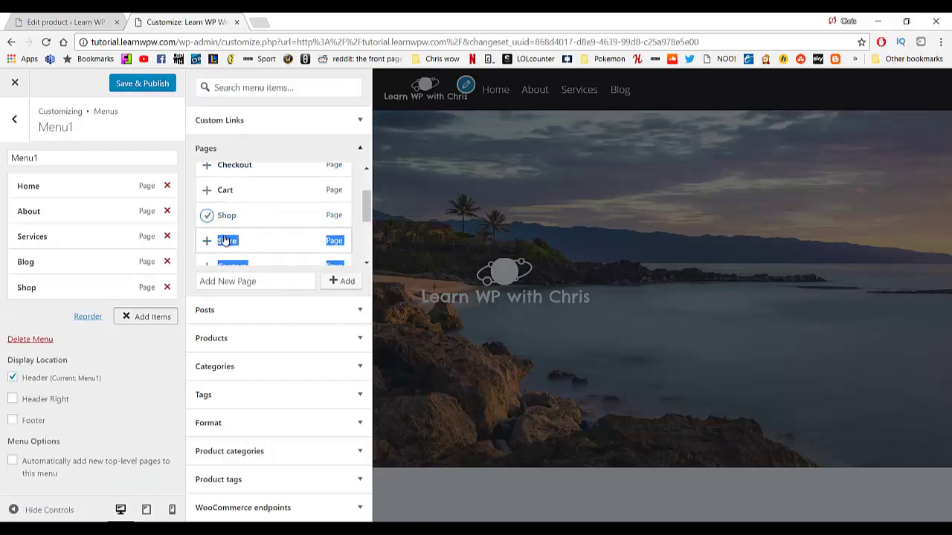
scroll(211, 220, "down", 1)
scroll(211, 223, "up", 3)
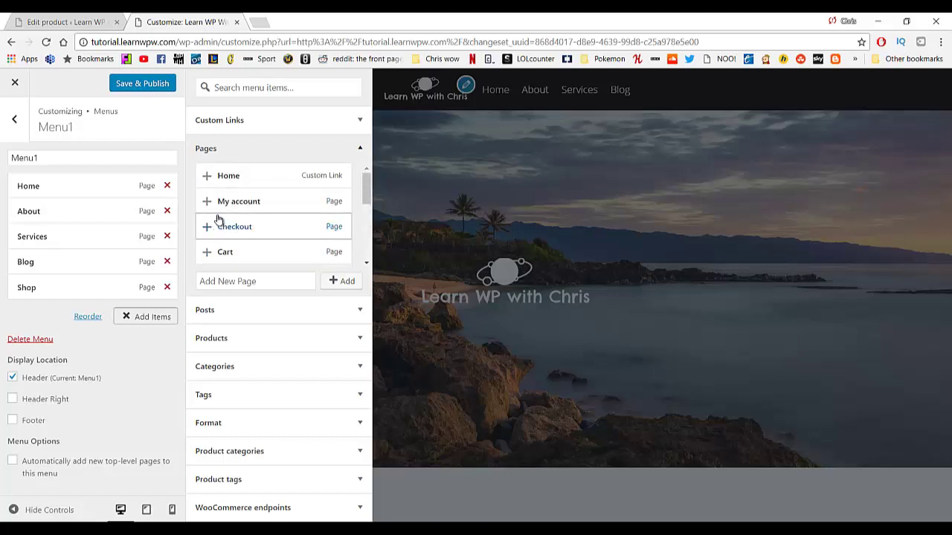
left_click(208, 230)
scroll(255, 230, "down", 1)
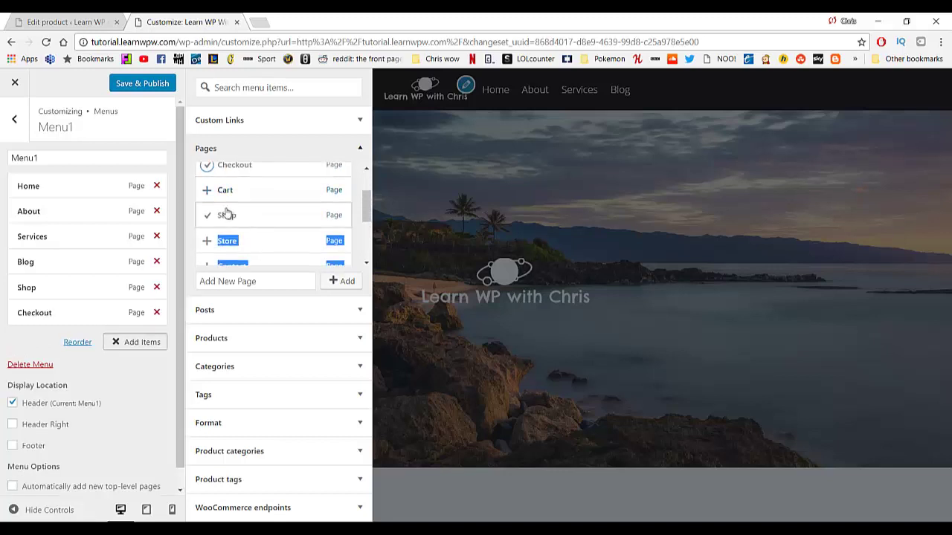
left_click(207, 192)
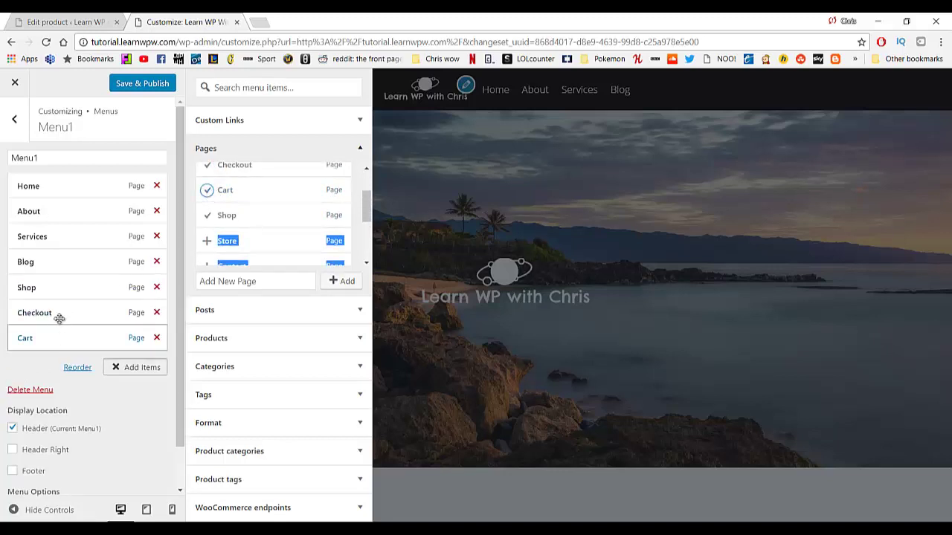
left_click_drag(59, 338, 81, 343)
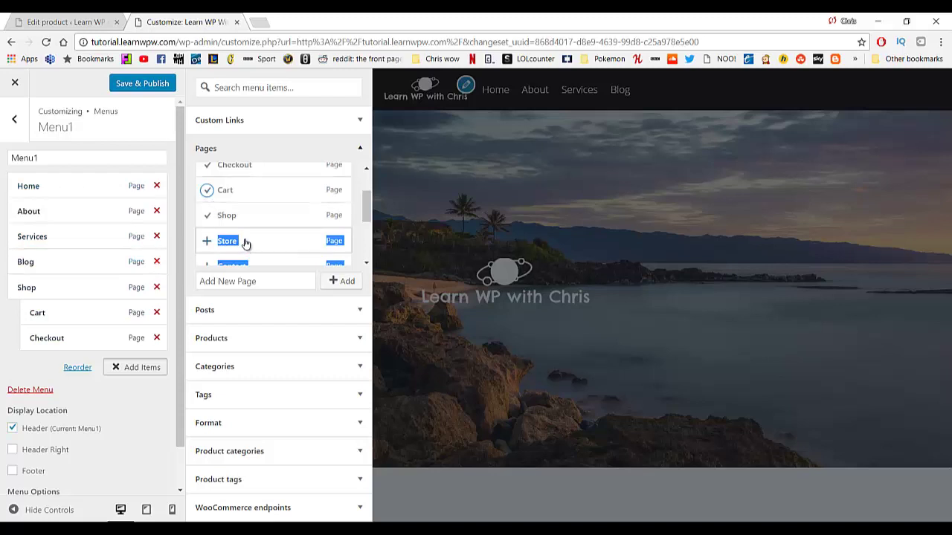
Save & Publish the updated Menu1.
scroll(251, 233, "down", 2)
scroll(256, 231, "up", 5)
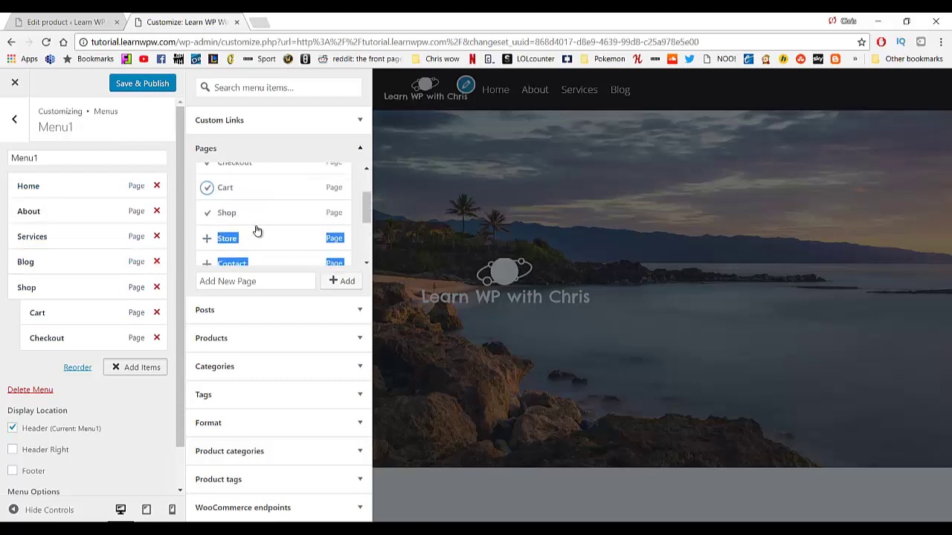
scroll(255, 230, "down", 2)
scroll(231, 212, "up", 2)
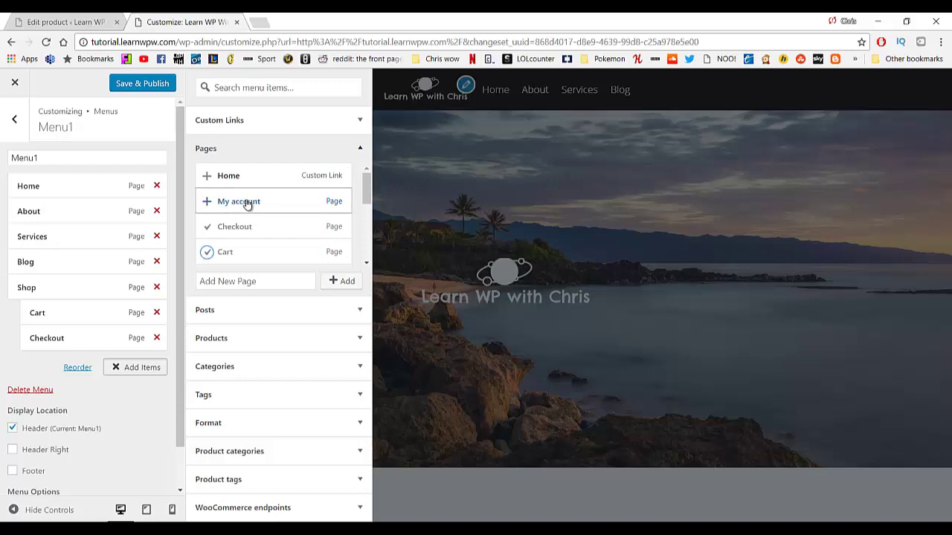
left_click(156, 87)
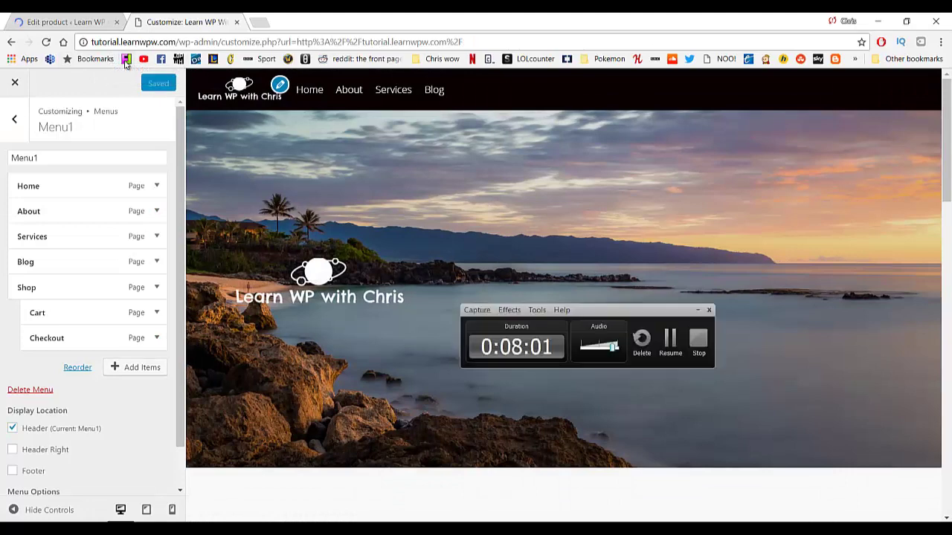
Reload the preview and close the Customizer to view the live site.
left_click(238, 87)
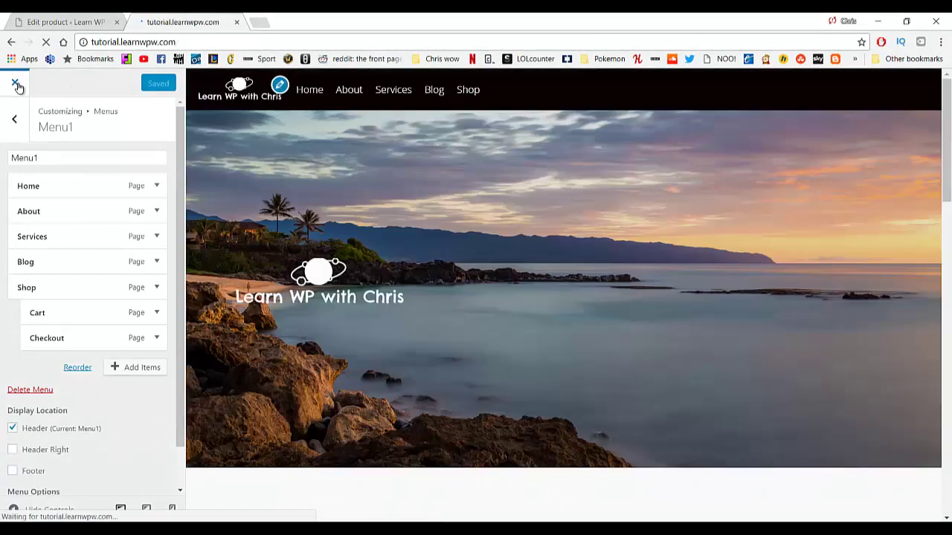
left_click(17, 86)
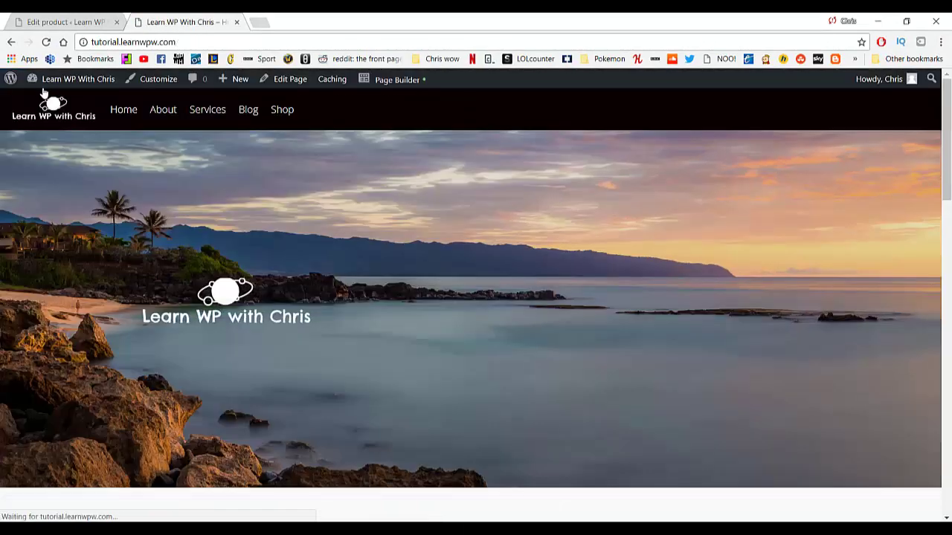
mouse_move(61, 90)
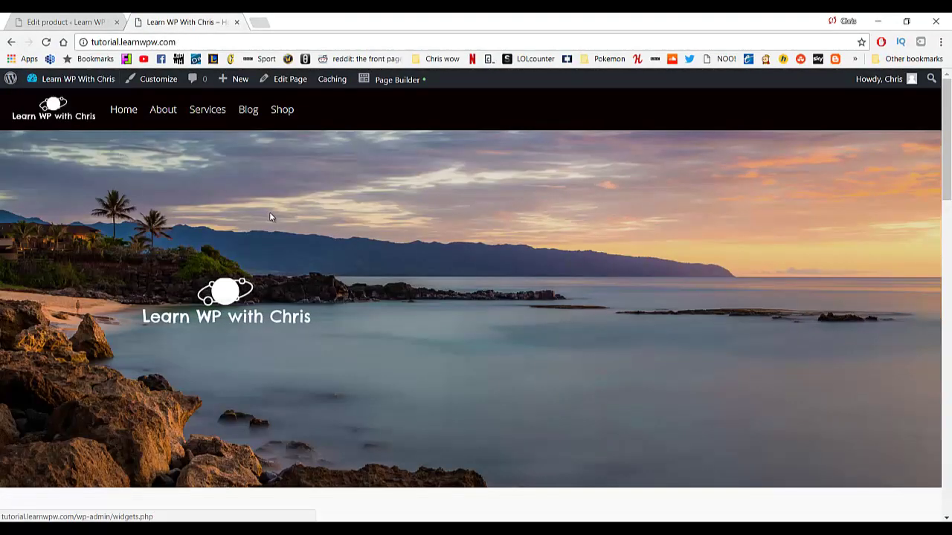
Open the Shop page from the header menu, then the sale product's page.
mouse_move(296, 116)
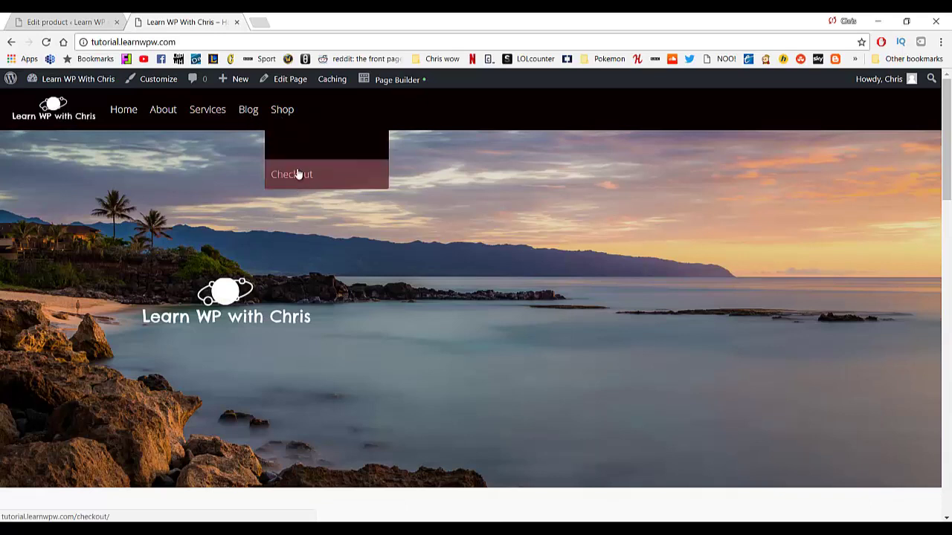
left_click(296, 113)
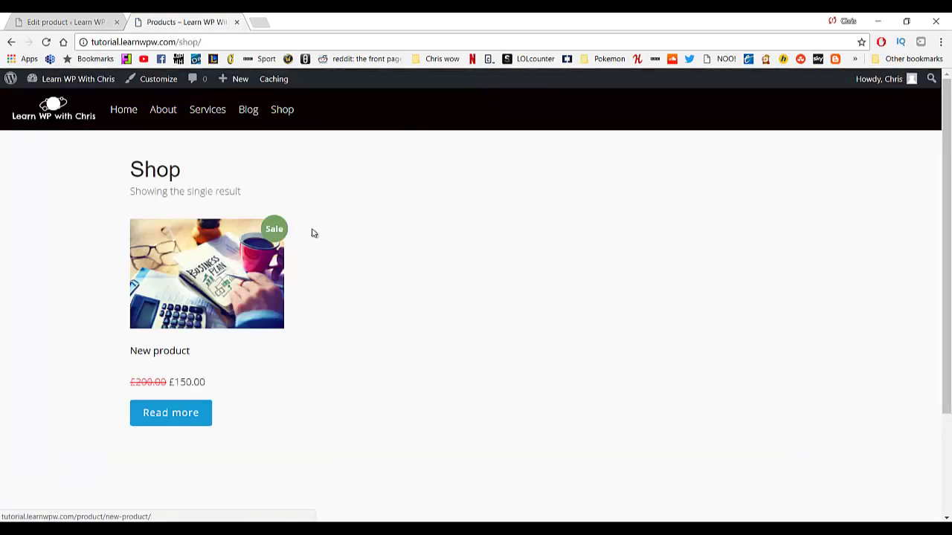
left_click(175, 285)
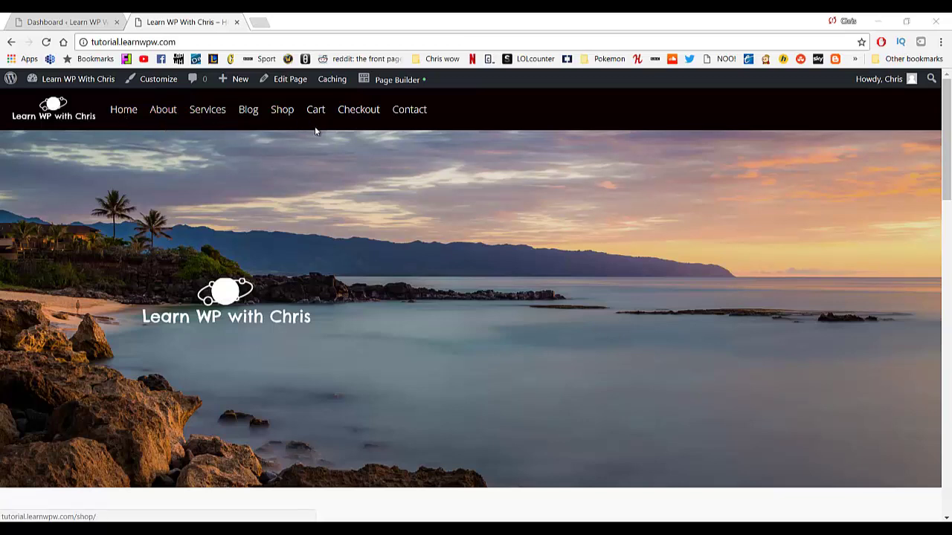
scroll(395, 154, "down", 5)
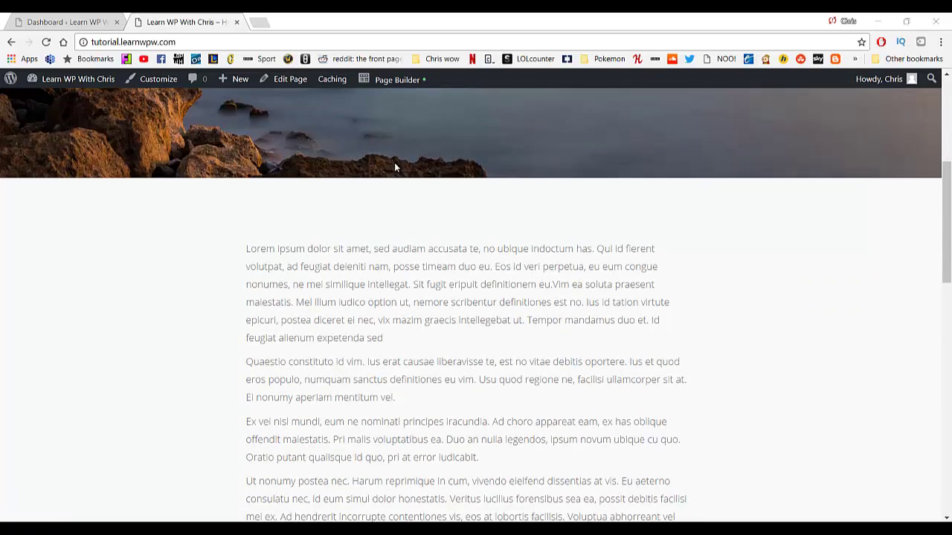
scroll(396, 201, "up", 5)
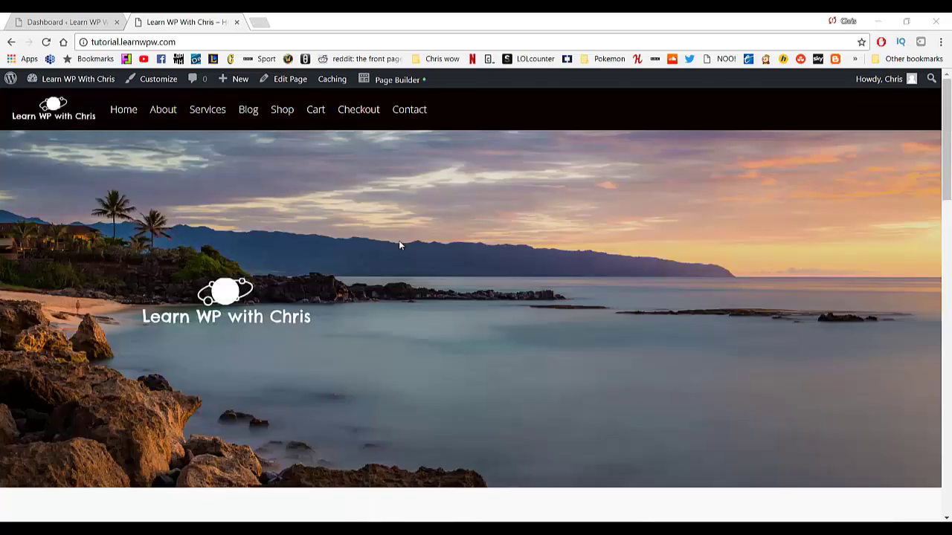